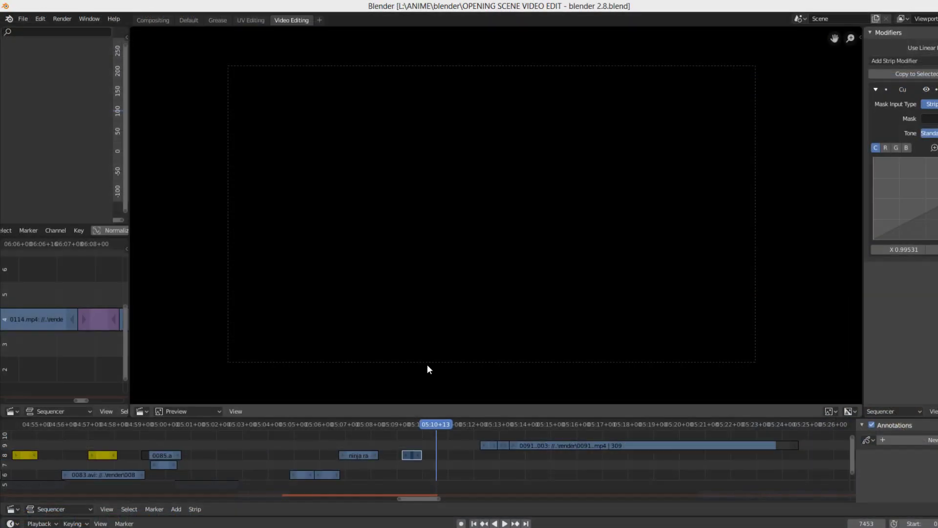
Scrub and play the kick shot in the Blender video edit and check the head-turn sketch animation's timing in Krita
drag(297, 456, 386, 468)
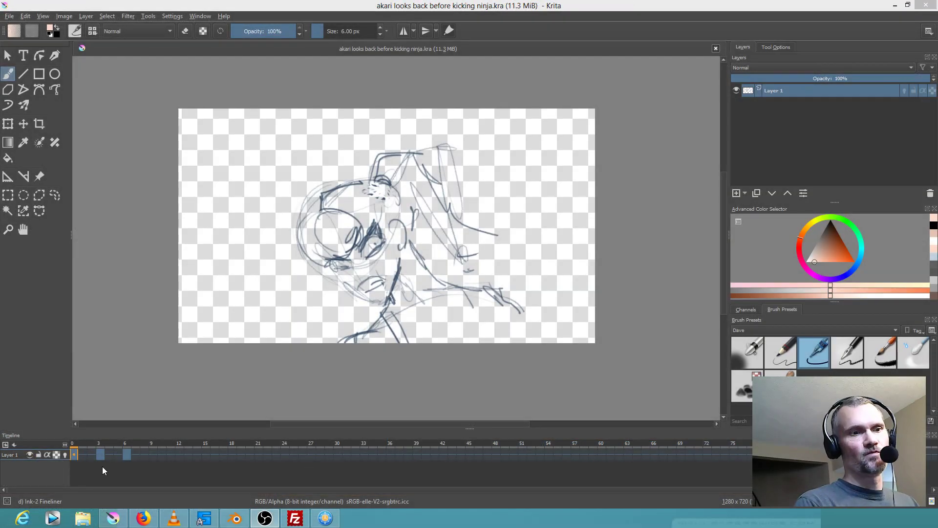
drag(73, 445, 188, 448)
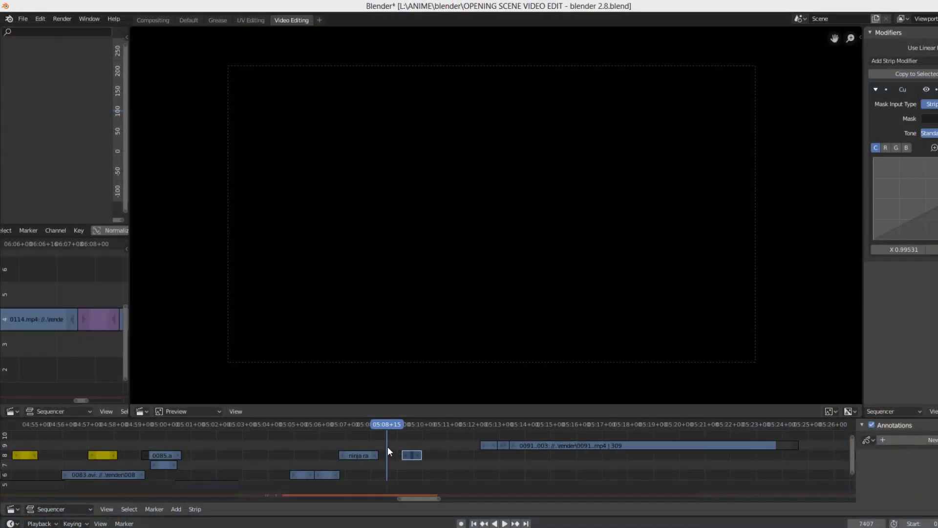
drag(388, 446, 412, 438)
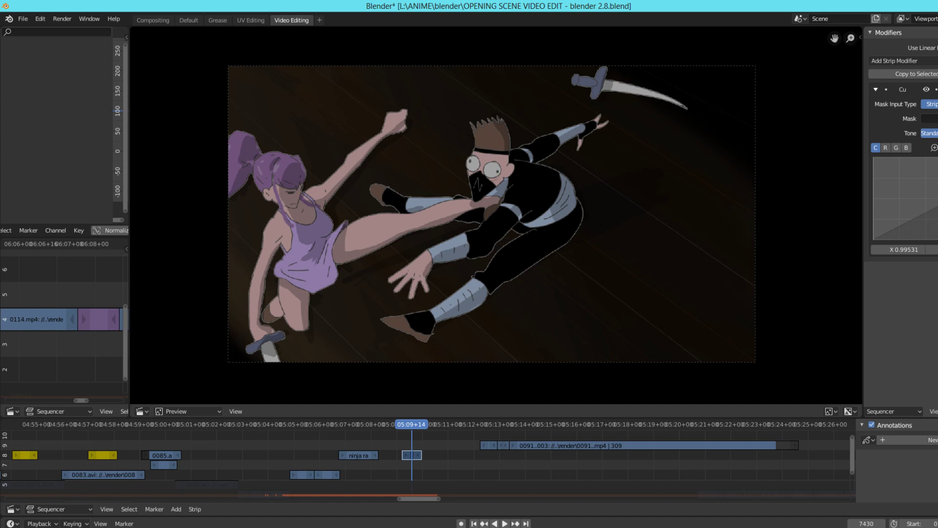
click(390, 471)
key(space)
key(space)
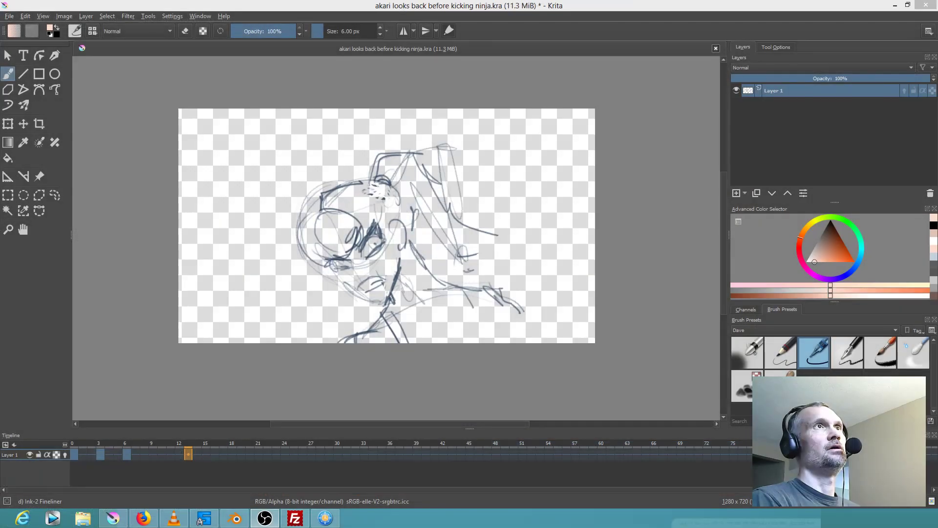
key(alt+Tab)
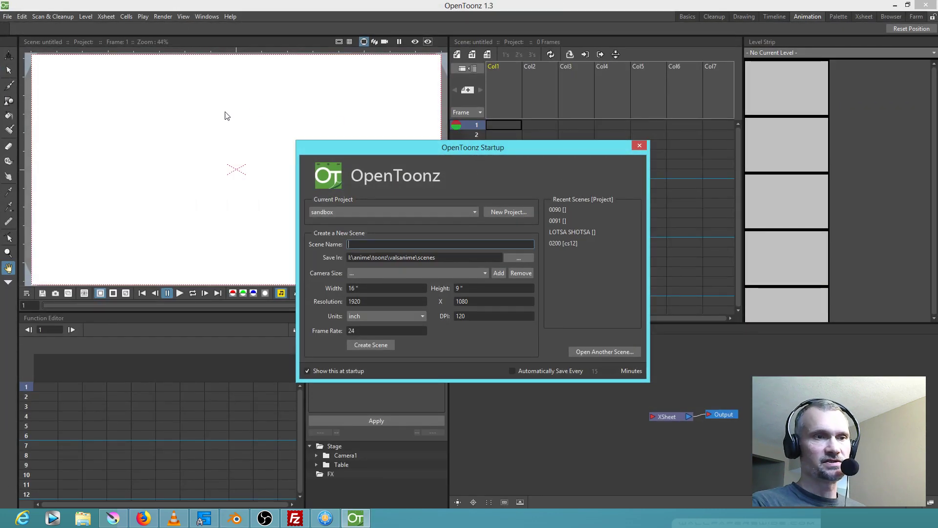
In OpenToonz, dismiss the startup dialog, save the empty scene as 0090-A in the scenes folder, and switch to the Basics workspace
key(Escape)
click(9, 17)
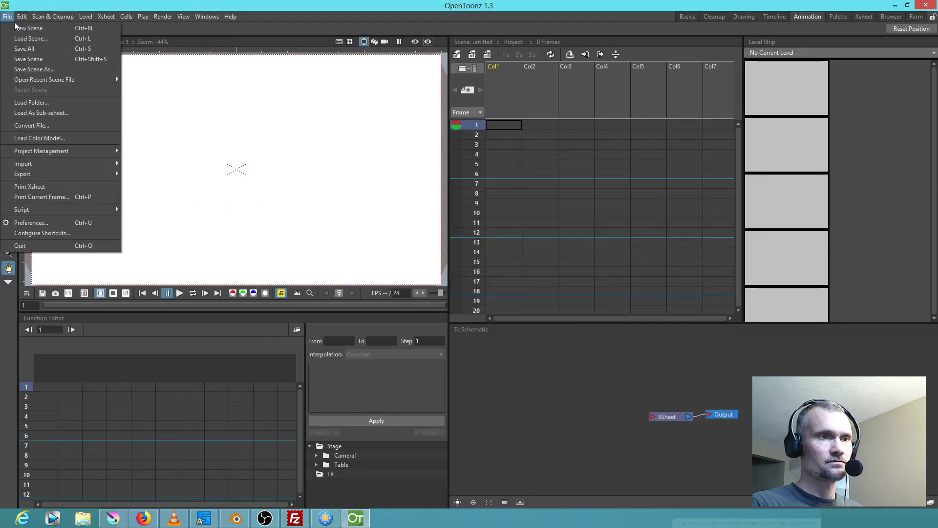
click(31, 50)
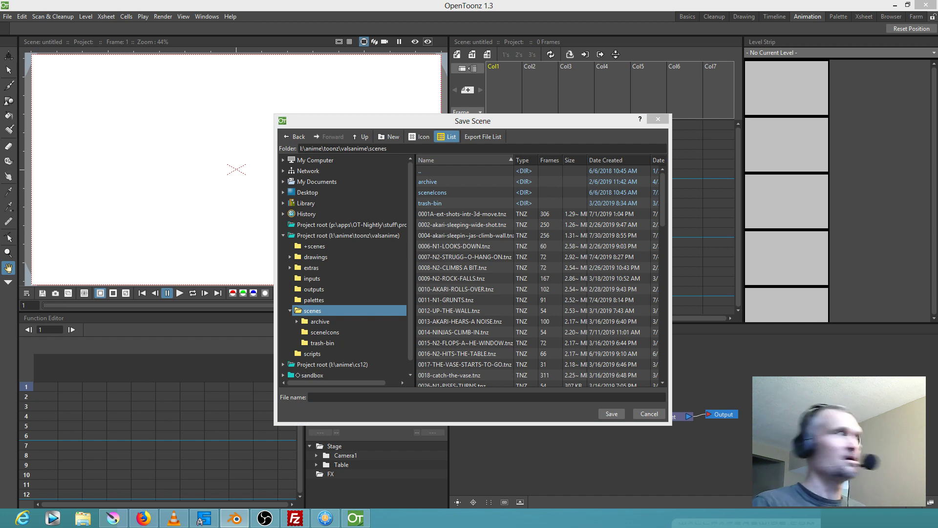
click(336, 397)
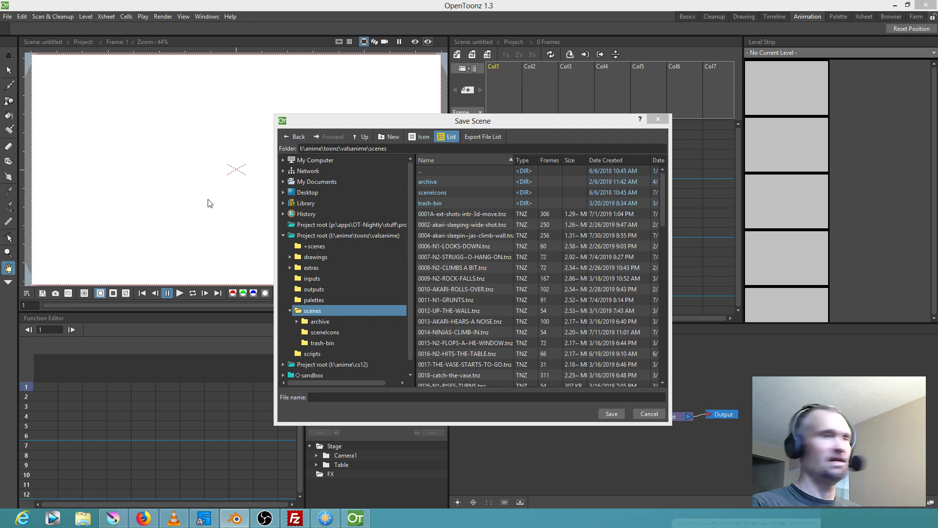
click(372, 396)
text(0090)
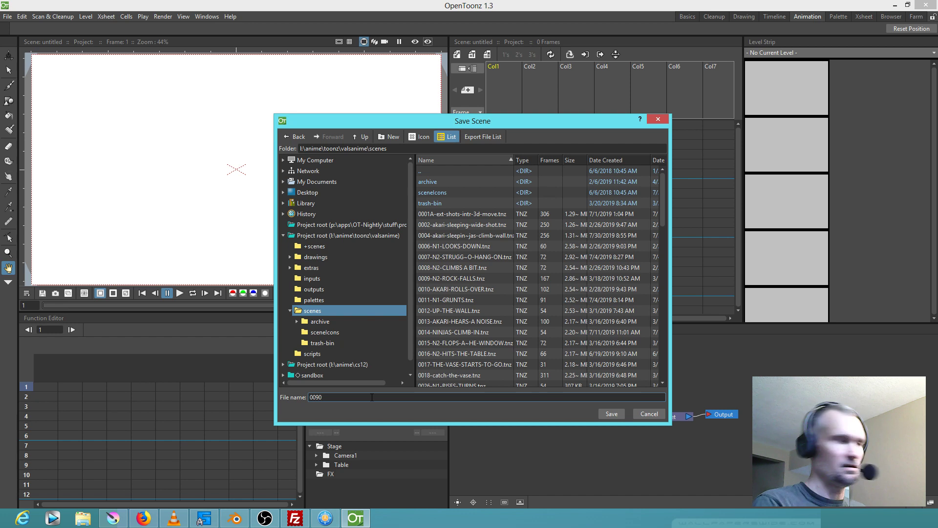
text(-A)
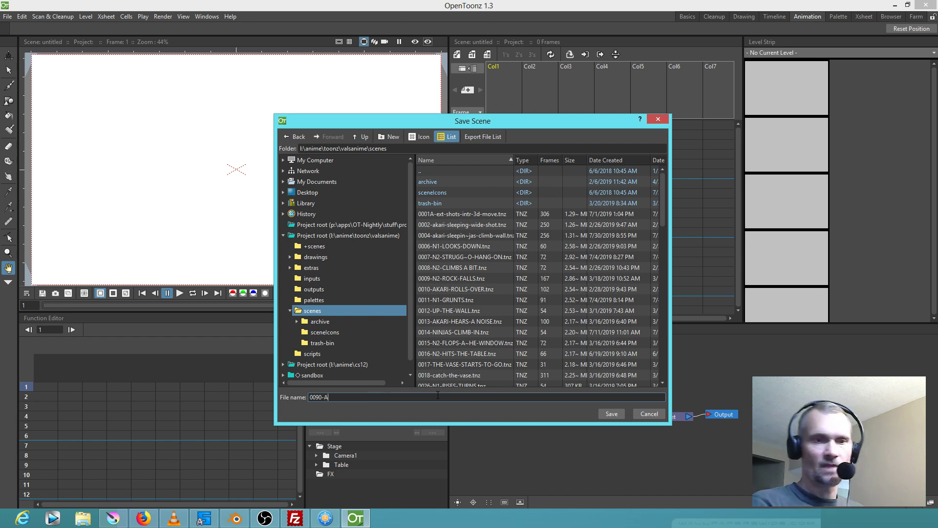
click(609, 414)
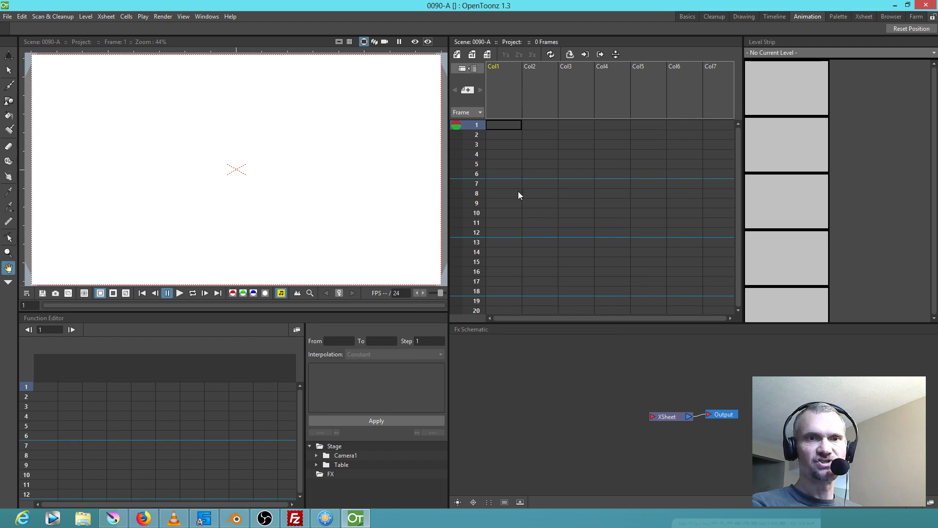
click(687, 16)
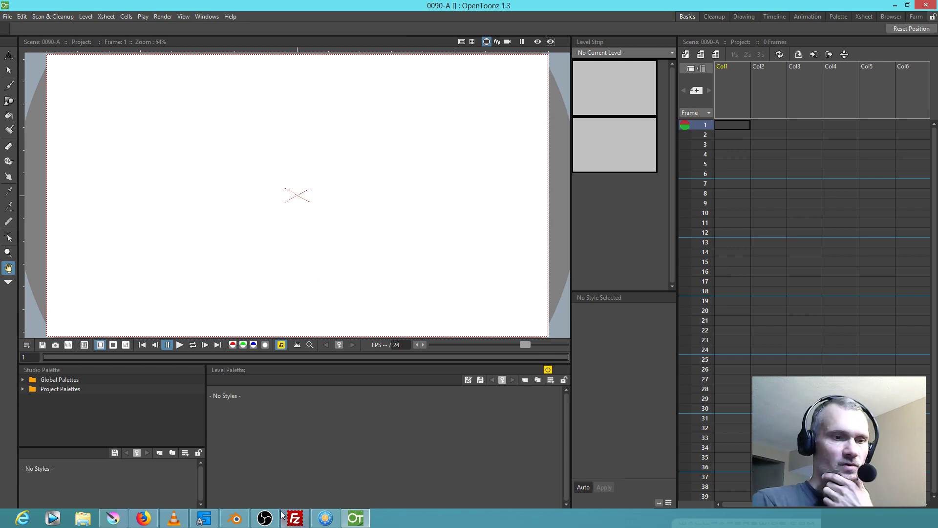
Switch to Krita and review the rough sketches at frames 0, 3 and 6 of Layer 1
click(113, 518)
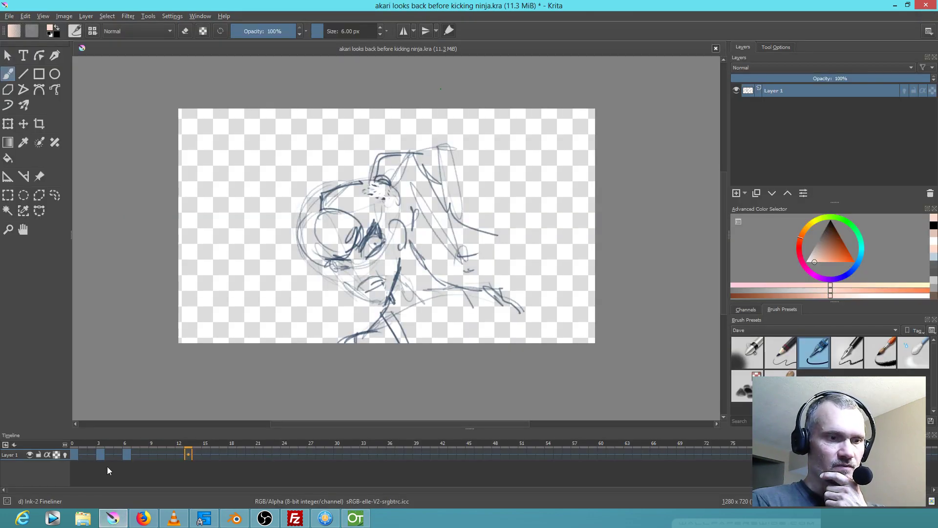
click(74, 455)
click(102, 455)
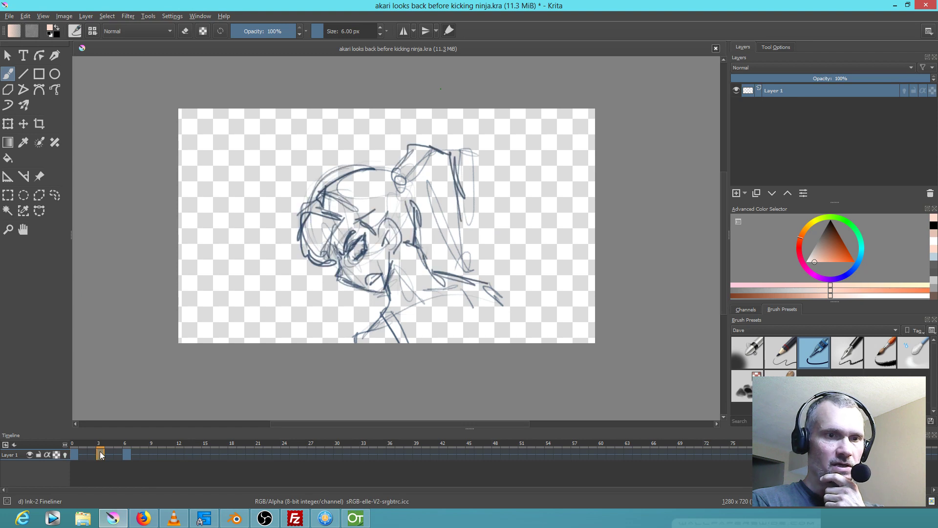
click(127, 455)
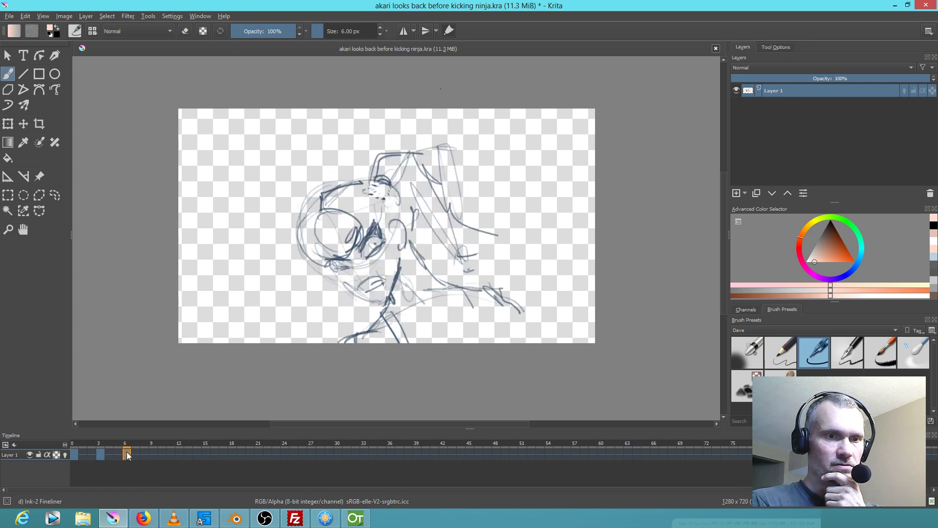
Return to OpenToonz and start a brush drawing in frame 1 of Col1
click(359, 519)
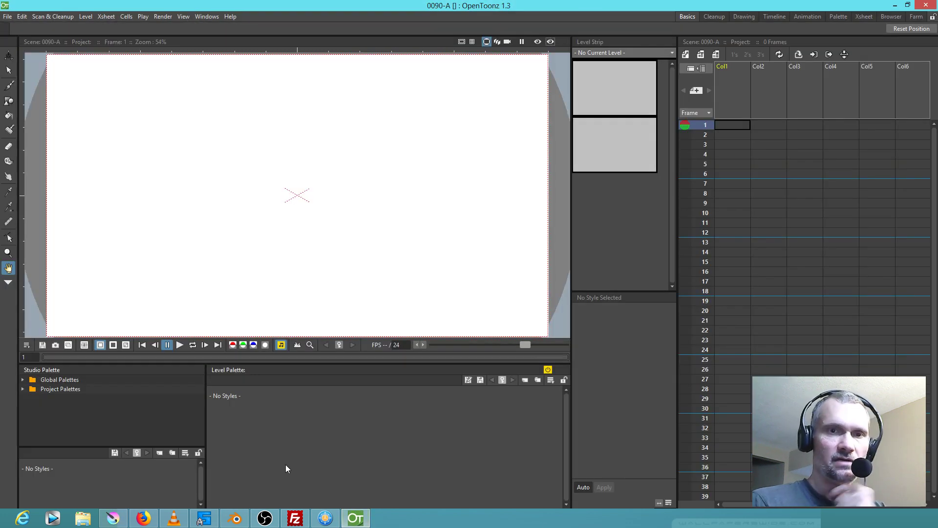
click(728, 126)
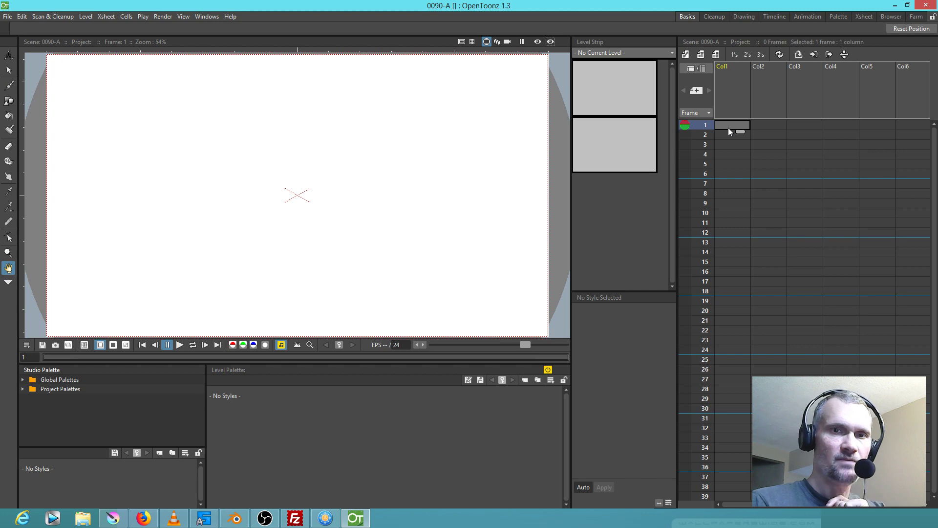
key(b)
click(343, 206)
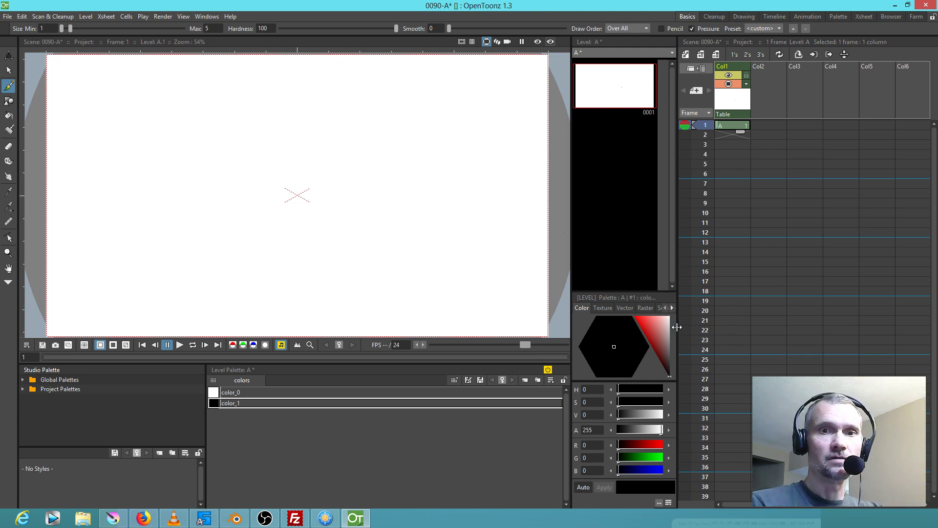
Widen the style editor and viewer areas, and assign the dark pencil raster brush to color_1
drag(677, 326, 707, 330)
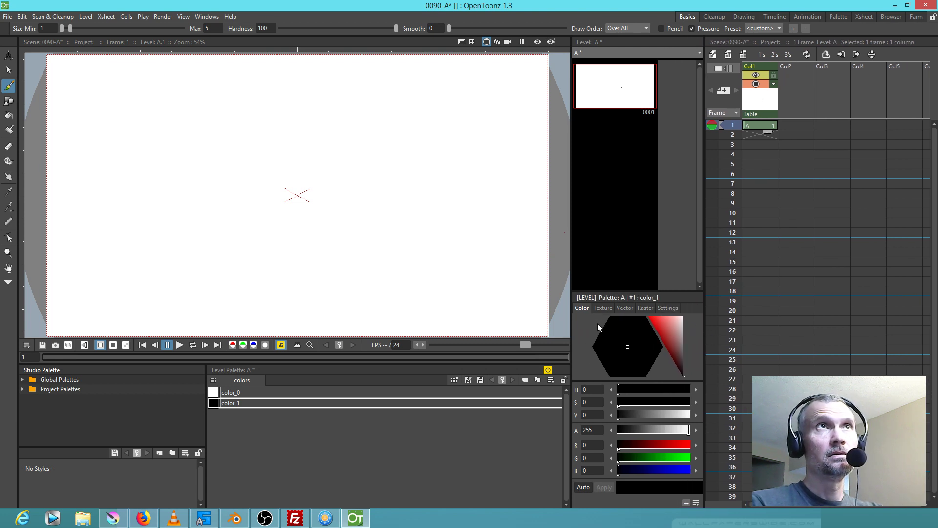
drag(575, 326, 607, 322)
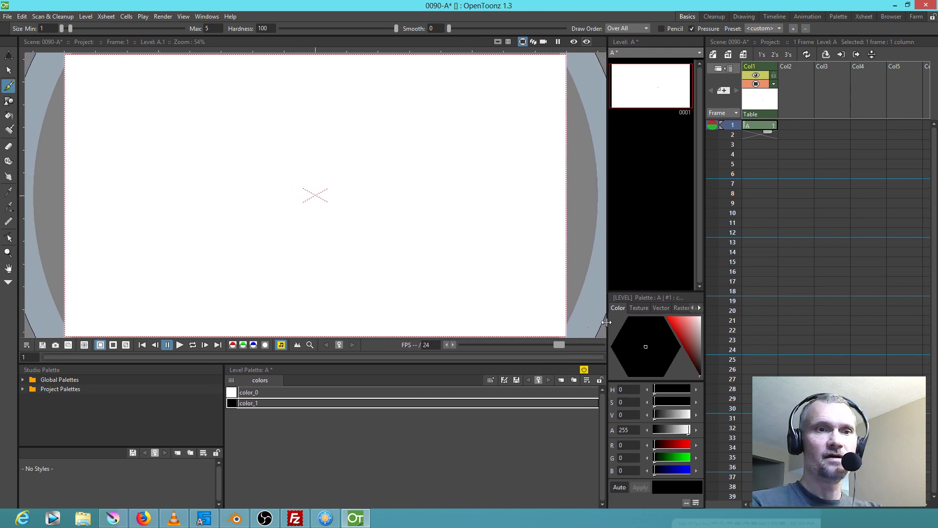
click(666, 306)
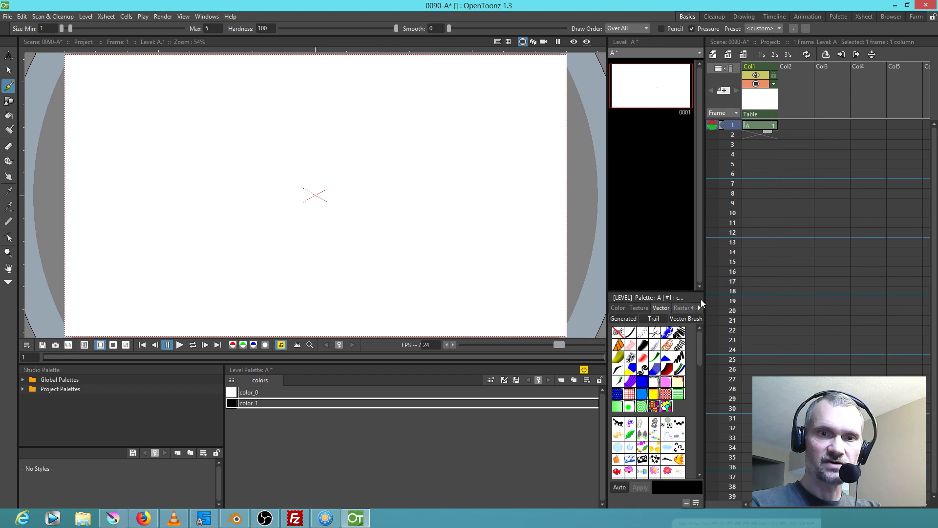
click(699, 308)
drag(698, 331, 697, 352)
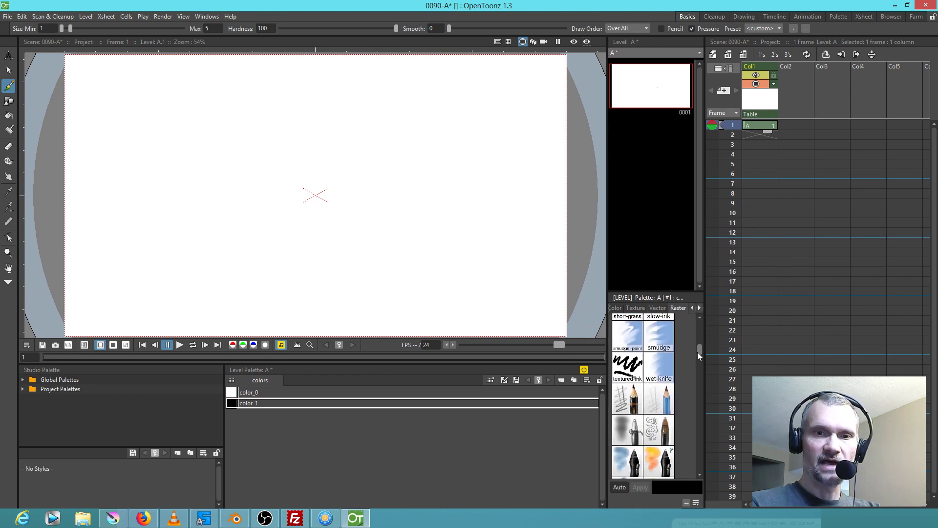
click(627, 399)
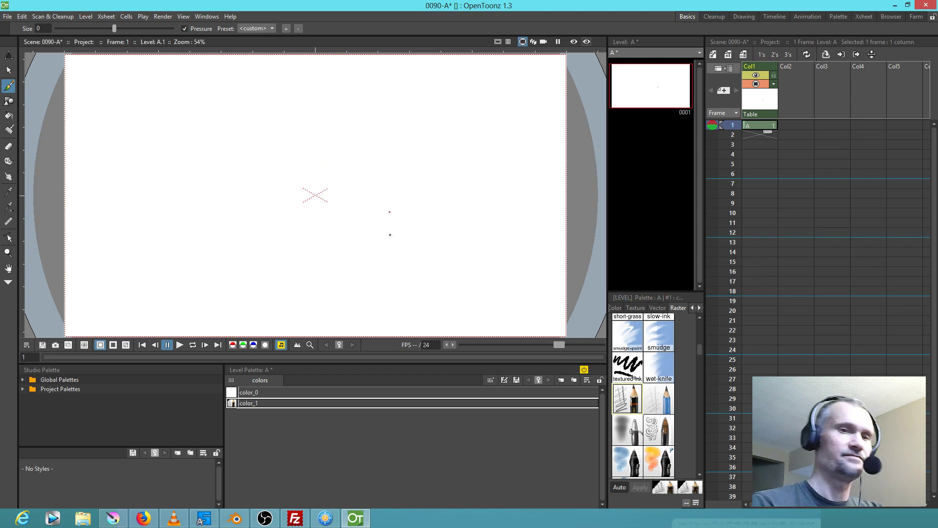
Enlarge the viewer's height to fit the whole camera frame, and save the scene together with its level
drag(340, 199, 329, 217)
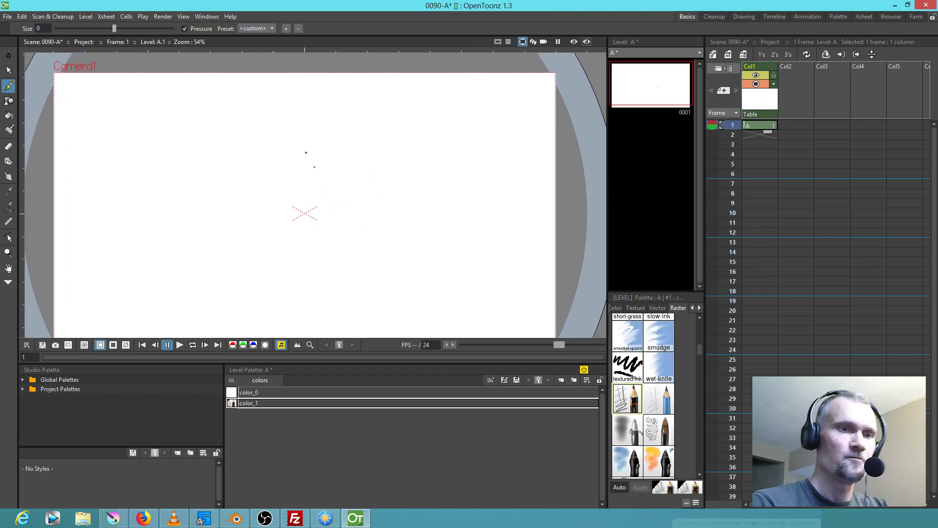
mouse_move(438, 234)
mouse_down()
mouse_move(453, 209)
mouse_move(446, 220)
mouse_up()
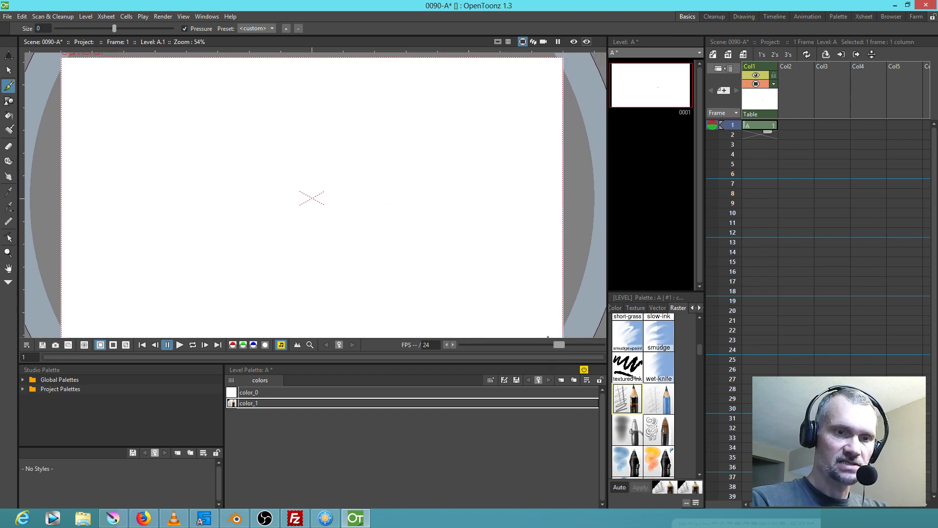
drag(539, 361, 534, 401)
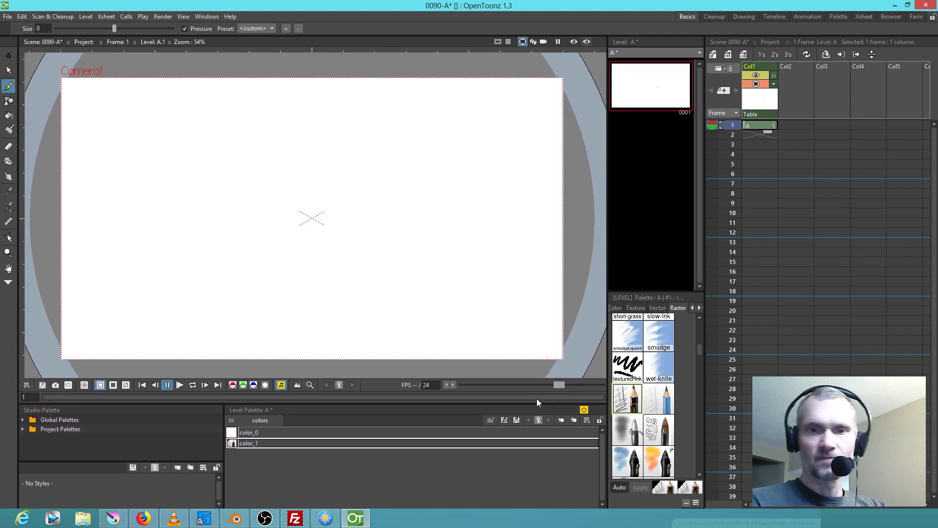
drag(505, 403, 505, 401)
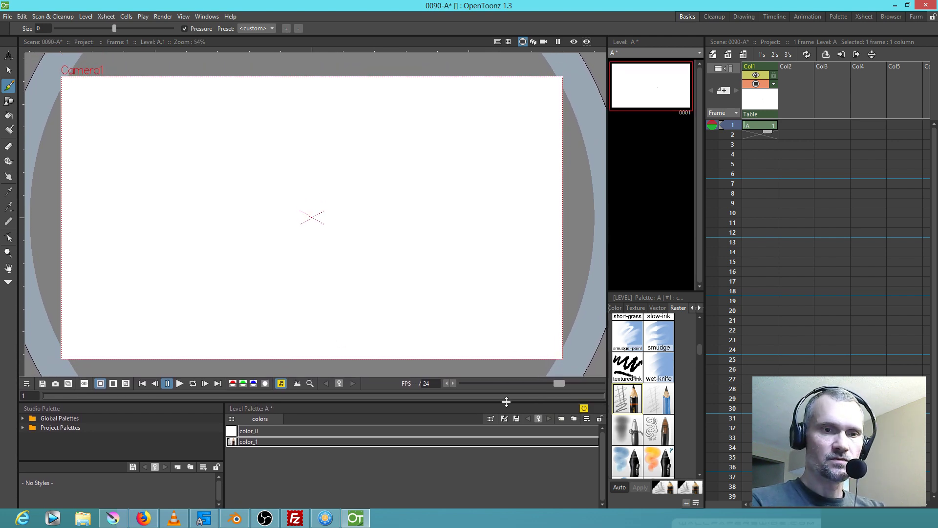
click(7, 17)
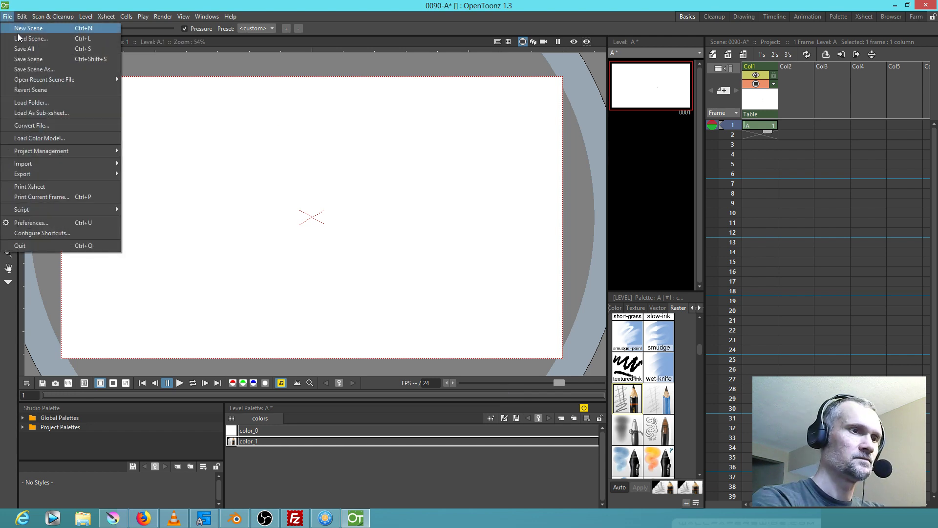
click(24, 49)
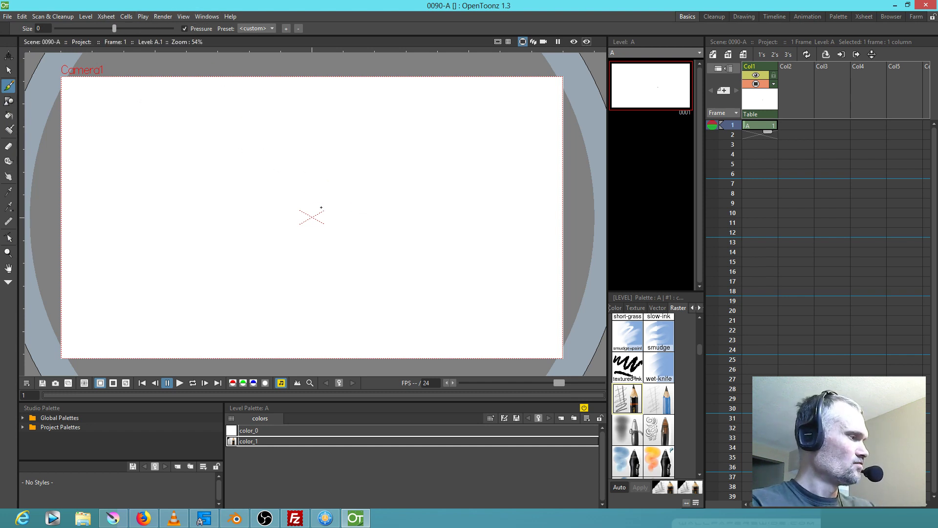
Maximize the viewer to fill the workspace and set its zoom to 100%
click(348, 207)
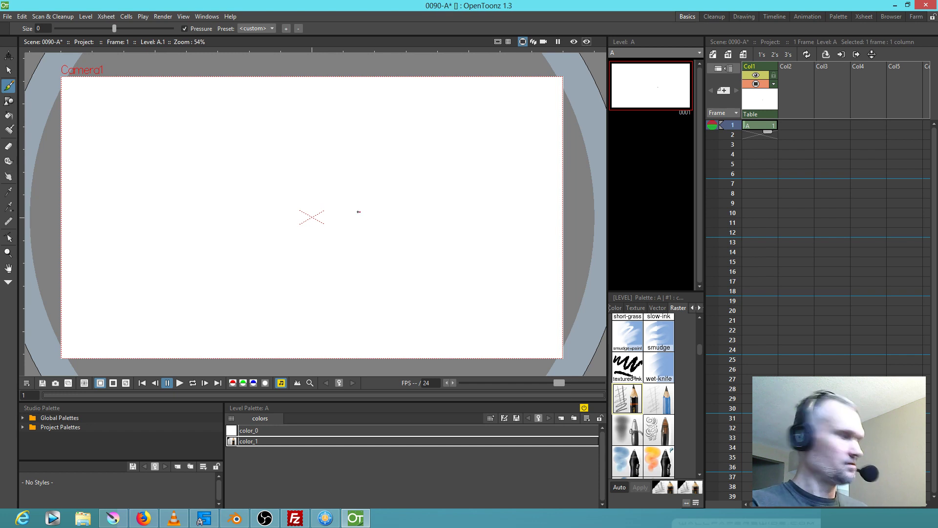
click(183, 16)
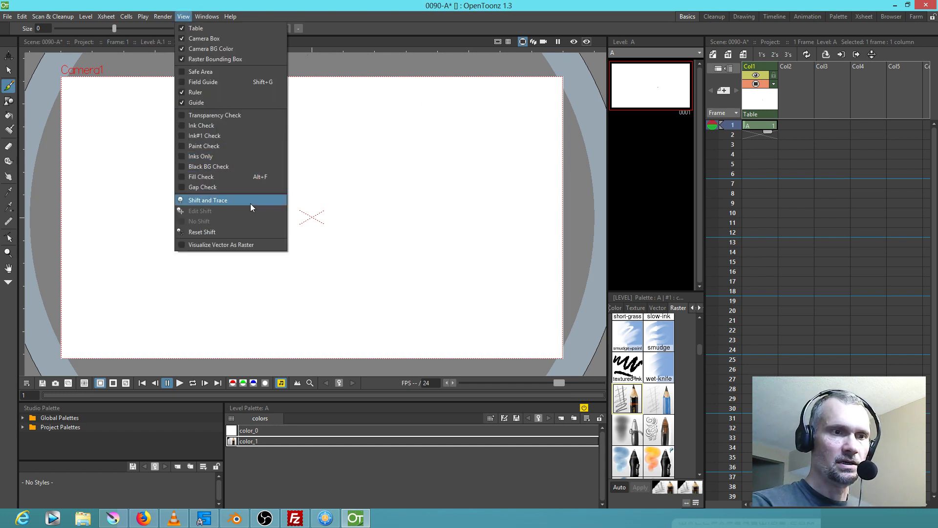
mouse_move(207, 16)
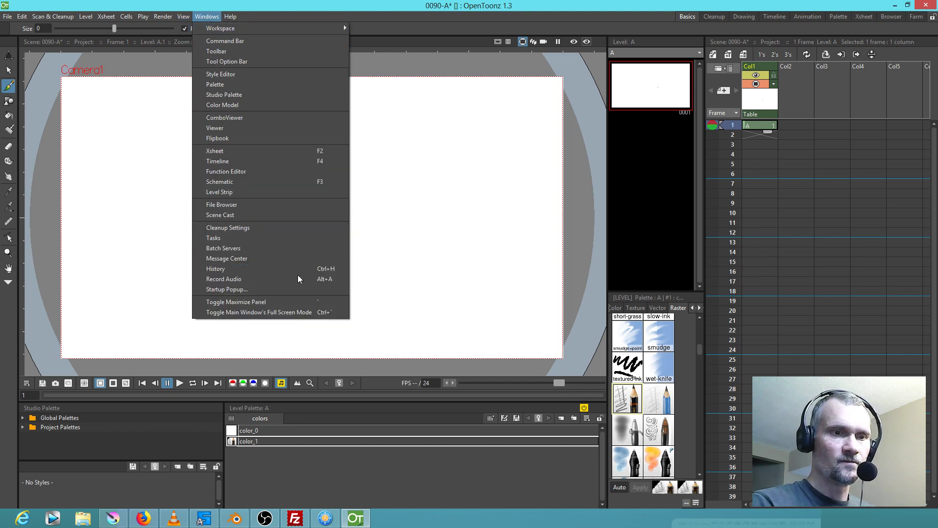
click(329, 304)
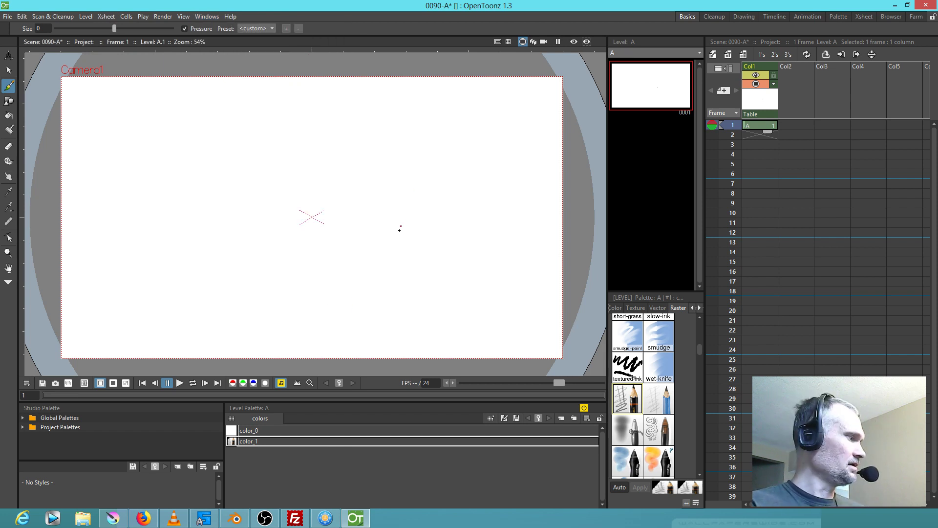
key(grave)
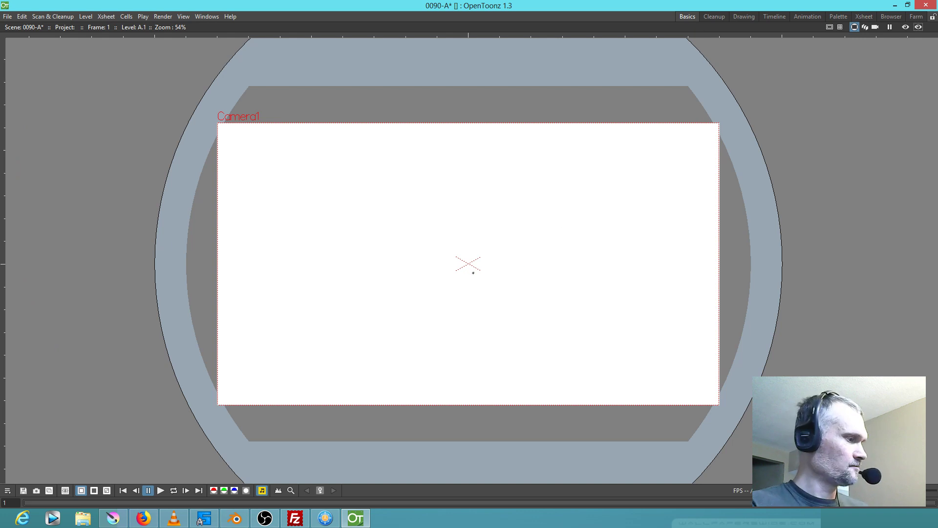
key(0)
drag(556, 239, 544, 257)
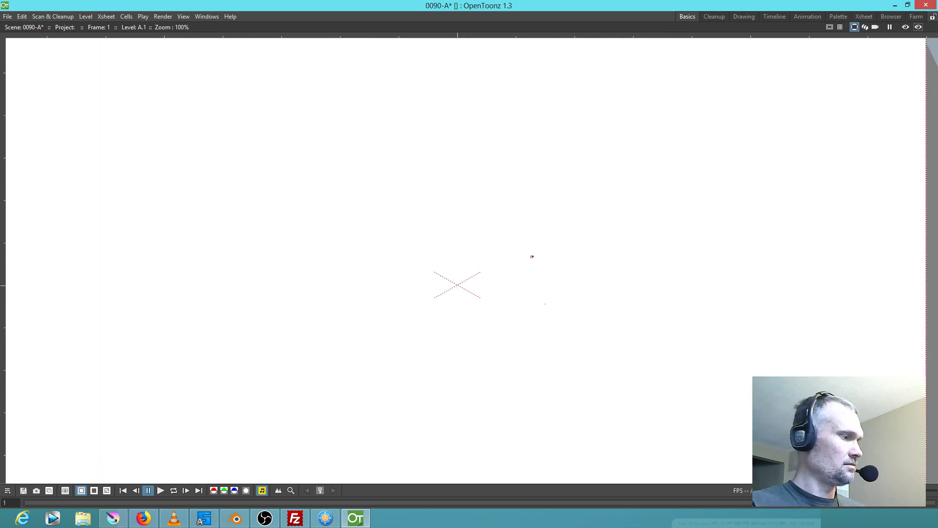
key(alt+0)
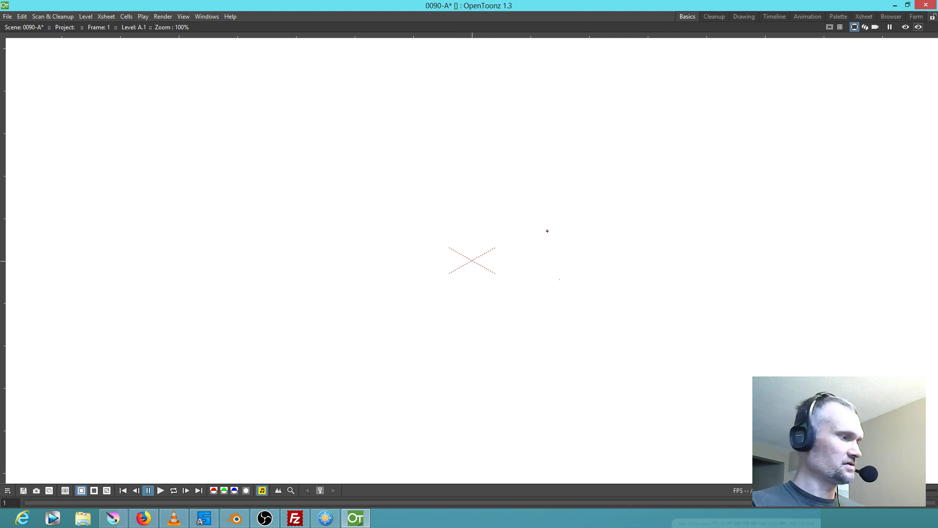
scroll(551, 230, down, 2)
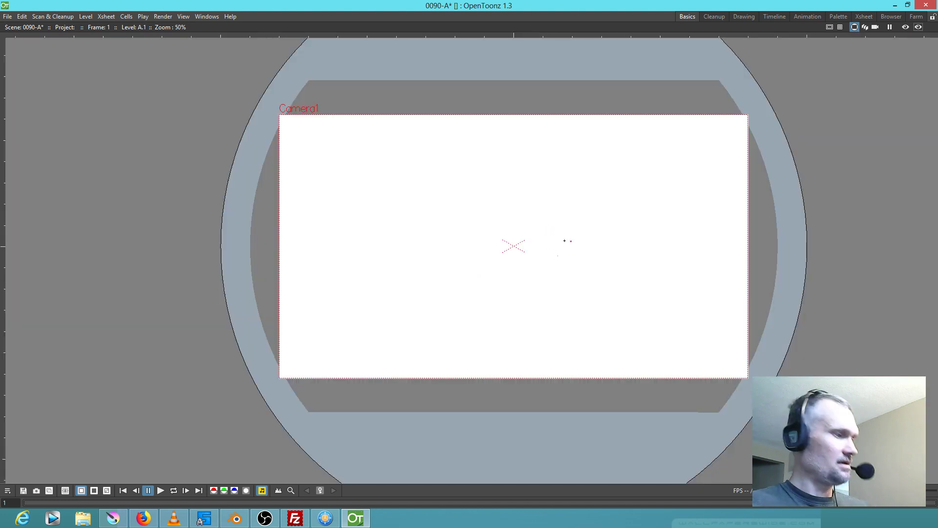
scroll(556, 259, up, 2)
mouse_move(559, 278)
mouse_down()
mouse_move(541, 165)
mouse_move(606, 270)
mouse_move(514, 381)
mouse_move(549, 289)
mouse_move(580, 265)
mouse_move(561, 298)
mouse_move(563, 290)
mouse_up()
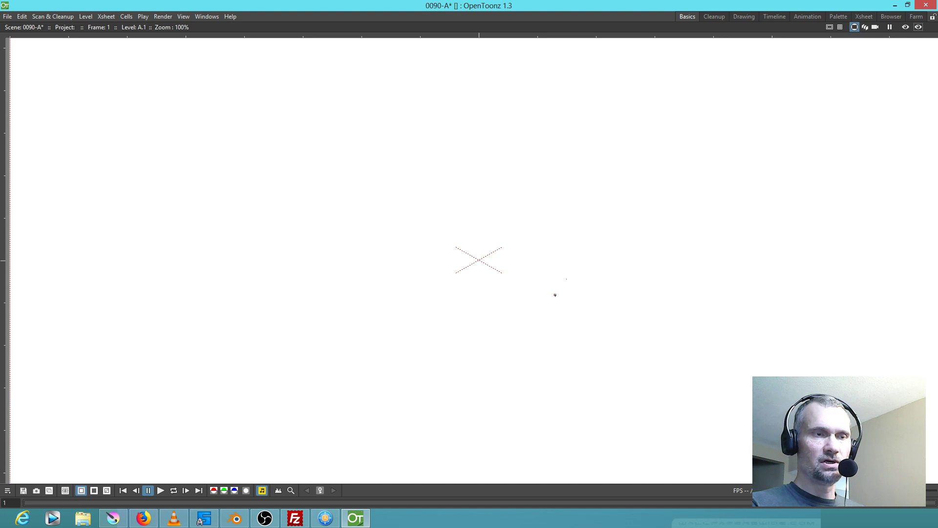
Restore the viewer to the full workspace layout and set the current camera's resolution to 1280 x 720 pixels
key(grave)
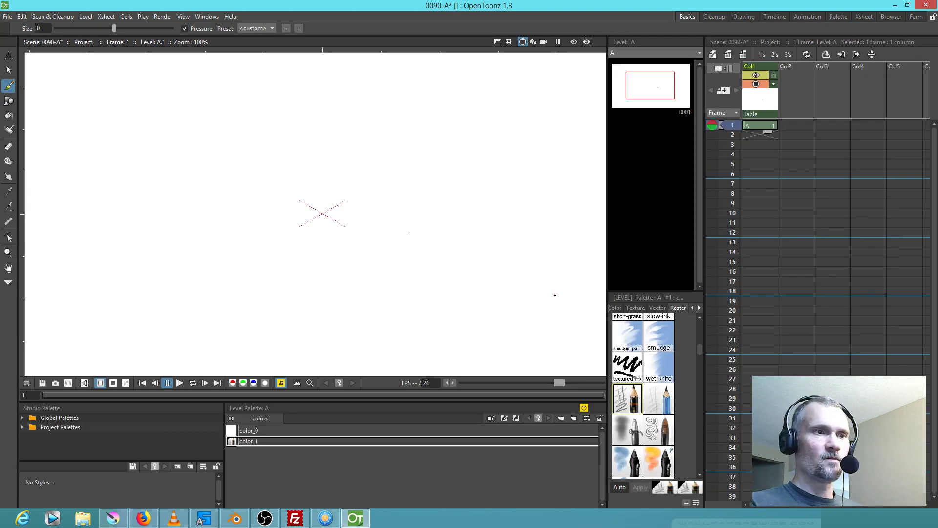
mouse_move(504, 301)
mouse_down()
mouse_move(663, 312)
mouse_move(732, 365)
mouse_move(564, 358)
mouse_move(458, 329)
mouse_up()
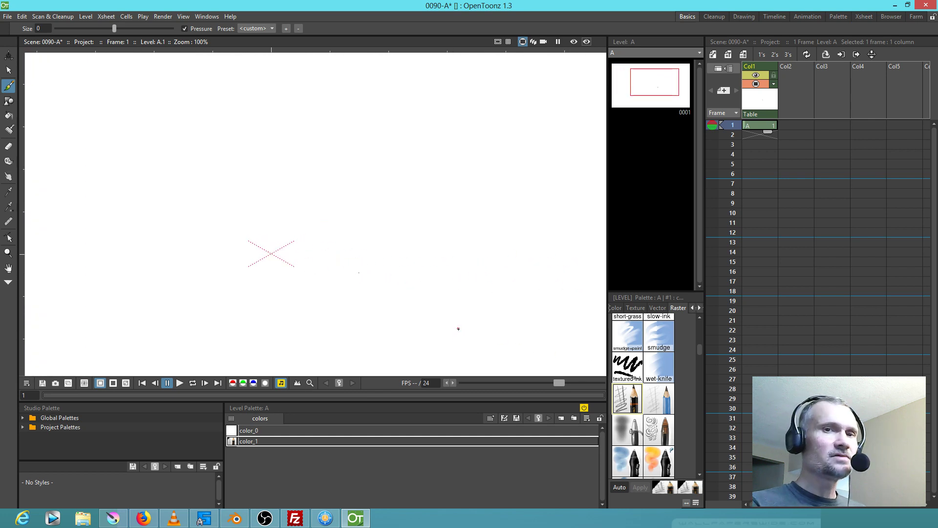
mouse_move(502, 293)
mouse_down()
mouse_move(460, 283)
mouse_move(496, 270)
mouse_move(501, 288)
mouse_up()
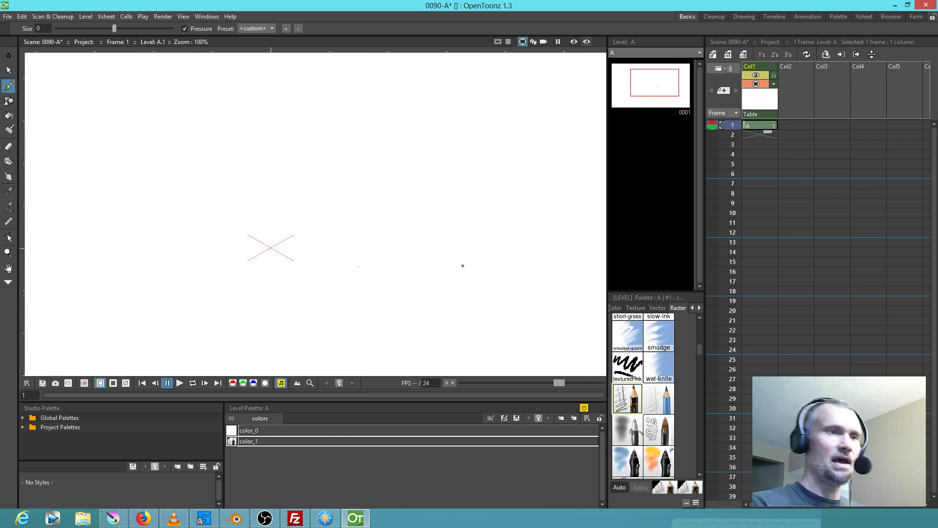
click(7, 18)
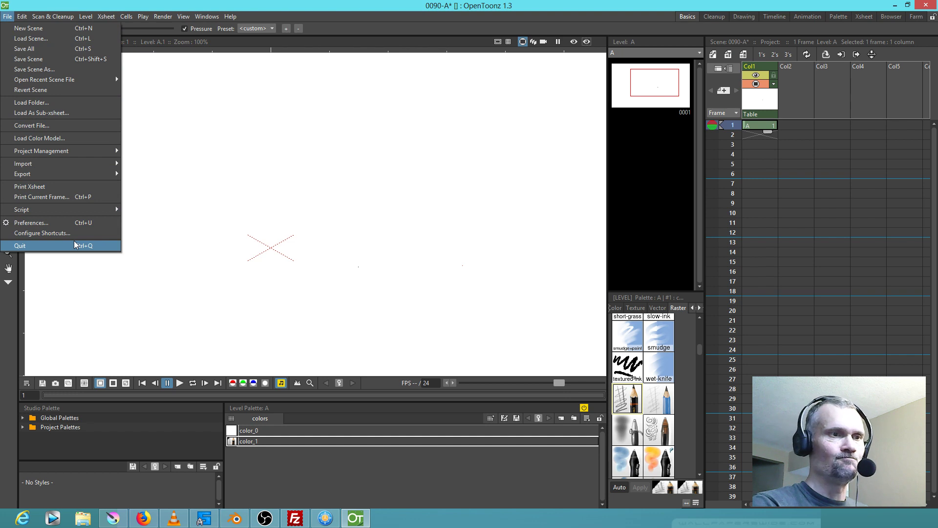
mouse_move(70, 216)
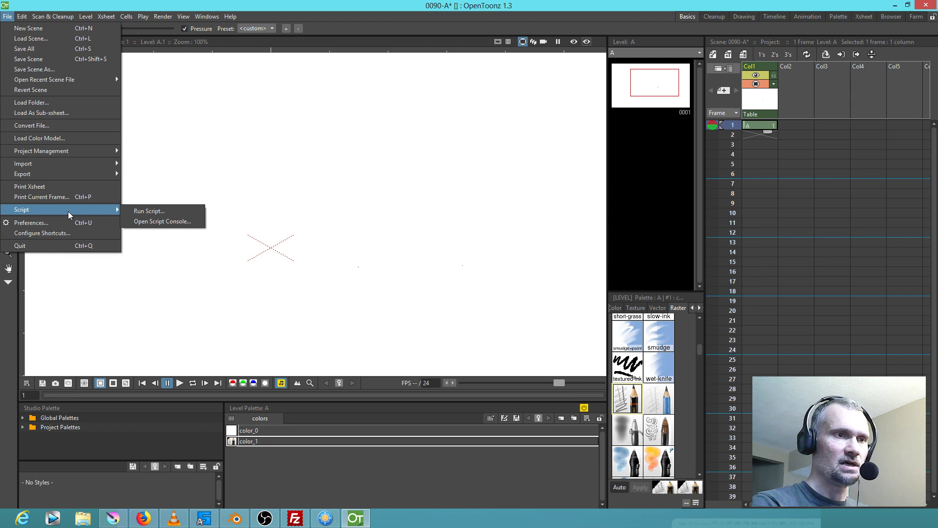
mouse_move(87, 21)
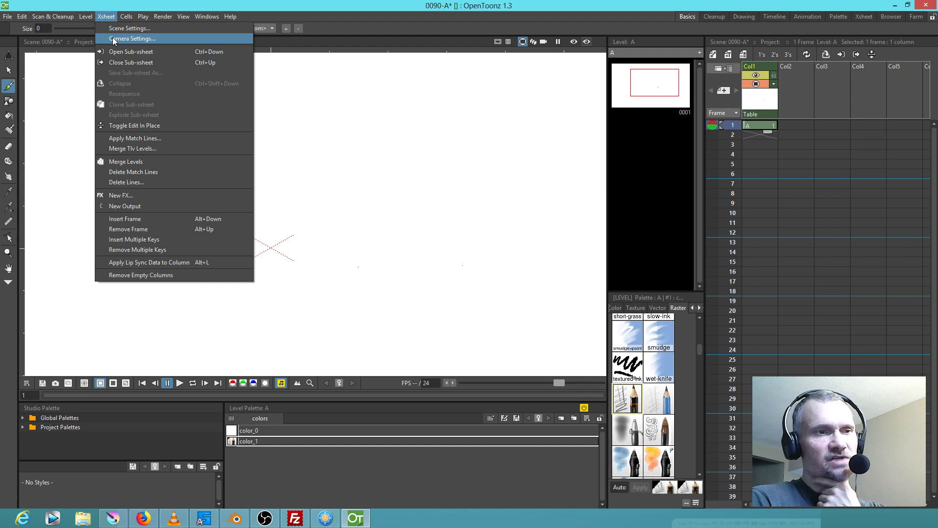
click(113, 39)
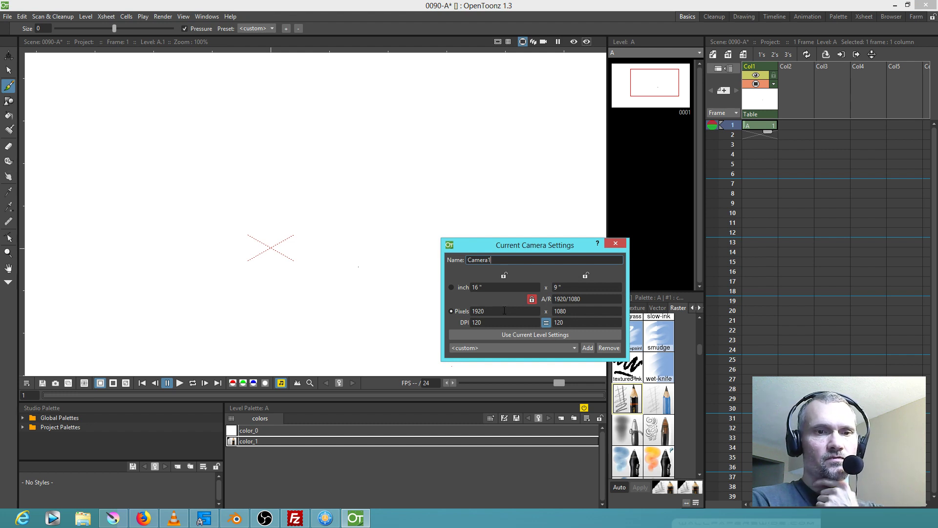
double_click(504, 311)
text(1280)
key(Tab)
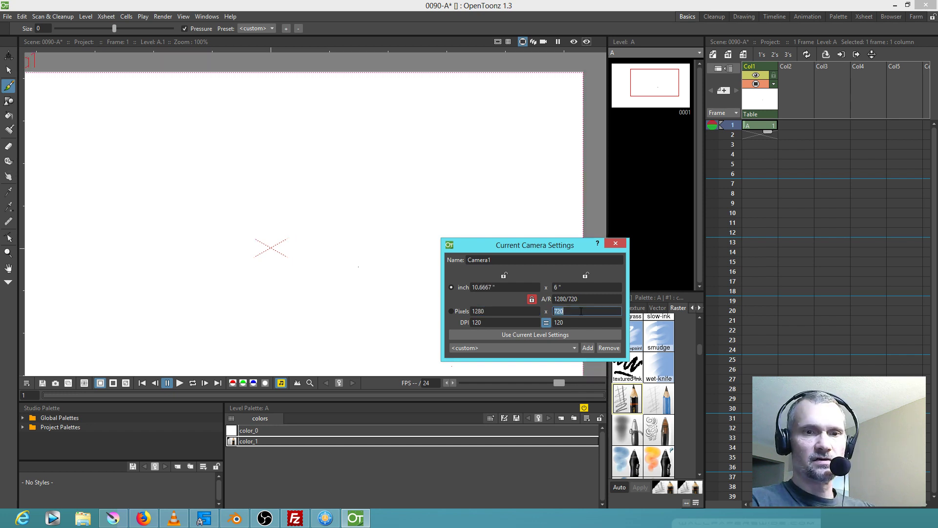
click(615, 244)
Maximize the viewer and fit the whole resized camera frame in it at 79% zoom
scroll(359, 230, down, 3)
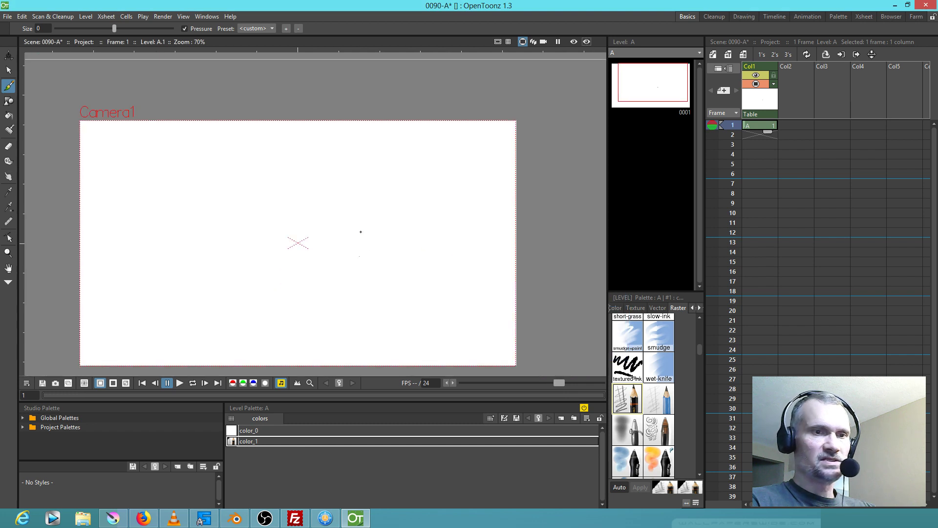
drag(385, 257, 397, 230)
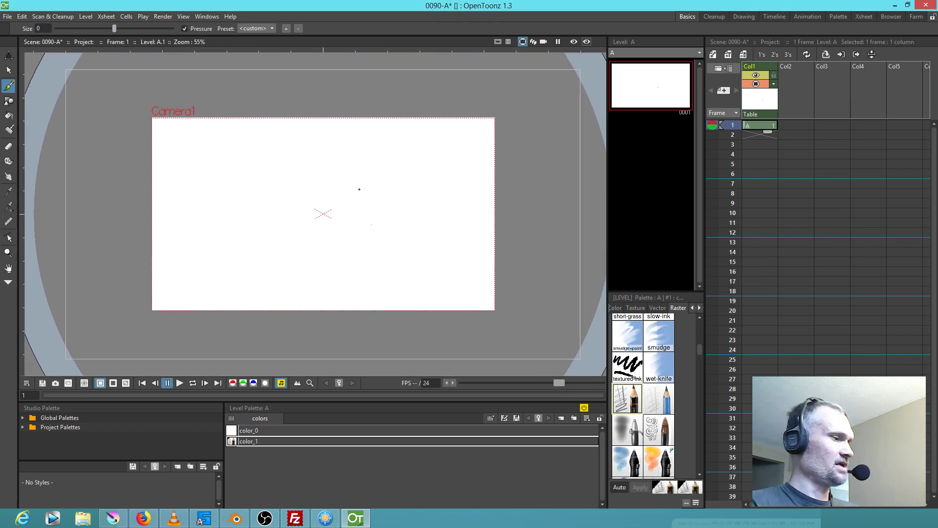
key(0)
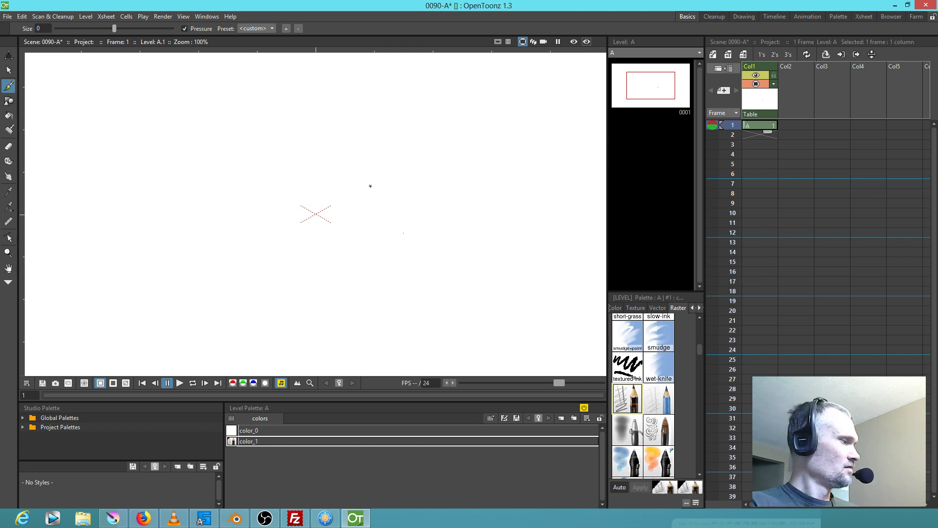
key(grave)
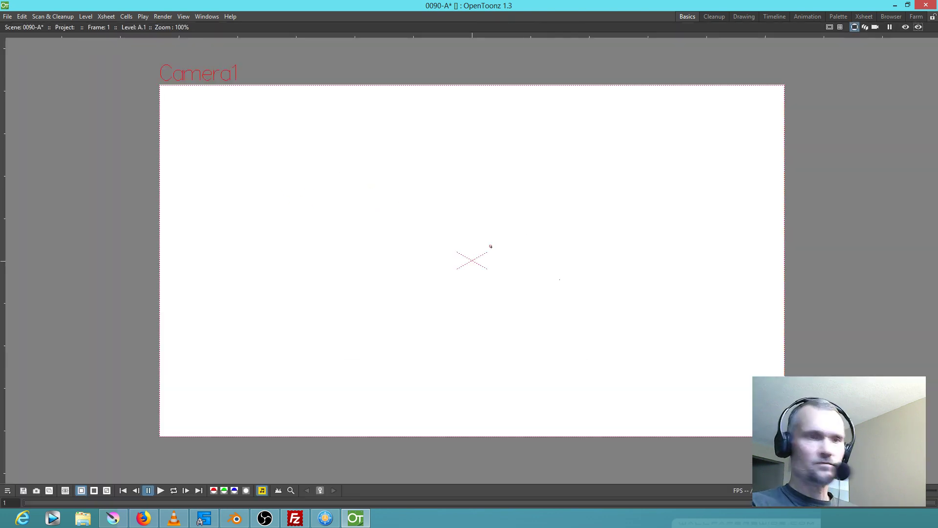
scroll(484, 248, down, 3)
scroll(482, 250, up, 2)
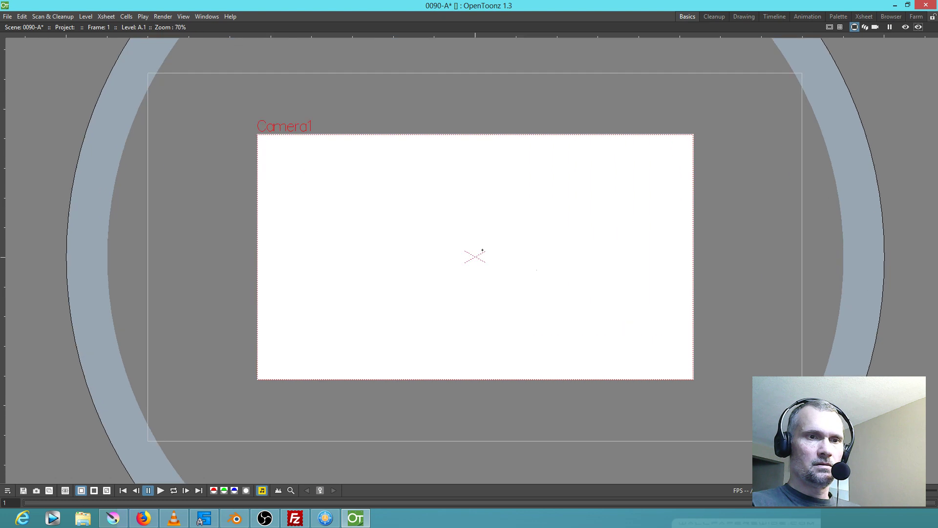
scroll(477, 255, up, 2)
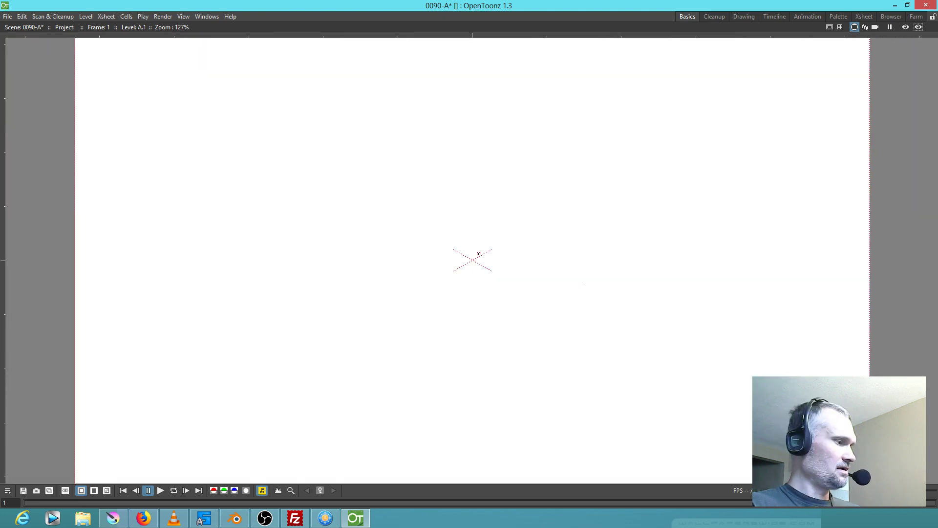
scroll(479, 254, down, 1)
scroll(478, 254, down, 1)
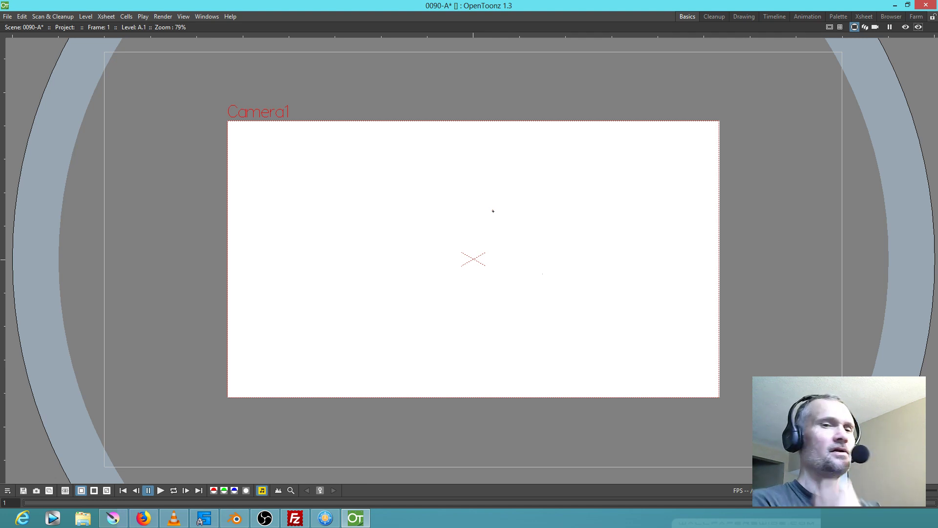
drag(505, 264, 416, 234)
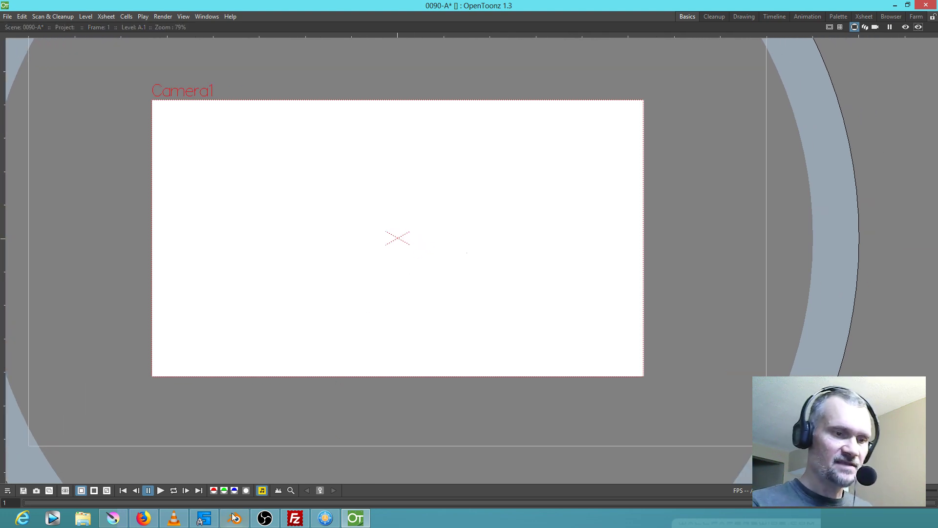
Switch to Krita and draw the shoulder line and upper arm edges in black on the sketch in frame 0
click(115, 518)
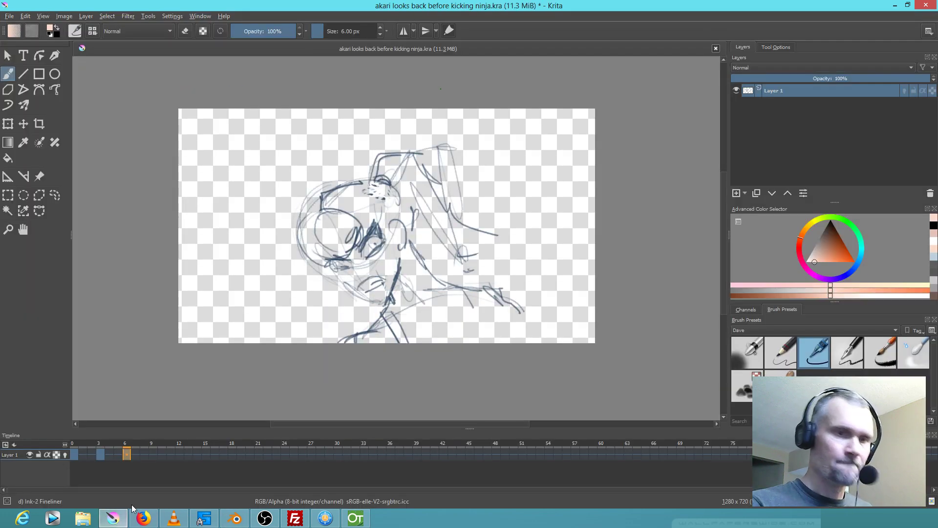
click(76, 456)
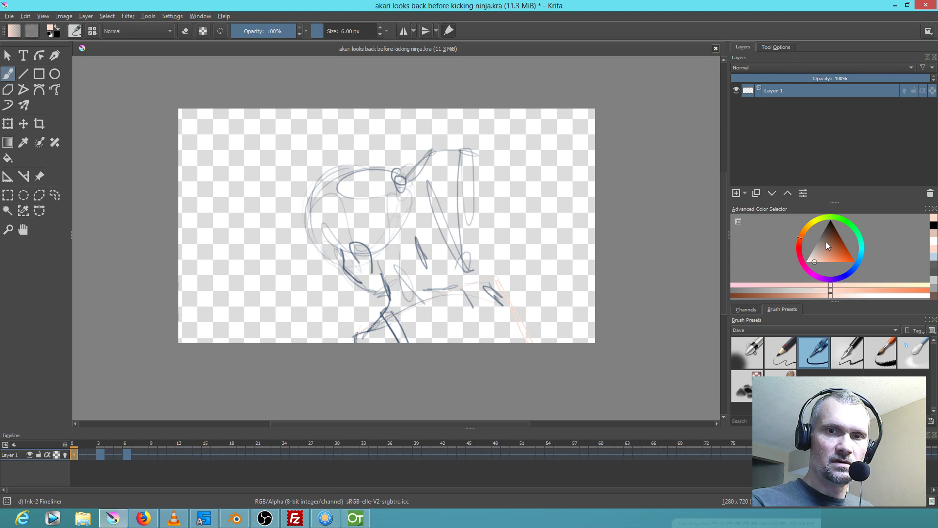
key(d)
mouse_move(359, 340)
mouse_down()
mouse_move(361, 330)
mouse_move(494, 278)
mouse_move(540, 342)
mouse_up()
drag(489, 322, 453, 303)
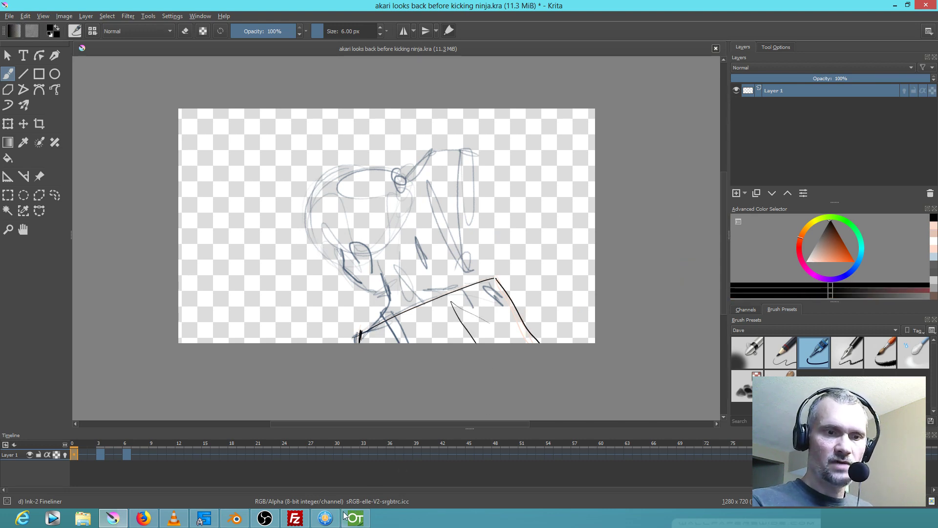
Switch to OpenToonz and rough in the slanted shoulder line and both upper arm edges across the lower camera frame
click(355, 518)
drag(356, 389, 358, 338)
mouse_move(361, 355)
mouse_down()
mouse_move(366, 390)
mouse_move(540, 287)
mouse_move(577, 372)
mouse_up()
drag(542, 292, 579, 392)
drag(357, 350, 508, 302)
drag(359, 338, 369, 420)
Return to Krita and draw a tilted ellipse above the shoulder line and a near-vertical guide line through the figure
key(alt+Tab)
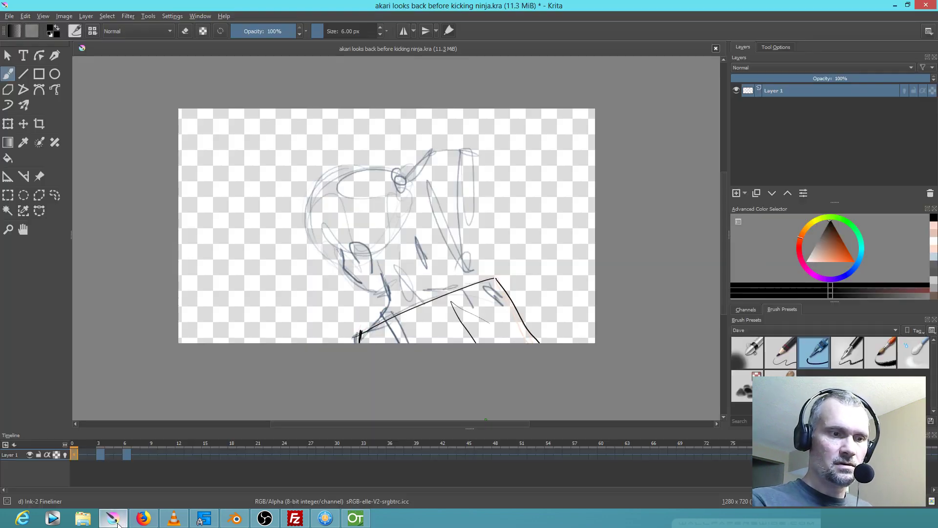
mouse_move(415, 257)
mouse_down()
mouse_move(391, 266)
mouse_move(425, 247)
mouse_move(383, 269)
mouse_move(408, 258)
mouse_up()
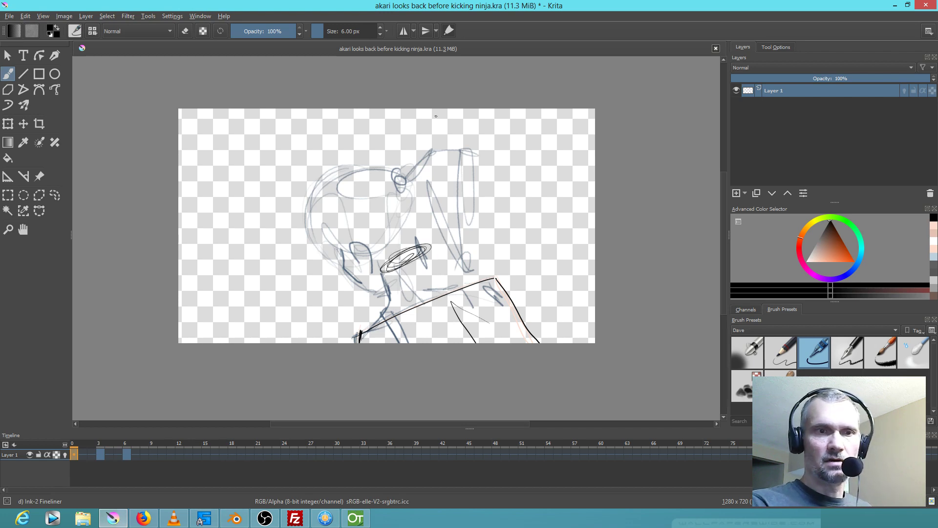
drag(420, 92, 446, 393)
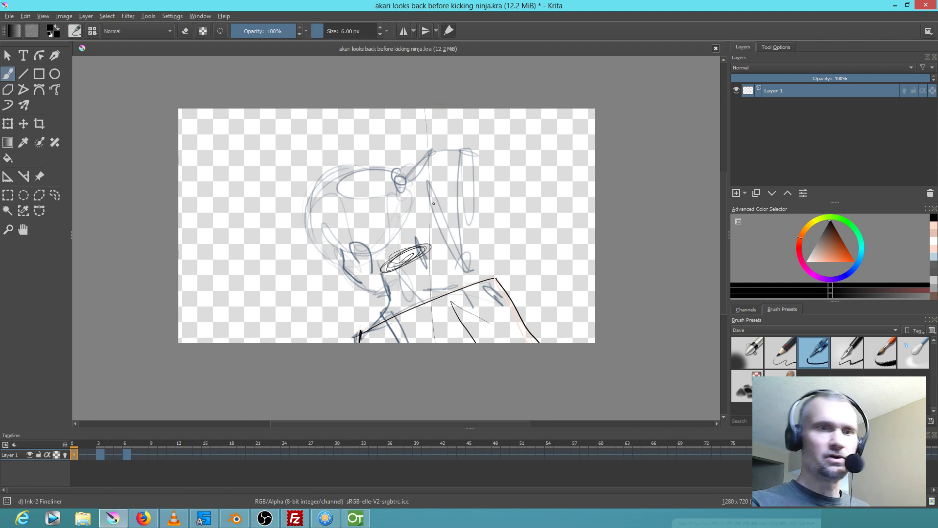
Switch back to OpenToonz and lightly sketch the near-vertical guide line and the tilted ellipse above the shoulders, consulting the Krita drawing
key(alt+Tab)
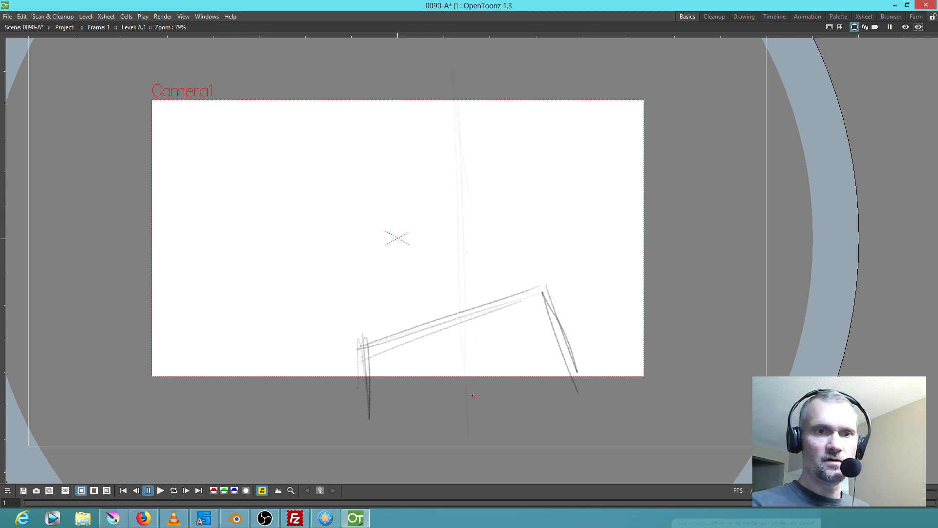
key(alt+Tab)
key(alt+Tab)
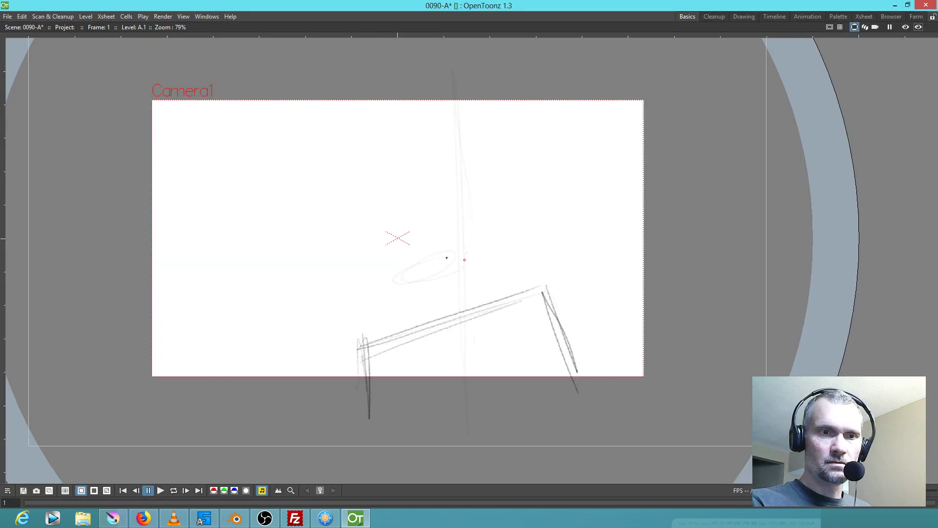
Consult the Krita sketch again and rough in the large tilted head oval around the ellipse in OpenToonz
key(alt+Tab)
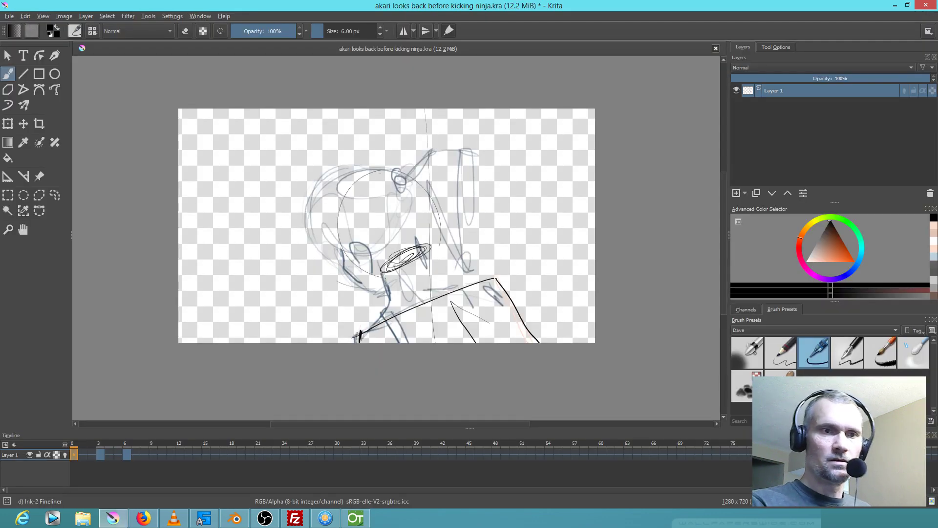
key(alt+Tab)
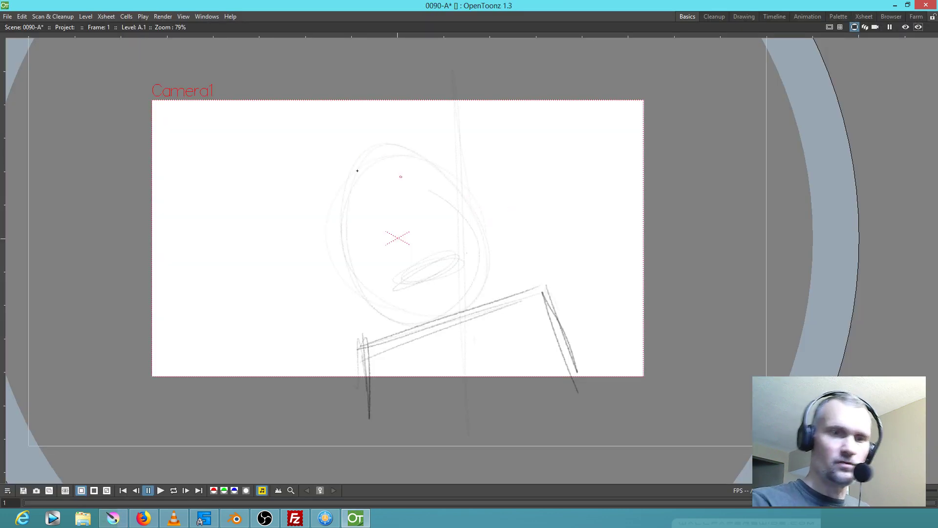
drag(337, 266, 366, 162)
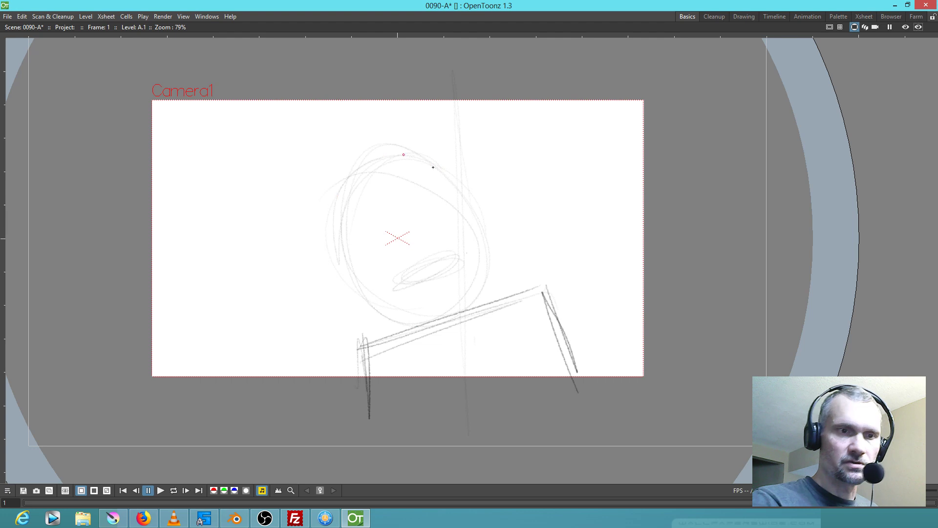
drag(338, 266, 362, 304)
Sketch both sides of the neck and carry the contours over the shoulders down to the upper arms
mouse_move(364, 340)
mouse_down()
mouse_move(361, 377)
mouse_move(367, 353)
mouse_move(425, 323)
mouse_move(379, 344)
mouse_up()
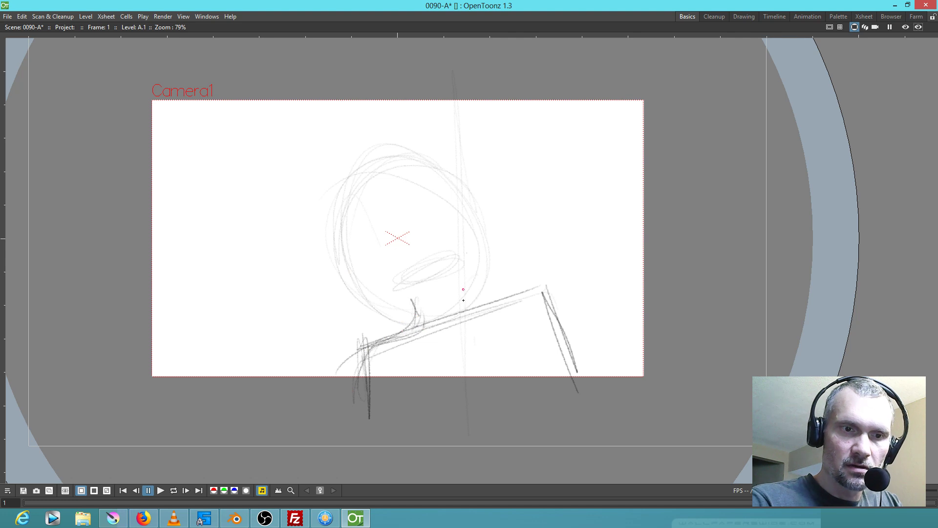
drag(485, 302, 556, 304)
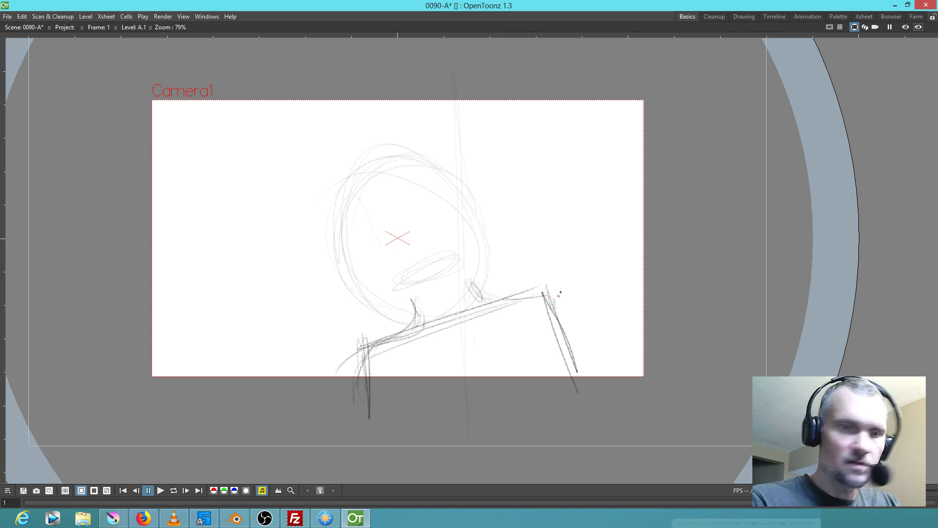
key(alt+0)
drag(655, 294, 555, 265)
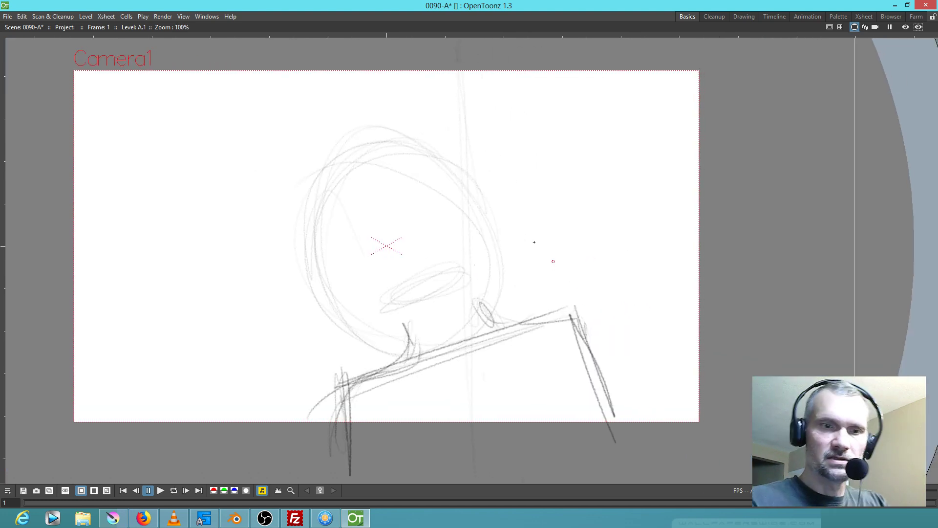
drag(401, 316, 410, 342)
mouse_move(477, 297)
mouse_down()
mouse_move(485, 310)
mouse_move(576, 320)
mouse_move(602, 371)
mouse_up()
drag(582, 327, 630, 428)
Sketch the curved strap lines running down the torso from both shoulders
drag(369, 373, 338, 439)
mouse_move(366, 375)
mouse_down()
mouse_move(341, 446)
mouse_move(428, 437)
mouse_up()
mouse_move(400, 367)
mouse_down()
mouse_move(441, 429)
mouse_move(478, 461)
mouse_move(468, 431)
mouse_move(434, 412)
mouse_move(446, 429)
mouse_move(517, 431)
mouse_move(542, 404)
mouse_up()
mouse_move(524, 323)
mouse_down()
mouse_move(553, 373)
mouse_move(552, 415)
mouse_up()
mouse_move(532, 324)
mouse_down()
mouse_move(543, 416)
mouse_move(529, 431)
mouse_up()
mouse_move(528, 333)
mouse_down()
mouse_move(533, 411)
mouse_move(574, 414)
mouse_move(575, 438)
mouse_move(620, 404)
mouse_move(636, 377)
mouse_up()
drag(301, 389, 751, 359)
Darken the head's contour along the crown and both sides, and sketch the ear inside its lower left edge
drag(470, 142, 313, 267)
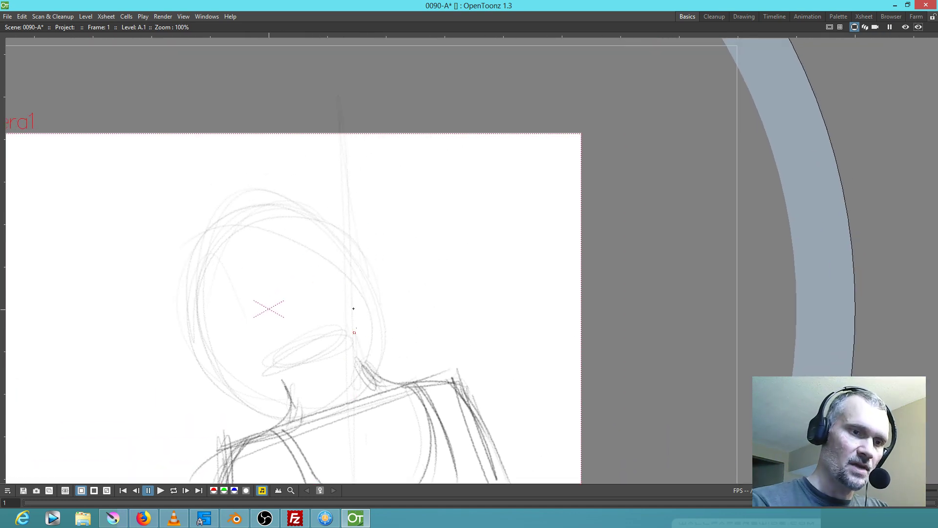
drag(245, 223, 223, 249)
mouse_move(278, 206)
mouse_down()
mouse_move(199, 258)
mouse_move(205, 349)
mouse_up()
mouse_move(213, 244)
mouse_down()
mouse_move(236, 365)
mouse_move(221, 352)
mouse_move(230, 342)
mouse_move(240, 354)
mouse_move(229, 342)
mouse_move(228, 360)
mouse_move(247, 366)
mouse_up()
drag(366, 309, 359, 359)
mouse_move(361, 274)
mouse_down()
mouse_move(289, 205)
mouse_move(356, 309)
mouse_up()
drag(305, 202, 348, 278)
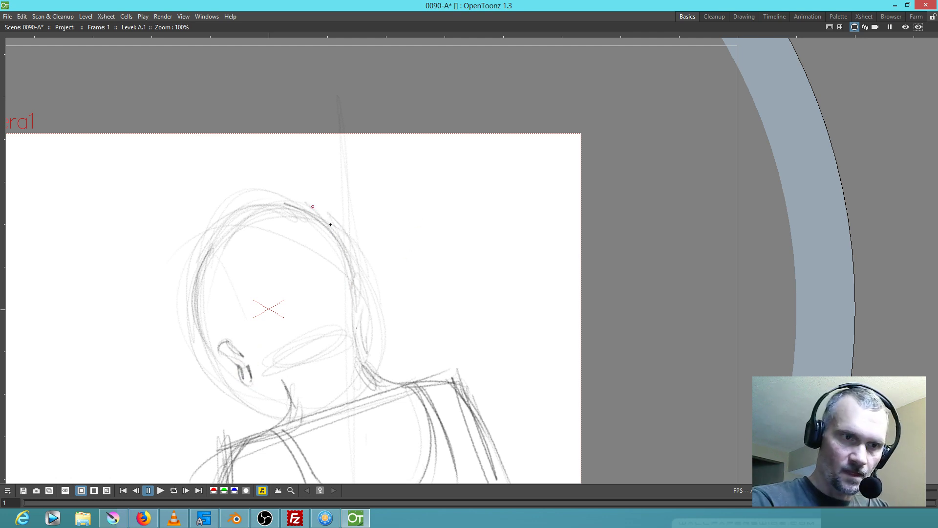
Sketch the round hair tie on the crown and the long hair strand running from it down to the shoulder
mouse_move(267, 195)
mouse_down()
mouse_move(264, 214)
mouse_move(288, 202)
mouse_move(258, 203)
mouse_move(264, 178)
mouse_move(273, 231)
mouse_move(264, 191)
mouse_move(308, 130)
mouse_move(254, 150)
mouse_move(334, 146)
mouse_move(381, 225)
mouse_up()
drag(263, 152, 314, 248)
mouse_move(277, 148)
mouse_down()
mouse_move(346, 376)
mouse_move(321, 282)
mouse_move(349, 330)
mouse_move(393, 457)
mouse_up()
drag(363, 391, 402, 482)
drag(388, 448, 391, 479)
mouse_move(404, 417)
mouse_down()
mouse_move(397, 476)
mouse_move(342, 150)
mouse_move(388, 289)
mouse_up()
mouse_move(388, 289)
mouse_down()
mouse_move(293, 116)
mouse_move(255, 164)
mouse_up()
mouse_move(300, 271)
mouse_down()
mouse_move(388, 160)
mouse_move(417, 139)
mouse_up()
Sketch the thin lock hanging beside the ear, the jaw curve and the outward hair contour on the ear side of the head
drag(325, 198, 345, 320)
drag(349, 222, 353, 311)
mouse_move(347, 252)
mouse_down()
mouse_move(390, 289)
mouse_move(365, 277)
mouse_move(398, 274)
mouse_up()
drag(334, 237, 326, 211)
mouse_move(337, 111)
mouse_down()
mouse_move(291, 128)
mouse_move(297, 155)
mouse_move(301, 121)
mouse_move(312, 194)
mouse_up()
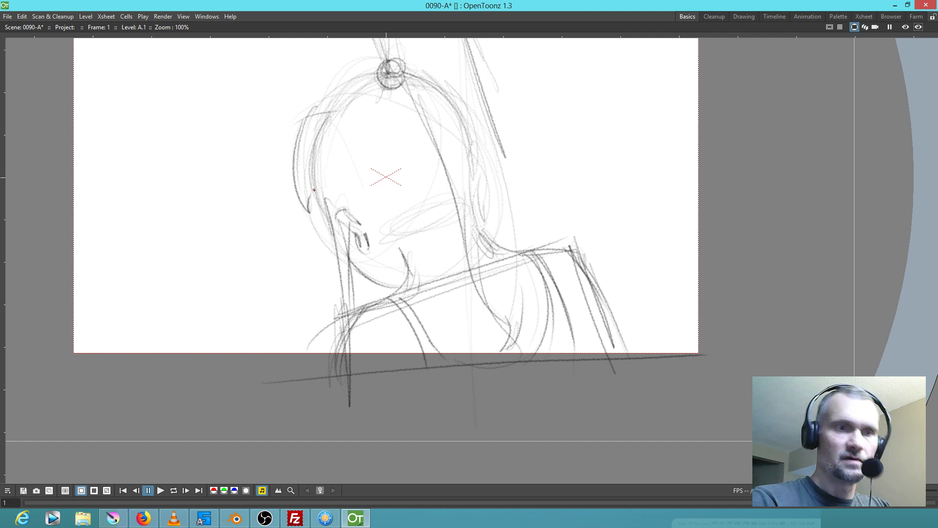
Darken the head's contour over the crown on both sides of the hair tie
drag(378, 82, 324, 132)
drag(348, 95, 324, 132)
drag(411, 76, 469, 123)
drag(556, 258, 542, 324)
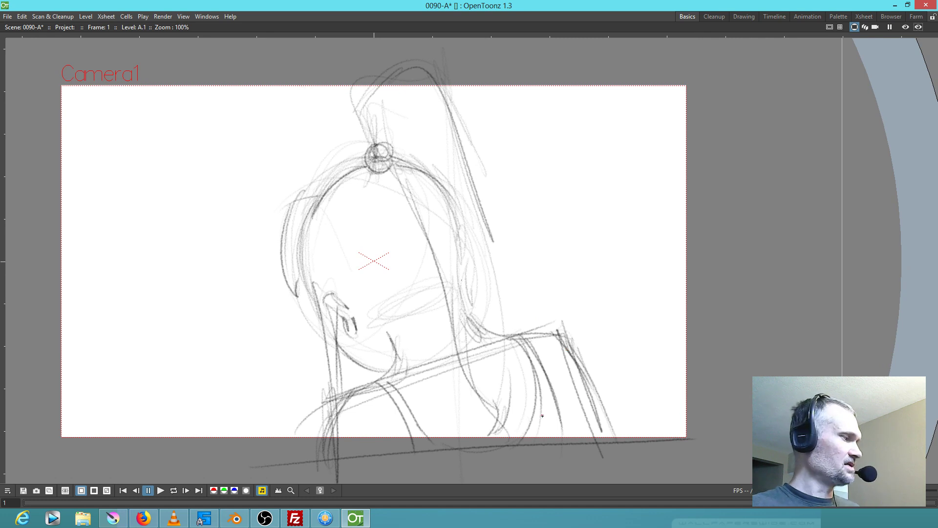
Extend the drawing's exposure in Col1 through frame 12 and try to duplicate the drawing at frame 4
key(grave)
drag(768, 133, 770, 240)
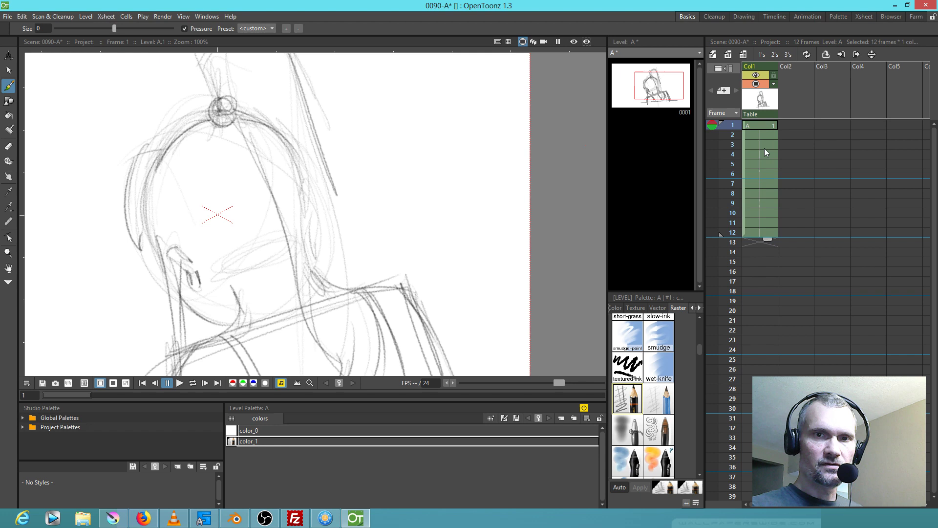
click(765, 152)
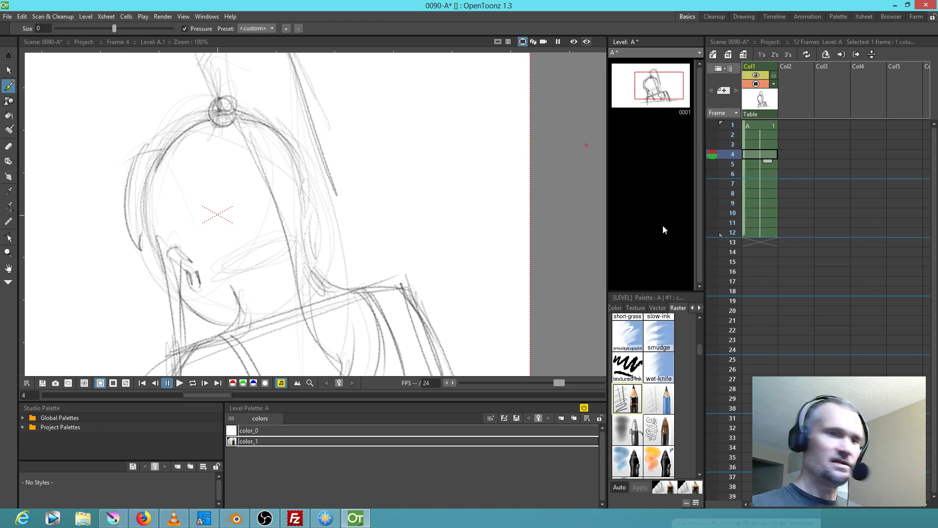
key(d)
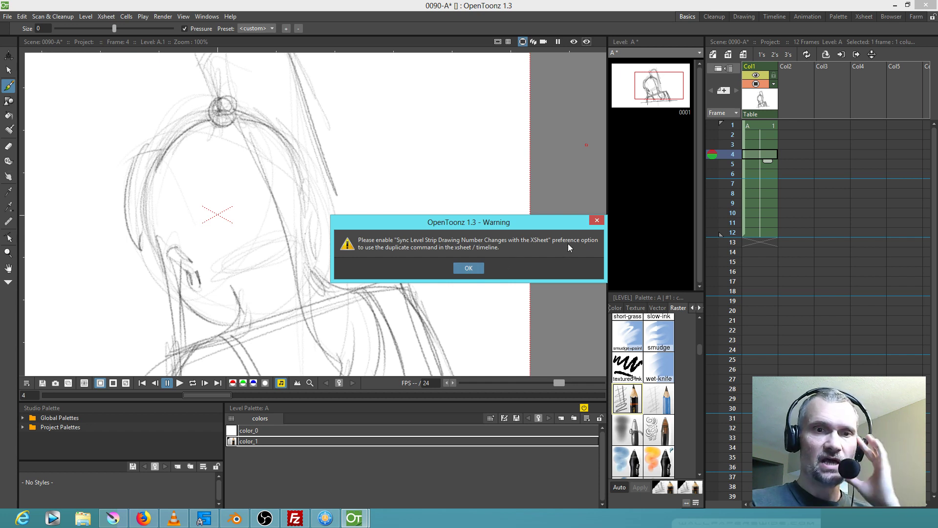
click(468, 268)
Enable the Xsheet preference "Sync Level Strip Drawing Number Changes with the Xsheet"
click(8, 18)
click(32, 223)
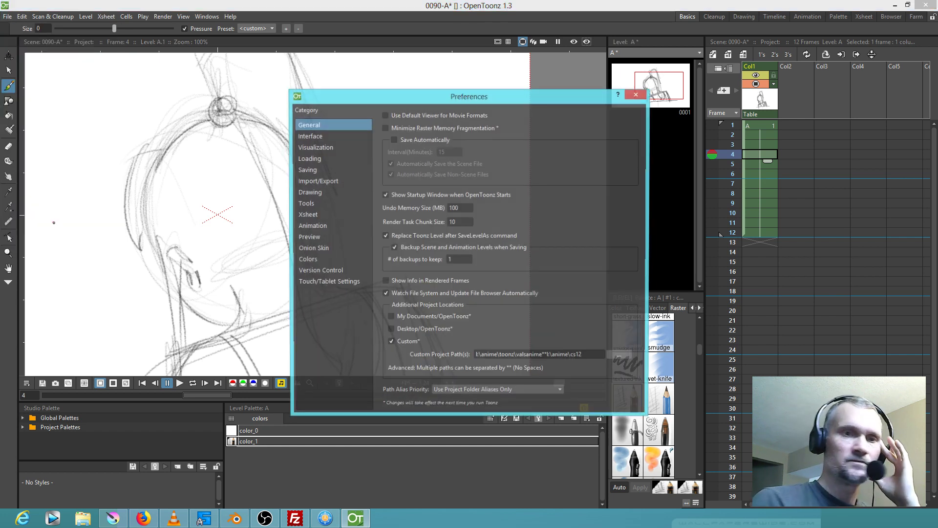
click(327, 181)
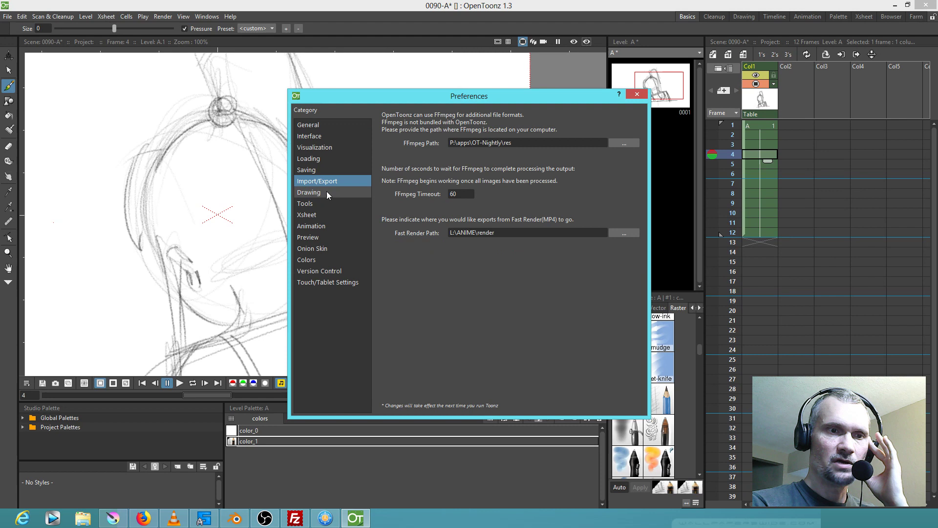
click(330, 192)
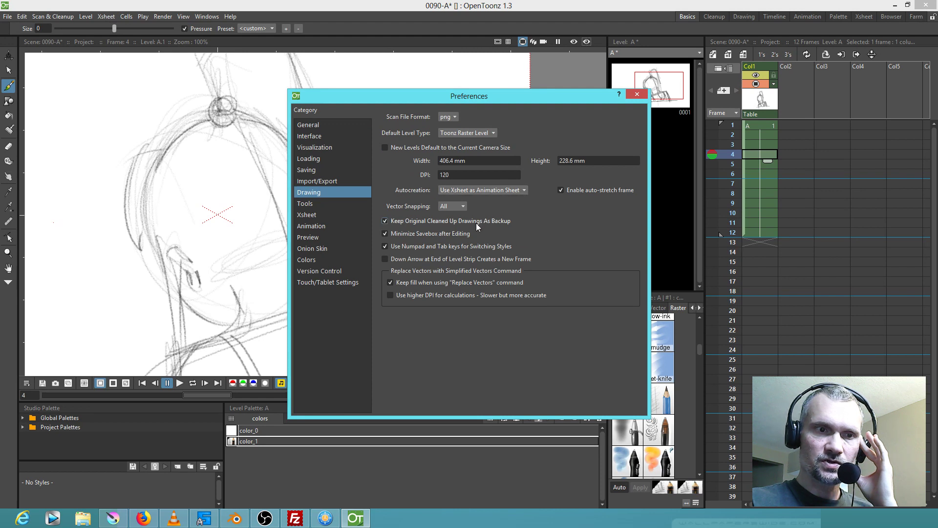
click(329, 124)
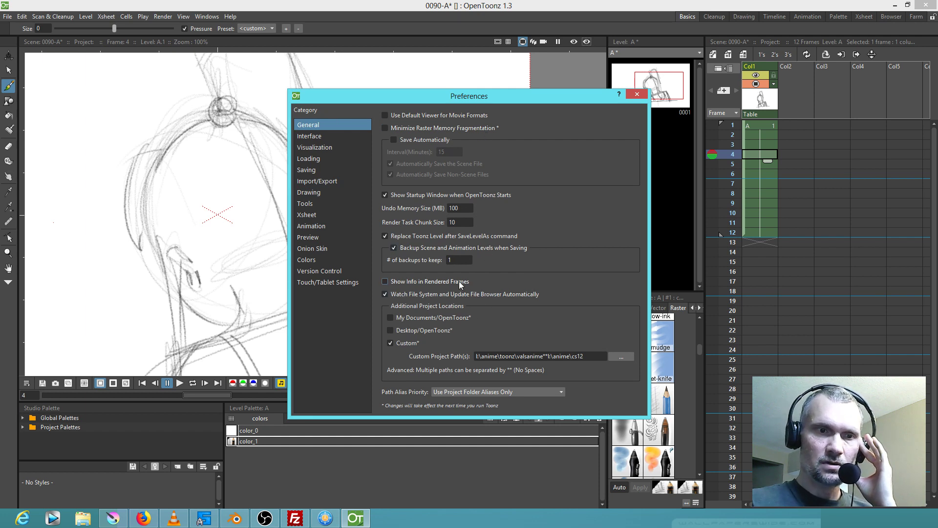
click(321, 136)
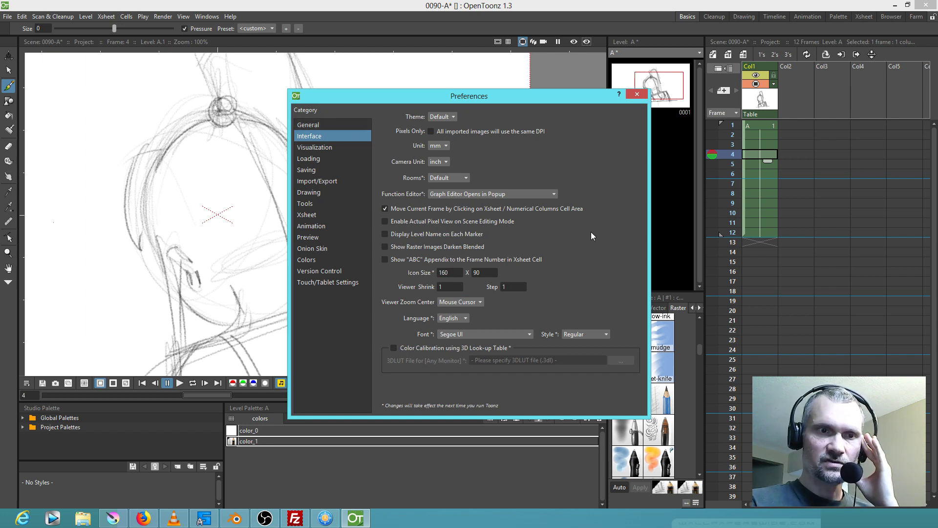
click(328, 147)
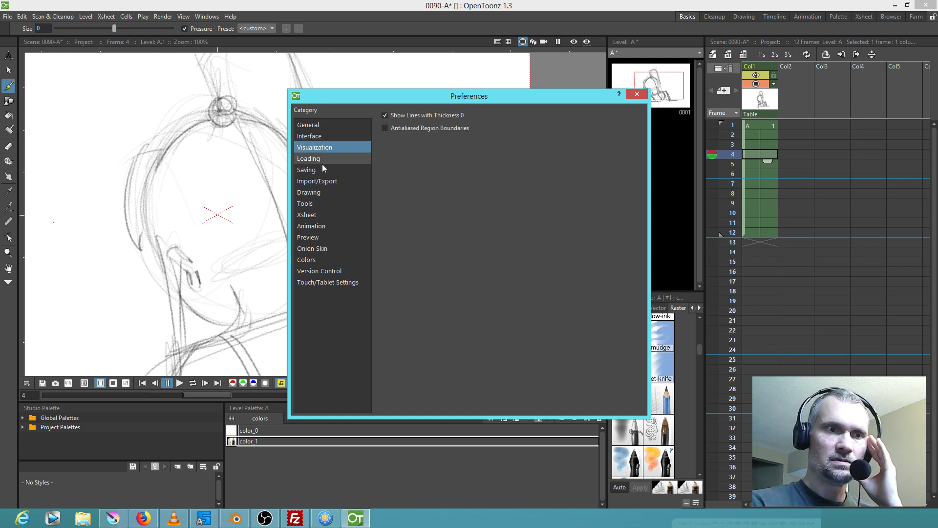
click(330, 169)
click(335, 180)
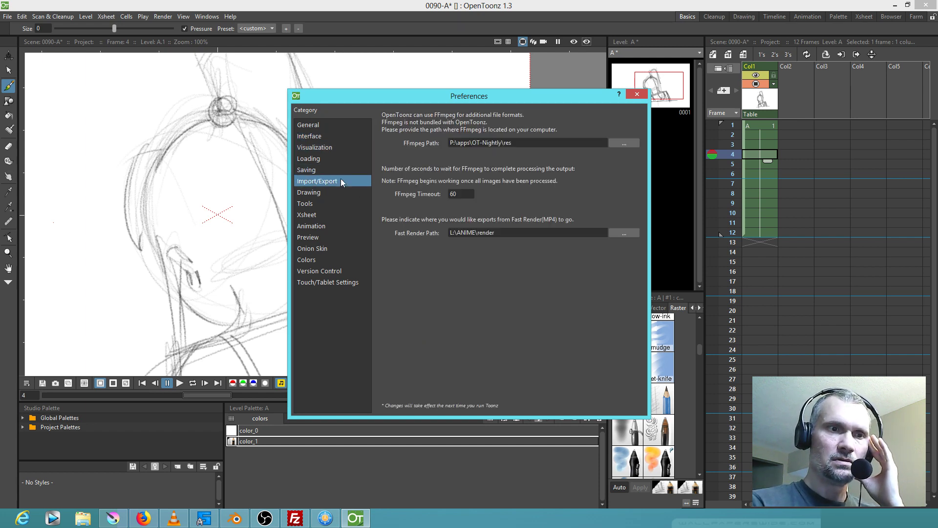
click(329, 192)
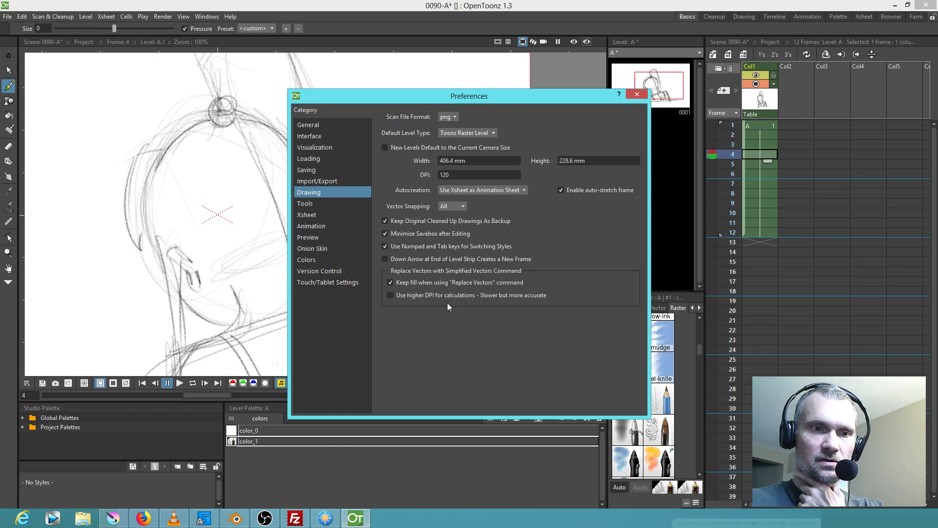
click(323, 203)
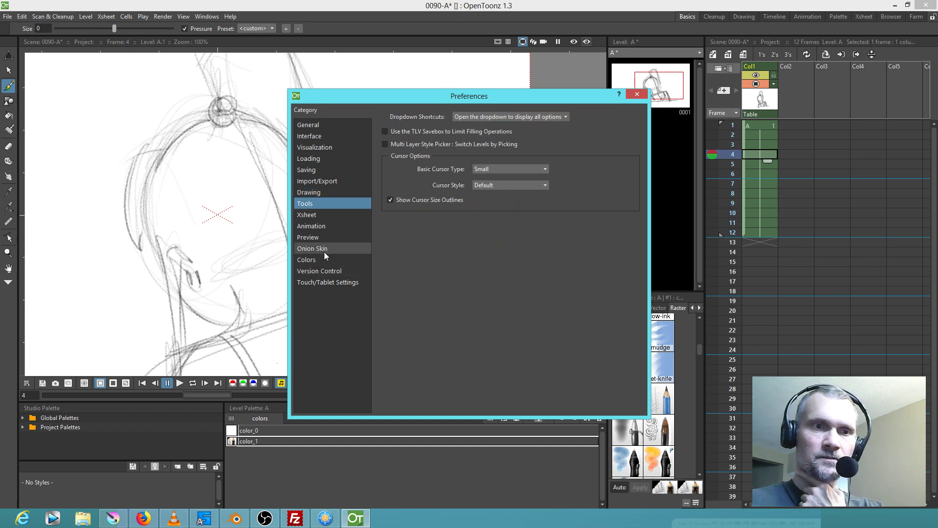
click(331, 214)
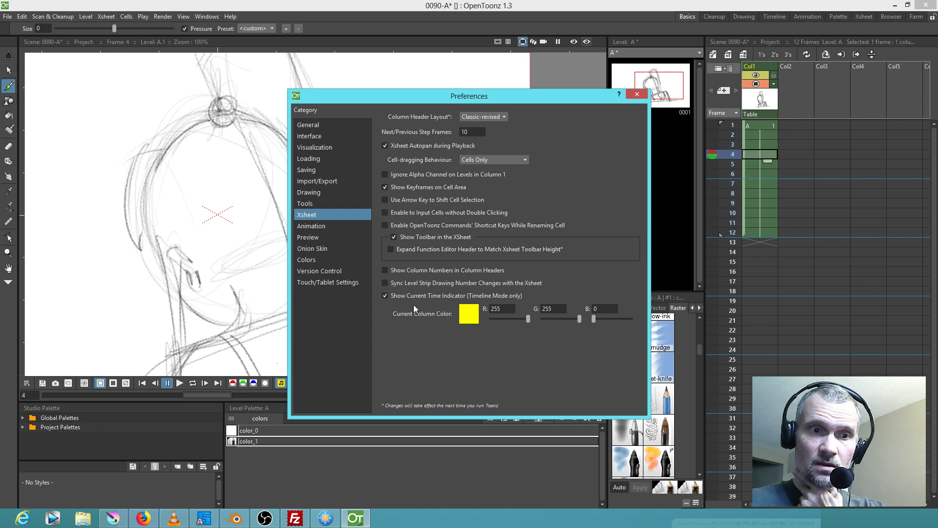
click(385, 283)
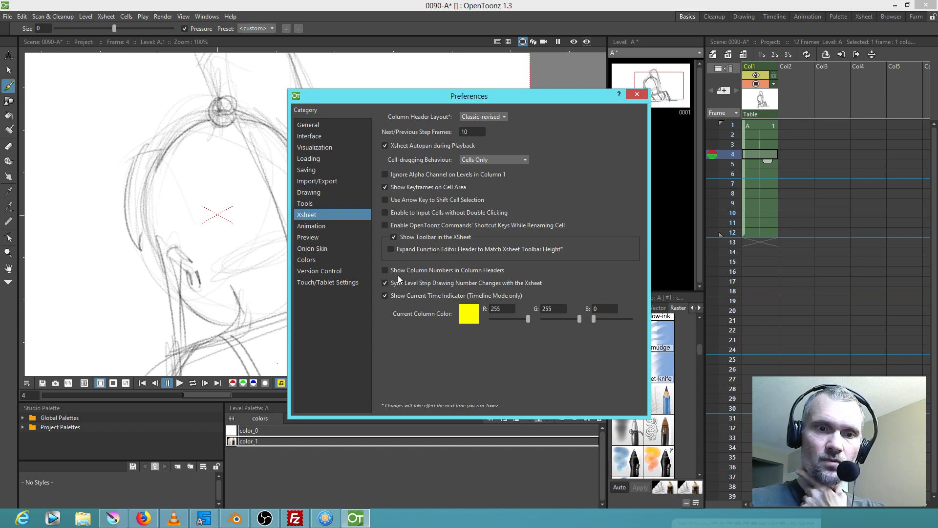
click(637, 94)
Save the scene and duplicate the drawing at frames 4 and 7 of Col1
click(7, 16)
click(24, 48)
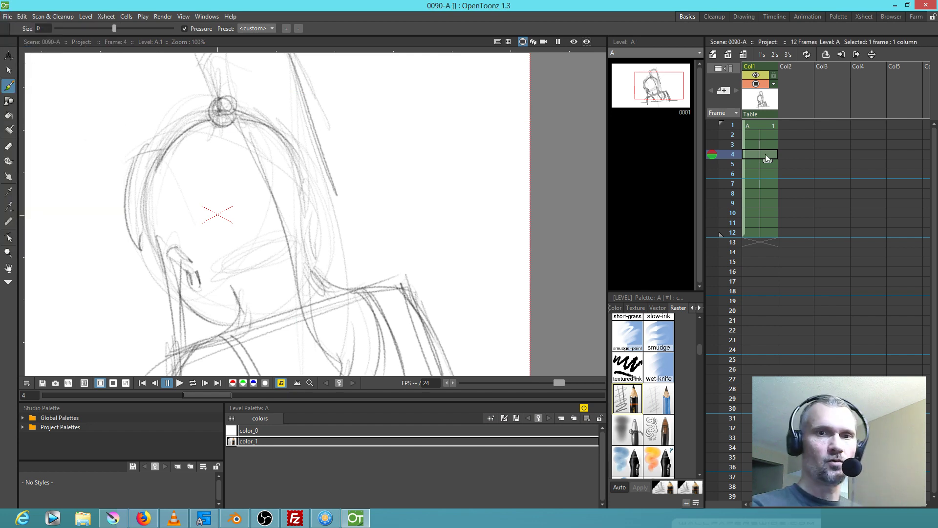
key(d)
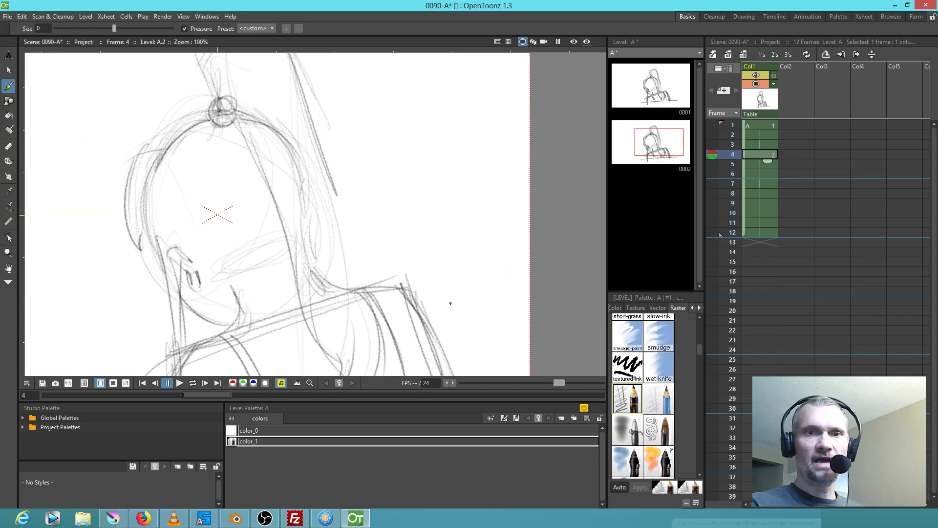
drag(379, 286, 427, 263)
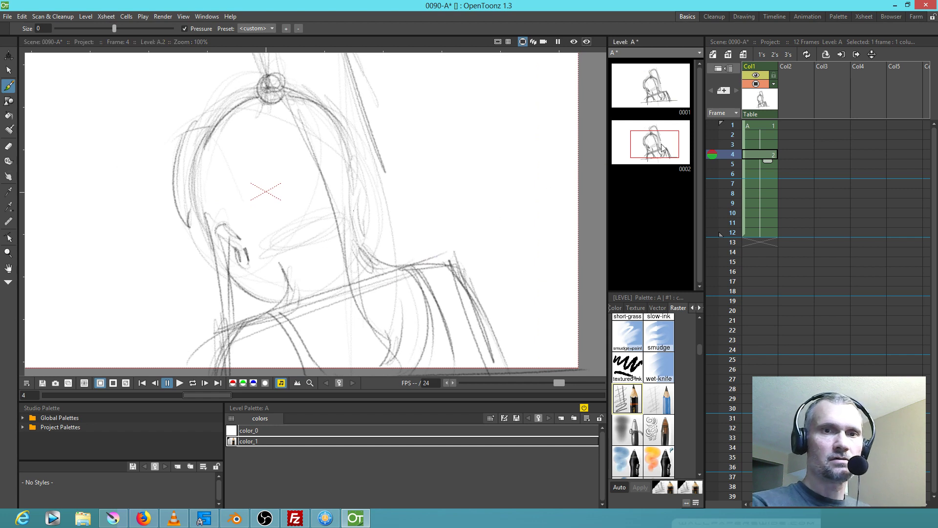
click(771, 183)
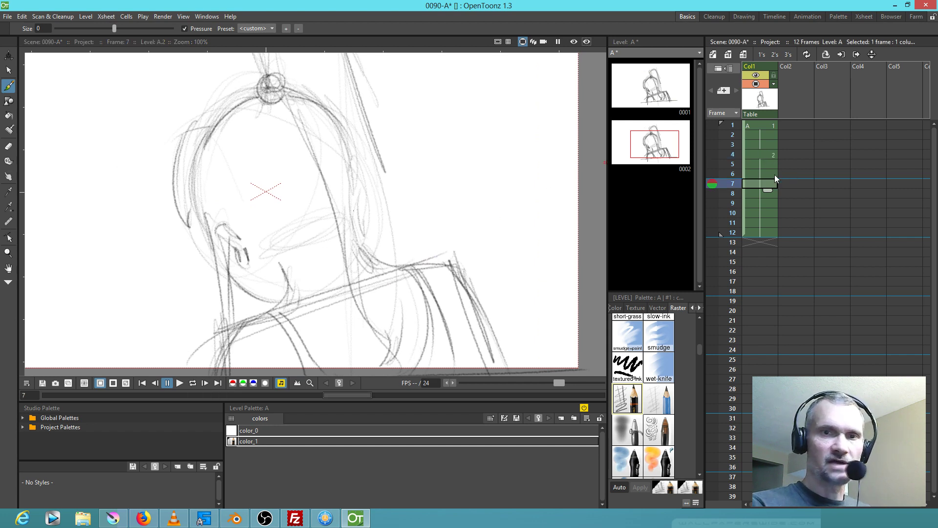
key(d)
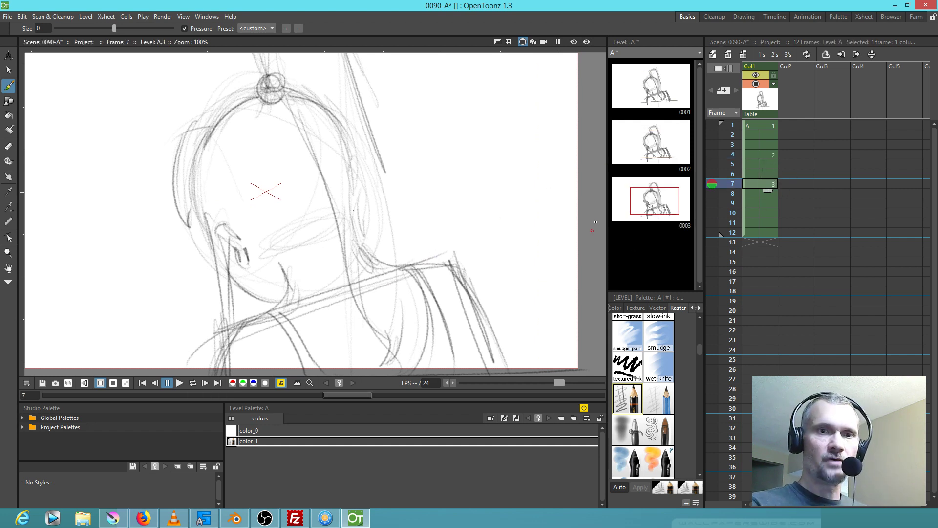
Select the head and ponytail in drawing 0002 with a freehand selection and delete them, keeping the shoulders
click(658, 147)
drag(379, 232, 385, 255)
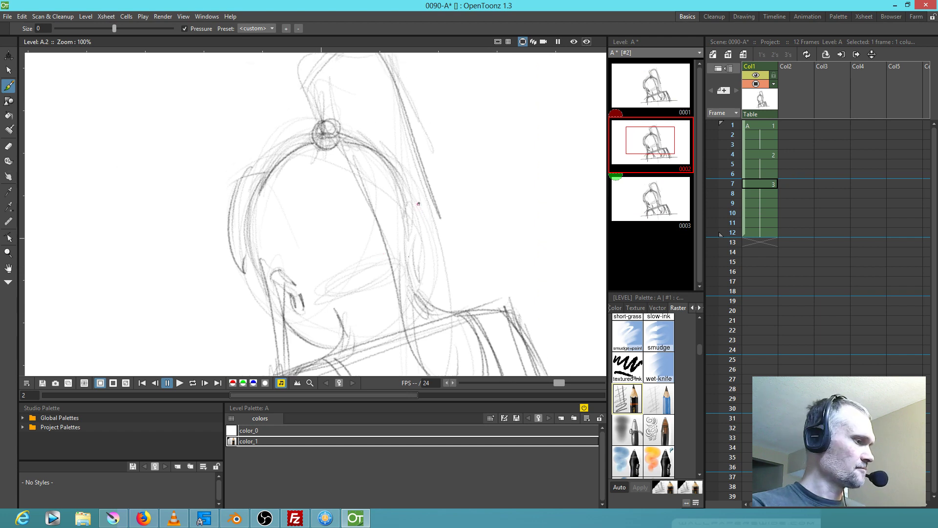
scroll(427, 215, down, 2)
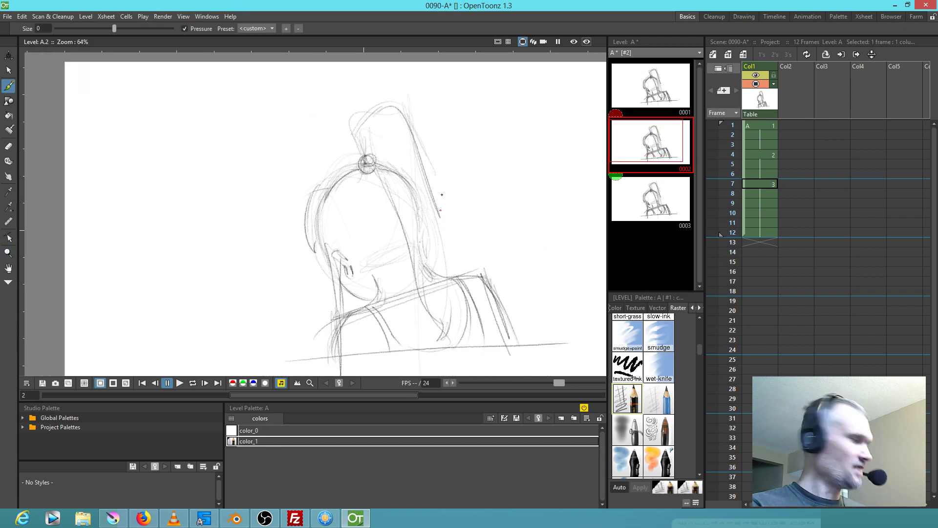
key(s)
mouse_move(473, 138)
mouse_down()
mouse_move(450, 101)
mouse_move(259, 227)
mouse_move(286, 298)
mouse_move(245, 283)
mouse_up()
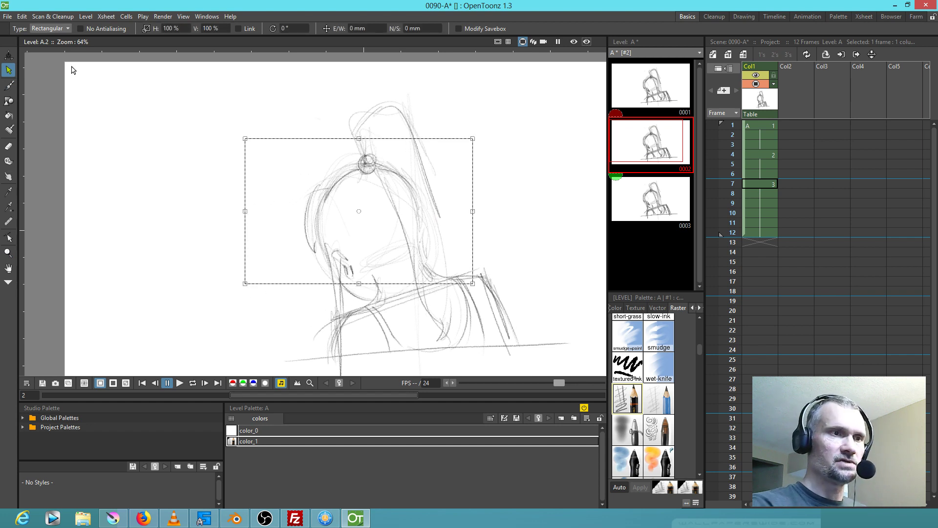
click(55, 29)
click(43, 38)
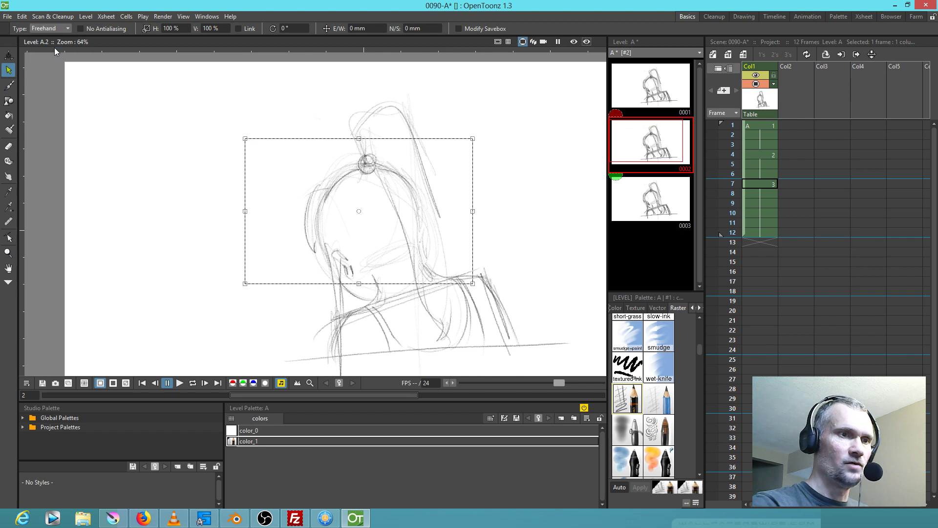
mouse_move(479, 109)
mouse_down()
mouse_move(383, 69)
mouse_move(224, 206)
mouse_move(266, 318)
mouse_move(335, 308)
mouse_move(393, 317)
mouse_move(448, 267)
mouse_move(478, 99)
mouse_up()
key(Delete)
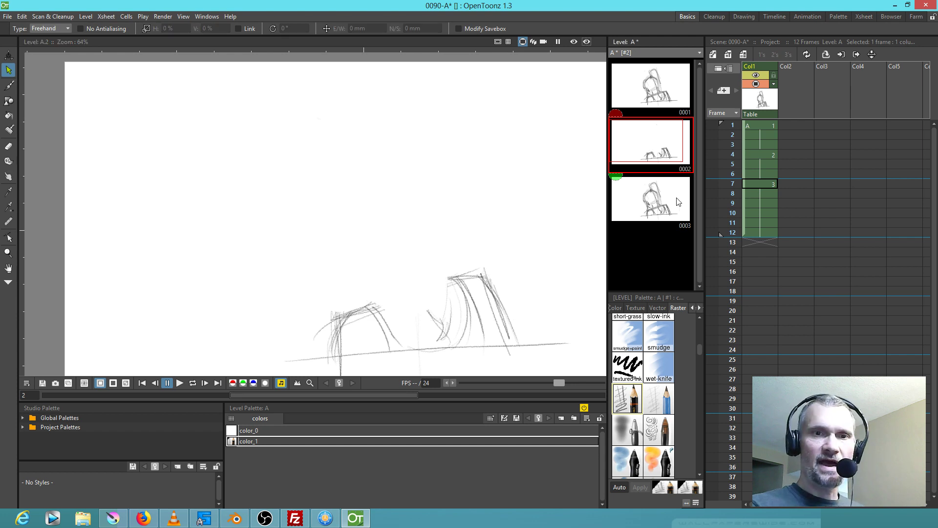
Delete the head and ponytail from drawing 0003 with a freehand selection and go back to drawing 0002
key(period)
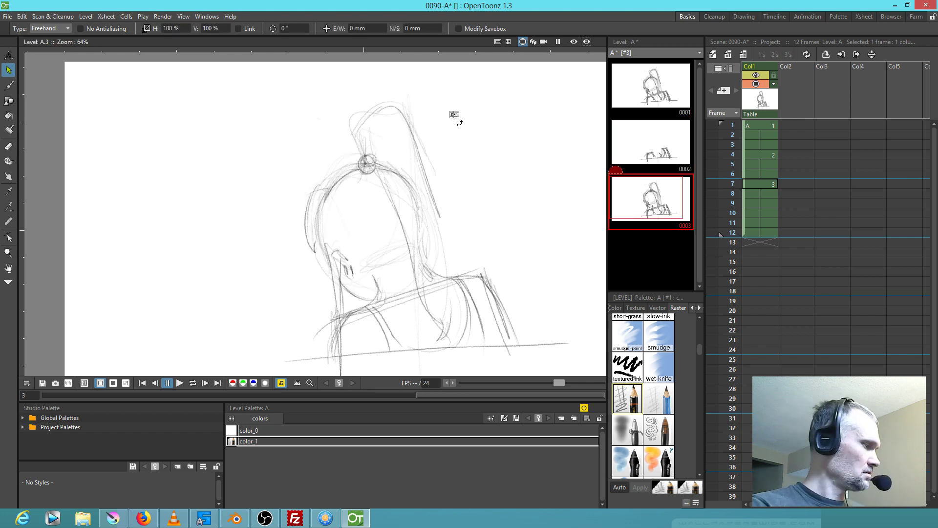
mouse_move(466, 104)
mouse_down()
mouse_move(360, 96)
mouse_move(258, 288)
mouse_move(320, 310)
mouse_move(376, 299)
mouse_move(446, 262)
mouse_move(452, 109)
mouse_up()
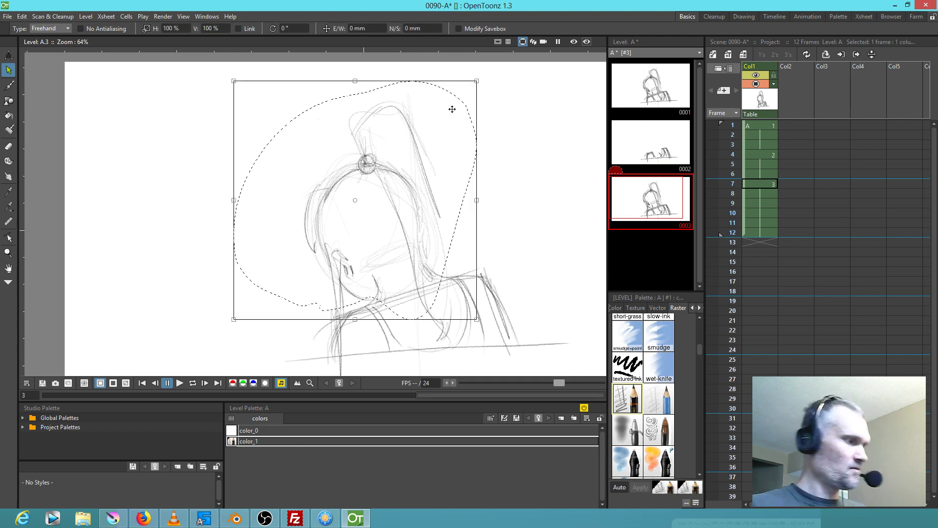
key(Delete)
key(comma)
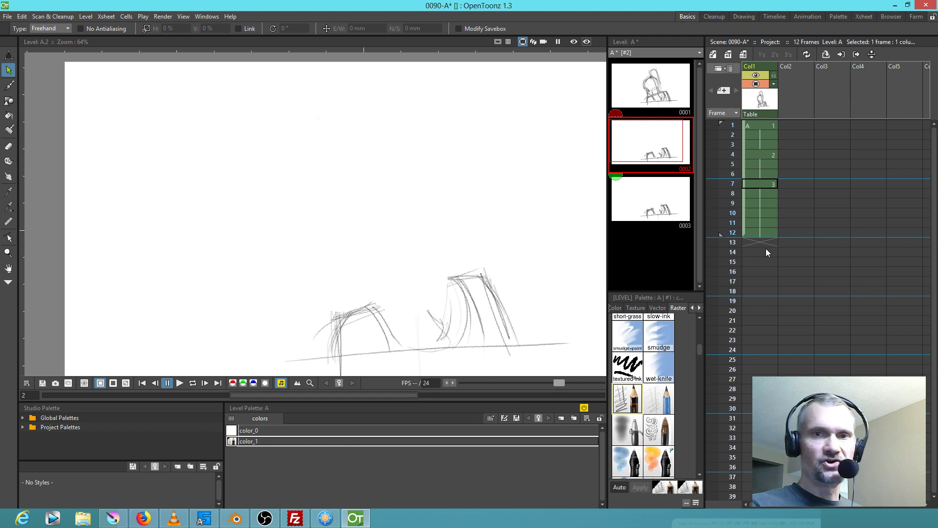
Return the viewer from the level view to the scene's camera stand view and activate the Brush tool
mouse_move(470, 317)
mouse_down()
mouse_move(406, 245)
mouse_move(435, 352)
mouse_up()
click(543, 41)
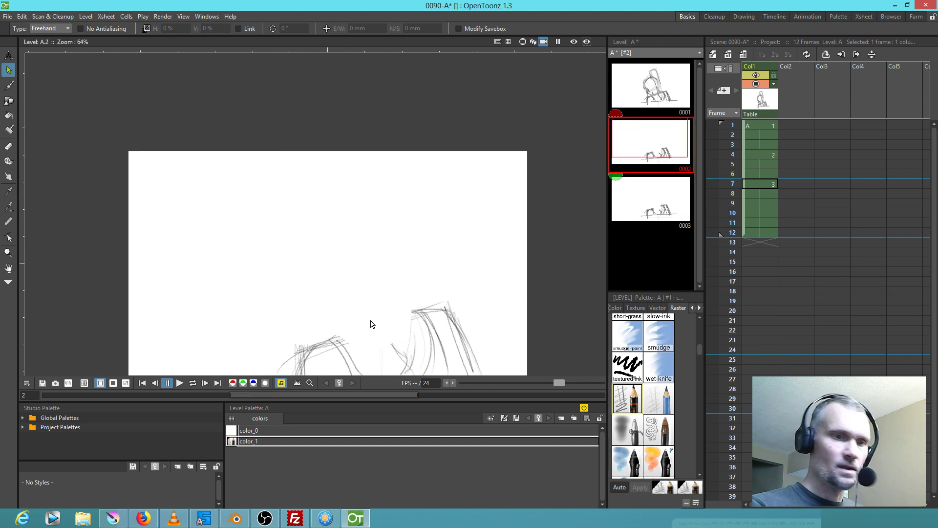
click(539, 42)
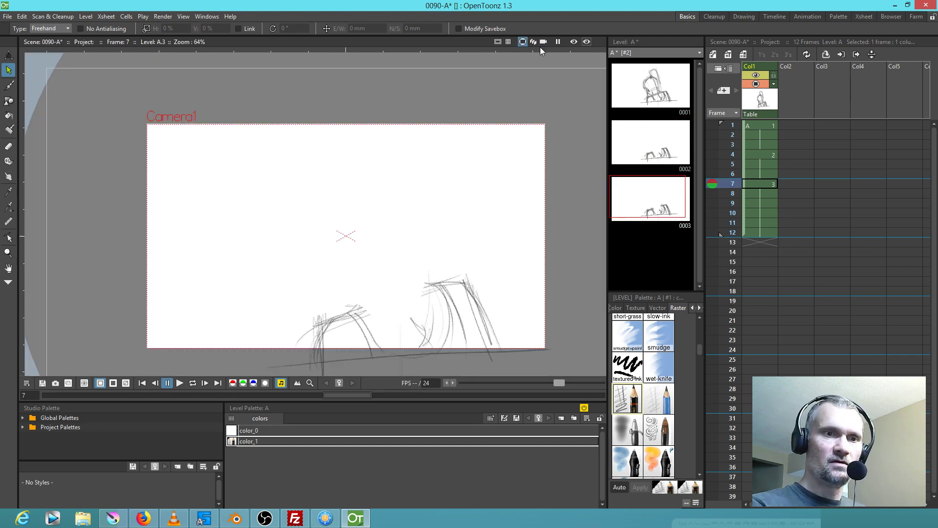
key(b)
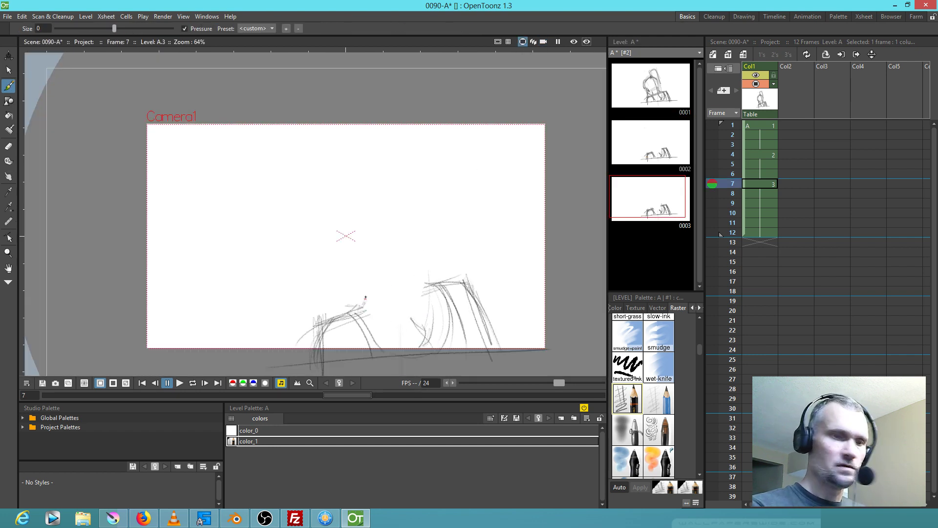
scroll(469, 332, up, 2)
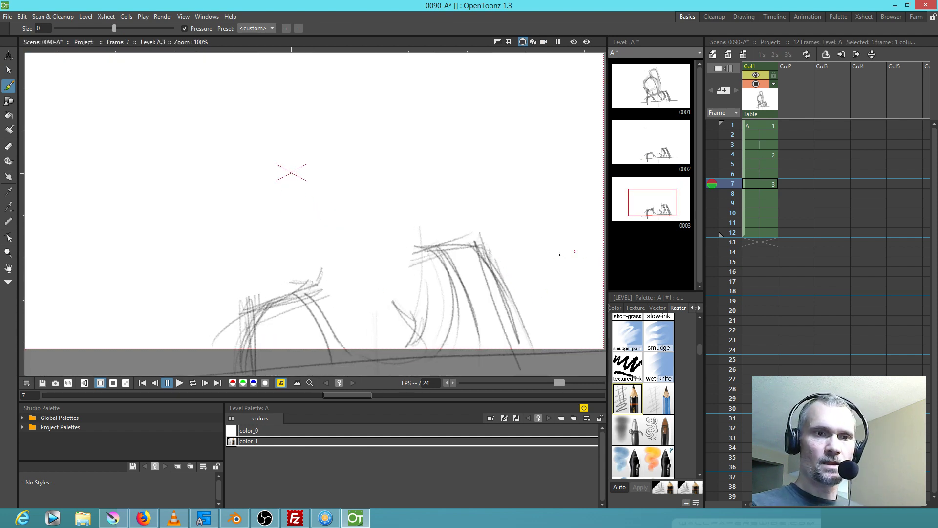
Look at drawing 0001 and make frame 4 of Col1 the current frame
click(668, 129)
click(654, 92)
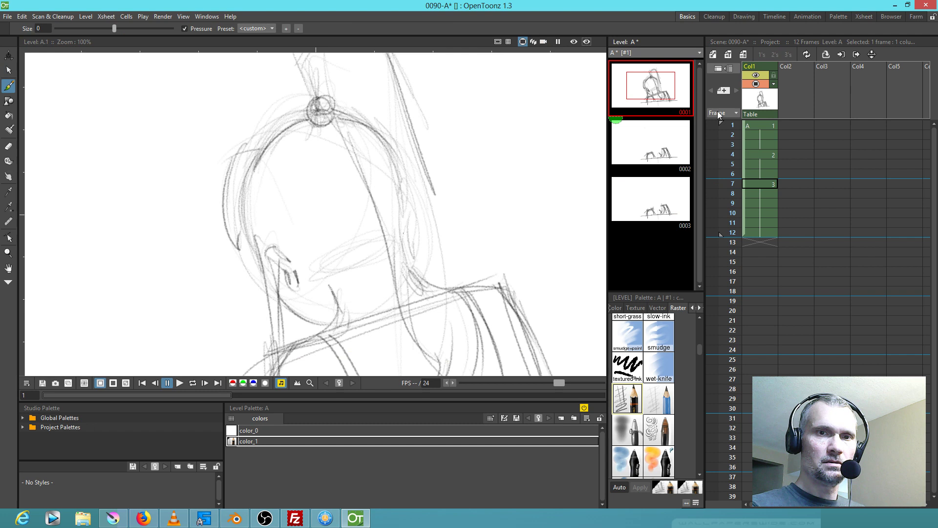
click(759, 125)
click(761, 154)
drag(428, 285, 459, 311)
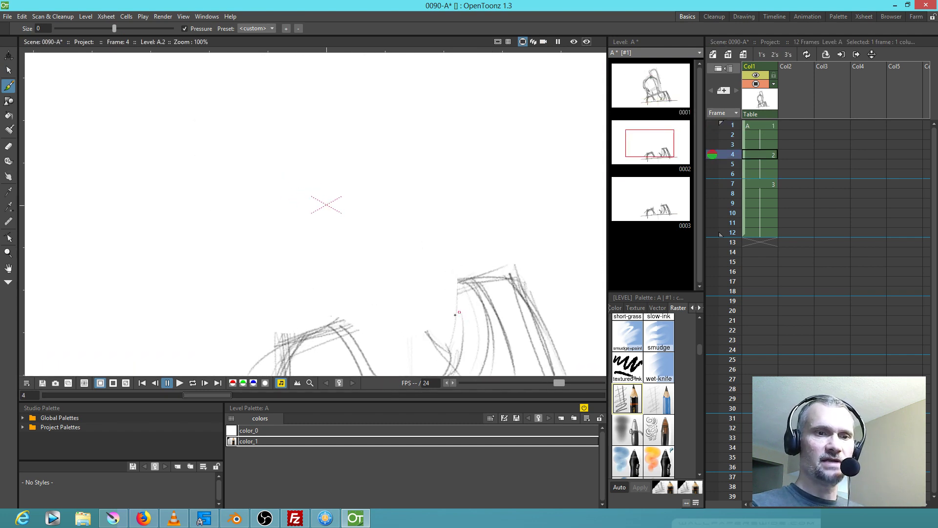
Sketch a light neck stroke in drawing 0002, compare it with drawings 0001 and 0003, and return to drawing 0002
drag(399, 257, 430, 338)
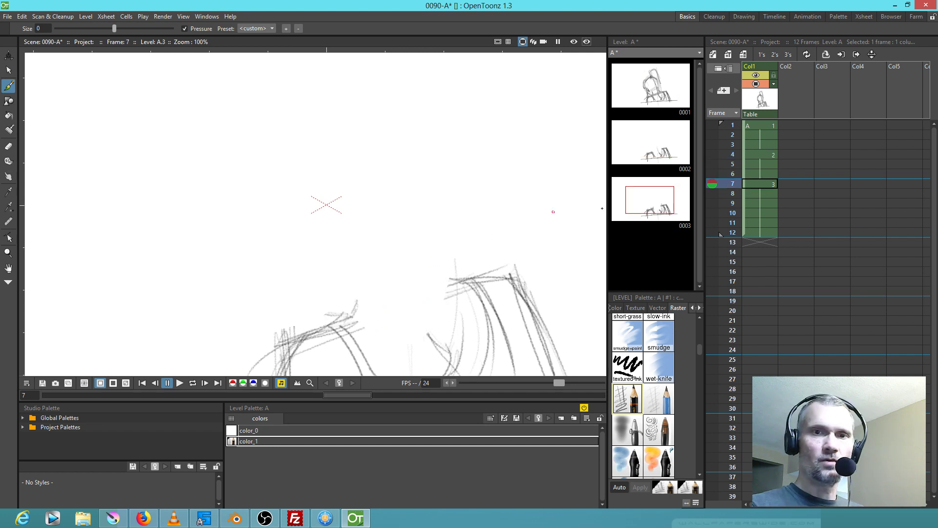
click(762, 126)
click(758, 152)
click(766, 181)
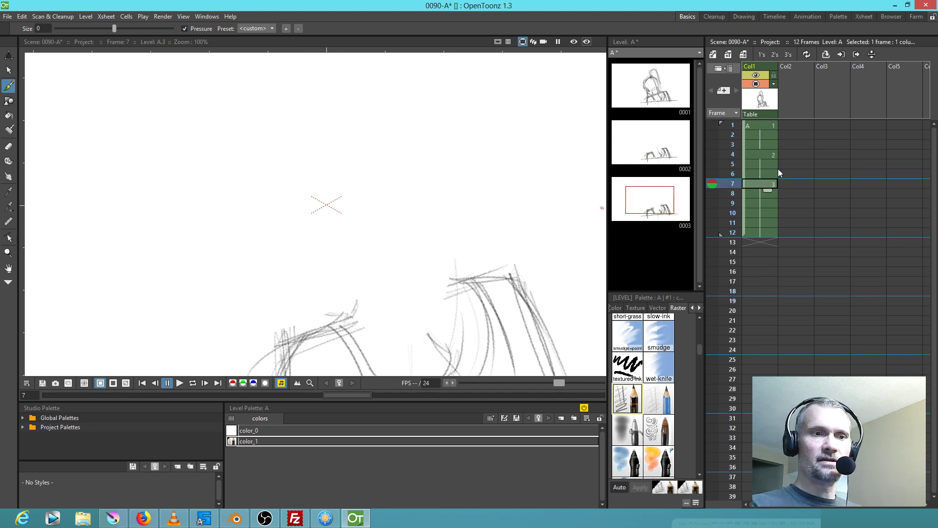
click(758, 124)
click(661, 144)
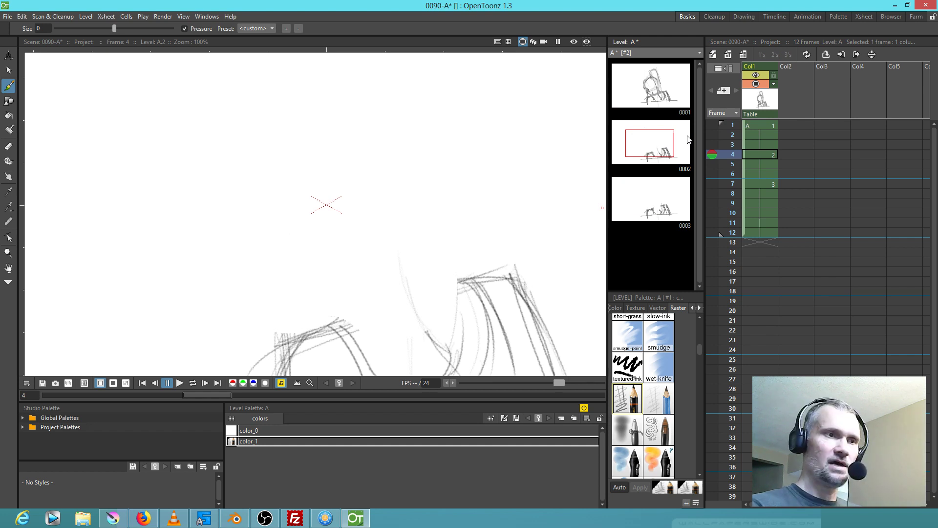
Find the Prev Drawing command in the shortcut configuration by searching "prev" and assign it the comma shortcut
click(9, 16)
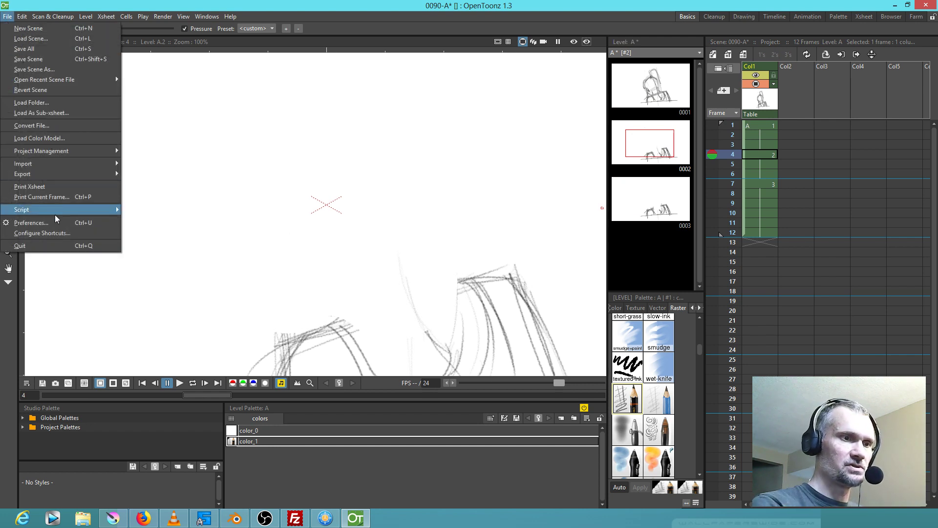
click(55, 234)
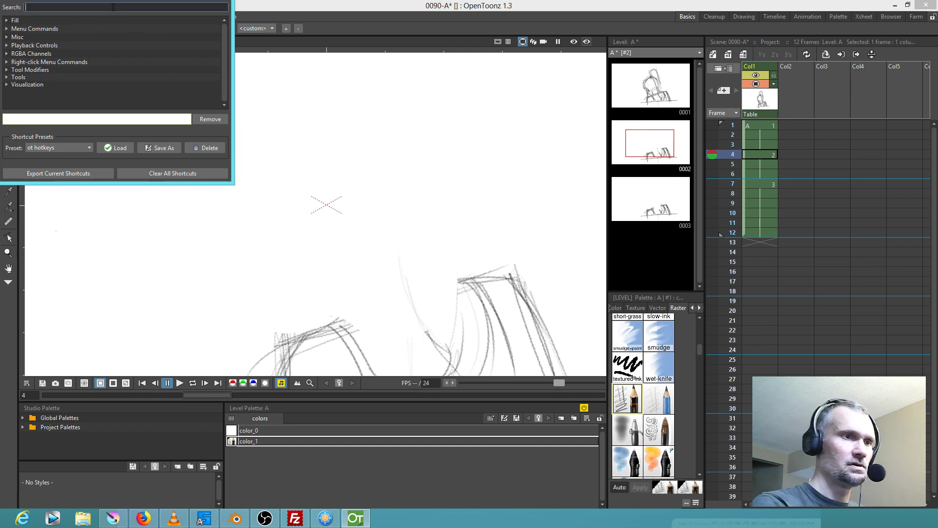
text(prev)
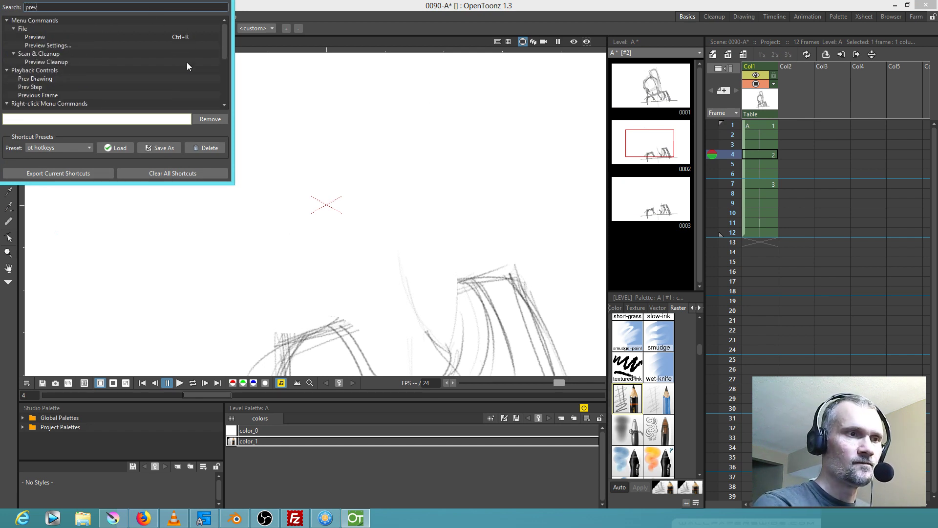
click(102, 79)
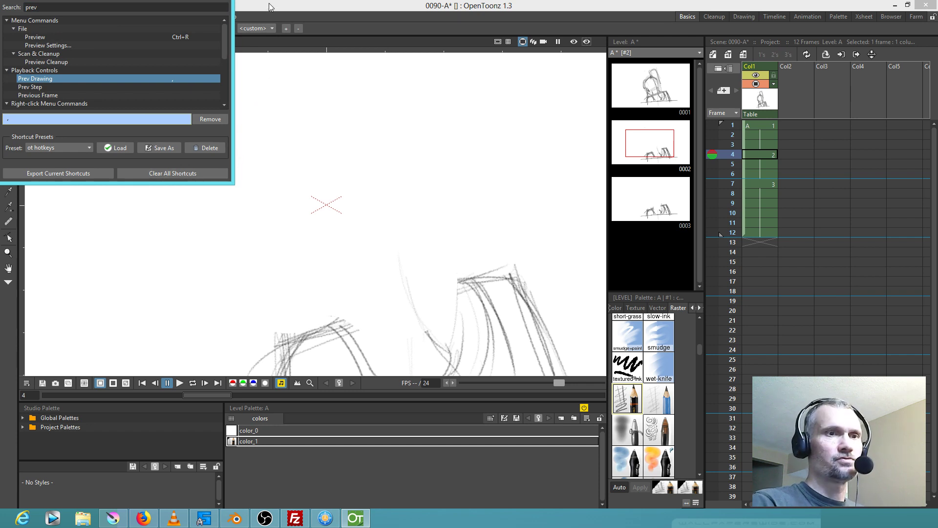
drag(234, 184, 238, 190)
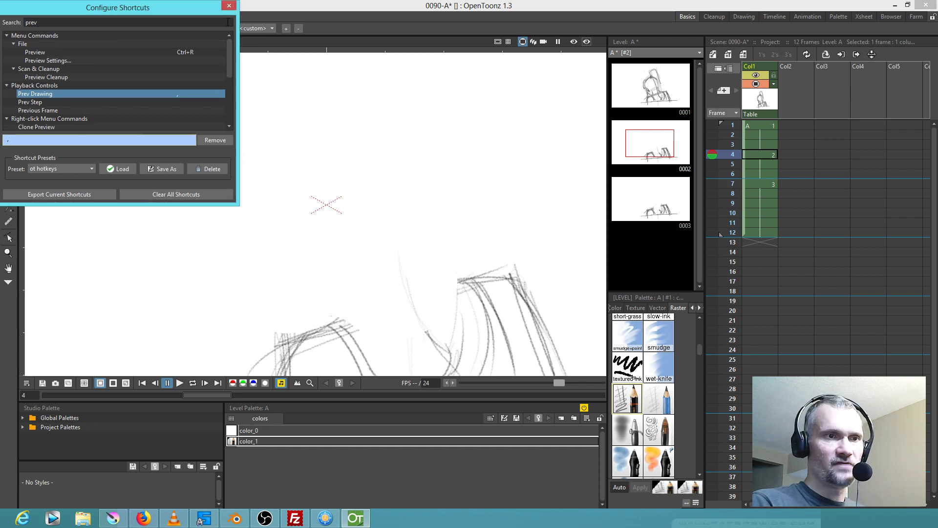
click(228, 6)
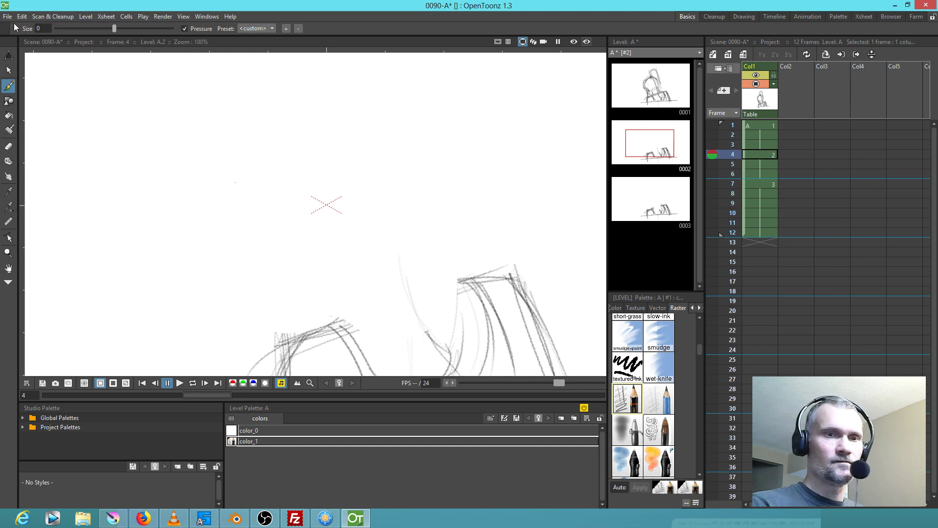
Flip between the drawings for comparison and lightly sketch the back curves of the head and hair in drawings 0002 and 0003
key(comma)
key(period)
key(comma)
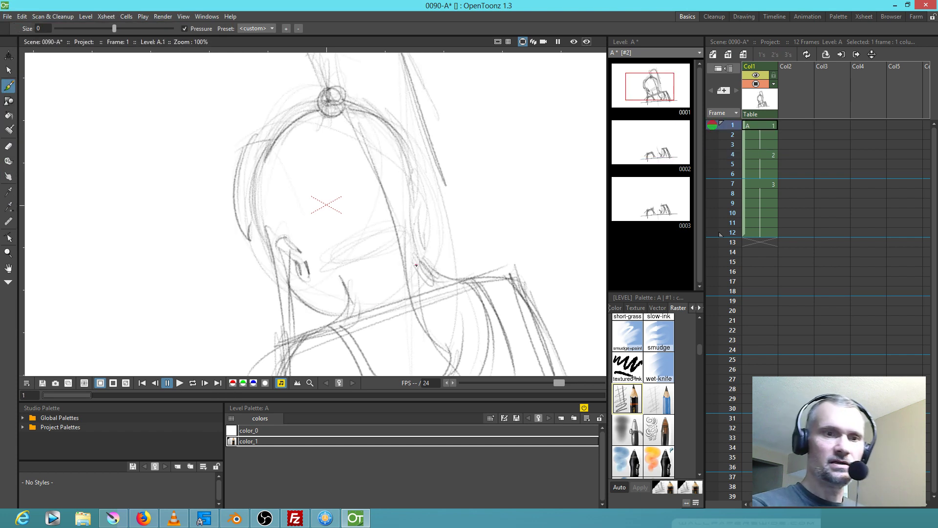
key(period)
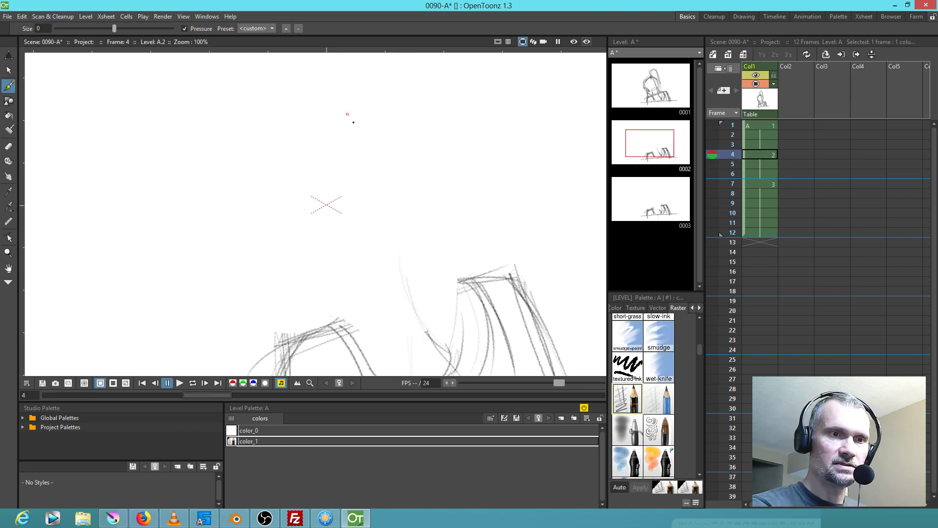
drag(377, 84, 419, 169)
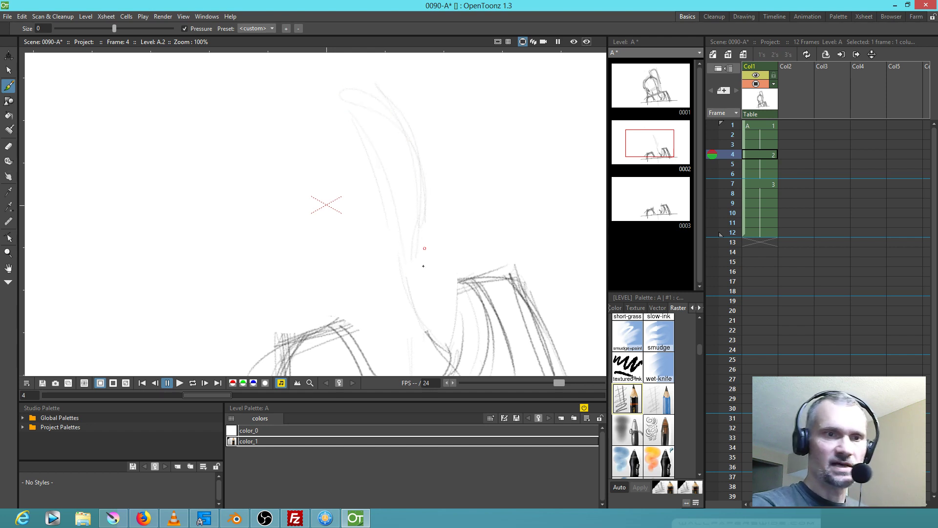
key(period)
mouse_move(447, 112)
mouse_down()
mouse_move(495, 197)
mouse_move(453, 127)
mouse_up()
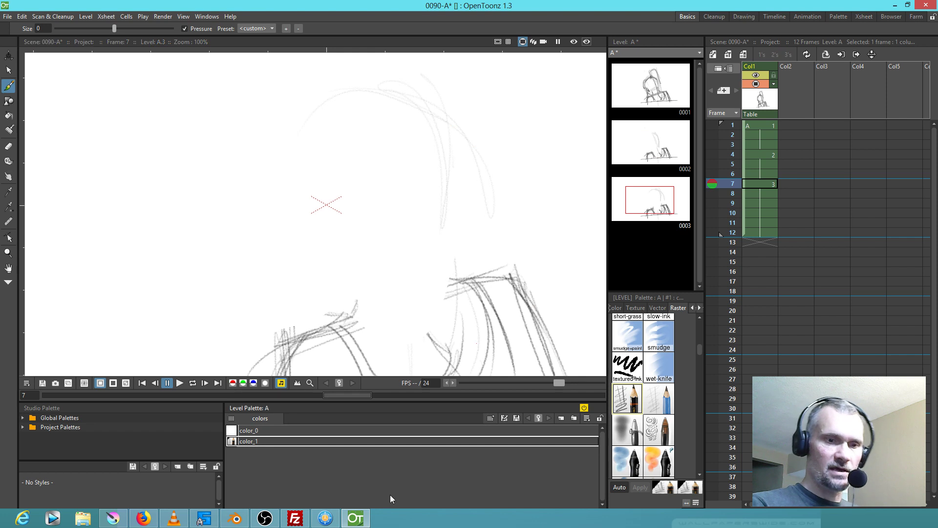
Switch to Krita, examine frame 6 of the reference sketch at 100% zoom, and return to OpenToonz
mouse_move(238, 524)
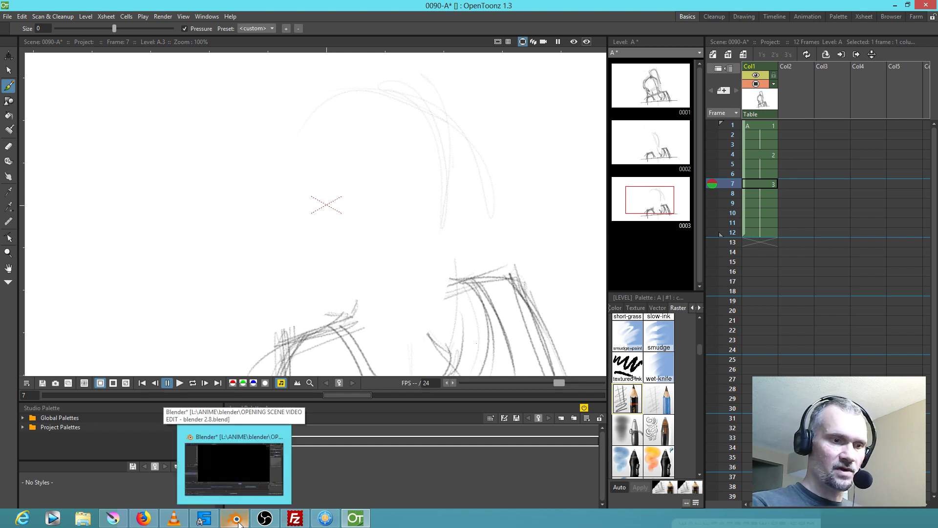
click(113, 518)
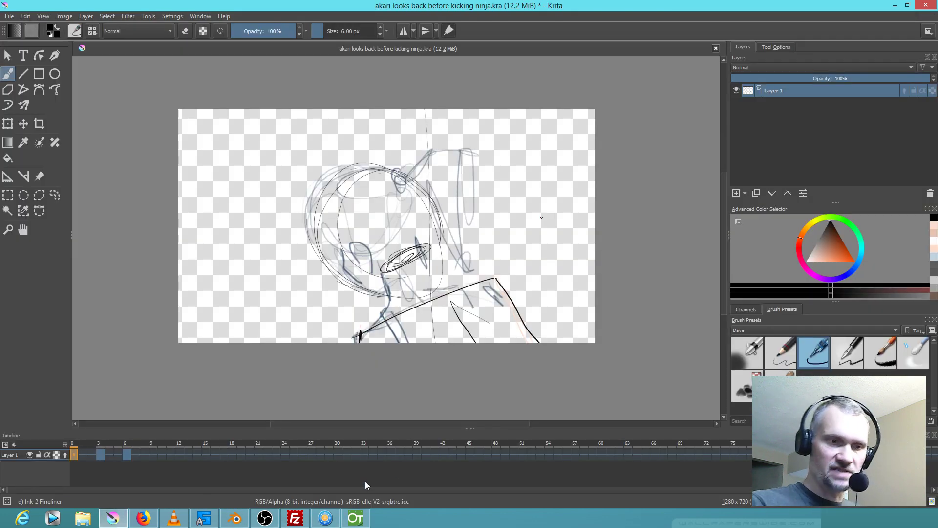
click(130, 453)
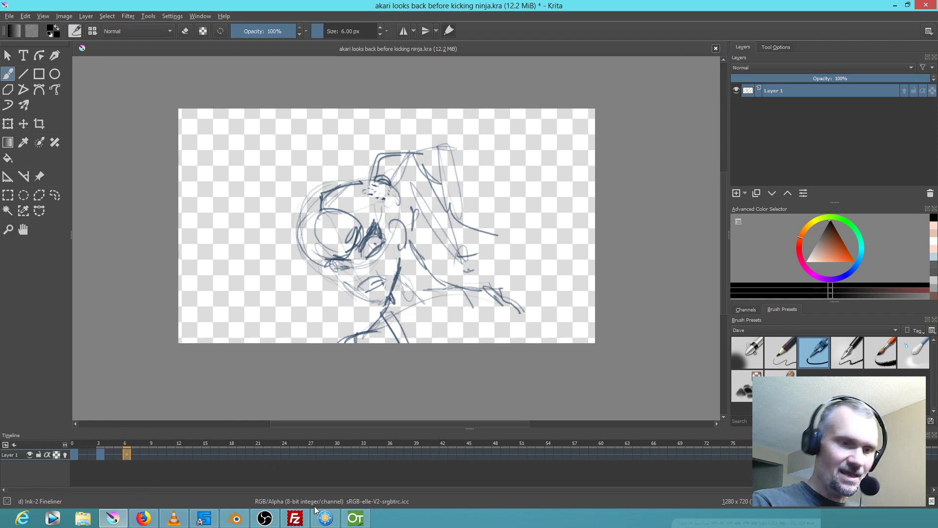
mouse_move(360, 522)
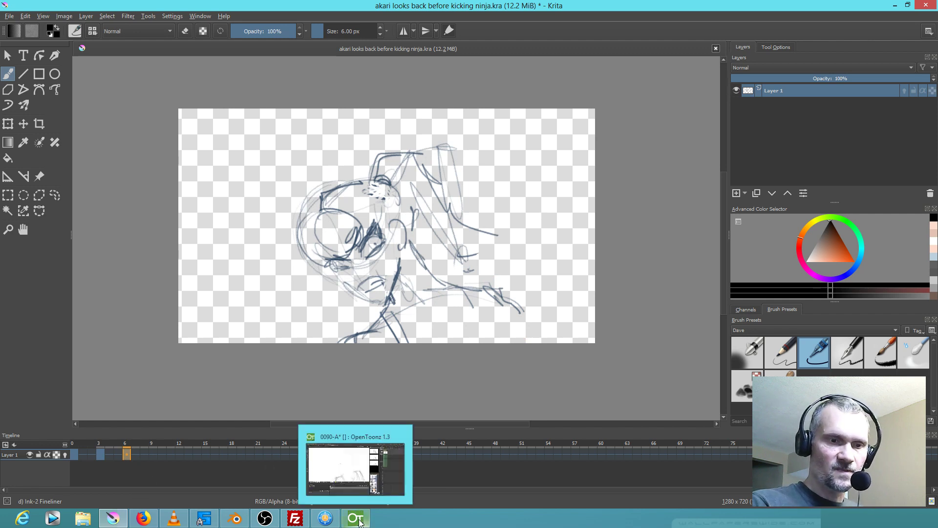
key(1)
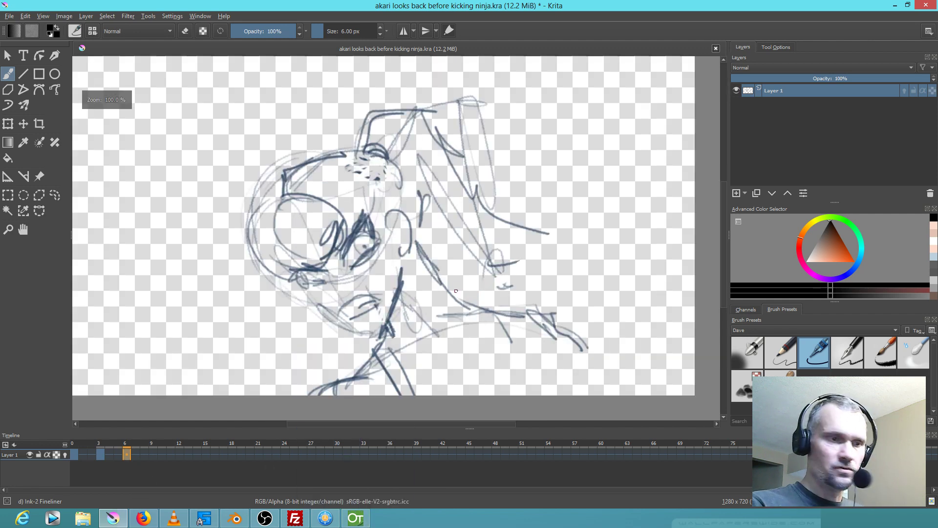
key(m)
key(m)
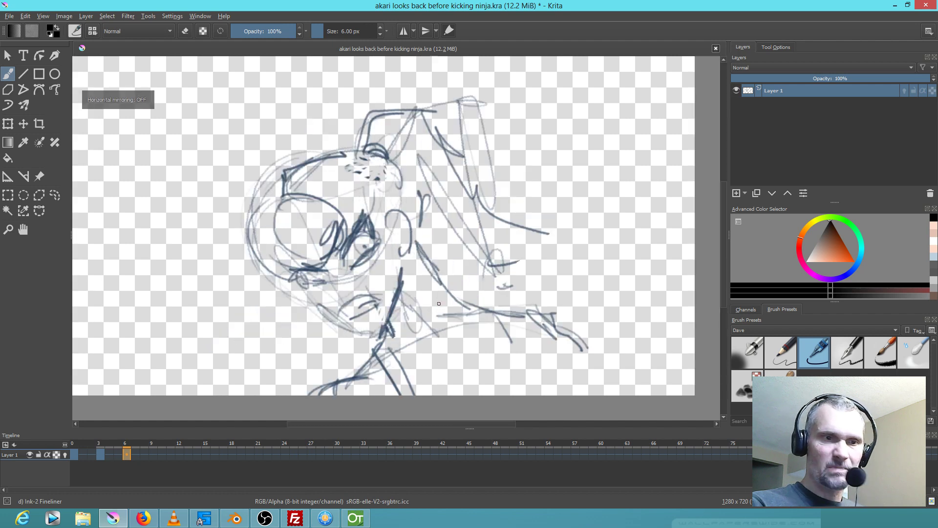
click(356, 518)
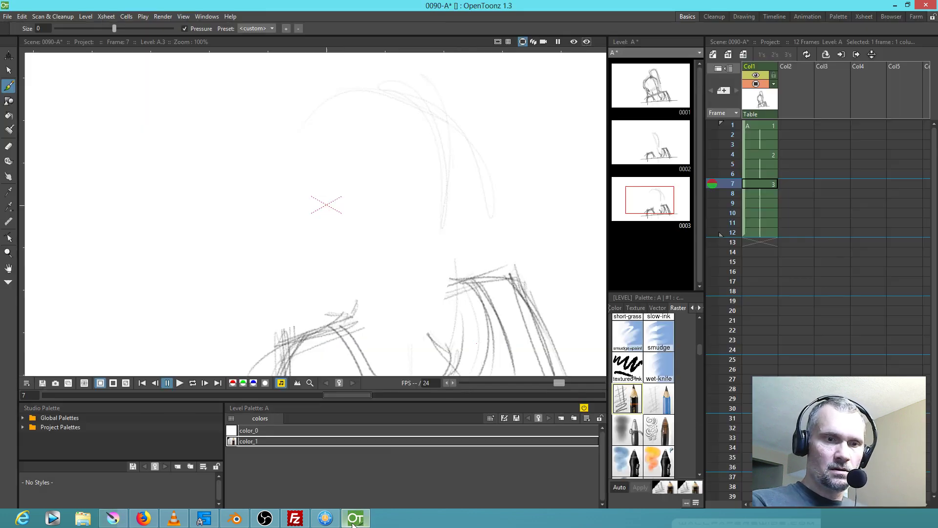
Sketch the chin, jaw and lower face in drawing 0003, checking the pose against the Krita reference
drag(326, 278, 302, 258)
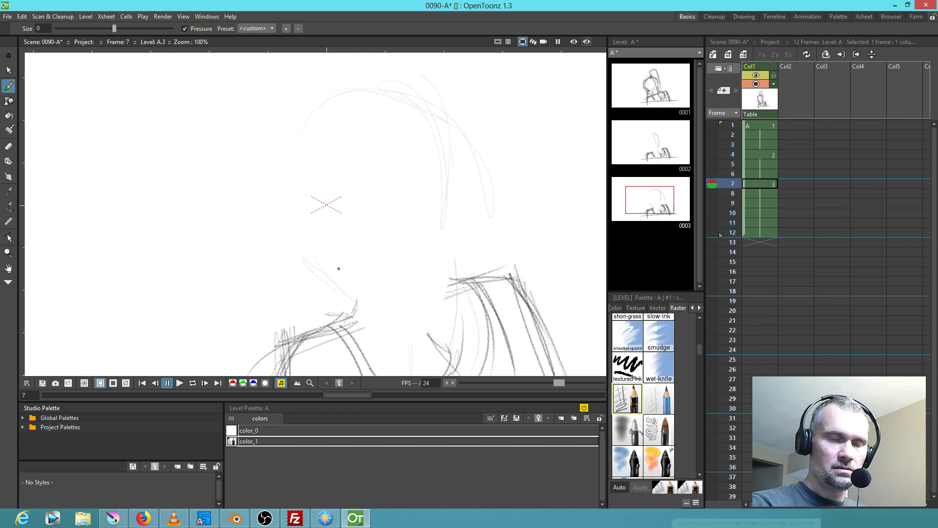
key(alt+Tab)
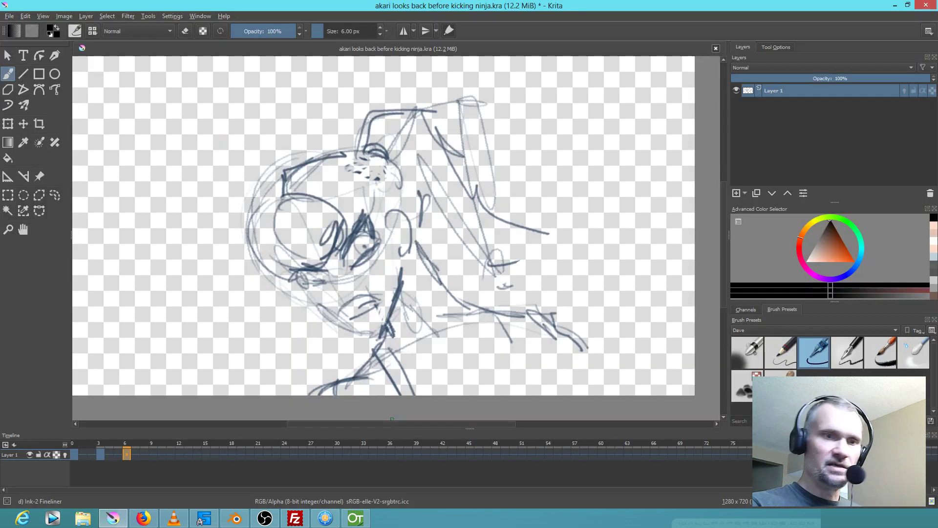
key(alt+Tab)
drag(359, 274, 348, 293)
key(alt+Tab)
key(alt+Tab)
mouse_move(269, 230)
mouse_down()
mouse_move(320, 286)
mouse_move(342, 284)
mouse_up()
drag(263, 242, 347, 294)
mouse_move(250, 233)
mouse_down()
mouse_move(354, 285)
mouse_move(345, 278)
mouse_move(393, 254)
mouse_up()
Check the Krita reference and sketch the back of the jaw and the round skull outline in drawing 0003
key(alt+Tab)
key(alt+Tab)
mouse_move(363, 293)
mouse_down()
mouse_move(391, 255)
mouse_move(405, 223)
mouse_up()
mouse_move(348, 303)
mouse_down()
mouse_move(395, 213)
mouse_move(360, 299)
mouse_move(380, 252)
mouse_move(249, 230)
mouse_move(325, 297)
mouse_up()
drag(273, 244, 262, 127)
drag(313, 289, 262, 100)
drag(255, 222, 367, 76)
Sketch the front contour of the face and the hanging bangs in drawing 0002, flipping against drawing 0001 for placement
key(comma)
key(comma)
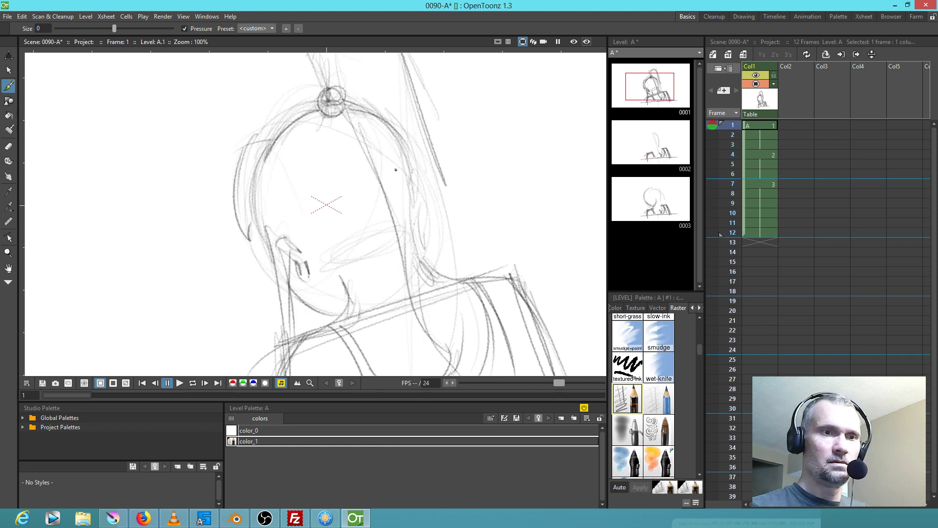
key(period)
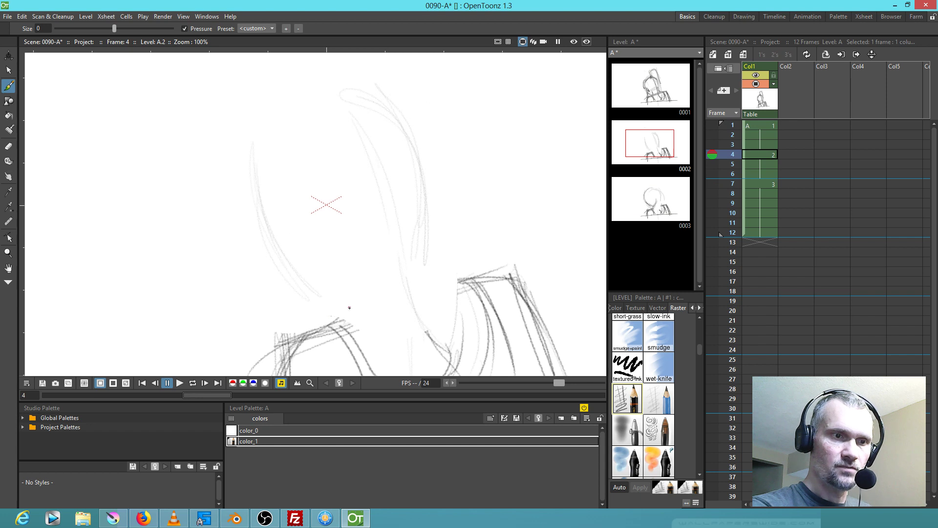
key(comma)
key(period)
key(comma)
key(period)
mouse_move(286, 136)
mouse_down()
mouse_move(222, 155)
mouse_move(241, 223)
mouse_up()
mouse_move(236, 143)
mouse_down()
mouse_move(234, 188)
mouse_move(302, 192)
mouse_move(309, 109)
mouse_move(218, 143)
mouse_up()
Sketch the large rounded bangs over the forehead in drawing 0003, comparing them with drawings 0001 and 0002
key(comma)
key(period)
key(period)
mouse_move(218, 142)
mouse_down()
mouse_move(318, 107)
mouse_move(219, 142)
mouse_move(262, 180)
mouse_move(317, 187)
mouse_move(317, 113)
mouse_move(318, 184)
mouse_up()
key(comma)
key(comma)
key(period)
key(period)
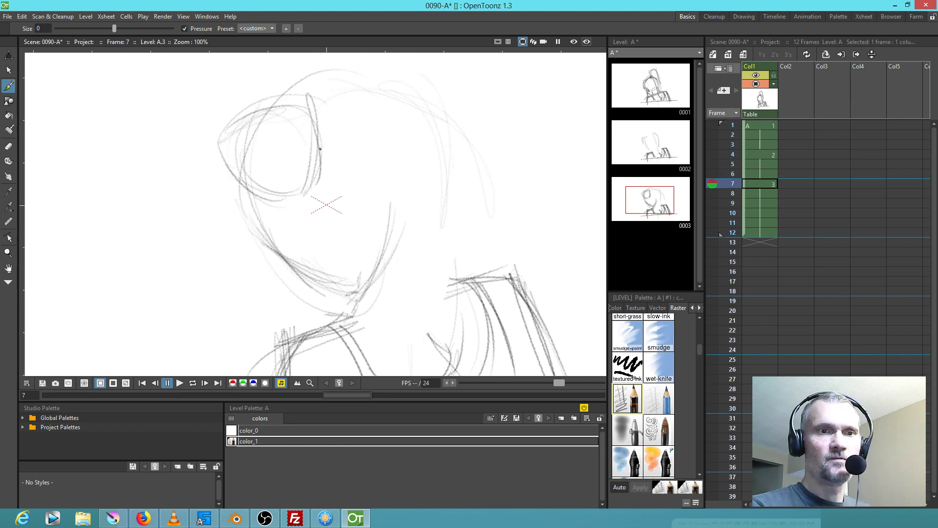
Flip through the three drawings and add strokes to the face between the bangs and chin in drawing 0003
key(comma)
key(comma)
key(period)
key(period)
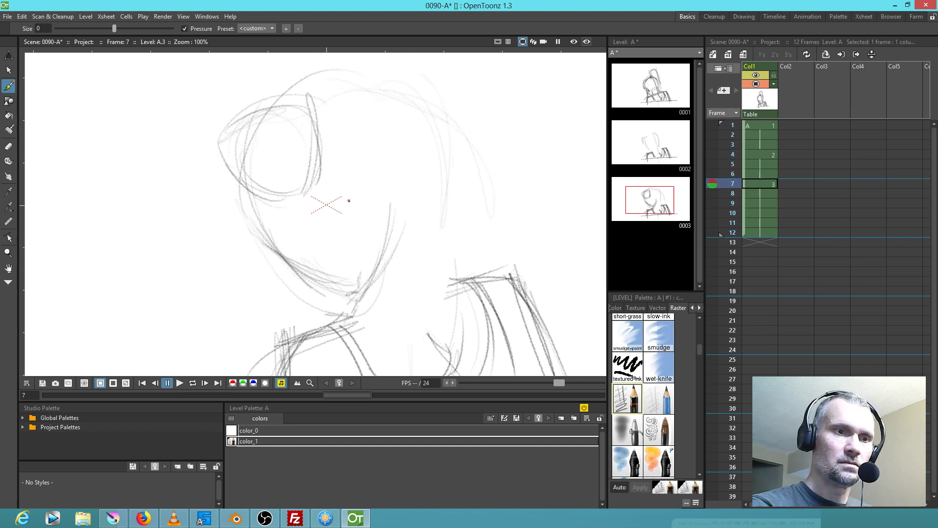
drag(270, 123, 354, 285)
mouse_move(274, 137)
mouse_down()
mouse_move(350, 279)
mouse_move(276, 153)
mouse_move(302, 221)
mouse_move(354, 293)
mouse_up()
Go to drawing 0002, examine frames 3 and 6 of the reference sketch in Krita, and return to OpenToonz
key(comma)
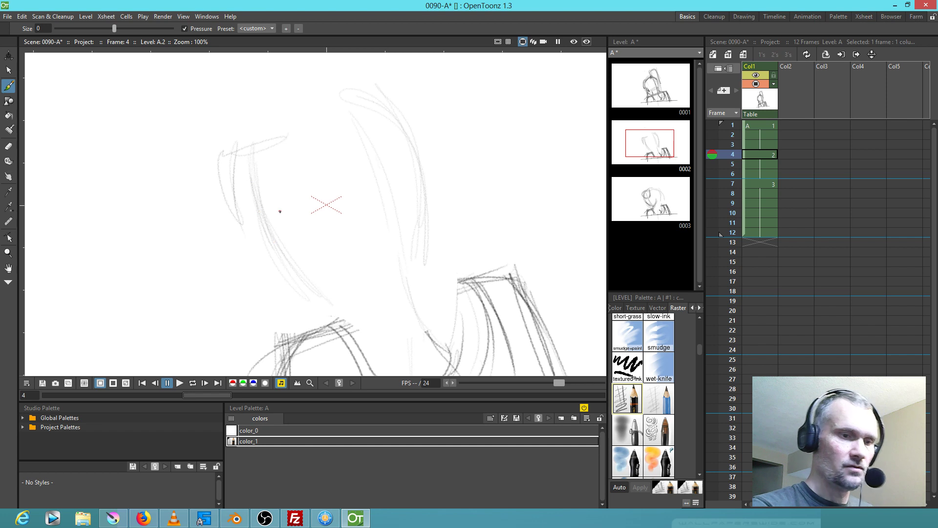
click(113, 518)
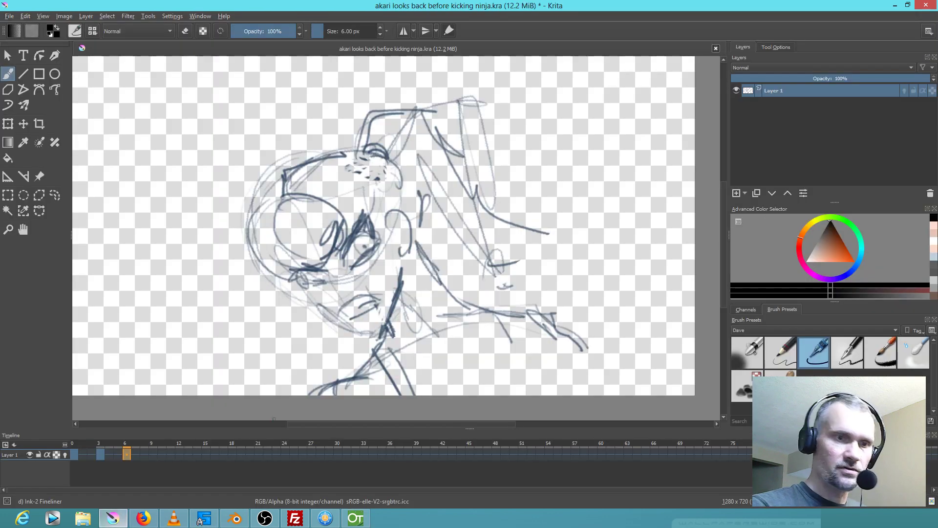
click(100, 455)
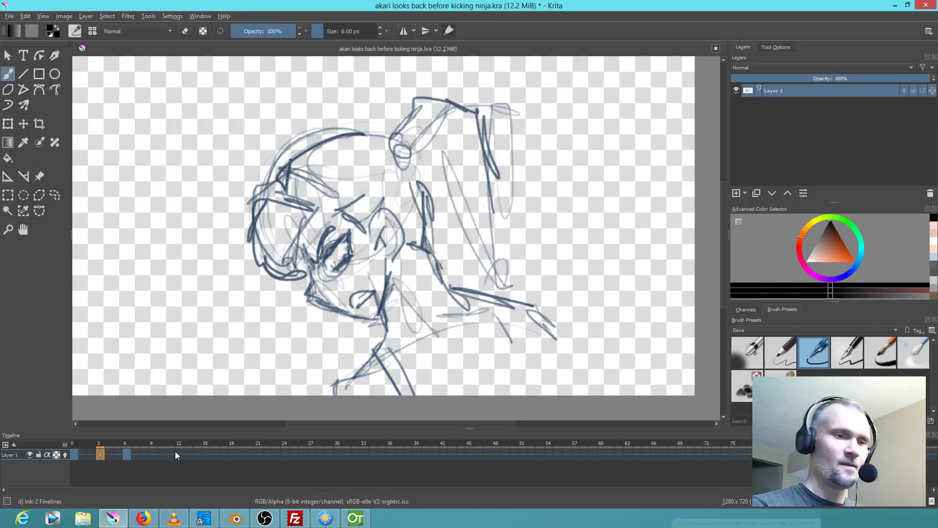
click(128, 454)
click(356, 518)
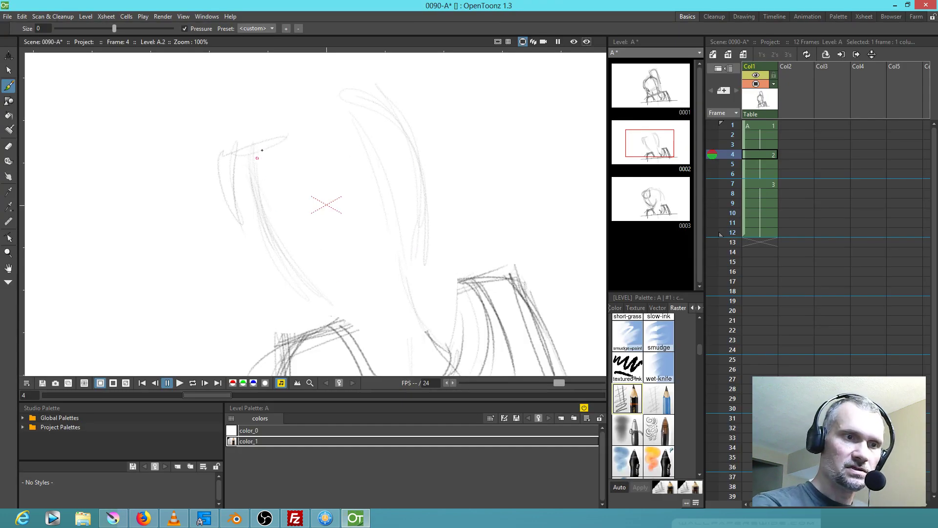
Sketch the face profile, jawline, and the front and back neck lines in drawing 0002, flipping against drawing 0001
mouse_move(260, 190)
mouse_down()
mouse_move(282, 238)
mouse_move(271, 264)
mouse_move(336, 307)
mouse_up()
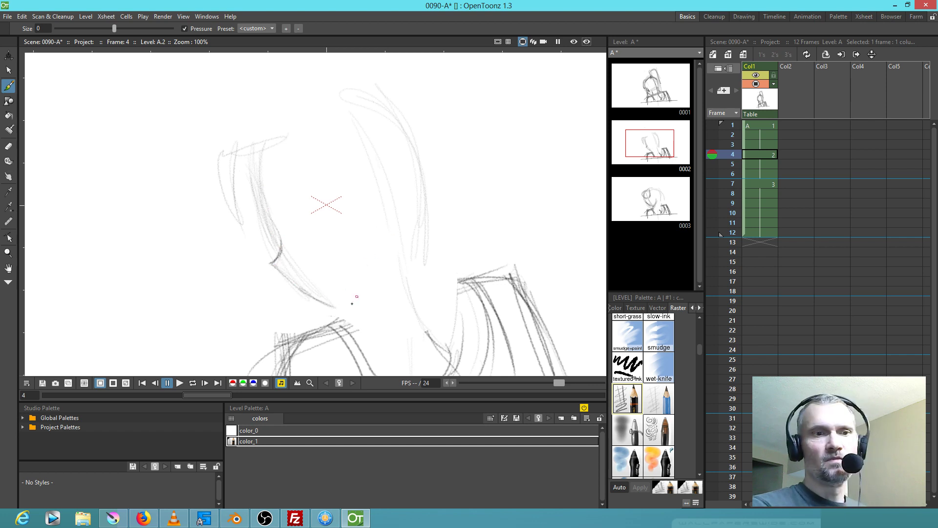
key(comma)
key(period)
drag(347, 309, 349, 266)
key(comma)
key(period)
drag(411, 232, 451, 270)
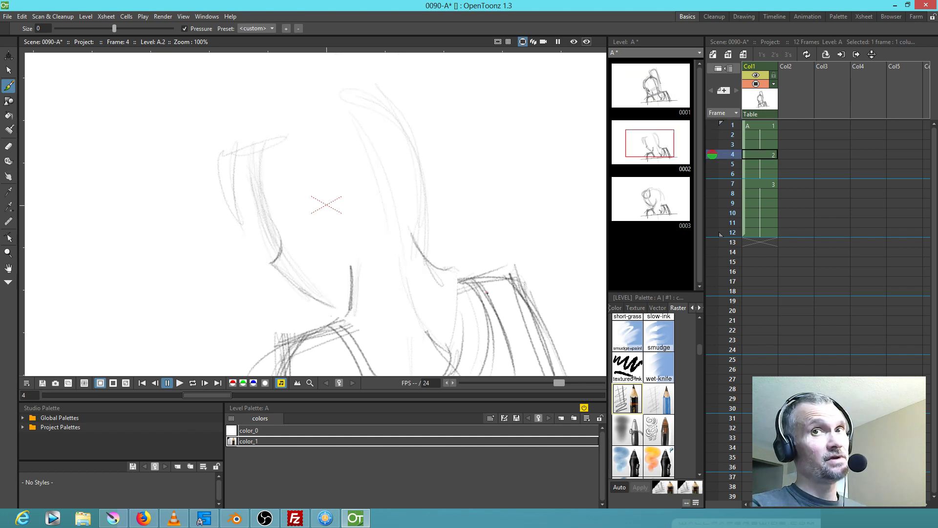
Review drawing 0002 at frames 6 and 4 of Col1 and compare it with drawing 0001 at frame 1
click(761, 174)
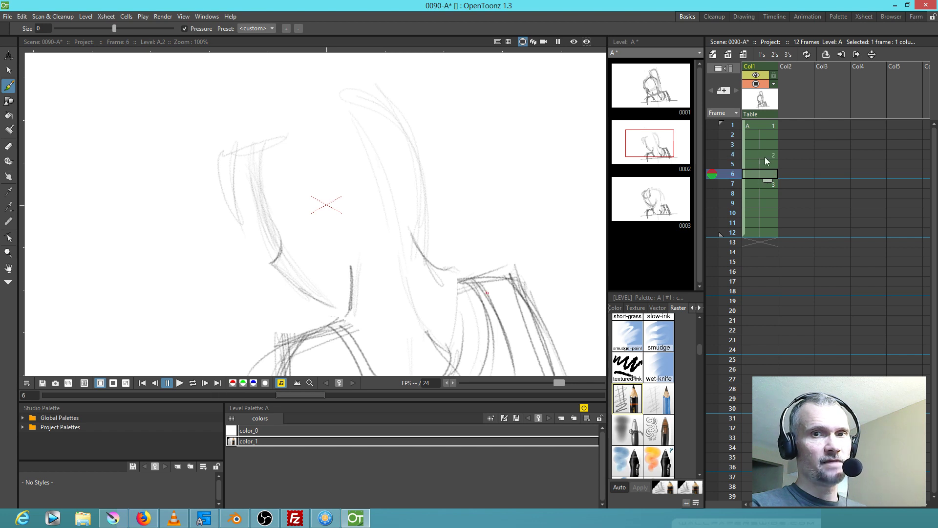
click(763, 155)
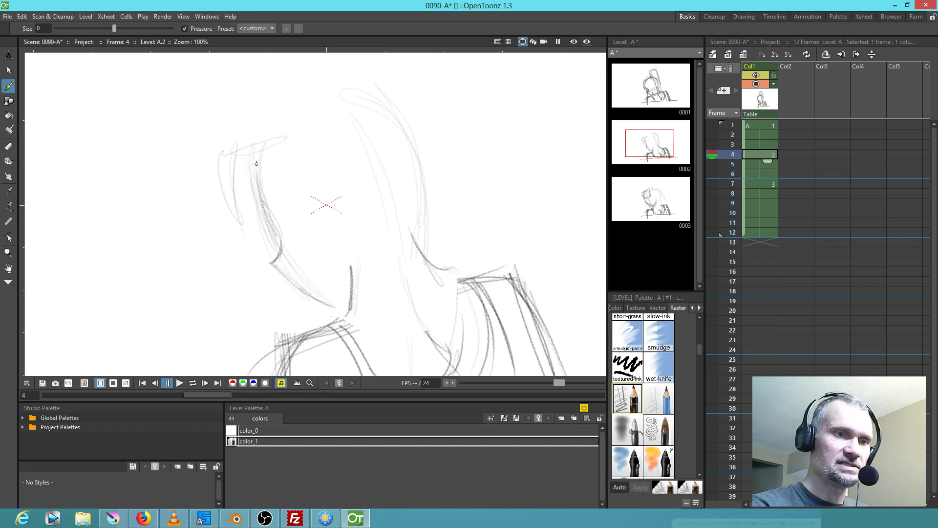
click(770, 125)
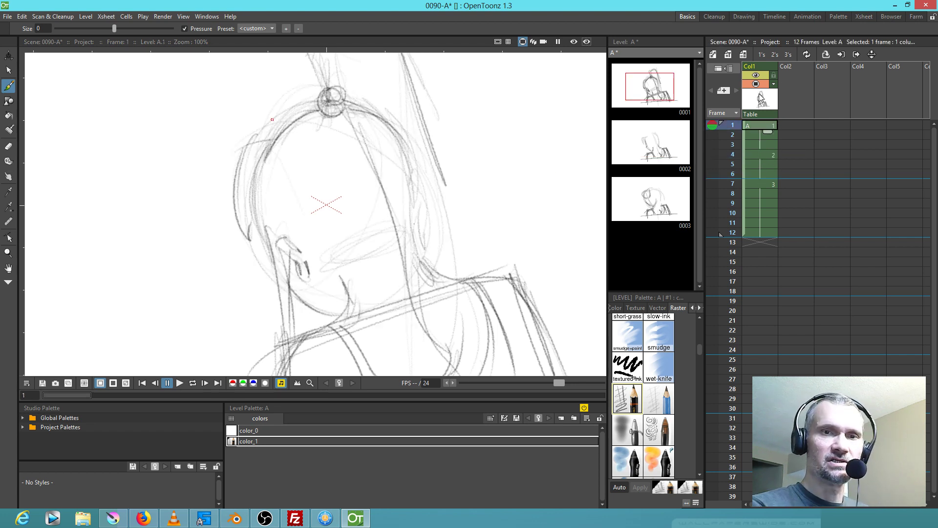
Add a short curved stroke to the lower face and extend the ponytail edge in drawing 0001, and strengthen the back-of-head line in drawing 0002
drag(369, 275, 397, 270)
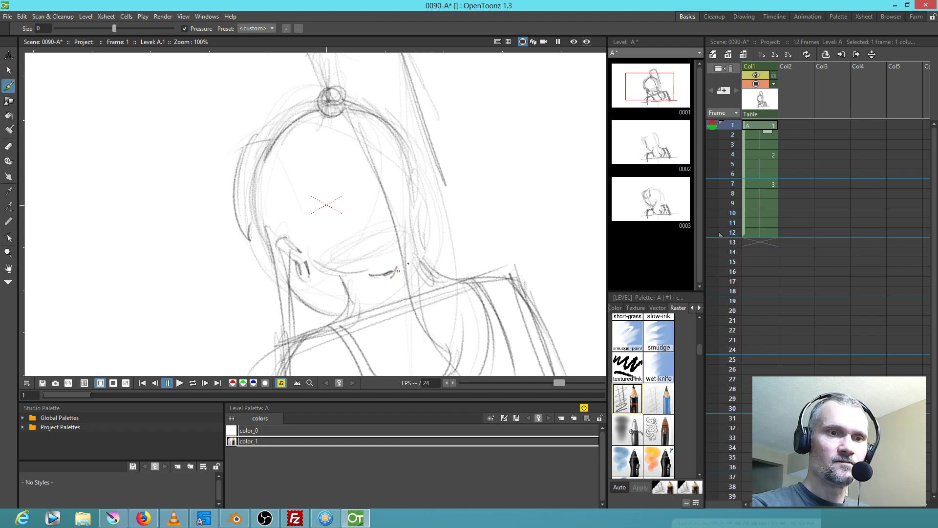
drag(447, 186, 457, 248)
key(.)
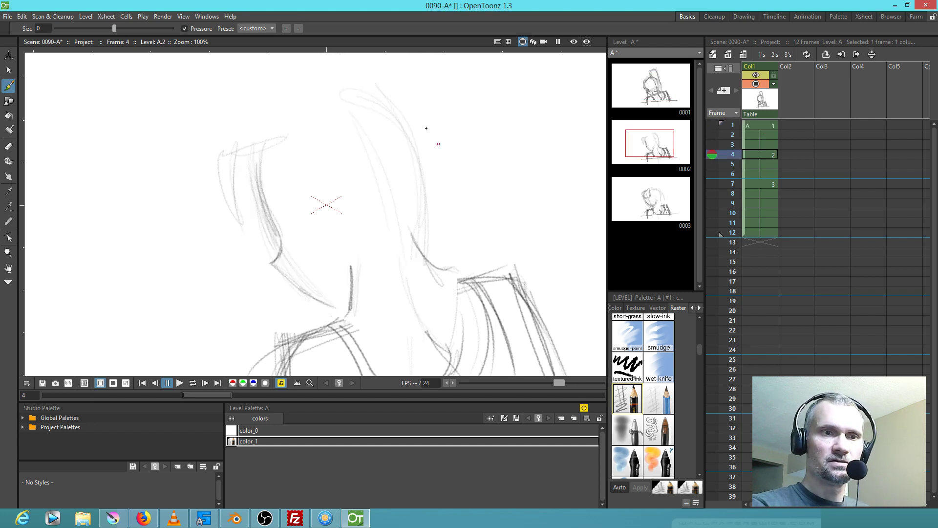
drag(411, 91, 437, 256)
drag(421, 114, 443, 292)
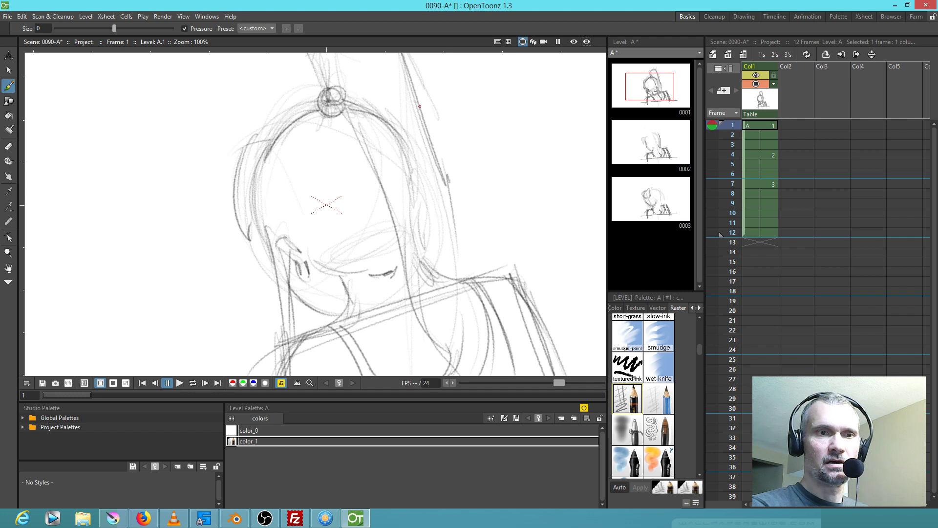
Sketch long ponytail strands hanging behind the head and the ear in drawing 0003
key(.)
key(.)
drag(432, 120, 468, 276)
drag(493, 254, 494, 143)
mouse_move(454, 106)
mouse_down()
mouse_move(473, 189)
mouse_move(462, 288)
mouse_move(413, 145)
mouse_up()
drag(438, 258, 409, 174)
key(.)
key(.)
drag(495, 195, 480, 328)
drag(402, 280, 430, 156)
drag(403, 257, 383, 112)
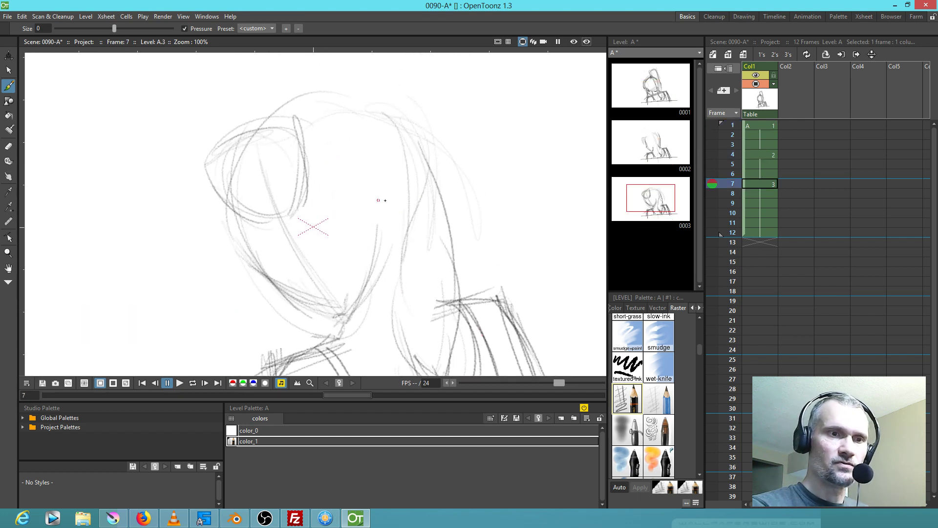
mouse_move(386, 176)
mouse_down()
mouse_move(391, 214)
mouse_move(388, 239)
mouse_move(394, 184)
mouse_move(379, 228)
mouse_up()
Sketch the crown outline and a boxy hair tie on top of the head in drawing 0002, flipping against the other drawings
key(.)
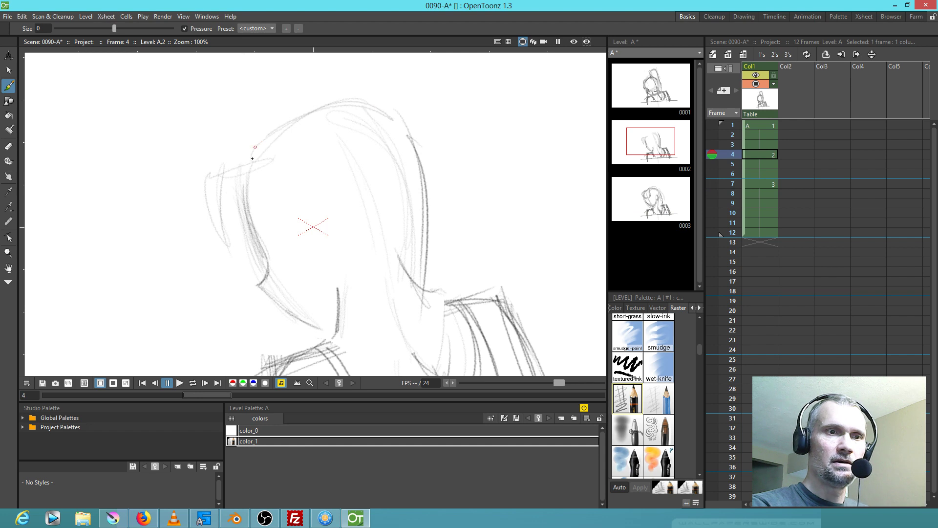
key(.)
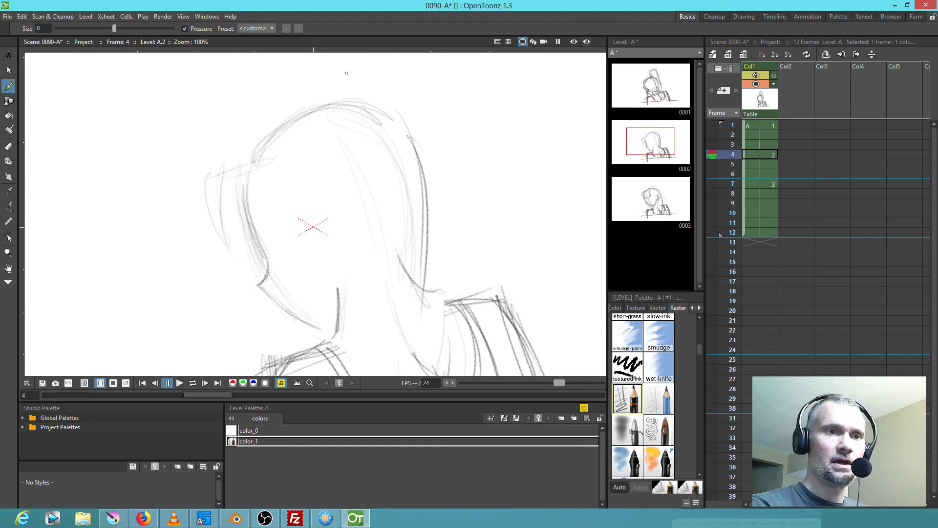
mouse_move(352, 105)
mouse_down()
mouse_move(376, 103)
mouse_move(360, 95)
mouse_move(368, 89)
mouse_move(386, 100)
mouse_move(379, 116)
mouse_up()
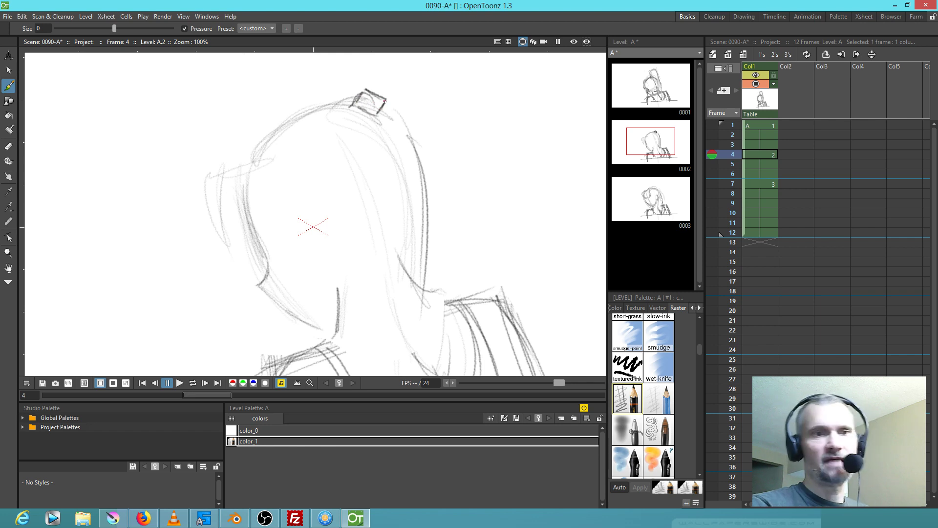
drag(314, 112, 311, 136)
key(.)
key(.)
mouse_move(351, 102)
mouse_down()
mouse_move(366, 97)
mouse_move(398, 156)
mouse_up()
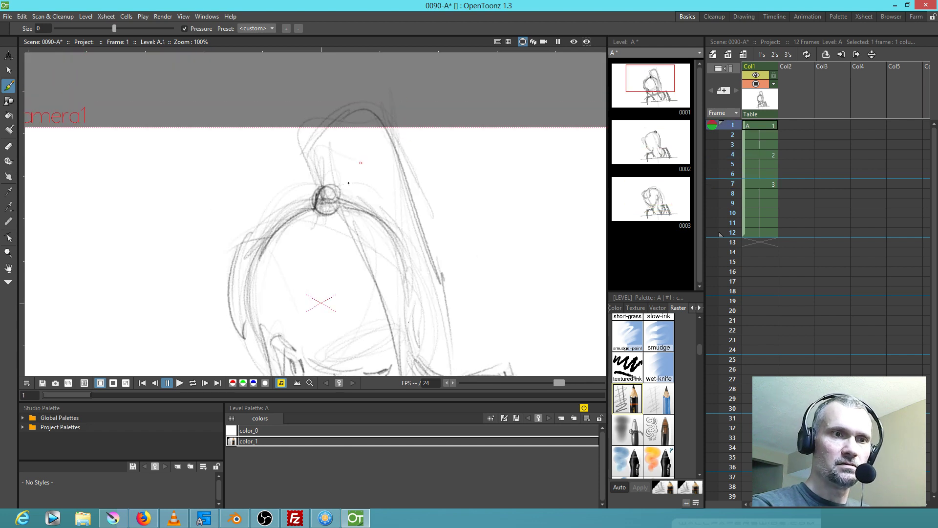
Rough in the ponytail in drawing 0002, from the hair tie over the top edge of the camera frame and down to the shoulder
key(.)
drag(355, 179, 367, 134)
mouse_move(348, 183)
mouse_down()
mouse_move(347, 150)
mouse_move(422, 114)
mouse_up()
mouse_move(379, 115)
mouse_down()
mouse_move(412, 111)
mouse_move(464, 219)
mouse_up()
drag(453, 131, 461, 264)
drag(505, 244, 458, 122)
drag(412, 77, 423, 222)
drag(408, 153, 417, 328)
drag(427, 223, 423, 314)
key(.)
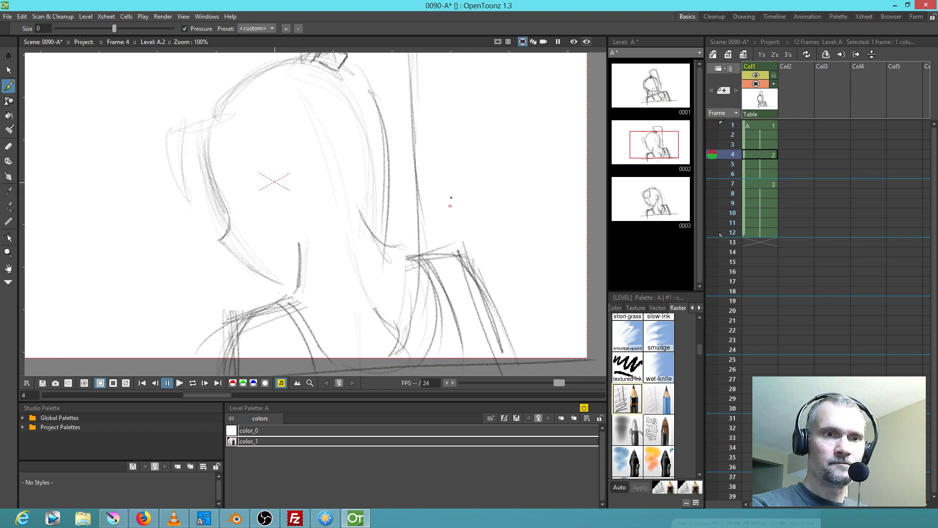
key(.)
drag(400, 140, 424, 227)
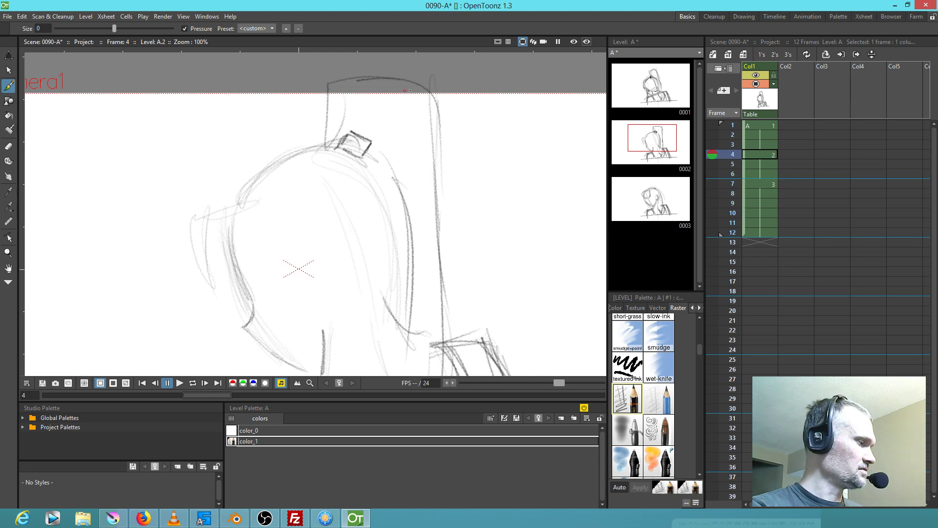
Select the upper part of the ponytail in drawing 0002 with a freehand selection and delete it
key(s)
mouse_move(476, 82)
mouse_down()
mouse_move(384, 54)
mouse_move(325, 144)
mouse_move(407, 174)
mouse_move(507, 188)
mouse_up()
key(Delete)
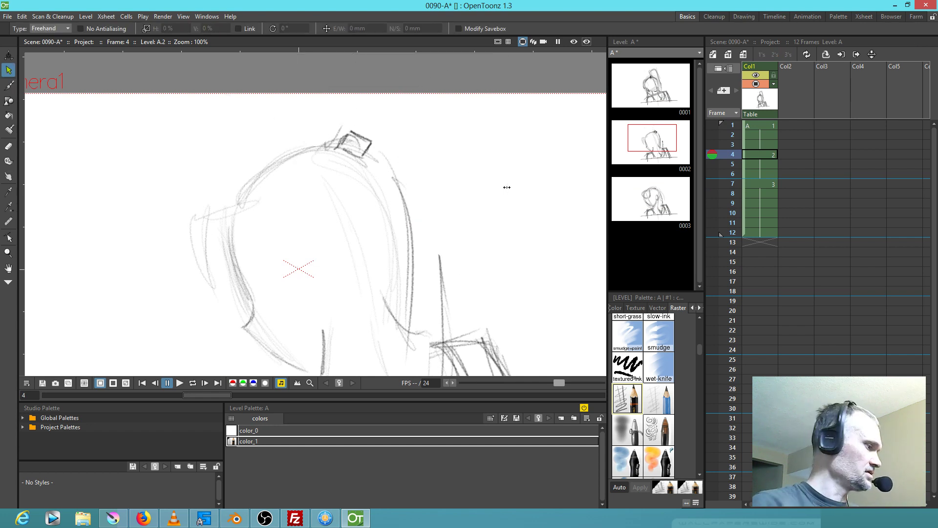
Redraw the ponytail in drawing 0002 with the brush, rising at a slant from the hair tie and falling behind the head
key(b)
mouse_move(346, 138)
mouse_down()
mouse_move(352, 102)
mouse_move(390, 84)
mouse_up()
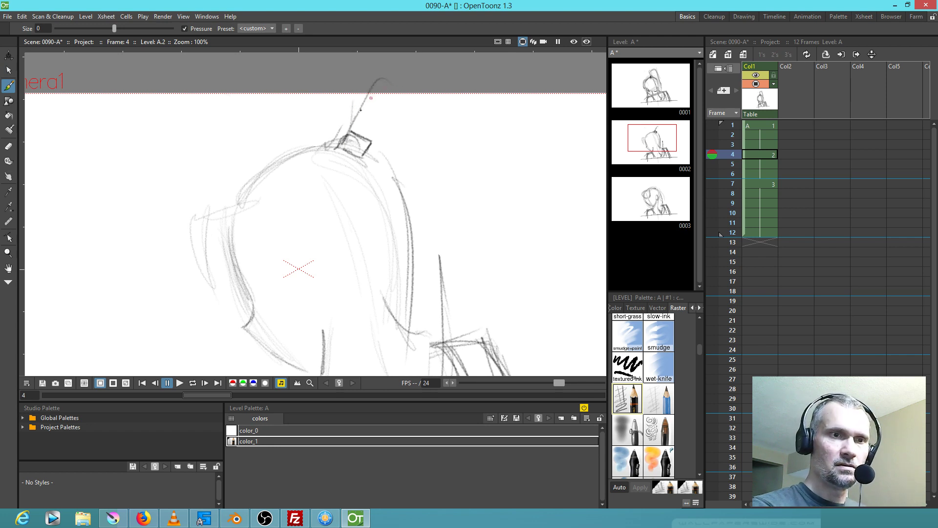
key(shift+comma)
key(period)
mouse_move(351, 126)
mouse_down()
mouse_move(364, 90)
mouse_move(354, 94)
mouse_move(389, 74)
mouse_move(440, 100)
mouse_up()
mouse_move(403, 73)
mouse_down()
mouse_move(449, 144)
mouse_move(454, 176)
mouse_up()
drag(429, 88, 447, 315)
drag(444, 172, 447, 313)
Sketch the ponytail in drawing 0003, arching up from the crown and falling behind the head to the shoulder
key(period)
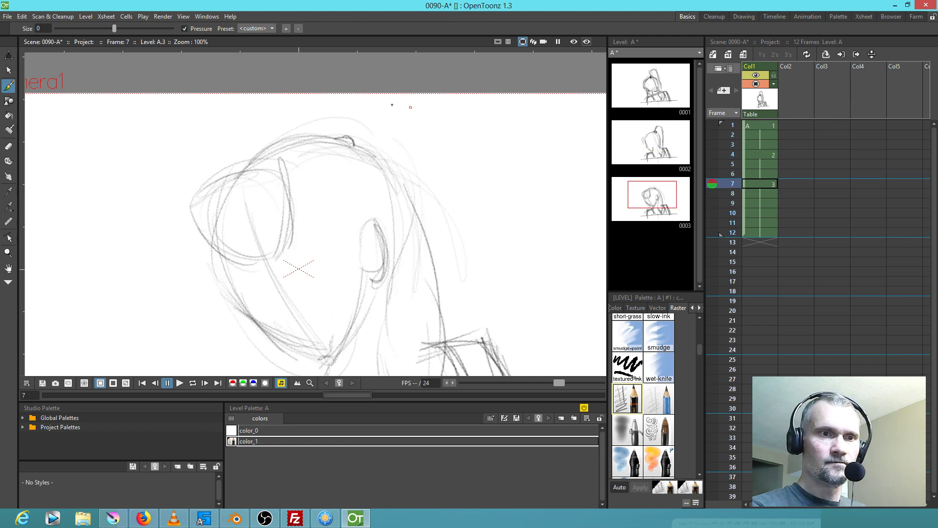
mouse_move(326, 145)
mouse_down()
mouse_move(320, 98)
mouse_move(396, 86)
mouse_up()
mouse_move(320, 116)
mouse_down()
mouse_move(359, 88)
mouse_move(425, 178)
mouse_up()
mouse_move(410, 95)
mouse_down()
mouse_move(441, 193)
mouse_move(438, 240)
mouse_up()
mouse_move(421, 116)
mouse_down()
mouse_move(448, 344)
mouse_move(416, 136)
mouse_up()
drag(391, 105, 458, 312)
drag(459, 348, 379, 84)
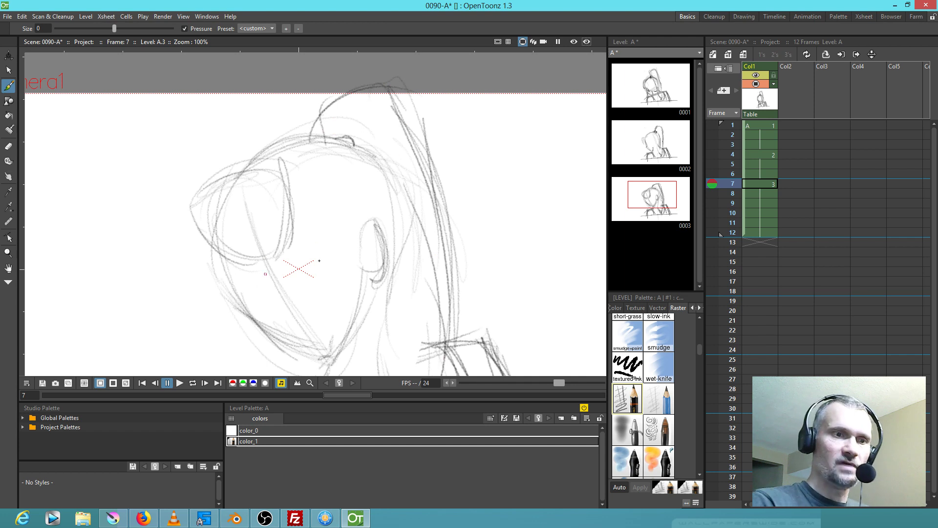
Draw slanted eye-level guidelines across the faces in drawings 0002 and 0003, and rough in the ears on them
key(comma)
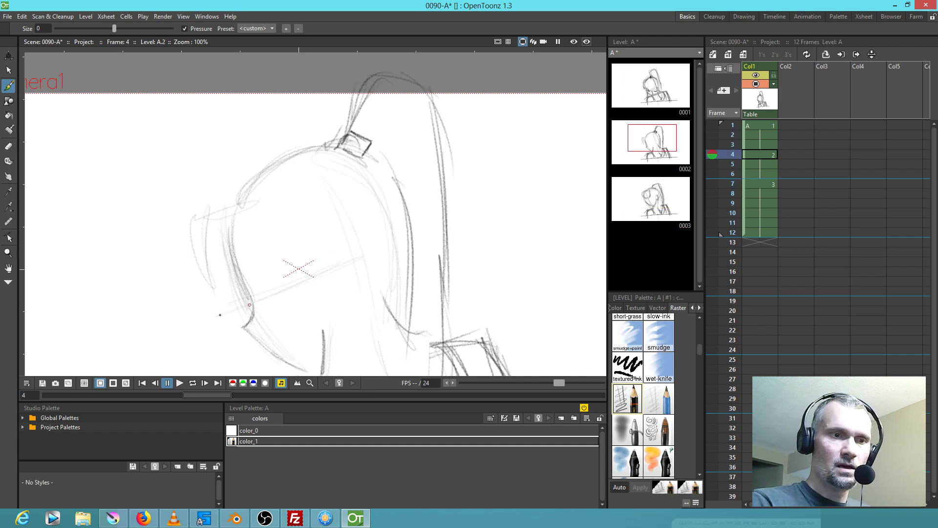
key(period)
drag(390, 230, 204, 311)
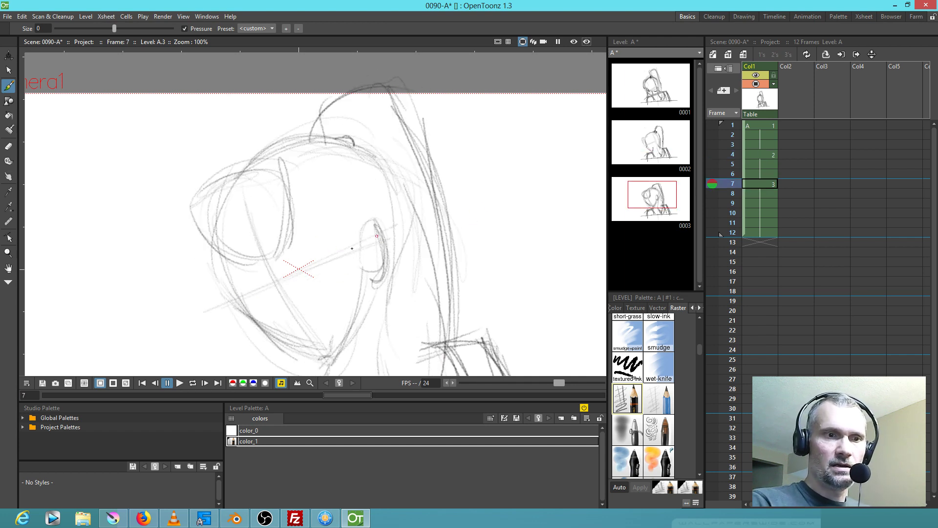
key(comma)
key(comma)
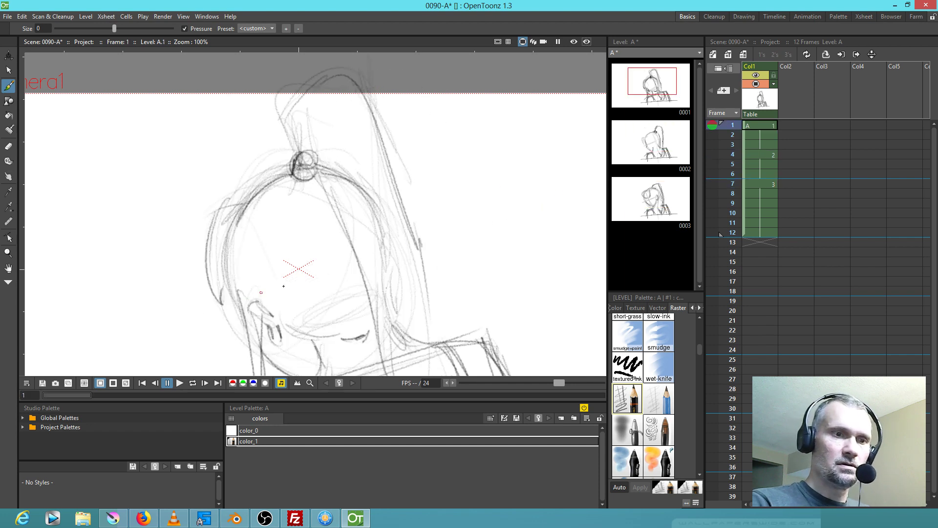
key(period)
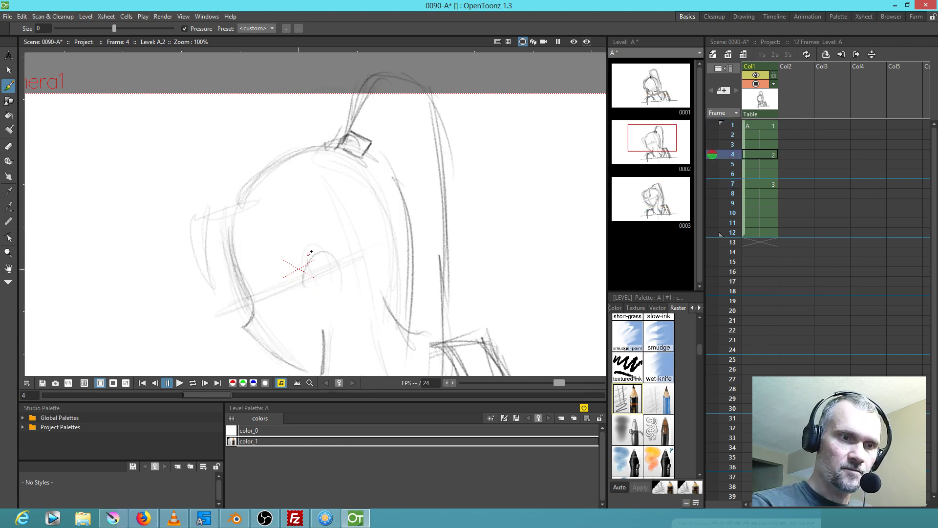
key(period)
mouse_move(375, 221)
mouse_down()
mouse_move(356, 242)
mouse_move(382, 255)
mouse_move(379, 274)
mouse_up()
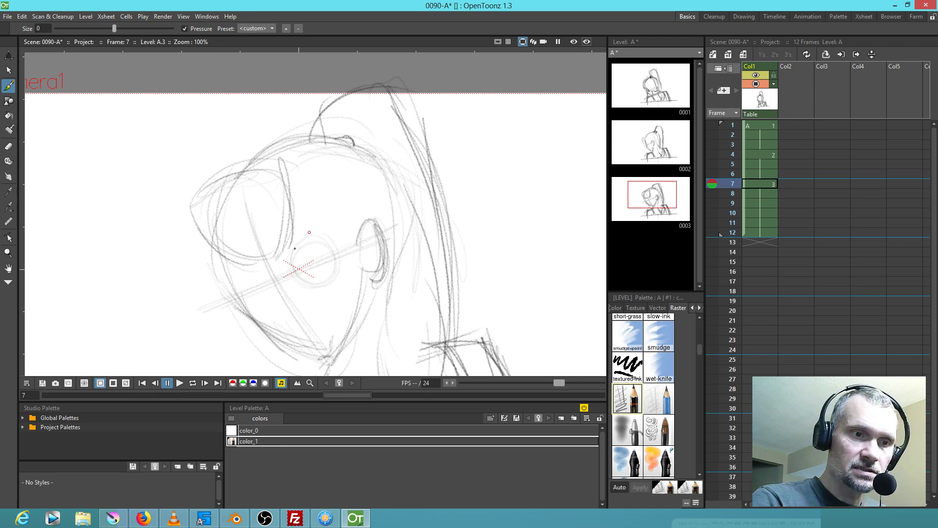
Sketch the two round eye guides, the mouth, and slanted angry lines over the eyes in drawing 0003
mouse_move(252, 274)
mouse_down()
mouse_move(239, 309)
mouse_move(266, 269)
mouse_up()
drag(318, 284, 328, 282)
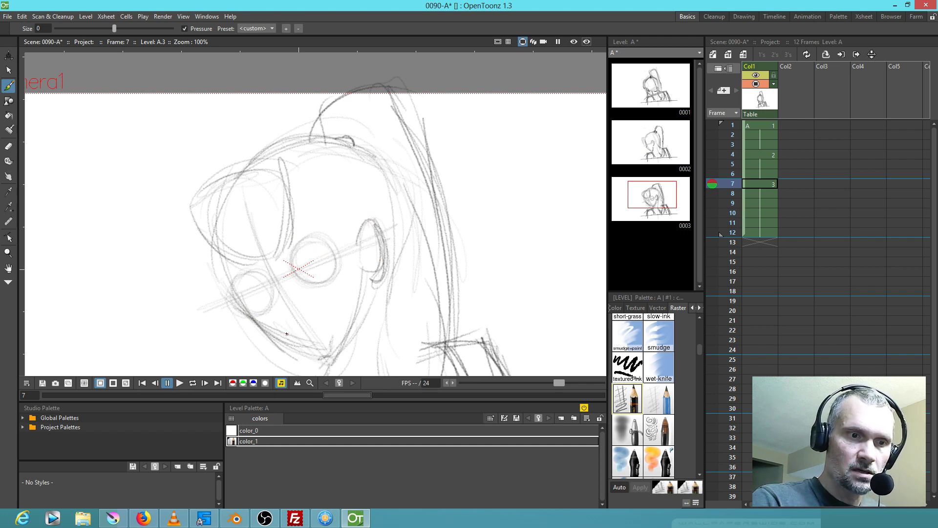
drag(343, 318, 317, 336)
drag(293, 269, 326, 235)
drag(271, 281, 235, 282)
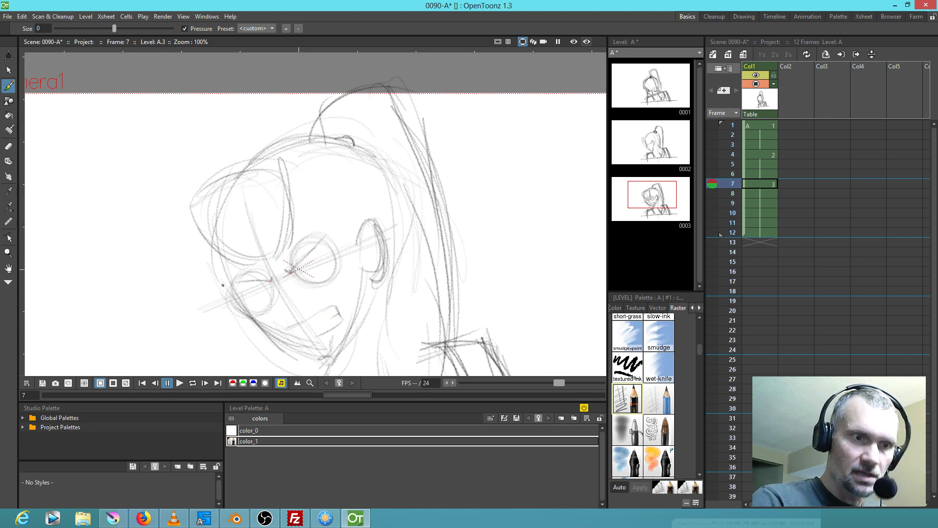
Sketch the eye and open mouth in drawing 0002, checking frame 3 of the Krita reference before returning to OpenToonz
key(shift+comma)
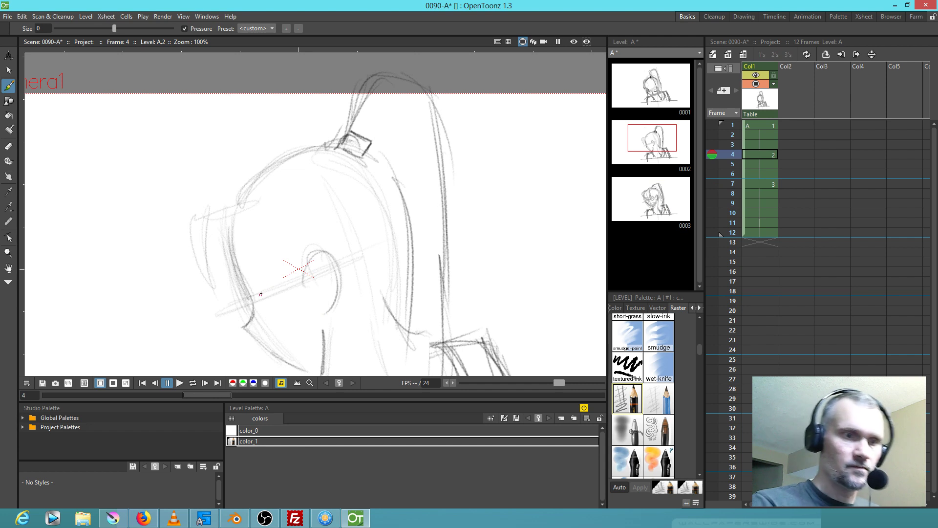
drag(259, 296, 280, 269)
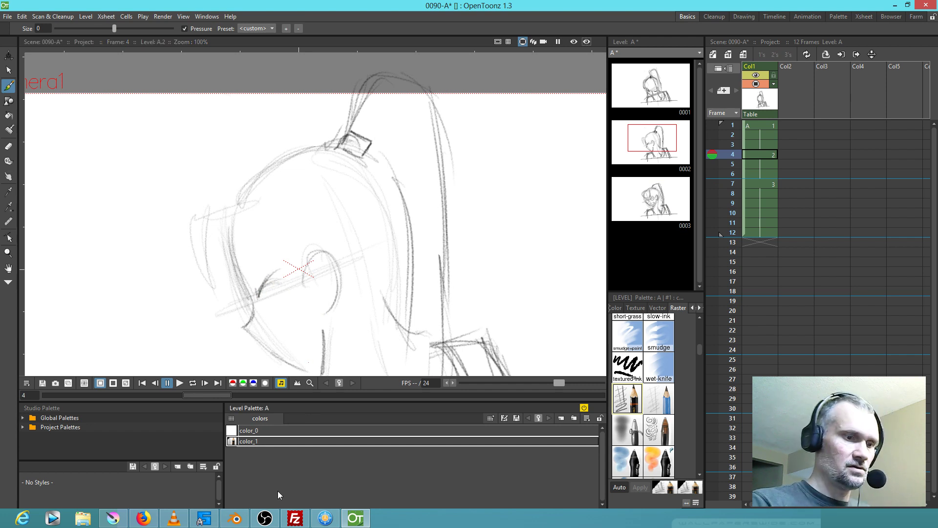
click(112, 518)
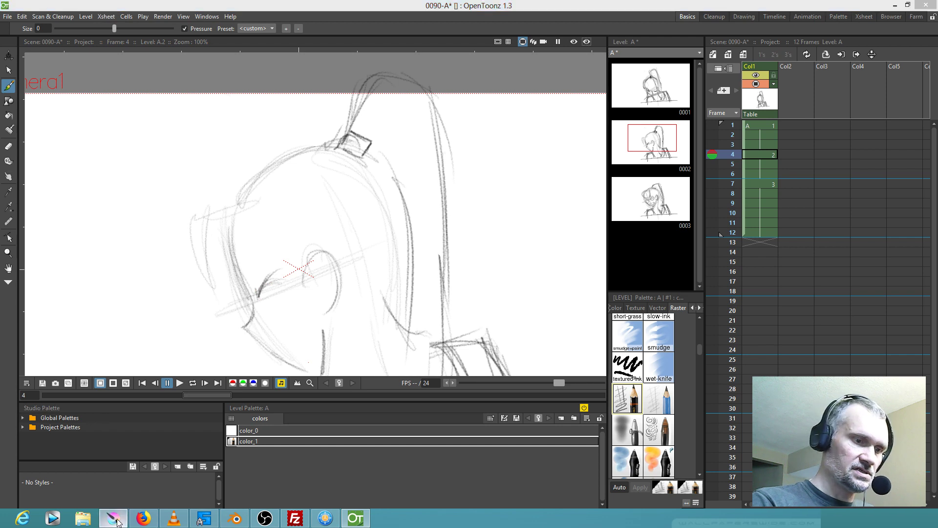
click(100, 456)
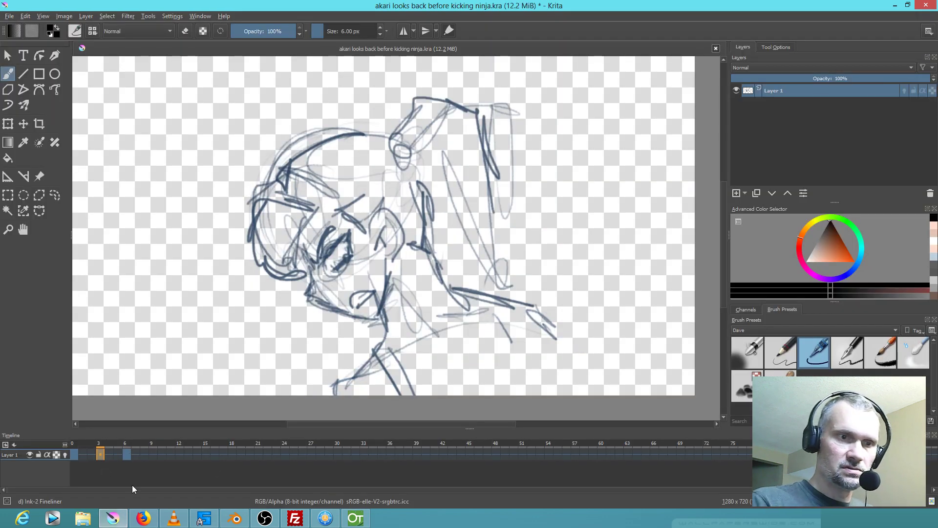
click(355, 520)
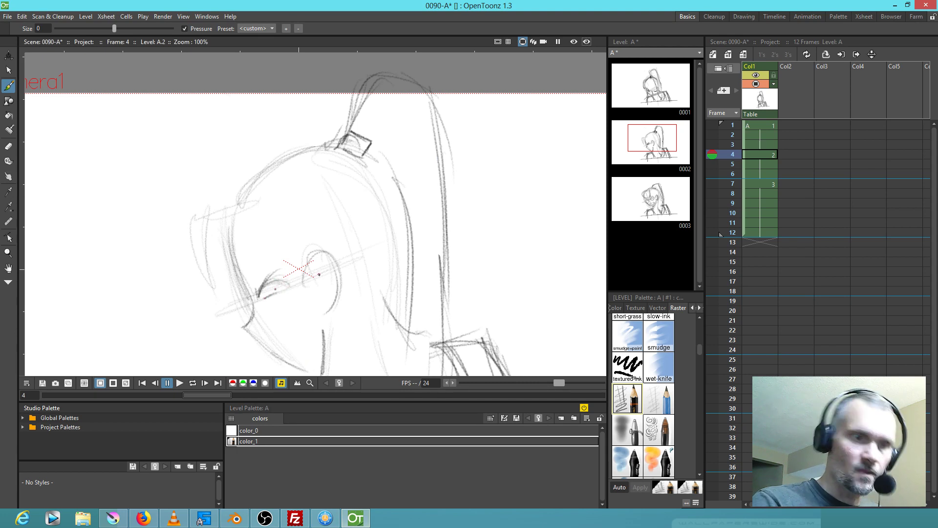
drag(312, 330, 312, 317)
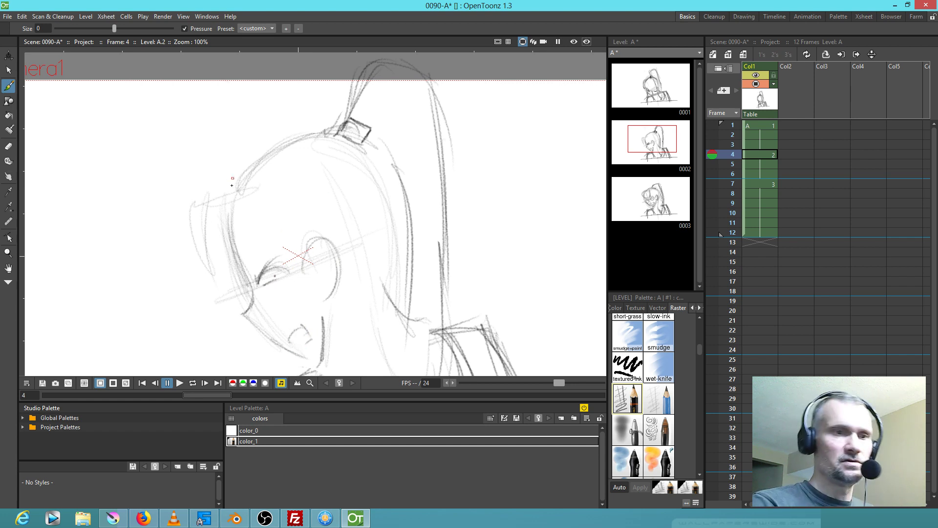
Draw the bangs, the temple hair curving to the ear, and the hairline behind the ear in drawing 0002, then compare with drawing 0001
mouse_move(245, 178)
mouse_down()
mouse_move(234, 198)
mouse_move(194, 204)
mouse_move(213, 258)
mouse_up()
mouse_move(193, 207)
mouse_down()
mouse_move(235, 275)
mouse_move(257, 232)
mouse_move(299, 254)
mouse_up()
drag(272, 209, 314, 254)
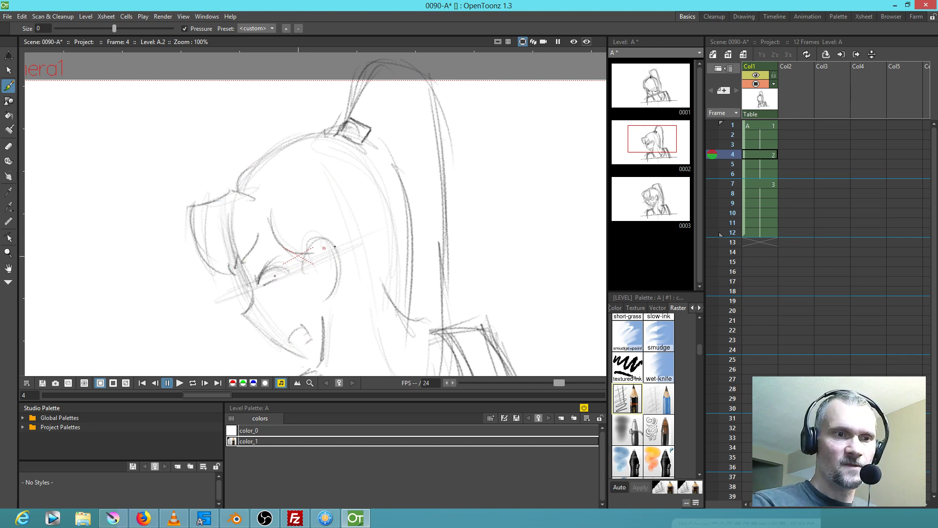
drag(349, 280, 405, 299)
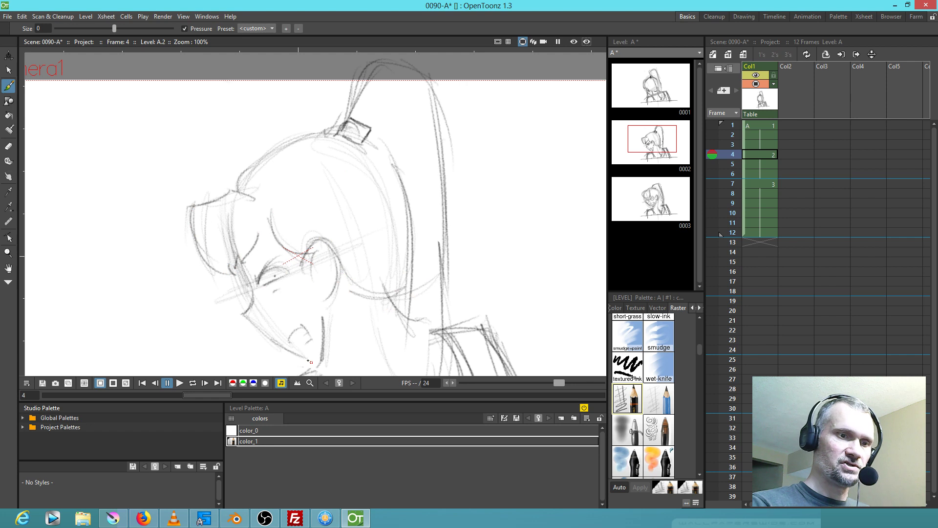
drag(433, 301, 449, 232)
key(comma)
key(period)
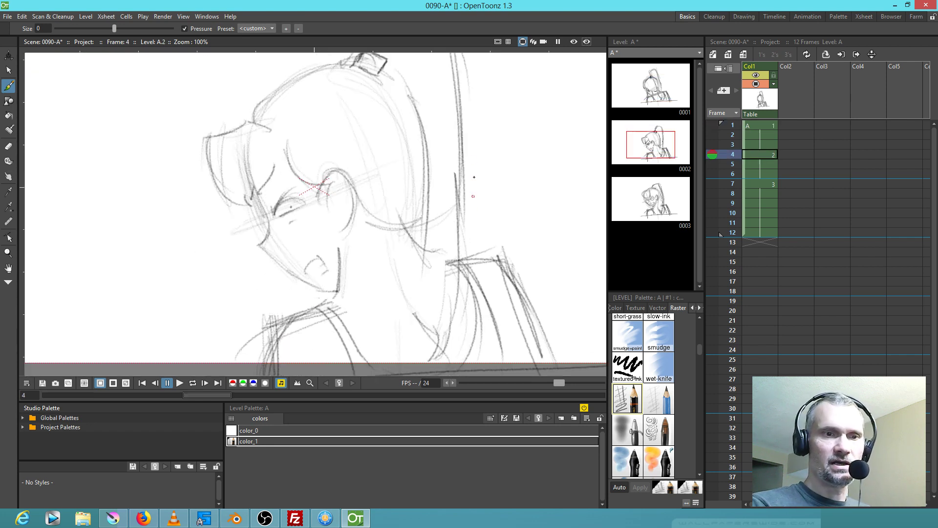
Darken the inner corners of both eyes in drawing 0003 and draw the upper lid of the eye nearer the ear, checking it mirrored
key(period)
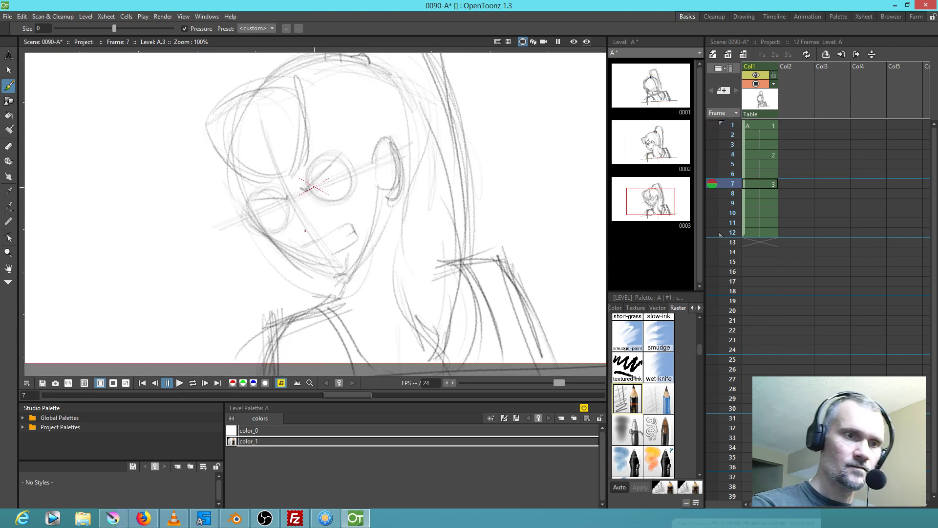
drag(345, 163, 344, 213)
key(shift+space)
mouse_move(313, 243)
mouse_down()
mouse_move(412, 174)
mouse_move(320, 191)
mouse_move(313, 225)
mouse_up()
mouse_move(176, 280)
mouse_down()
mouse_move(219, 291)
mouse_move(182, 282)
mouse_up()
drag(310, 243, 319, 198)
drag(356, 257, 435, 224)
key(h)
key(h)
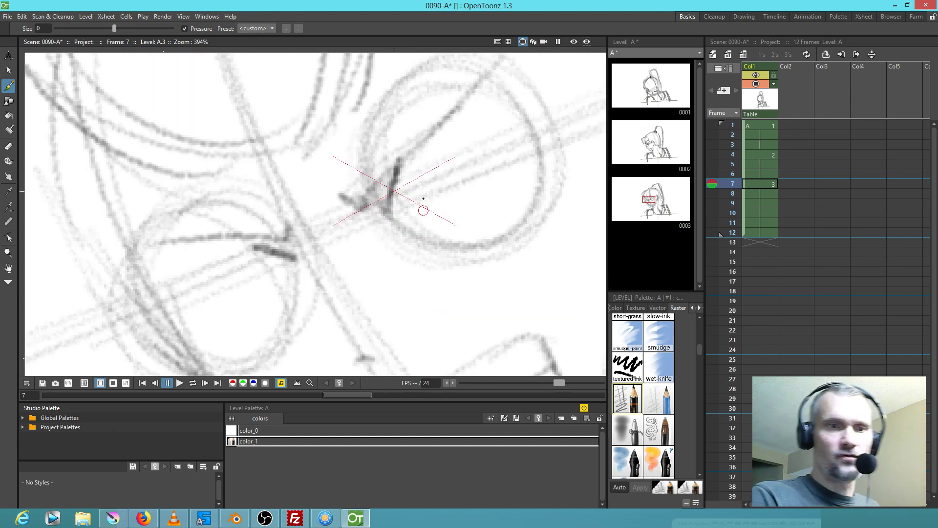
mouse_move(386, 184)
mouse_down()
mouse_move(477, 119)
mouse_move(510, 111)
mouse_up()
key(h)
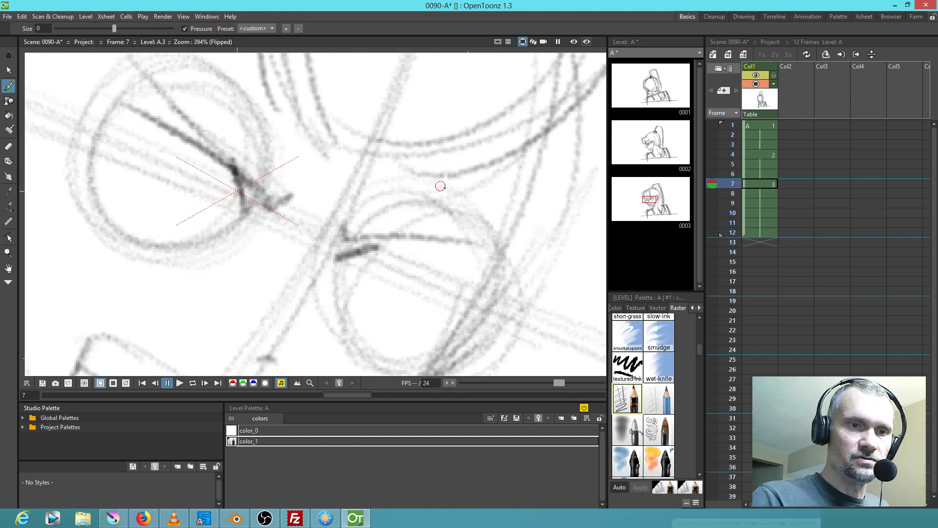
key(h)
Draw the far eye's upper lid and the near eye's outer corner and lower lid in drawing 0003, then restore the normal view
mouse_move(296, 242)
mouse_down()
mouse_move(151, 294)
mouse_move(269, 246)
mouse_move(254, 240)
mouse_move(162, 290)
mouse_move(189, 316)
mouse_move(135, 293)
mouse_up()
drag(517, 97, 516, 107)
key(h)
key(h)
mouse_move(393, 210)
mouse_down()
mouse_move(514, 149)
mouse_move(498, 159)
mouse_up()
drag(429, 198, 511, 150)
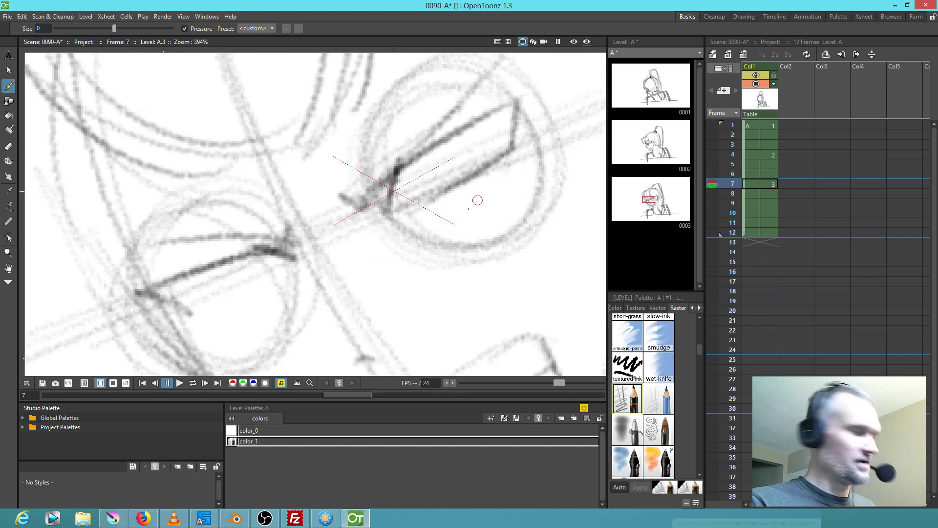
key(alt+0)
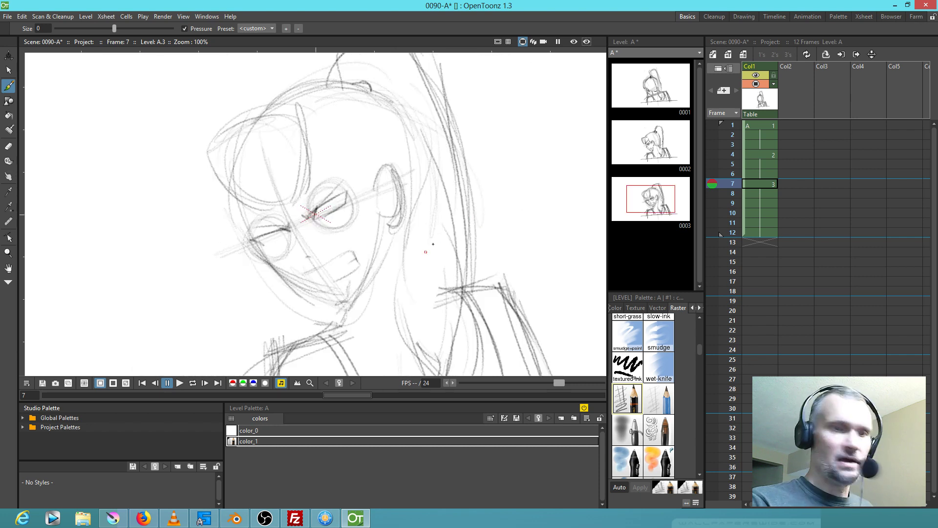
Sketch overlapping circles in the blank area beside the ponytail in drawing 0003 and check them in mirrored view
key(shift+space)
drag(445, 224, 420, 272)
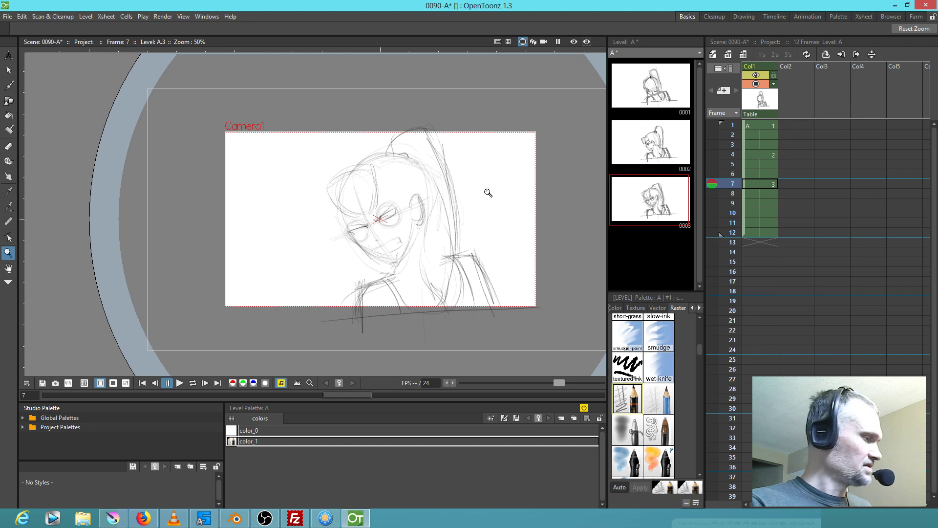
key(b)
mouse_move(496, 214)
mouse_down()
mouse_move(510, 206)
mouse_move(504, 219)
mouse_move(512, 214)
mouse_move(380, 228)
mouse_up()
key(0)
drag(532, 243, 347, 239)
mouse_move(425, 223)
mouse_down()
mouse_move(345, 244)
mouse_move(384, 213)
mouse_up()
key(shift+space)
drag(339, 221, 396, 266)
key(h)
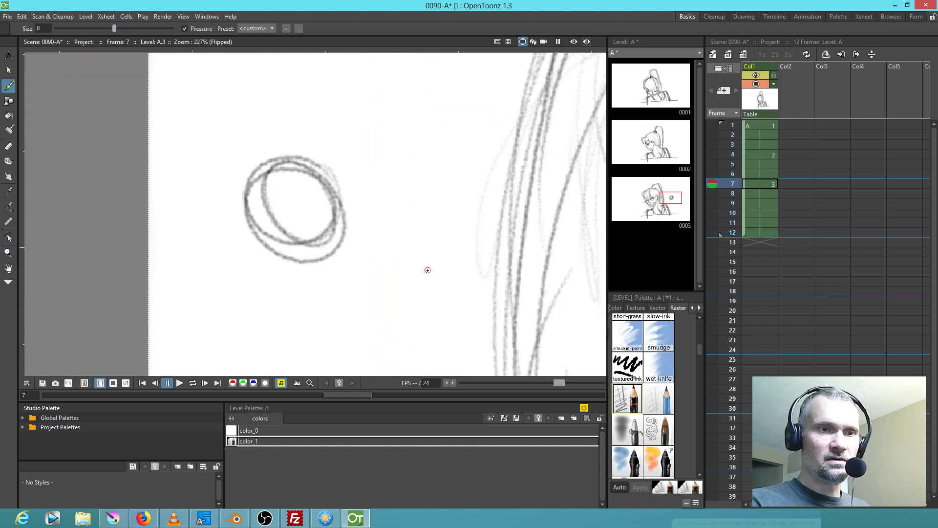
key(h)
Draw the far eye's lower lid and darken the lids and outer corner of the near eye in drawing 0003
drag(303, 293, 565, 259)
drag(347, 254, 520, 268)
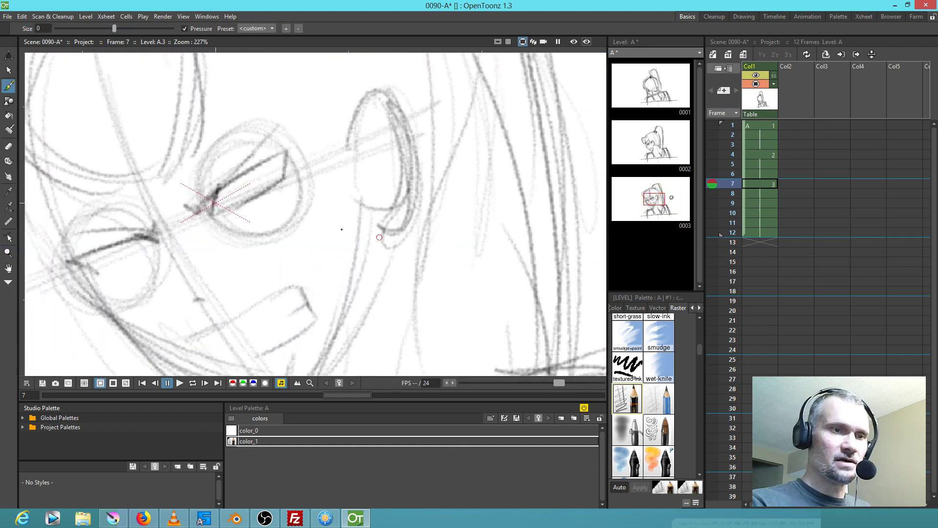
drag(132, 215, 194, 220)
drag(136, 265, 215, 241)
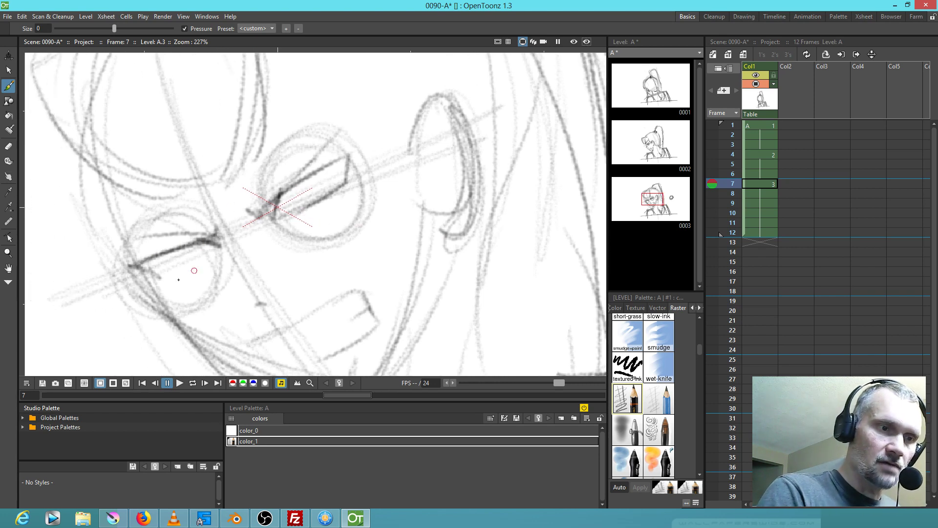
drag(159, 275, 215, 252)
mouse_move(282, 217)
mouse_down()
mouse_move(348, 182)
mouse_move(348, 159)
mouse_up()
mouse_move(271, 201)
mouse_down()
mouse_move(349, 151)
mouse_move(342, 185)
mouse_up()
mouse_move(348, 153)
mouse_down()
mouse_move(341, 185)
mouse_move(307, 179)
mouse_up()
Add small irises with pupils to both eyes in drawing 0003 and reinforce the surrounding lid lines
mouse_move(201, 242)
mouse_down()
mouse_move(136, 263)
mouse_move(163, 273)
mouse_move(139, 266)
mouse_move(187, 247)
mouse_up()
mouse_move(186, 248)
mouse_down()
mouse_move(140, 267)
mouse_move(221, 245)
mouse_up()
mouse_move(170, 271)
mouse_down()
mouse_move(215, 255)
mouse_move(198, 261)
mouse_move(201, 247)
mouse_up()
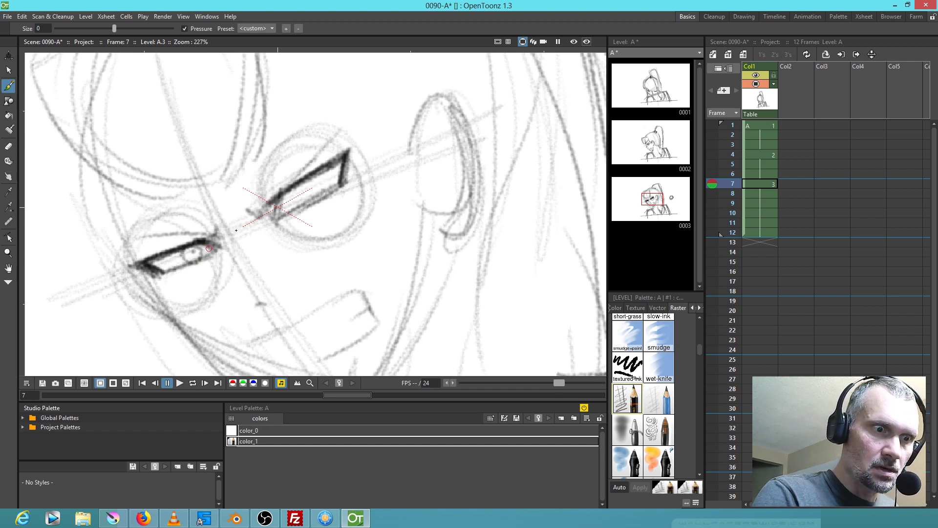
mouse_move(315, 185)
mouse_down()
mouse_move(307, 182)
mouse_move(322, 191)
mouse_move(317, 182)
mouse_up()
mouse_move(217, 246)
mouse_down()
mouse_move(200, 239)
mouse_move(129, 261)
mouse_move(165, 268)
mouse_up()
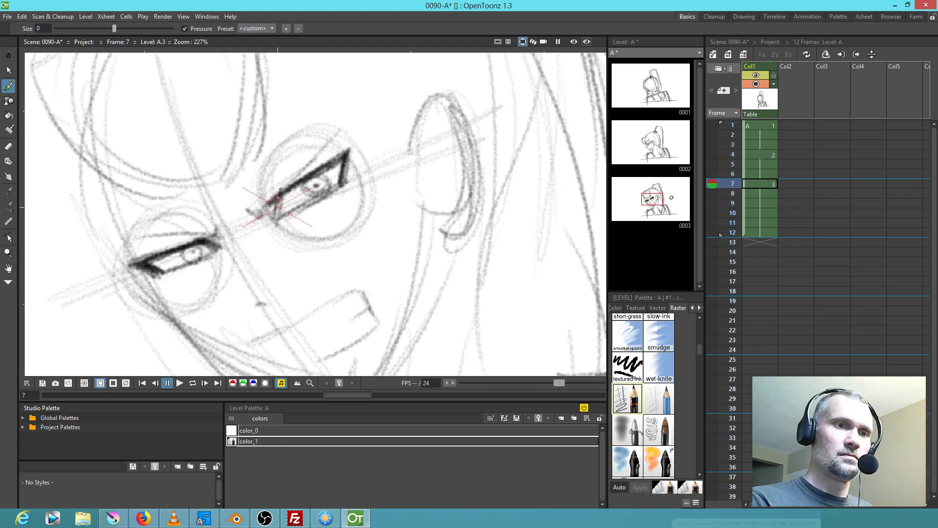
drag(288, 213, 328, 189)
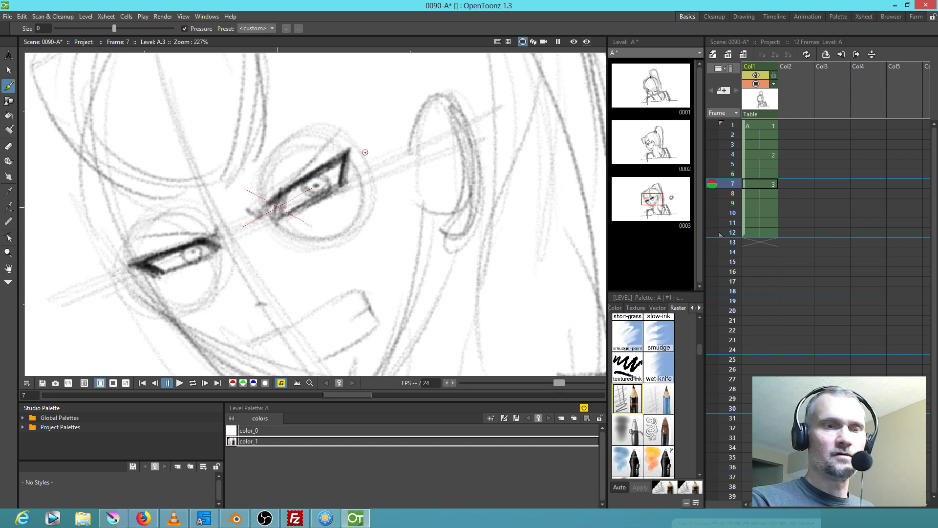
Draw the angled brow lines just above both eyes in drawing 0003
mouse_move(265, 205)
mouse_down()
mouse_move(310, 155)
mouse_move(343, 141)
mouse_up()
drag(296, 168, 338, 131)
drag(214, 237, 133, 242)
Mark the underside of the nose and close the outline of the open mouth in drawing 0003
drag(276, 305, 250, 302)
mouse_move(253, 340)
mouse_down()
mouse_move(306, 326)
mouse_move(295, 326)
mouse_move(359, 298)
mouse_move(354, 290)
mouse_move(364, 298)
mouse_move(369, 312)
mouse_move(340, 350)
mouse_move(298, 366)
mouse_up()
drag(375, 317, 390, 230)
mouse_move(268, 278)
mouse_down()
mouse_move(289, 303)
mouse_move(283, 286)
mouse_up()
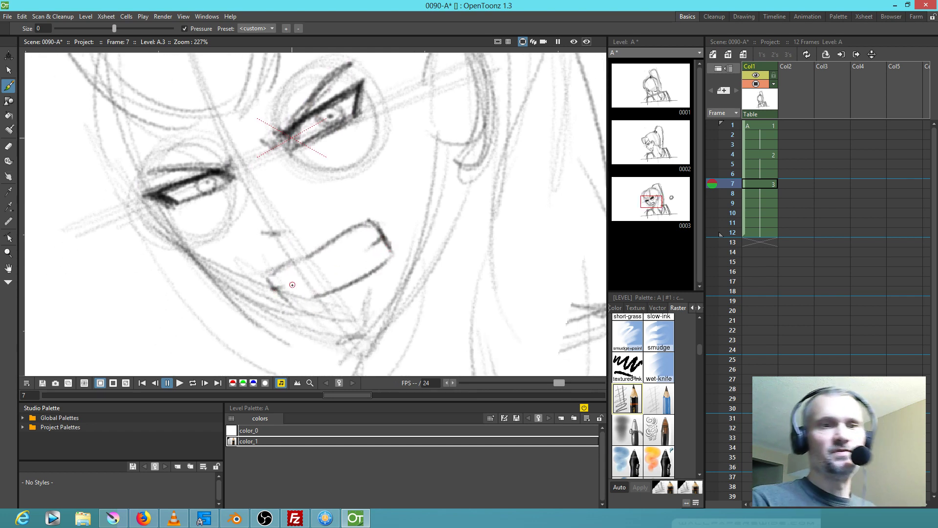
Add the pupil and an inner ear line in drawing 0002, touching up the mouth
scroll(279, 246, down, 3)
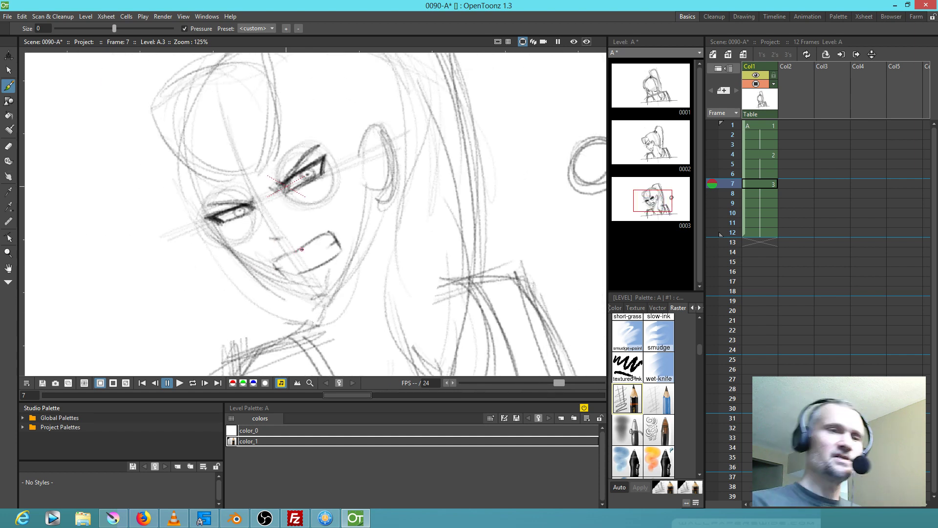
drag(222, 146, 219, 195)
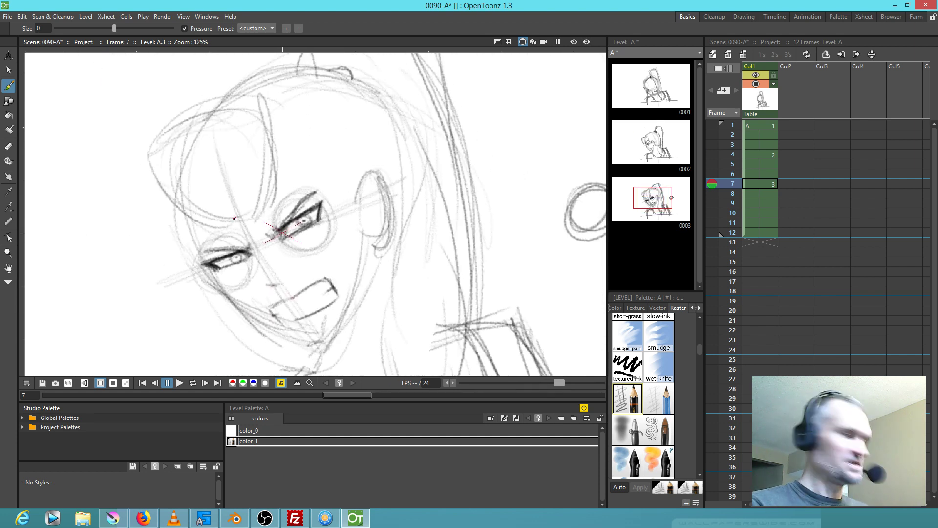
key(comma)
mouse_move(242, 257)
mouse_down()
mouse_move(281, 236)
mouse_move(263, 261)
mouse_up()
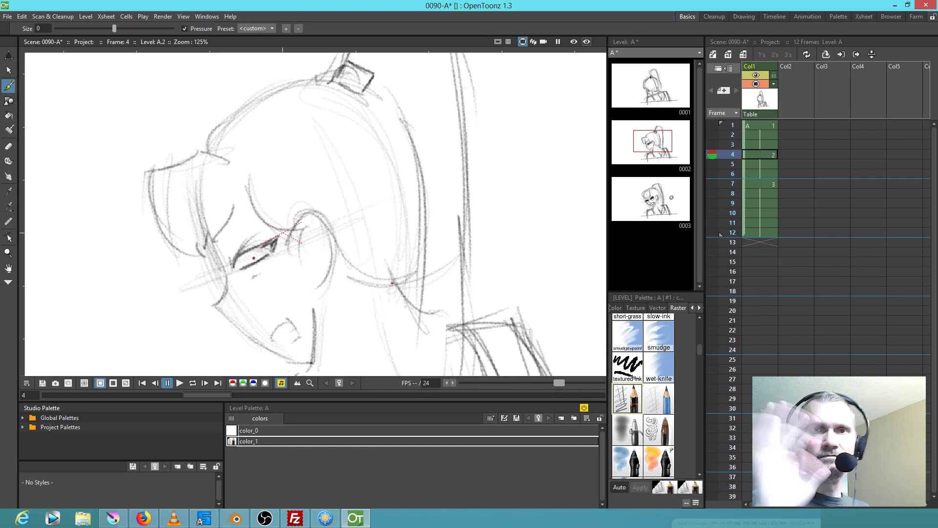
mouse_move(311, 227)
mouse_down()
mouse_move(300, 255)
mouse_move(313, 259)
mouse_up()
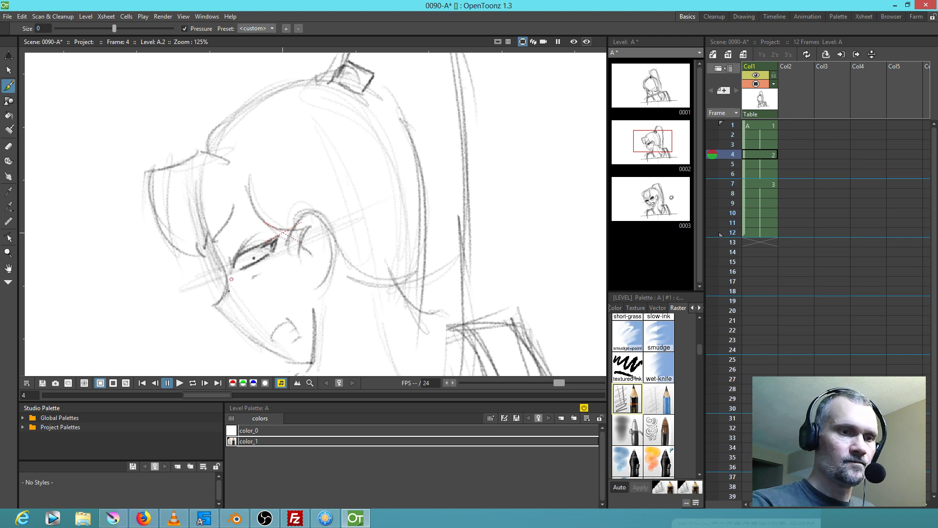
drag(283, 313, 301, 336)
drag(369, 98, 360, 157)
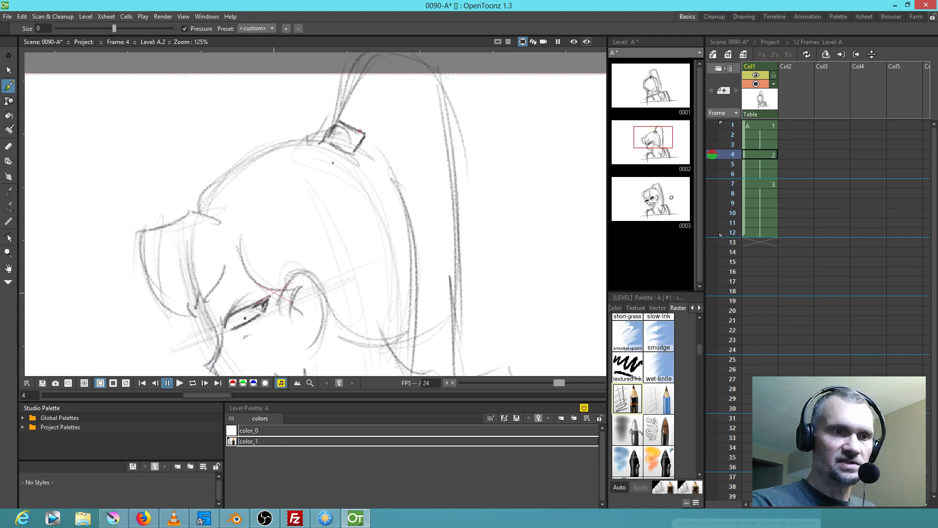
drag(211, 207, 232, 234)
Check drawing 0001, then darken the bangs' outline and jagged lower edge in drawing 0003, together with the hair contour above
key(comma)
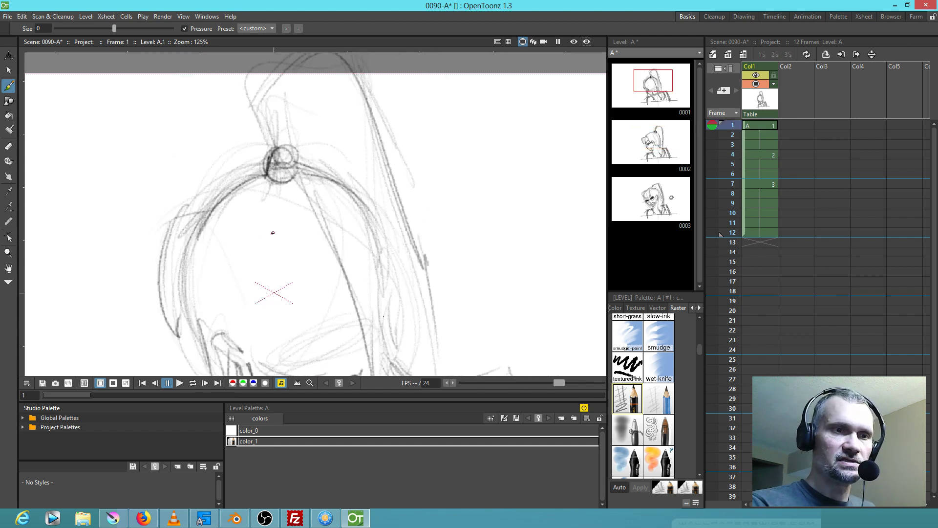
key(period)
key(period)
mouse_move(231, 271)
mouse_down()
mouse_move(242, 280)
mouse_move(264, 235)
mouse_up()
mouse_move(225, 283)
mouse_down()
mouse_move(210, 291)
mouse_move(139, 223)
mouse_up()
mouse_move(165, 269)
mouse_down()
mouse_move(145, 237)
mouse_move(229, 165)
mouse_up()
mouse_move(148, 203)
mouse_down()
mouse_move(239, 167)
mouse_move(253, 173)
mouse_up()
mouse_move(210, 164)
mouse_down()
mouse_move(223, 149)
mouse_move(274, 132)
mouse_up()
Draw the temple hair sweeping to the ear in drawing 0003 and darken the ear and jaw contours
mouse_move(284, 192)
mouse_down()
mouse_move(350, 252)
mouse_move(343, 241)
mouse_move(352, 268)
mouse_move(376, 256)
mouse_move(368, 284)
mouse_up()
drag(419, 241, 384, 311)
mouse_move(418, 242)
mouse_down()
mouse_move(398, 344)
mouse_move(402, 265)
mouse_move(446, 163)
mouse_up()
drag(234, 208, 283, 262)
mouse_move(252, 229)
mouse_down()
mouse_move(312, 270)
mouse_move(286, 274)
mouse_move(311, 277)
mouse_move(398, 213)
mouse_move(346, 289)
mouse_move(299, 277)
mouse_up()
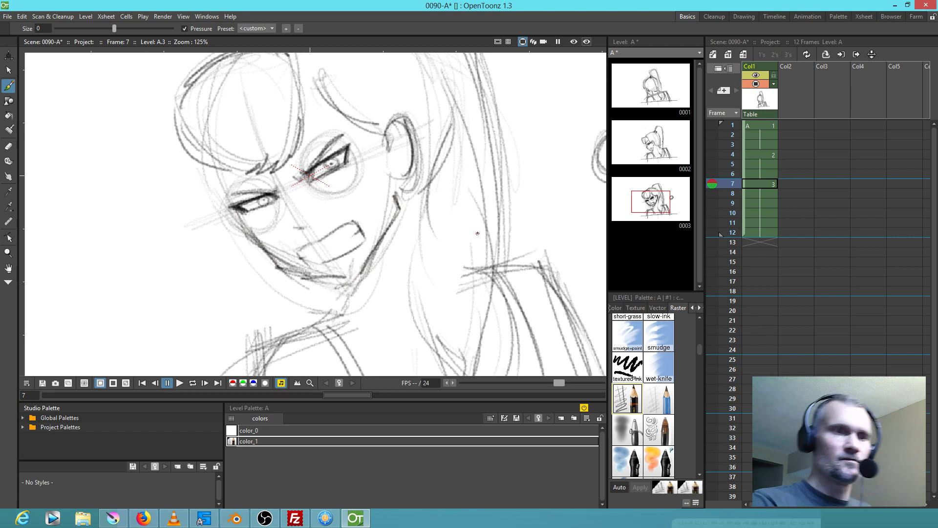
Thicken the brow lines over both eyes and add short cheek creases beside the mouth in drawing 0003
drag(262, 193, 230, 200)
drag(311, 167, 346, 137)
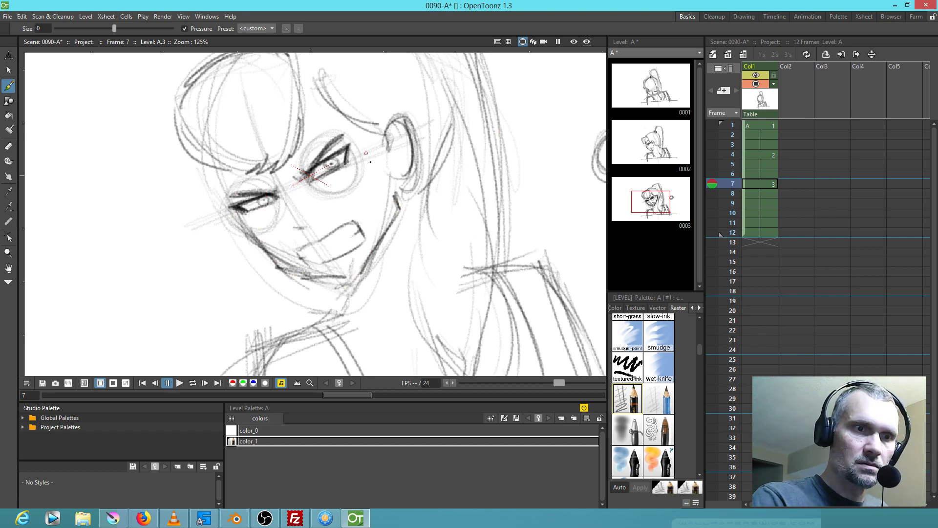
drag(361, 214, 369, 226)
drag(372, 208, 374, 219)
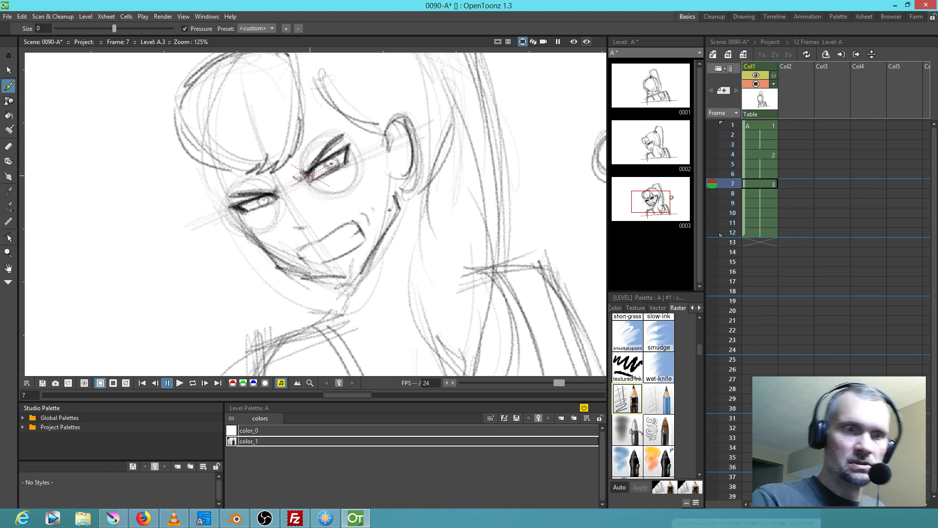
Erase the loose circles beside the ponytail in drawing 0003 and return to the brush
scroll(340, 170, down, 3)
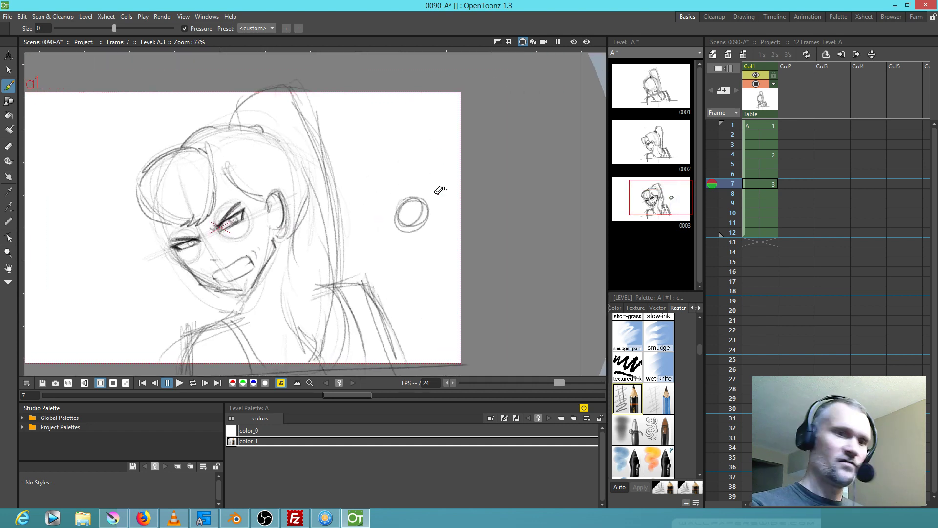
key(a)
drag(440, 198, 417, 226)
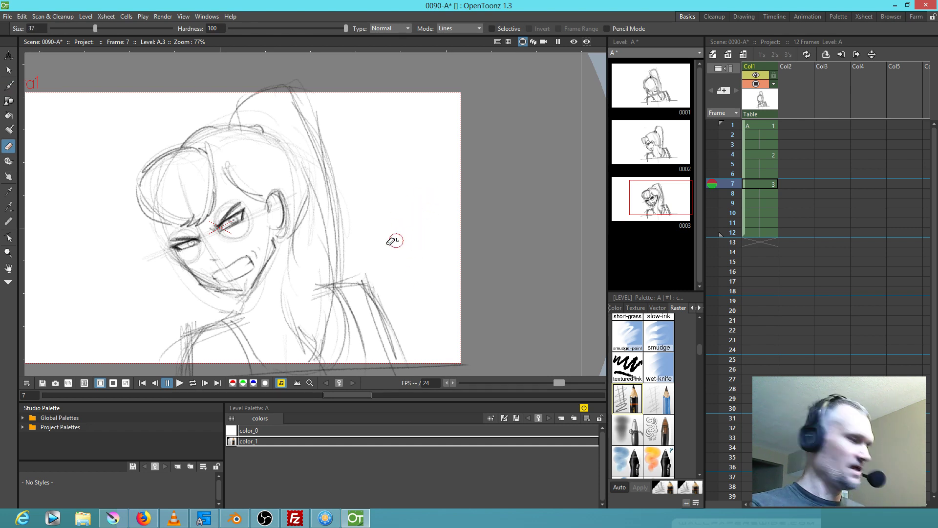
key(b)
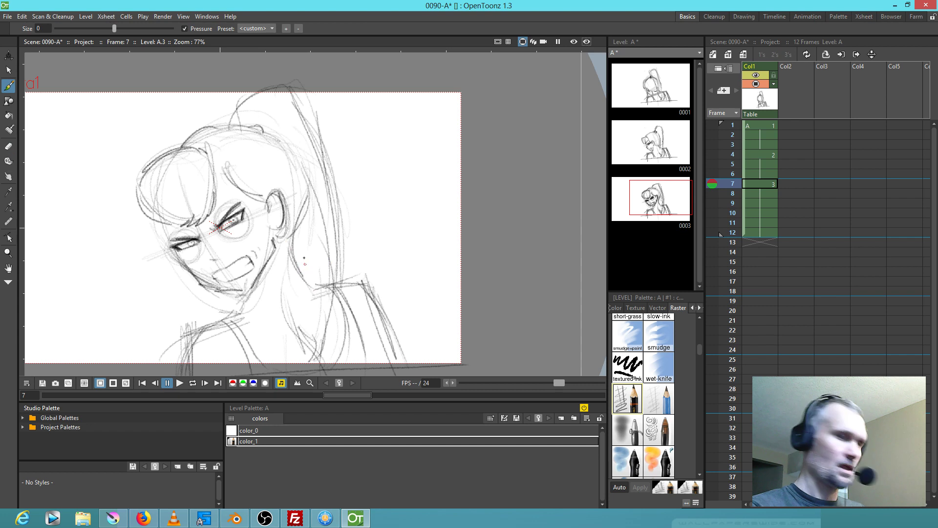
Flip through the three drawings and strengthen the line running down the neck in drawings 0001 and 0002
key(comma)
key(comma)
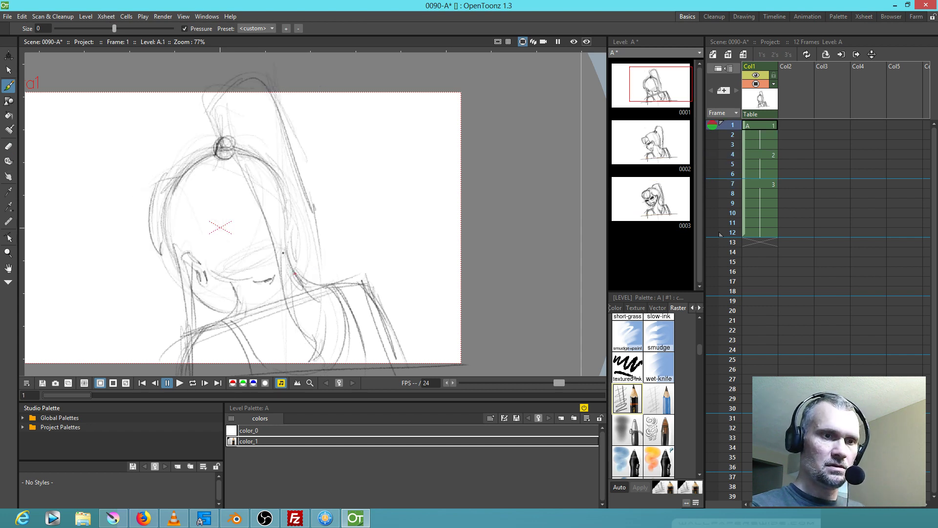
key(period)
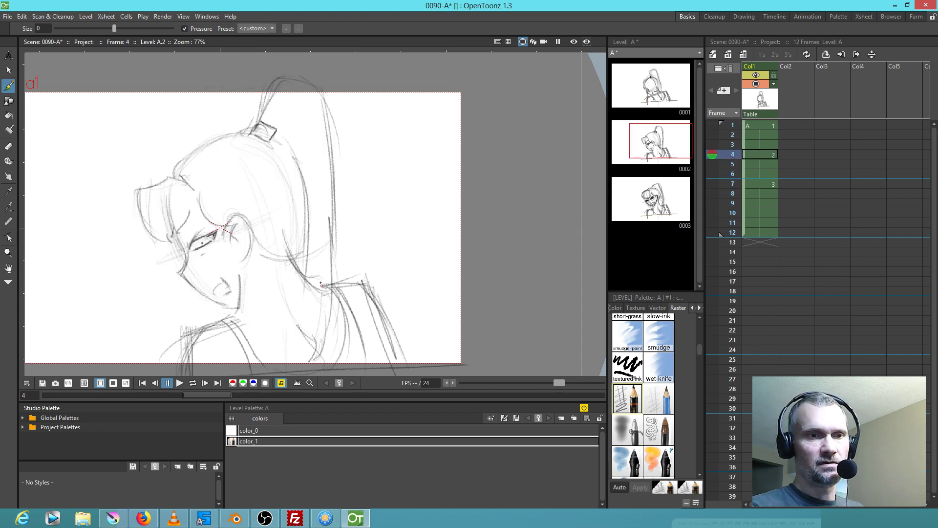
key(period)
key(comma)
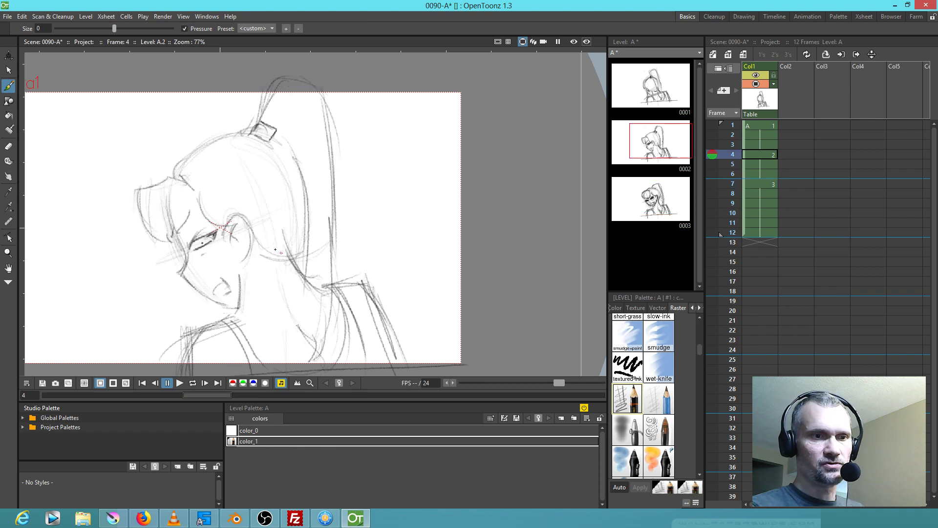
key(comma)
drag(271, 250, 303, 337)
key(period)
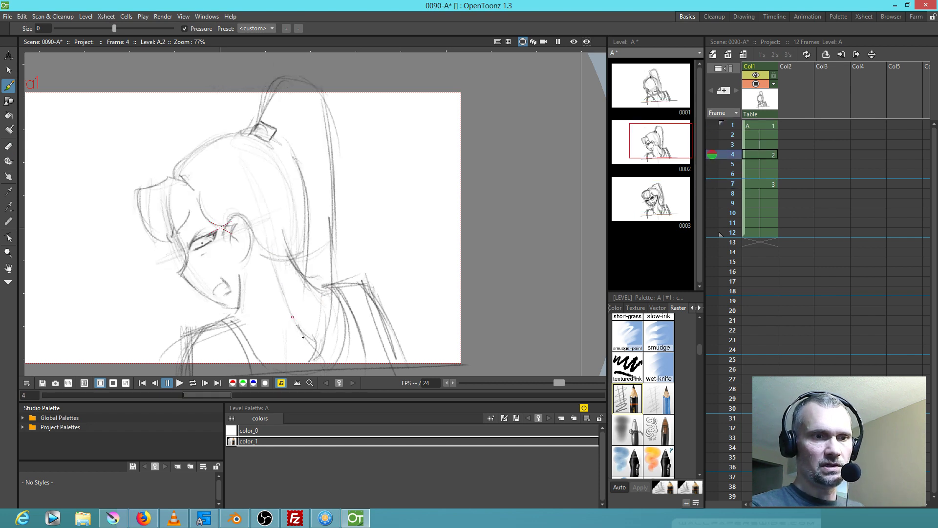
key(comma)
drag(270, 253, 311, 348)
drag(266, 239, 302, 327)
Draw the hair contour at the back of the head and the strand beside the far eye in drawing 0003
key(period)
key(period)
drag(245, 302, 228, 324)
drag(352, 261, 379, 326)
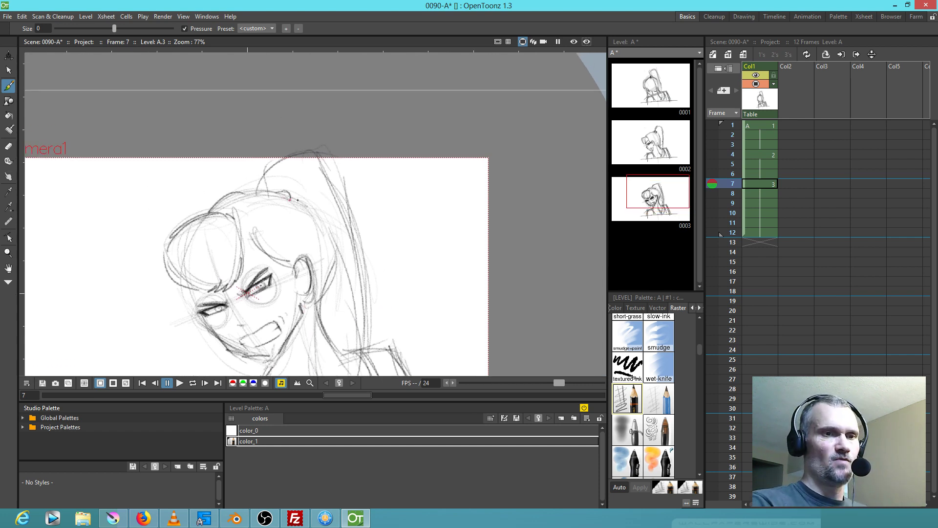
drag(313, 214, 330, 244)
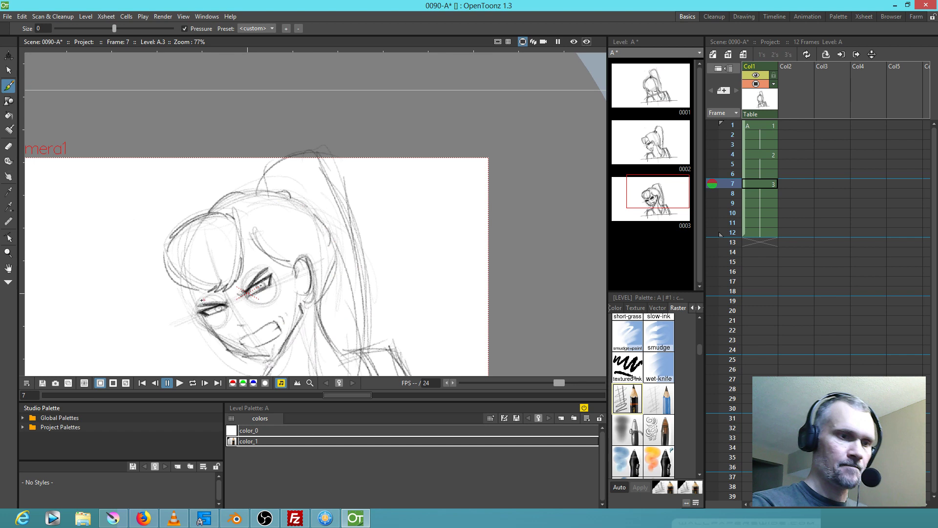
drag(192, 295, 203, 318)
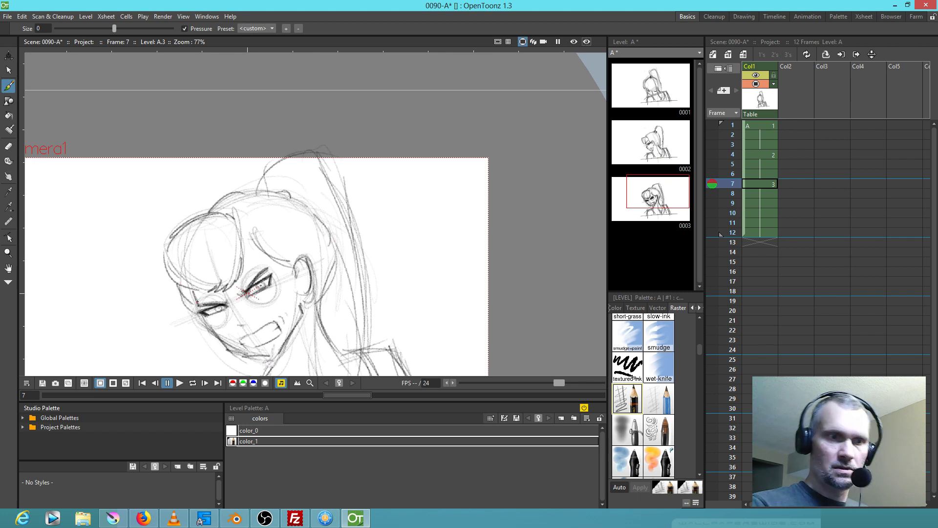
drag(404, 308, 404, 310)
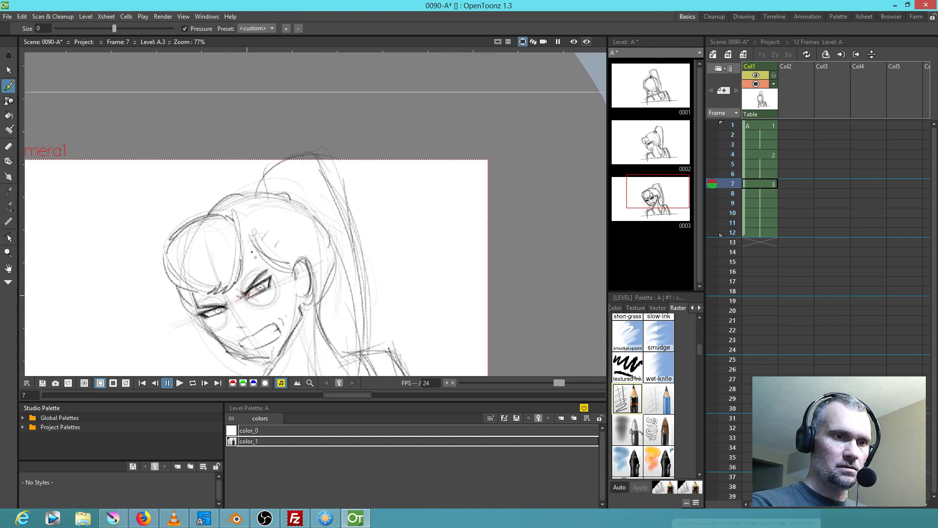
drag(412, 277, 428, 226)
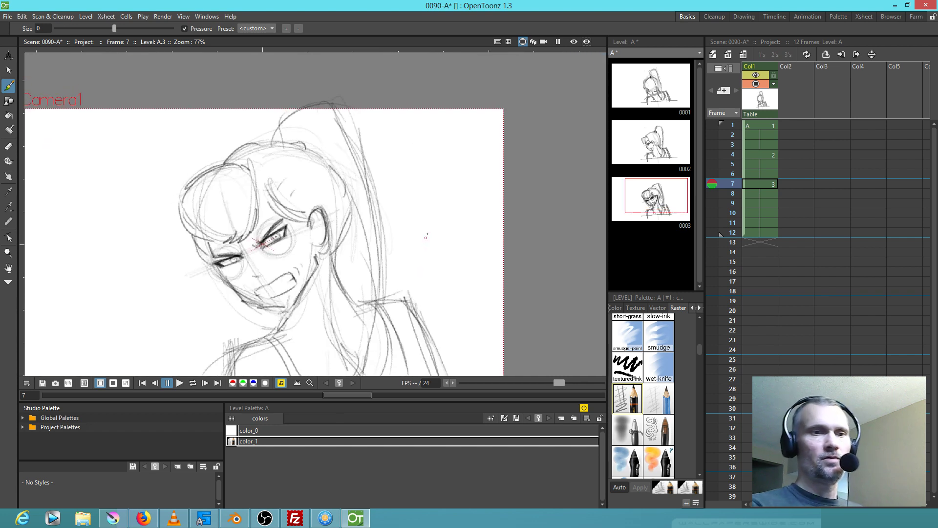
Select the head freehand in mirrored drawing 0003, scale it to 92.68% horizontally and move it to E/W -3.09 mm, N/S -4.32 mm
key(s)
mouse_move(418, 126)
mouse_down()
mouse_move(309, 72)
mouse_move(177, 136)
mouse_move(161, 272)
mouse_move(212, 328)
mouse_move(261, 324)
mouse_move(316, 296)
mouse_move(352, 323)
mouse_move(384, 310)
mouse_move(419, 239)
mouse_move(416, 123)
mouse_up()
click(437, 203)
mouse_move(407, 145)
mouse_down()
mouse_move(166, 140)
mouse_move(150, 289)
mouse_move(210, 330)
mouse_move(285, 318)
mouse_move(319, 269)
mouse_move(354, 273)
mouse_move(355, 220)
mouse_move(401, 182)
mouse_move(407, 146)
mouse_up()
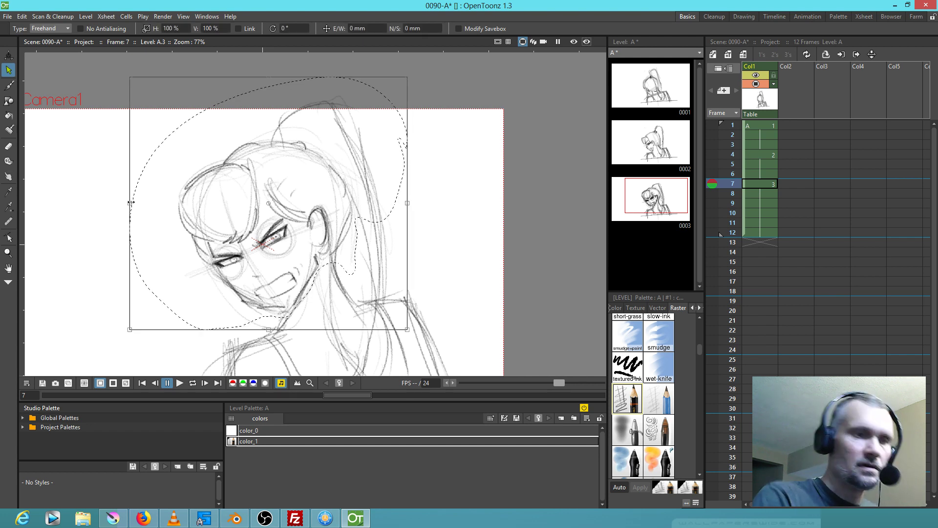
key(h)
click(504, 206)
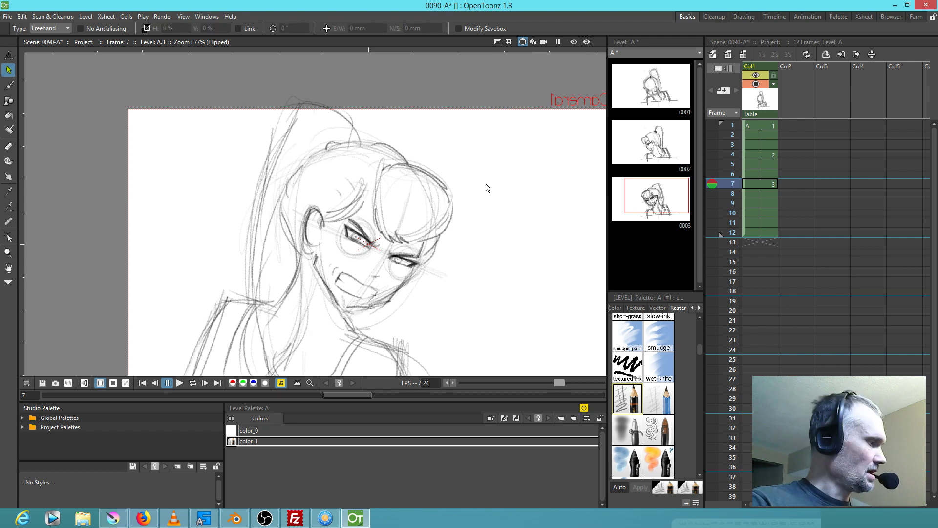
mouse_move(489, 166)
mouse_down()
mouse_move(285, 83)
mouse_move(227, 182)
mouse_move(318, 311)
mouse_move(384, 323)
mouse_move(503, 198)
mouse_up()
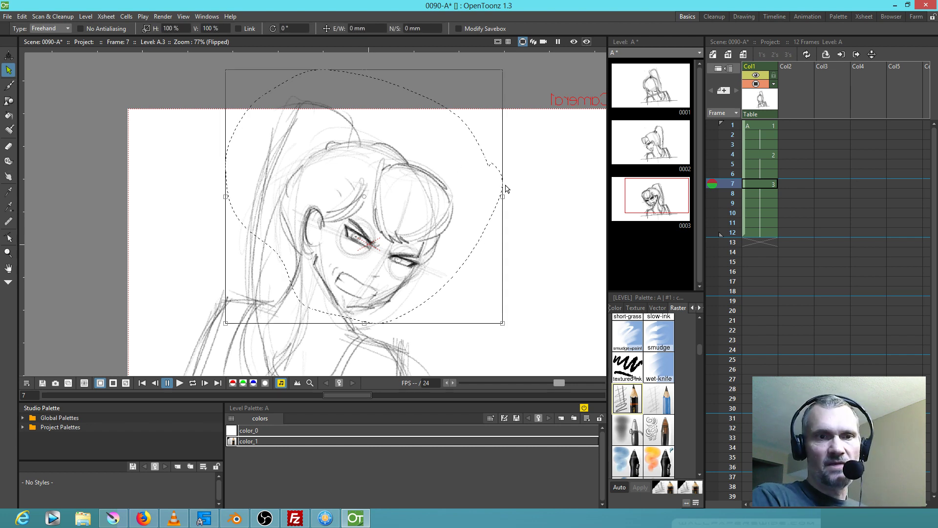
drag(503, 198, 483, 195)
drag(388, 244, 390, 247)
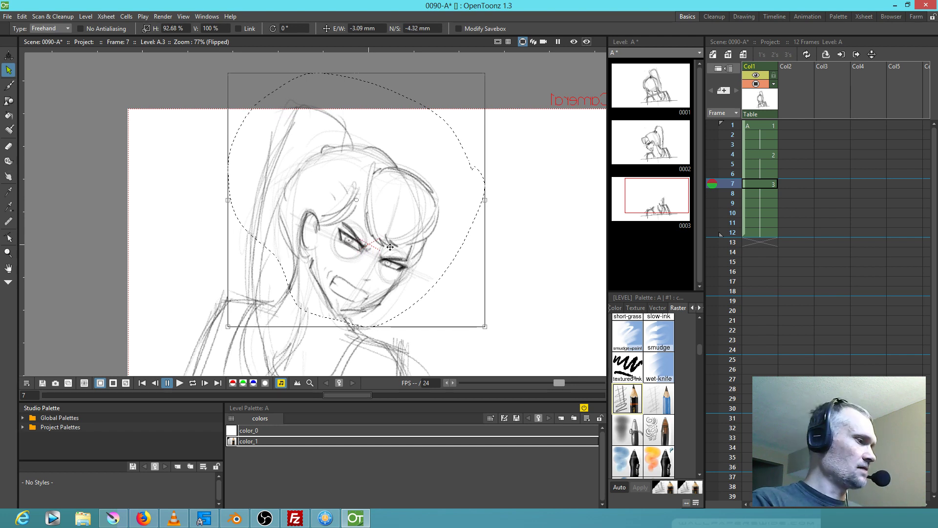
Restore the unmirrored view and save the scene together with its level
key(m)
click(7, 16)
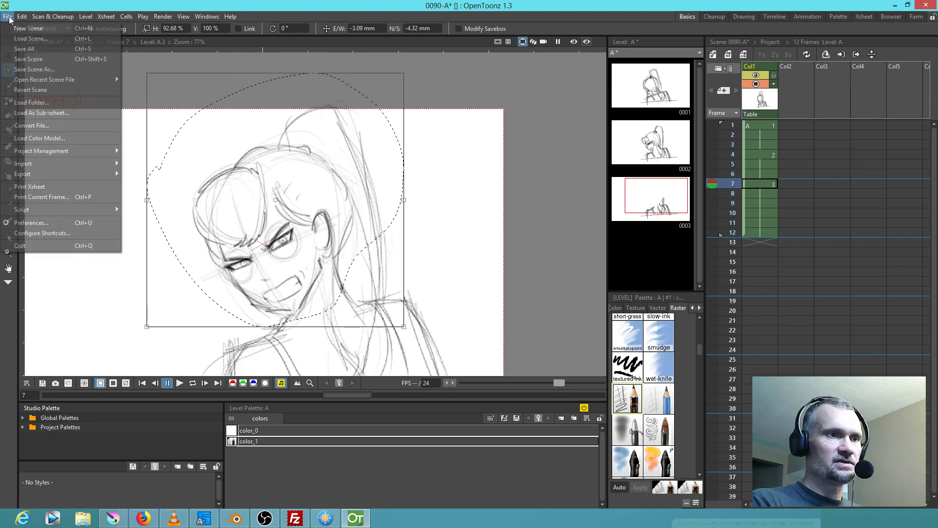
click(24, 49)
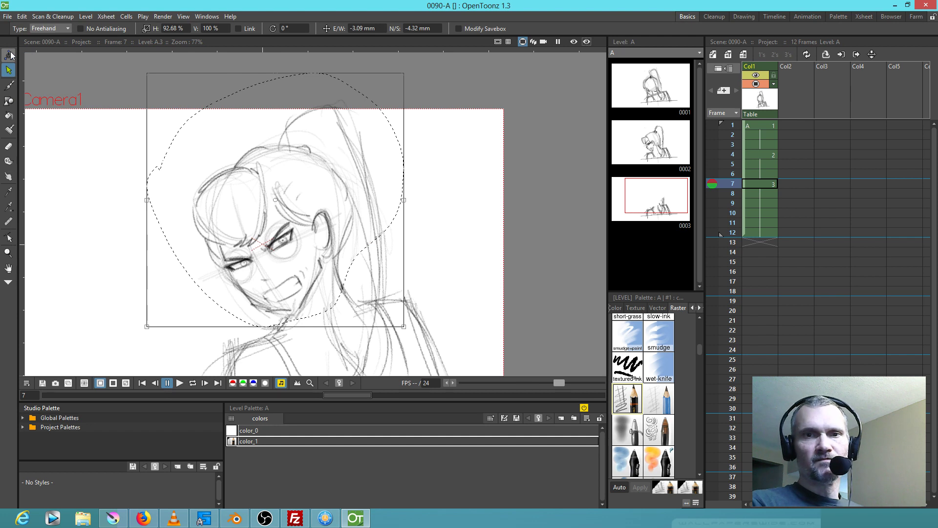
Delete the selected head from drawing 0003 and open the opacity and filter settings of column Col1
click(775, 83)
key(Delete)
click(775, 83)
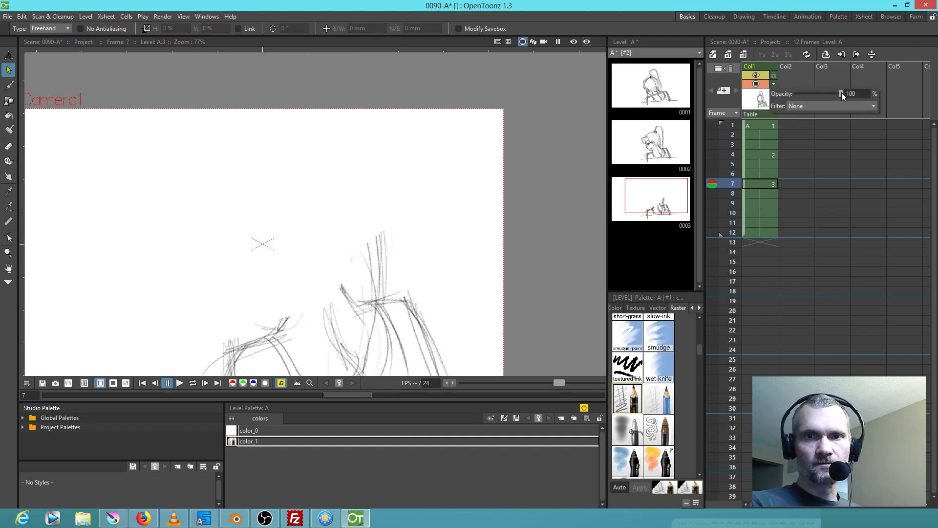
Compare the drawings exposed at frames 1, 4 and 7 in the Xsheet
click(765, 155)
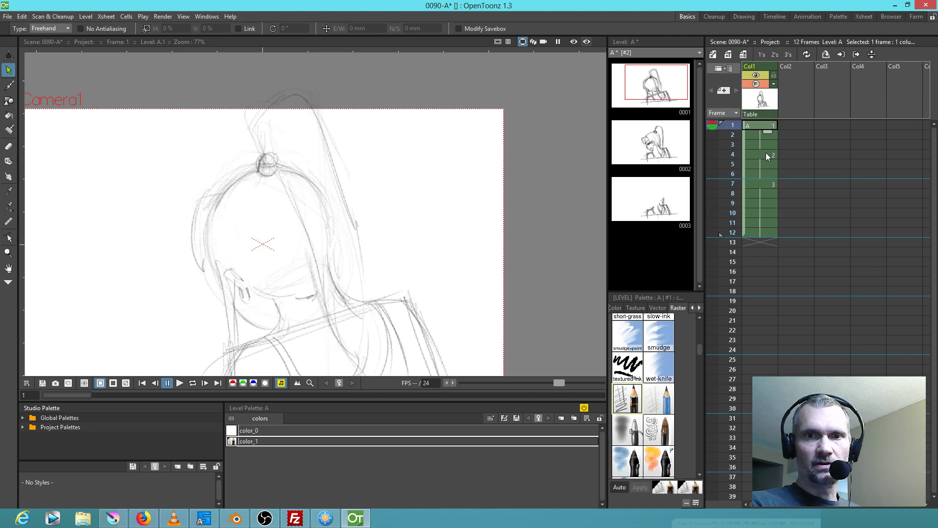
click(759, 185)
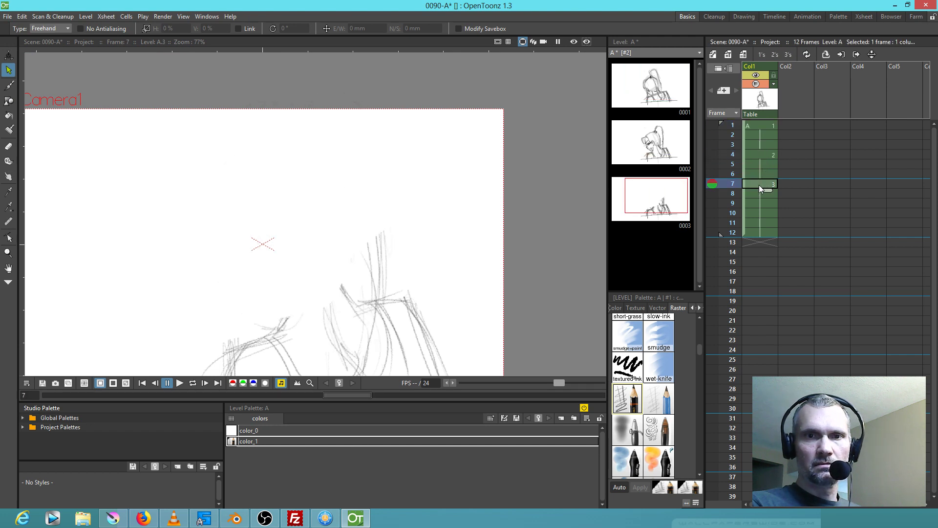
click(755, 155)
click(748, 129)
click(758, 156)
click(764, 185)
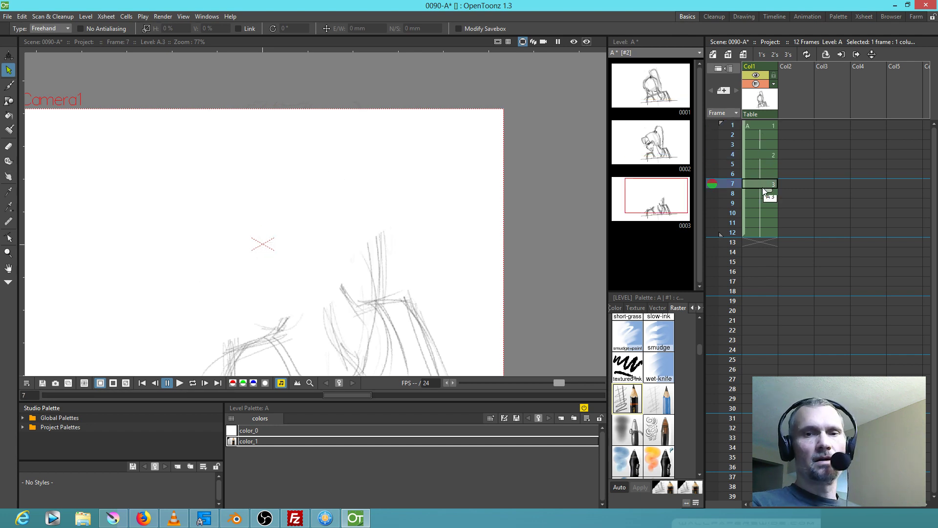
click(752, 155)
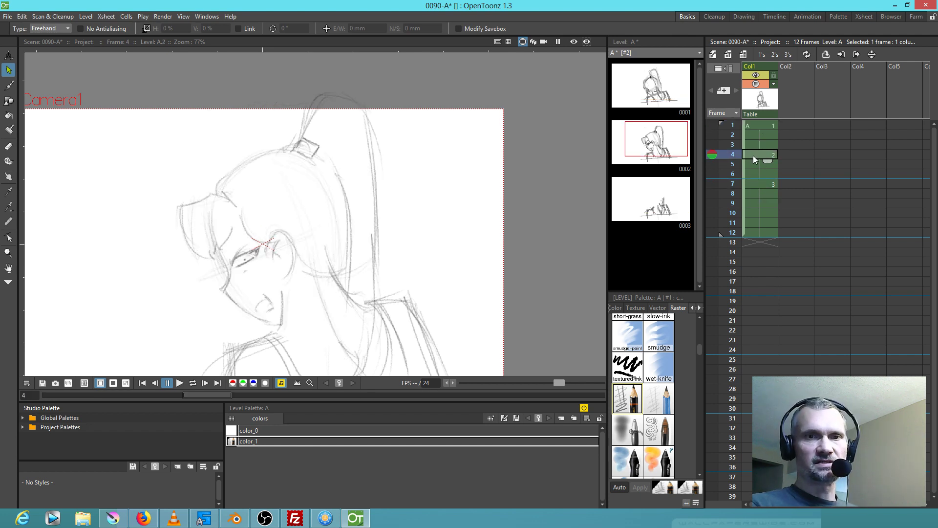
click(759, 126)
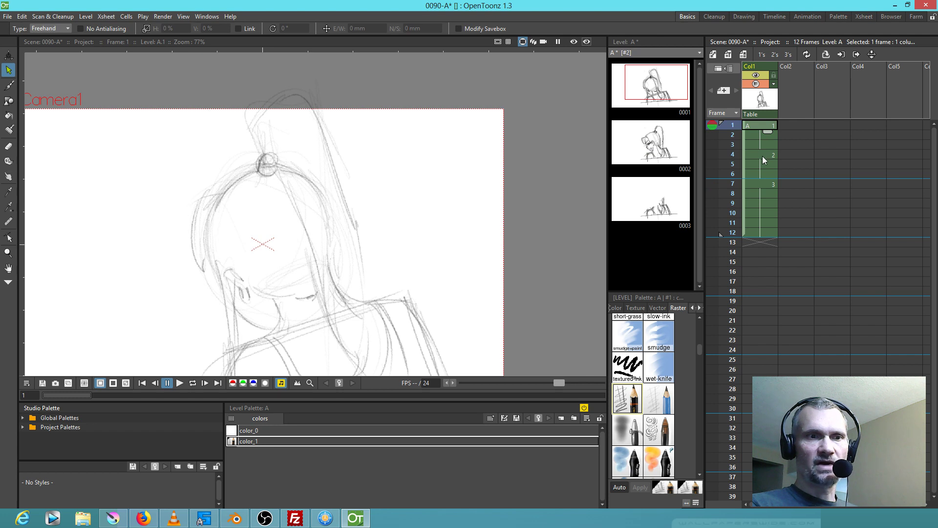
click(763, 185)
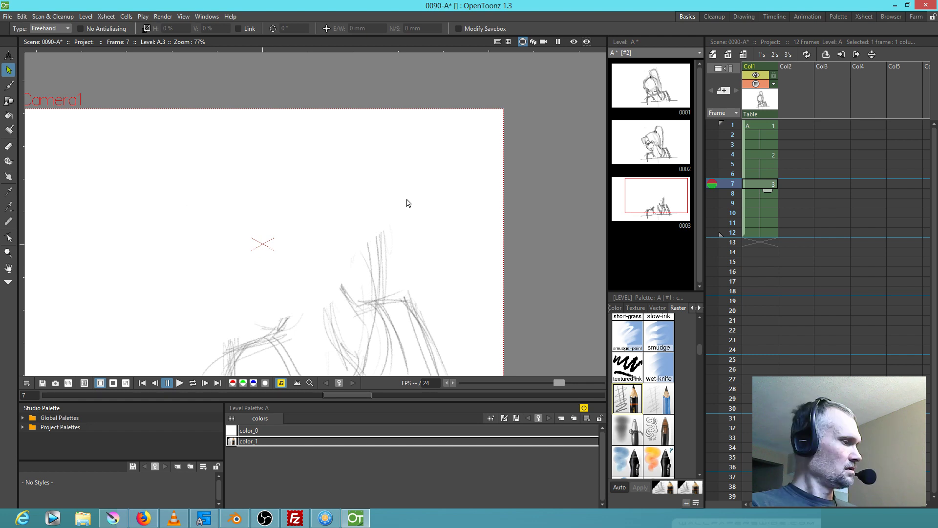
Undo the recent edits to drawing 0003 step by step until the face and jaw are restored
key(ctrl+z)
key(ctrl+z)
key(ctrl+z)
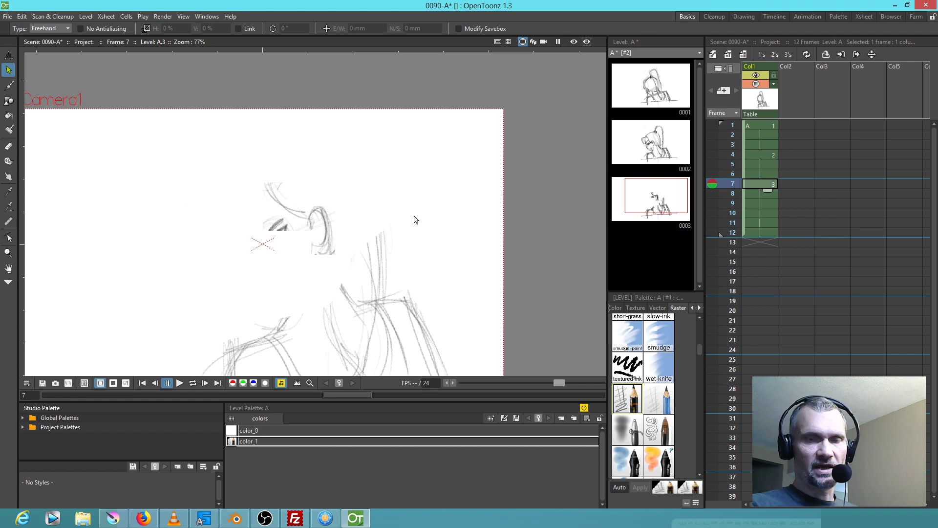
key(ctrl+z)
key(ctrl+z)
key(ctrl+z)
key(ctrl+z)
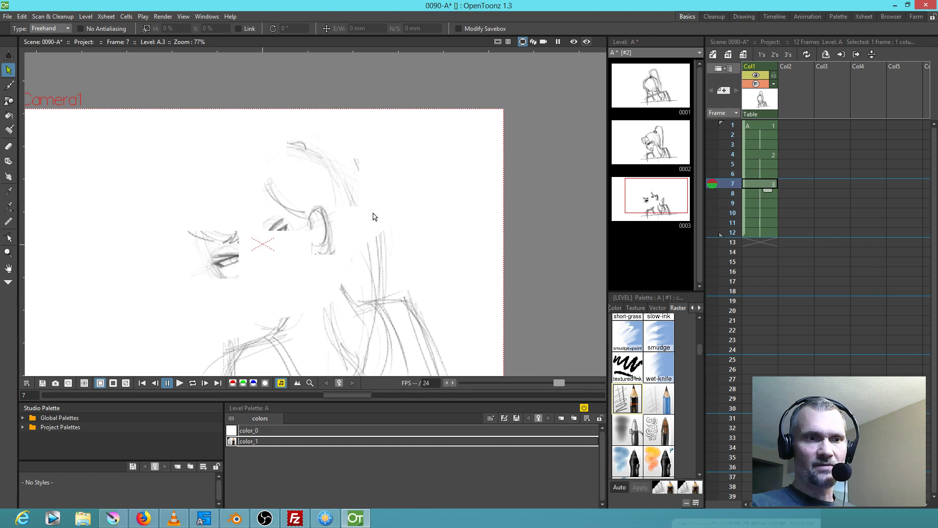
key(ctrl+z)
key(ctrl+z)
key(ctrl+z)
key(ctrl+z)
key(ctrl+z)
key(ctrl+z)
key(ctrl+z)
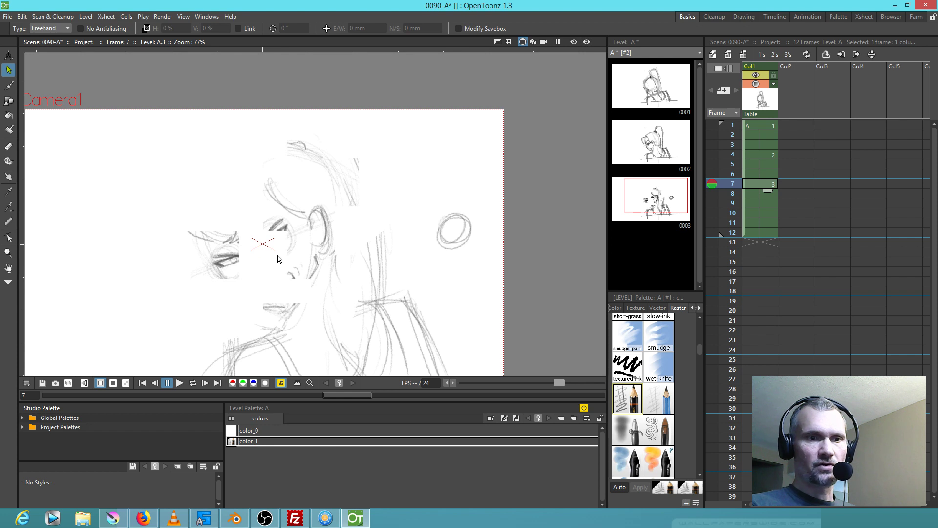
key(ctrl+z)
key(ctrl+z)
key(ctrl+z)
key(ctrl+z)
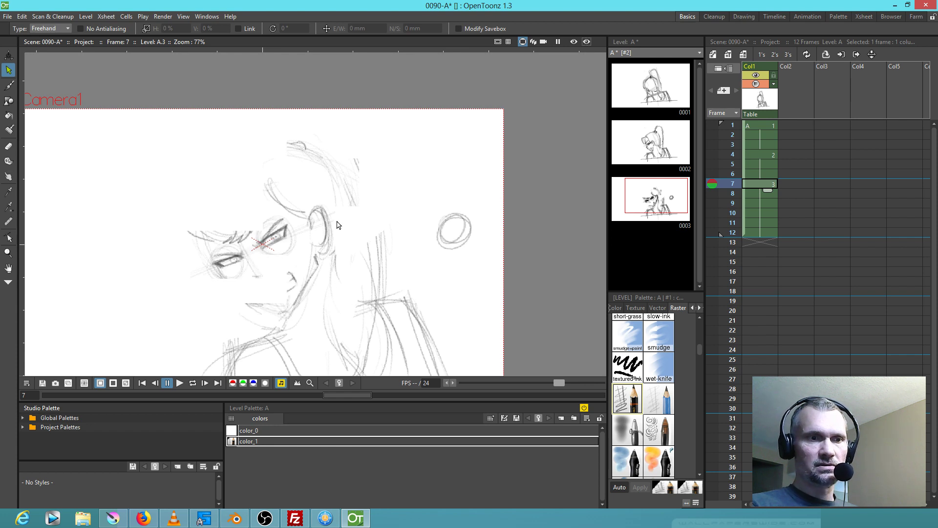
key(ctrl+z)
key(ctrl+z)
key(ctrl+z)
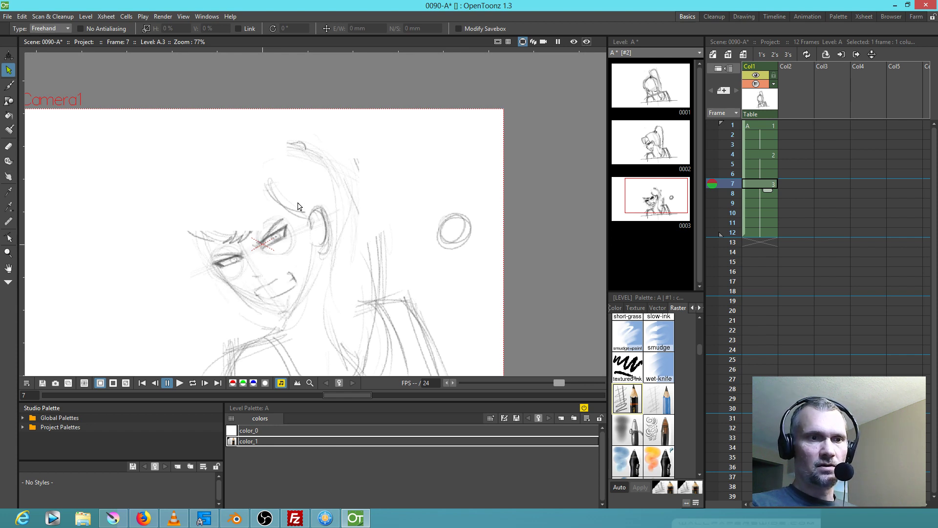
Redraw the rounded fringe outline above the forehead in drawing 0003 and erase the stray circle beside the head
click(635, 197)
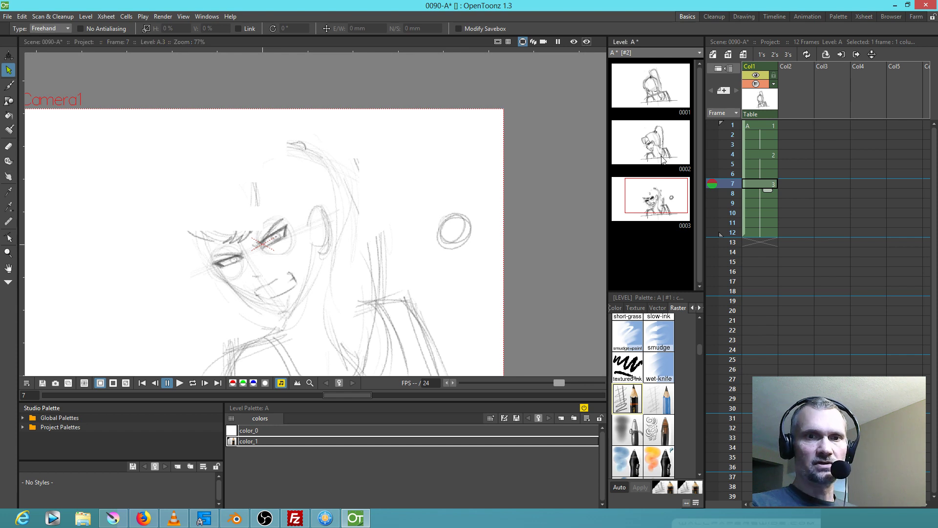
click(659, 152)
click(649, 212)
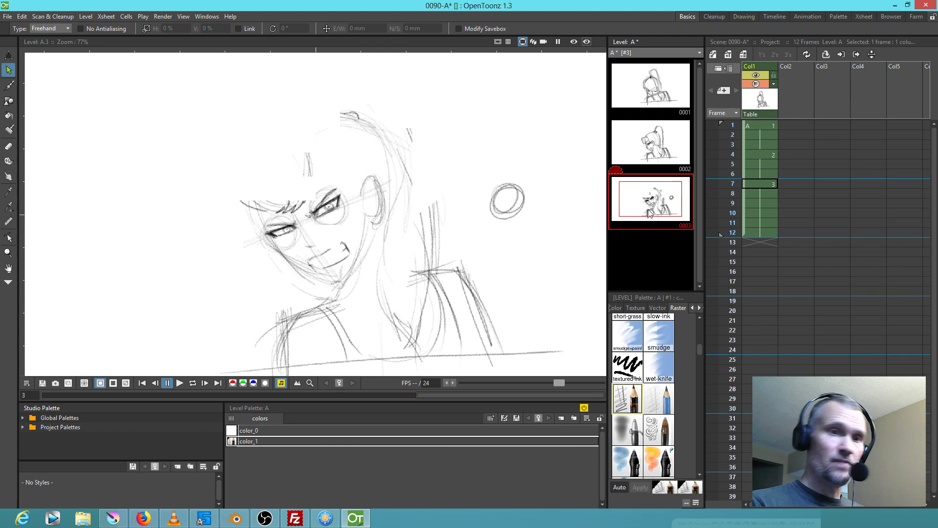
key(b)
mouse_move(264, 134)
mouse_down()
mouse_move(243, 172)
mouse_move(250, 198)
mouse_up()
drag(268, 140, 309, 164)
mouse_move(267, 131)
mouse_down()
mouse_move(229, 172)
mouse_move(272, 129)
mouse_move(237, 196)
mouse_up()
drag(236, 151, 247, 208)
mouse_move(276, 141)
mouse_down()
mouse_move(299, 143)
mouse_move(313, 179)
mouse_up()
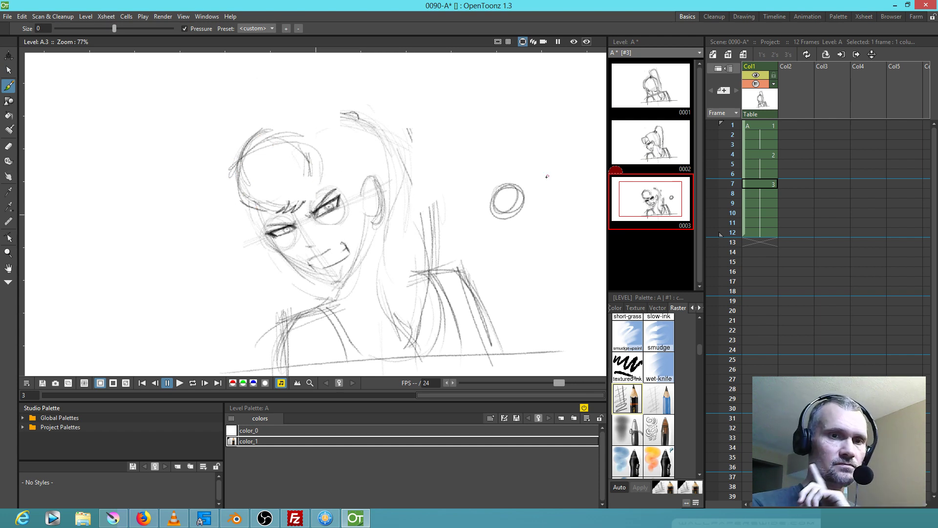
key(e)
mouse_move(511, 179)
mouse_down()
mouse_move(493, 202)
mouse_move(499, 218)
mouse_move(531, 181)
mouse_up()
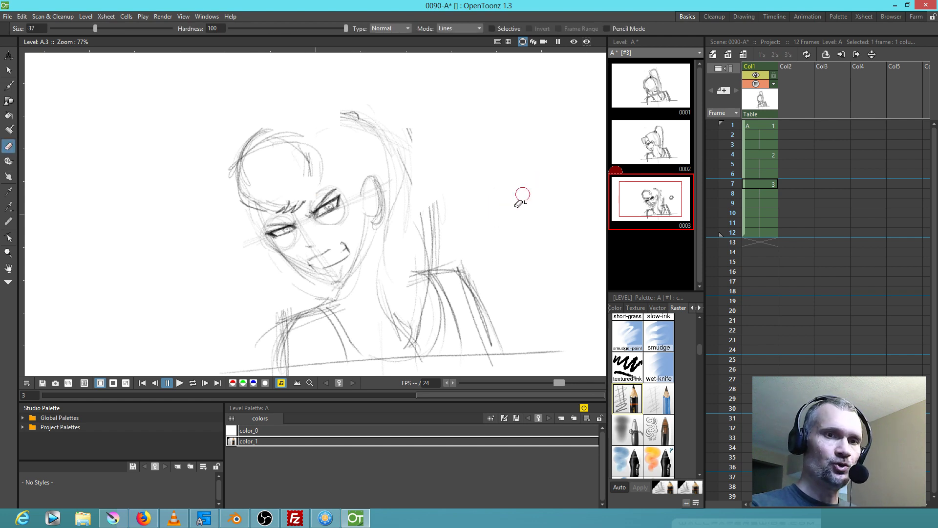
Draw the hair line from the crown down the back of the head in drawing 0003, and save the scene with its level
key(b)
drag(435, 224, 407, 138)
drag(423, 171, 395, 124)
drag(418, 165, 362, 112)
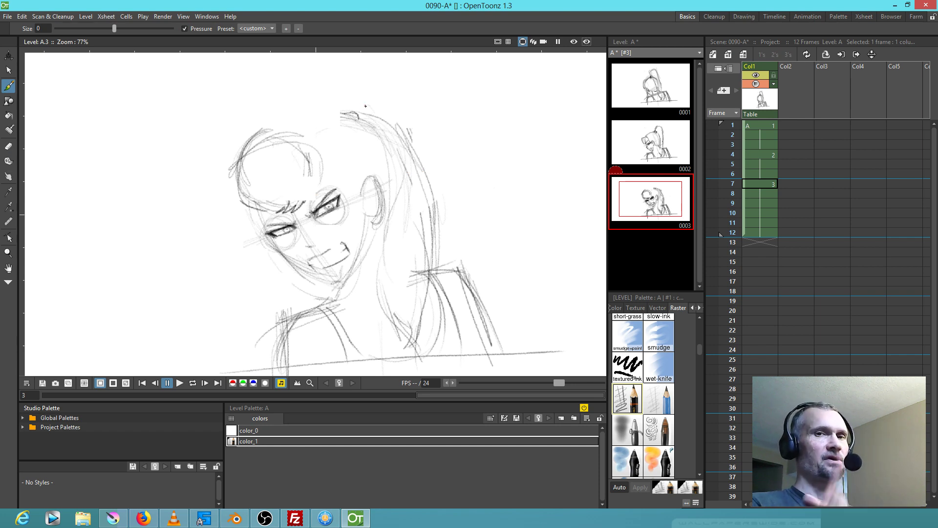
click(8, 16)
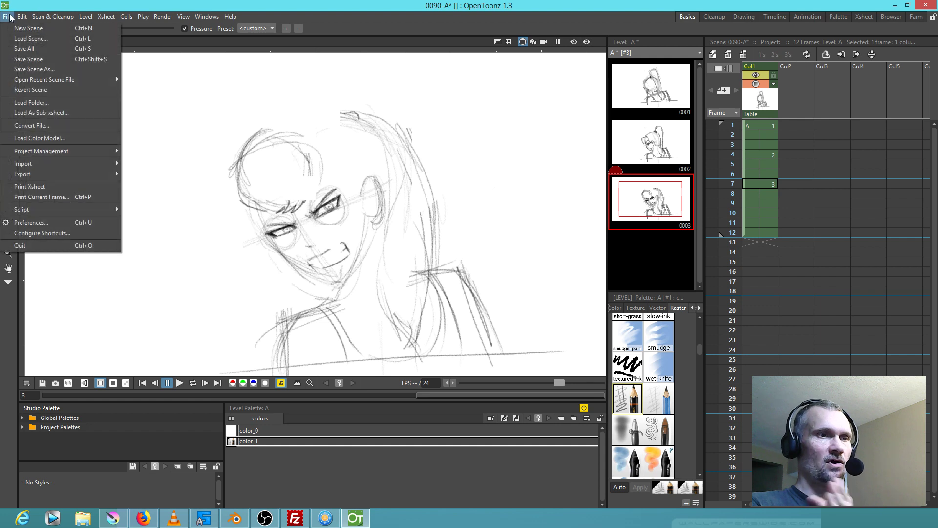
click(29, 49)
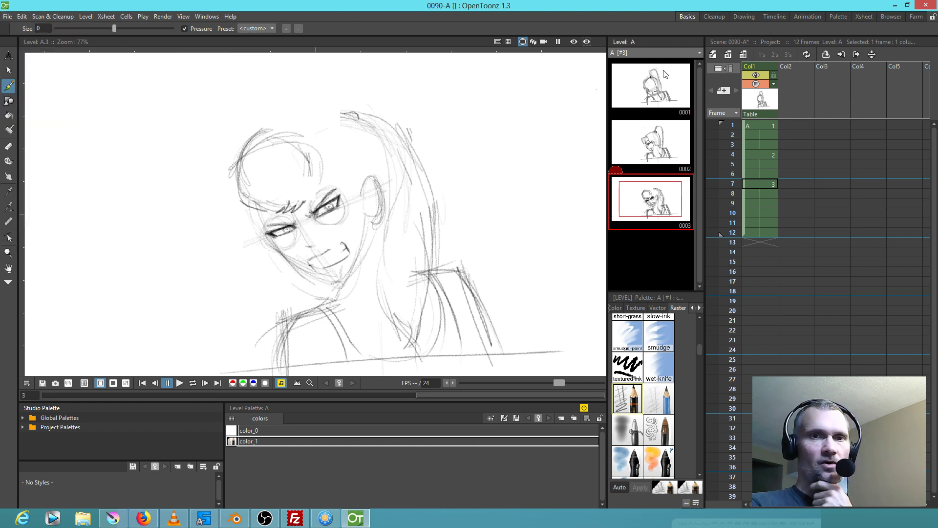
Compare drawings 0001, 0002 and 0003 in both the level strip and the Xsheet
click(660, 88)
click(657, 136)
click(658, 181)
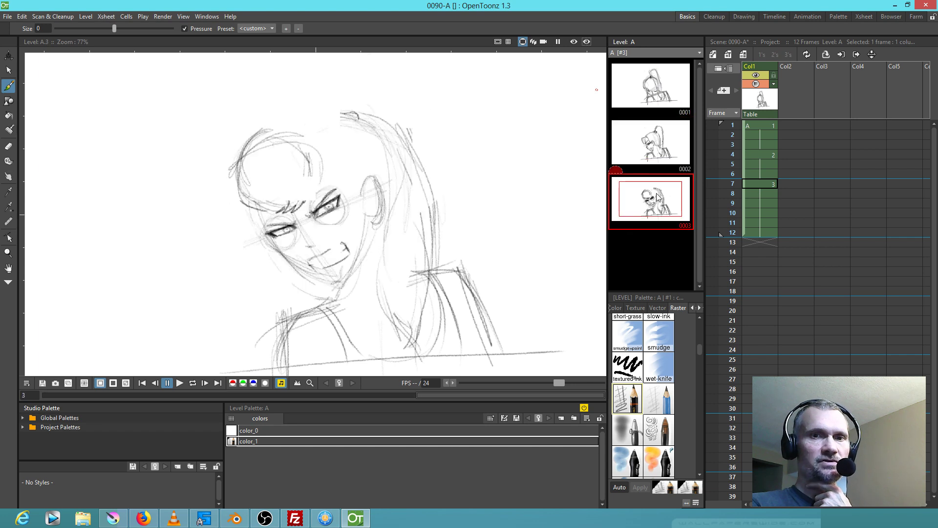
click(767, 133)
click(759, 155)
click(762, 185)
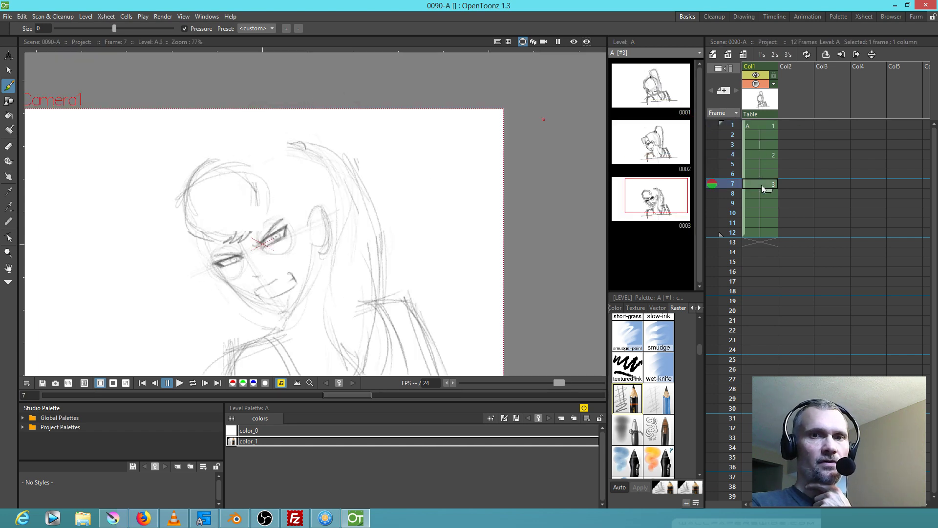
click(670, 141)
click(659, 102)
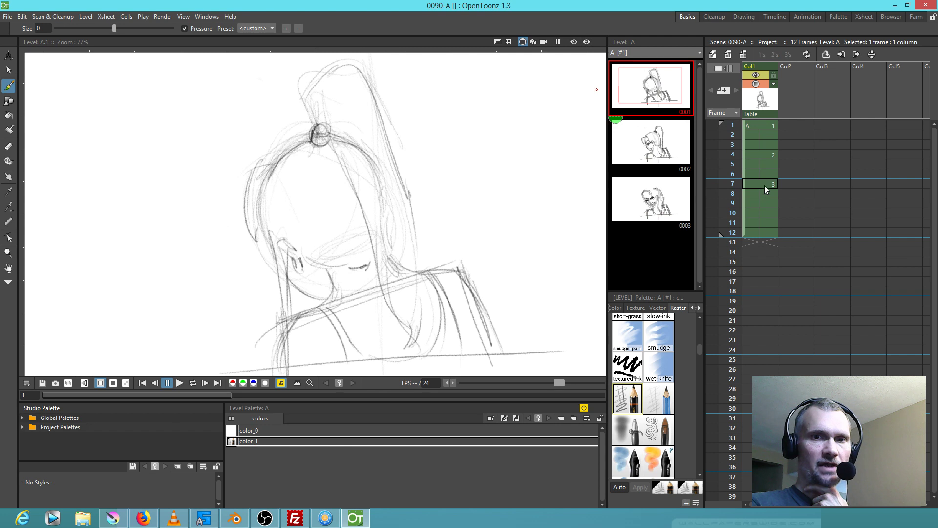
Strengthen the line running from behind the ear down the neck in drawing 0003 at frame 7
click(764, 184)
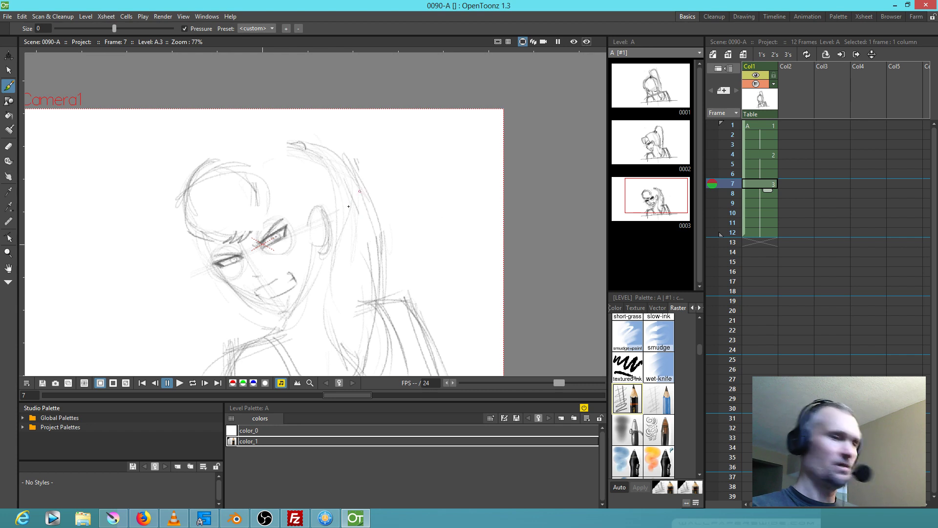
drag(345, 205, 336, 318)
drag(345, 235, 347, 356)
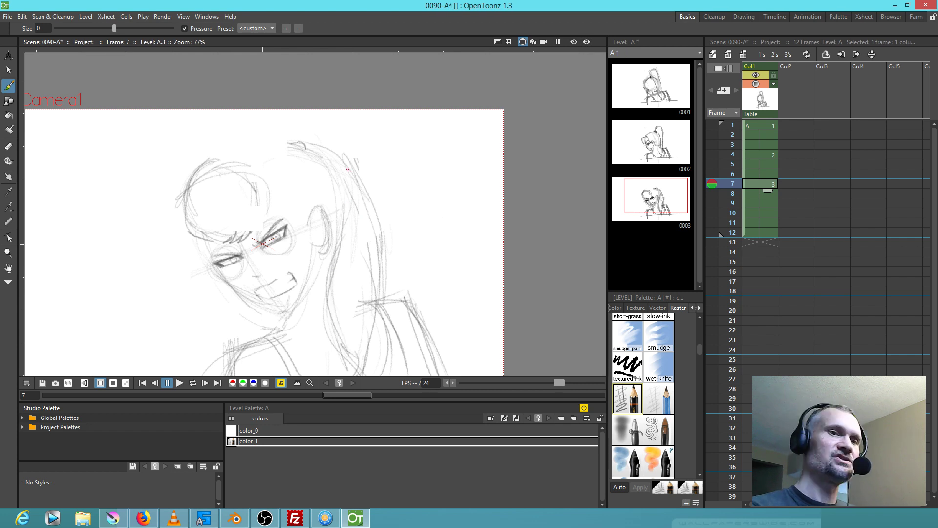
Check against the previous drawing and sketch the top-of-head contour from the crown to the fringe in drawing 0003
key(comma)
key(period)
drag(266, 143, 216, 164)
mouse_move(267, 137)
mouse_down()
mouse_move(306, 153)
mouse_move(246, 147)
mouse_up()
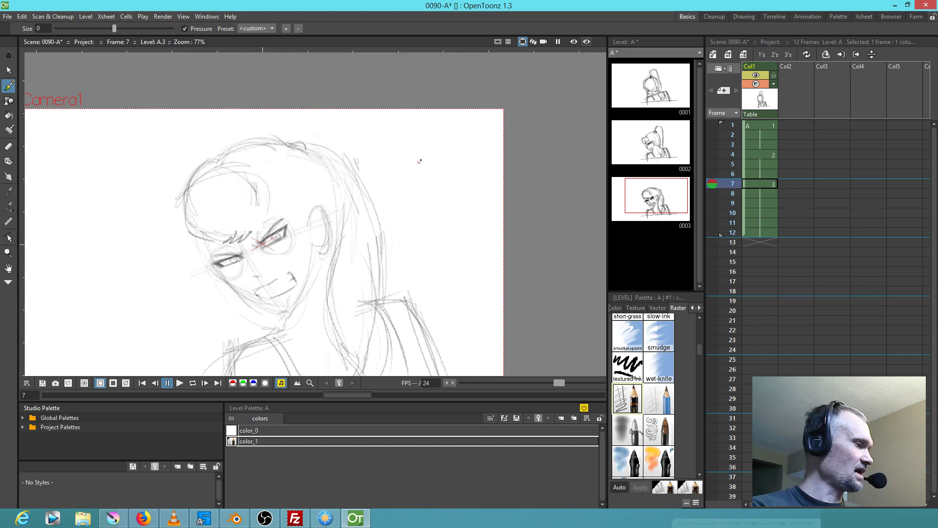
key(s)
mouse_move(393, 149)
mouse_down()
mouse_move(426, 203)
mouse_move(398, 148)
mouse_up()
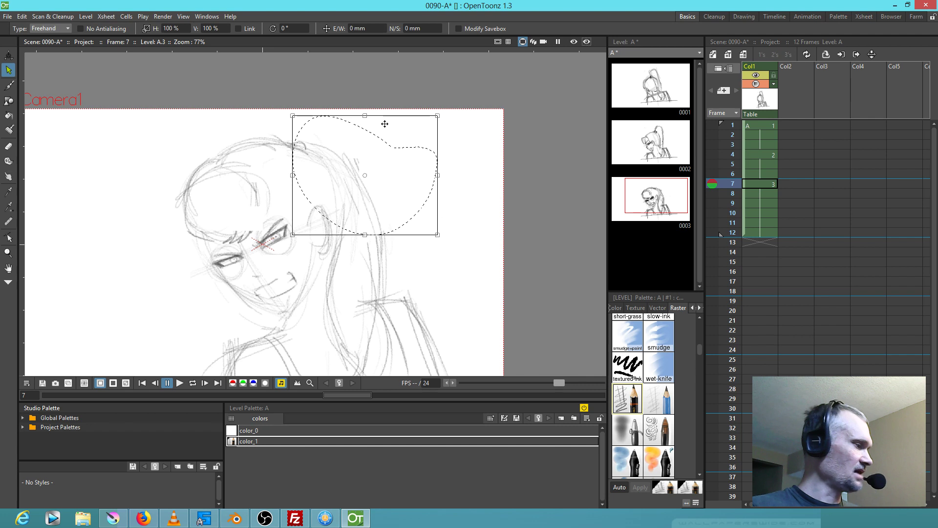
key(b)
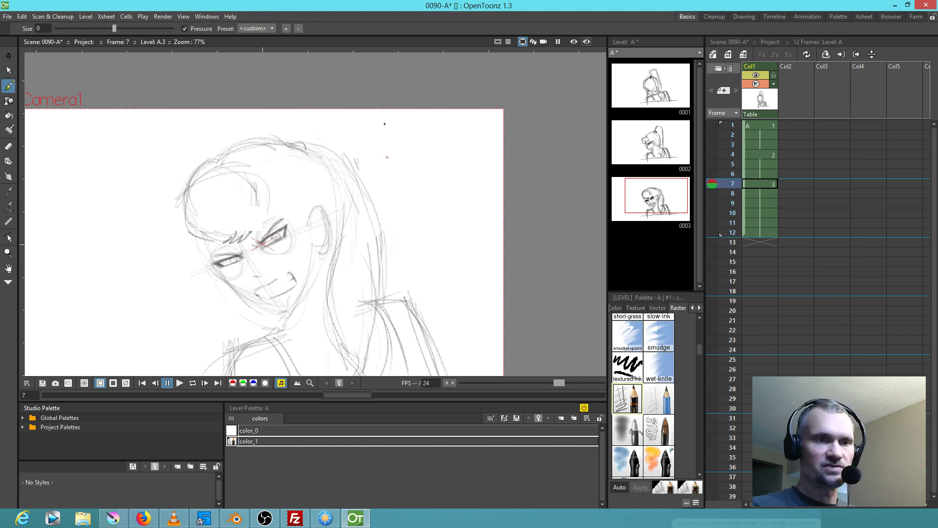
Strengthen the top-of-head contour in drawing 0003 and draw the ponytail rising from the crown and falling behind the head
drag(224, 155, 292, 139)
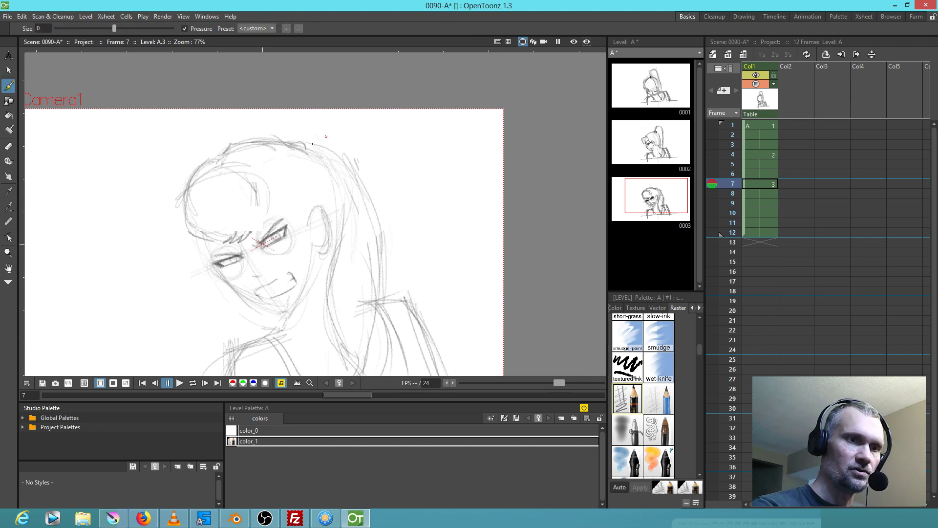
key(.)
mouse_move(291, 143)
mouse_down()
mouse_move(314, 91)
mouse_move(326, 90)
mouse_move(371, 192)
mouse_move(362, 147)
mouse_move(373, 242)
mouse_move(352, 262)
mouse_up()
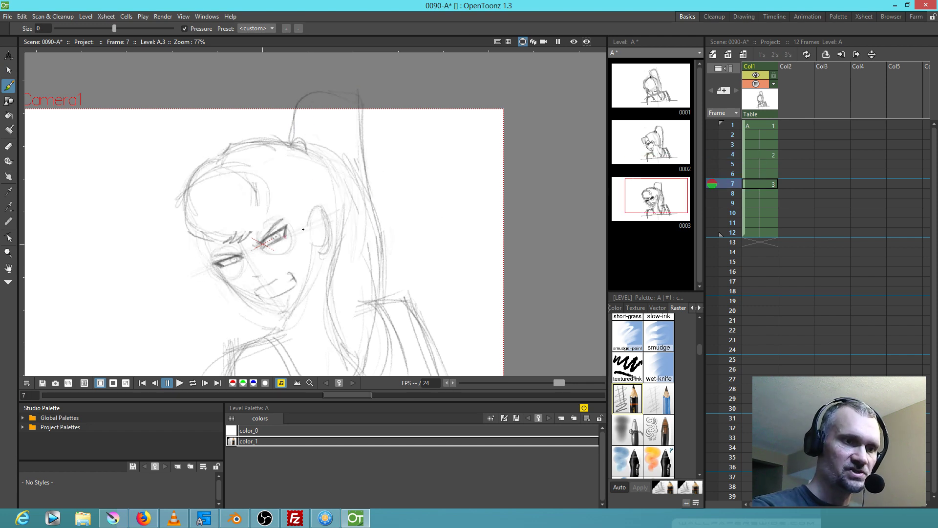
Darken the jawline in drawing 0003 from the far cheek around the chin up to the ear
scroll(302, 263, up, 5)
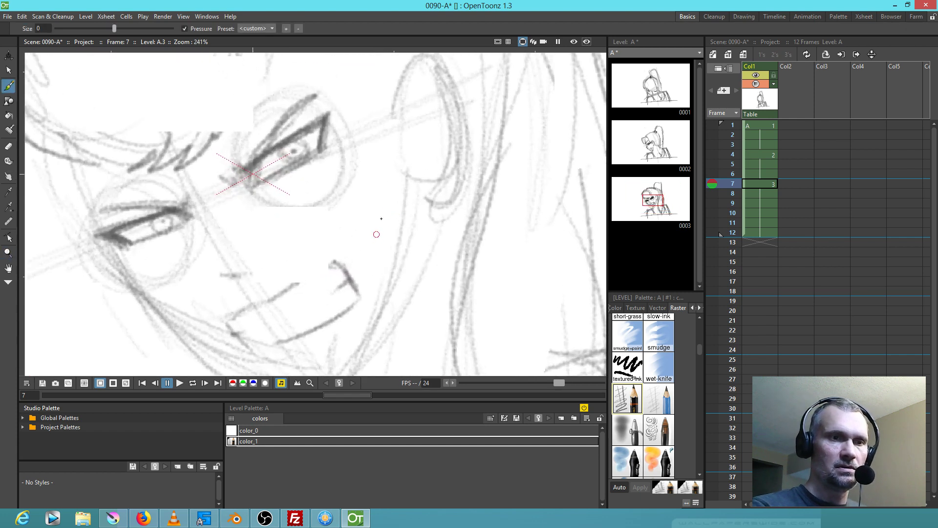
mouse_move(152, 218)
mouse_down()
mouse_move(194, 281)
mouse_move(328, 323)
mouse_move(427, 191)
mouse_up()
drag(424, 125, 439, 195)
mouse_move(432, 120)
mouse_down()
mouse_move(437, 135)
mouse_move(400, 239)
mouse_move(347, 319)
mouse_move(250, 304)
mouse_up()
drag(441, 276, 458, 302)
scroll(450, 201, down, 5)
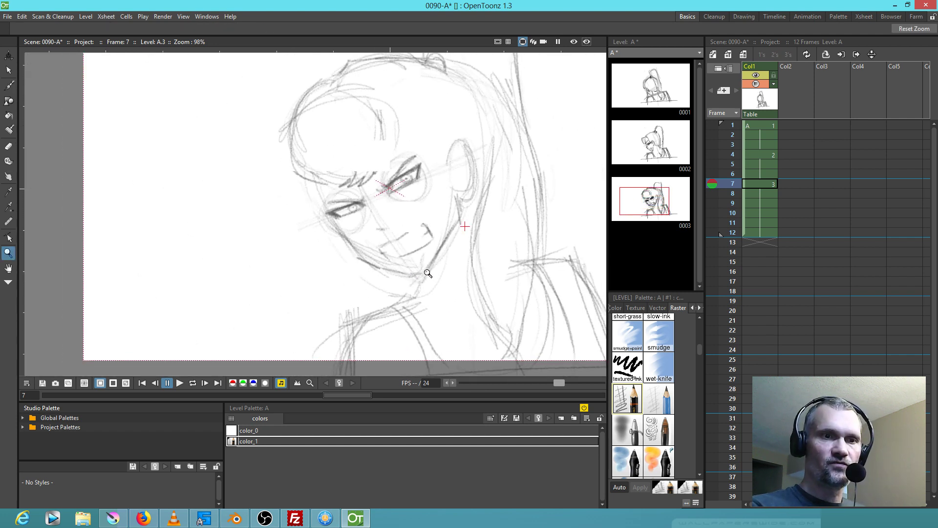
Draw the curved hairline between the fringe and the ear in drawing 0003, and flip through the three drawings to check it
key(s)
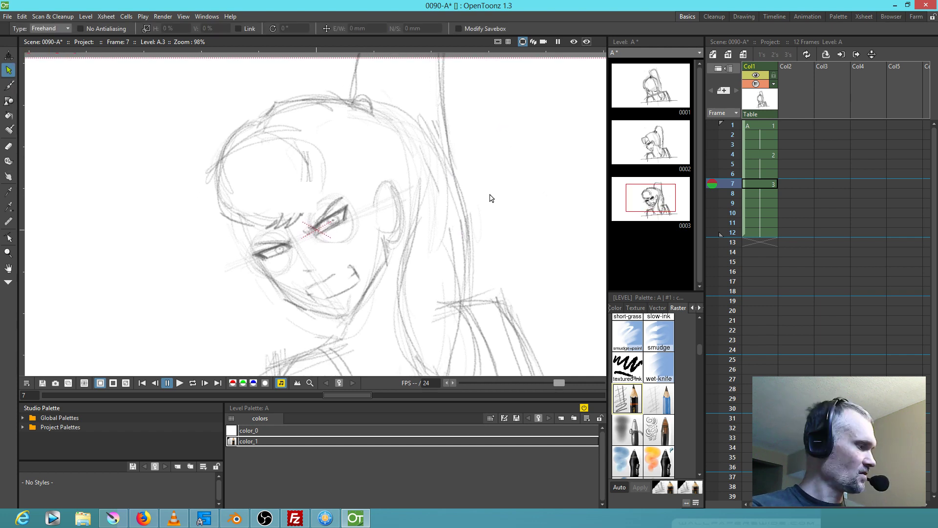
scroll(491, 200, down, 1)
key(b)
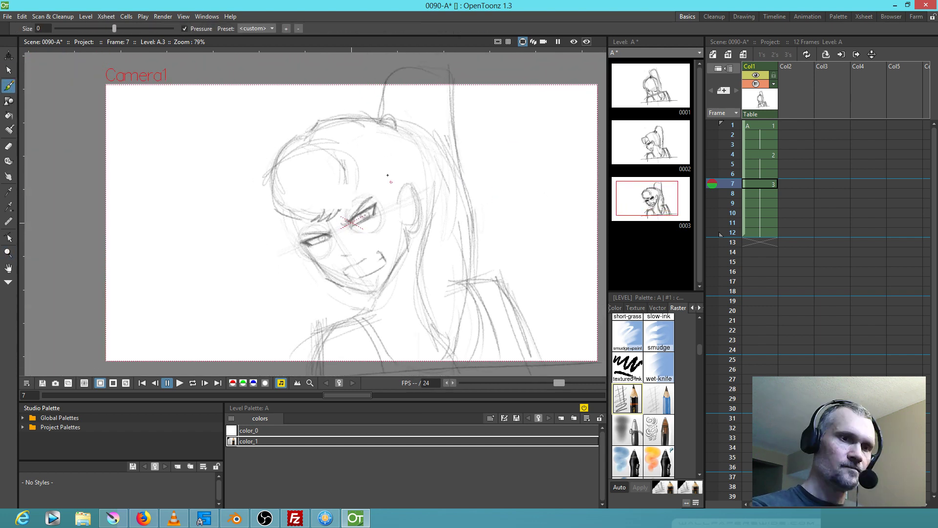
drag(365, 165, 394, 195)
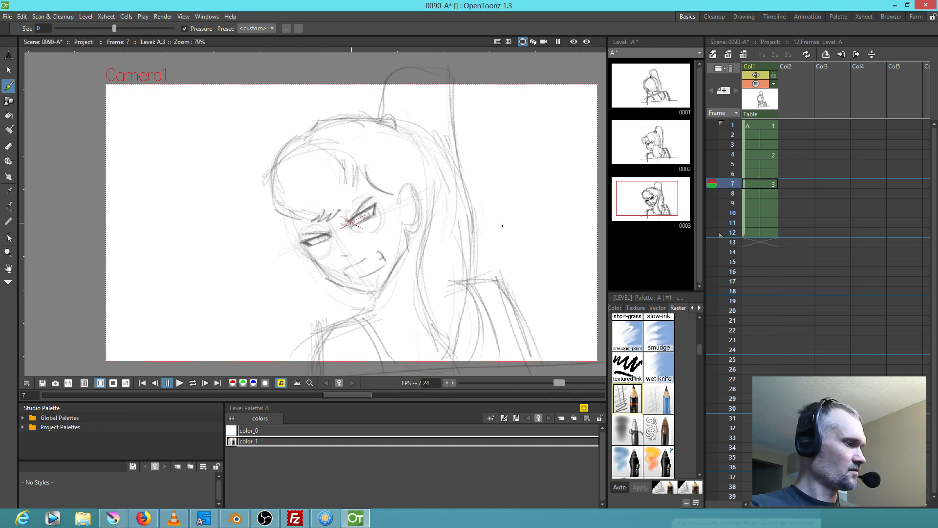
key(comma)
key(comma)
key(period)
key(period)
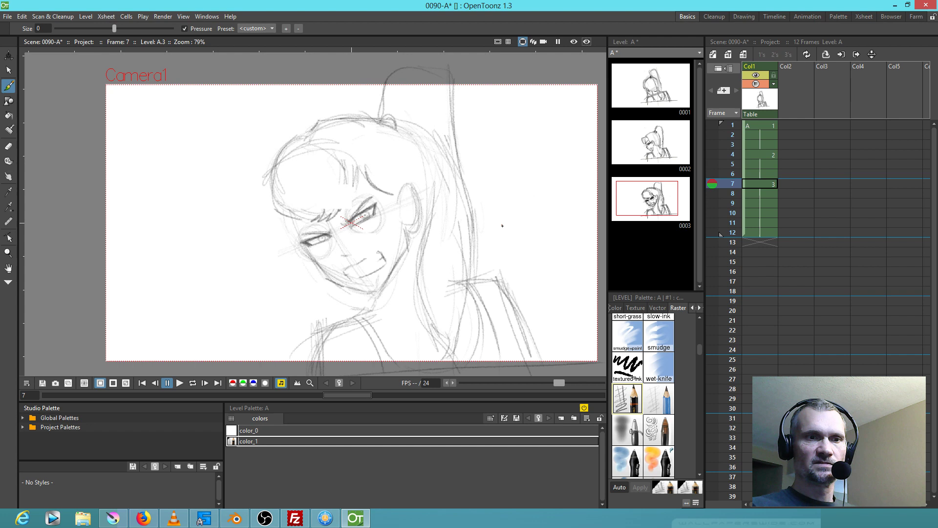
Select the head in drawing 0003 with a freehand selection, narrow it slightly from the face side, and return to the brush
key(s)
mouse_move(404, 135)
mouse_down()
mouse_move(370, 112)
mouse_move(259, 127)
mouse_move(256, 232)
mouse_move(282, 286)
mouse_move(365, 304)
mouse_move(402, 277)
mouse_move(427, 209)
mouse_move(406, 129)
mouse_up()
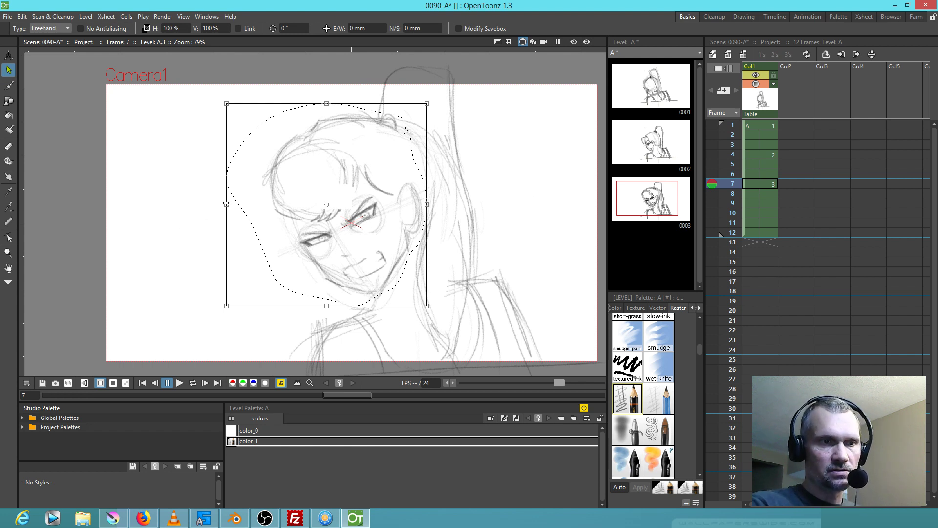
drag(228, 205, 234, 206)
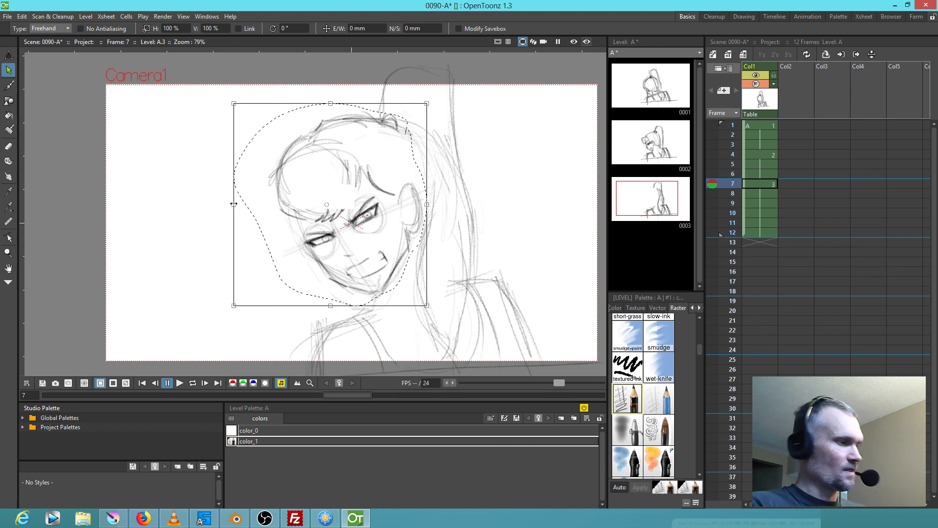
click(459, 194)
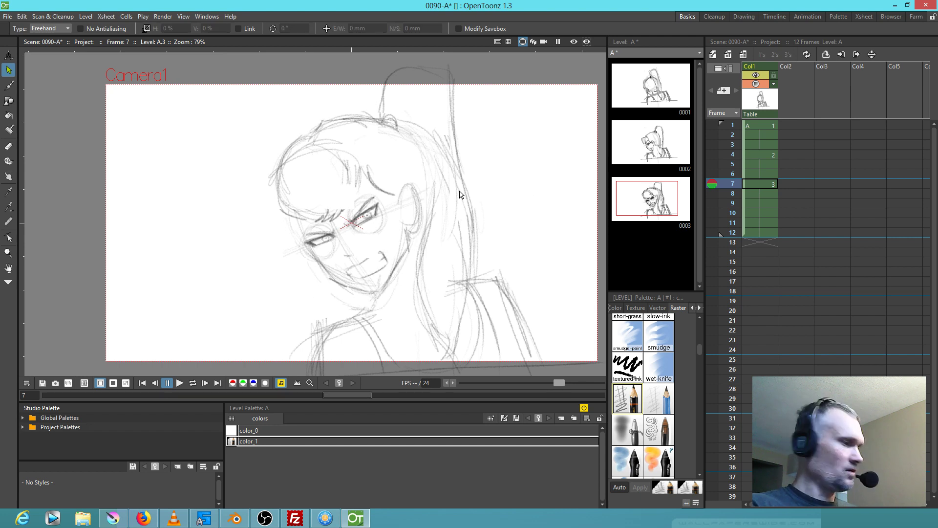
key(b)
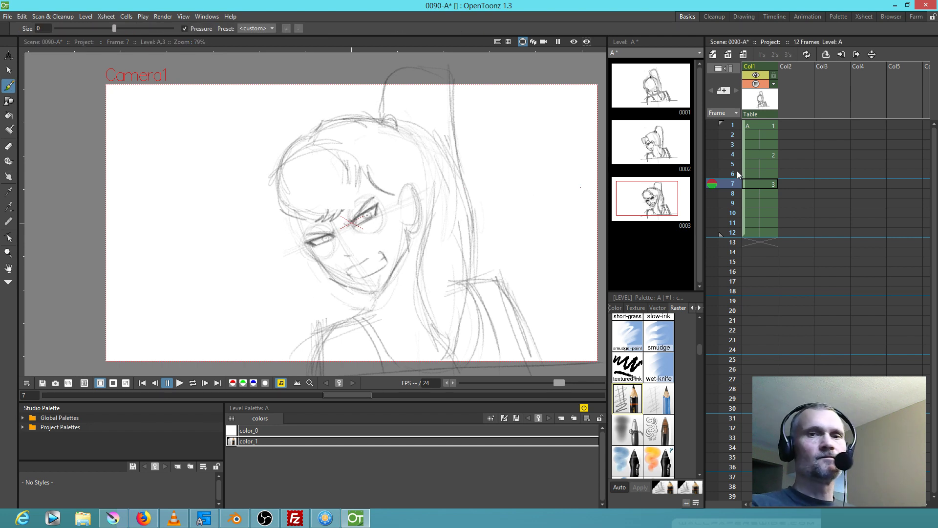
Go to drawing 0002 and save the scene together with its drawing level
click(755, 154)
click(7, 17)
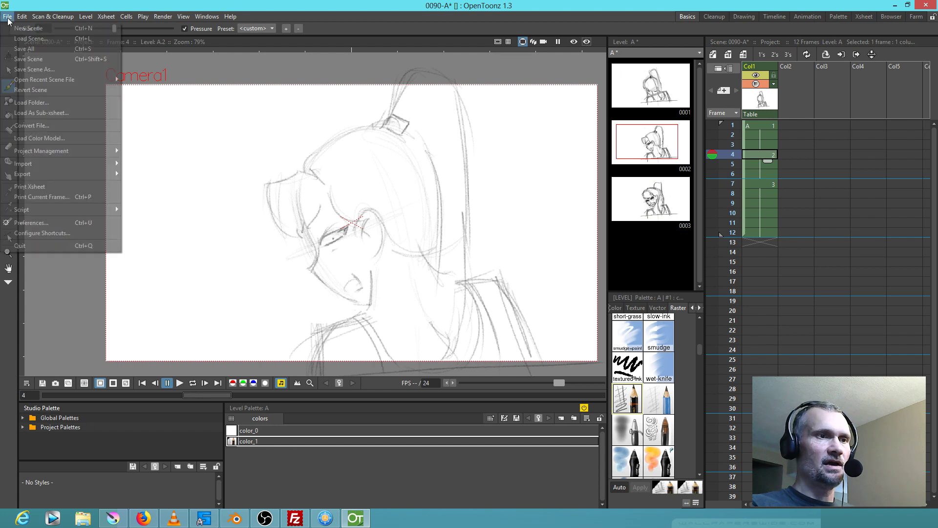
click(12, 56)
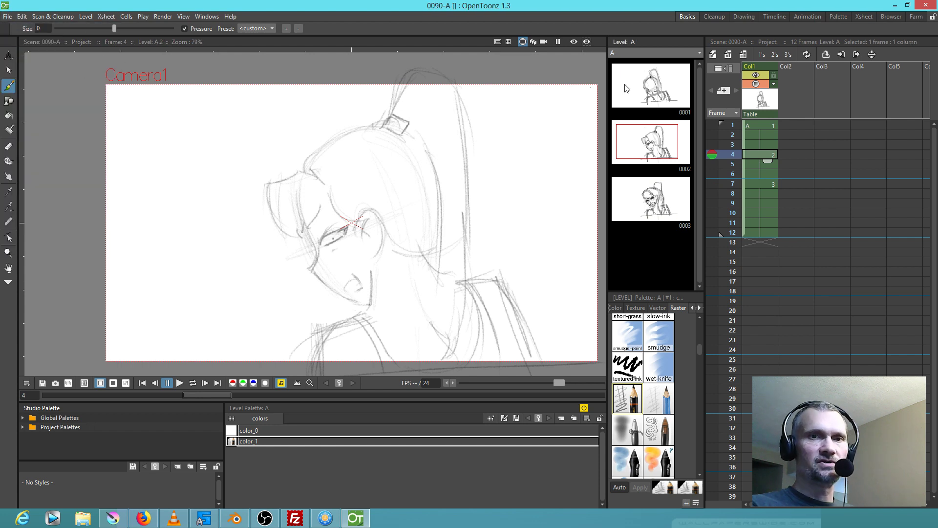
Flip between the rough drawings and play the head turn in a loop to check the motion
click(645, 82)
key(period)
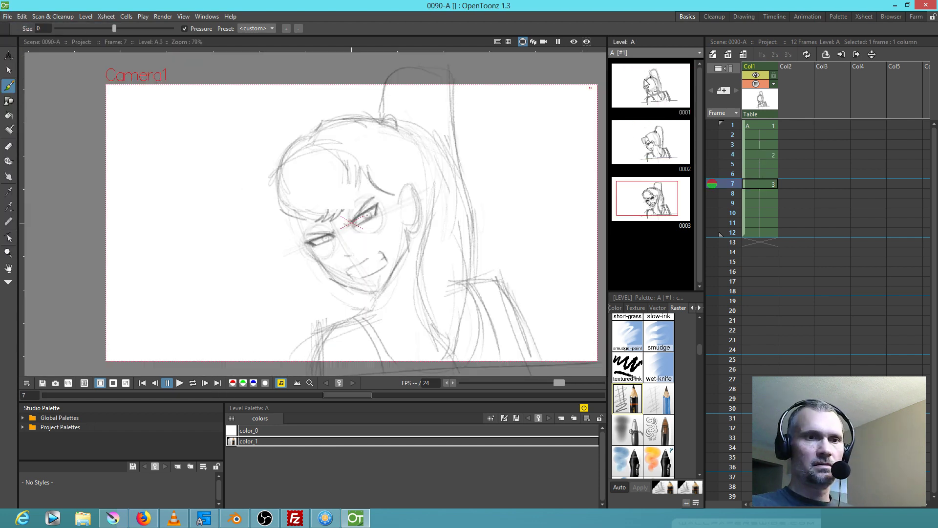
key(comma)
key(comma)
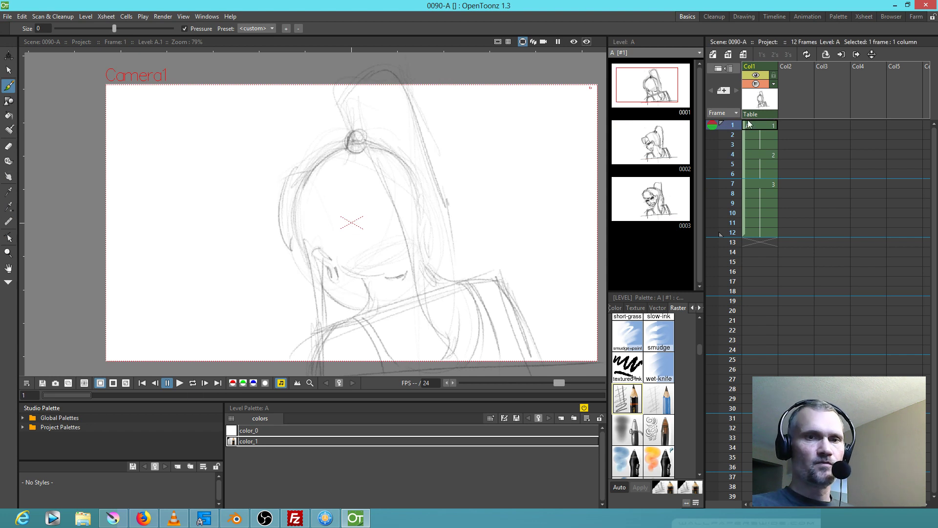
key(p)
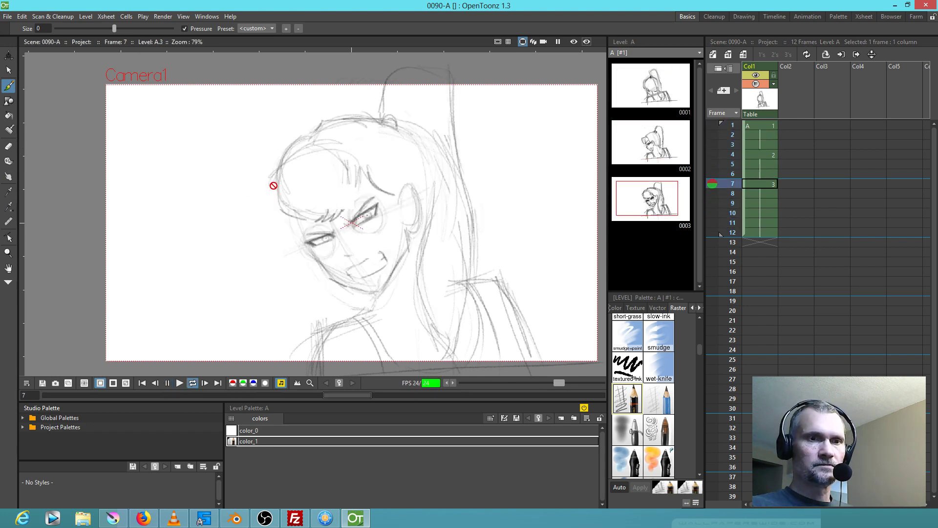
scroll(274, 210, down, 1)
scroll(275, 209, down, 1)
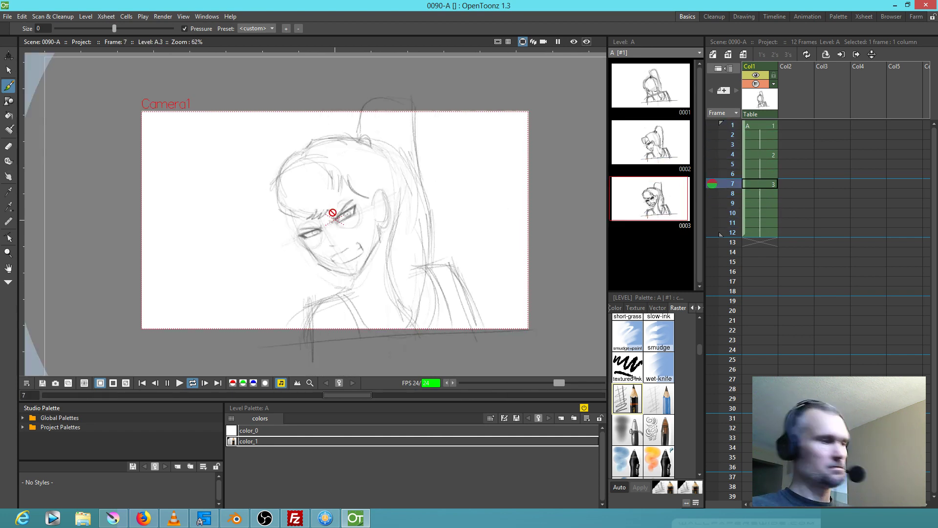
key(p)
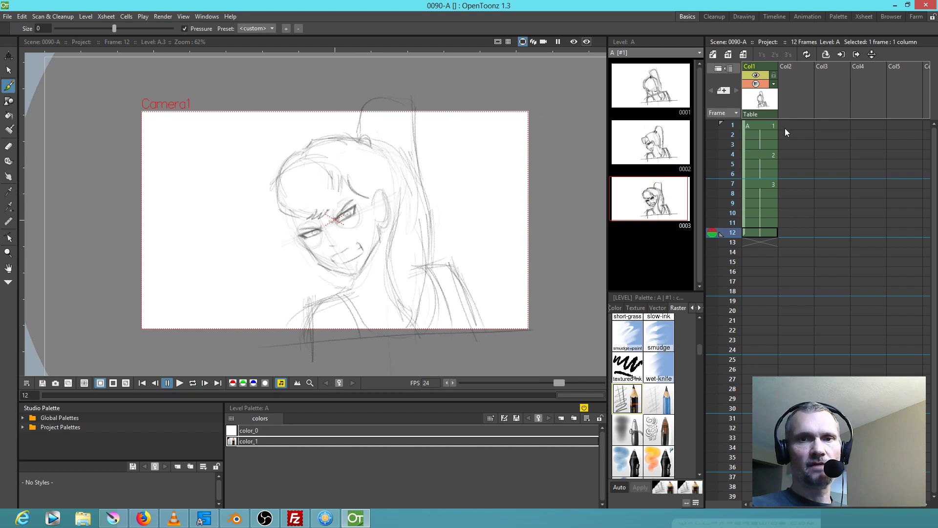
Save everything and start a new drawing level at frame 1 of Col2 with a brush dot
click(7, 17)
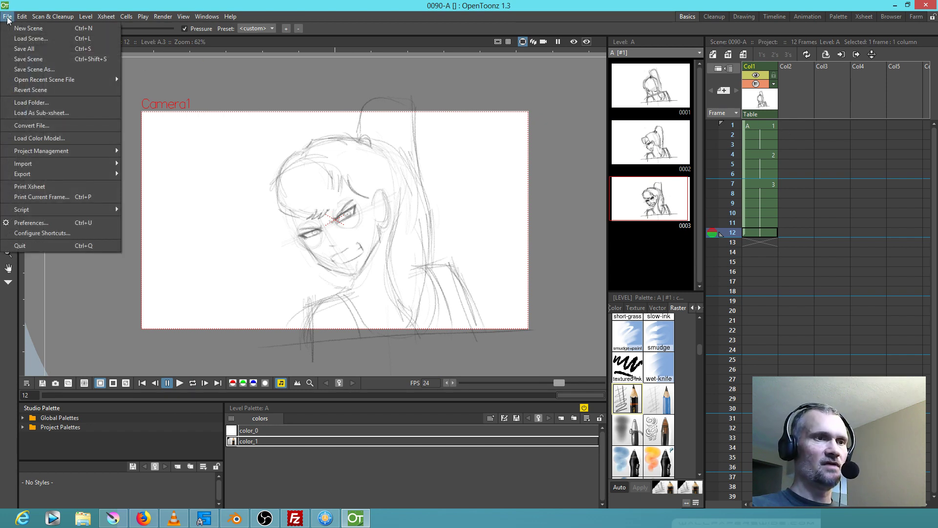
click(10, 48)
click(800, 125)
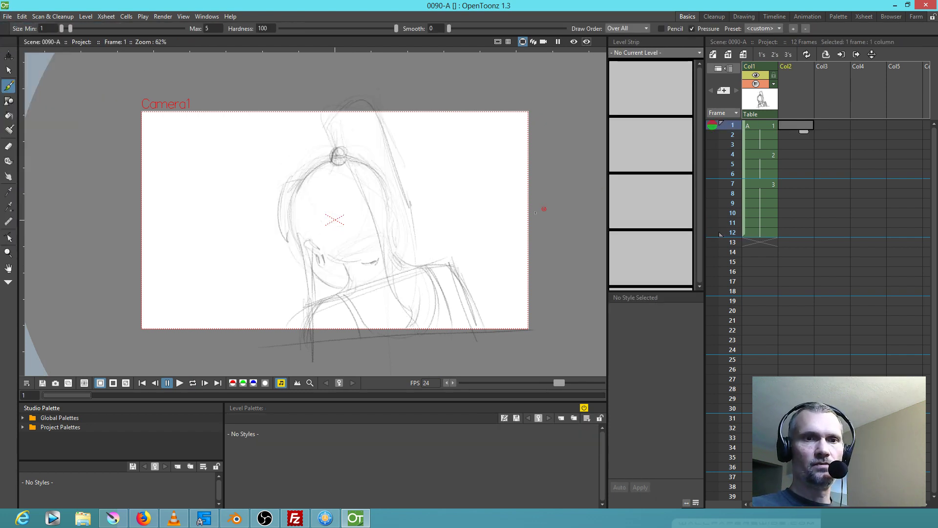
click(516, 218)
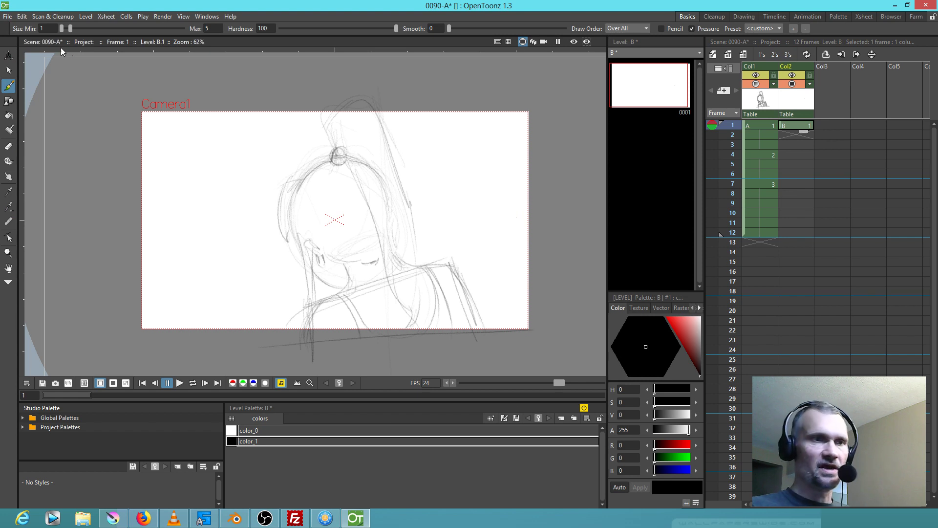
Set the brush to minimum size 2, maximum 6, hardness 50 and smoothing 15, and extend the Col2 drawing to frame 12
click(49, 28)
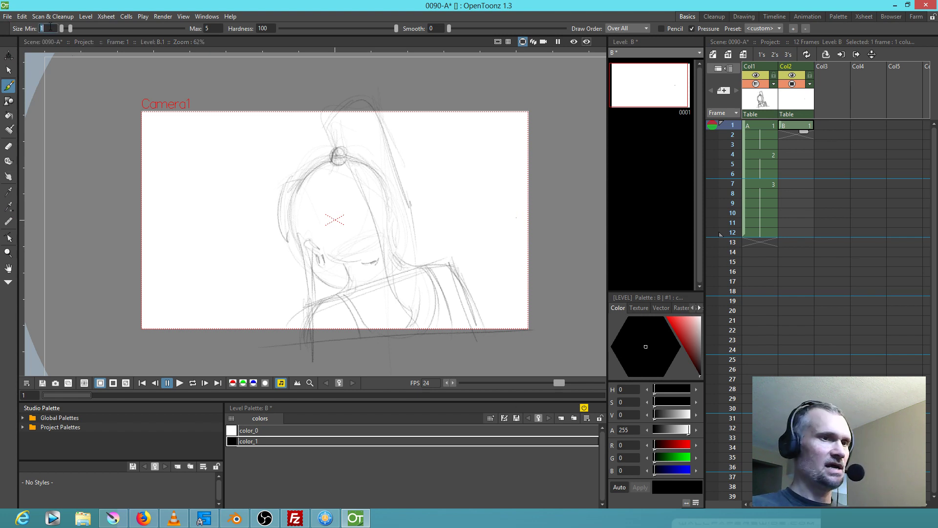
click(213, 28)
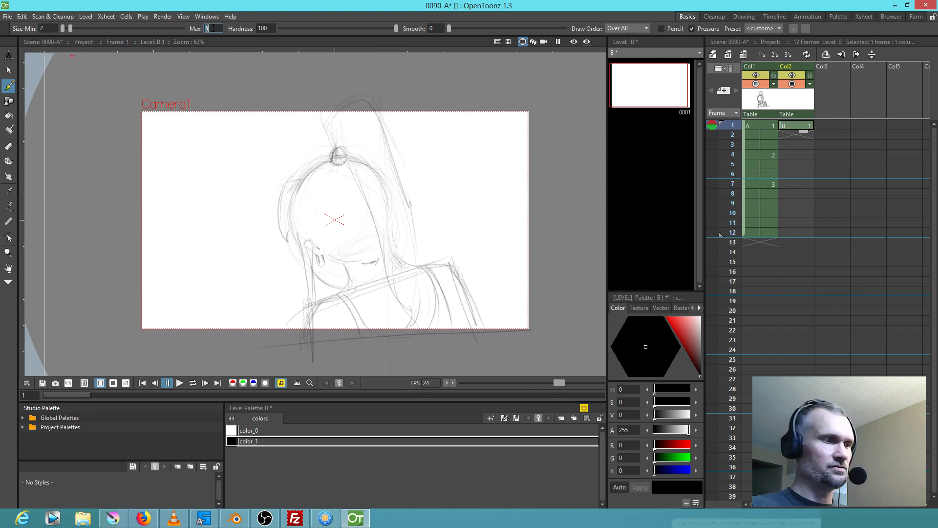
text(6)
click(268, 28)
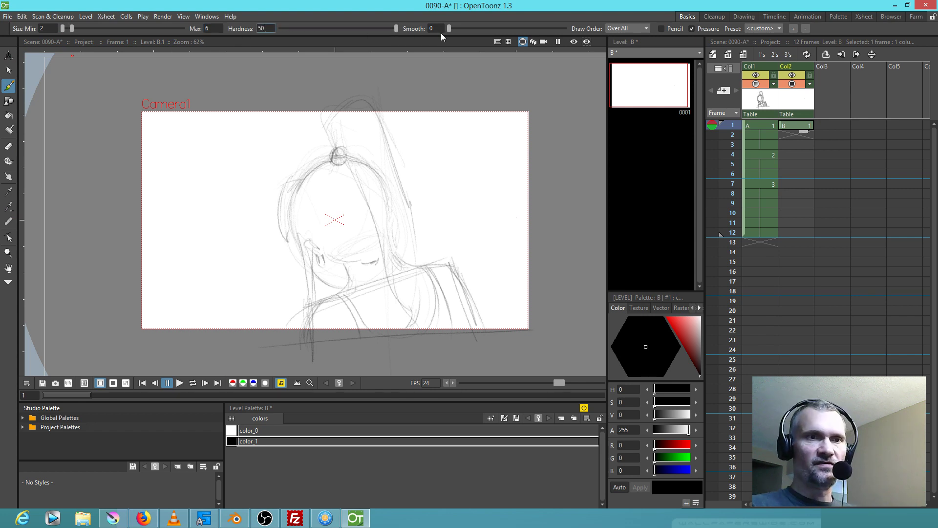
click(440, 28)
key(Return)
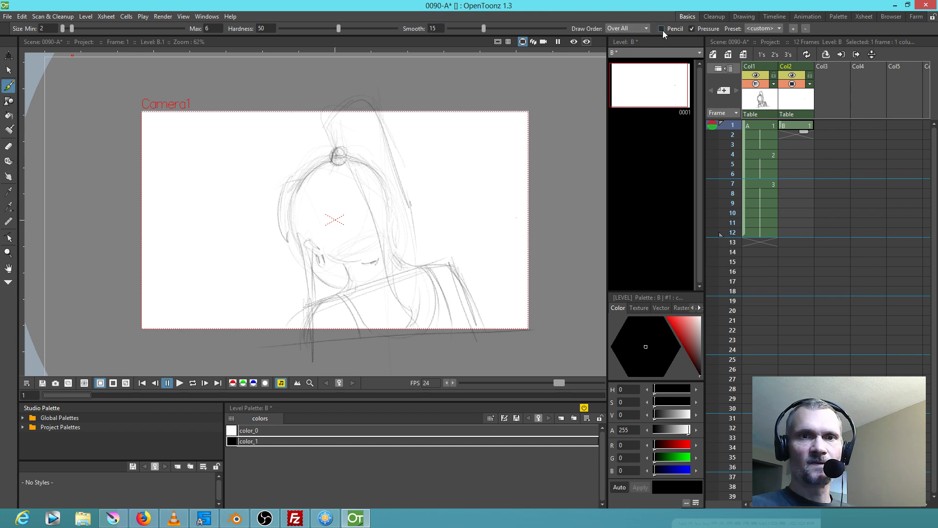
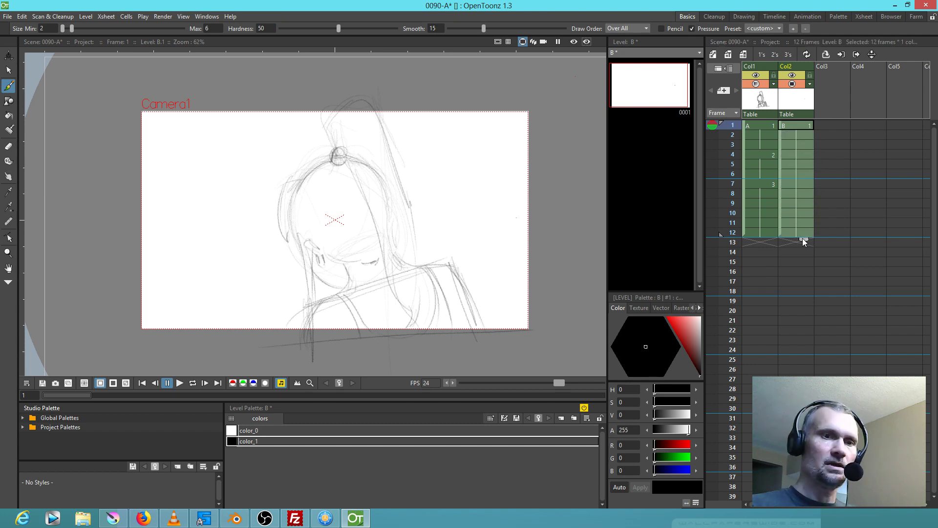
Ink the neck, shoulder and outer arm on the ear side over the rough, continuing below the camera frame, plus the inner arm line
mouse_move(392, 285)
mouse_down()
mouse_move(376, 265)
mouse_move(410, 224)
mouse_up()
key(shift+space)
drag(456, 264, 500, 207)
mouse_move(333, 169)
mouse_down()
mouse_move(330, 205)
mouse_move(313, 232)
mouse_up()
key(ctrl+z)
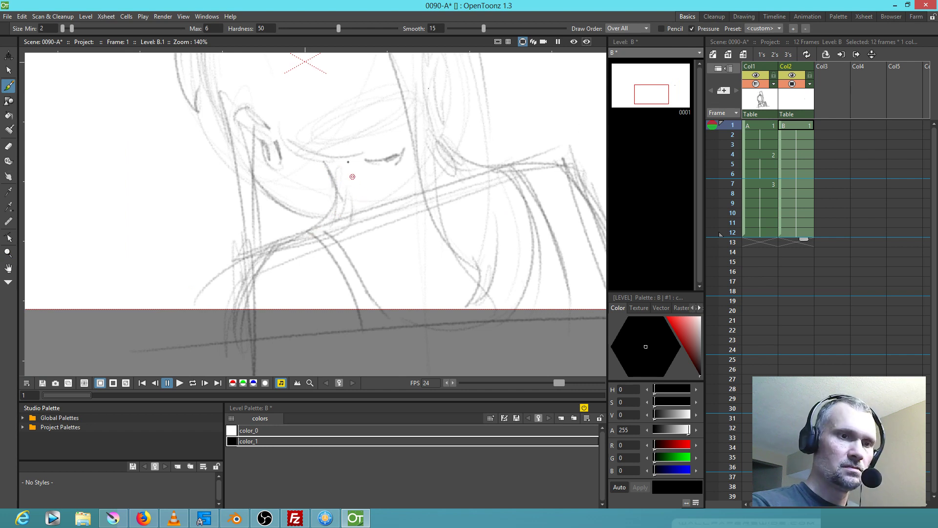
mouse_move(325, 167)
mouse_down()
mouse_move(324, 223)
mouse_move(260, 246)
mouse_move(222, 275)
mouse_move(203, 344)
mouse_up()
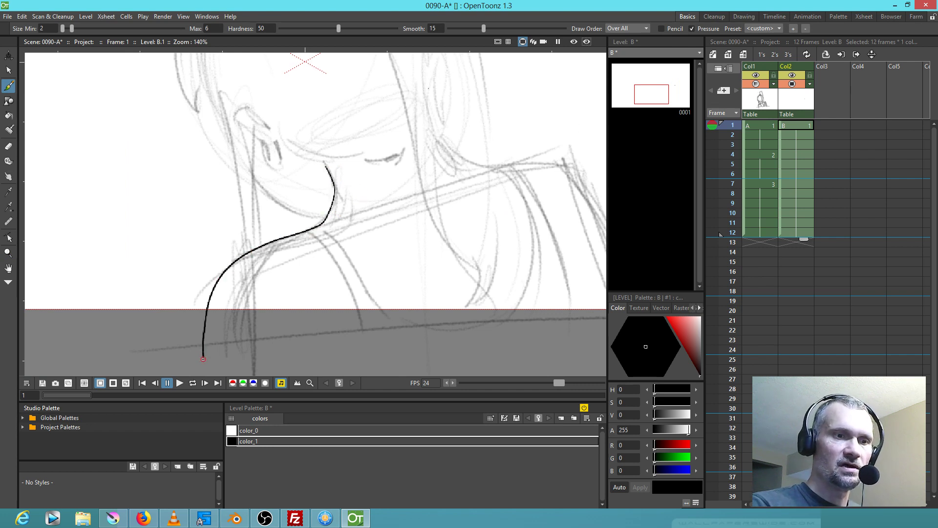
mouse_move(204, 342)
mouse_down()
mouse_move(179, 277)
mouse_move(166, 355)
mouse_up()
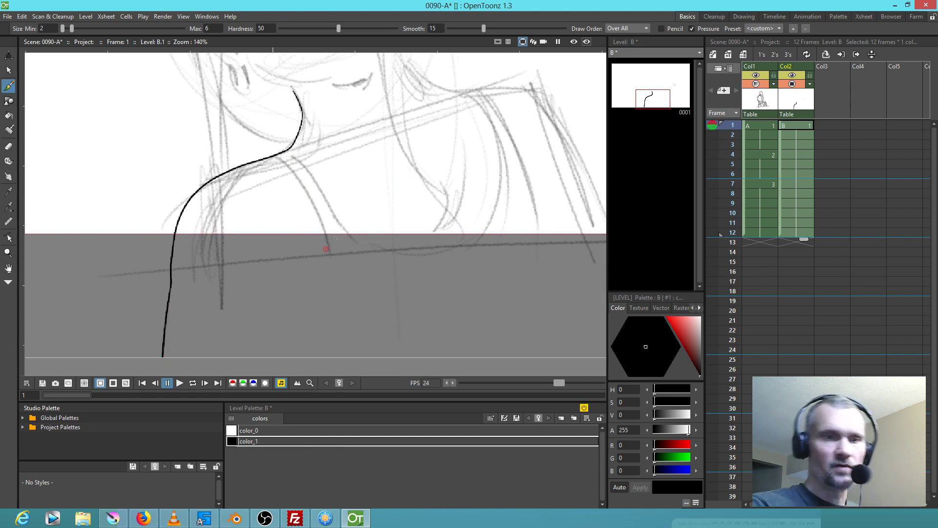
drag(277, 263, 259, 357)
drag(372, 259, 354, 323)
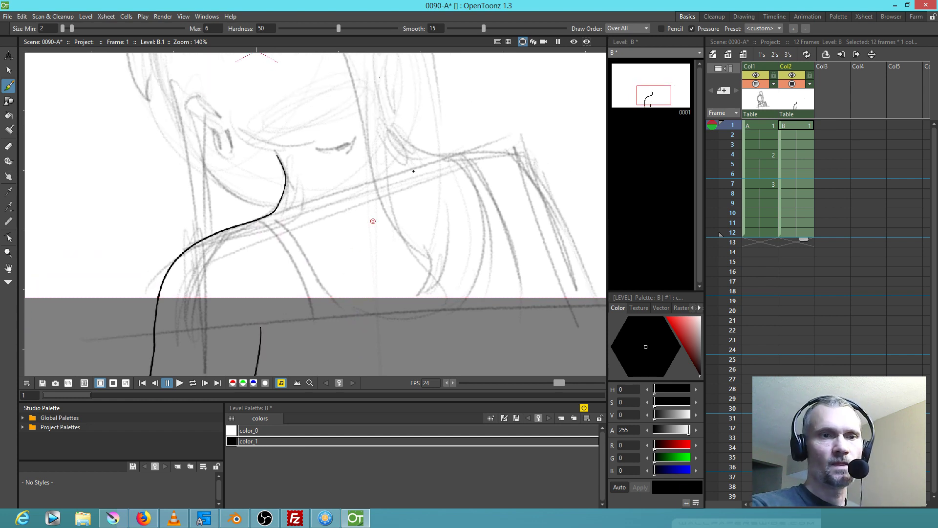
Ink the opposite shoulder from the neck curve over the shoulder and down the outer arm past the camera frame
mouse_move(398, 141)
mouse_down()
mouse_move(425, 157)
mouse_move(496, 161)
mouse_move(535, 184)
mouse_move(567, 233)
mouse_up()
drag(585, 286, 596, 375)
drag(577, 268, 517, 175)
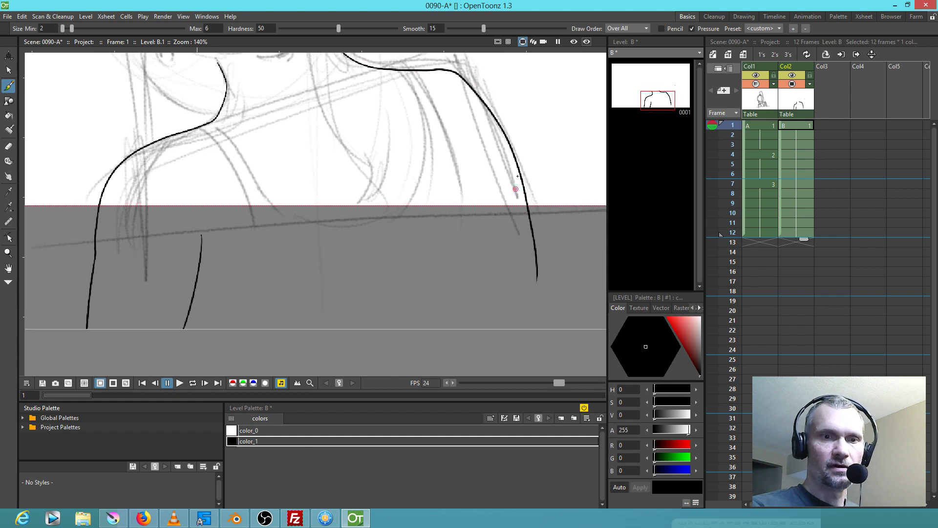
drag(543, 349, 542, 339)
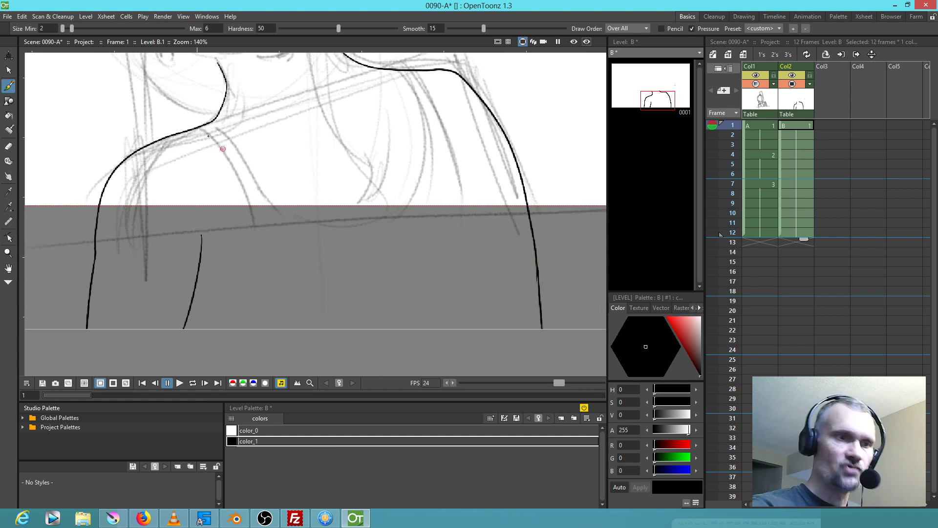
Ink the top's two shoulder straps, scooped neckline and armholes, plus the inner line of the arm opposite the ear
mouse_move(196, 130)
mouse_down()
mouse_move(239, 254)
mouse_move(235, 329)
mouse_up()
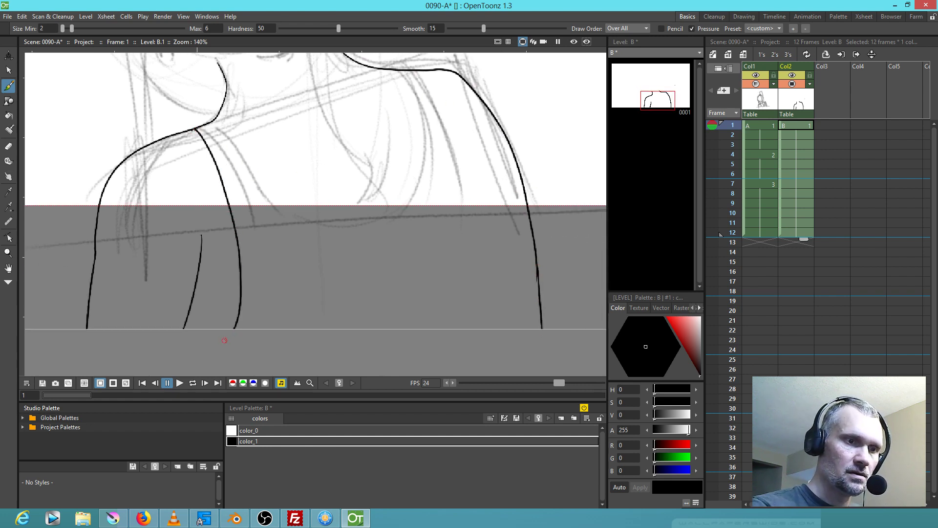
mouse_move(206, 126)
mouse_down()
mouse_move(281, 240)
mouse_move(319, 259)
mouse_move(367, 262)
mouse_move(406, 241)
mouse_move(431, 153)
mouse_move(399, 72)
mouse_move(433, 109)
mouse_move(467, 226)
mouse_move(499, 273)
mouse_up()
drag(501, 321, 500, 328)
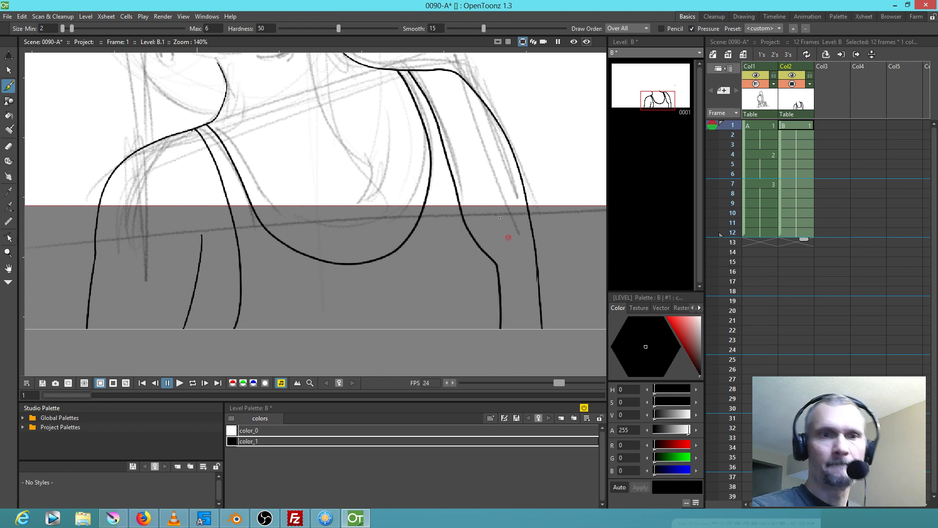
drag(486, 187, 497, 264)
Touch up the upper ends of both neck lines and erase the curve joining the neck to the shoulder under the ponytail
mouse_move(437, 276)
mouse_down()
mouse_move(427, 280)
mouse_move(461, 335)
mouse_up()
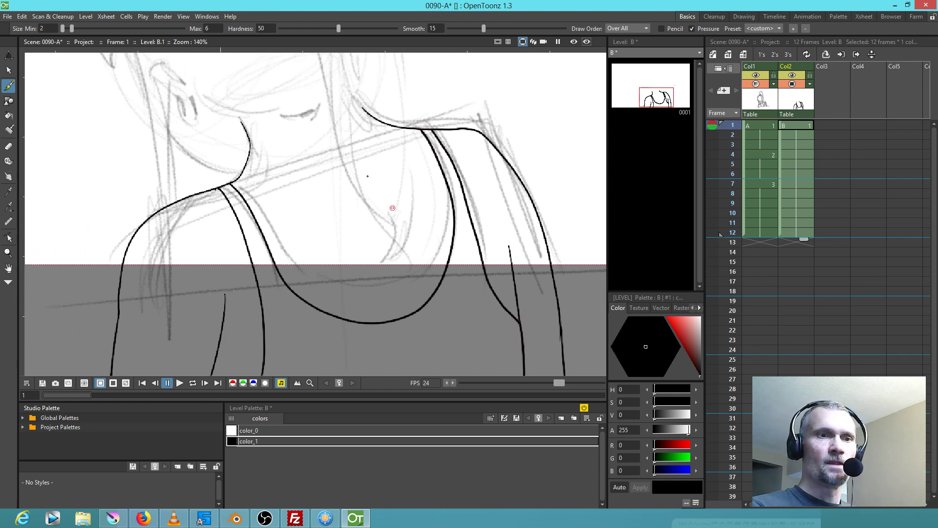
drag(355, 92, 365, 113)
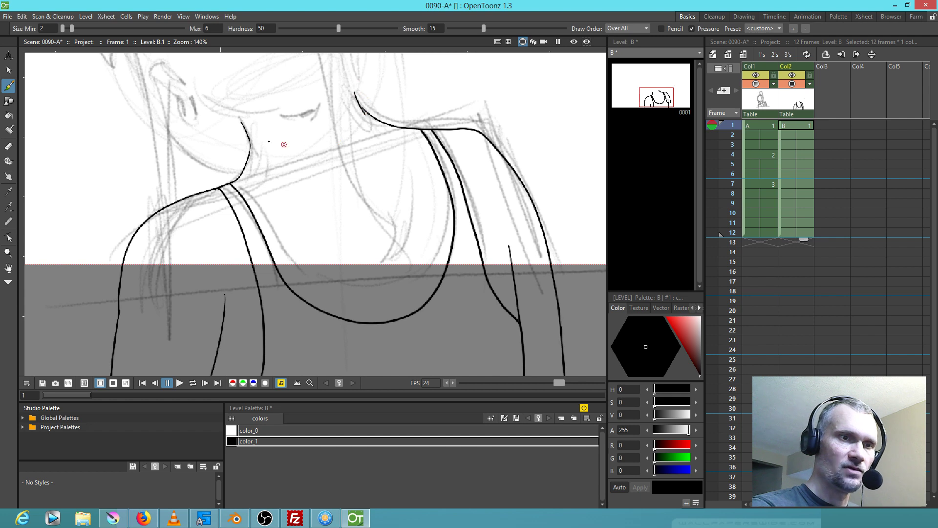
drag(241, 123, 246, 134)
drag(436, 190, 448, 310)
drag(405, 274, 429, 285)
key(a)
mouse_move(392, 222)
mouse_down()
mouse_move(418, 253)
mouse_move(443, 257)
mouse_up()
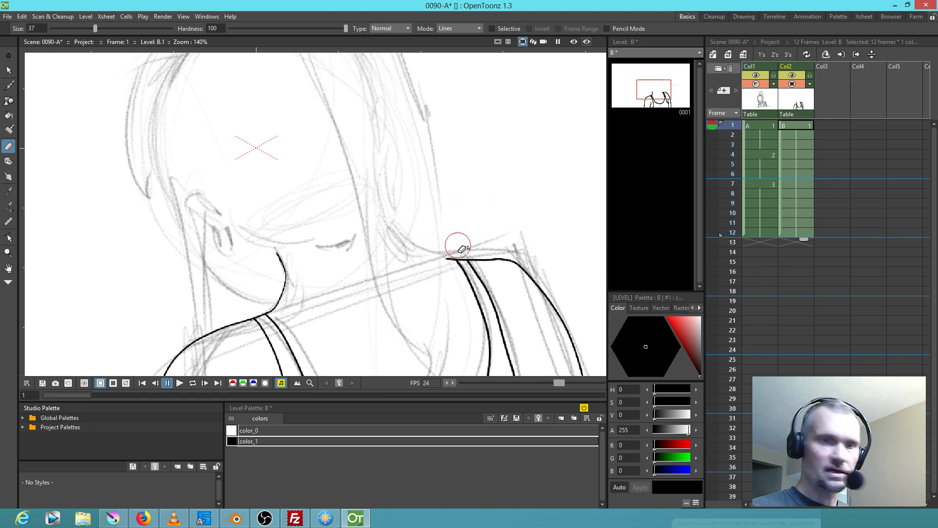
key(b)
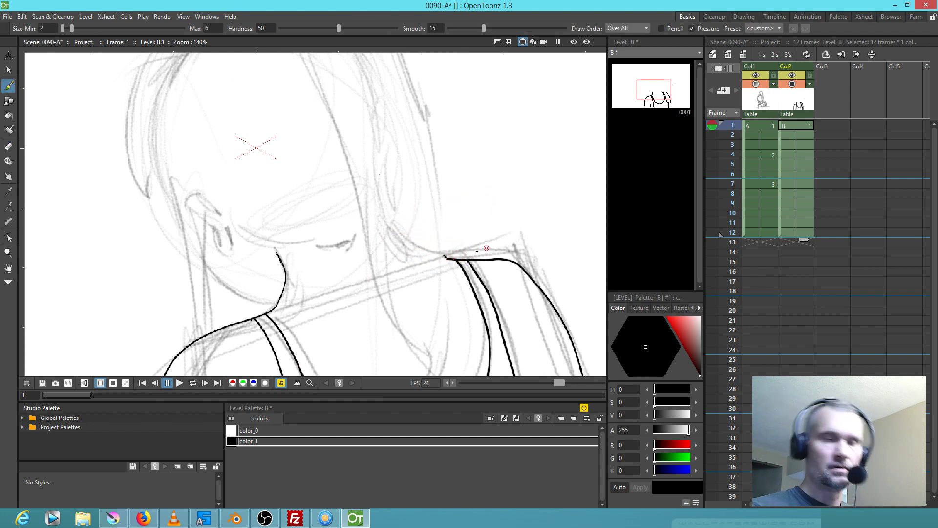
Ink the ear outline and its inner fold over the rough in drawing 0001 of the new level
drag(487, 248, 539, 250)
mouse_move(258, 200)
mouse_down()
mouse_move(241, 198)
mouse_move(268, 247)
mouse_move(287, 249)
mouse_up()
drag(272, 215, 284, 250)
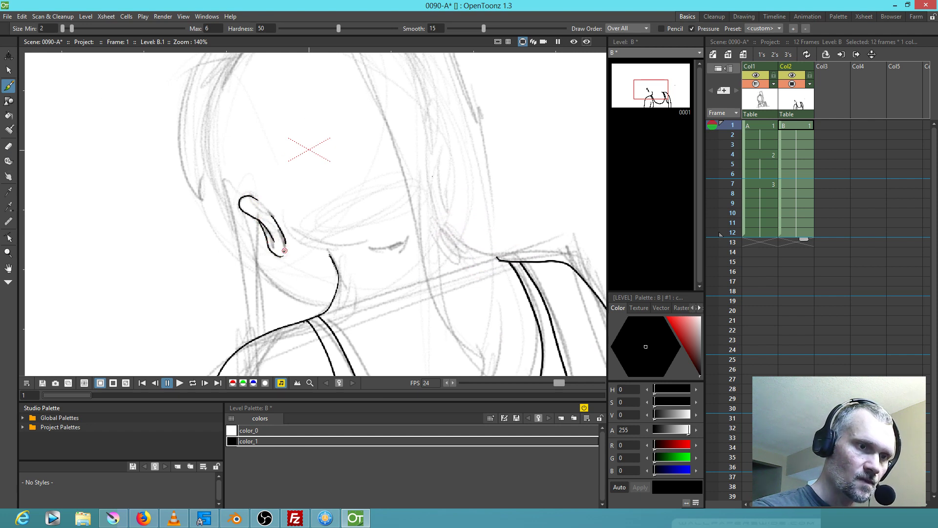
Ink the hairline from the ear across the nape and both edges of the long hair strand hanging beside the ear
drag(381, 250, 391, 280)
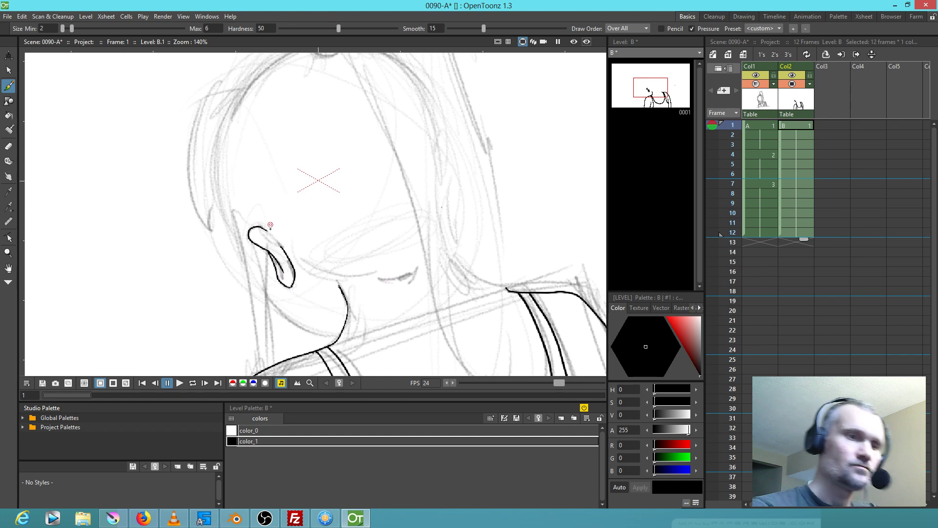
mouse_move(266, 229)
mouse_down()
mouse_move(326, 275)
mouse_move(428, 274)
mouse_up()
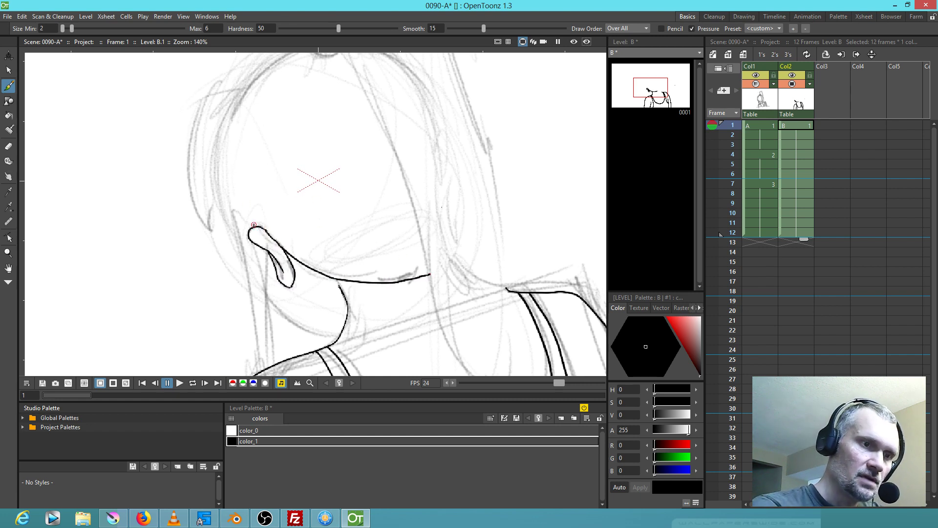
drag(235, 206, 262, 372)
drag(260, 248, 276, 364)
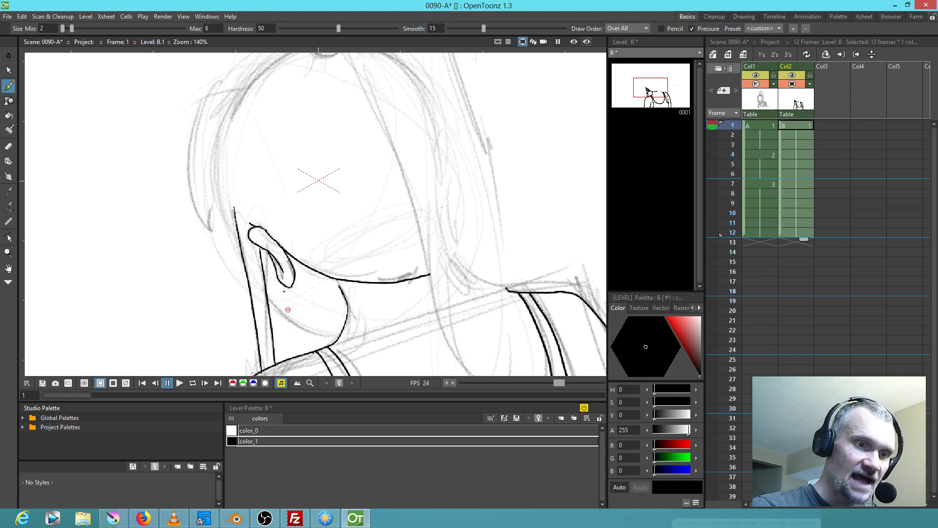
Ink the jaw line below the ear and the side fringe with its inner hairline and jagged tip
mouse_move(269, 298)
mouse_down()
mouse_move(308, 328)
mouse_move(340, 336)
mouse_up()
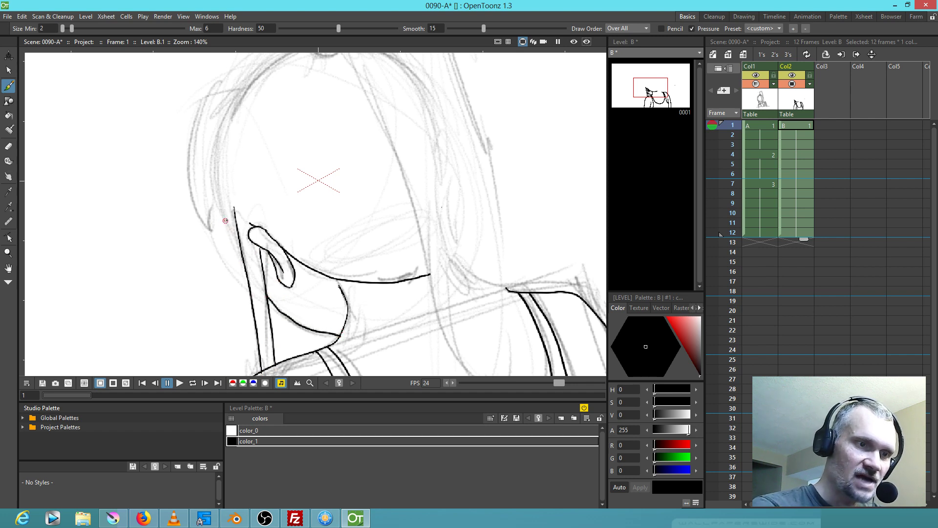
mouse_move(238, 231)
mouse_down()
mouse_move(219, 208)
mouse_move(215, 158)
mouse_up()
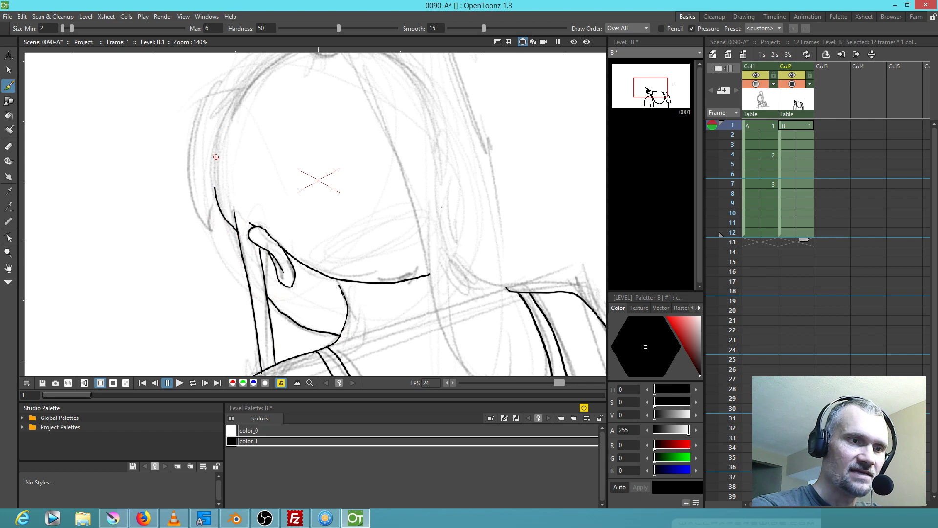
mouse_move(251, 82)
mouse_down()
mouse_move(203, 98)
mouse_move(187, 165)
mouse_move(213, 236)
mouse_up()
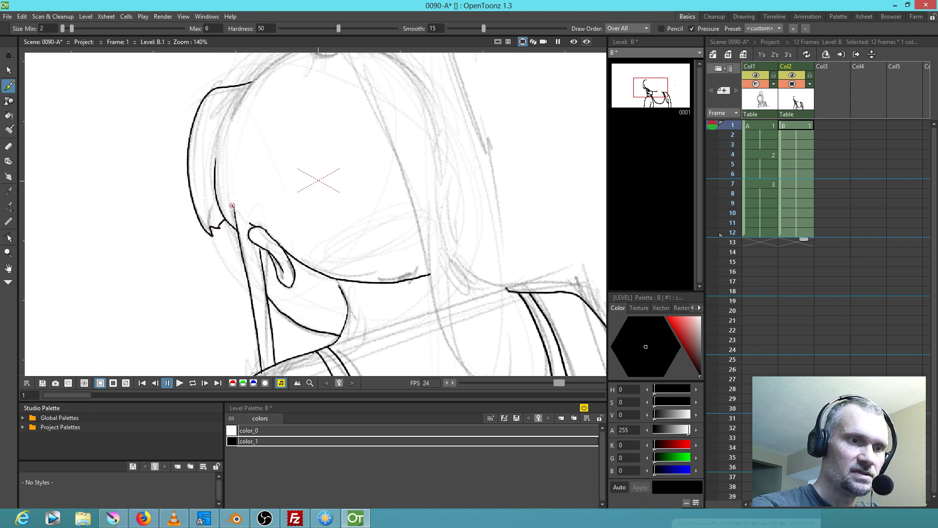
Ink the crown curve up to the hair tie and the outer outline of the ponytail down to the shoulder
drag(283, 196, 254, 314)
mouse_move(226, 223)
mouse_down()
mouse_move(298, 161)
mouse_move(306, 183)
mouse_move(326, 181)
mouse_move(325, 155)
mouse_up()
drag(399, 219, 422, 259)
mouse_move(320, 198)
mouse_down()
mouse_move(299, 121)
mouse_move(356, 80)
mouse_move(439, 87)
mouse_move(500, 310)
mouse_up()
drag(540, 269, 448, 124)
mouse_move(406, 152)
mouse_down()
mouse_move(416, 215)
mouse_move(411, 328)
mouse_move(449, 246)
mouse_move(454, 312)
mouse_move(432, 355)
mouse_move(438, 332)
mouse_move(430, 345)
mouse_move(430, 313)
mouse_move(377, 194)
mouse_move(368, 85)
mouse_move(382, 302)
mouse_up()
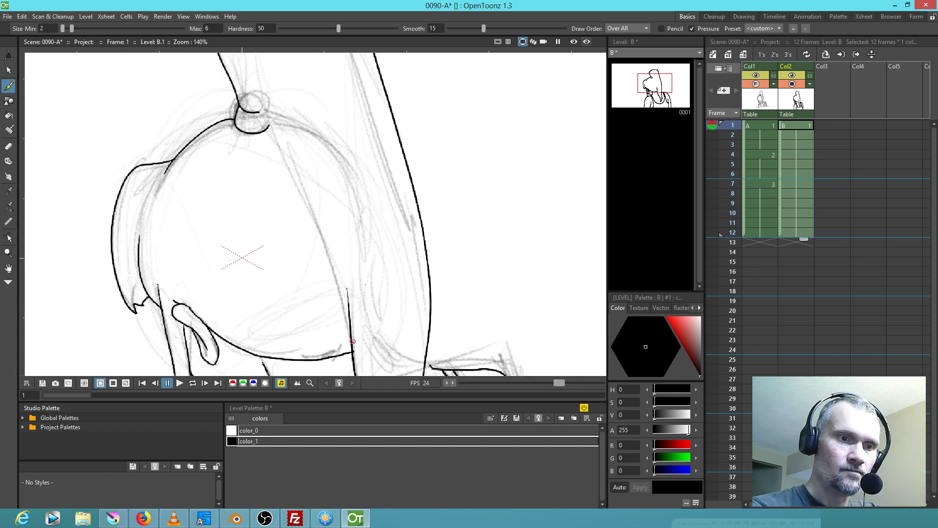
Ink the ponytail's inner edge across the head and the short fold lines around the hair tie
mouse_move(353, 353)
mouse_down()
mouse_move(291, 178)
mouse_move(284, 102)
mouse_up()
drag(319, 137, 320, 303)
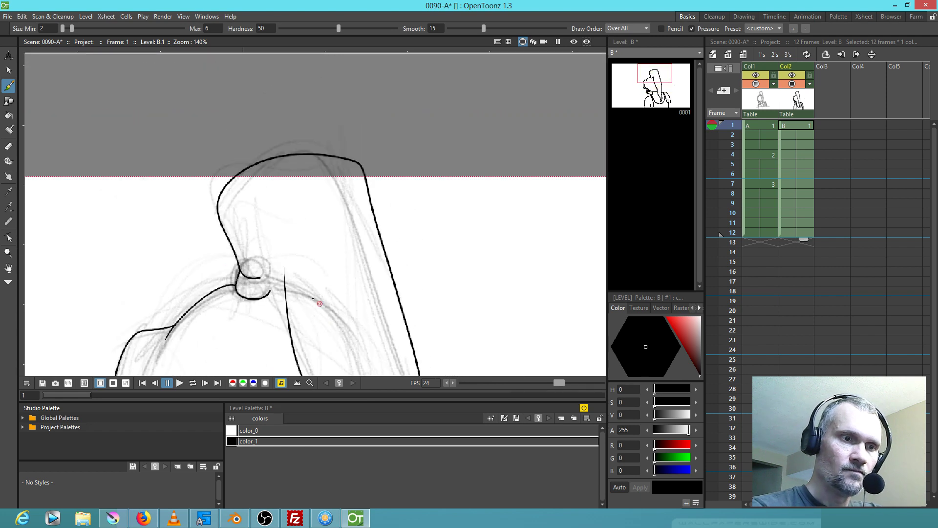
mouse_move(291, 338)
mouse_down()
mouse_move(247, 215)
mouse_move(268, 201)
mouse_move(243, 223)
mouse_up()
drag(431, 343, 443, 264)
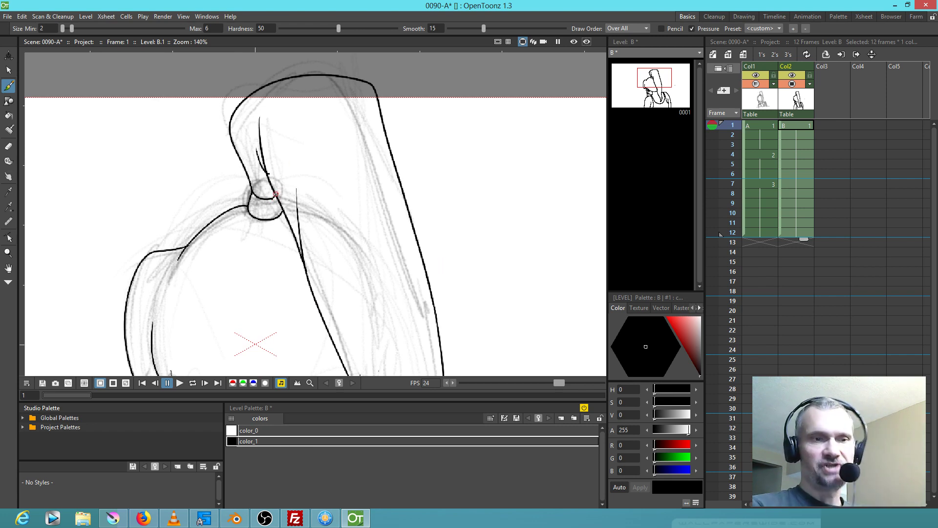
drag(443, 319, 458, 151)
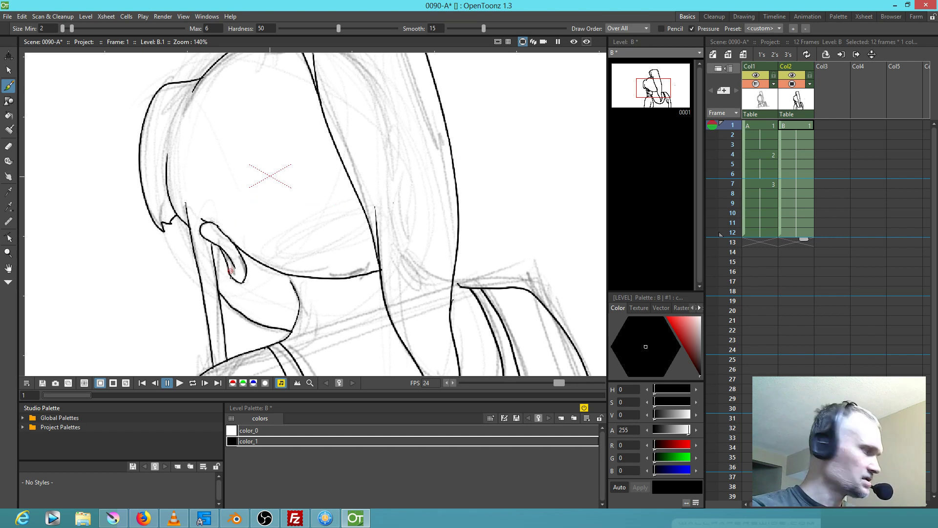
Reduce the eraser size to 11 and trim the upper tip of the neck line behind the jaw
key(a)
key(u)
key(u)
key(u)
key(u)
key(u)
key(u)
key(u)
key(u)
key(u)
key(u)
key(u)
key(u)
key(u)
key(u)
key(u)
key(u)
key(u)
key(u)
key(u)
key(u)
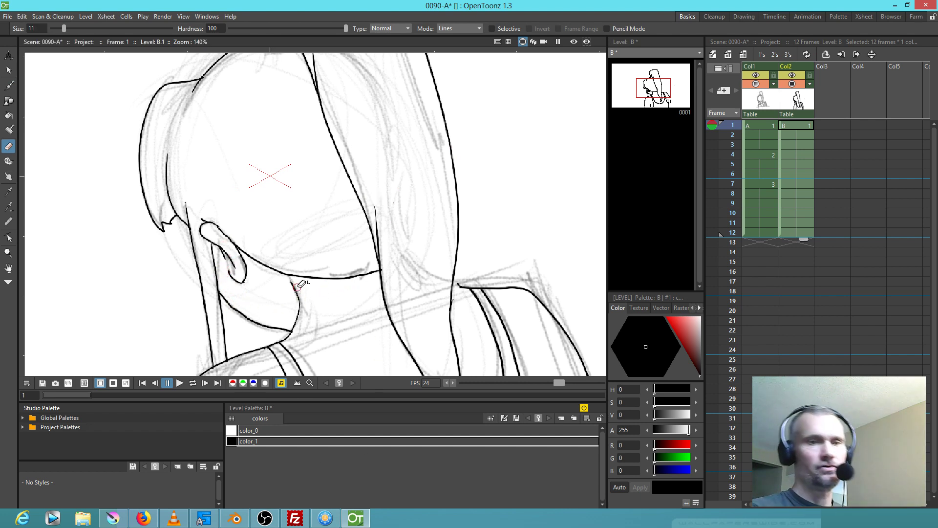
drag(293, 286, 290, 282)
drag(412, 291, 362, 257)
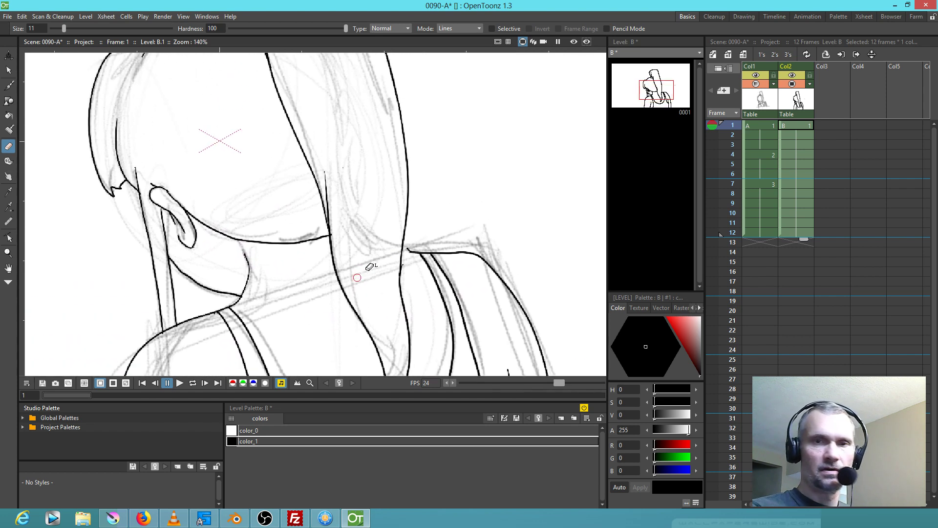
Set the opacity of rough column Col1 to 40% and compare the line art with the rough hidden and shown
click(774, 84)
drag(826, 92, 813, 95)
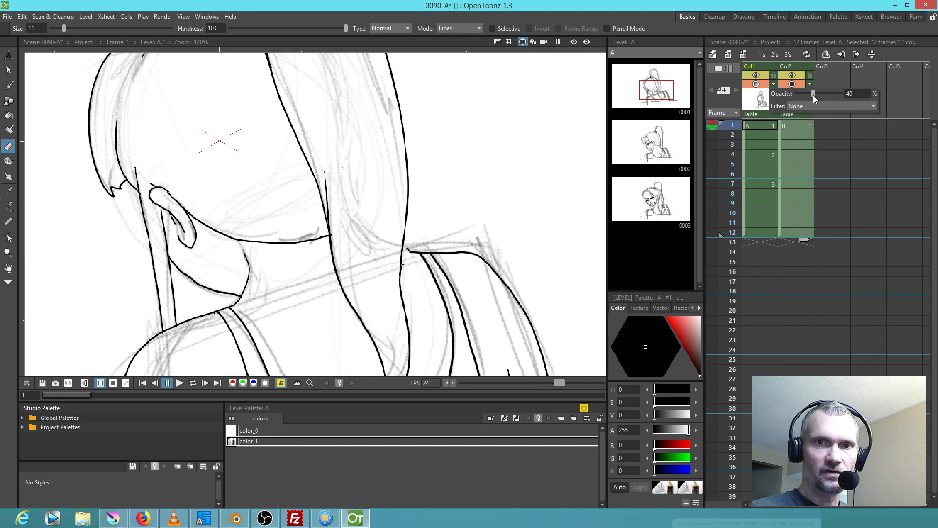
click(756, 84)
click(756, 84)
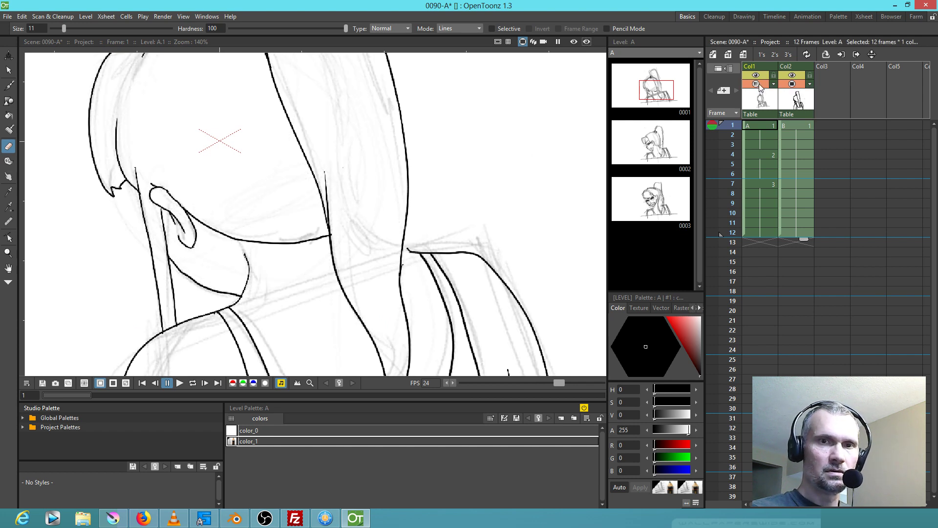
click(756, 84)
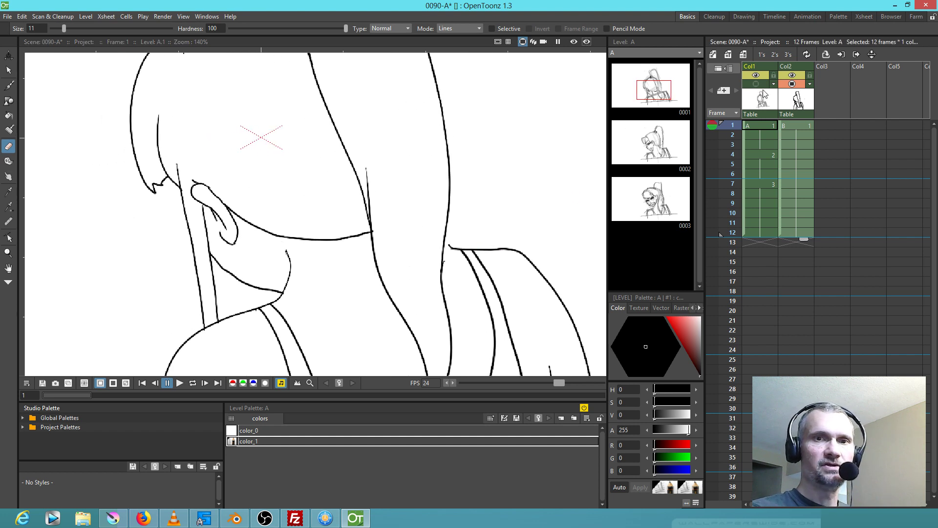
click(756, 84)
Hide rough column Col1 and check the inked drawing in frame 1 of level B for unclosed areas
mouse_move(454, 196)
mouse_down()
mouse_move(442, 238)
mouse_move(399, 293)
mouse_up()
key(shift+space)
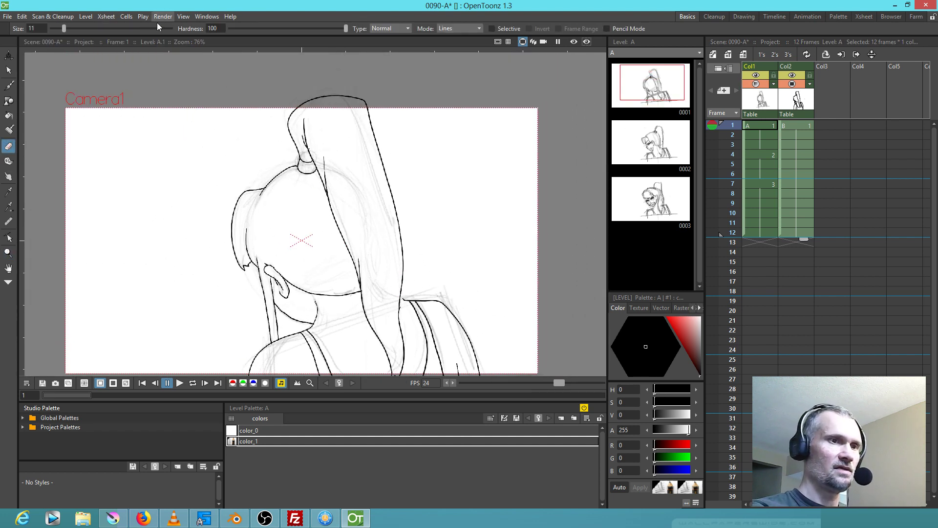
click(183, 17)
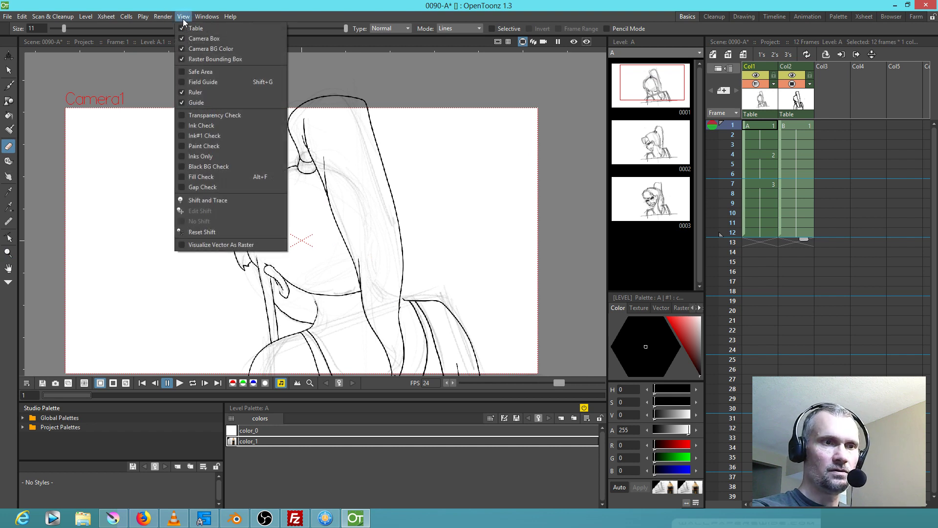
click(184, 20)
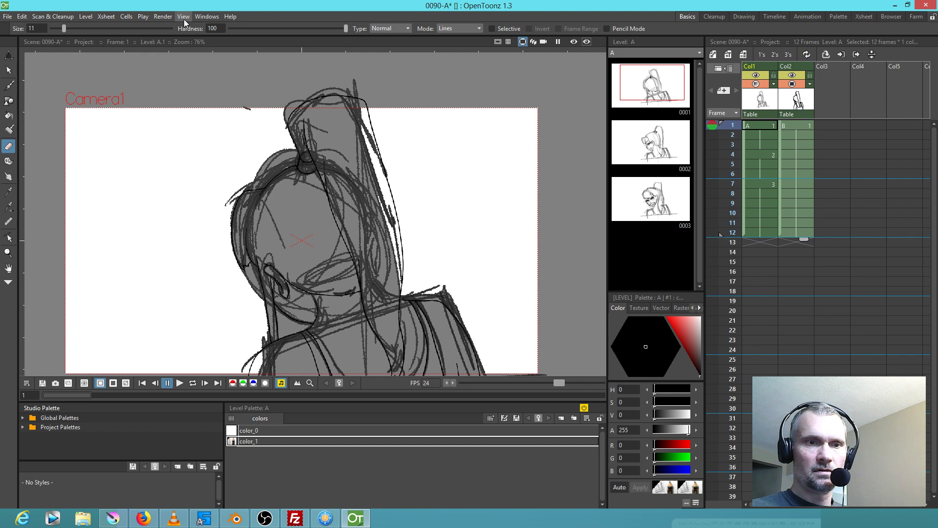
click(757, 83)
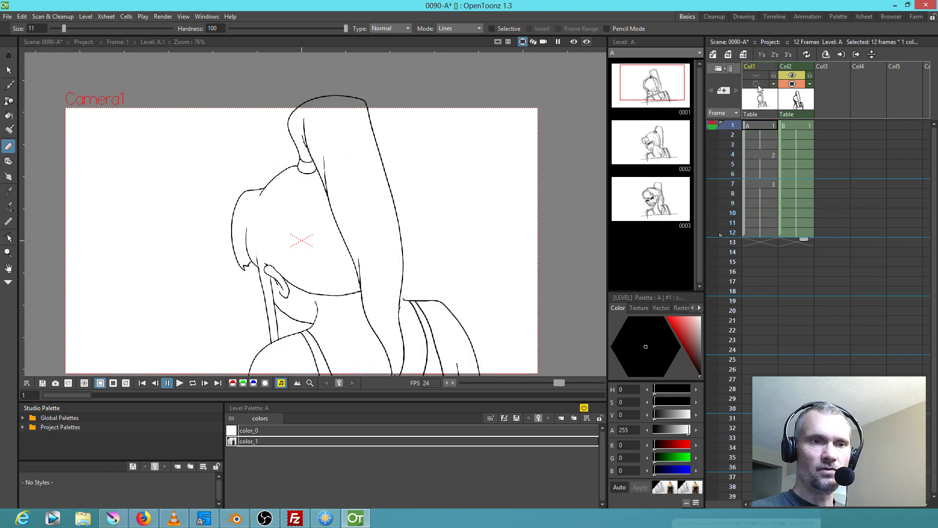
click(801, 126)
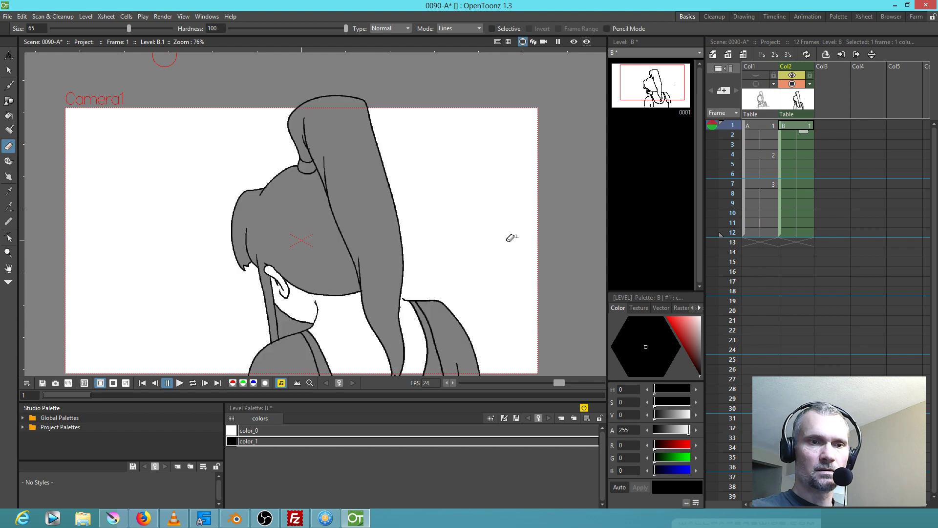
key(1)
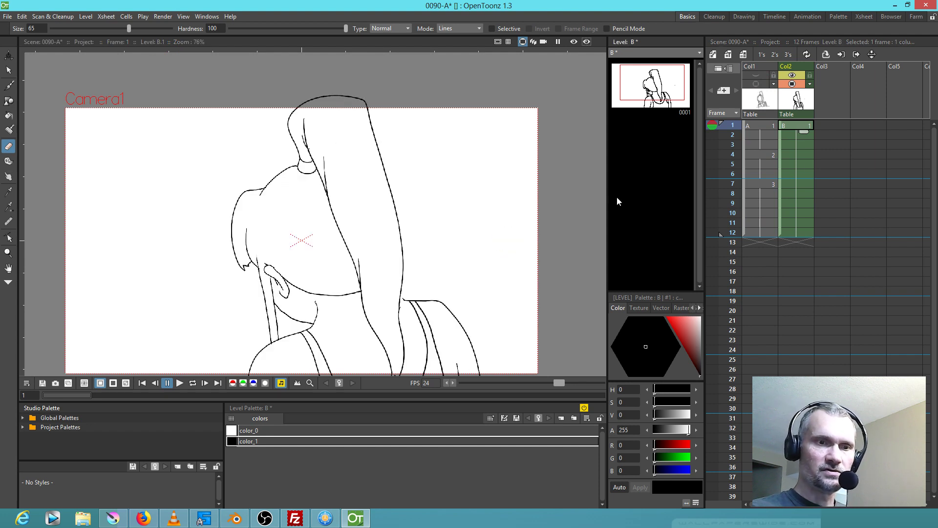
Erase the open junction of ponytail and shoulder, and redraw the ponytail edge and shoulder line so they meet above the straps
key(b)
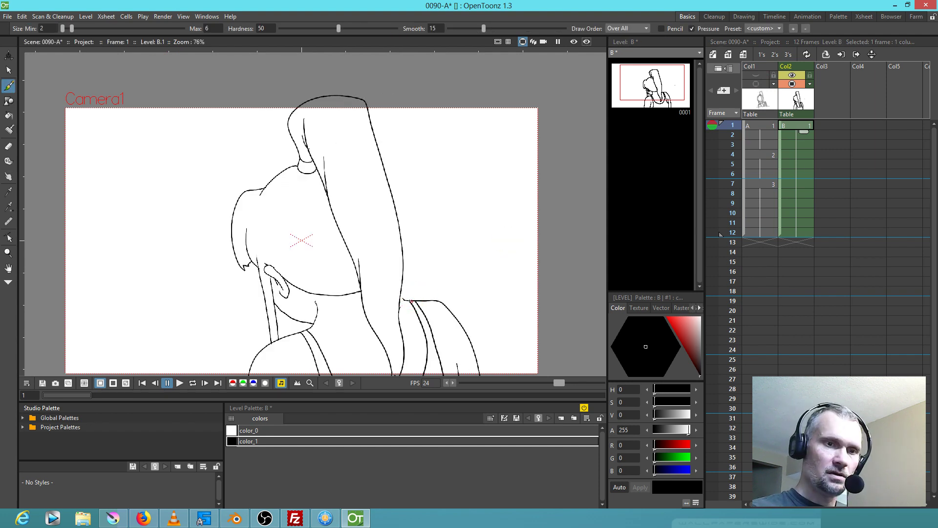
scroll(430, 252, up, 5)
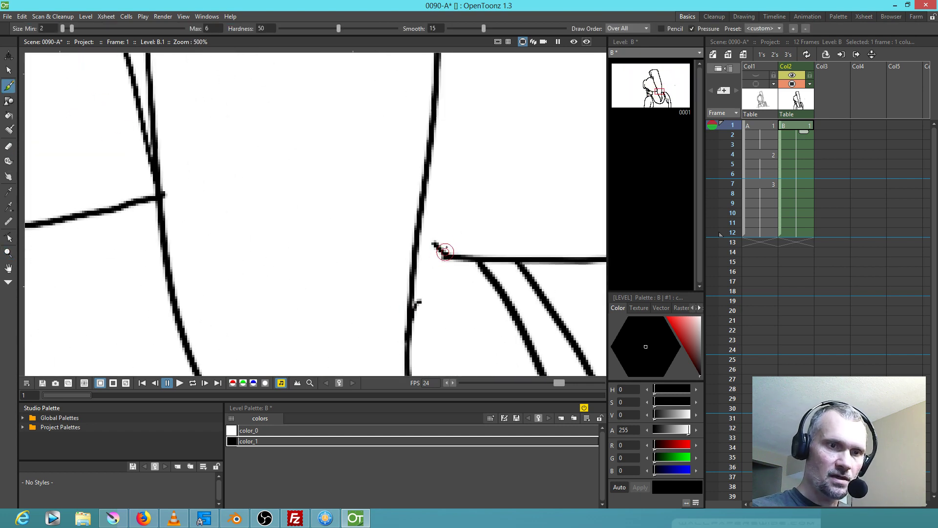
key(e)
click(444, 230)
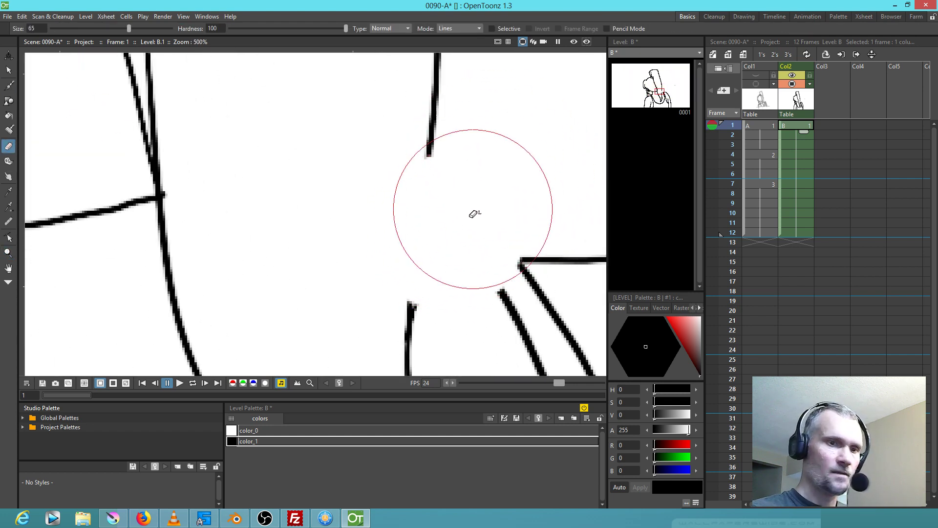
key(b)
drag(430, 147, 411, 318)
mouse_move(506, 295)
mouse_down()
mouse_move(484, 264)
mouse_move(522, 261)
mouse_move(429, 246)
mouse_move(417, 221)
mouse_up()
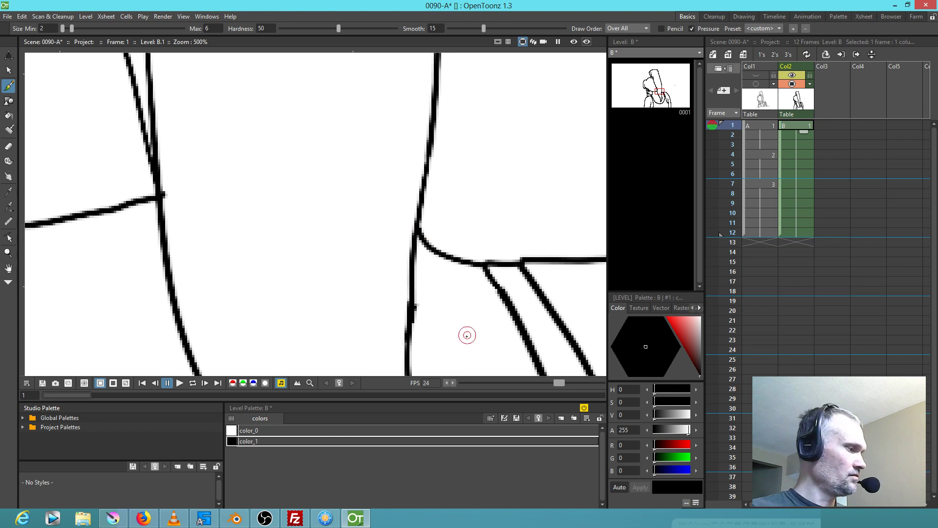
Recheck the whole inked figure for unclosed areas after the shoulder junction repair
key(1)
scroll(400, 308, down, 2)
scroll(401, 309, down, 6)
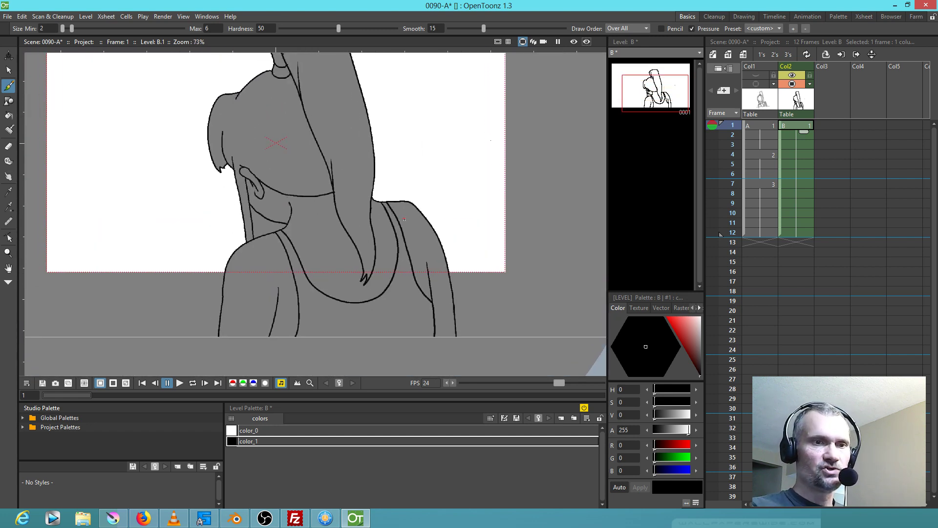
key(1)
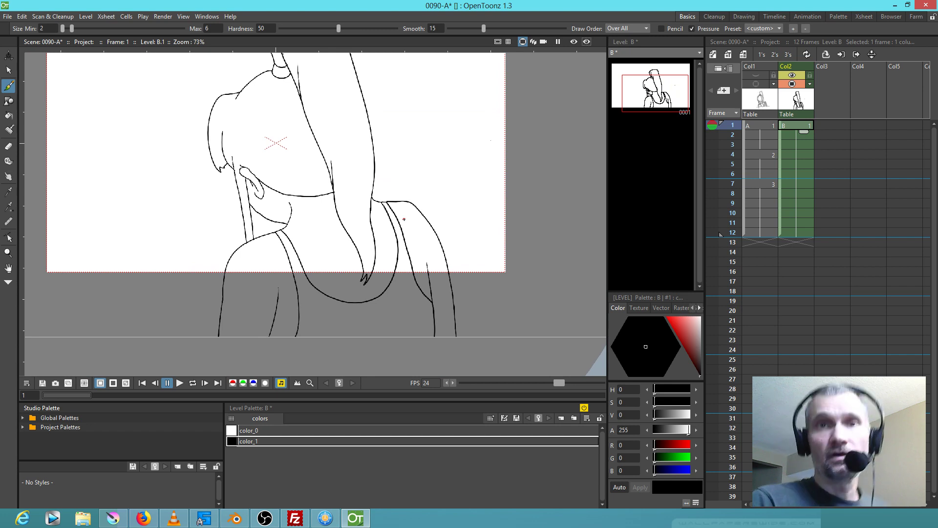
Show the rough column again and duplicate level B's inked drawing as drawing 0002 at frame 4
click(790, 155)
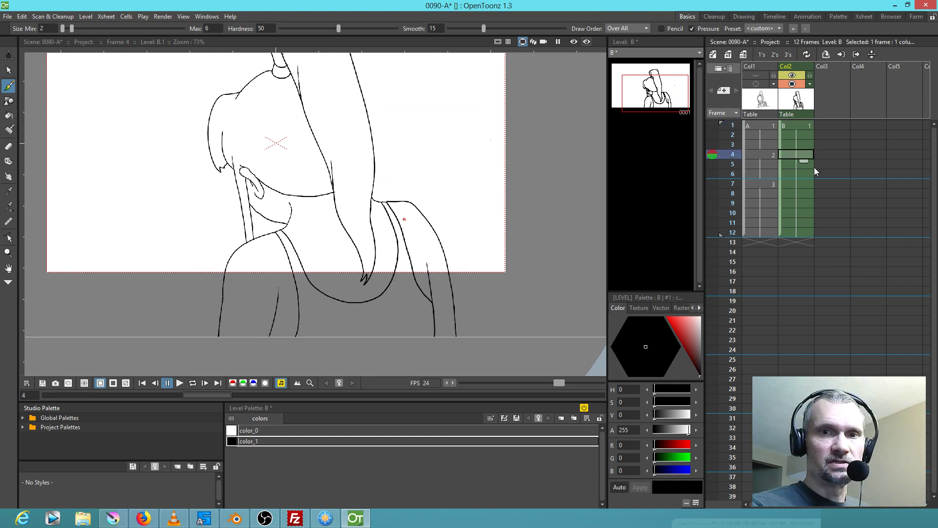
click(766, 83)
click(757, 76)
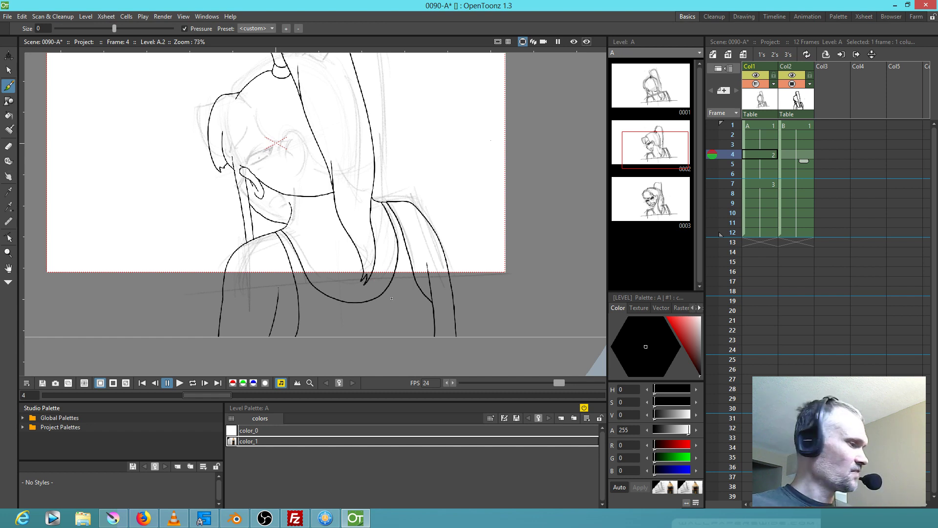
click(797, 156)
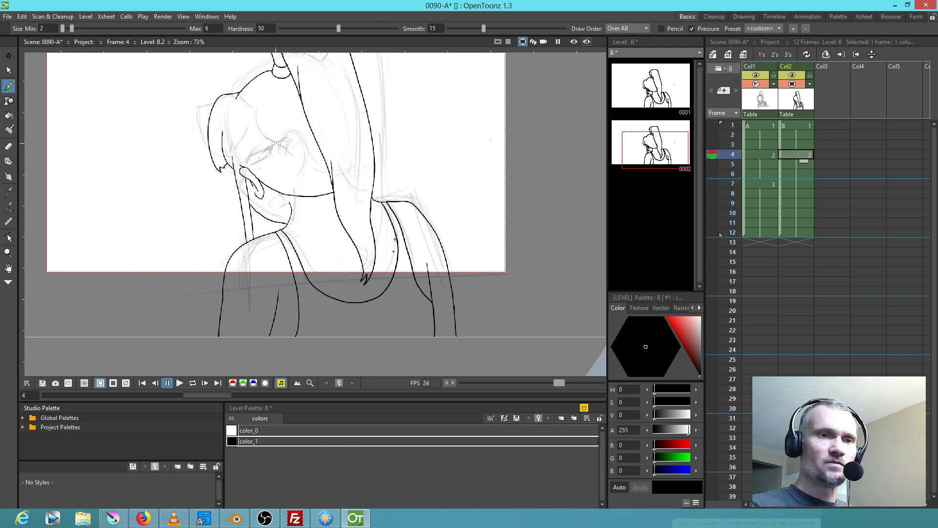
Delete the head and ponytail from drawing 0002 with a freehand selection and erase the leftover ponytail edges above its tip
drag(398, 217, 401, 274)
key(s)
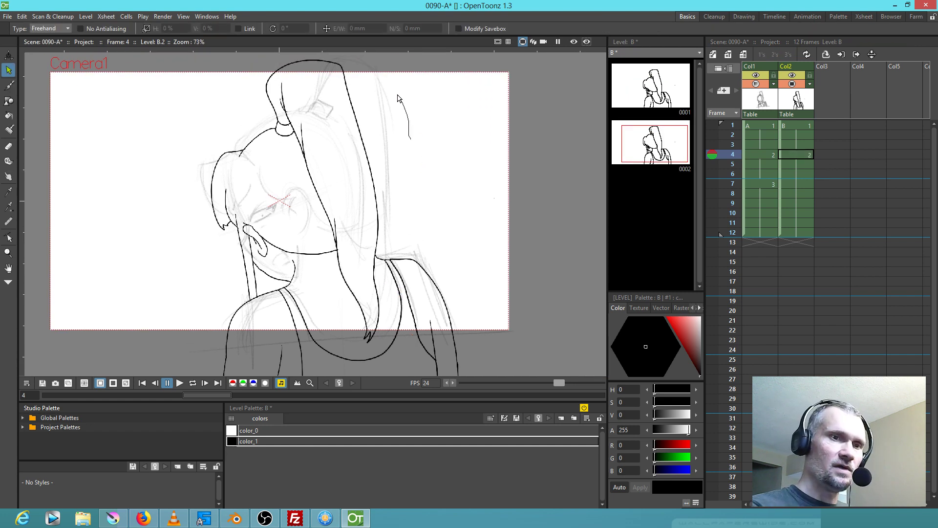
mouse_move(351, 64)
mouse_down()
mouse_move(271, 65)
mouse_move(161, 157)
mouse_move(184, 242)
mouse_up()
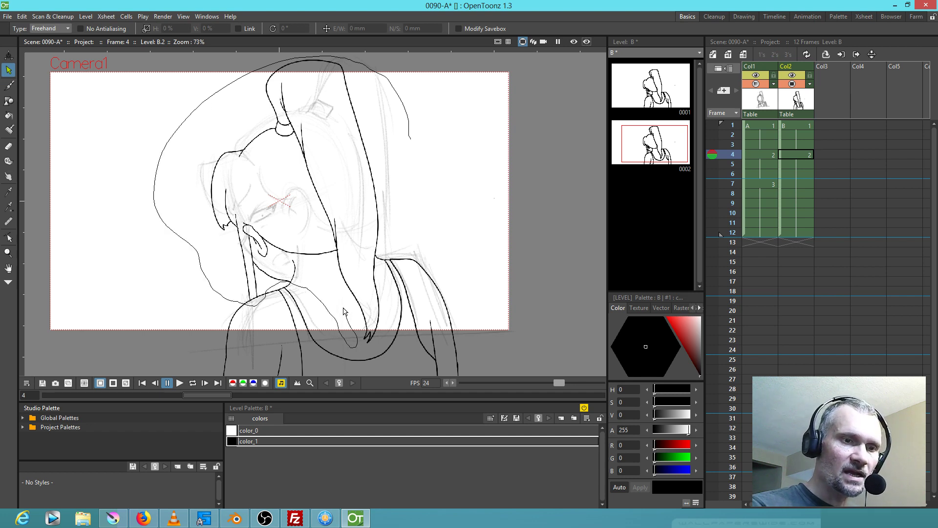
drag(401, 206, 406, 116)
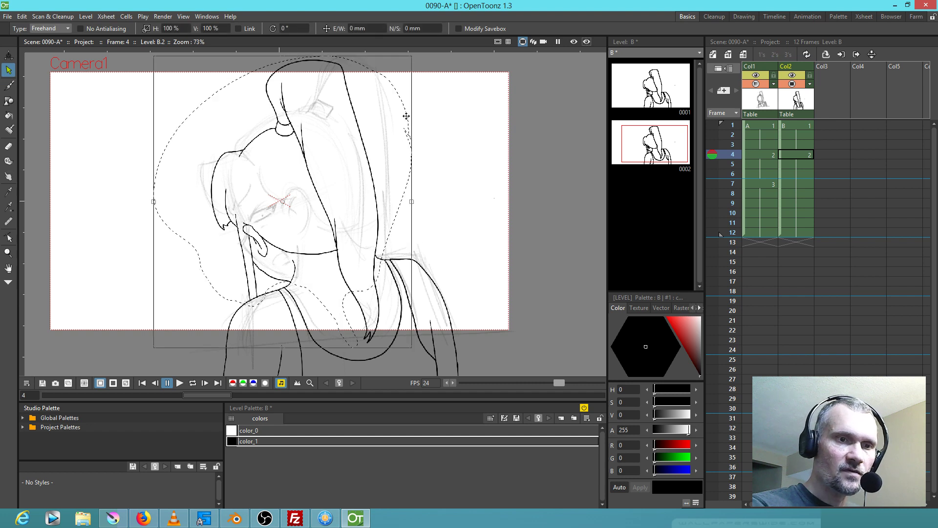
key(Delete)
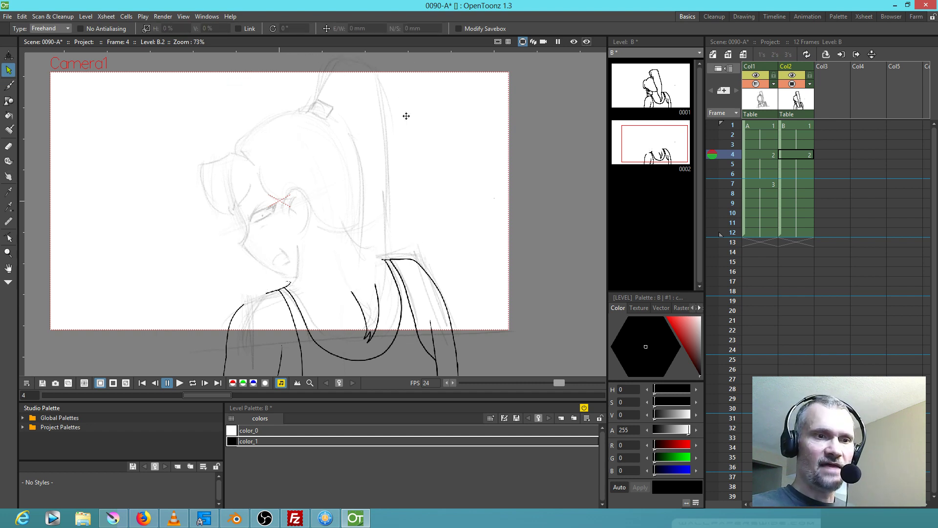
key(a)
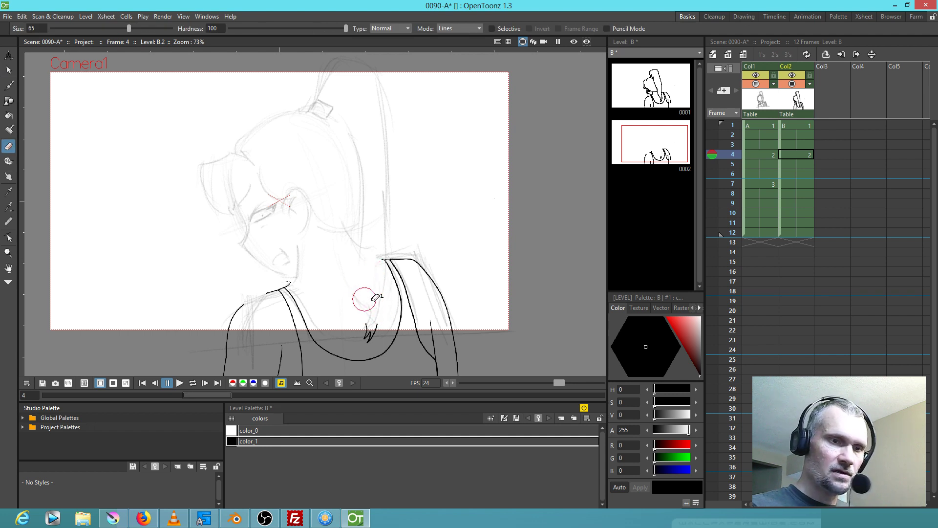
Select the ponytail tip freehand, move it by -7.79 mm E/W and 8.44 mm N/S, and rotate it -15.46°
key(s)
mouse_move(373, 313)
mouse_down()
mouse_move(352, 344)
mouse_move(372, 314)
mouse_up()
key(Escape)
drag(371, 312, 373, 309)
key(Escape)
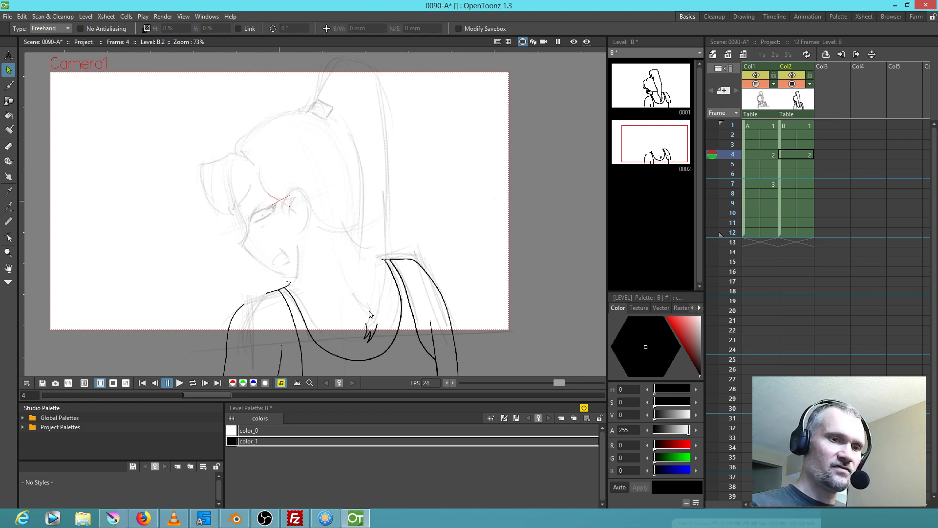
mouse_move(368, 348)
mouse_down()
mouse_move(371, 308)
mouse_move(362, 332)
mouse_up()
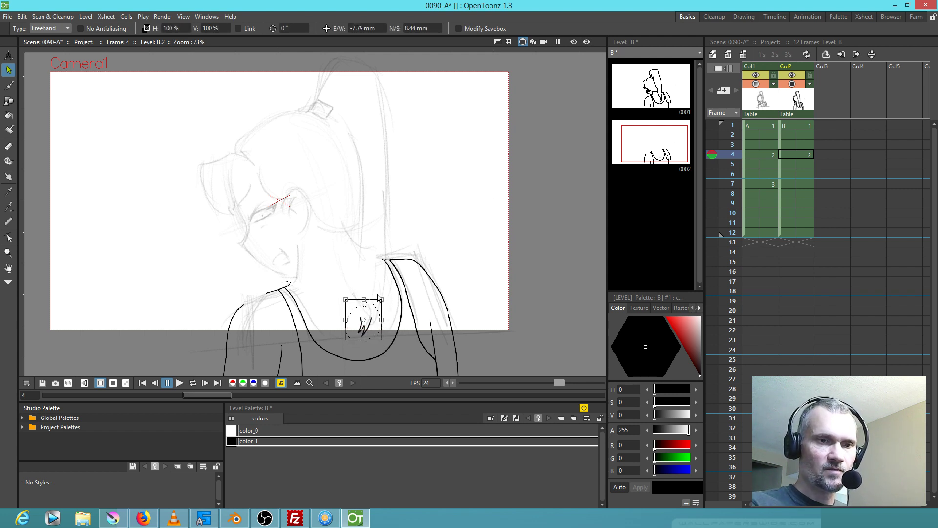
drag(385, 299, 391, 306)
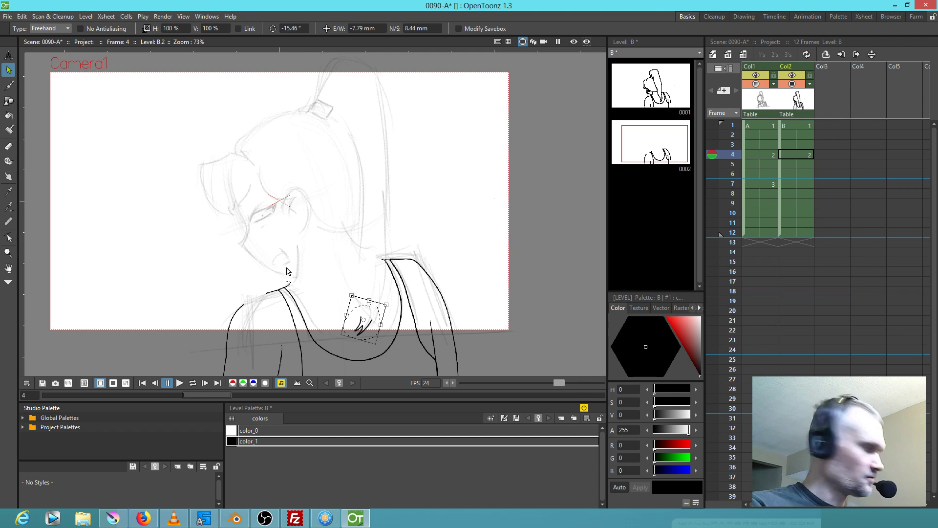
Ink the missing stretch of shoulder line beside the straps in drawing 0002 and erase the old neck curve above them
key(b)
scroll(255, 301, up, 5)
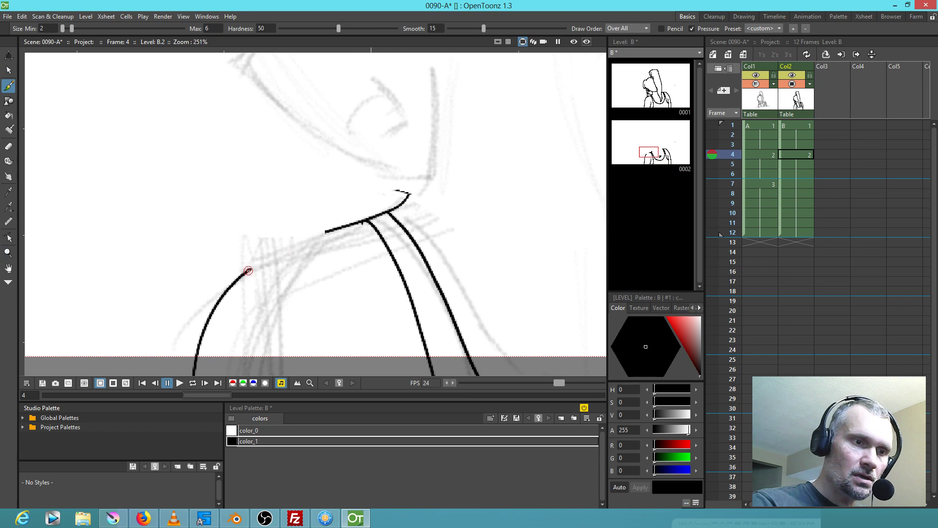
drag(254, 267, 326, 231)
drag(459, 206, 371, 320)
key(a)
drag(336, 293, 314, 294)
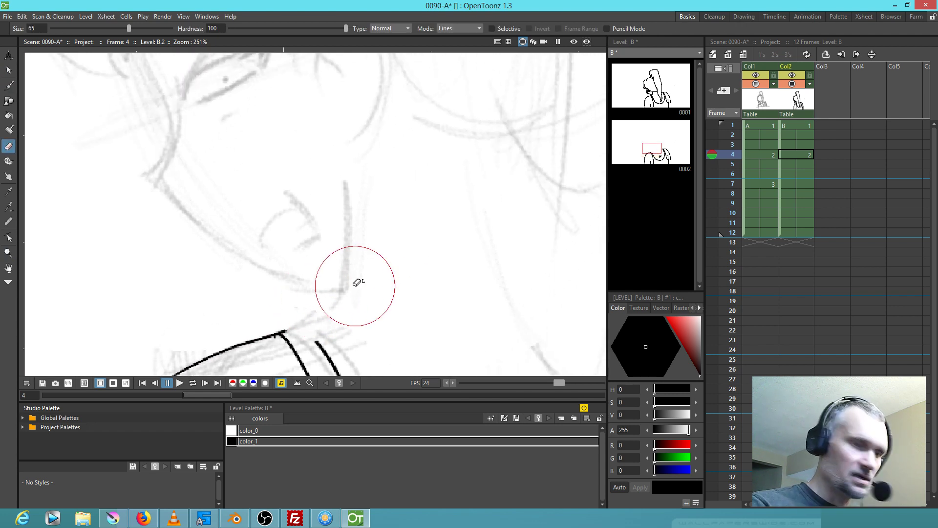
key(b)
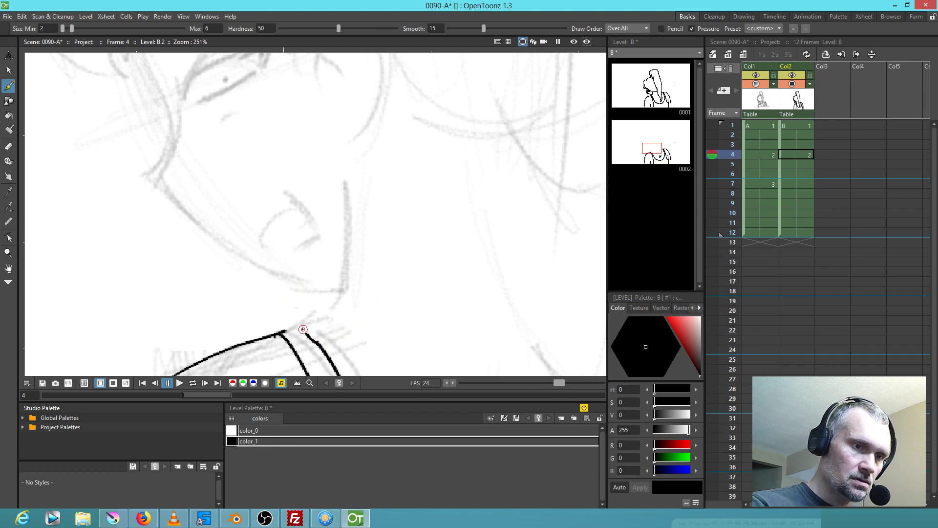
Redraw the near shoulder line past the strap, erase its stray hooked end, and ink the front neck line up toward the jaw
key(ctrl+z)
key(ctrl+z)
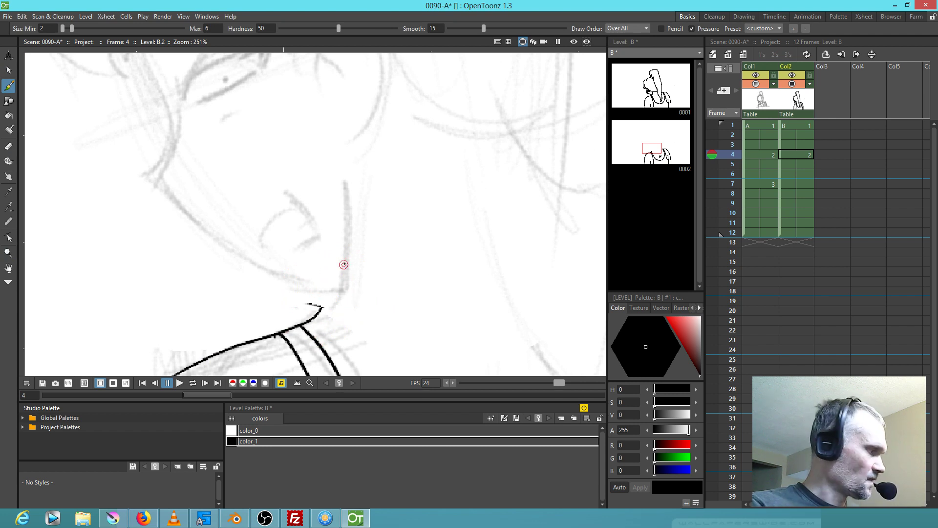
key(a)
drag(337, 272, 325, 273)
click(341, 289)
key(b)
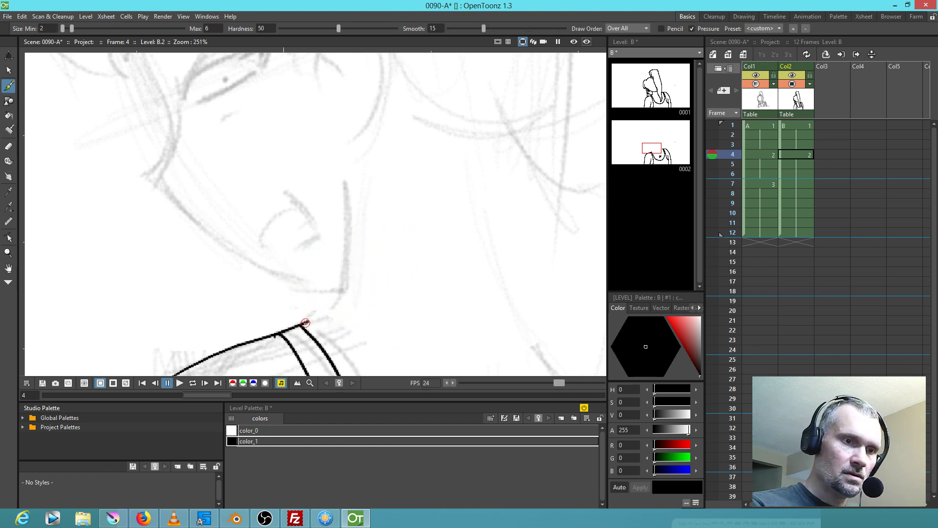
mouse_move(314, 318)
mouse_down()
mouse_move(338, 294)
mouse_move(344, 254)
mouse_move(340, 191)
mouse_up()
Ink the ponytail's inner edge from the zigzag tip up behind the head, ending in two strands near the hair tie
mouse_move(458, 291)
mouse_down()
mouse_move(327, 312)
mouse_move(347, 268)
mouse_up()
drag(557, 280, 444, 223)
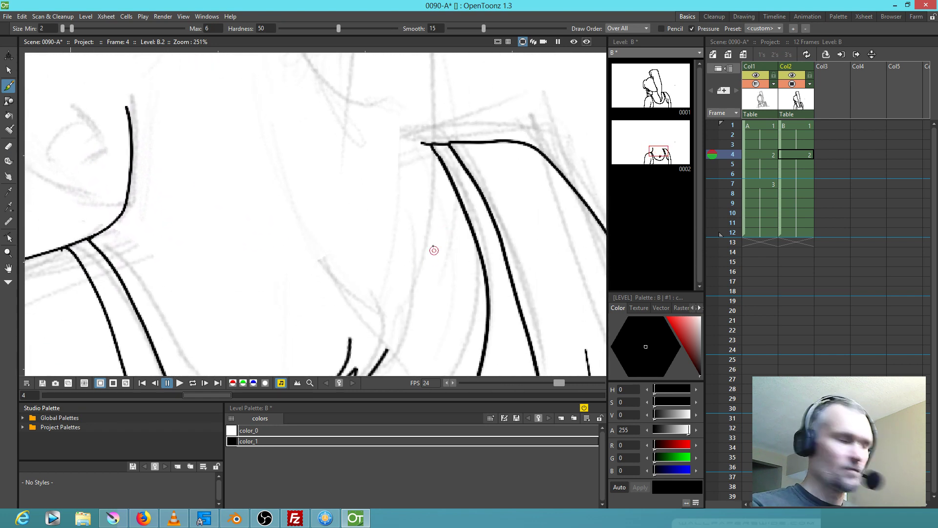
scroll(423, 234, down, 5)
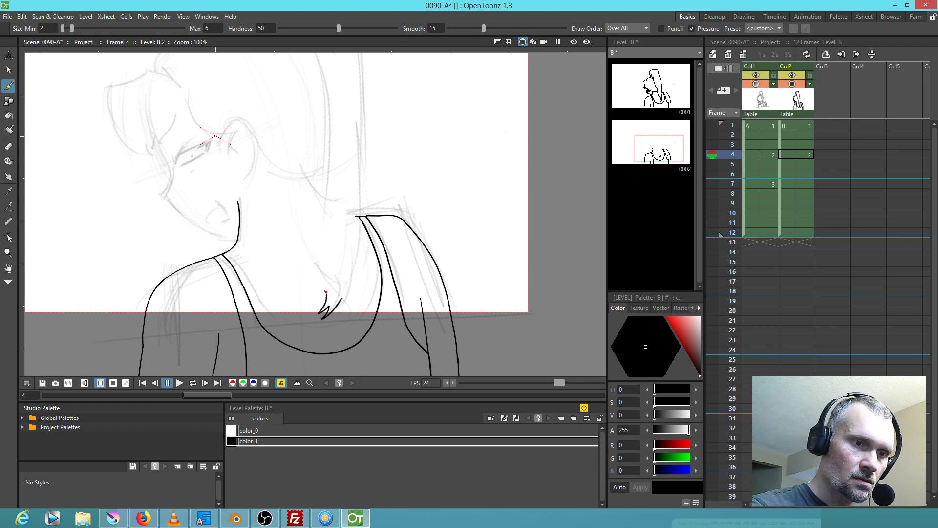
drag(321, 197, 331, 105)
drag(366, 178, 347, 355)
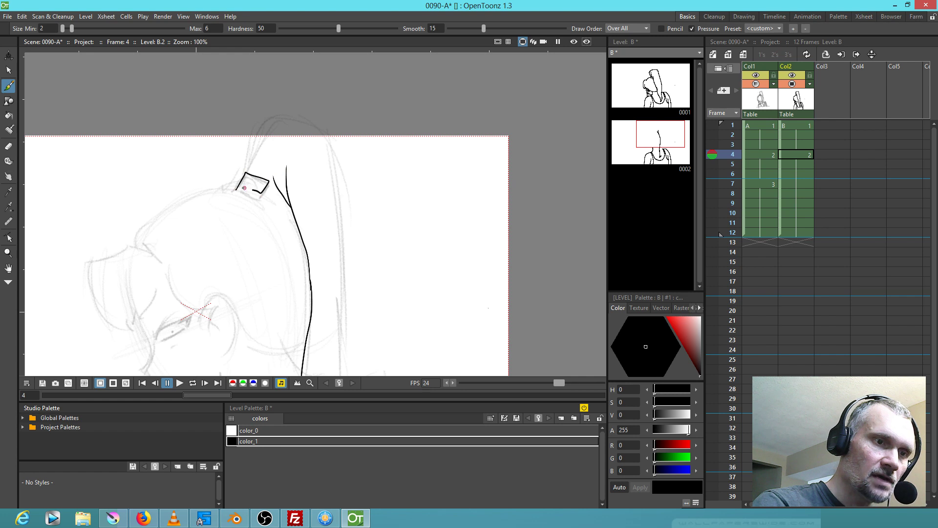
Undo the rough hair tie strokes and redraw the tie as a closed four-sided outline over the sketch
key(ctrl+z)
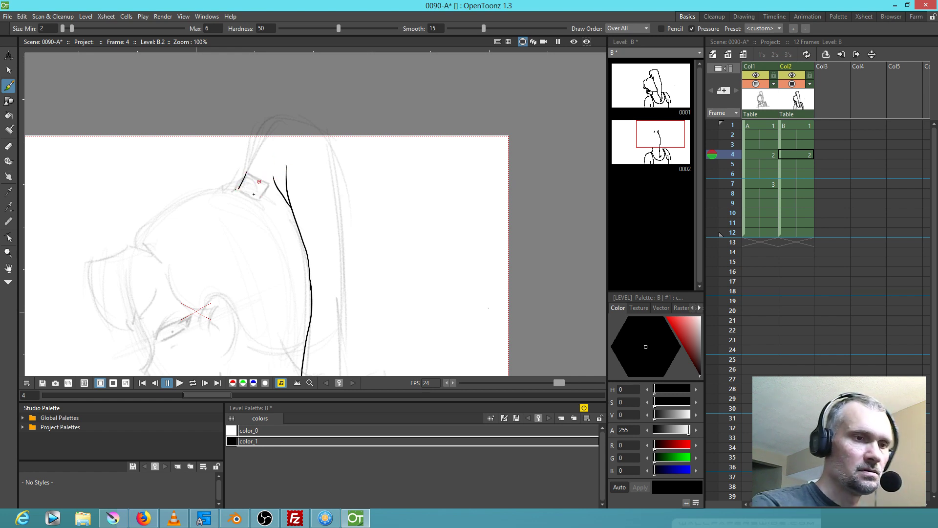
scroll(259, 182, up, 10)
mouse_move(259, 128)
mouse_down()
mouse_move(334, 168)
mouse_move(304, 212)
mouse_up()
drag(234, 179, 304, 214)
drag(391, 205, 351, 289)
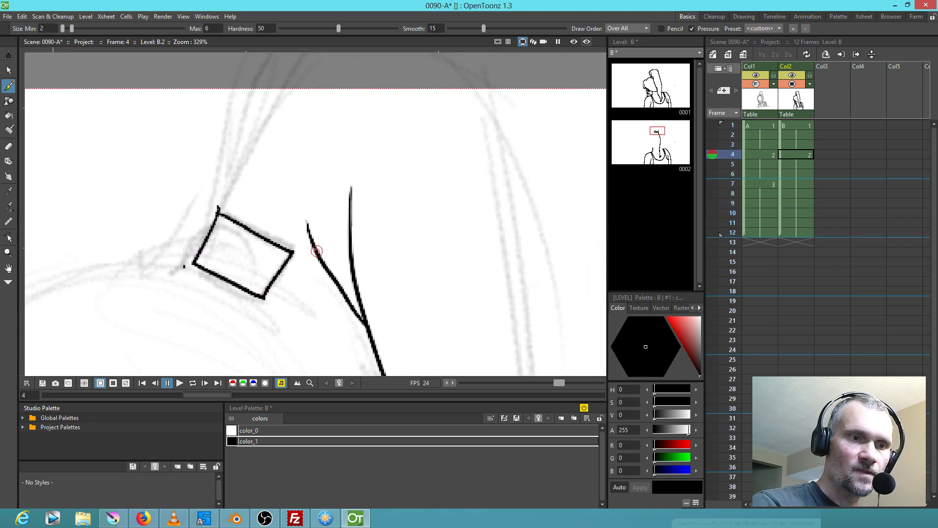
Join the hair tie's upper corner to the ponytail strand and ink the head line from its lower corner to the ponytail
drag(292, 252, 309, 250)
drag(372, 207, 377, 130)
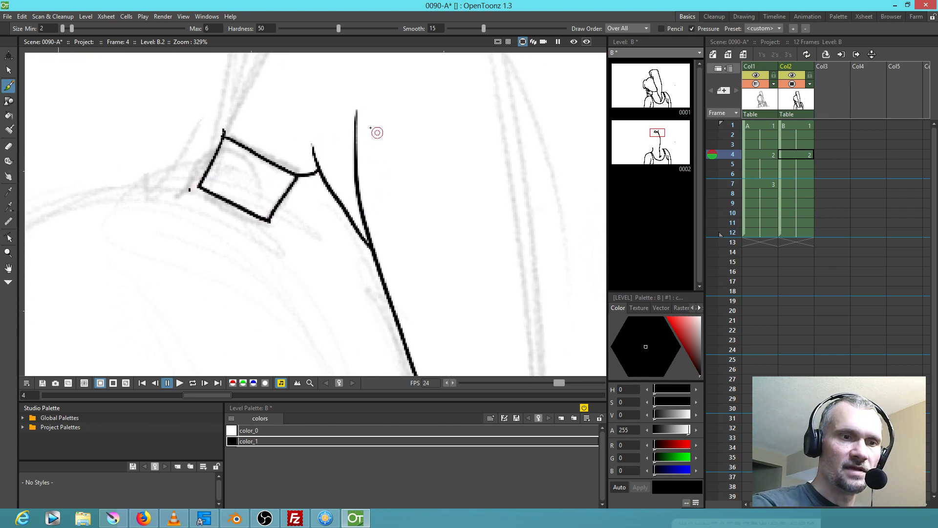
mouse_move(274, 211)
mouse_down()
mouse_move(336, 240)
mouse_move(389, 296)
mouse_up()
drag(350, 249, 621, 195)
drag(498, 207, 505, 171)
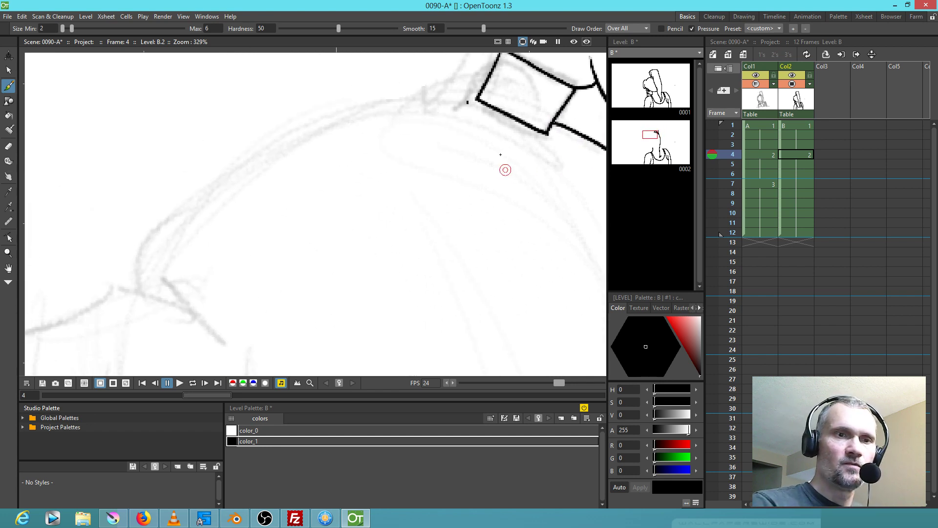
Ink the crown of the head from the hair tie forward and outline the front forelock down to its zigzag tip
mouse_move(477, 100)
mouse_down()
mouse_move(365, 110)
mouse_move(194, 193)
mouse_move(141, 281)
mouse_up()
mouse_move(199, 271)
mouse_down()
mouse_move(394, 137)
mouse_move(232, 189)
mouse_move(215, 330)
mouse_up()
drag(303, 270, 258, 151)
mouse_move(150, 183)
mouse_down()
mouse_move(174, 243)
mouse_move(268, 297)
mouse_move(278, 295)
mouse_move(262, 273)
mouse_move(273, 282)
mouse_move(282, 259)
mouse_move(295, 272)
mouse_move(364, 169)
mouse_up()
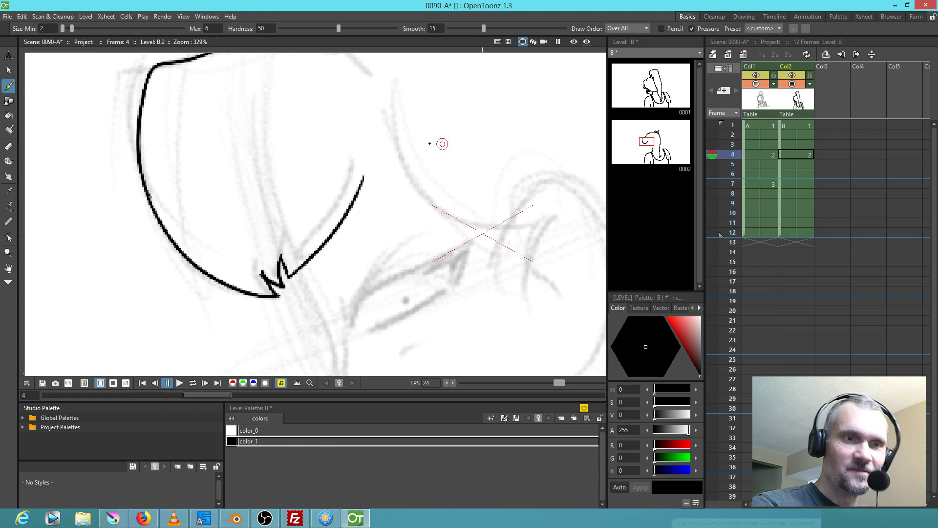
Ink the forelock's inner edge up to its peak and the hairline curving back down to the ear
mouse_move(391, 235)
mouse_down()
mouse_move(376, 275)
mouse_move(304, 247)
mouse_up()
mouse_move(249, 215)
mouse_down()
mouse_move(284, 141)
mouse_move(363, 245)
mouse_move(397, 252)
mouse_up()
mouse_move(390, 295)
mouse_down()
mouse_move(390, 264)
mouse_move(448, 181)
mouse_up()
drag(460, 228, 476, 225)
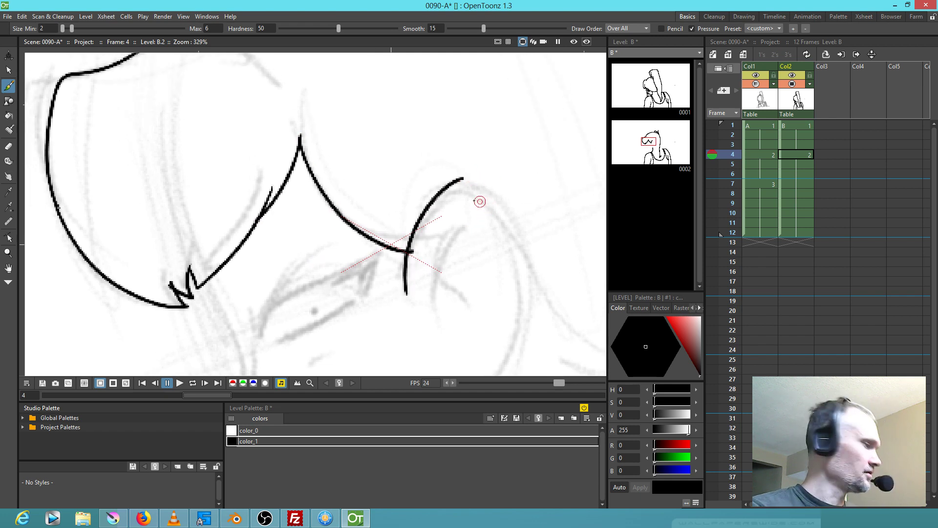
Redraw the ear's front edge, ink its outer contour and inner folds, and draw the nape hairline across to the ponytail
key(ctrl+z)
mouse_move(405, 280)
mouse_down()
mouse_move(409, 251)
mouse_move(469, 188)
mouse_up()
drag(525, 214, 448, 105)
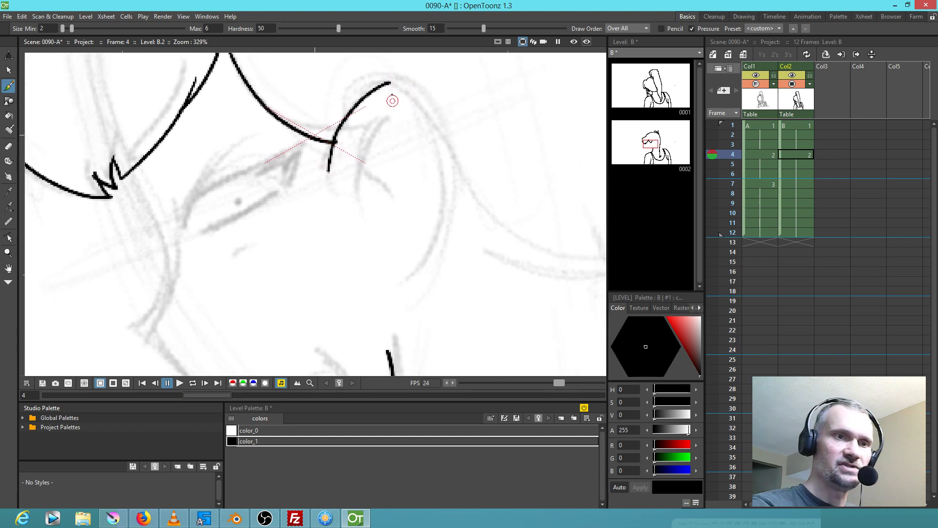
mouse_move(389, 83)
mouse_down()
mouse_move(409, 95)
mouse_move(445, 163)
mouse_move(438, 255)
mouse_move(413, 286)
mouse_up()
mouse_move(389, 116)
mouse_down()
mouse_move(377, 127)
mouse_move(366, 193)
mouse_up()
drag(364, 161, 391, 203)
drag(472, 290, 306, 247)
mouse_move(214, 182)
mouse_down()
mouse_move(248, 215)
mouse_move(341, 251)
mouse_move(423, 252)
mouse_up()
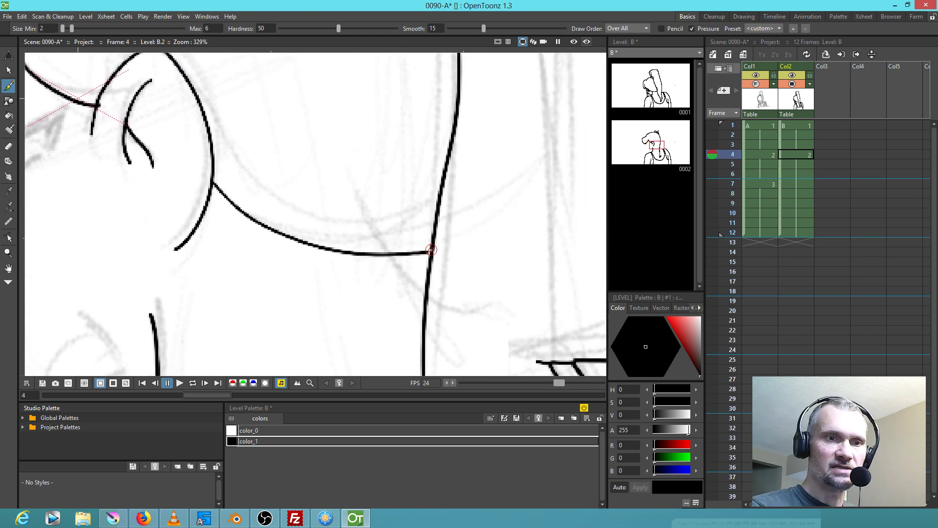
Ink the open mouth with its small inner line and the face profile from the forelock down to the chin
drag(363, 261, 517, 132)
drag(401, 186, 440, 229)
mouse_move(245, 303)
mouse_down()
mouse_move(241, 284)
mouse_move(290, 246)
mouse_move(319, 290)
mouse_up()
click(282, 240)
drag(267, 314, 319, 289)
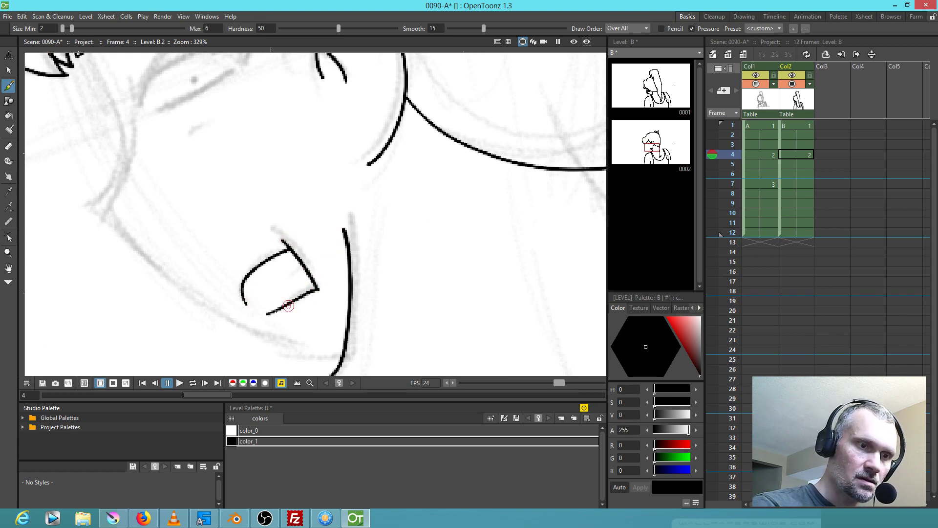
drag(245, 302, 268, 311)
drag(305, 266, 297, 275)
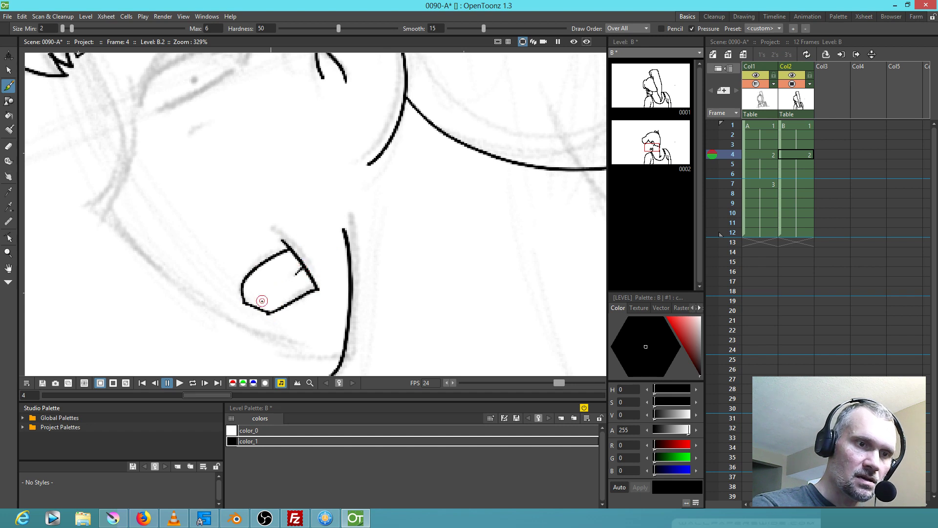
mouse_move(143, 68)
mouse_down()
mouse_move(173, 123)
mouse_move(174, 199)
mouse_move(161, 232)
mouse_move(197, 225)
mouse_move(161, 235)
mouse_move(279, 330)
mouse_move(400, 356)
mouse_up()
drag(360, 232, 307, 333)
Ink the angry eye with thick upper lash, pupil, lower lid, corner shading and the small crease beneath it
mouse_move(132, 210)
mouse_down()
mouse_move(229, 122)
mouse_move(133, 208)
mouse_move(131, 192)
mouse_move(164, 199)
mouse_move(223, 128)
mouse_up()
mouse_move(159, 204)
mouse_down()
mouse_move(267, 136)
mouse_move(246, 182)
mouse_up()
drag(165, 226, 188, 215)
drag(246, 183, 188, 216)
mouse_move(197, 233)
mouse_down()
mouse_move(223, 218)
mouse_move(199, 189)
mouse_move(159, 222)
mouse_up()
drag(178, 185, 266, 134)
mouse_move(210, 166)
mouse_down()
mouse_move(264, 135)
mouse_move(246, 183)
mouse_up()
drag(259, 140, 245, 181)
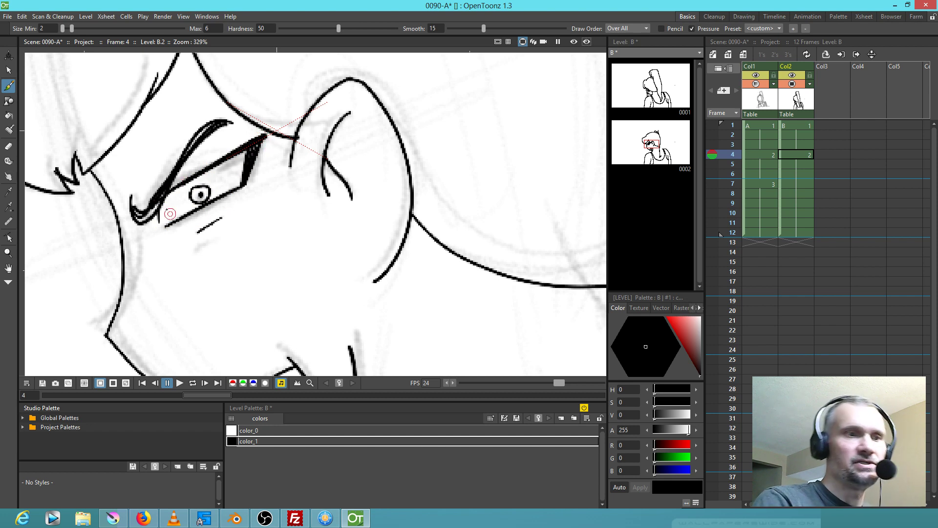
drag(159, 222, 167, 226)
Ink the ponytail's outer edge from the hair tie over its arch, down past the far shoulder and into the zigzag tip
mouse_move(448, 266)
mouse_down()
mouse_move(393, 229)
mouse_move(392, 197)
mouse_up()
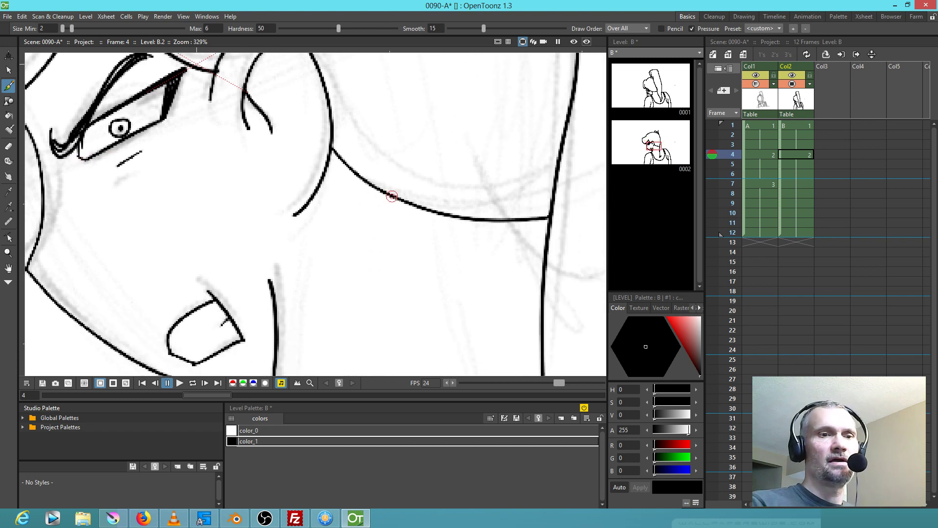
scroll(418, 266, down, 4)
scroll(378, 283, down, 2)
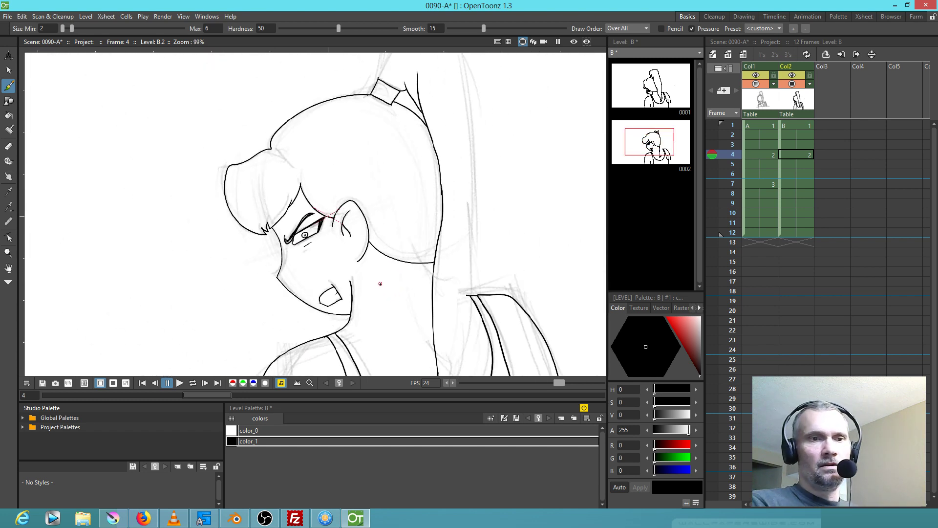
drag(366, 280, 232, 262)
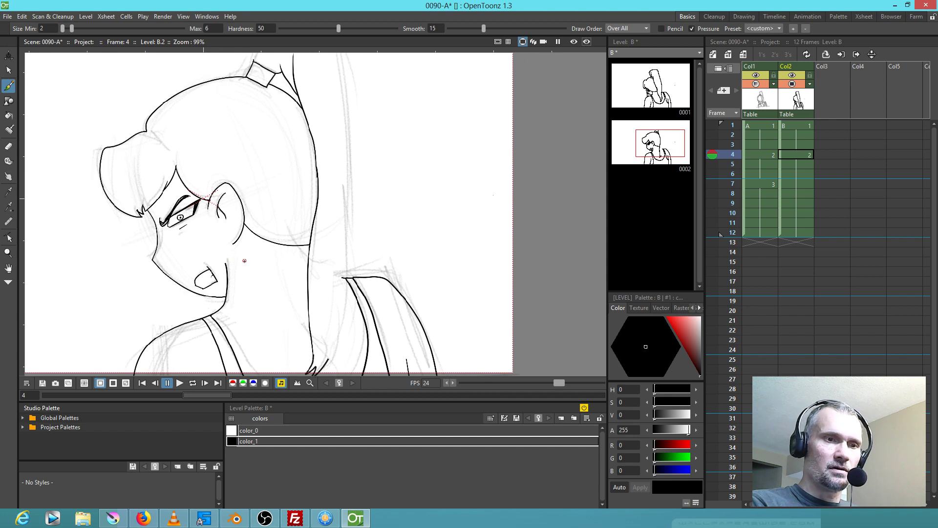
right_click(208, 296)
drag(157, 282, 117, 307)
drag(202, 238, 186, 281)
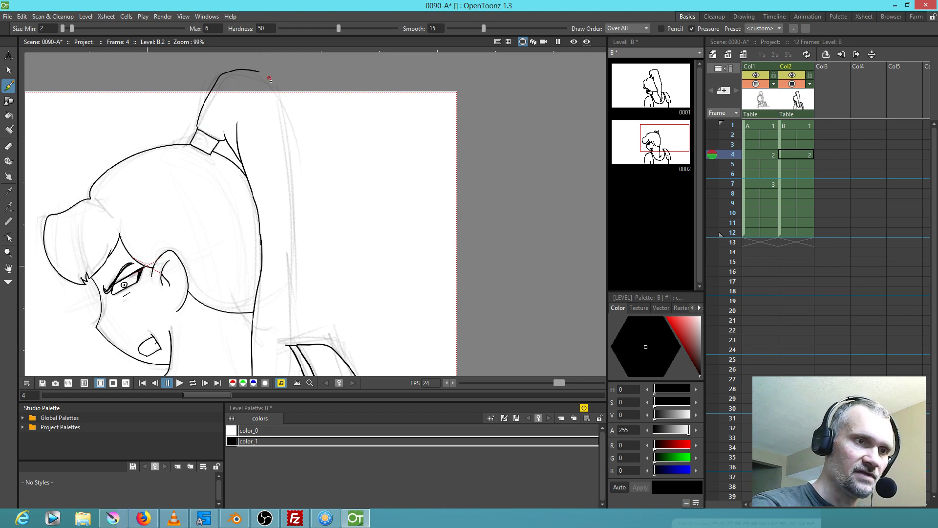
drag(290, 133, 299, 256)
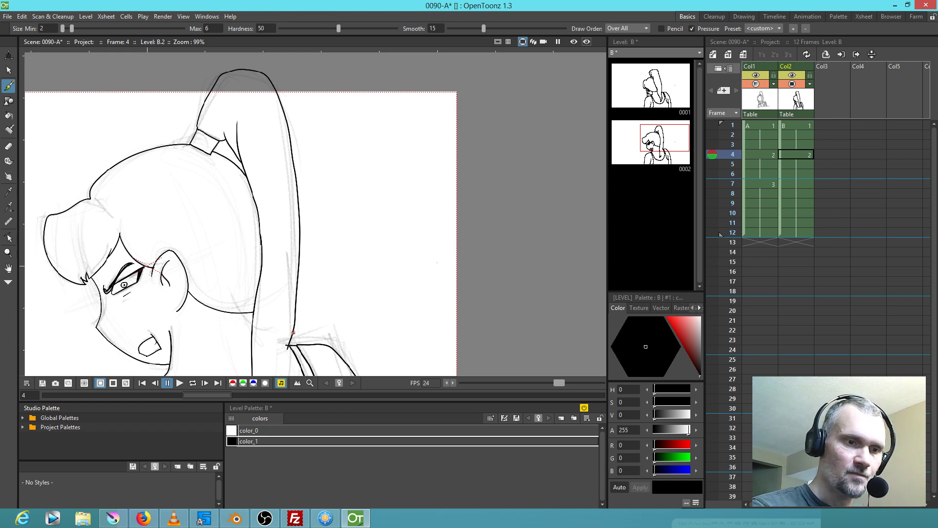
drag(378, 312, 409, 177)
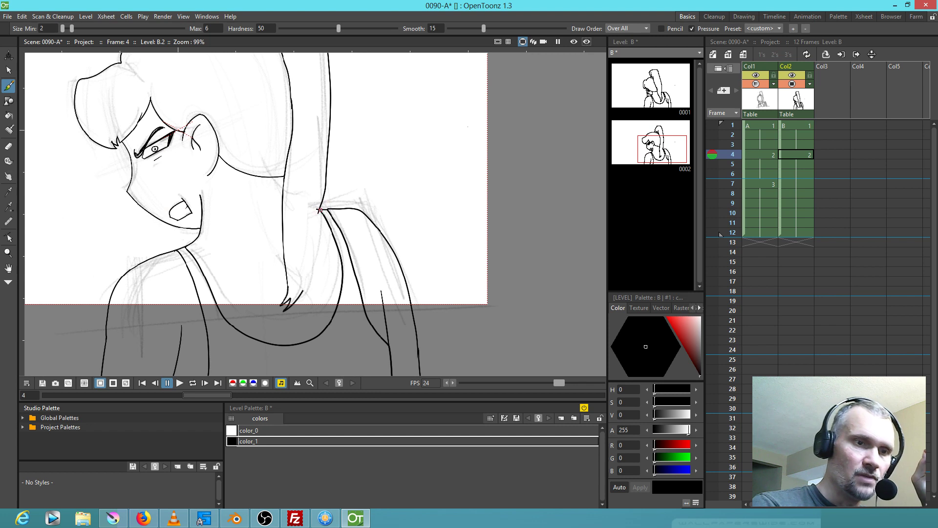
drag(317, 213, 302, 293)
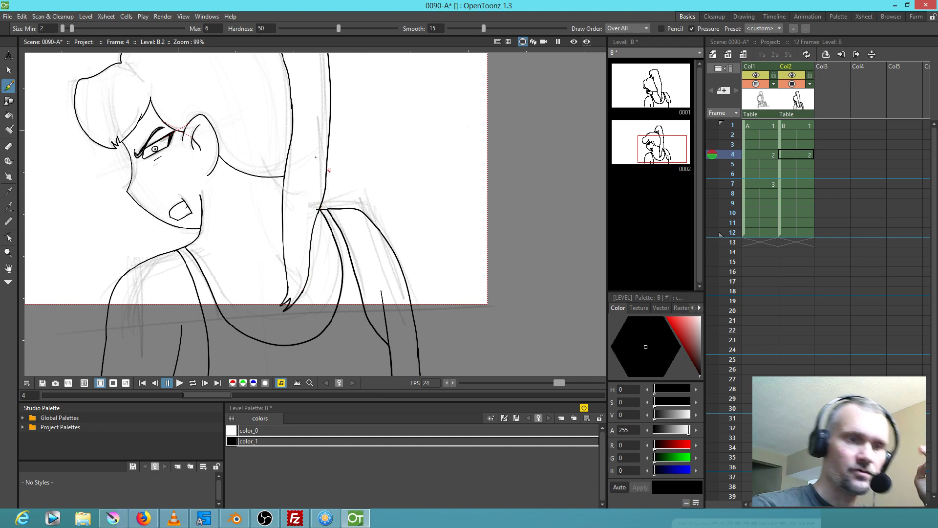
Reduce the eraser size to 27 and erase the stray line end beside the ponytail where it meets the far strap
scroll(306, 196, up, 4)
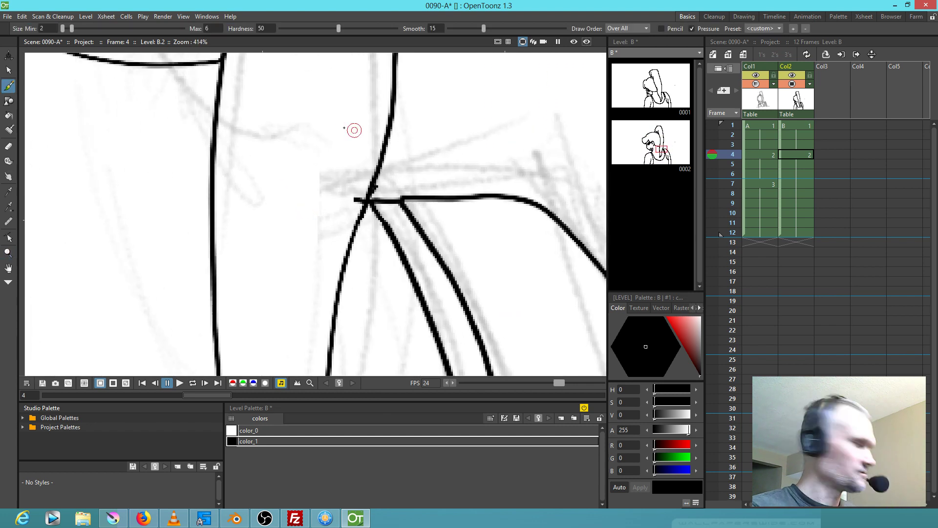
key(a)
key(ctrl+alt)
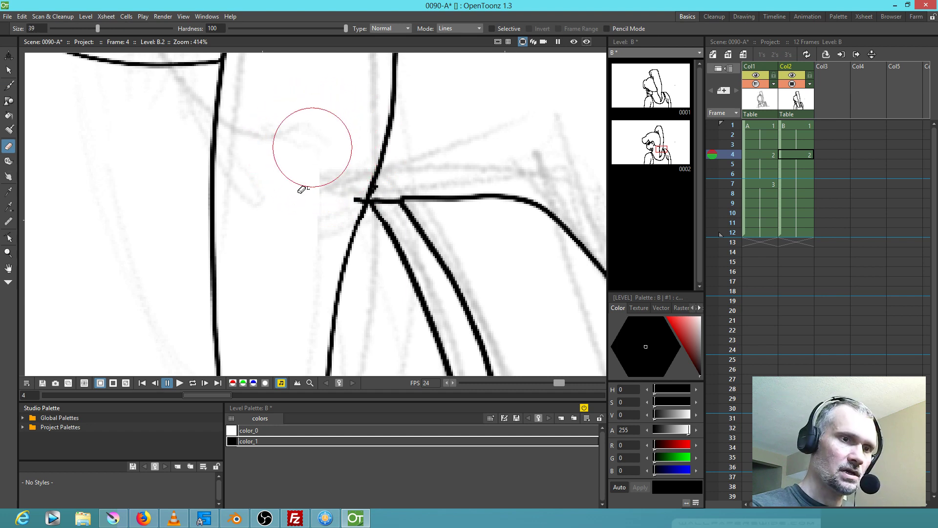
click(344, 181)
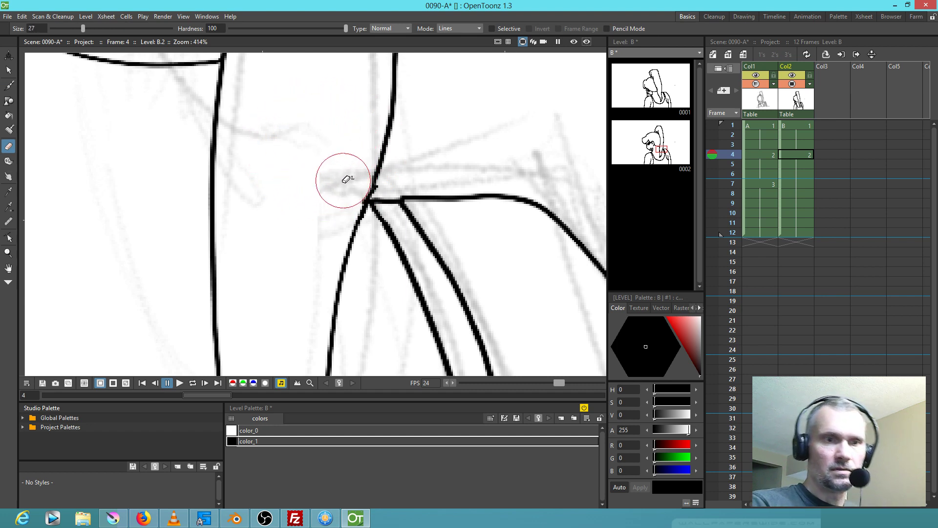
scroll(305, 209, down, 5)
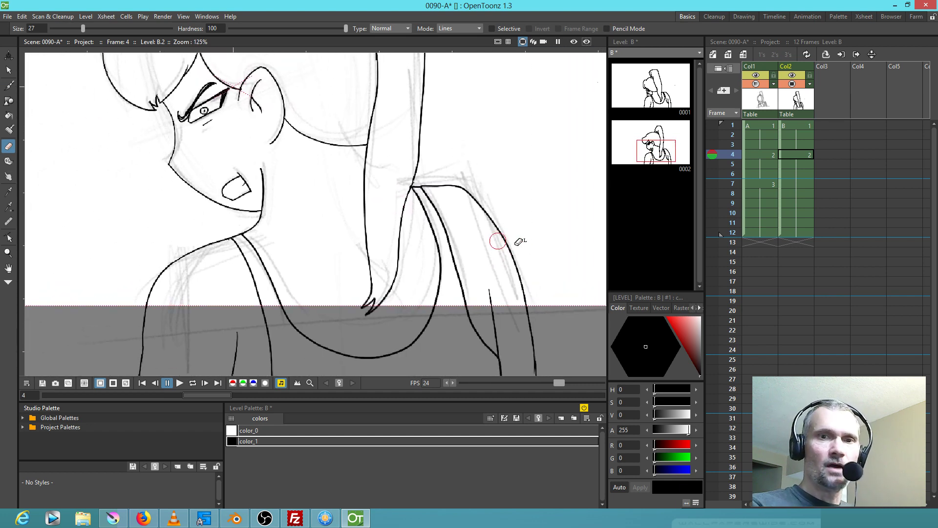
Duplicate the previous inked drawing into Col2 at frame 7
click(800, 183)
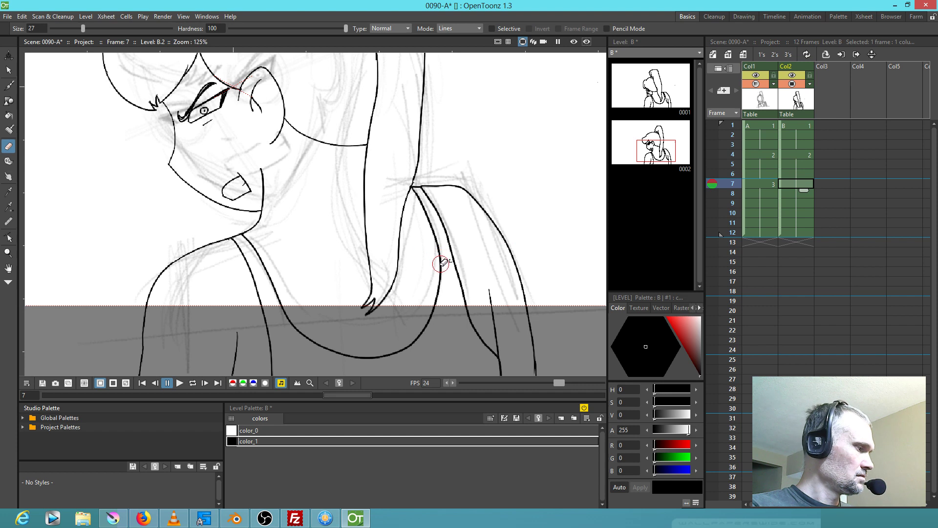
key(d)
Make a freehand selection around the ponytail's zigzag tip, mirror it horizontally, and position it over the frame 7 sketch
drag(450, 219, 471, 269)
mouse_move(419, 294)
mouse_down()
mouse_move(379, 314)
mouse_move(405, 298)
mouse_move(416, 250)
mouse_move(391, 244)
mouse_move(380, 278)
mouse_up()
scroll(422, 262, down, 3)
key(s)
drag(423, 227, 397, 217)
drag(441, 255, 298, 247)
drag(343, 267, 422, 250)
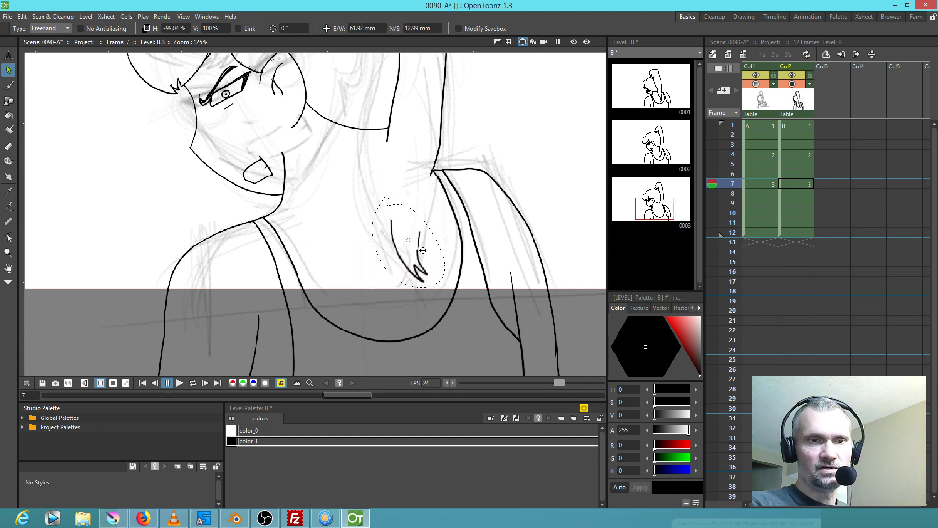
Ink the ponytail's outer edge into the mirrored tip and replace its inner edge with one following the sketch, erasing leftover lines
key(b)
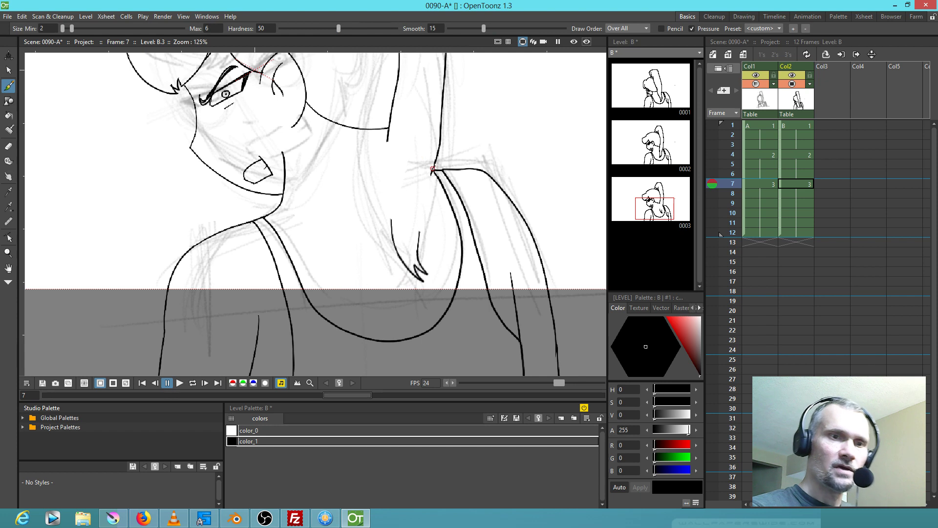
drag(437, 138, 397, 244)
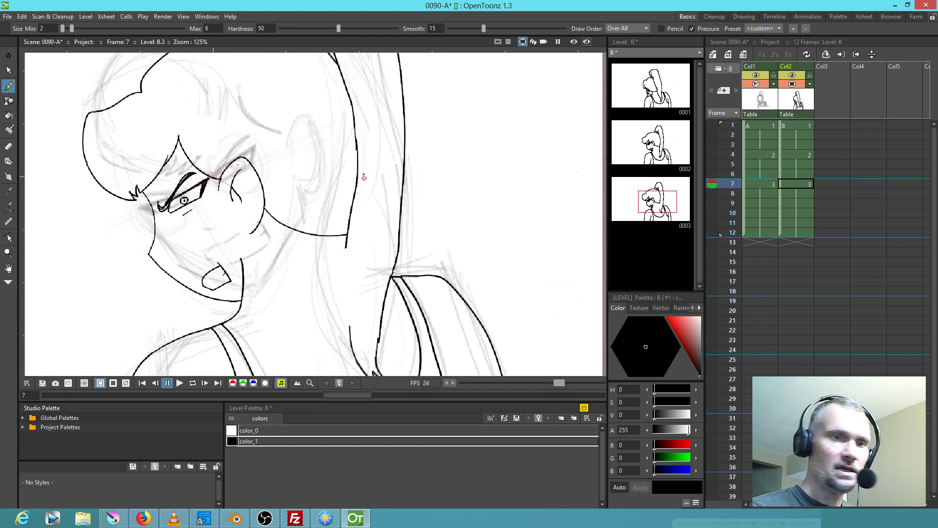
key(e)
mouse_move(361, 149)
mouse_down()
mouse_move(342, 203)
mouse_move(362, 142)
mouse_move(354, 115)
mouse_up()
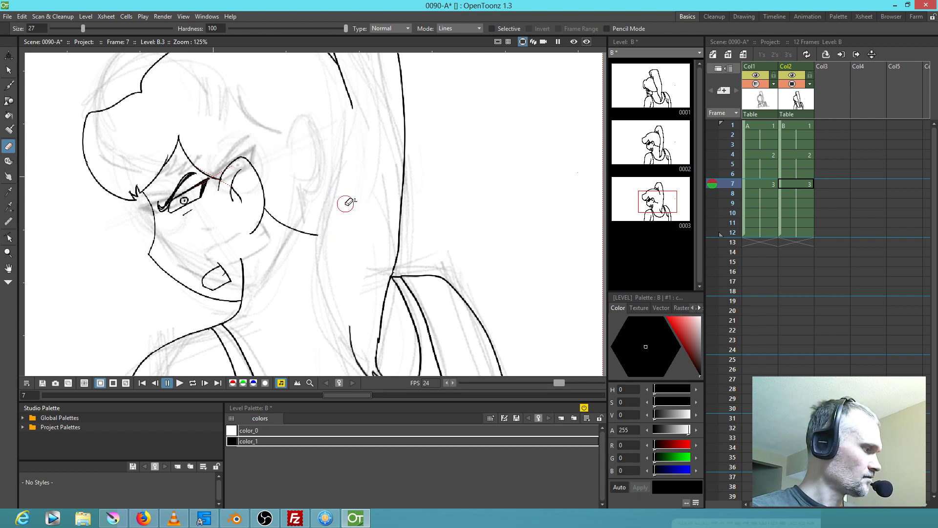
key(b)
mouse_move(351, 112)
mouse_down()
mouse_move(316, 278)
mouse_move(349, 351)
mouse_up()
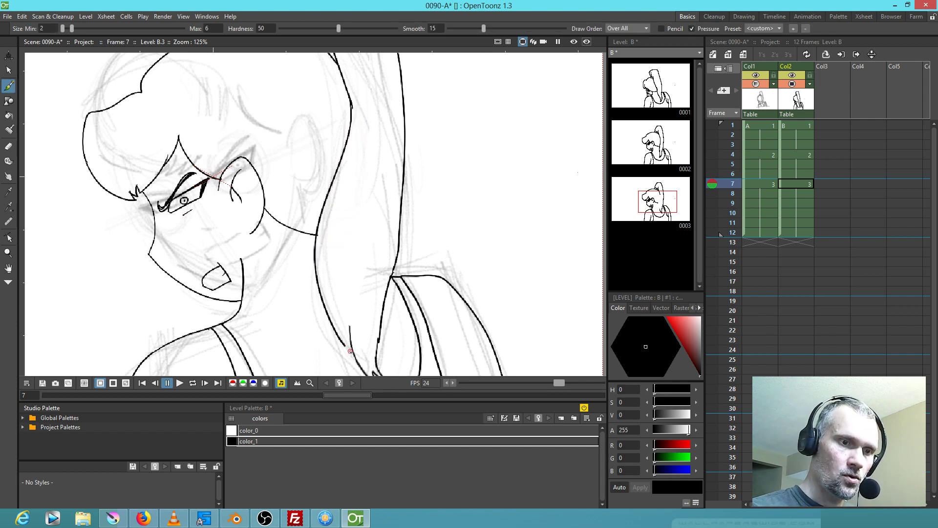
key(e)
drag(352, 308, 349, 325)
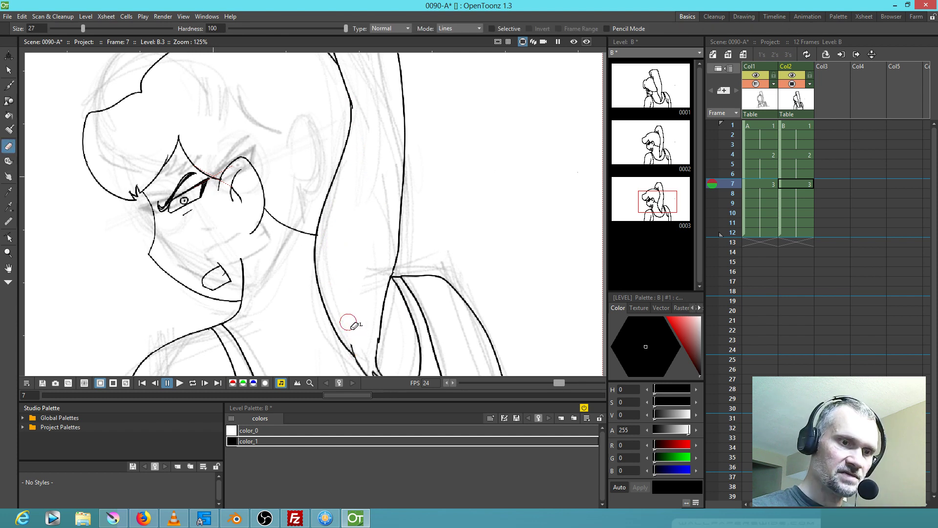
drag(369, 264, 496, 289)
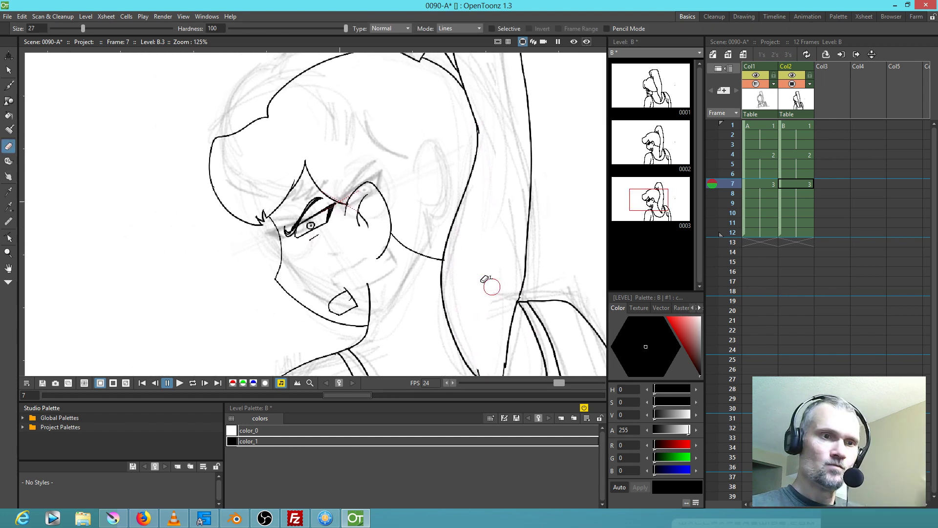
Erase the copied head outline, hair, hair tie, ear and facial features from the frame 7 drawing
drag(414, 171, 411, 210)
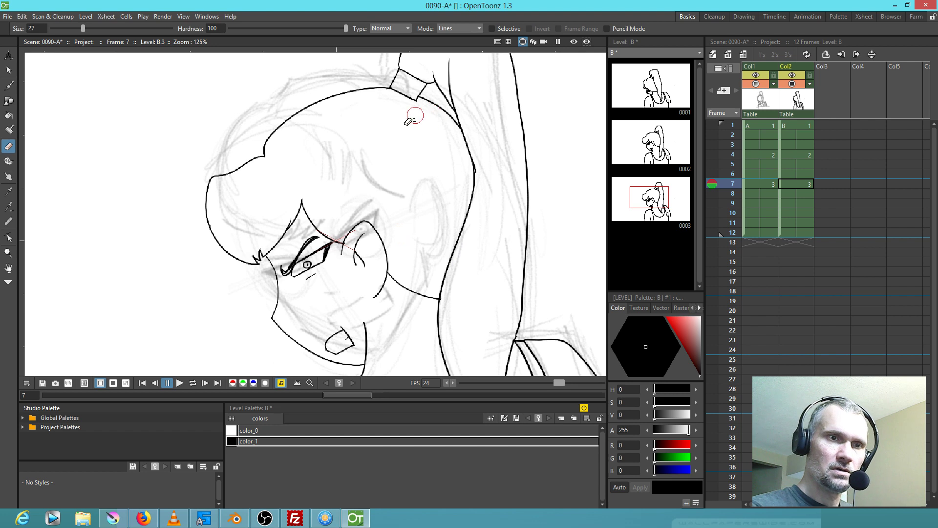
mouse_move(419, 99)
mouse_down()
mouse_move(434, 78)
mouse_move(394, 83)
mouse_up()
drag(422, 129, 361, 232)
mouse_move(435, 195)
mouse_down()
mouse_move(426, 189)
mouse_move(459, 320)
mouse_move(438, 254)
mouse_up()
mouse_move(408, 132)
mouse_down()
mouse_move(358, 132)
mouse_move(322, 195)
mouse_move(410, 138)
mouse_up()
drag(378, 209, 507, 63)
drag(429, 87, 308, 144)
drag(397, 81, 261, 183)
mouse_move(364, 153)
mouse_down()
mouse_move(388, 189)
mouse_move(309, 221)
mouse_move(256, 185)
mouse_move(307, 260)
mouse_move(337, 207)
mouse_move(363, 218)
mouse_move(435, 194)
mouse_move(423, 293)
mouse_move(440, 317)
mouse_move(467, 301)
mouse_move(481, 275)
mouse_move(478, 284)
mouse_move(476, 277)
mouse_move(437, 275)
mouse_move(407, 299)
mouse_move(400, 358)
mouse_move(410, 353)
mouse_move(390, 360)
mouse_move(369, 347)
mouse_move(395, 319)
mouse_move(402, 328)
mouse_move(357, 342)
mouse_move(328, 328)
mouse_move(330, 279)
mouse_move(414, 207)
mouse_move(408, 240)
mouse_move(374, 287)
mouse_move(421, 284)
mouse_up()
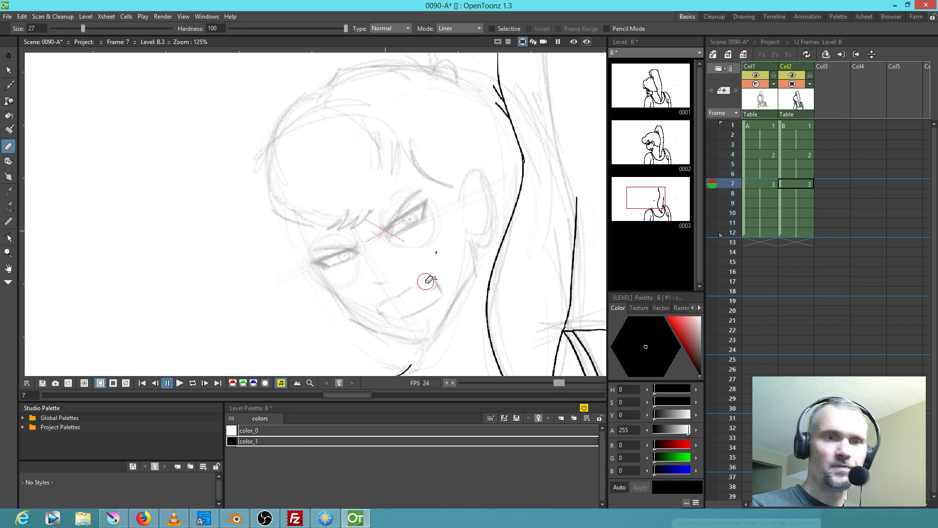
drag(496, 260, 374, 336)
drag(435, 189, 431, 203)
Ink the top and outer edge of the raised ponytail and the hair tie at its base, erasing the tie's overshooting ends
key(b)
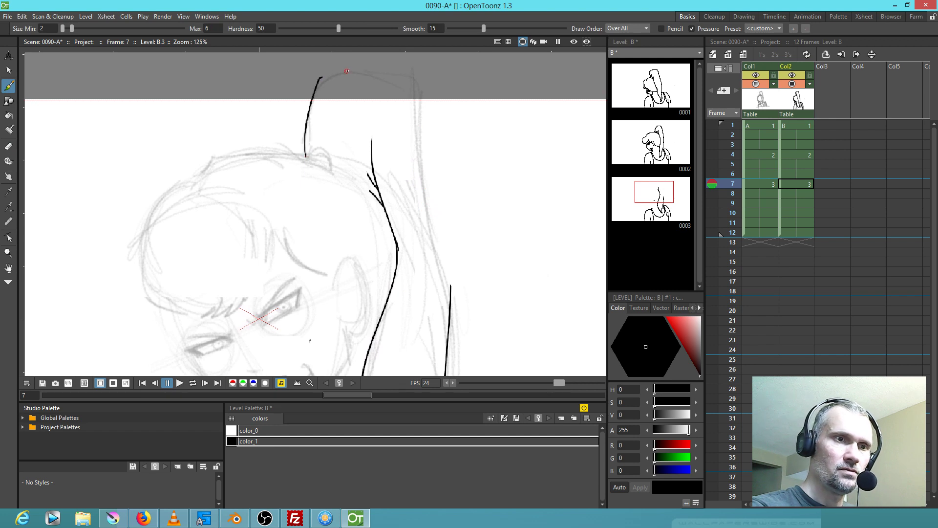
drag(423, 133, 447, 274)
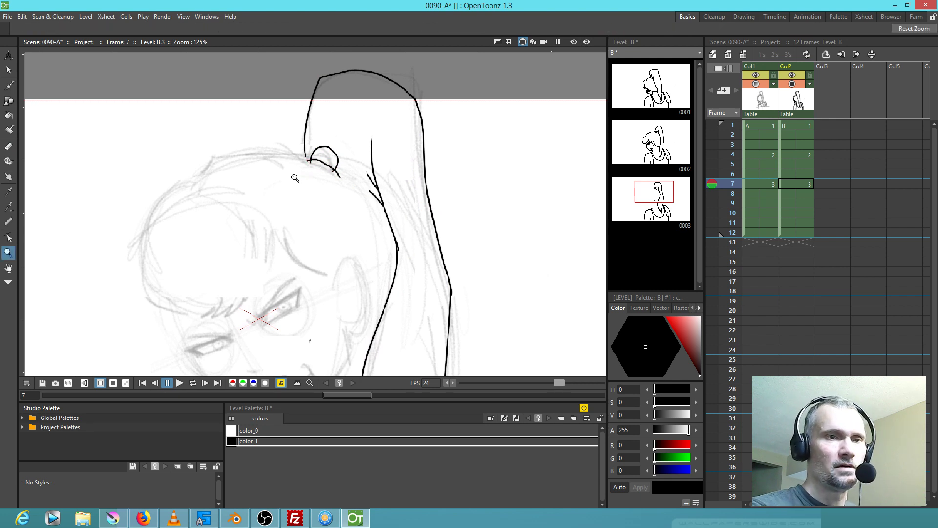
scroll(344, 142, up, 5)
key(a)
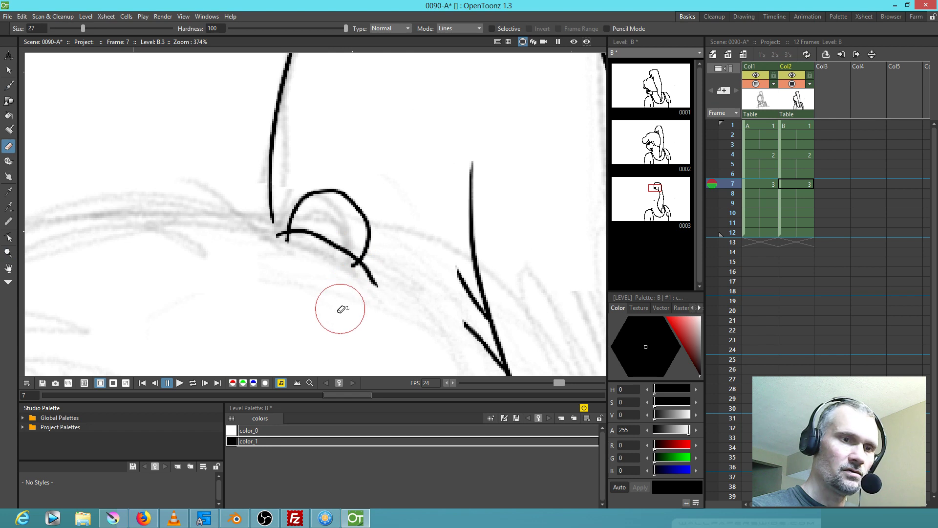
mouse_move(289, 257)
mouse_down()
mouse_move(266, 252)
mouse_move(369, 300)
mouse_up()
drag(450, 277, 616, 187)
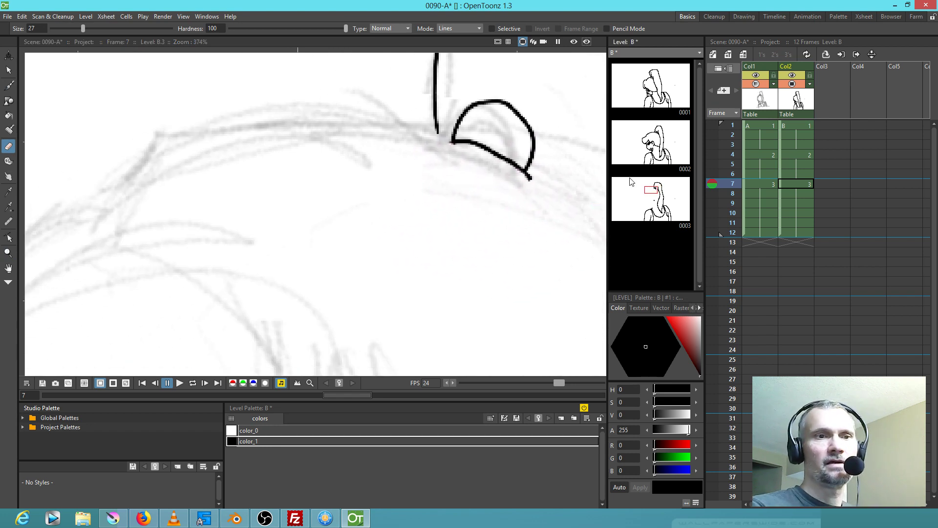
Ink the top of the hair and the rounded fringe with its zigzag lower edge over the frame 7 sketch
key(b)
mouse_move(433, 127)
mouse_down()
mouse_move(307, 114)
mouse_move(169, 129)
mouse_move(148, 139)
mouse_move(103, 214)
mouse_up()
drag(178, 226, 444, 169)
mouse_move(385, 157)
mouse_down()
mouse_move(298, 195)
mouse_move(222, 327)
mouse_up()
drag(350, 272, 250, 105)
mouse_move(128, 138)
mouse_down()
mouse_move(113, 206)
mouse_move(129, 324)
mouse_up()
drag(262, 283, 172, 163)
mouse_move(36, 198)
mouse_down()
mouse_move(174, 260)
mouse_move(273, 256)
mouse_up()
mouse_move(214, 262)
mouse_down()
mouse_move(236, 260)
mouse_move(263, 237)
mouse_move(259, 245)
mouse_move(262, 231)
mouse_move(238, 277)
mouse_move(290, 243)
mouse_move(301, 249)
mouse_move(289, 241)
mouse_move(278, 265)
mouse_move(295, 262)
mouse_move(367, 216)
mouse_move(400, 174)
mouse_move(428, 210)
mouse_move(363, 300)
mouse_move(338, 285)
mouse_move(320, 311)
mouse_move(294, 318)
mouse_move(372, 186)
mouse_up()
drag(468, 211, 456, 169)
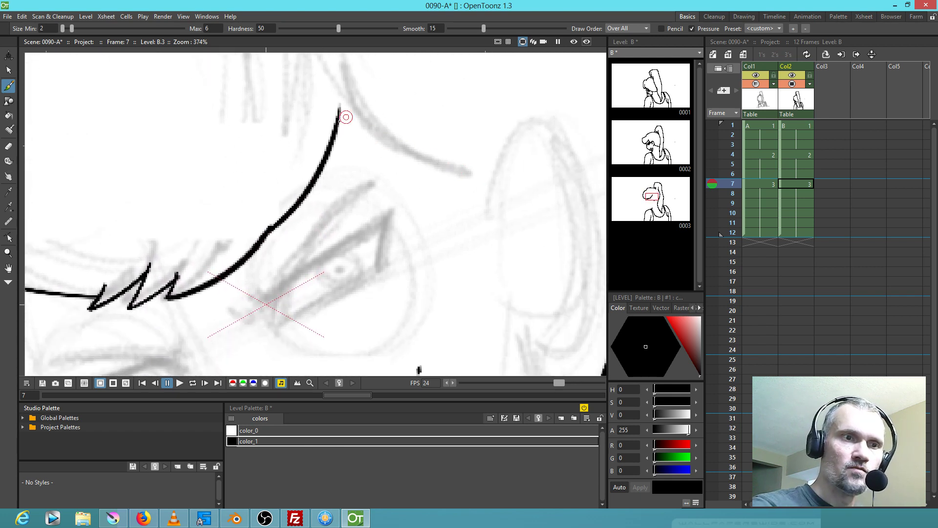
Ink the hairline curving from the fringe peak to the ear, and the ear with its inner fold lines
mouse_move(338, 117)
mouse_down()
mouse_move(343, 87)
mouse_move(360, 122)
mouse_move(407, 164)
mouse_move(501, 177)
mouse_up()
mouse_move(489, 211)
mouse_down()
mouse_move(540, 126)
mouse_move(566, 150)
mouse_move(590, 231)
mouse_move(559, 352)
mouse_up()
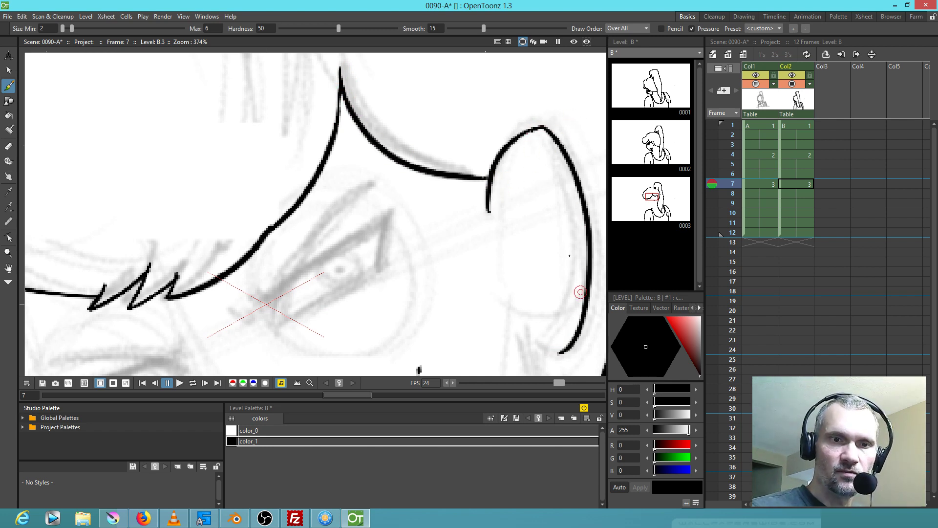
mouse_move(543, 161)
mouse_down()
mouse_move(533, 190)
mouse_move(530, 302)
mouse_up()
drag(530, 236, 550, 290)
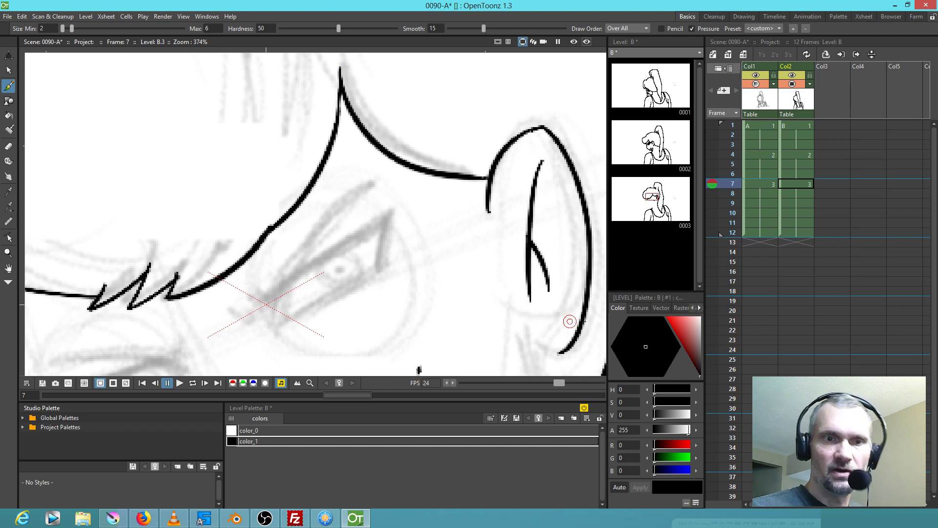
Ink the jawline, the hair beside the far cheek and behind the ear, and the neck line joining the chin
key(alt+0)
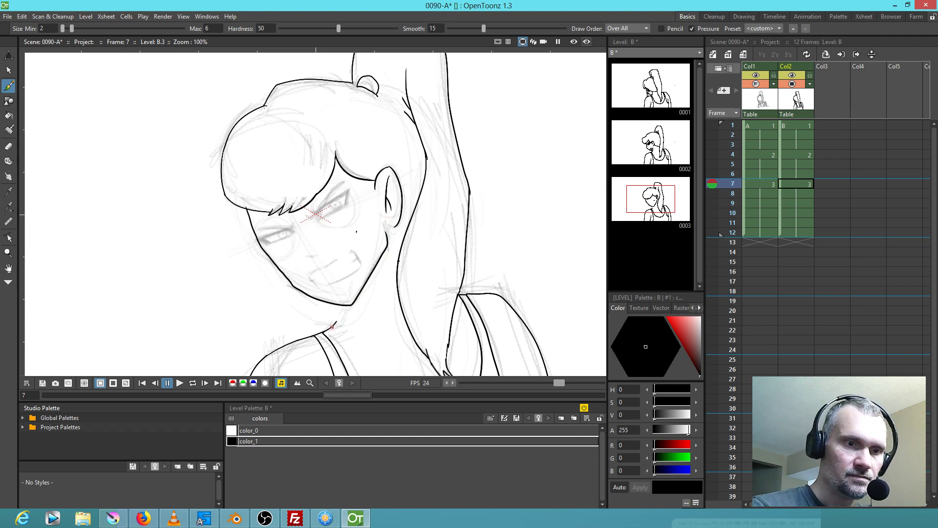
drag(293, 192, 295, 230)
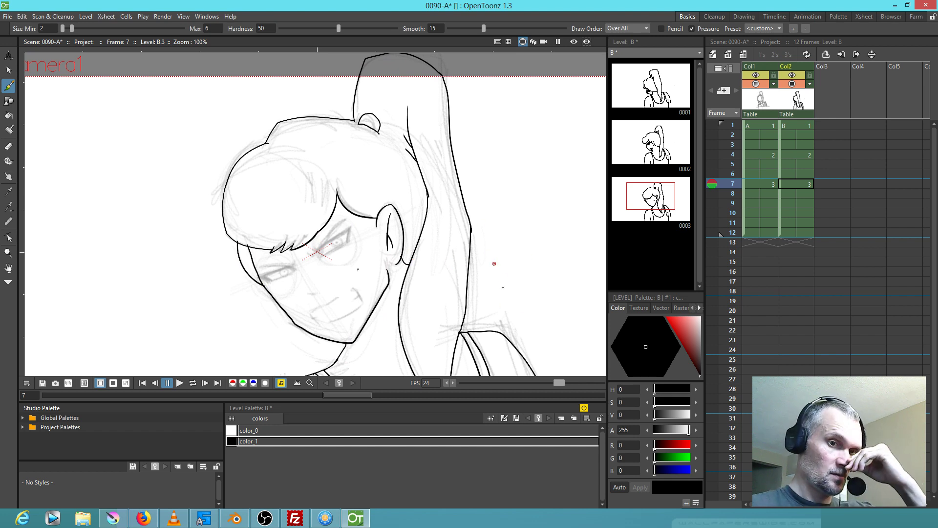
drag(492, 322, 519, 214)
drag(467, 233, 444, 283)
key(shift+space)
drag(357, 281, 437, 222)
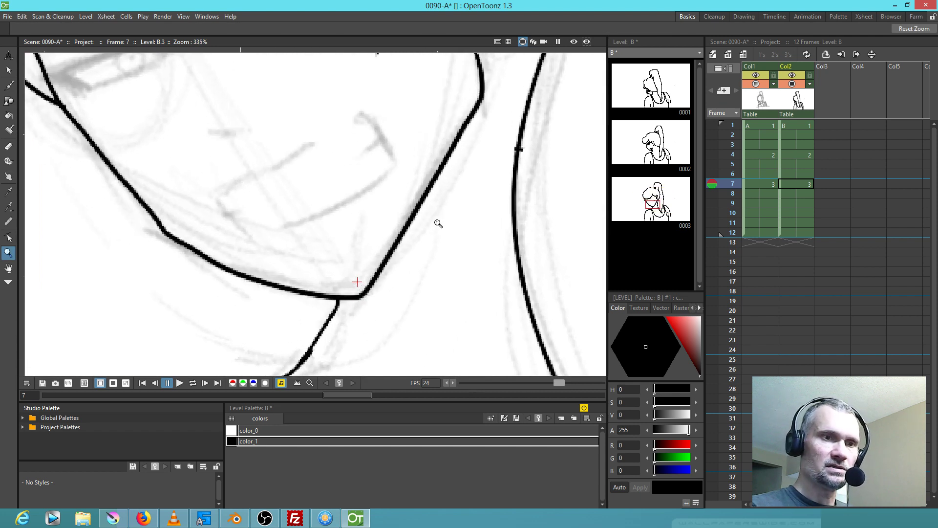
drag(393, 259, 410, 325)
Duplicate the previous sketch drawing into Col1 at frame 10 and return to the Col2 drawing at frame 7
click(772, 212)
key(d)
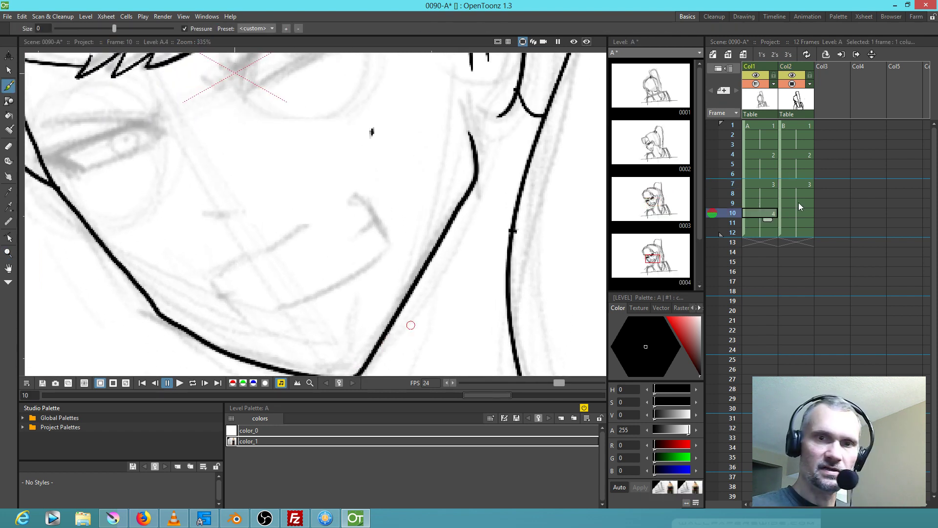
click(803, 184)
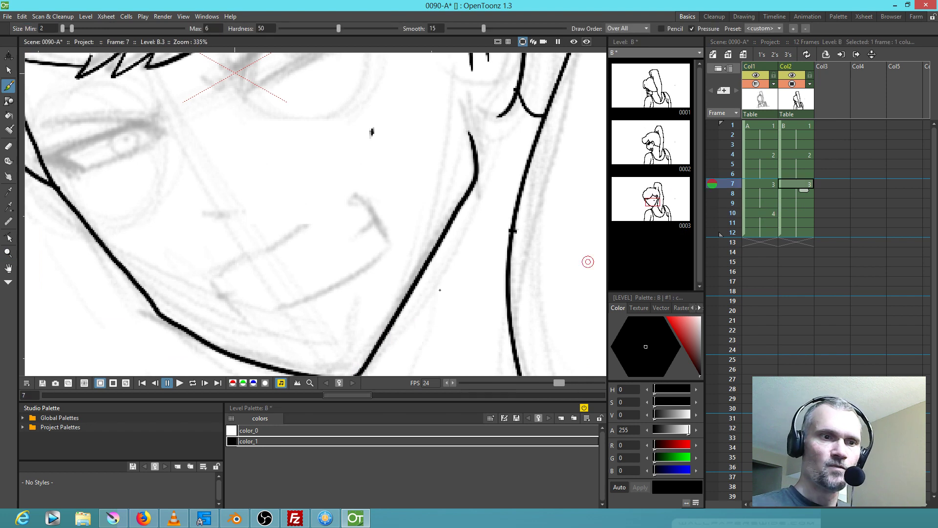
Ink the grimacing mouth with short teeth lines at its corners, and the small nose line
mouse_move(221, 298)
mouse_down()
mouse_move(218, 268)
mouse_move(259, 258)
mouse_move(347, 201)
mouse_move(366, 202)
mouse_move(373, 267)
mouse_up()
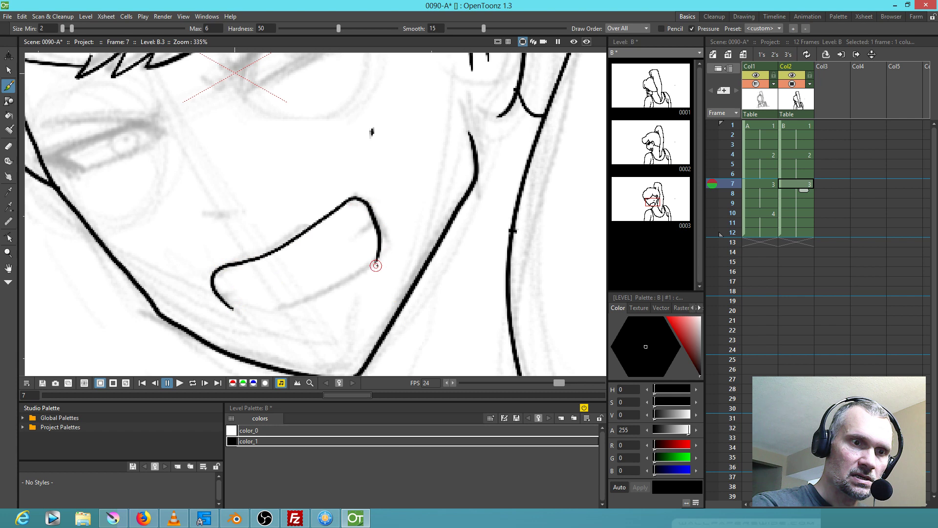
mouse_move(230, 308)
mouse_down()
mouse_move(275, 306)
mouse_move(375, 262)
mouse_up()
drag(375, 224, 353, 238)
drag(222, 295, 234, 292)
drag(211, 211, 239, 213)
Ink the eye nearest the ear with its thick eyebrow, lid lines and round iris
mouse_move(439, 262)
mouse_down()
mouse_move(413, 314)
mouse_move(423, 370)
mouse_up()
drag(355, 204, 371, 277)
mouse_move(217, 260)
mouse_down()
mouse_move(226, 267)
mouse_move(308, 161)
mouse_move(341, 143)
mouse_move(225, 255)
mouse_move(343, 176)
mouse_up()
drag(303, 204, 347, 172)
drag(330, 221, 342, 186)
mouse_move(299, 210)
mouse_down()
mouse_move(341, 185)
mouse_move(307, 203)
mouse_up()
drag(269, 231, 302, 211)
mouse_move(248, 250)
mouse_down()
mouse_move(243, 273)
mouse_move(322, 229)
mouse_up()
drag(328, 227, 341, 216)
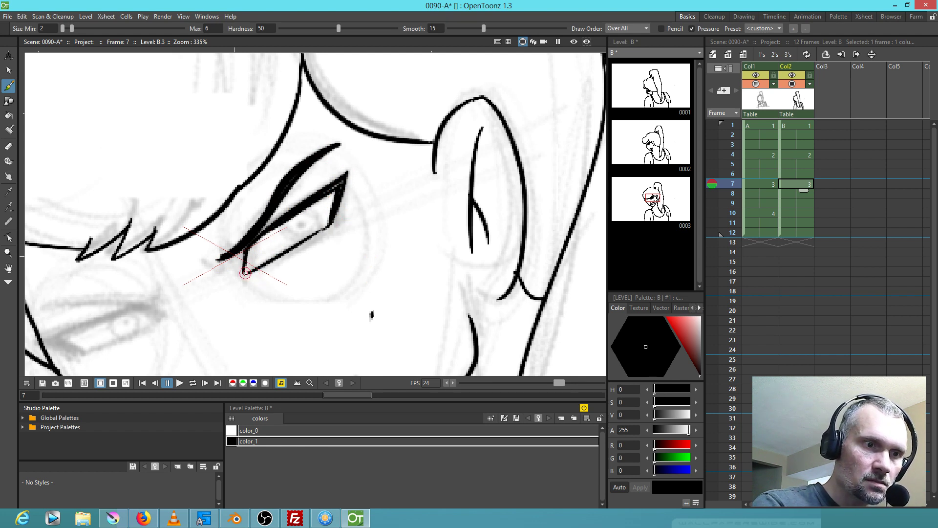
mouse_move(287, 228)
mouse_down()
mouse_move(323, 225)
mouse_move(307, 208)
mouse_up()
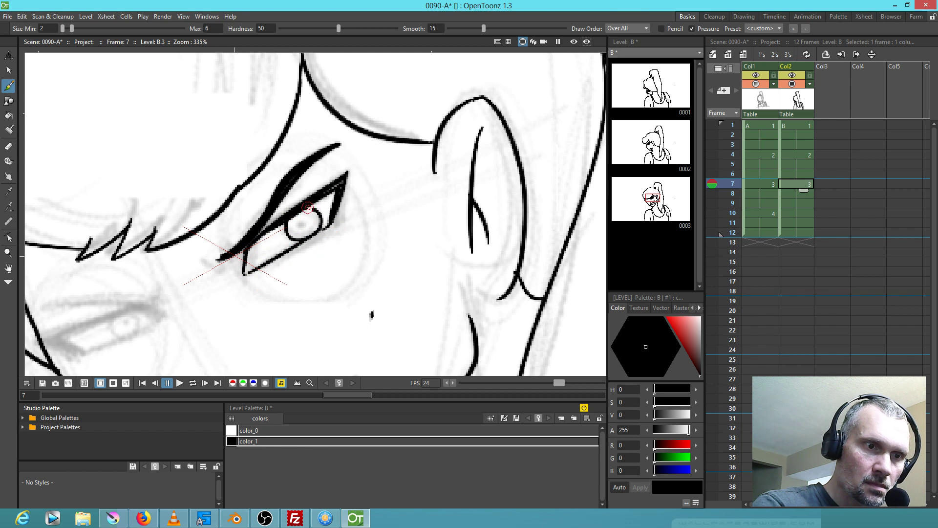
Ink the far eye with its eyebrow, lids, iris and pupil over the frame 7 sketch
drag(271, 301, 467, 230)
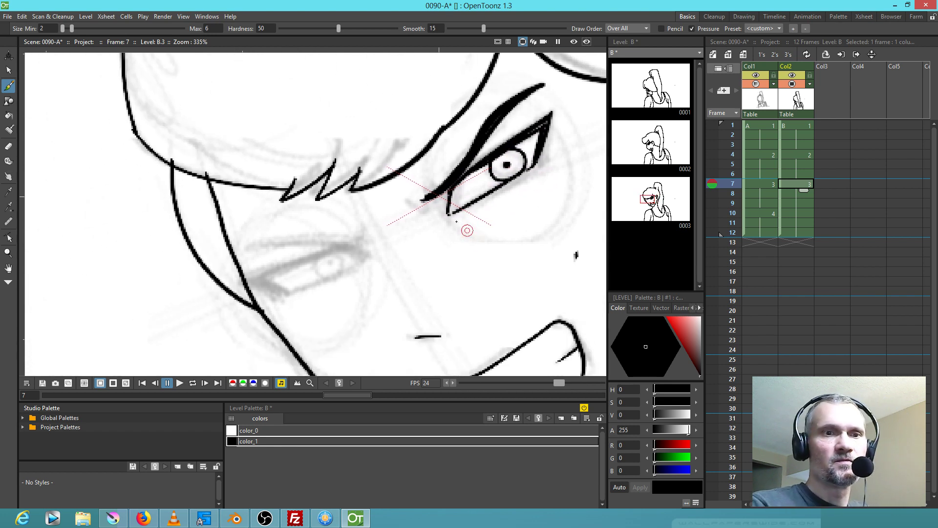
mouse_move(348, 245)
mouse_down()
mouse_move(368, 256)
mouse_move(341, 247)
mouse_move(249, 281)
mouse_move(324, 252)
mouse_up()
mouse_move(256, 283)
mouse_down()
mouse_move(289, 293)
mouse_move(356, 265)
mouse_move(316, 278)
mouse_move(345, 269)
mouse_move(326, 256)
mouse_move(256, 253)
mouse_move(364, 237)
mouse_move(254, 251)
mouse_move(274, 240)
mouse_up()
drag(505, 316, 379, 259)
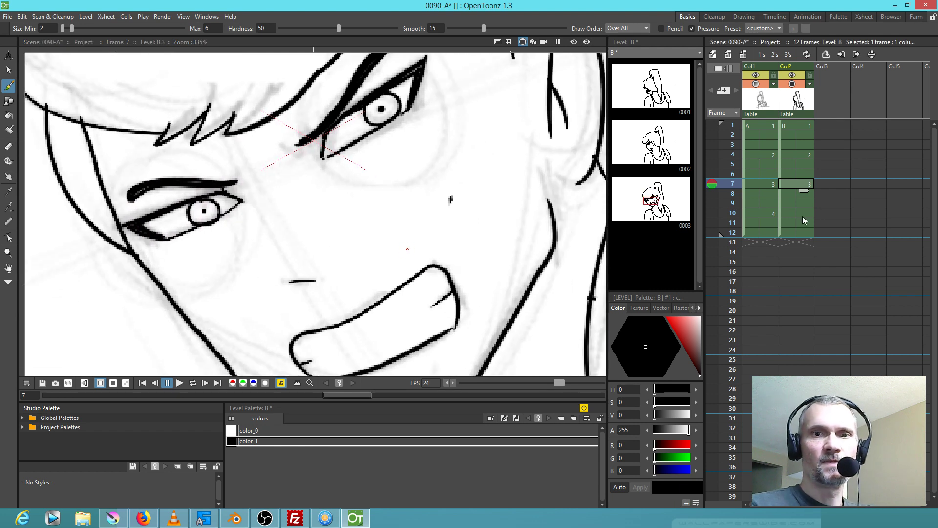
Duplicate the finished frame 7 inked drawing into Col2 at frame 10
click(804, 214)
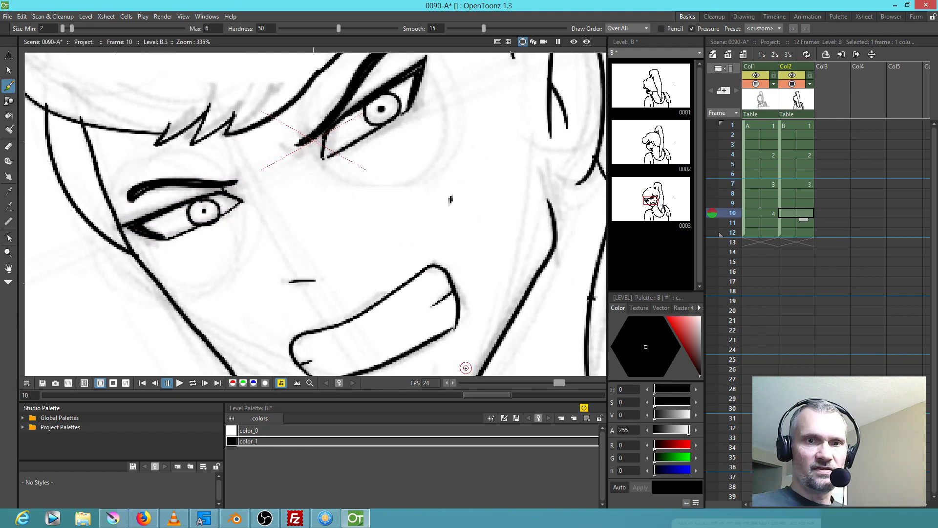
key(d)
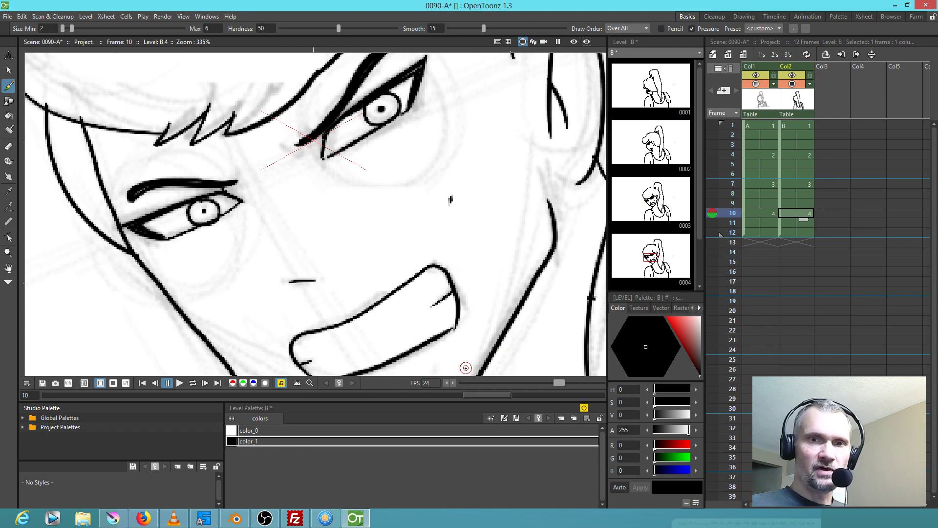
scroll(455, 239, down, 8)
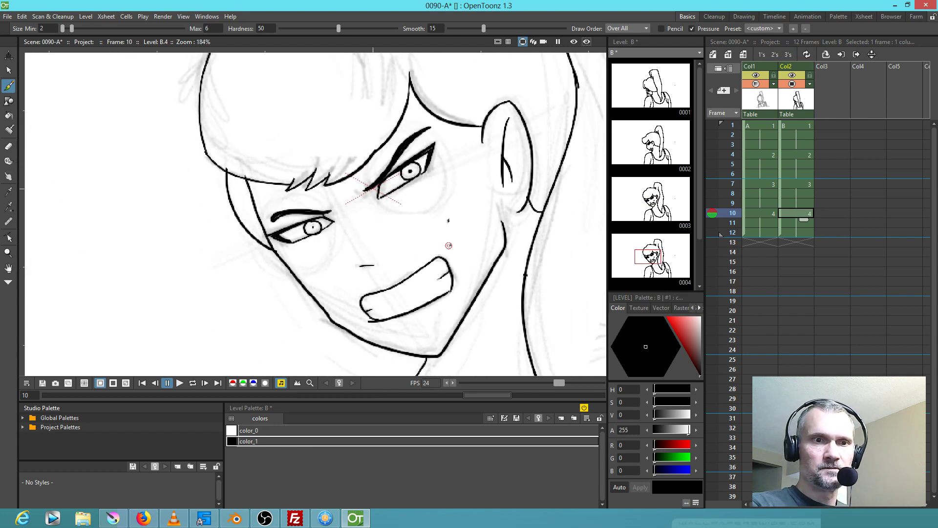
drag(421, 233, 418, 231)
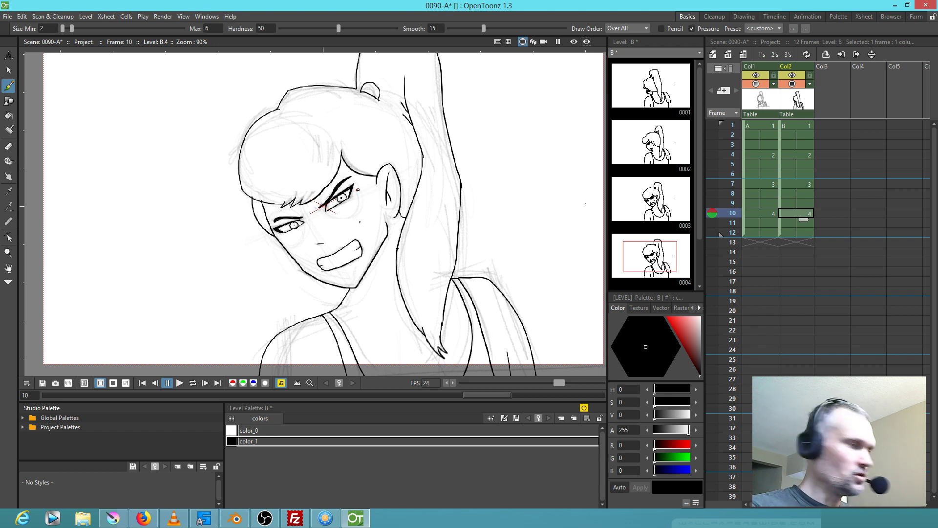
Make a freehand selection around the eyes, nose and mouth in frame 10 and delete the selected lines
key(s)
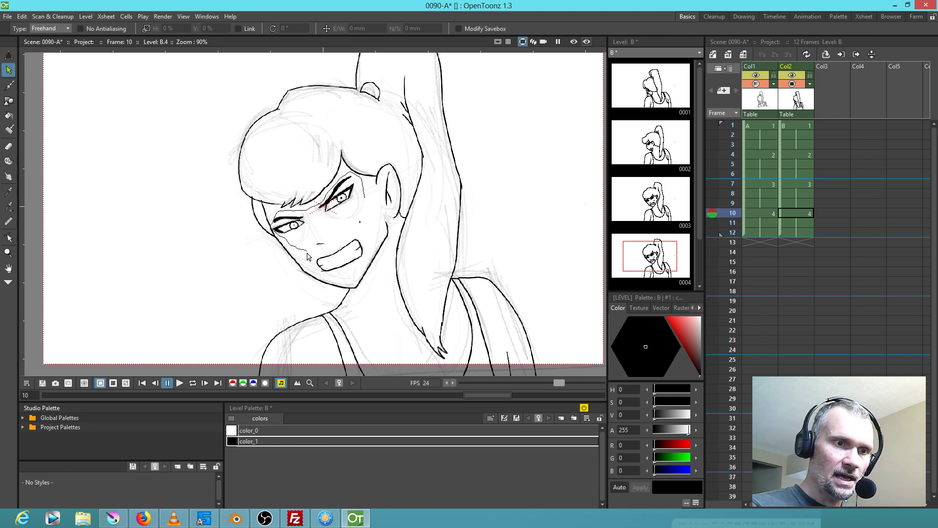
drag(376, 214, 371, 184)
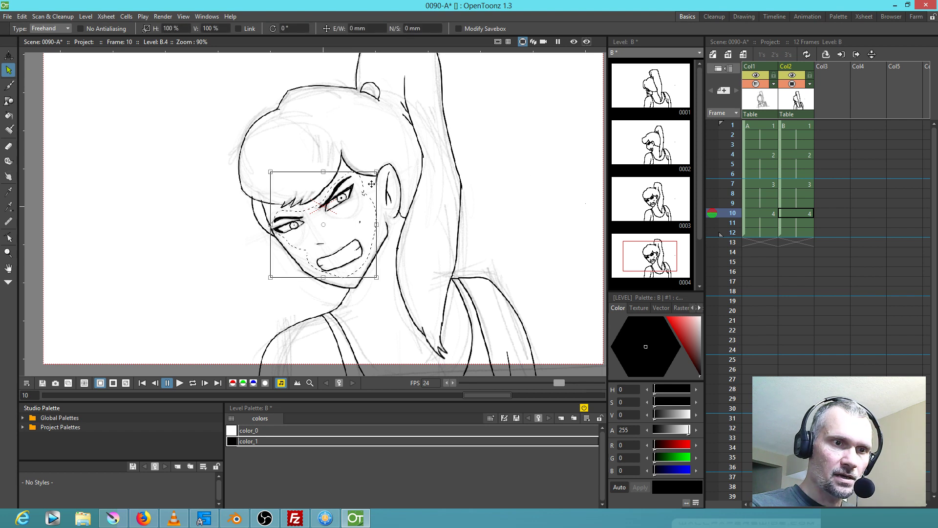
key(Delete)
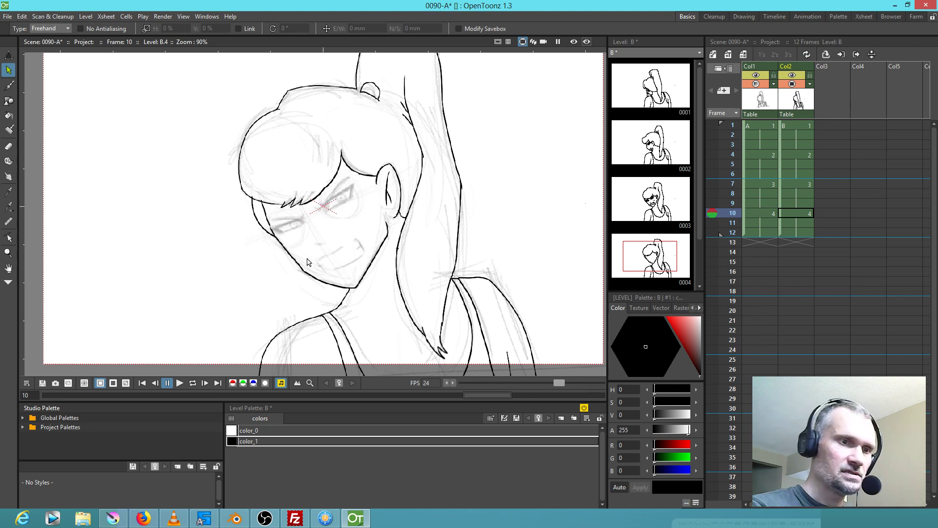
Erase the far-side jawline, the front of the fringe, and the middle of both ponytail edges in frame 10
key(a)
drag(284, 241, 337, 285)
mouse_move(292, 259)
mouse_down()
mouse_move(244, 180)
mouse_move(244, 146)
mouse_up()
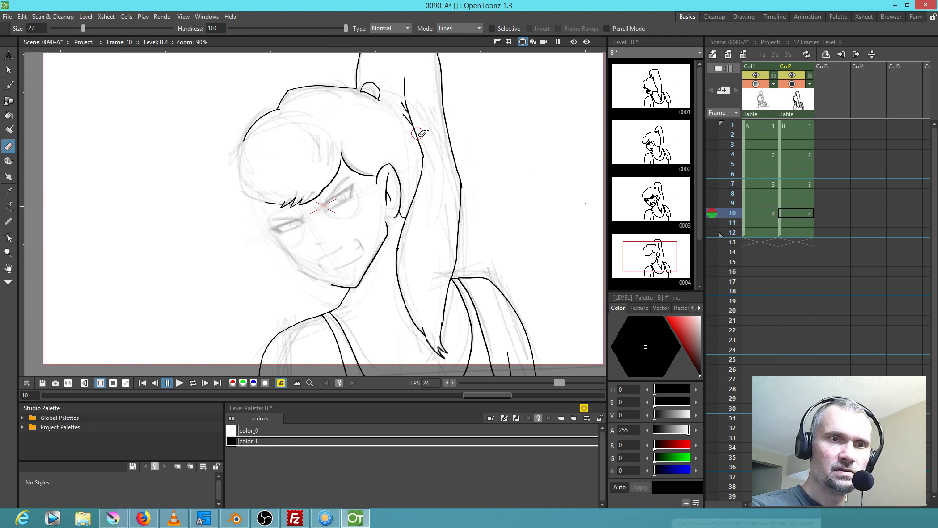
mouse_move(452, 141)
mouse_down()
mouse_move(429, 134)
mouse_move(415, 146)
mouse_move(450, 101)
mouse_up()
drag(459, 234, 457, 253)
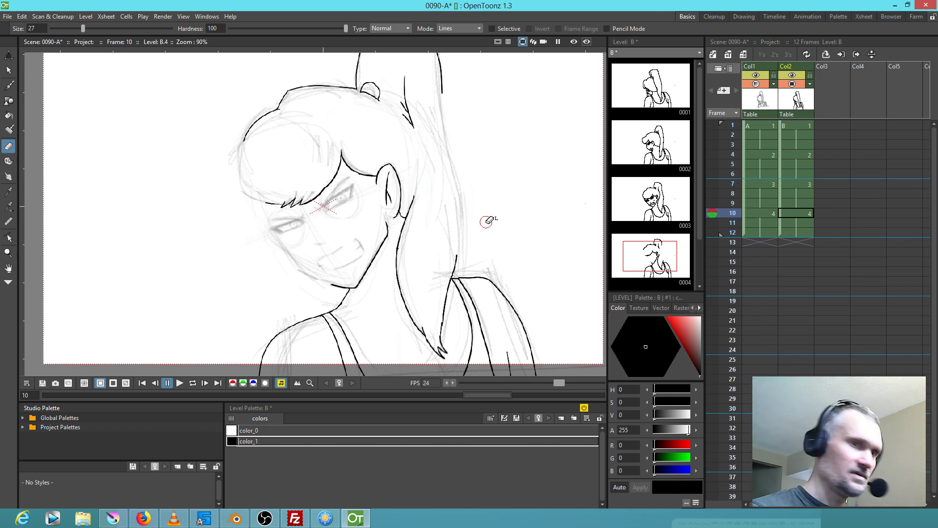
Ink a new ponytail outer edge and fringe front in frame 10, joining the fringe to its zigzag edge
key(b)
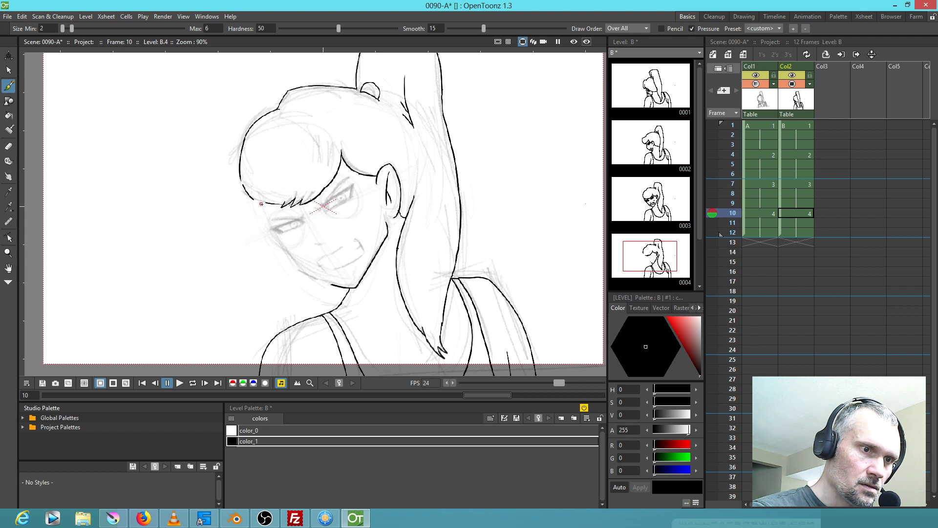
drag(251, 198, 267, 205)
drag(264, 202, 266, 196)
scroll(325, 185, up, 6)
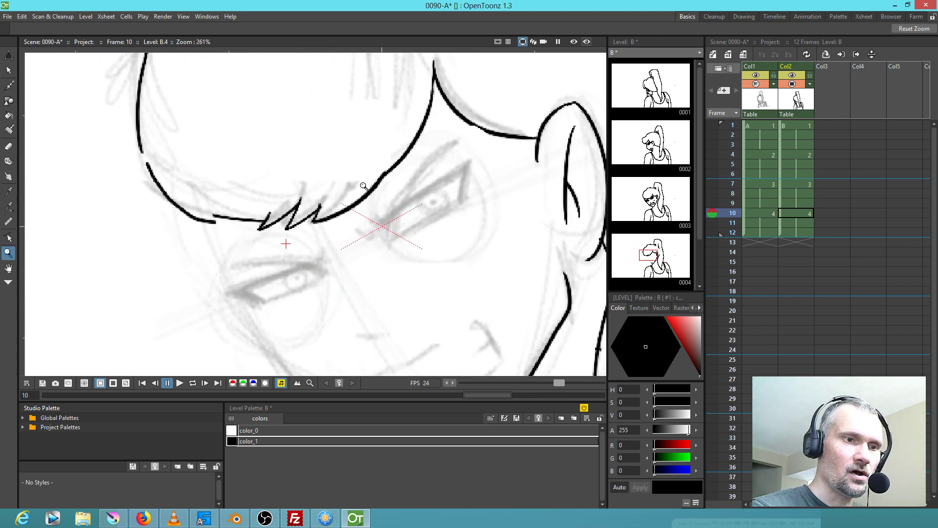
drag(106, 142, 97, 122)
mouse_move(312, 257)
mouse_down()
mouse_move(291, 176)
mouse_move(271, 126)
mouse_up()
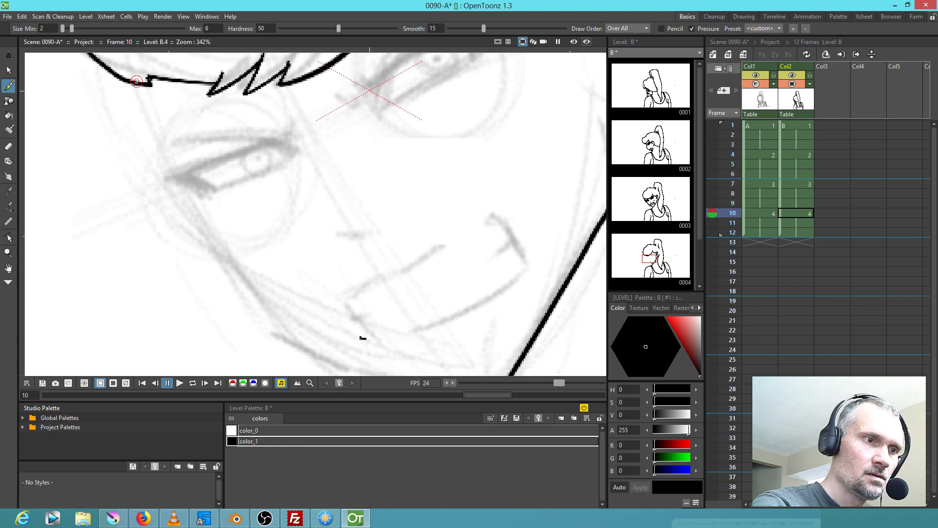
Ink the far-side jawline from the fringe down to the chin in frame 10, redoing the stroke near the chin
mouse_move(152, 126)
mouse_down()
mouse_move(204, 227)
mouse_move(286, 336)
mouse_up()
mouse_move(446, 318)
mouse_down()
mouse_move(356, 203)
mouse_move(306, 187)
mouse_up()
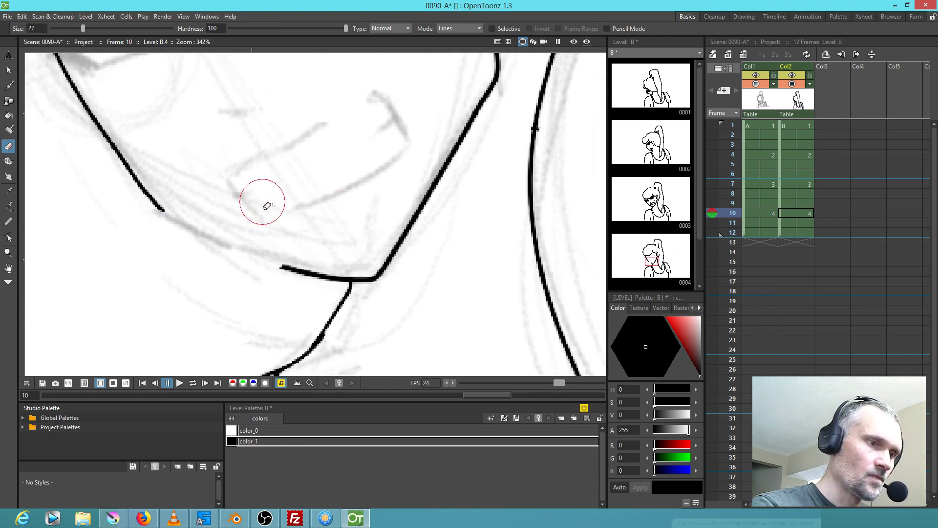
mouse_move(162, 211)
mouse_down()
mouse_move(203, 238)
mouse_move(289, 266)
mouse_up()
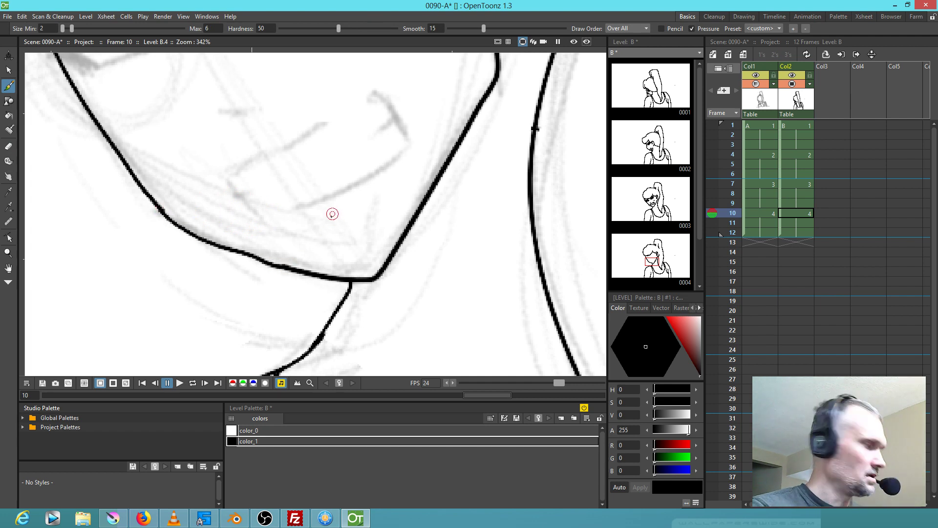
key(ctrl+z)
mouse_move(167, 218)
mouse_down()
mouse_move(226, 251)
mouse_move(471, 325)
mouse_move(509, 364)
mouse_up()
drag(379, 210, 385, 320)
Erase the lower part of the side hair lock's outer edge in frame 10, using frame 7 as reference
mouse_move(186, 128)
mouse_down()
mouse_move(204, 199)
mouse_move(261, 293)
mouse_move(293, 299)
mouse_up()
key(.)
key(.)
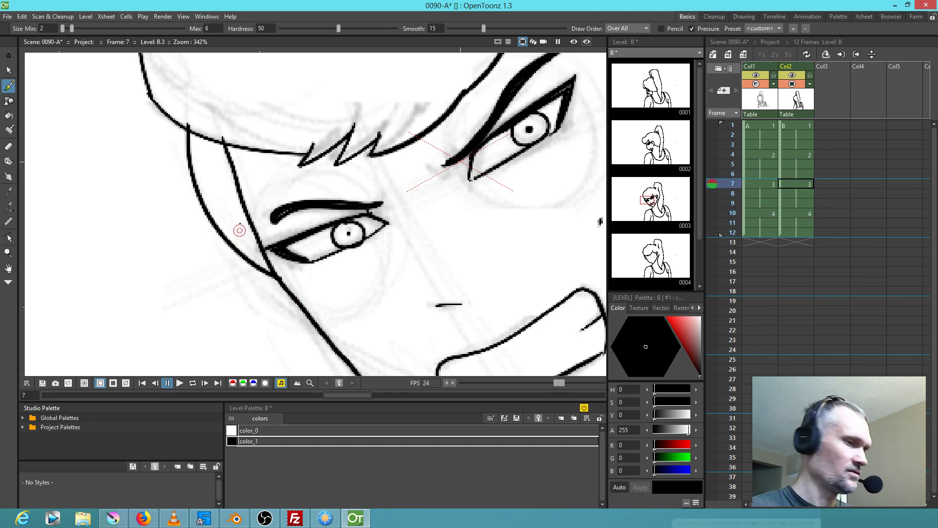
key(.)
key(e)
drag(220, 245, 272, 310)
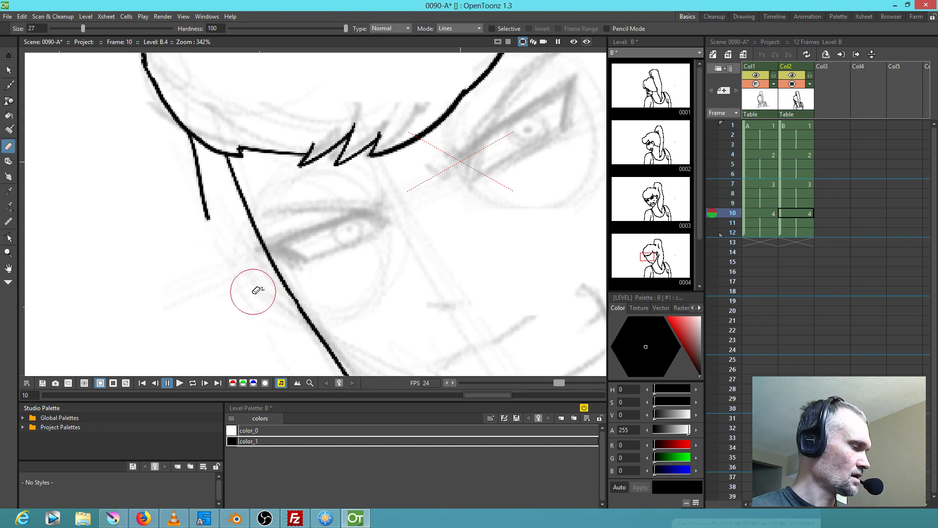
Ink the lower outer edge of the side hair lock in frame 10, joining it to the far-side face line
key(b)
key(.)
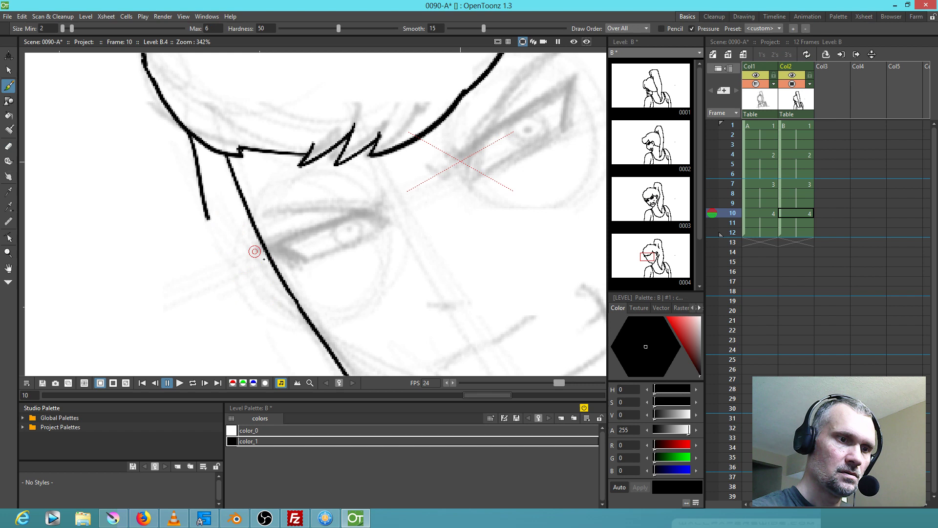
key(.)
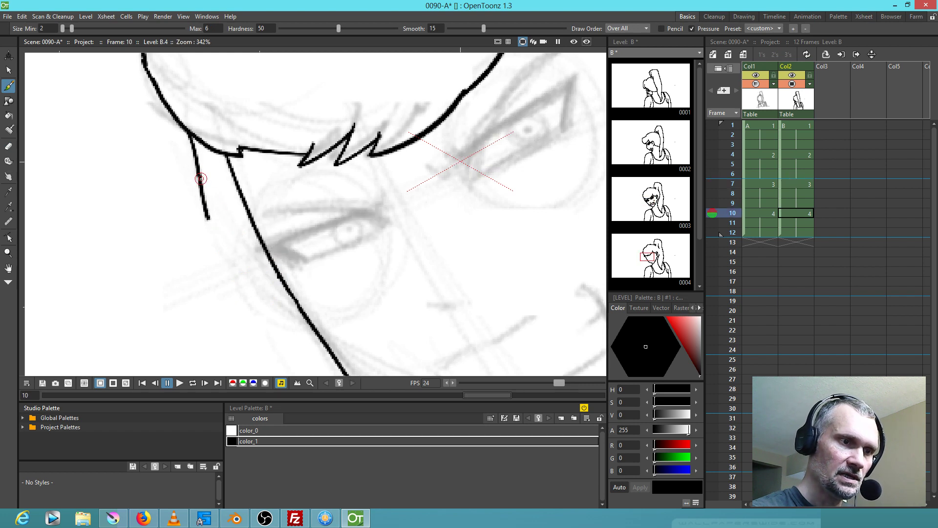
key(.)
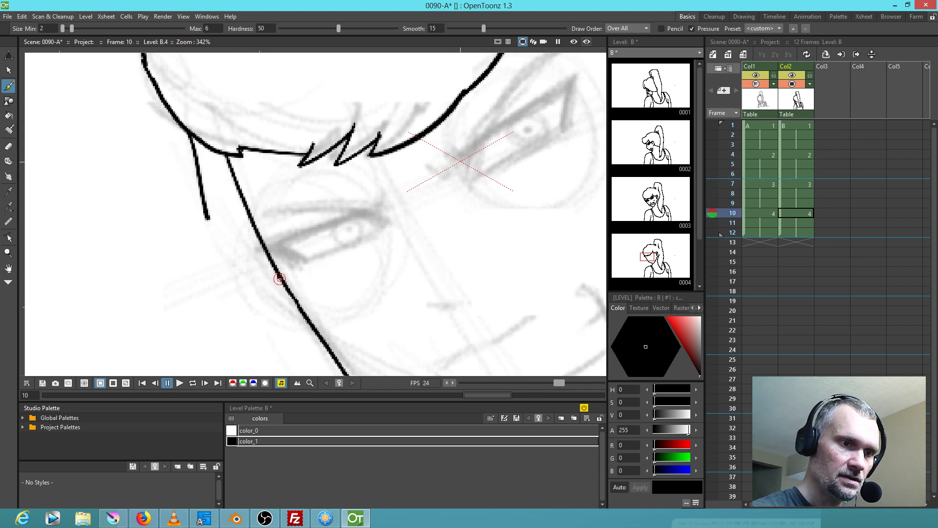
mouse_move(248, 260)
mouse_down()
mouse_move(210, 226)
mouse_move(202, 195)
mouse_up()
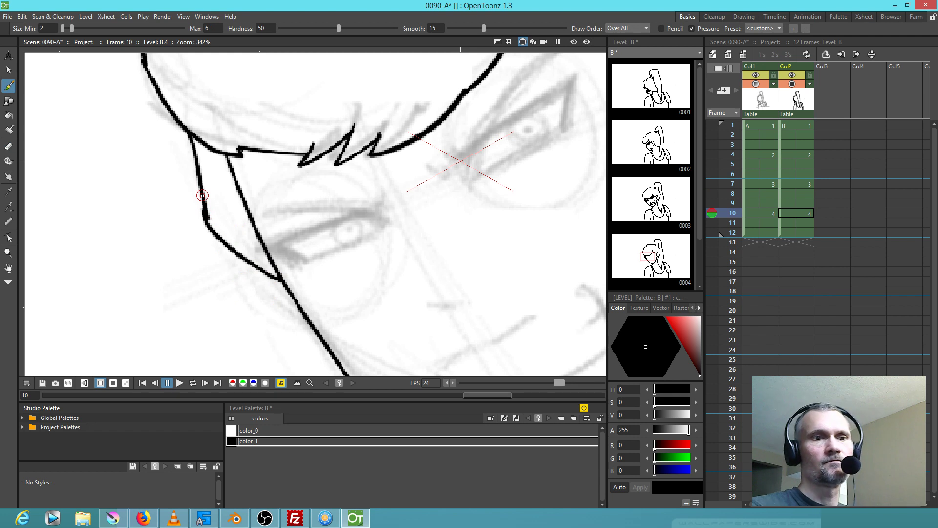
Erase the kinked upper edge of the side hair lock in frame 10 and re-ink it as a smooth curve matching frame 7
key(a)
mouse_move(209, 209)
mouse_down()
mouse_move(209, 235)
mouse_move(194, 199)
mouse_up()
key(b)
key(shift+comma)
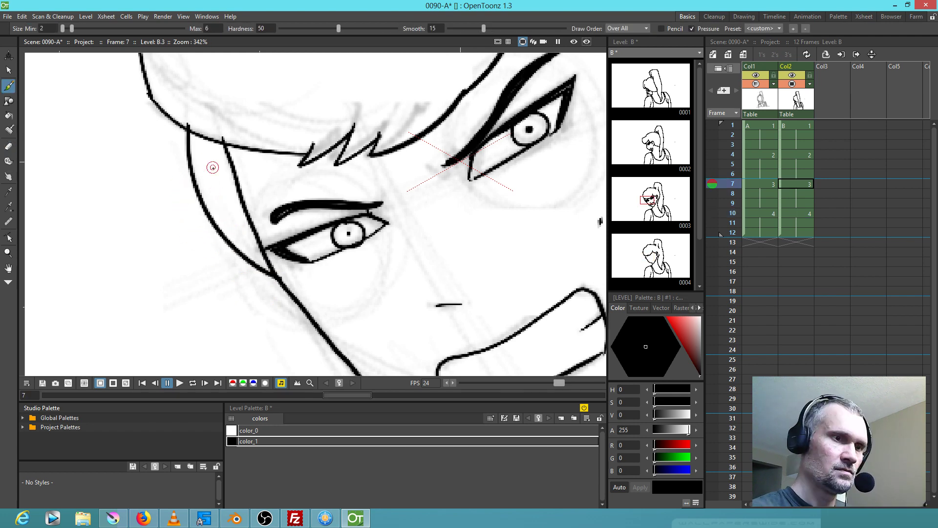
key(shift+period)
mouse_move(192, 155)
mouse_down()
mouse_move(213, 224)
mouse_move(242, 251)
mouse_up()
key(shift+comma)
key(shift+period)
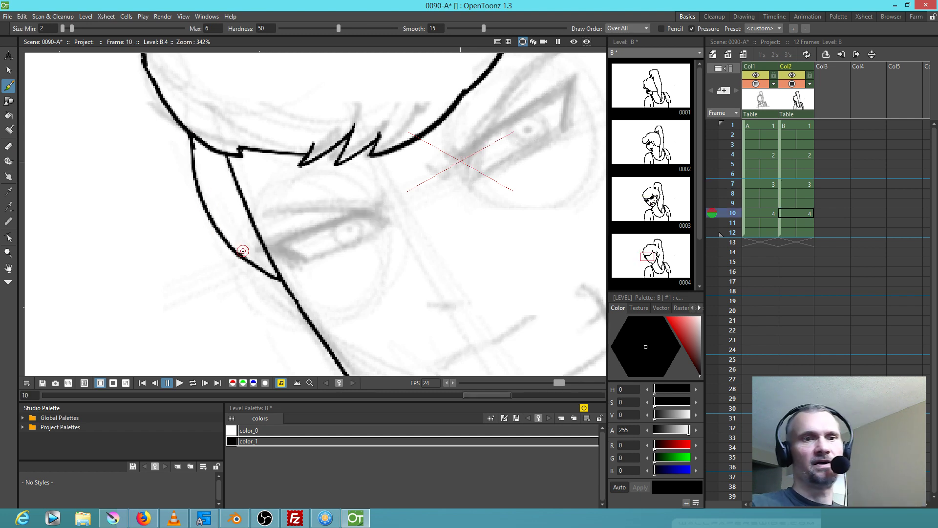
Compare the head in frames 7 and 10 and ink the missing middle section of the ponytail's inner edge in frame 10
scroll(243, 252, down, 5)
key(shift+comma)
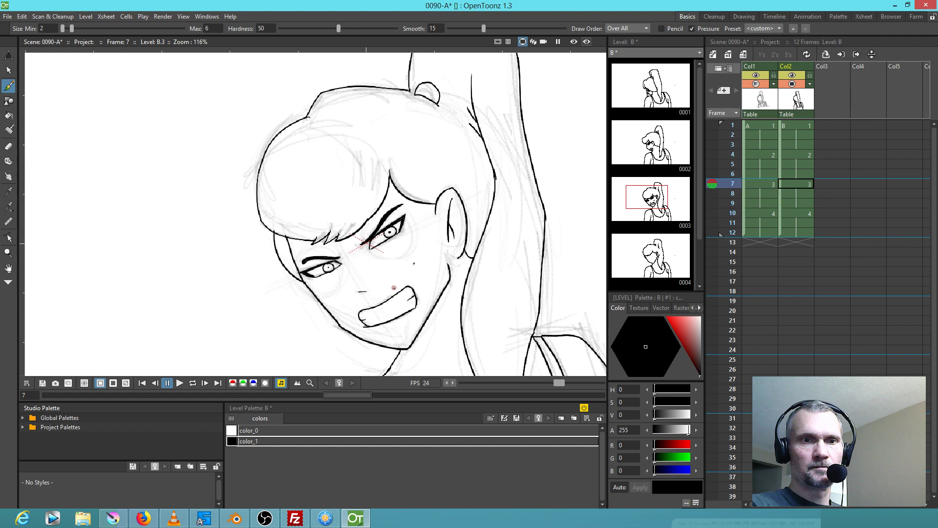
key(shift+period)
key(shift+comma)
key(shift+period)
key(shift+comma)
key(shift+period)
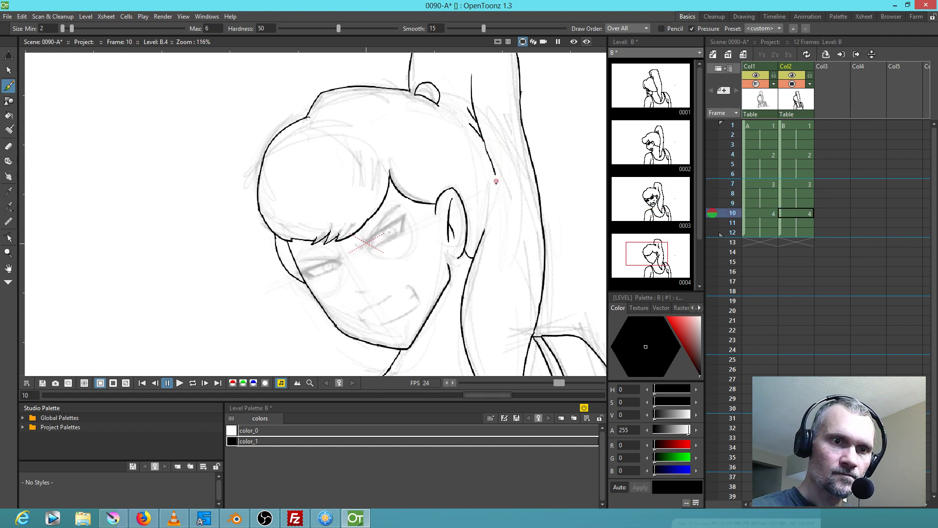
key(shift+comma)
key(shift+period)
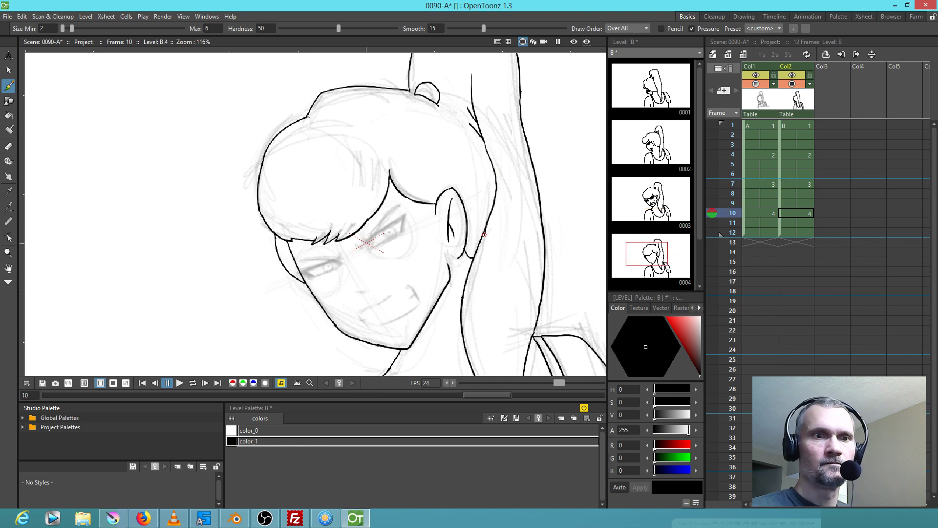
Compare frame 10 with frame 7, then erase the fringe's lower front corner and the tops of the adjoining hair and face lines
key(comma)
key(period)
key(comma)
key(comma)
key(period)
key(period)
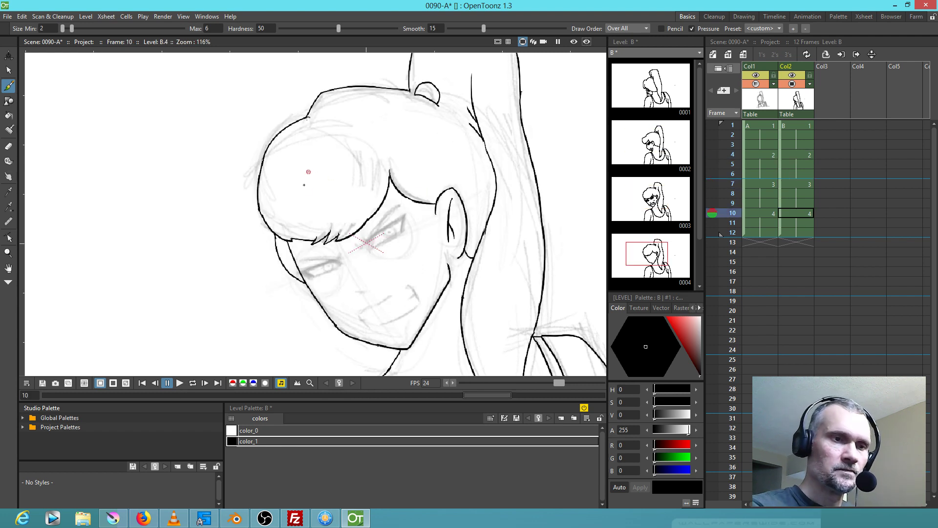
key(a)
mouse_move(282, 227)
mouse_down()
mouse_move(290, 237)
mouse_move(269, 215)
mouse_move(274, 202)
mouse_move(390, 155)
mouse_move(378, 201)
mouse_move(369, 179)
mouse_up()
key(shift+space)
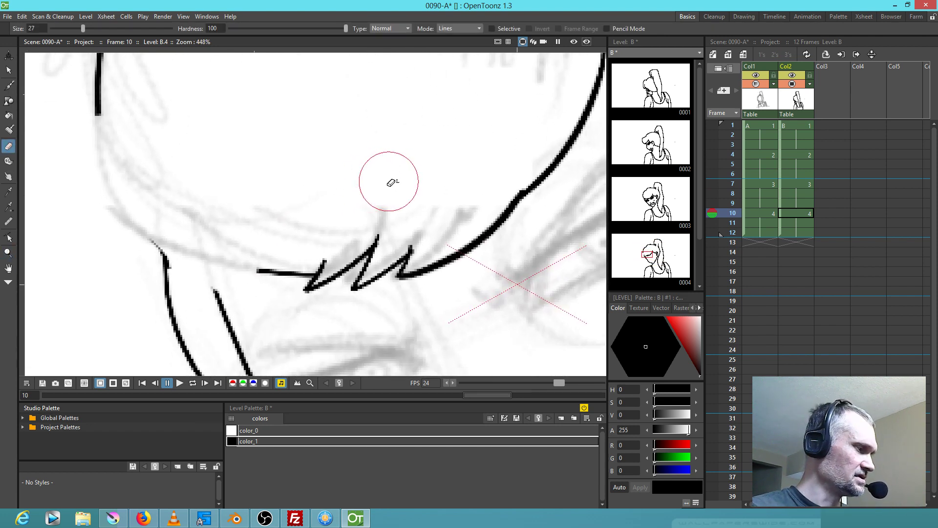
Ink a rounded lower front corner for the fringe in frame 10, connecting its front edge to the zigzag tips
key(b)
key(shift+comma)
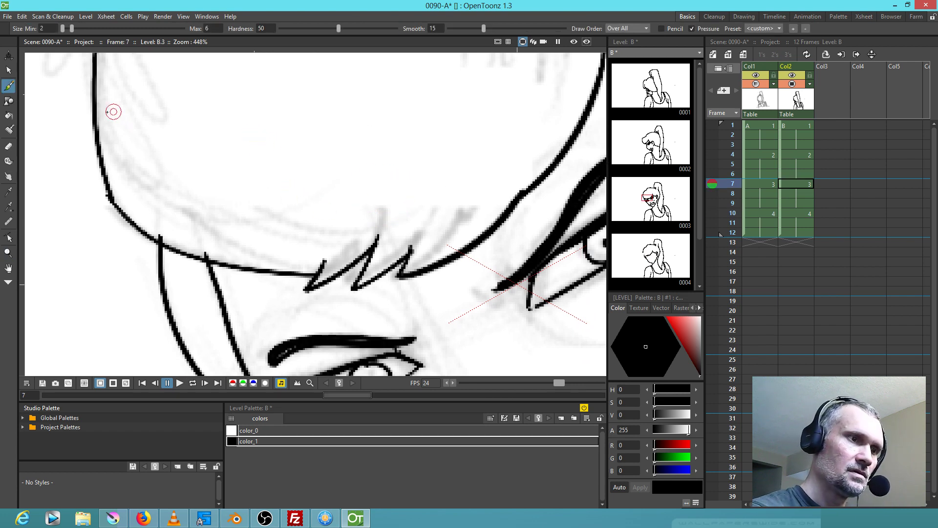
key(shift+period)
key(shift+comma)
key(shift+period)
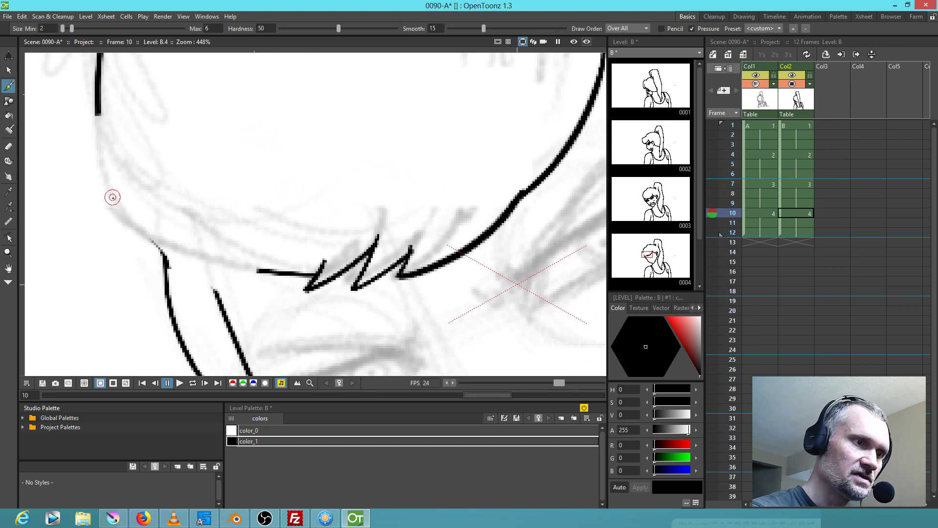
key(shift+comma)
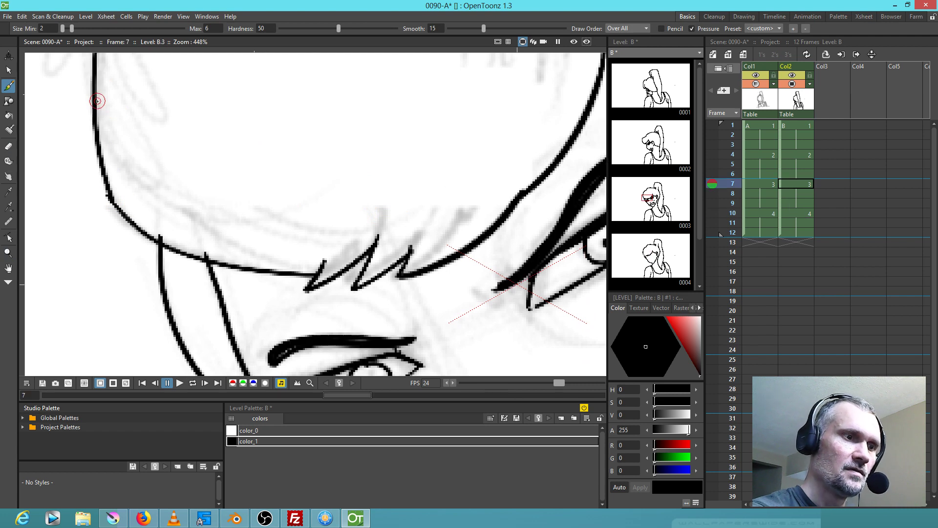
key(shift+period)
mouse_move(114, 205)
mouse_down()
mouse_move(182, 252)
mouse_move(159, 243)
mouse_move(168, 248)
mouse_move(257, 267)
mouse_up()
key(shift+comma)
key(shift+period)
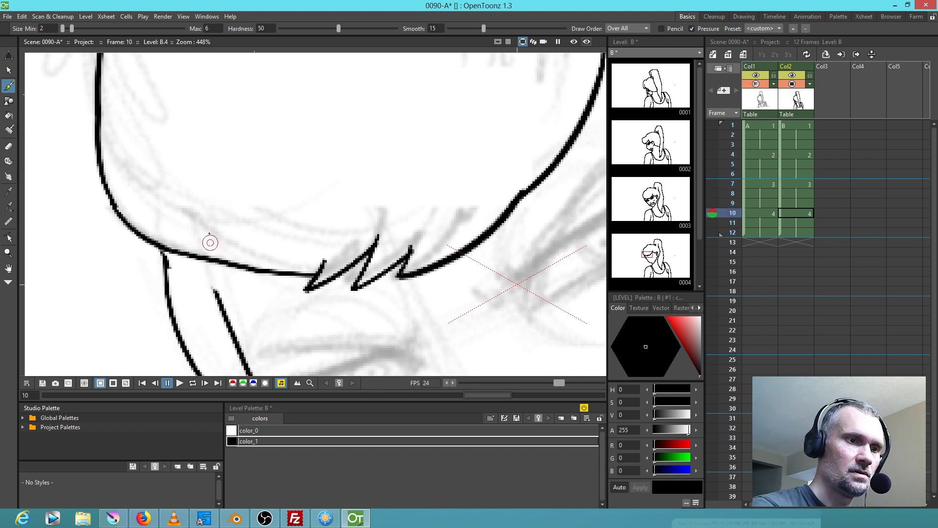
Extend the face line up to the fringe in frame 10 and trim the stub atop the side hair lock with a size 11 eraser
drag(206, 260, 219, 300)
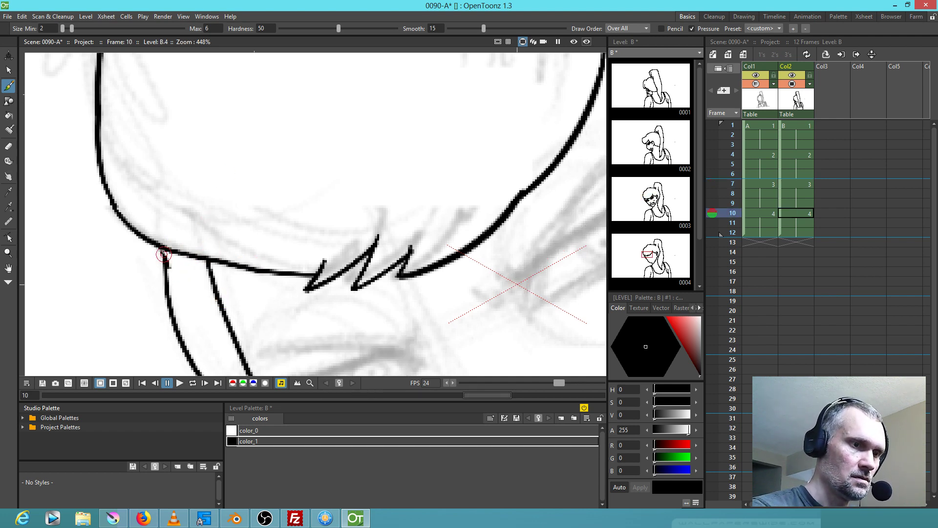
key(a)
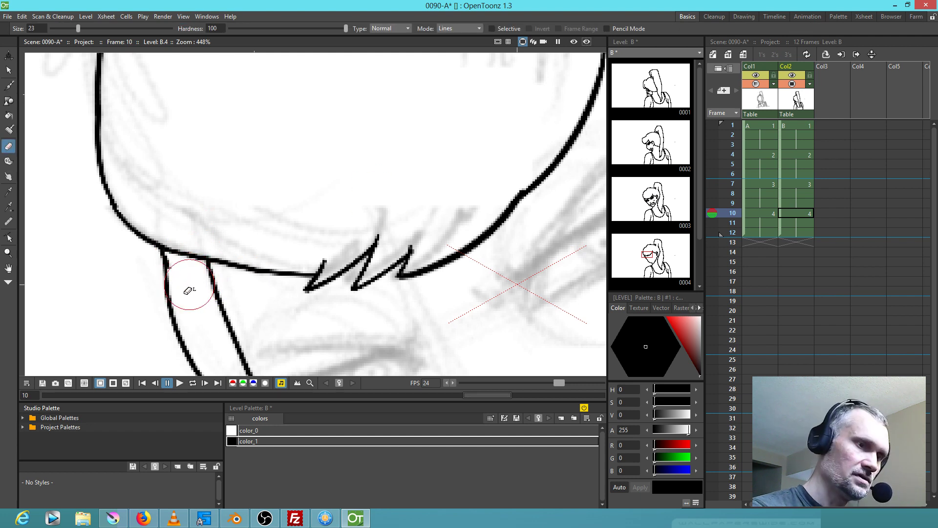
key(i)
key(i)
click(179, 269)
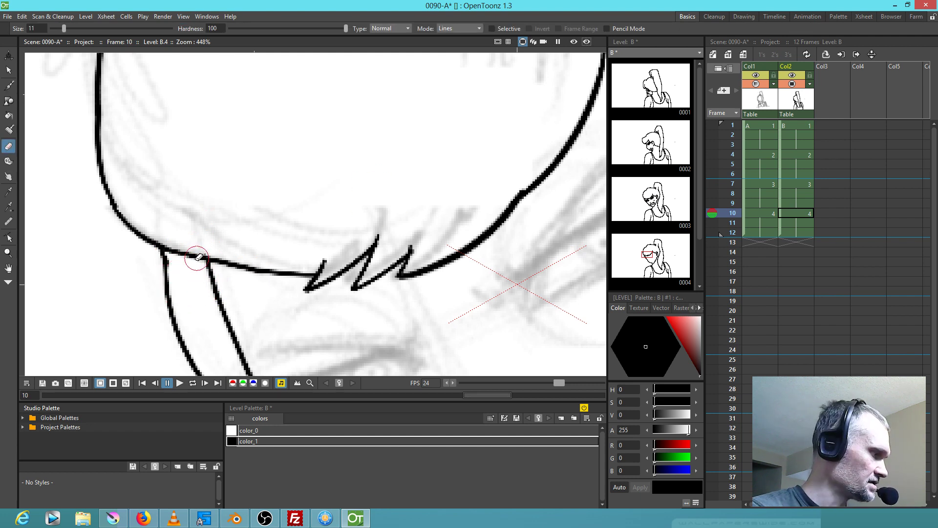
key(comma)
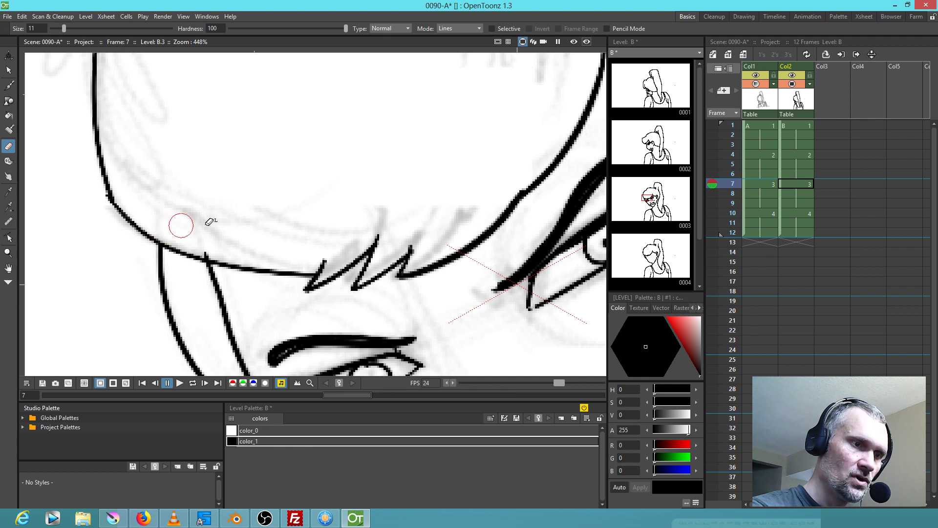
key(period)
Mark the inner and outer ends of the near eyebrow with ink dots in frame 10, taking their positions from frame 7
drag(505, 251, 305, 246)
key(comma)
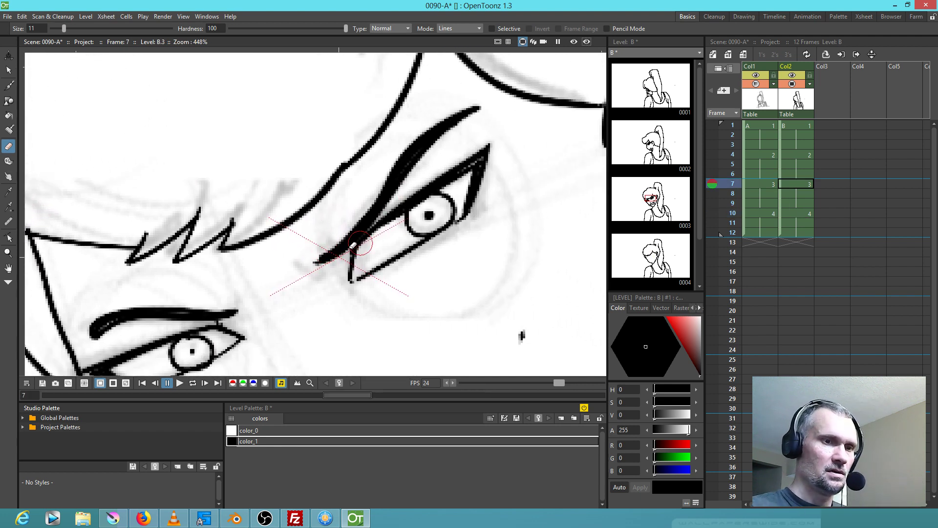
key(b)
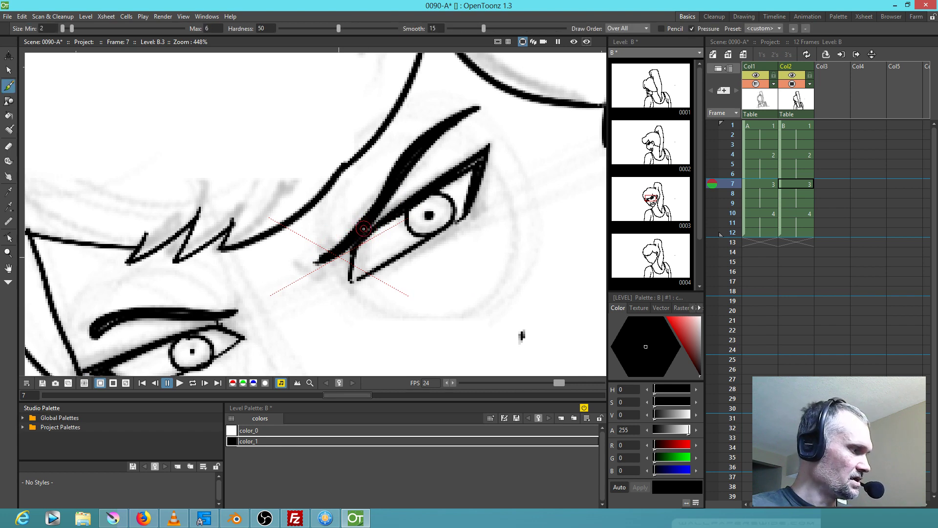
key(period)
click(322, 261)
key(comma)
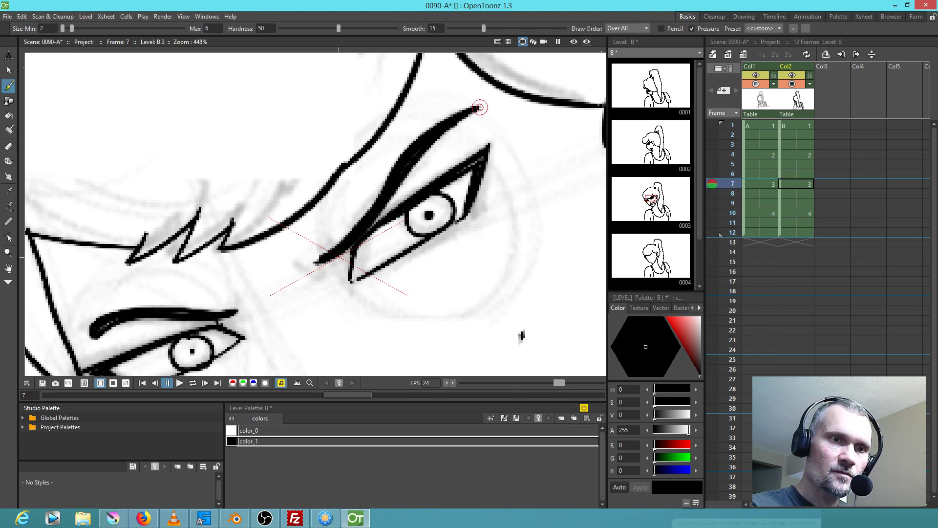
key(period)
click(479, 107)
key(comma)
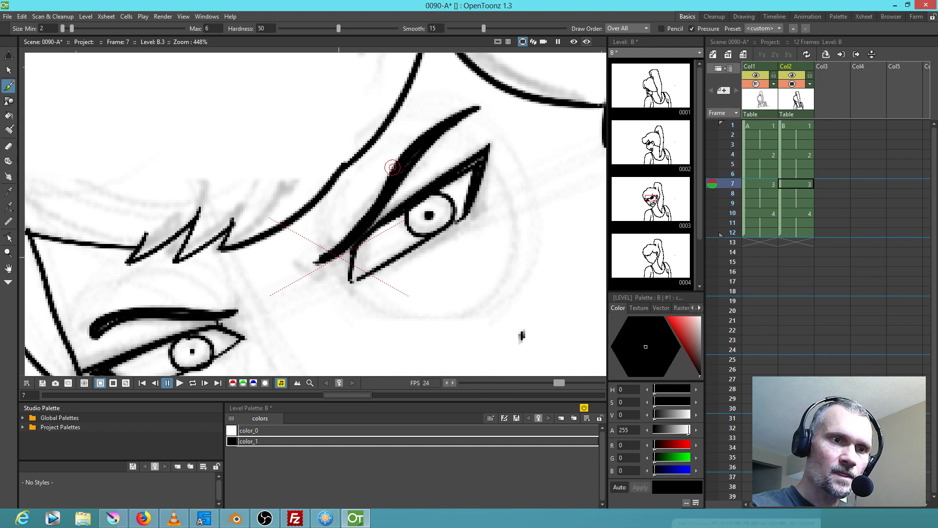
Mark the near eyebrow's thickness with short ticks in frame 10 and ink it as a thick, tapered shape
key(period)
key(comma)
key(period)
click(403, 178)
key(comma)
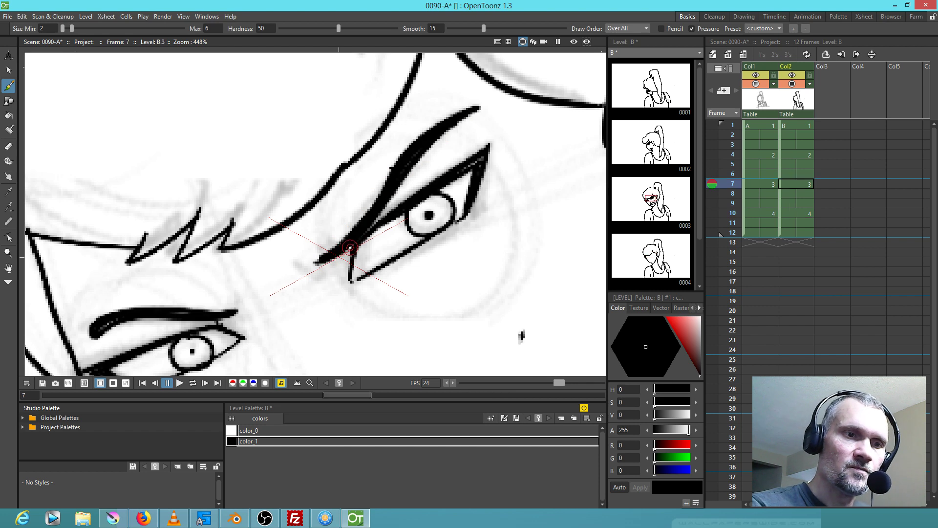
key(period)
mouse_move(352, 235)
mouse_down()
mouse_move(363, 225)
mouse_move(370, 231)
mouse_up()
key(comma)
key(period)
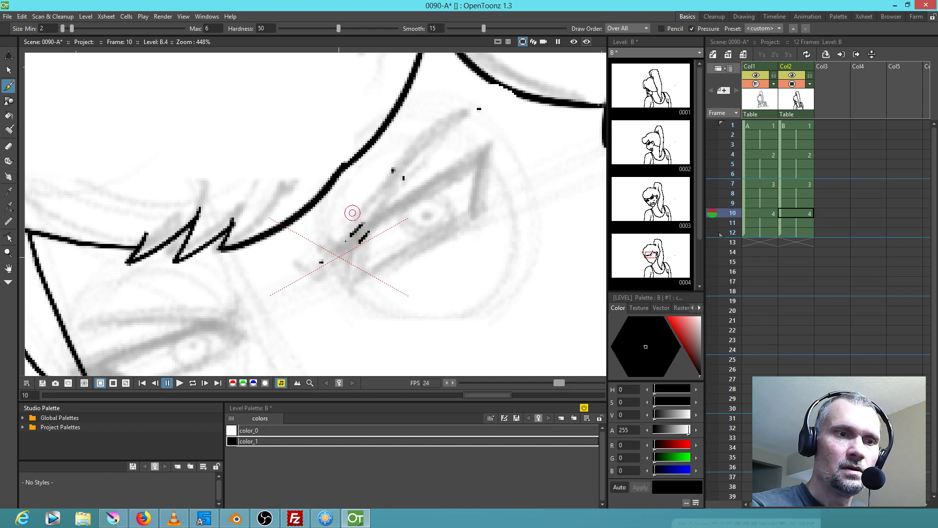
mouse_move(321, 262)
mouse_down()
mouse_move(371, 223)
mouse_move(412, 153)
mouse_move(479, 107)
mouse_move(447, 119)
mouse_move(400, 166)
mouse_move(330, 262)
mouse_move(399, 165)
mouse_move(438, 134)
mouse_move(362, 235)
mouse_up()
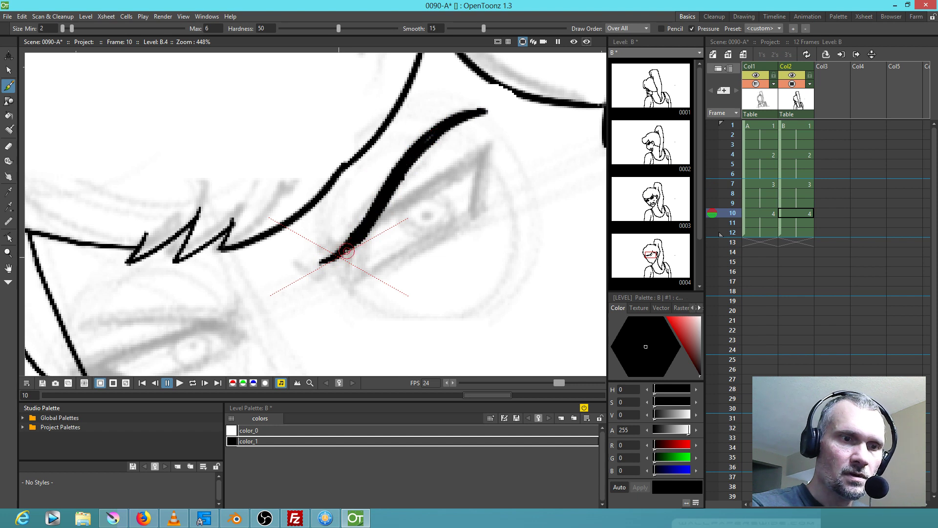
key(comma)
key(period)
Mark the inner end of the far eyebrow in frame 10, following its position in frame 7
drag(380, 304, 509, 259)
key(comma)
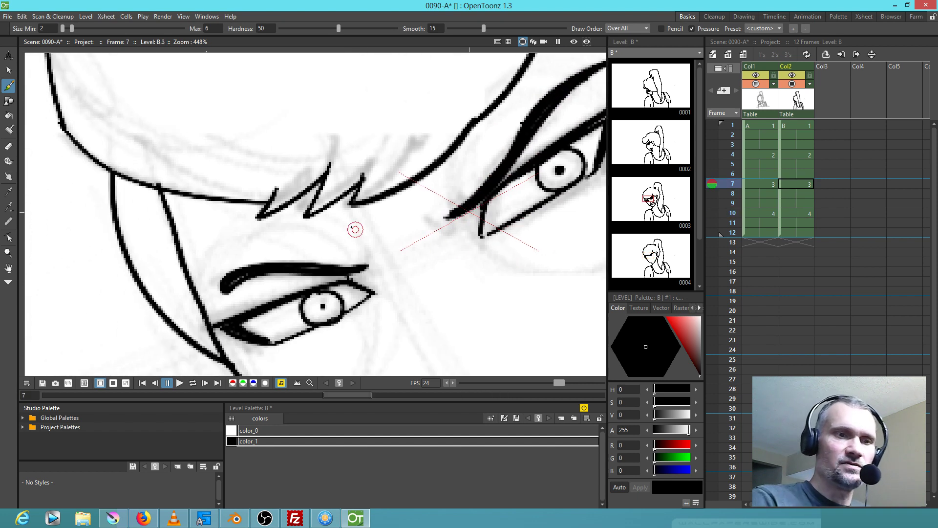
key(period)
mouse_move(364, 267)
mouse_down()
mouse_move(340, 269)
mouse_move(352, 264)
mouse_up()
key(comma)
key(period)
key(comma)
key(period)
Mark the outer end of the far eyebrow in frame 10 and ink the whole brow as a thick, tapered shape
drag(226, 288, 238, 276)
key(comma)
key(period)
key(comma)
key(period)
mouse_move(294, 271)
mouse_down()
mouse_move(349, 274)
mouse_move(273, 267)
mouse_move(223, 293)
mouse_move(254, 277)
mouse_move(348, 274)
mouse_move(254, 277)
mouse_up()
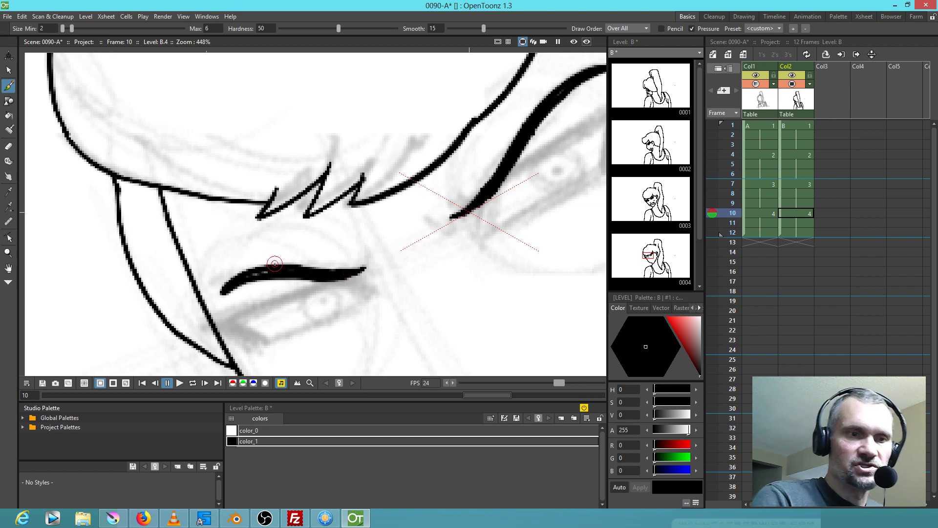
key(comma)
key(period)
Ink the near eye's upper eyelid in frame 10, checking its position against frame 7
key(comma)
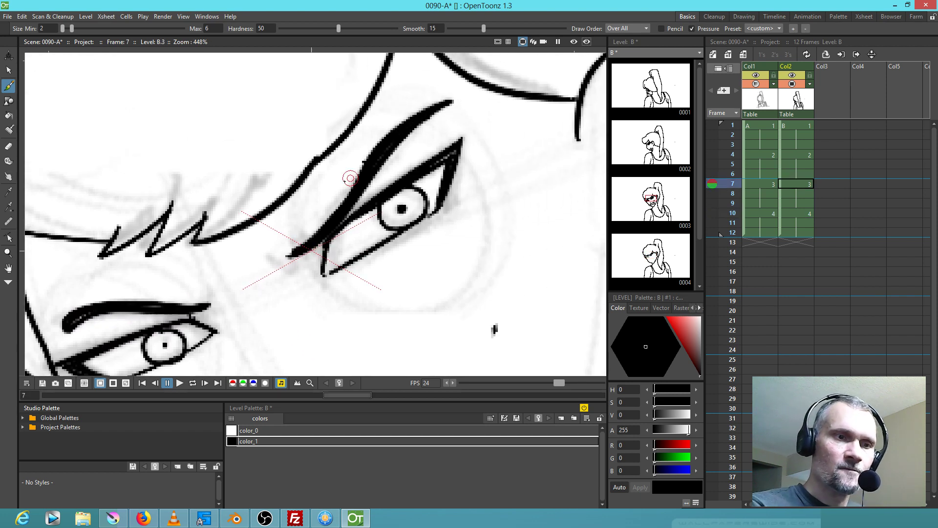
key(period)
key(comma)
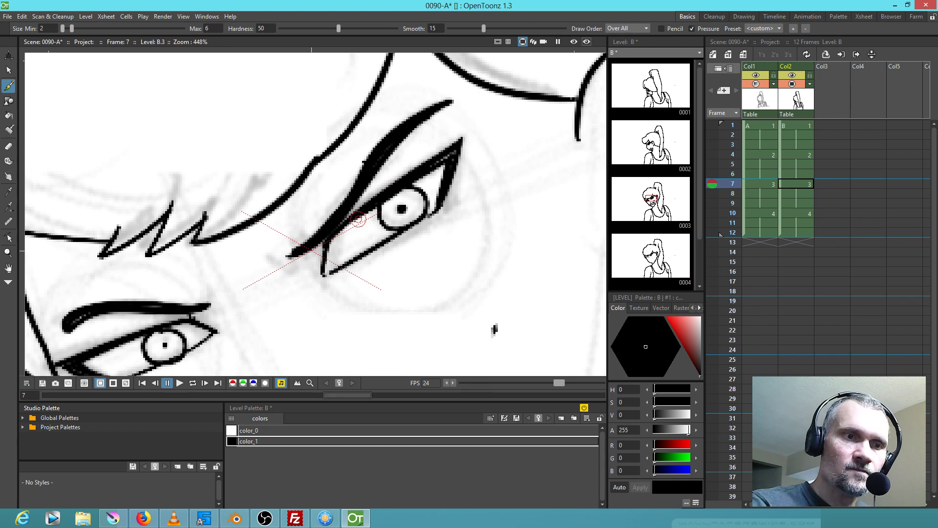
key(period)
mouse_move(334, 238)
mouse_down()
mouse_move(454, 147)
mouse_move(387, 186)
mouse_move(337, 230)
mouse_move(464, 137)
mouse_move(445, 204)
mouse_up()
key(comma)
key(period)
key(comma)
key(period)
key(comma)
key(period)
Ink the near eye's thick outer corner and its thin lower eyelid line in frame 10
mouse_move(462, 139)
mouse_down()
mouse_move(450, 195)
mouse_move(455, 153)
mouse_up()
key(comma)
key(period)
key(comma)
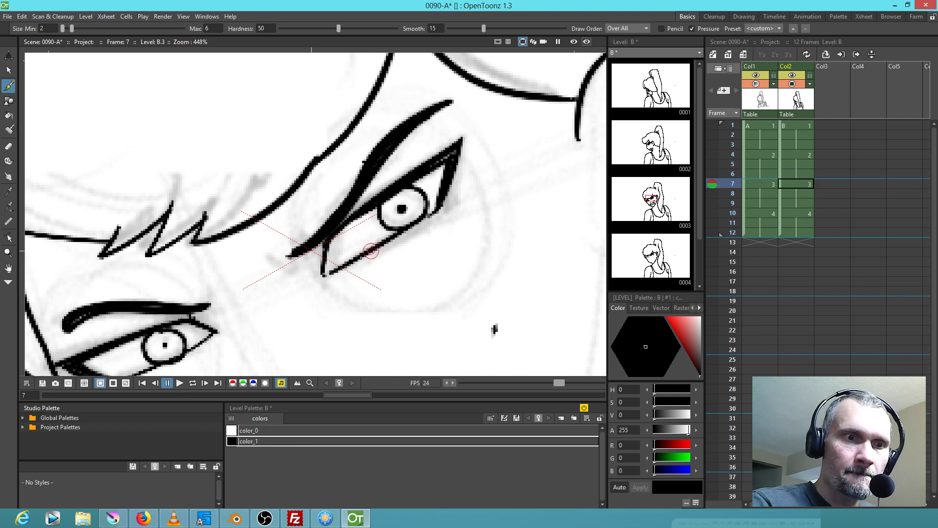
key(period)
drag(333, 272, 429, 214)
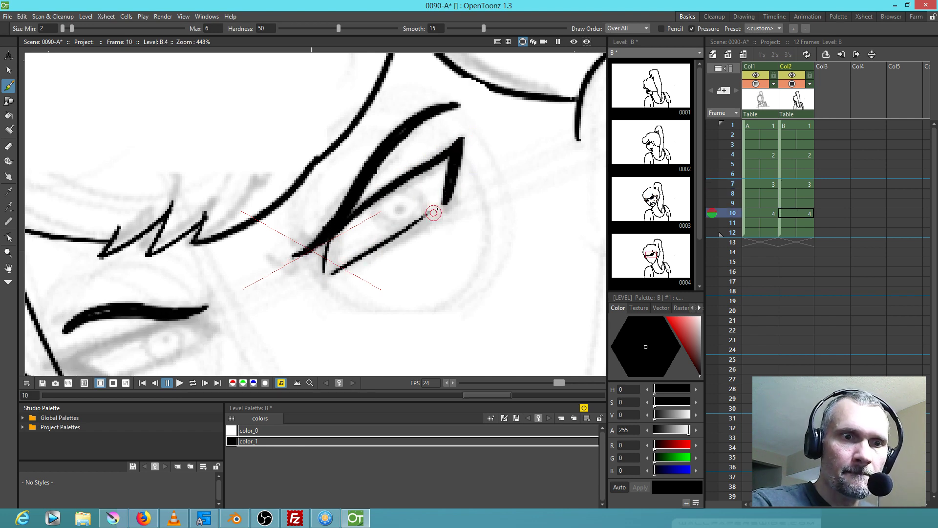
Ink the iris circle of the near eye between the eyelids in frame 10
key(comma)
key(period)
mouse_move(384, 198)
mouse_down()
mouse_move(374, 210)
mouse_move(385, 229)
mouse_move(413, 224)
mouse_move(420, 198)
mouse_move(391, 189)
mouse_up()
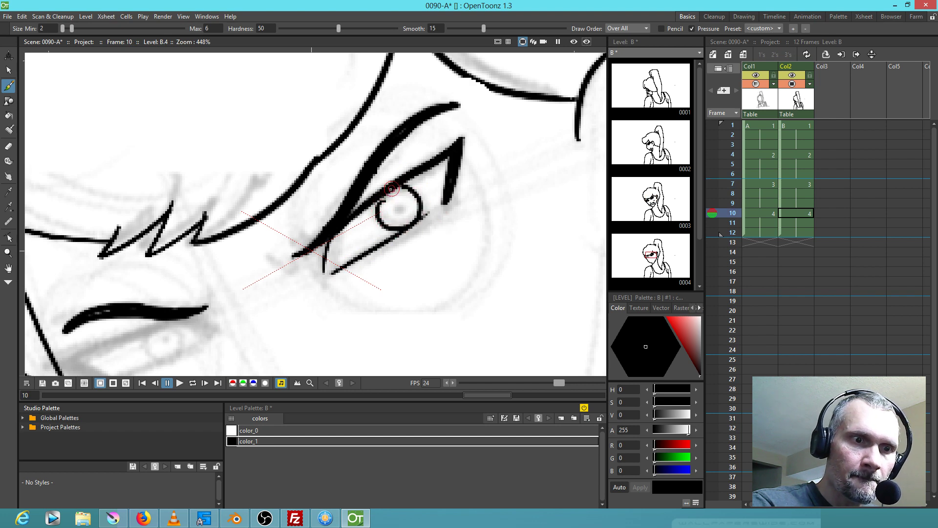
Ink the pupil dot at the centre of the near eye's iris in frame 10, comparing with frame 7
key(comma)
key(period)
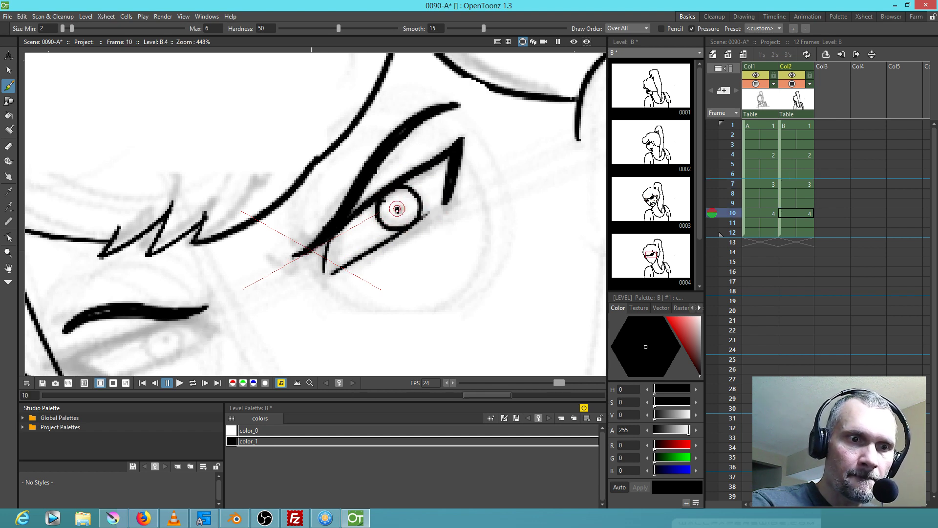
key(comma)
key(period)
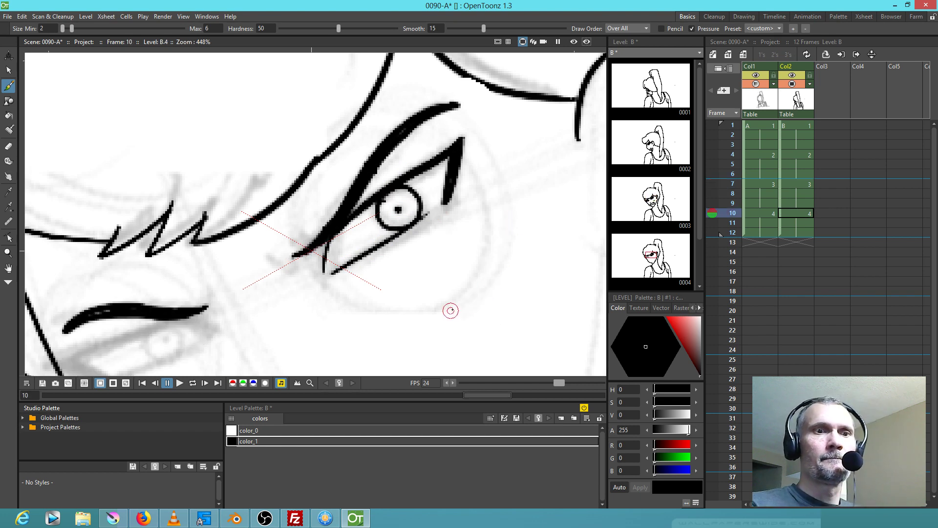
Ink the far eye's upper eyelid line in frame 10, checking its position against frame 7
drag(448, 312, 570, 238)
key(comma)
key(period)
key(comma)
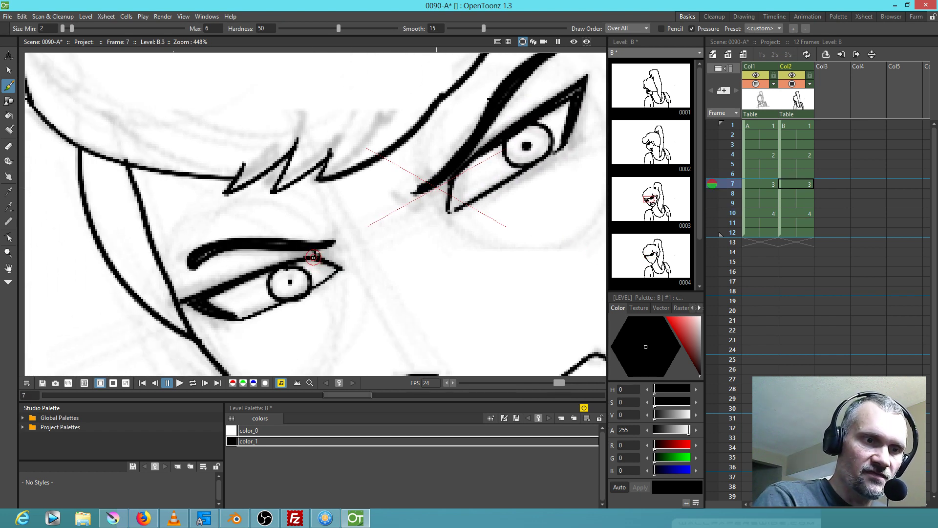
key(period)
mouse_move(315, 258)
mouse_down()
mouse_move(192, 298)
mouse_move(294, 262)
mouse_move(195, 295)
mouse_up()
key(comma)
key(period)
key(comma)
key(period)
key(comma)
Ink the far eye's thick outer corner in frame 10, matching its shape in frame 7
mouse_move(201, 302)
mouse_down()
mouse_move(234, 307)
mouse_move(223, 290)
mouse_move(209, 303)
mouse_move(194, 297)
mouse_move(217, 311)
mouse_move(184, 298)
mouse_move(237, 318)
mouse_up()
key(period)
key(comma)
key(period)
key(comma)
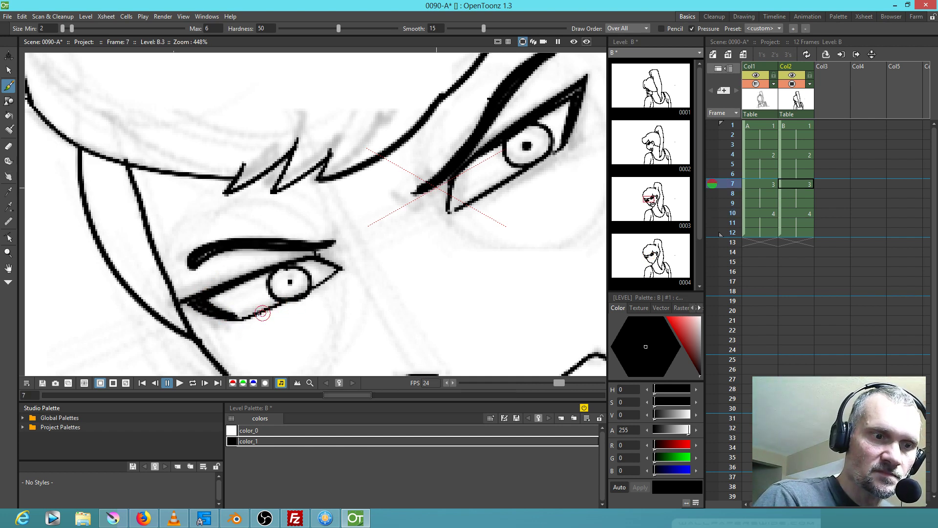
Ink the far eye's lower eyelid line up to the inner corner in frame 10, flipping to frame 7 for comparison
key(period)
mouse_move(234, 314)
mouse_down()
mouse_move(270, 308)
mouse_move(348, 257)
mouse_move(344, 269)
mouse_up()
key(comma)
key(period)
key(comma)
key(period)
key(comma)
key(period)
Ink the far eye's iris circle and pupil dot in frame 10, comparing with frame 7
mouse_move(278, 268)
mouse_down()
mouse_move(268, 289)
mouse_move(290, 299)
mouse_move(304, 290)
mouse_move(288, 266)
mouse_up()
key(comma)
key(period)
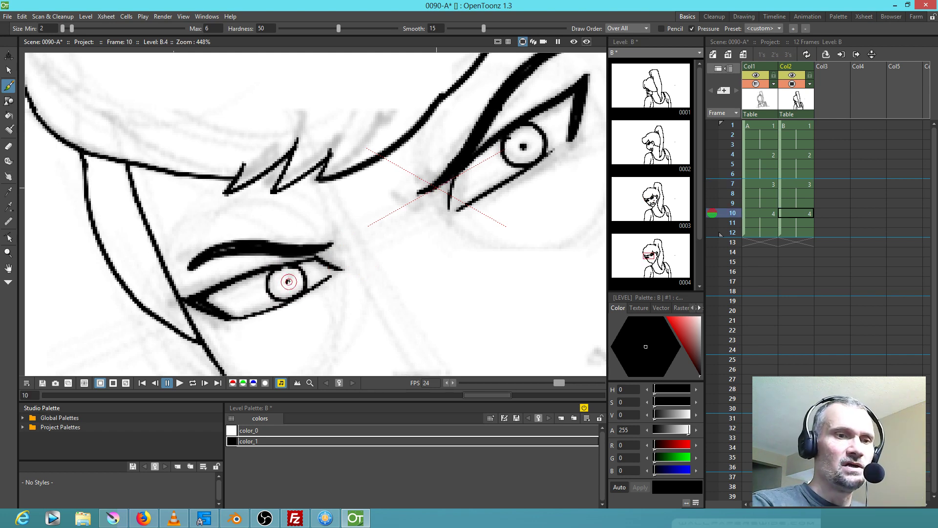
key(comma)
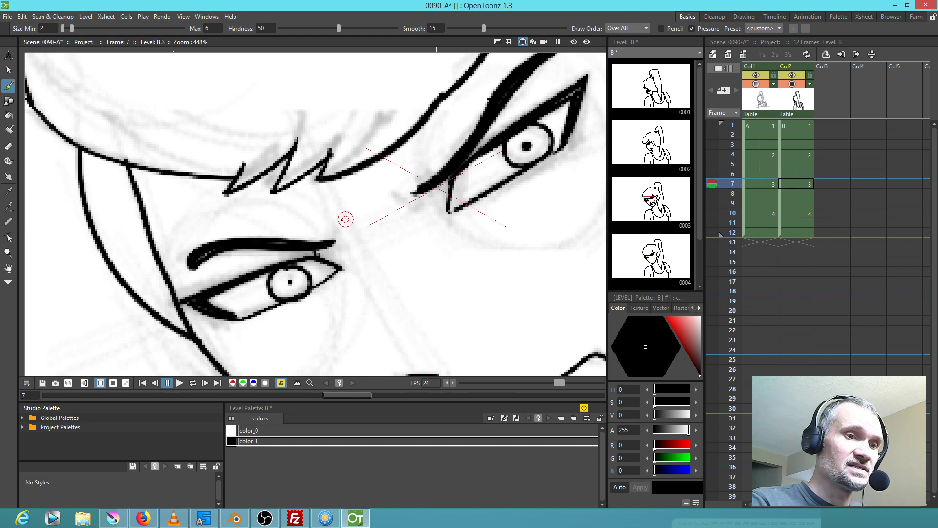
key(period)
Thicken the far eye's upper eyelid in frame 10 and compare its weight with frame 7
drag(211, 293, 310, 260)
key(comma)
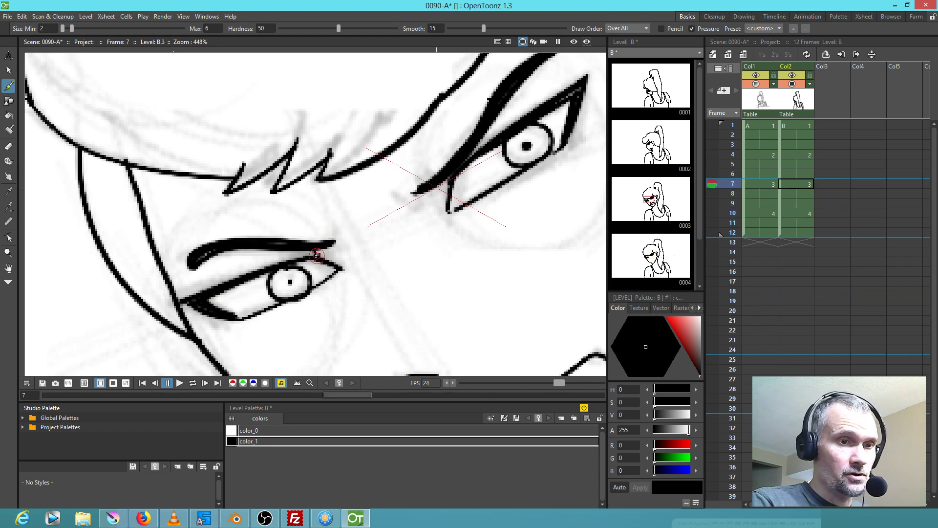
key(period)
key(comma)
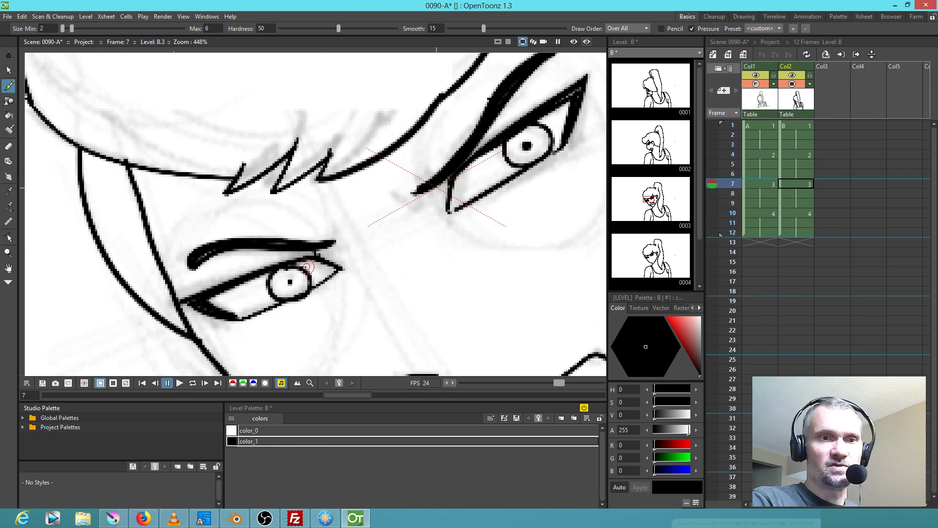
Ink two short frown lines between the eyebrows in frames 7 and 10
key(.)
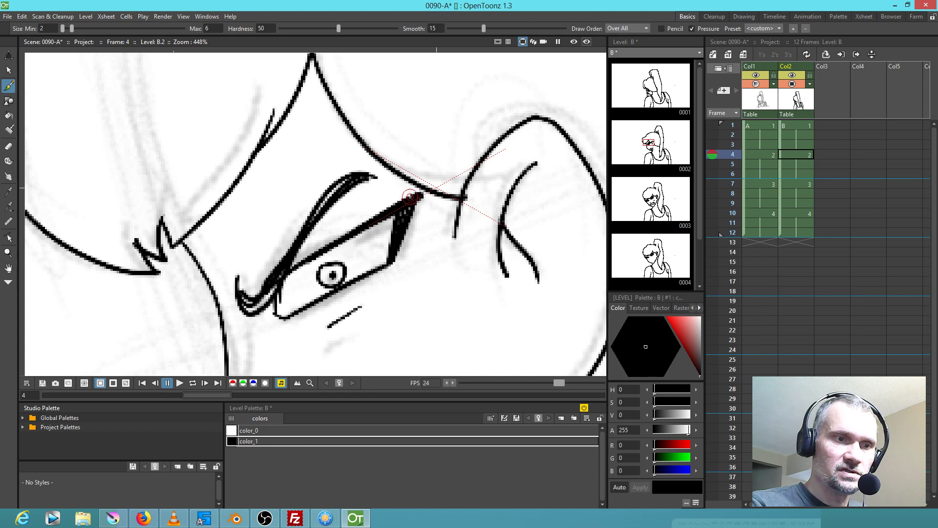
key(.)
key(.)
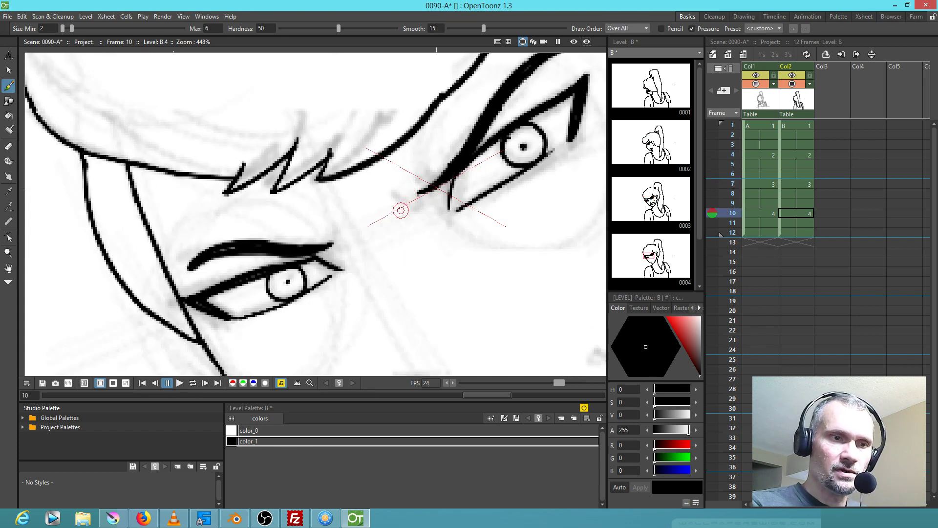
key(.)
mouse_move(370, 212)
mouse_down()
mouse_move(370, 226)
mouse_move(387, 213)
mouse_up()
key(.)
key(.)
key(.)
mouse_move(380, 208)
mouse_down()
mouse_move(388, 213)
mouse_move(368, 226)
mouse_up()
key(.)
Ink the short nose line above the mouth in frame 10 and compare it with frame 7
scroll(372, 254, down, 3)
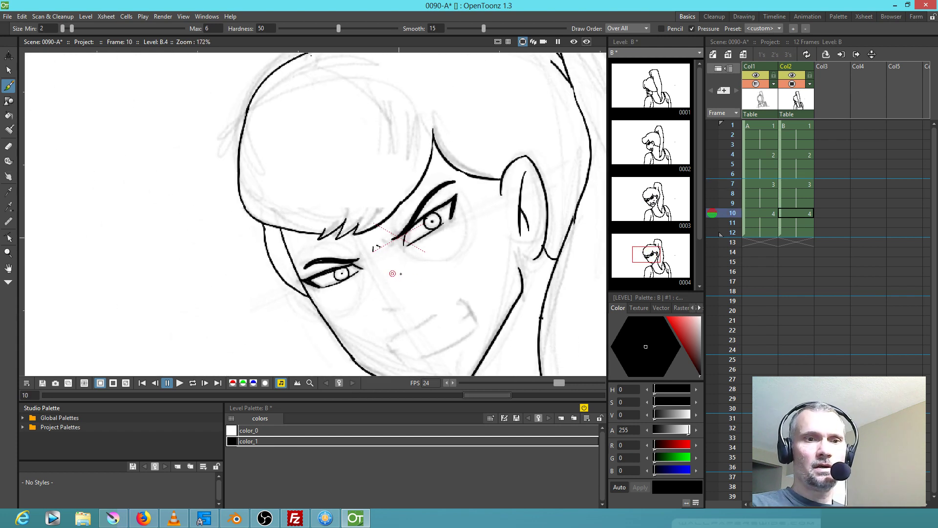
scroll(362, 236, up, 3)
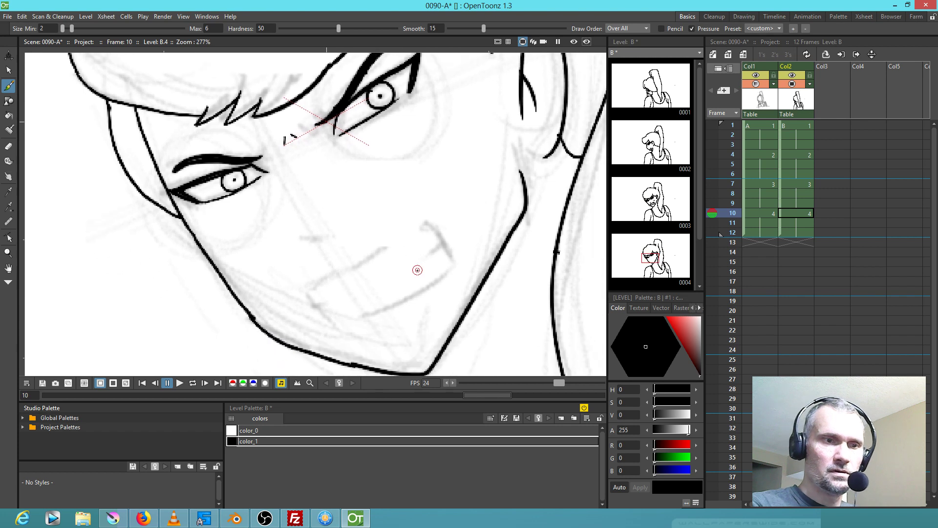
key(.)
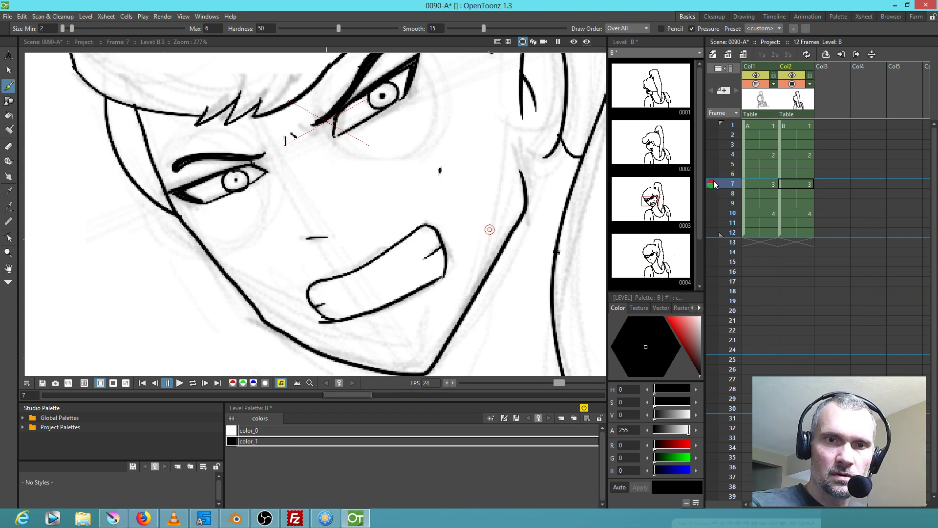
Turn on onion skin for frame 10 so that only the preceding frame's drawing shows behind it
drag(714, 192, 713, 222)
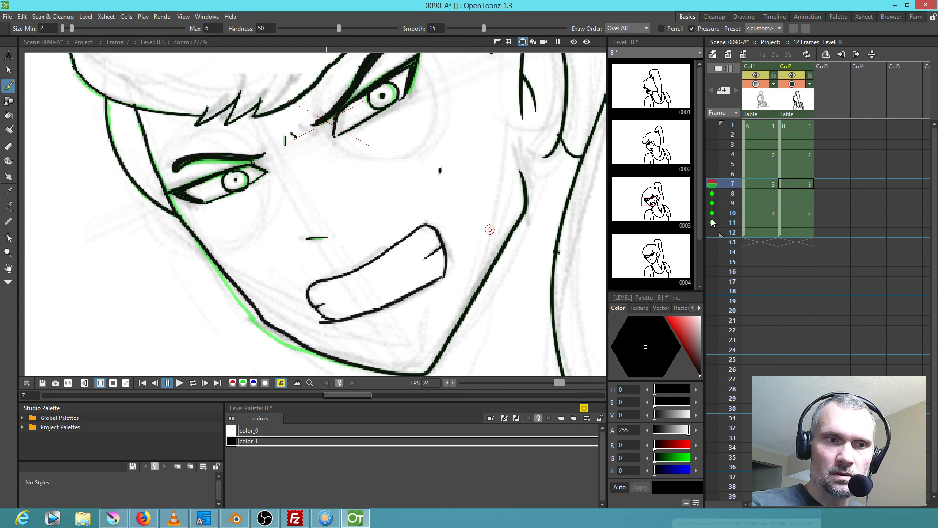
click(803, 213)
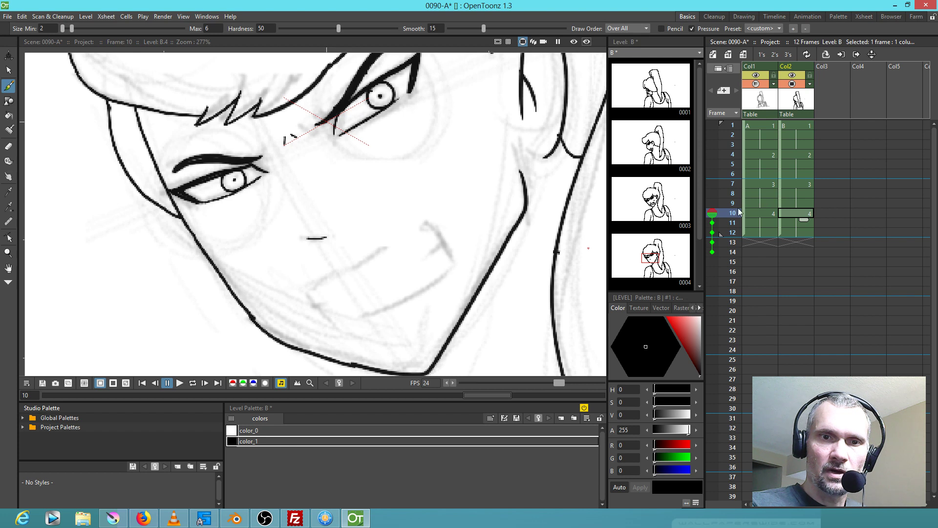
drag(710, 207, 713, 190)
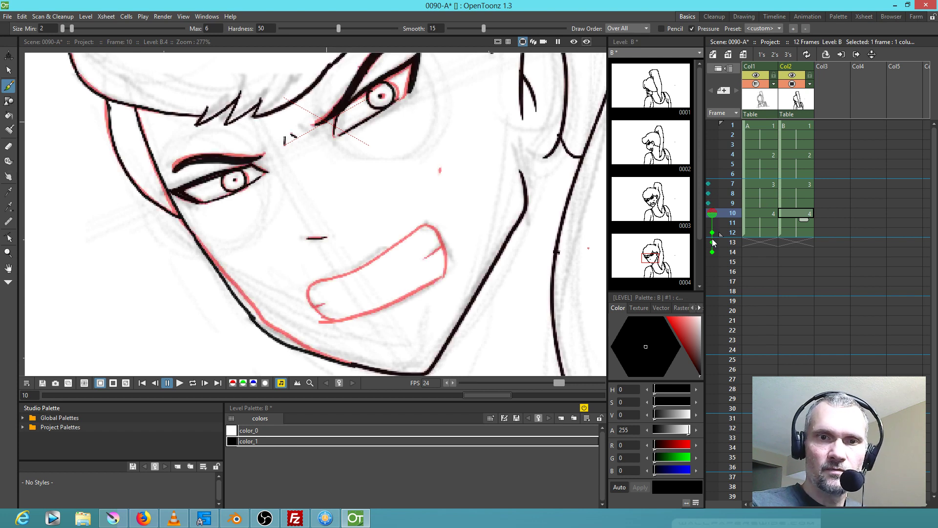
drag(709, 204, 708, 182)
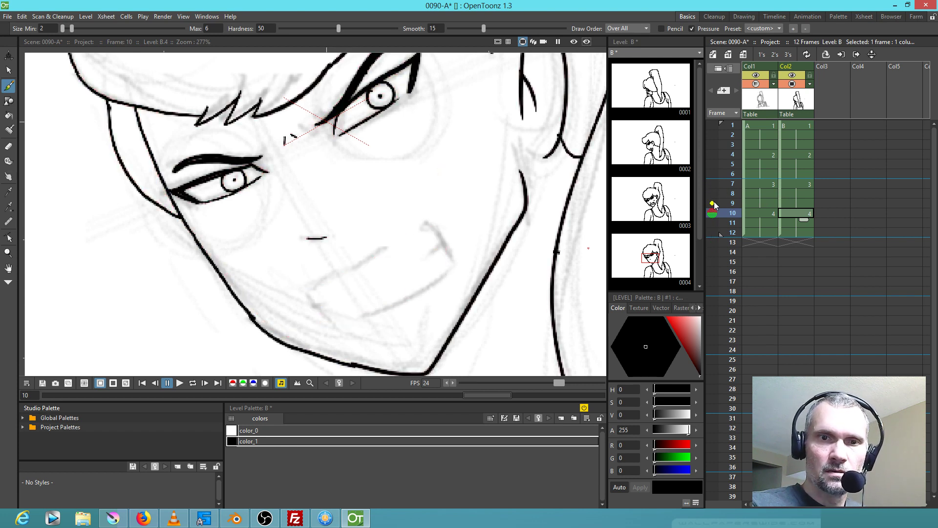
click(712, 203)
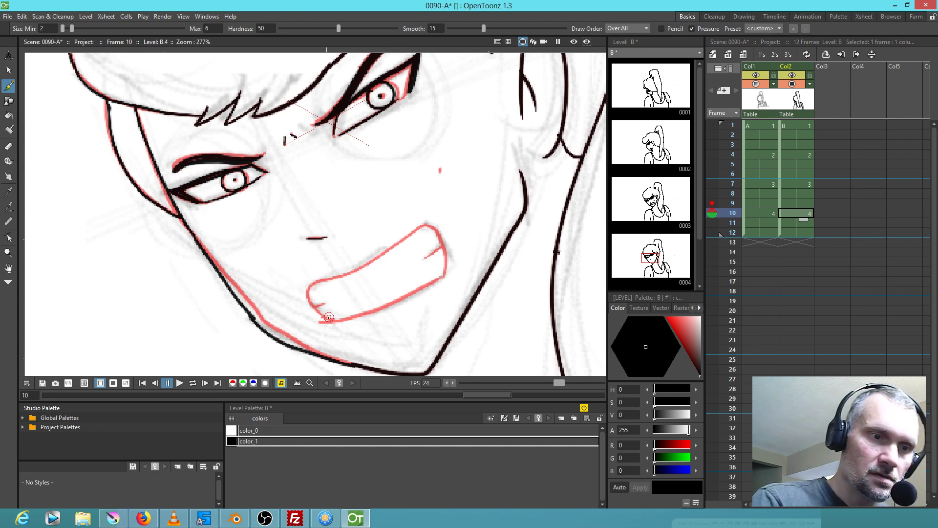
Ink the gritted mouth's outline and the short crease lines at both corners in frame 10, following the onion skin
mouse_move(318, 312)
mouse_down()
mouse_move(307, 294)
mouse_move(315, 282)
mouse_move(429, 226)
mouse_move(442, 278)
mouse_up()
drag(320, 321, 444, 277)
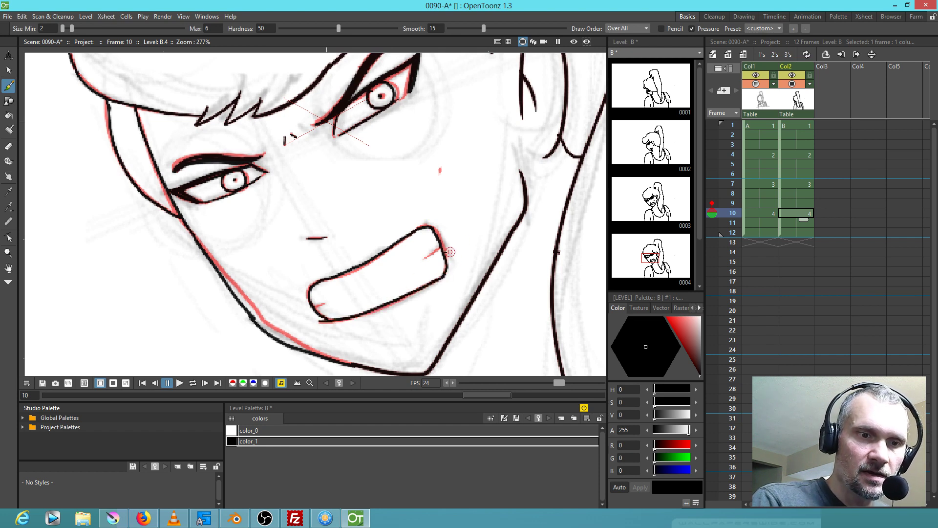
drag(314, 307, 332, 302)
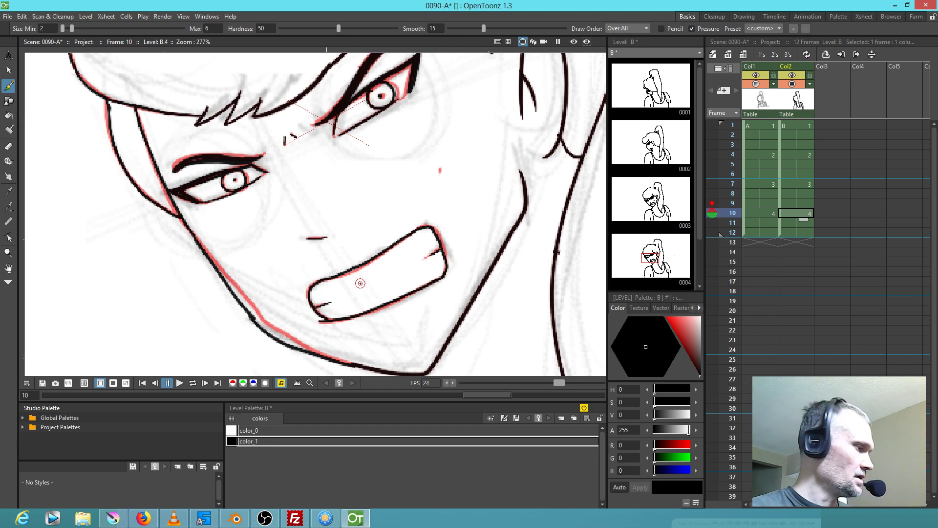
Erase the far cheek and jaw line in frame 10 and redraw it along the onion-skinned outline
key(e)
mouse_move(204, 248)
mouse_down()
mouse_move(270, 331)
mouse_move(309, 356)
mouse_up()
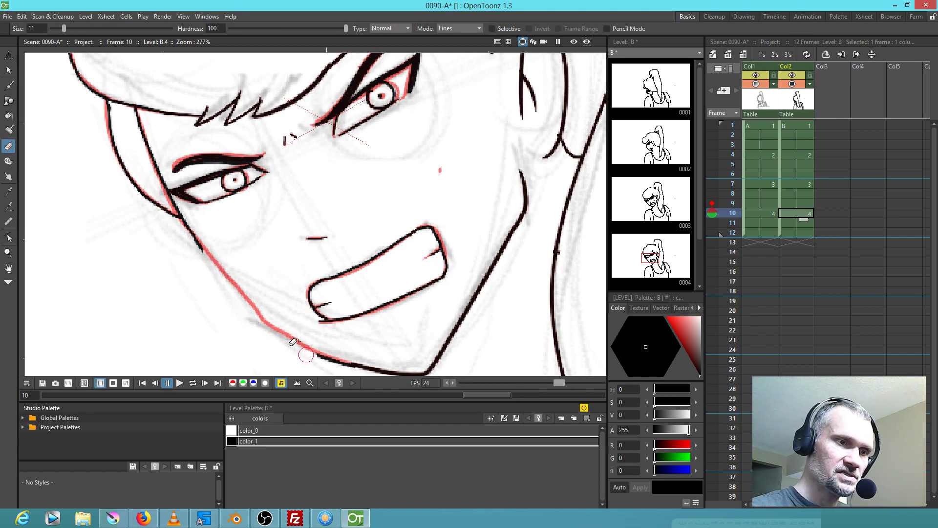
mouse_move(204, 250)
mouse_down()
mouse_move(191, 231)
mouse_move(252, 304)
mouse_up()
key(b)
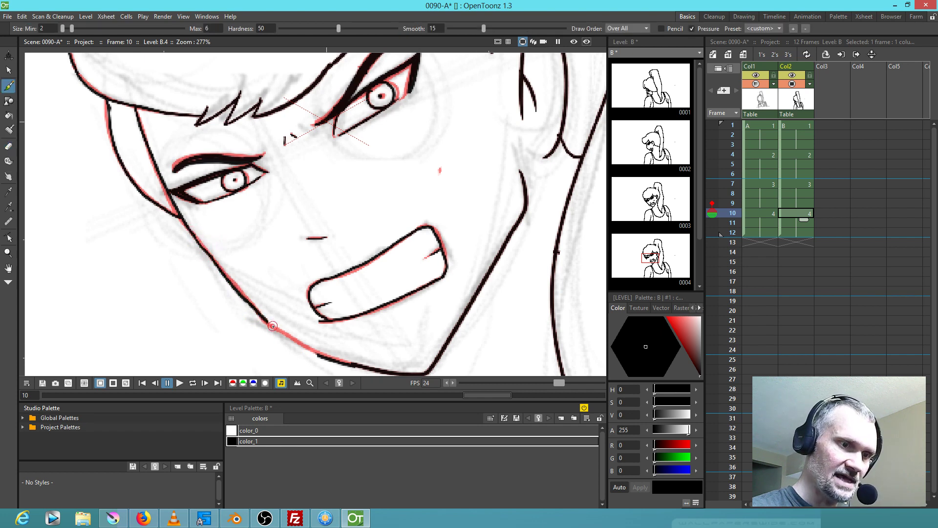
drag(290, 338, 313, 351)
Erase the ponytail's outer edge beside the head in frame 10 and redraw it along the onion skin
drag(295, 254, 314, 322)
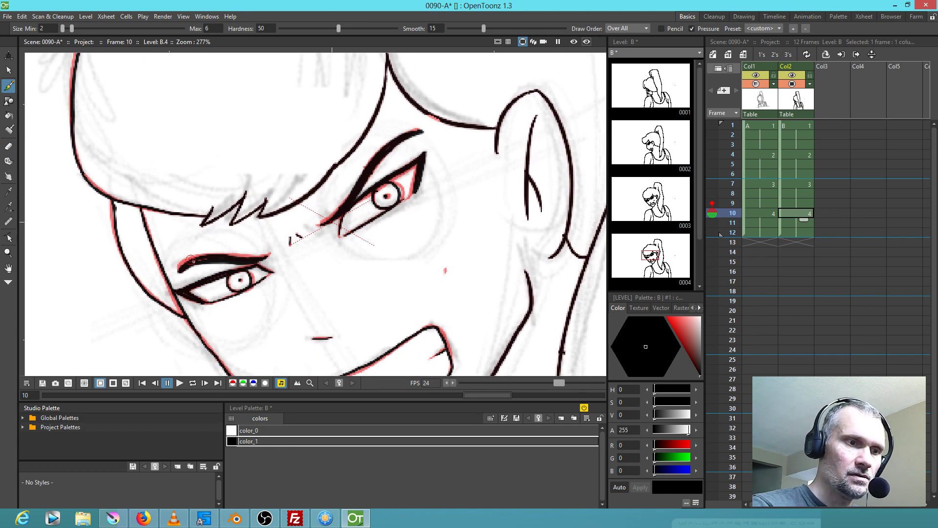
scroll(205, 245, down, 4)
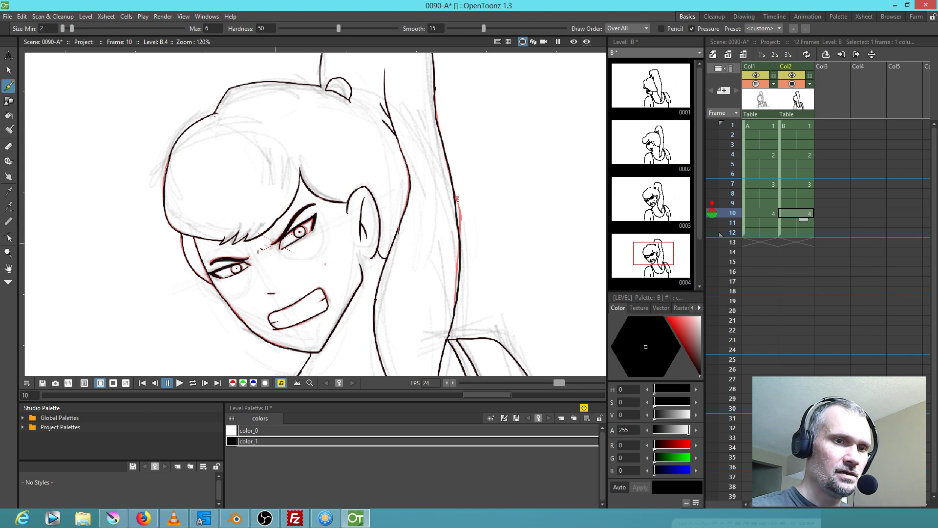
key(a)
drag(457, 196, 455, 315)
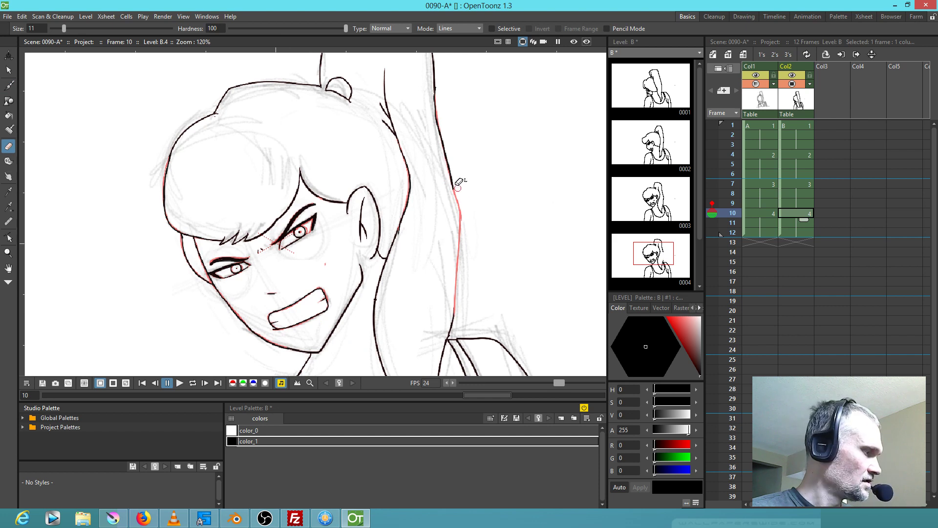
key(b)
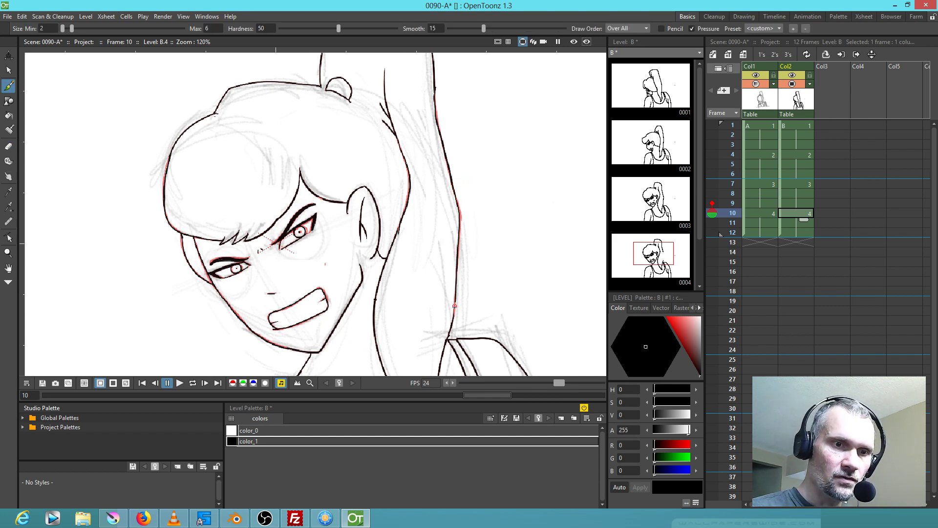
Ink a curved hair line above the bangs in frames 7 and 10
drag(362, 306, 396, 293)
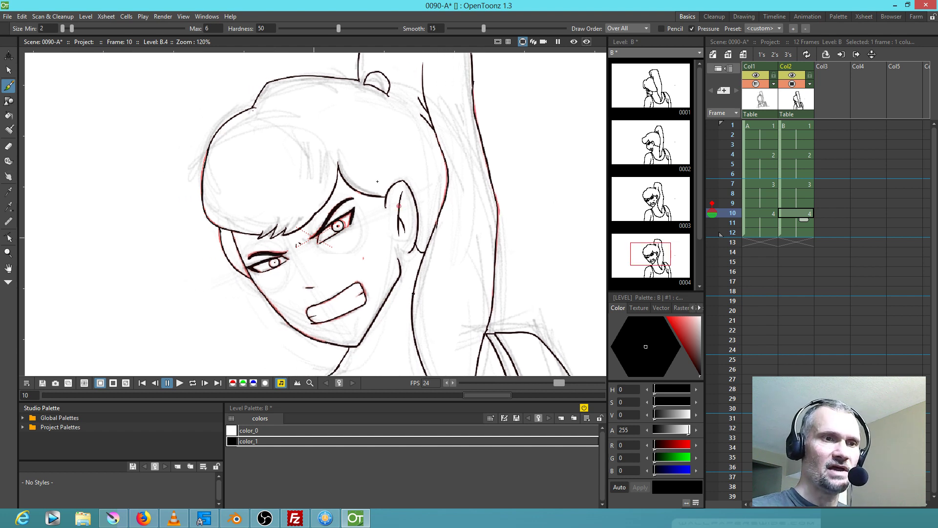
key(.)
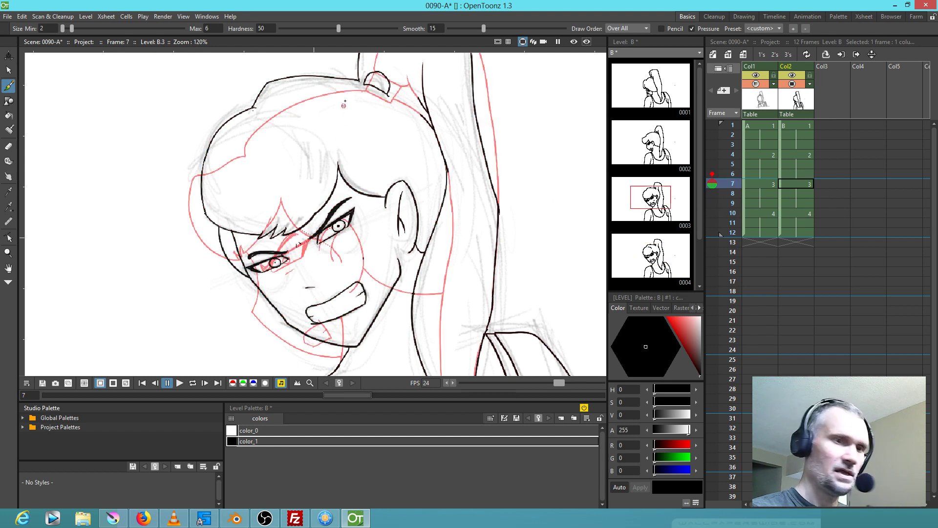
key(.)
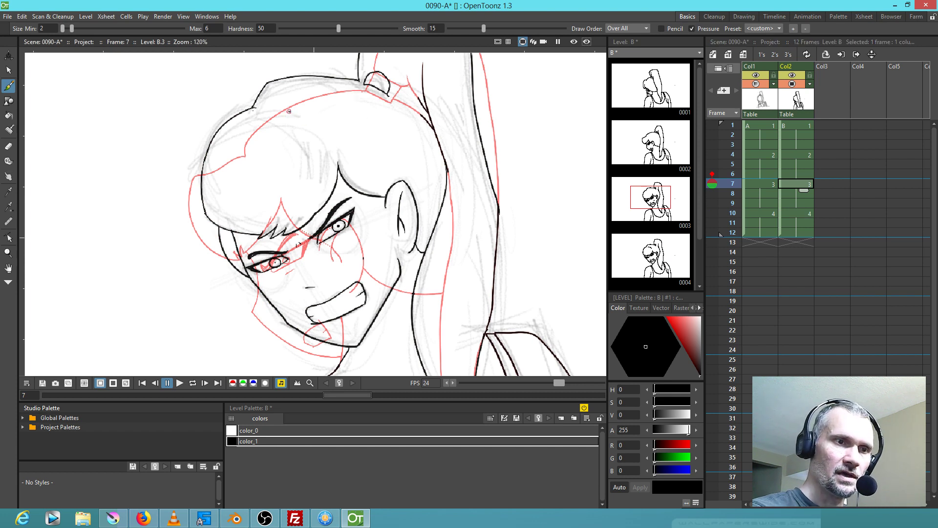
click(801, 213)
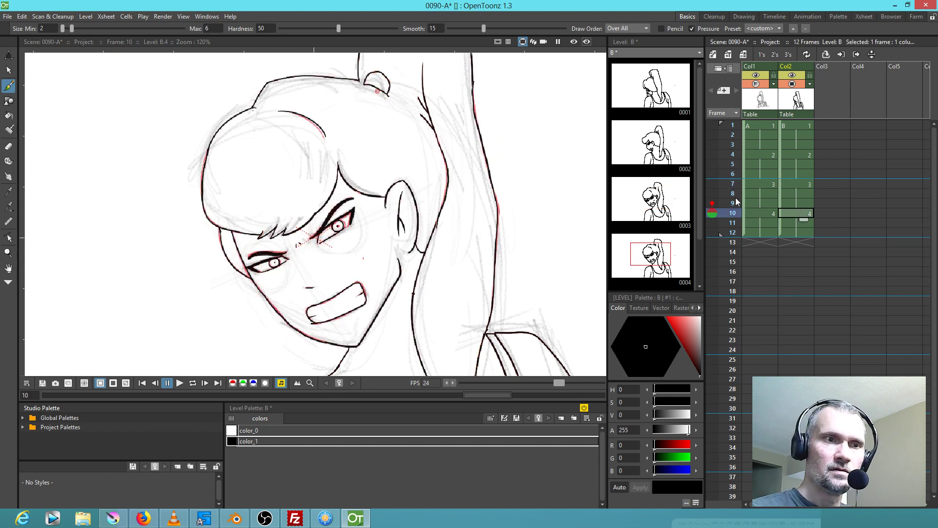
Erase the end of the curved hair line above the bangs in frame 10 and retrace it over the onion skin
key(e)
drag(281, 111, 318, 130)
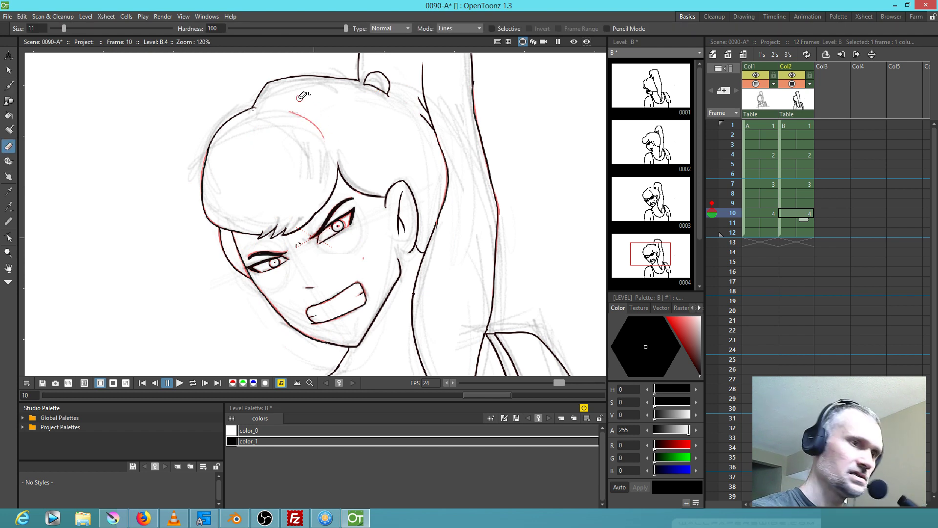
key(b)
drag(289, 111, 322, 136)
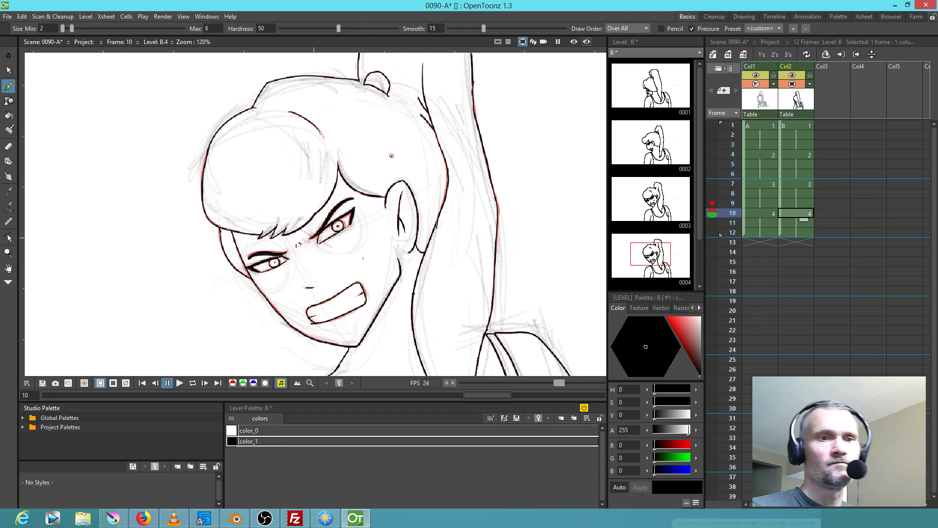
Look over the whole inked figure in frame 10 and go to level B's last cell at frame 12
scroll(426, 201, down, 2)
scroll(424, 203, down, 1)
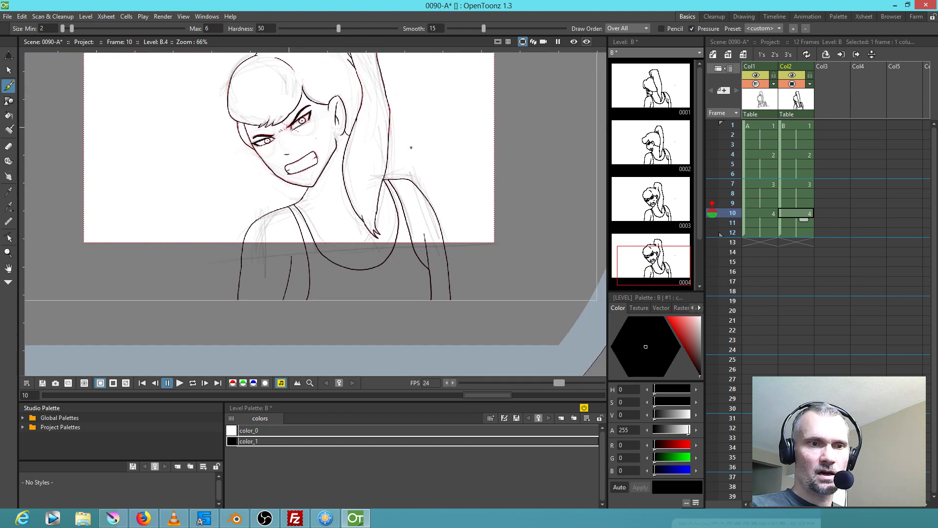
scroll(407, 199, up, 1)
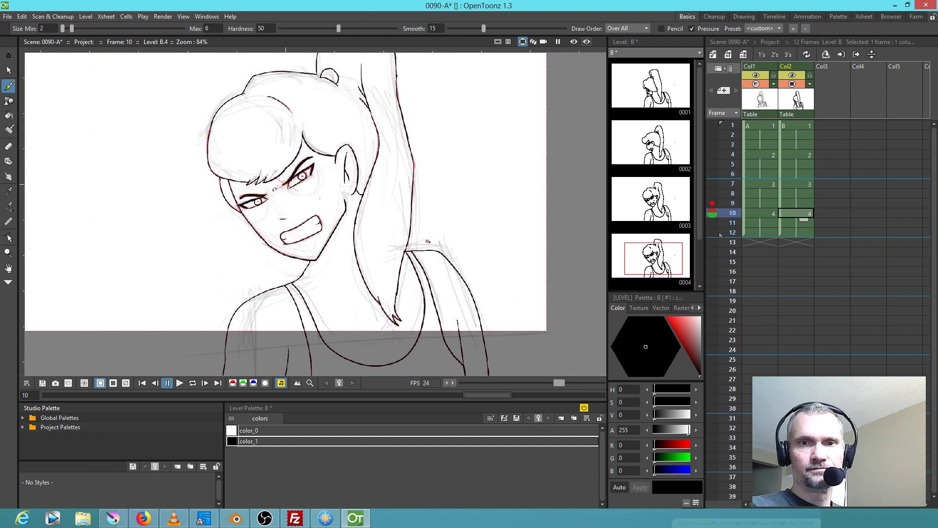
click(791, 233)
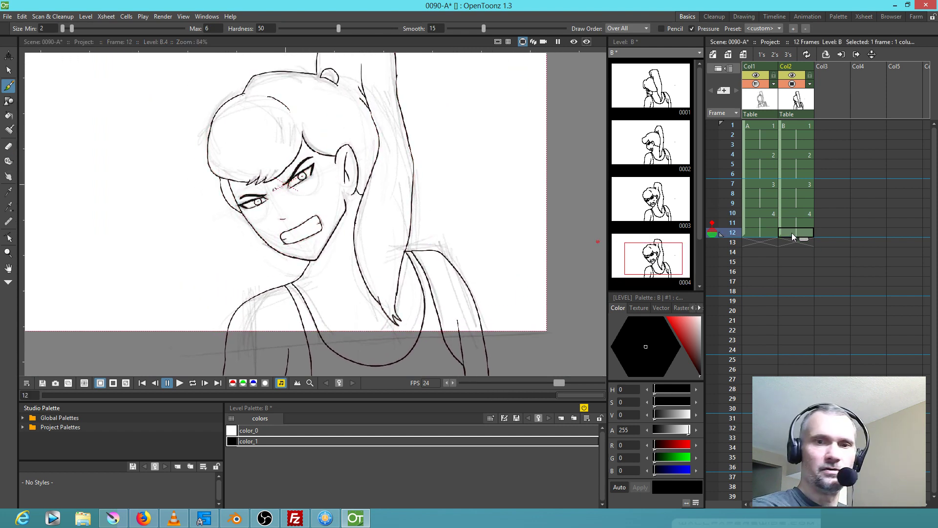
Extend the hold of drawing 4 in levels A and B through frame 36
key(F5)
key(F5)
key(F5)
key(F5)
key(F5)
key(F5)
key(F5)
key(F5)
key(F5)
key(F5)
key(F5)
key(F5)
key(F5)
key(F5)
key(F5)
key(F5)
key(F5)
key(F5)
key(F5)
key(F5)
key(F5)
key(F5)
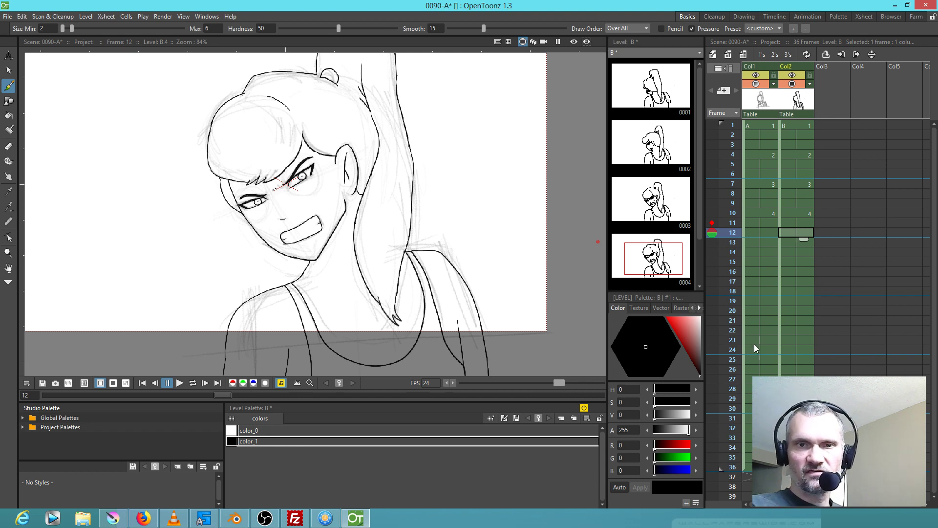
Lengthen drawing 1 by three frames in levels A and B so it holds through frame 6
click(760, 125)
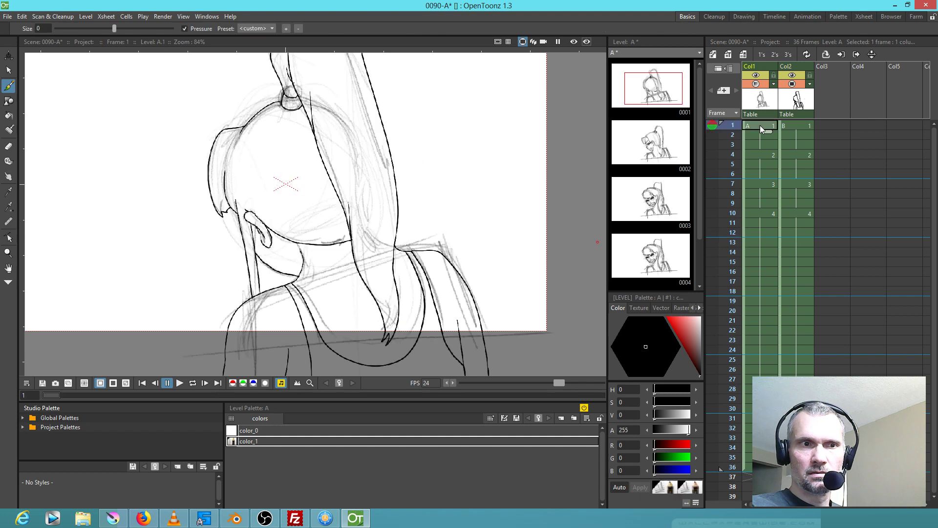
click(756, 137)
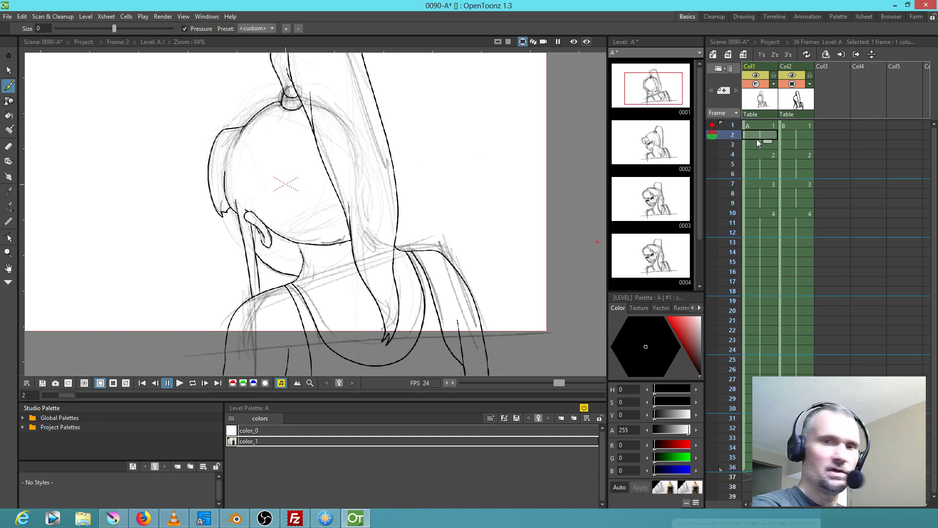
key(Insert)
key(Insert)
key(Insert)
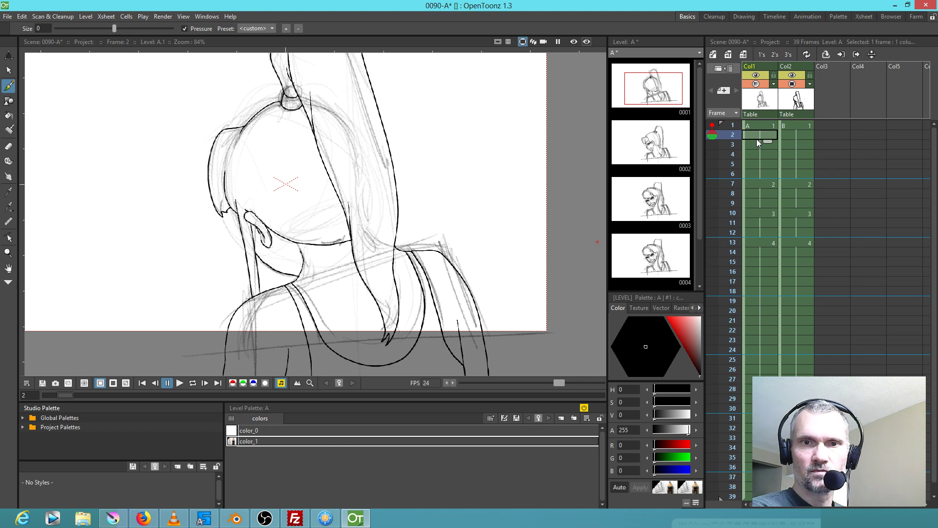
Step through the retimed drawings from frame 2 to frame 15 to check the pose changes
key(Down)
key(Down)
key(Down)
key(Down)
key(Down)
key(Down)
key(Down)
key(Down)
key(Down)
key(Down)
key(Down)
key(Down)
key(Down)
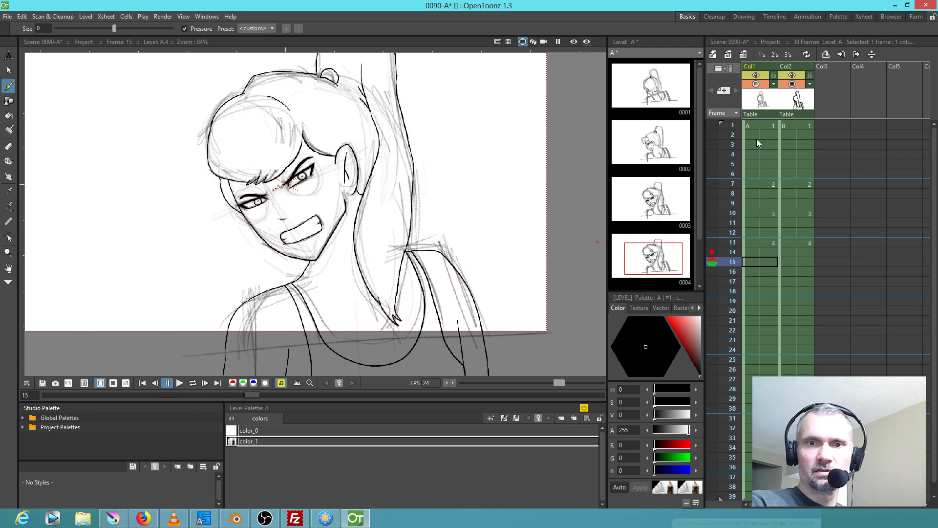
Place drawing 3 at frame 16 of level B and hold it through frame 18
click(799, 275)
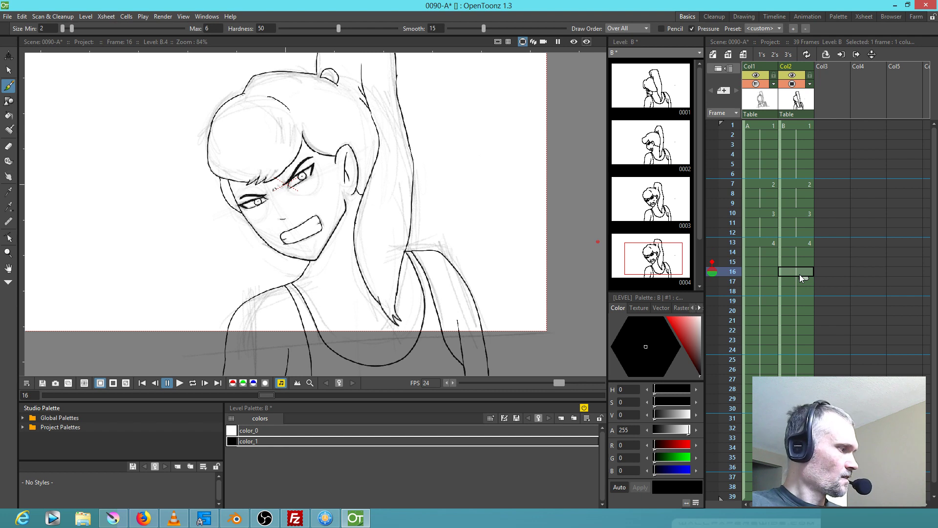
text(3)
key(Return)
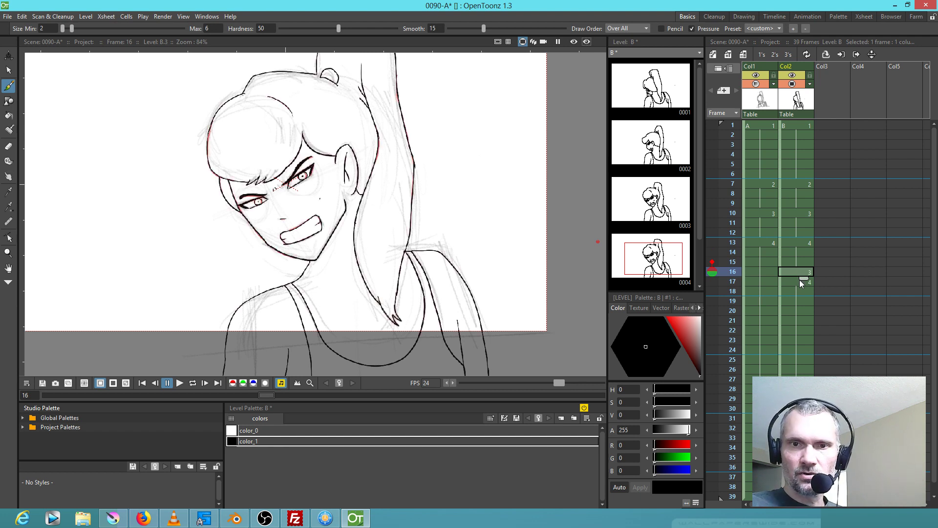
text(2)
key(Return)
text(3)
key(Return)
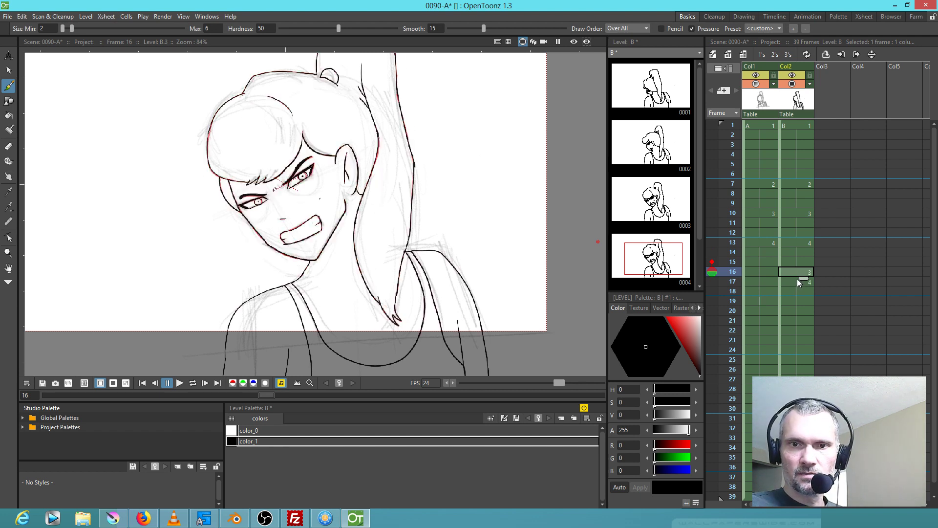
click(797, 280)
click(806, 271)
drag(804, 278, 803, 300)
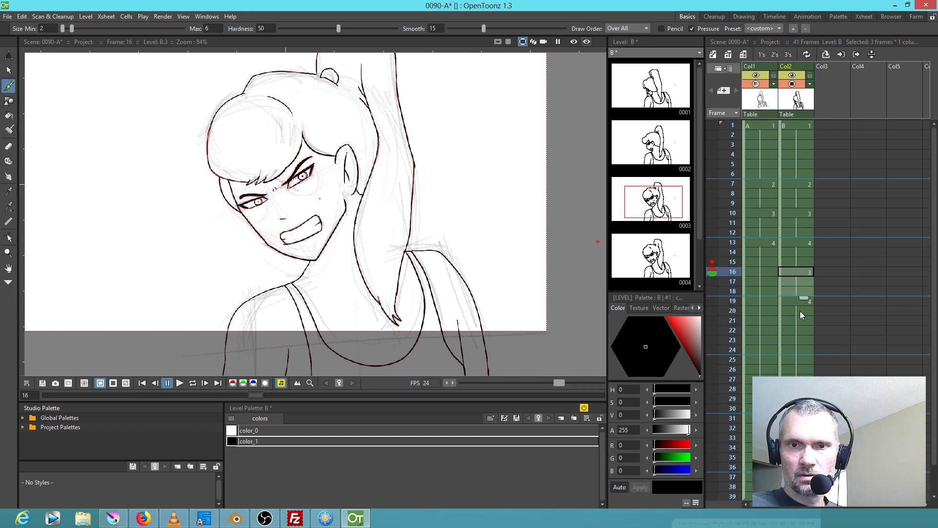
Repeat drawing 3 in level B on frames 22 to 24 and 28 to 30
click(806, 330)
drag(803, 336, 805, 359)
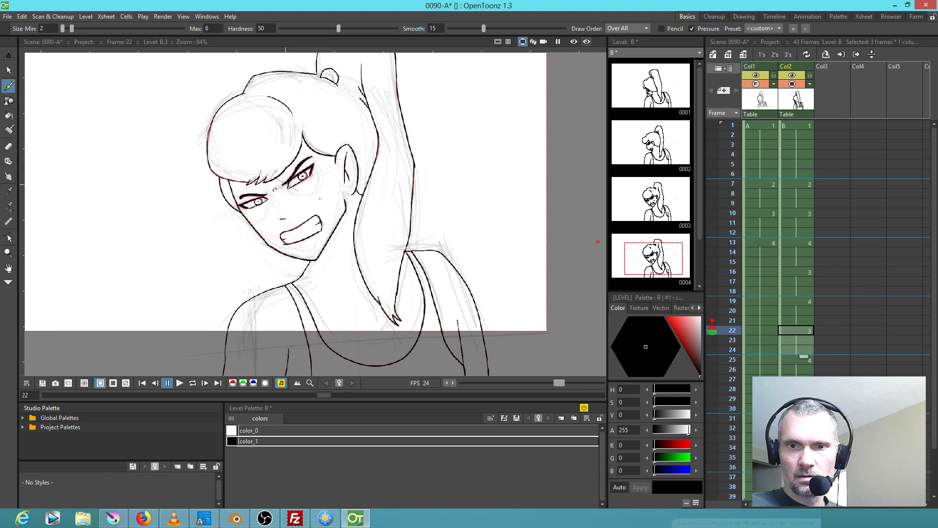
click(803, 378)
click(803, 389)
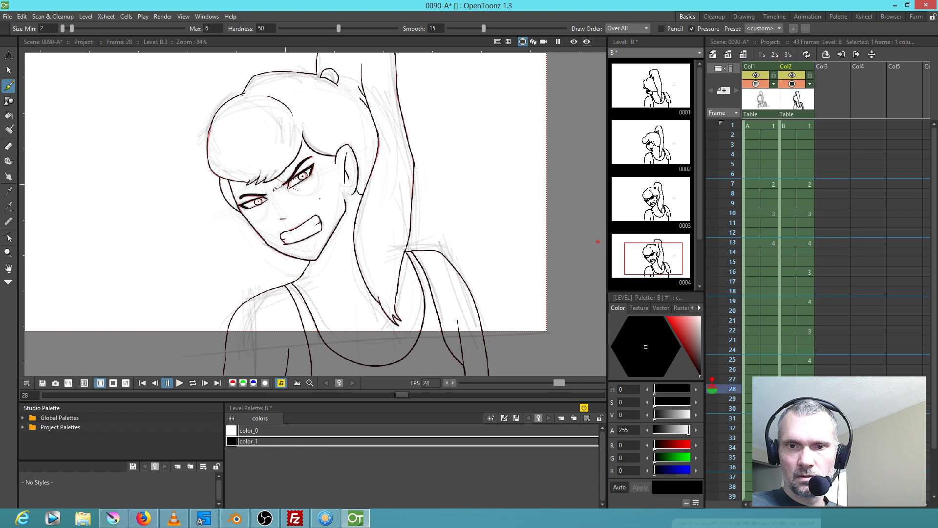
drag(803, 395, 804, 415)
scroll(831, 332, down, 3)
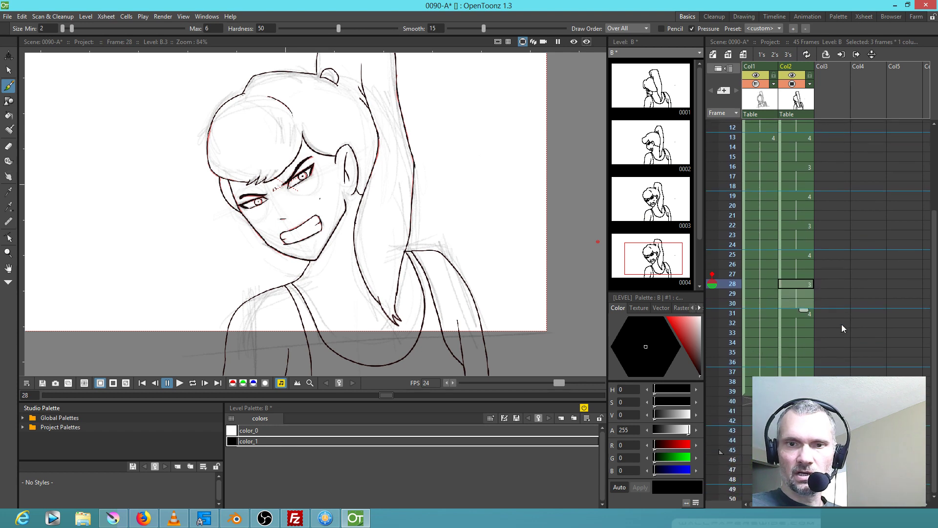
Place drawing 3 at frame 34 of level B and hold it through frame 36
click(806, 342)
text(3)
key(Return)
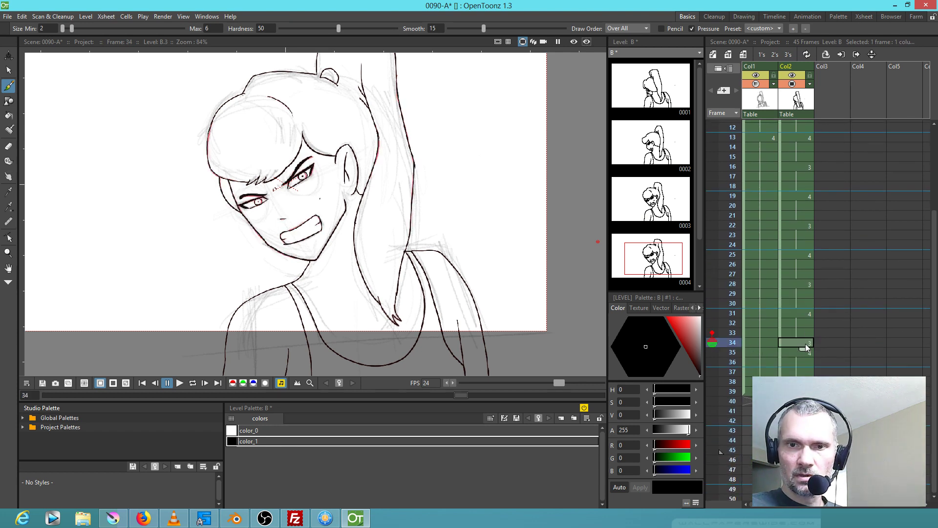
drag(806, 350, 805, 363)
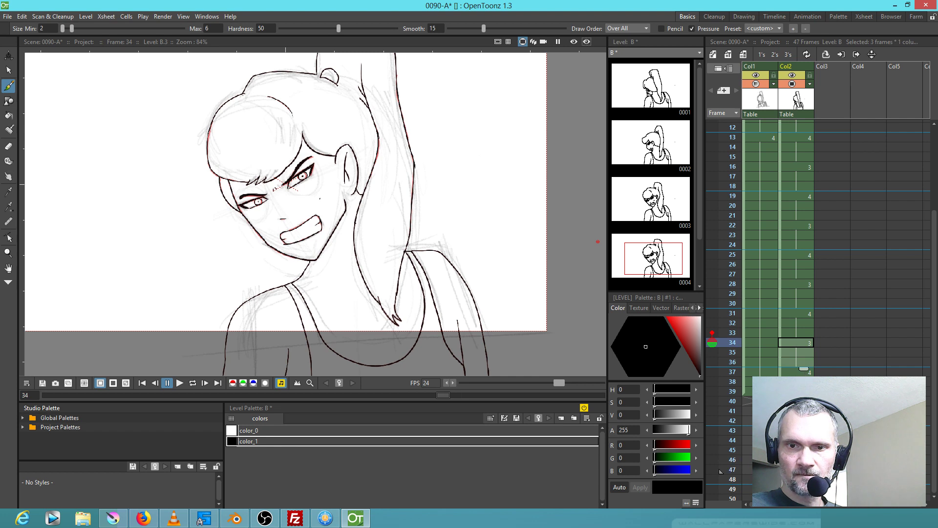
Delete level B's surplus cells from frame 40 to 47 so it ends together with level A
drag(804, 401, 804, 469)
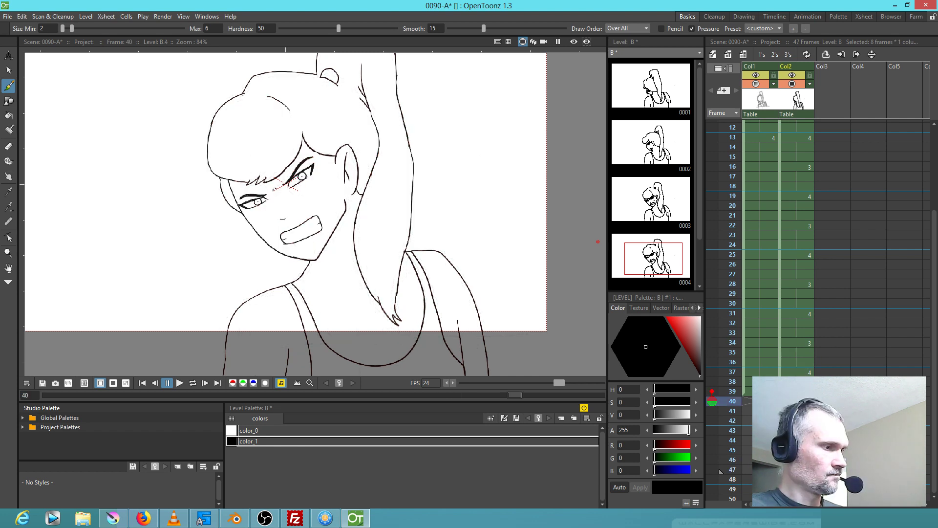
key(Delete)
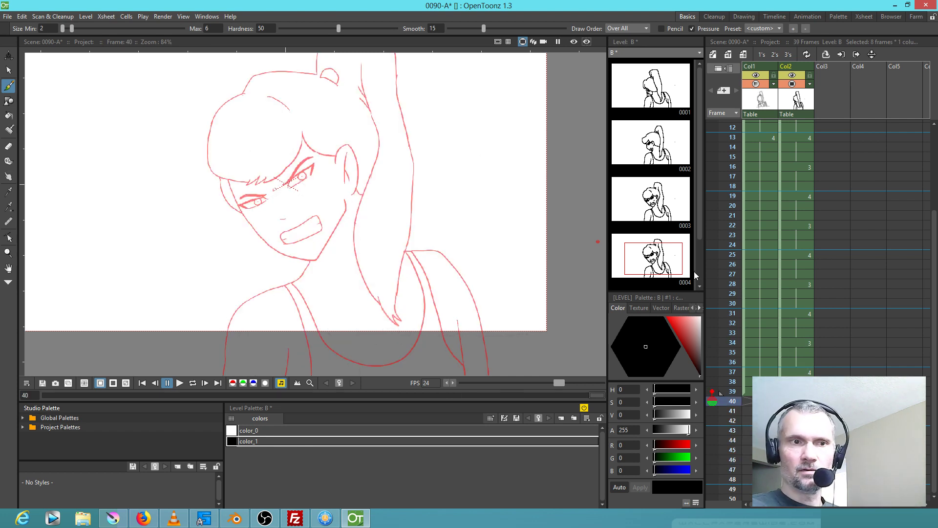
click(795, 371)
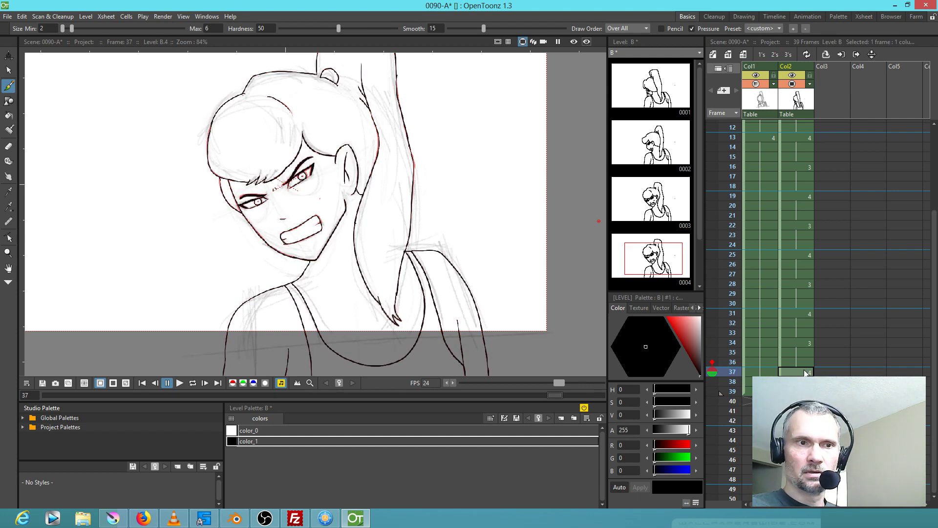
scroll(782, 286, up, 4)
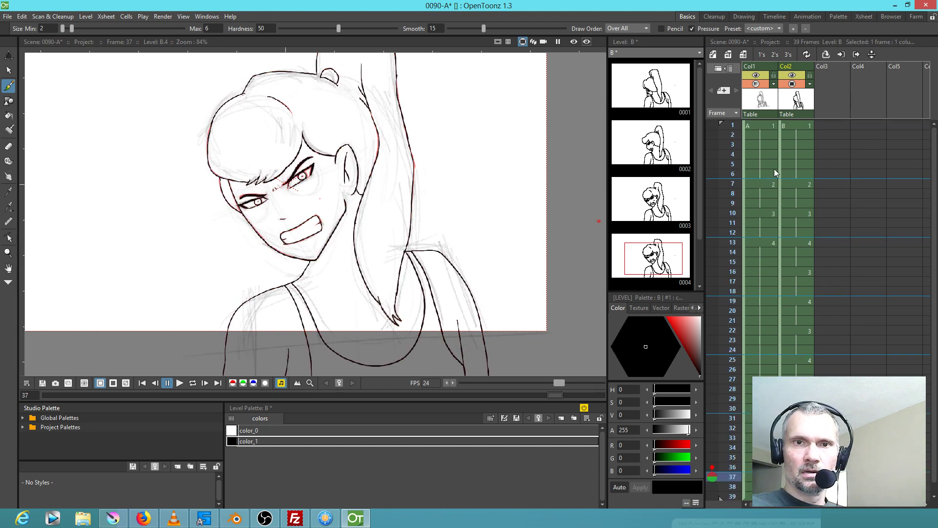
Hide the rough sketches of level A in the viewer and play the inked animation in a loop
click(756, 84)
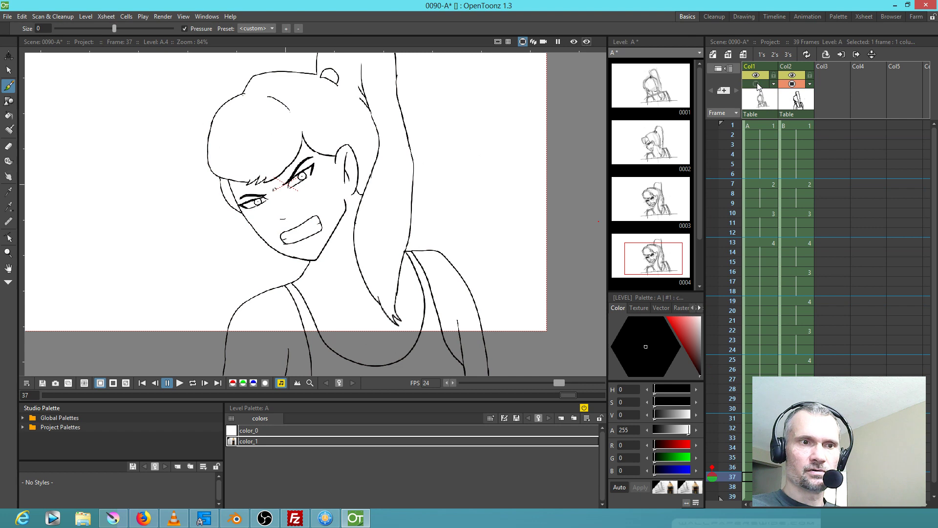
scroll(442, 213, down, 3)
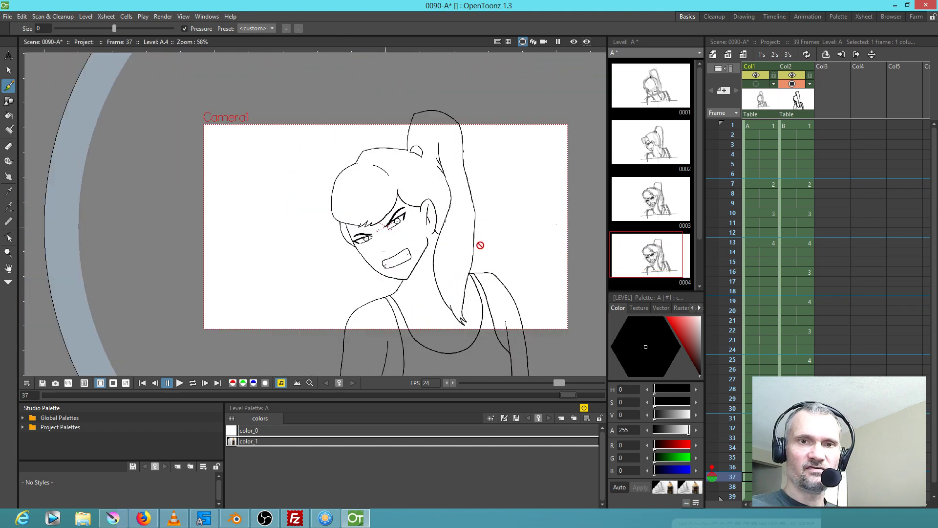
key(g)
key(p)
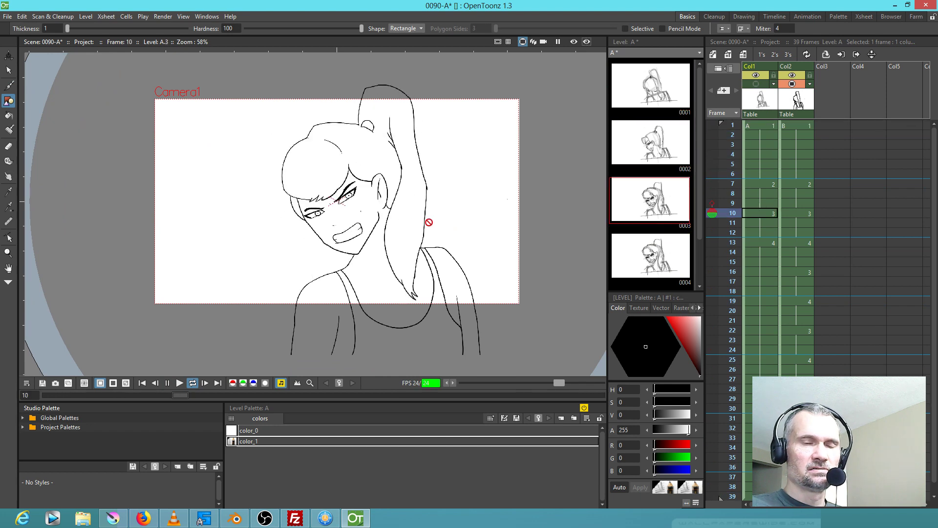
key(shift+space)
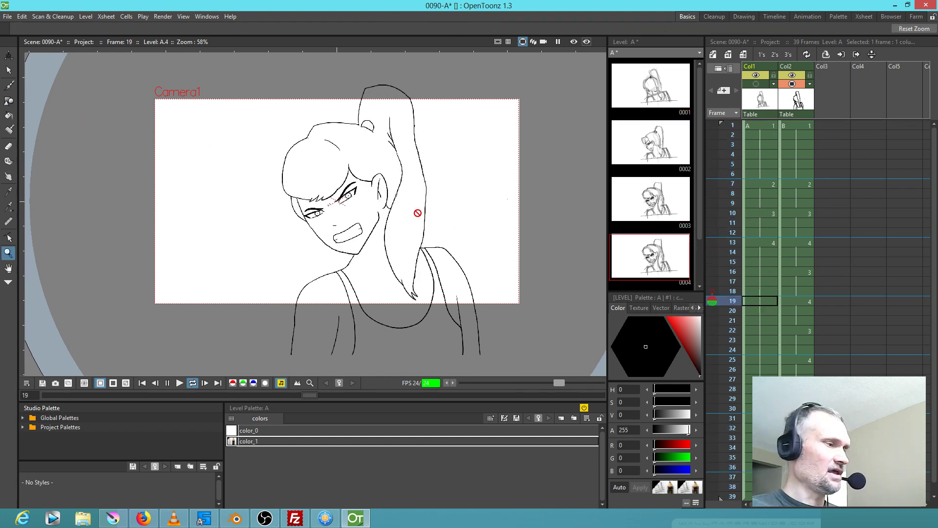
scroll(417, 211, up, 3)
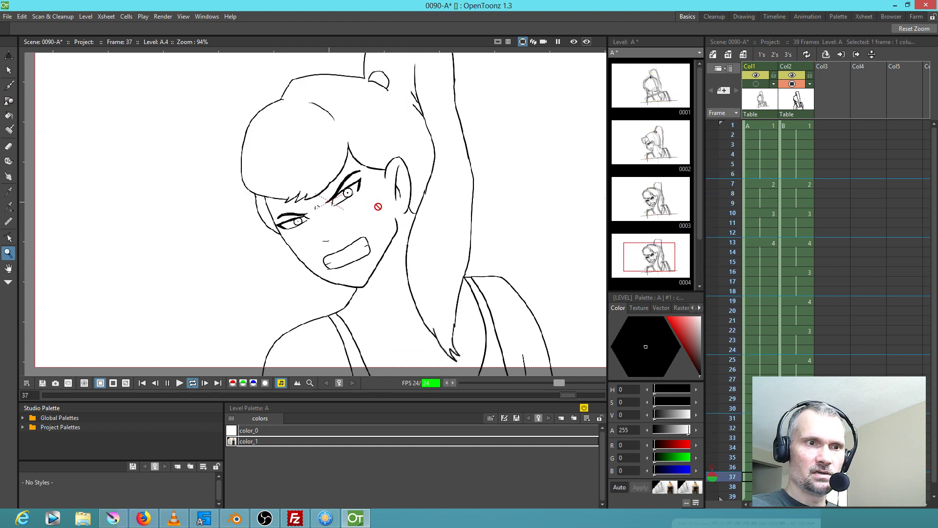
Stop the playback and save the scene together with its levels
key(p)
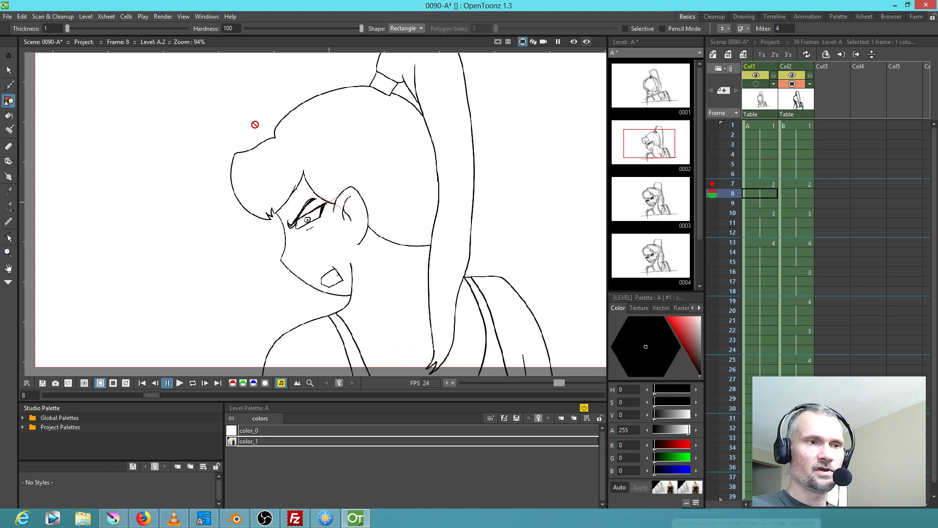
click(8, 16)
click(19, 54)
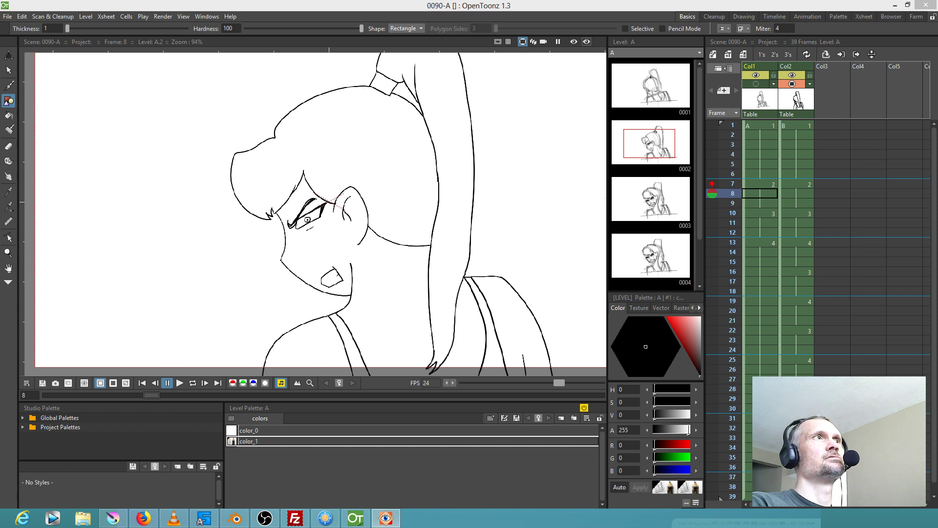
Switch to FastStone Image Viewer, enlarge its window and open the AKARI folder inside characters
click(385, 518)
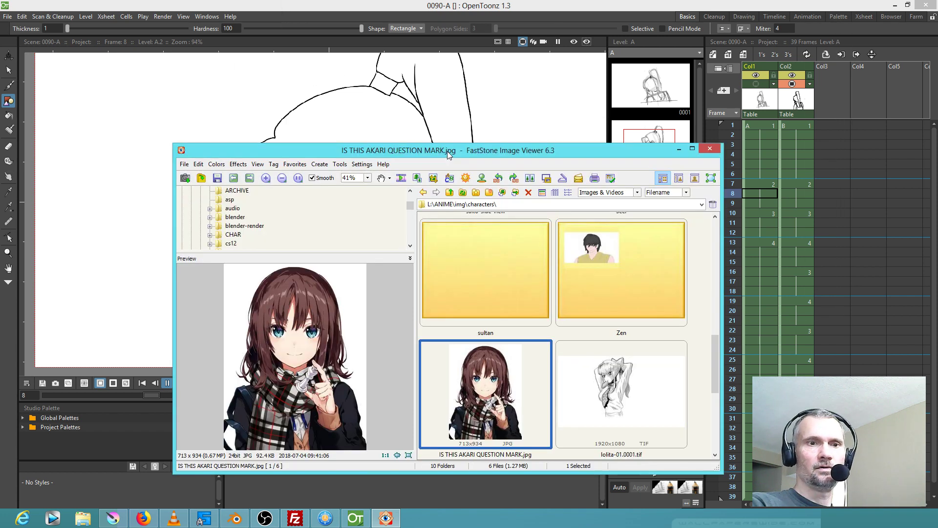
double_click(447, 151)
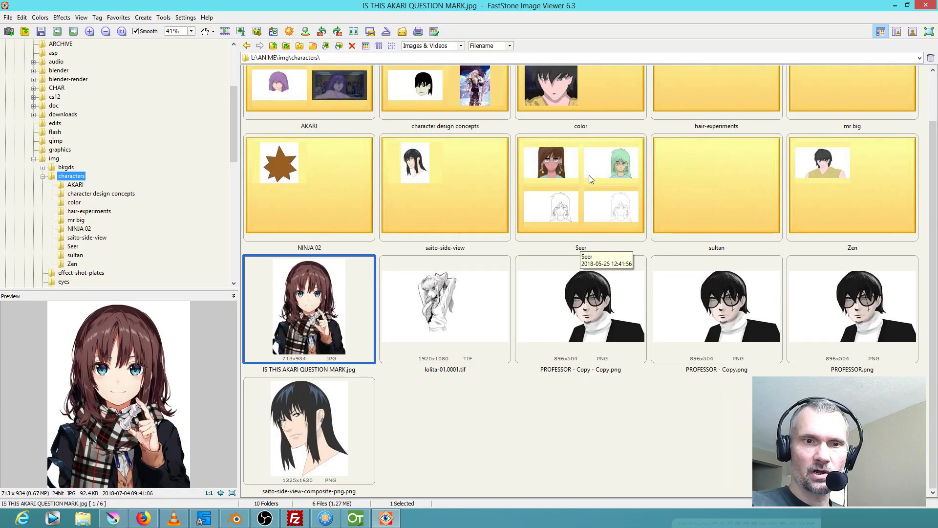
scroll(726, 126, up, 1)
click(444, 125)
double_click(288, 131)
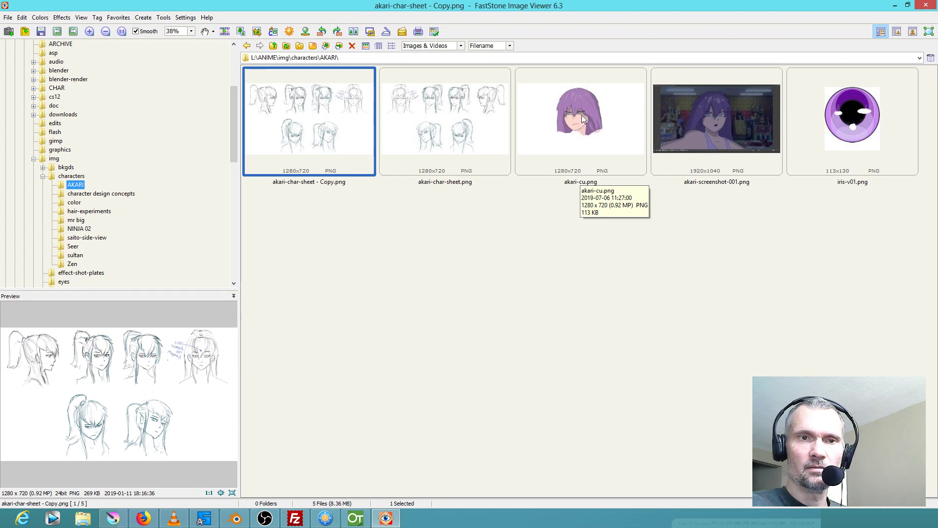
Load akari-cu.png from its original location into OpenToonz's xsheet and move its column before levels A and B
drag(583, 110, 803, 209)
drag(834, 119, 834, 122)
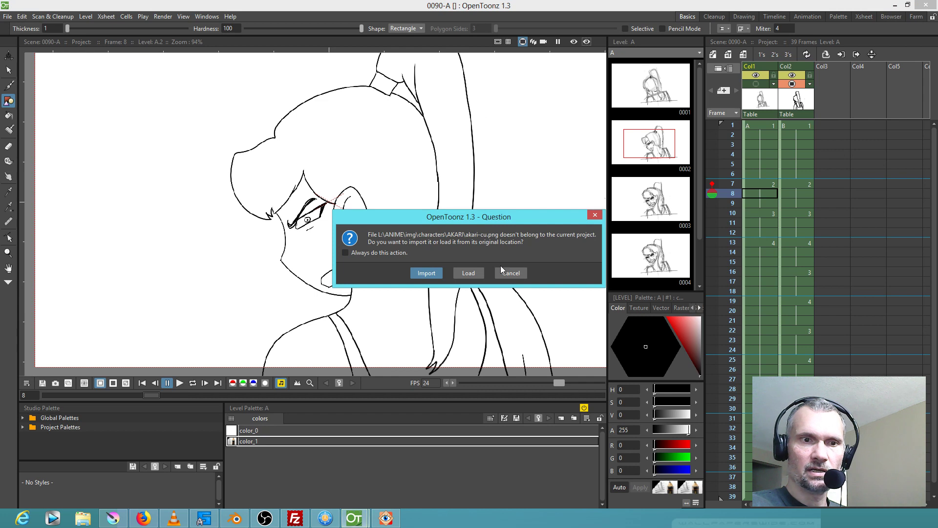
click(469, 272)
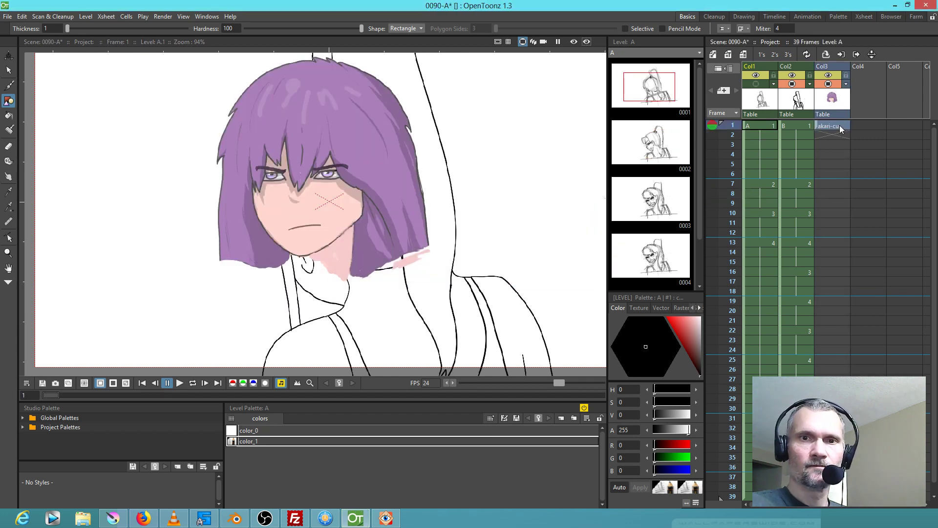
drag(837, 69, 764, 73)
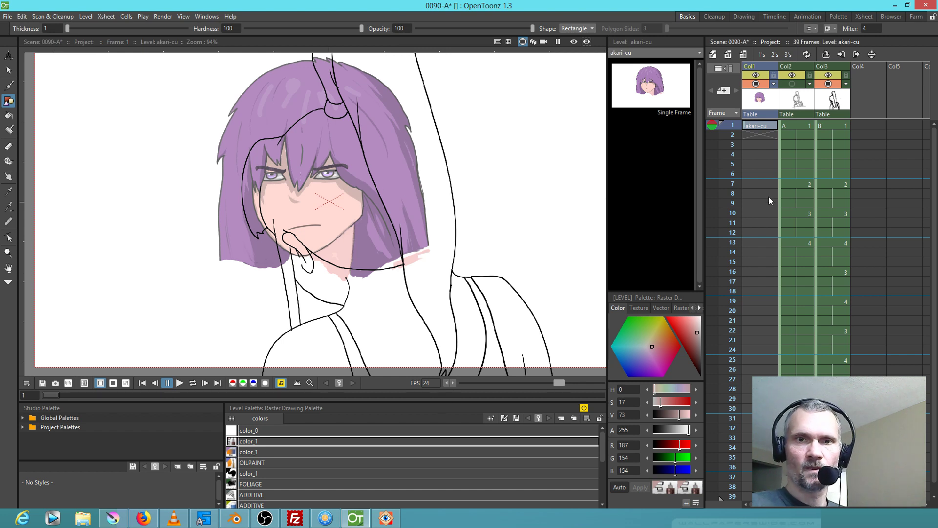
Duplicate the black color_1 style in level B's palette
click(837, 112)
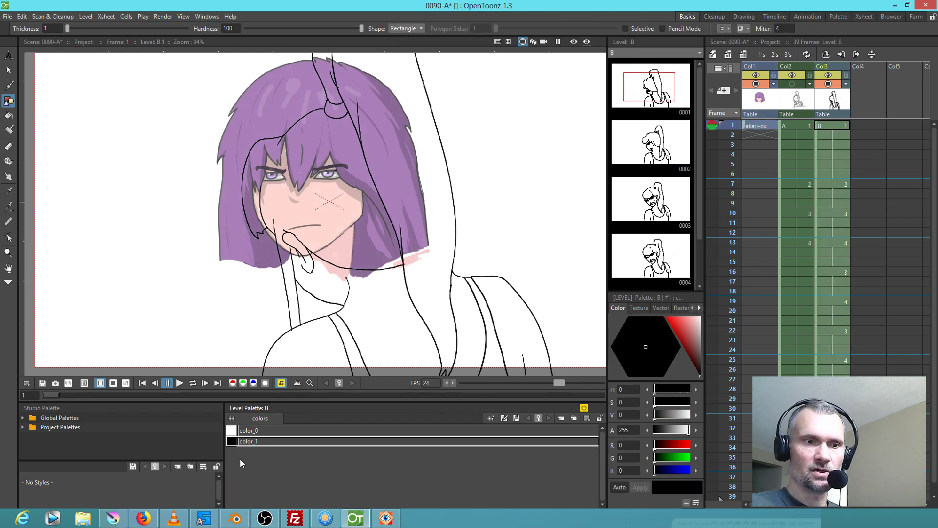
click(250, 442)
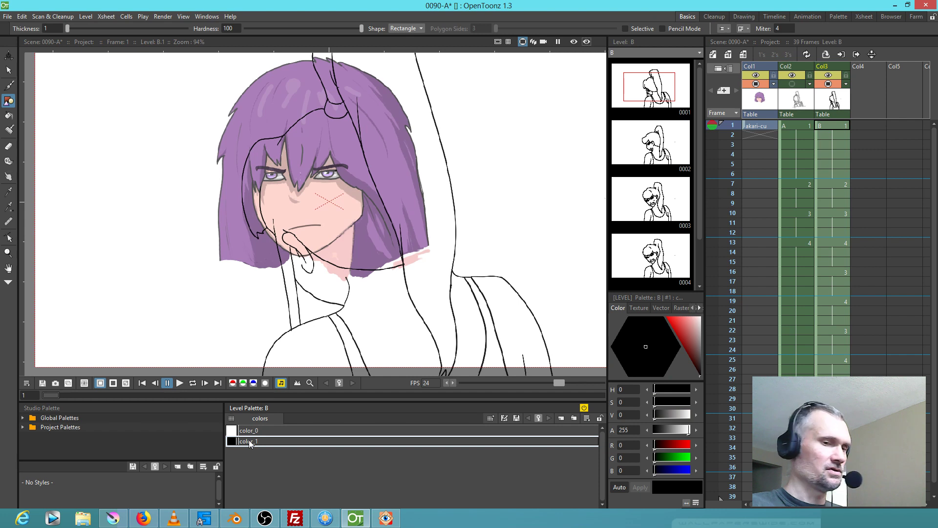
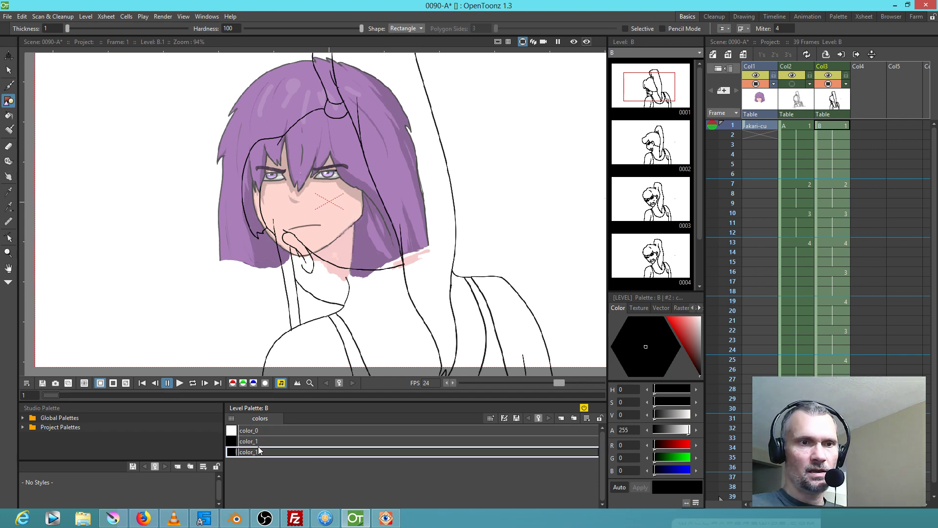
key(ctrl+v)
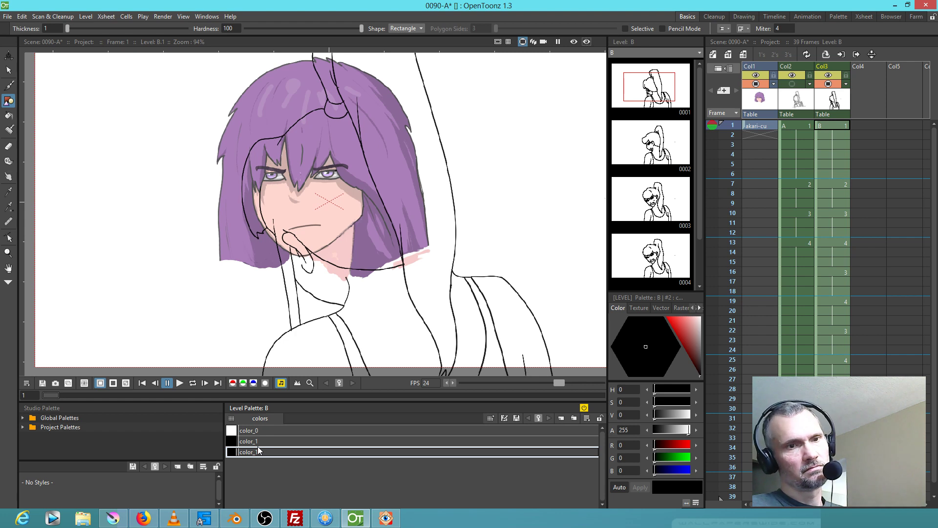
Paste two more copies of the black style into level B's palette and set the first copy to the reference's purple hair colour
key(ctrl+v)
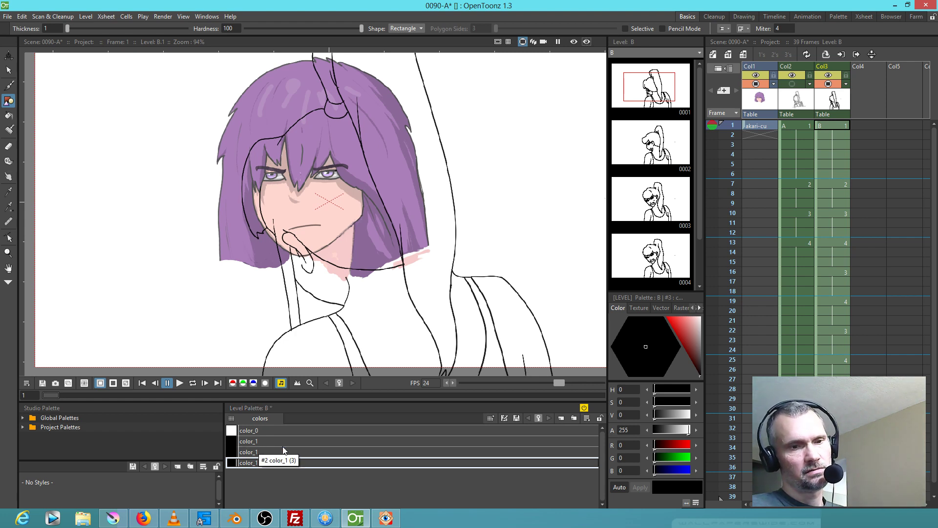
key(ctrl+v)
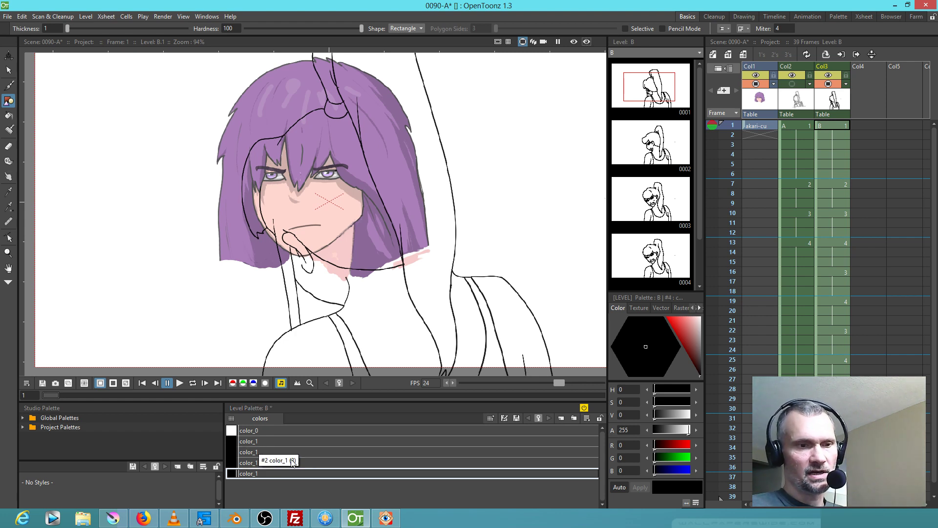
click(238, 453)
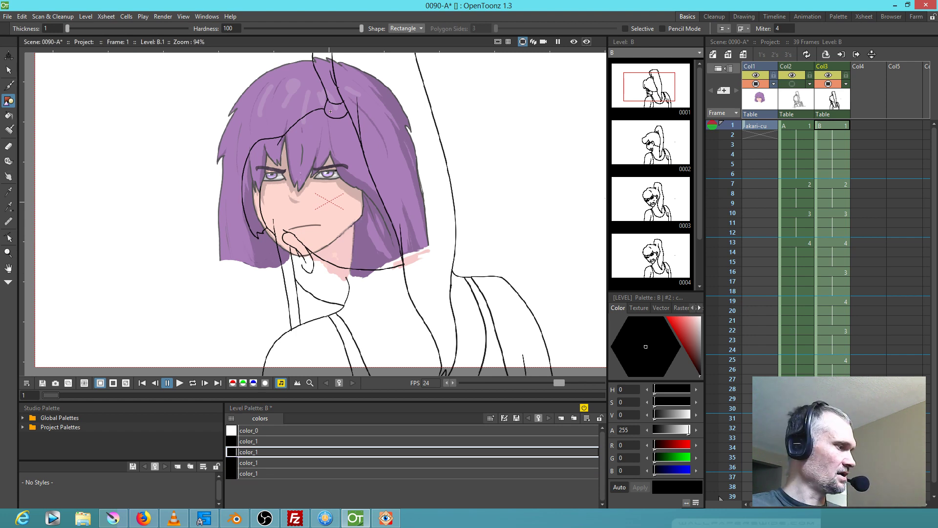
key(r)
click(351, 144)
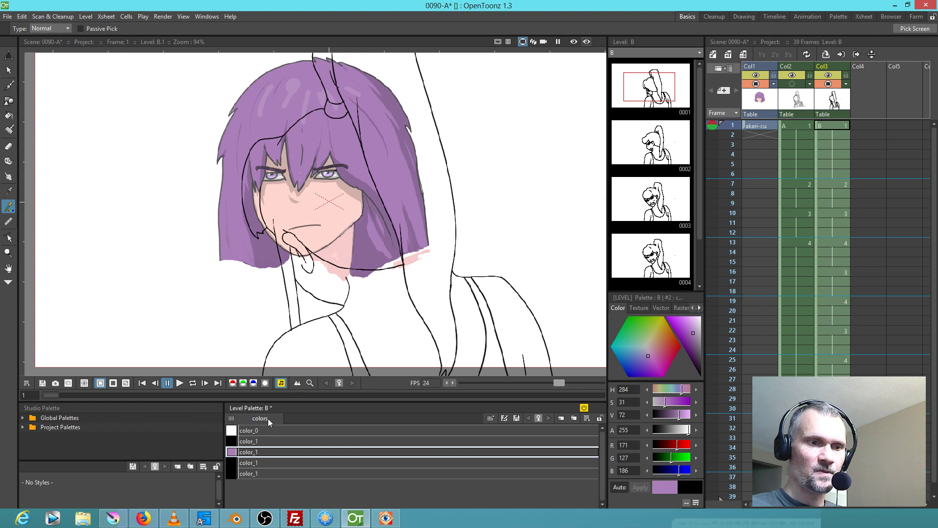
Set the two remaining black copies to the reference's facial skin colour and its lavender iris colour, sampled from the drawing
click(234, 464)
click(325, 208)
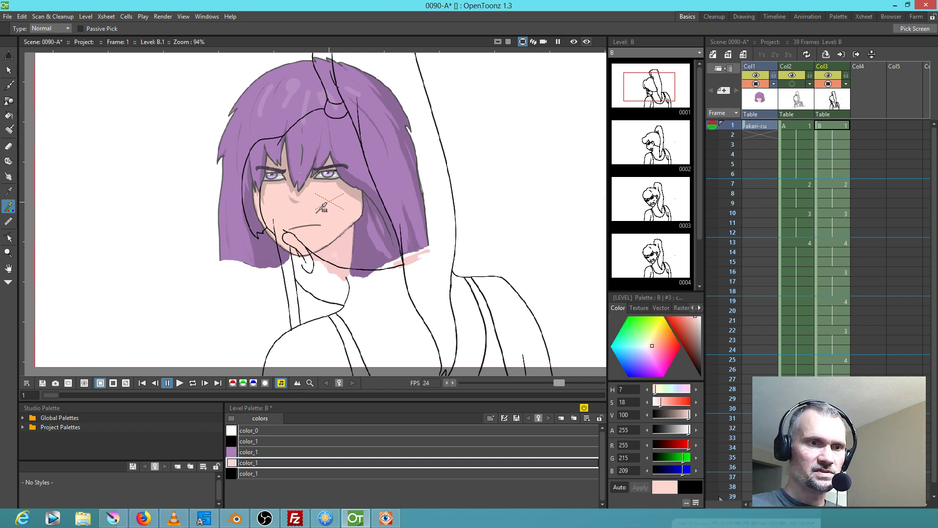
click(233, 475)
scroll(335, 168, up, 8)
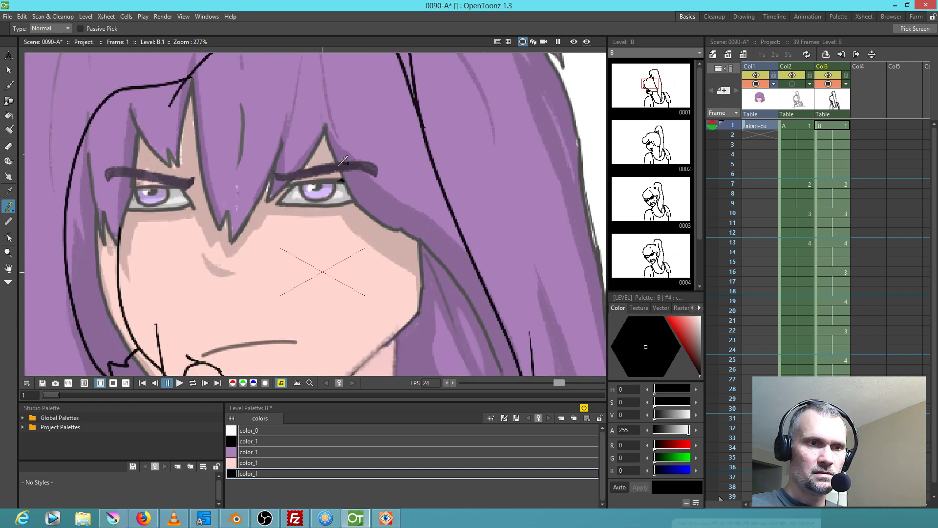
click(312, 229)
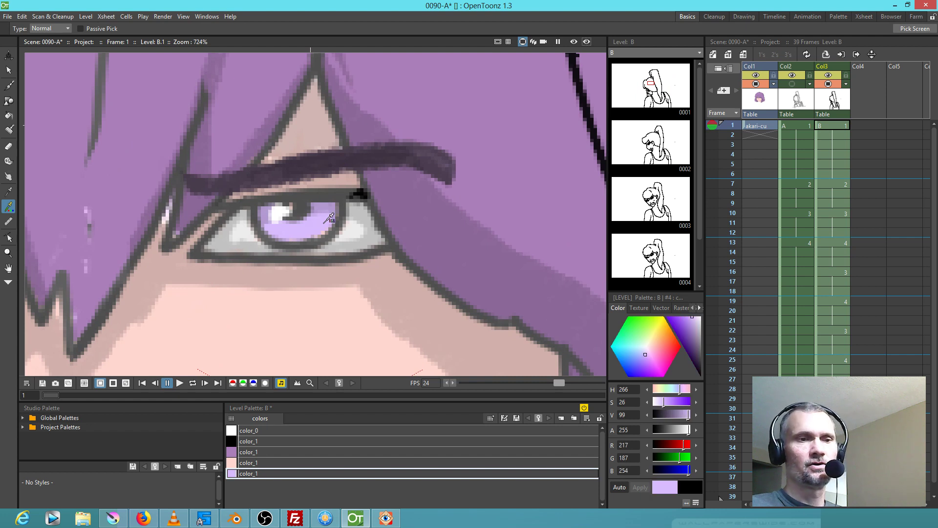
scroll(337, 217, down, 8)
scroll(338, 215, down, 1)
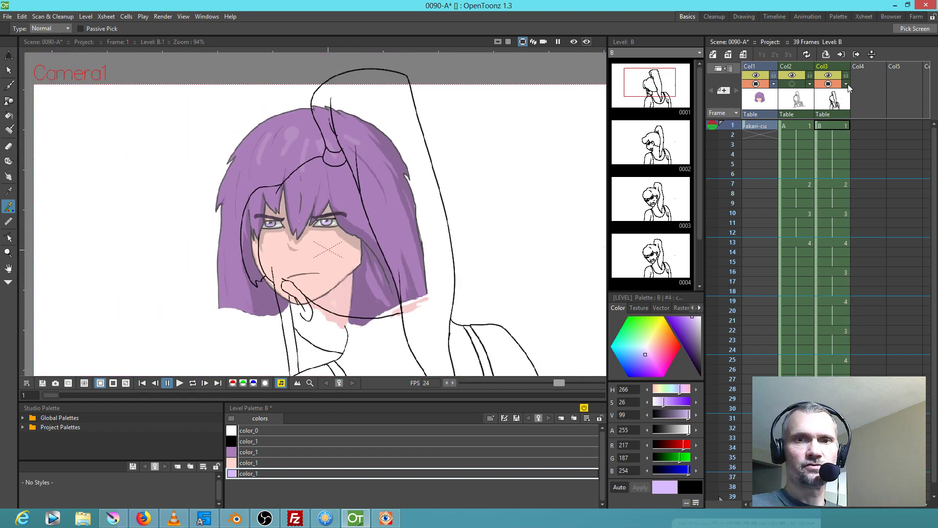
Hide the akari-cu reference column in both the camera stand and the preview, and make level B's column current
click(757, 84)
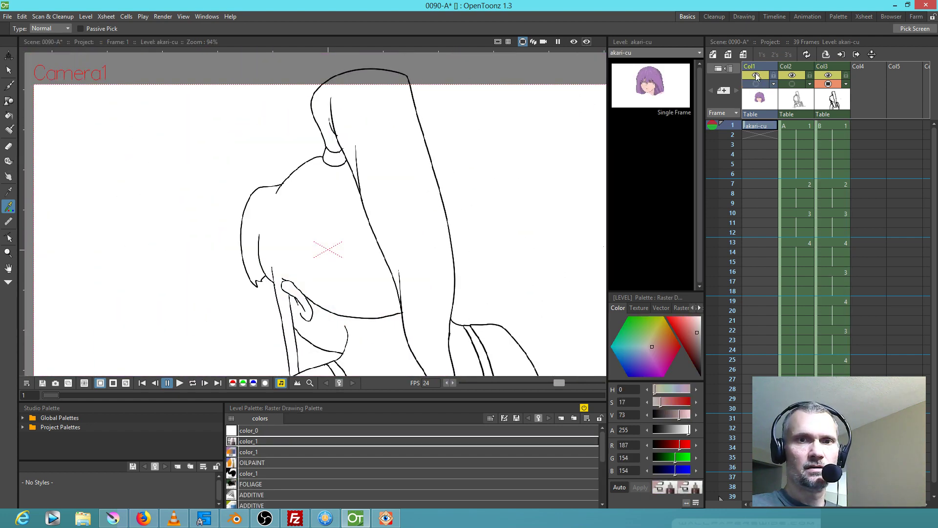
click(756, 76)
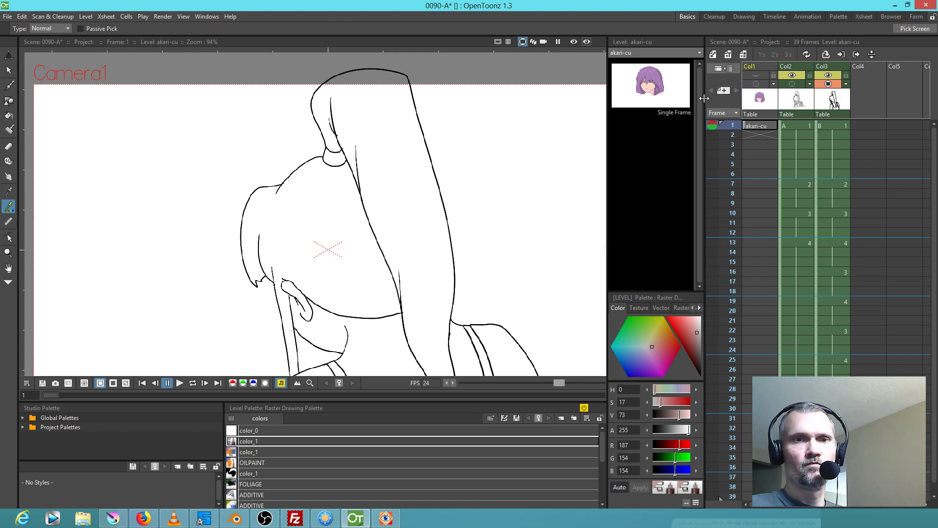
click(834, 106)
drag(451, 248, 419, 224)
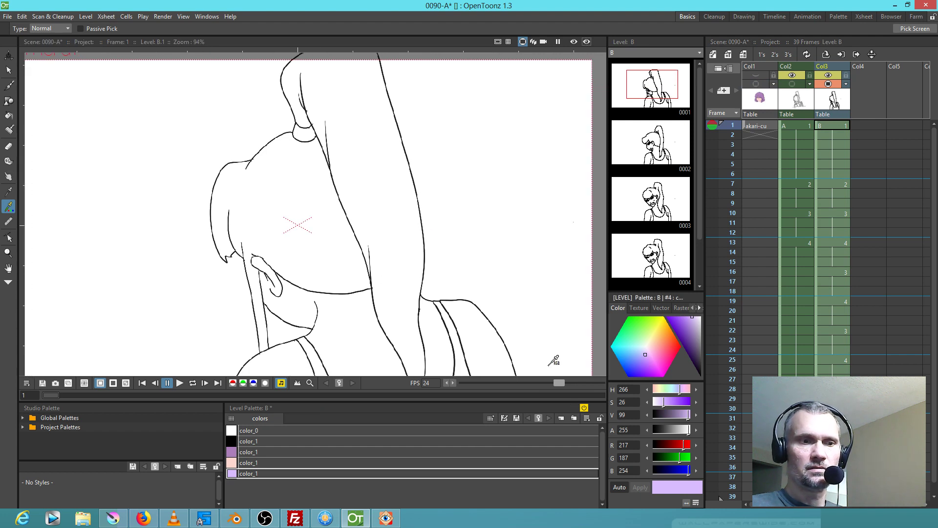
Duplicate the purple hair style in level B's palette and darken the copy to a V value of 52
click(255, 452)
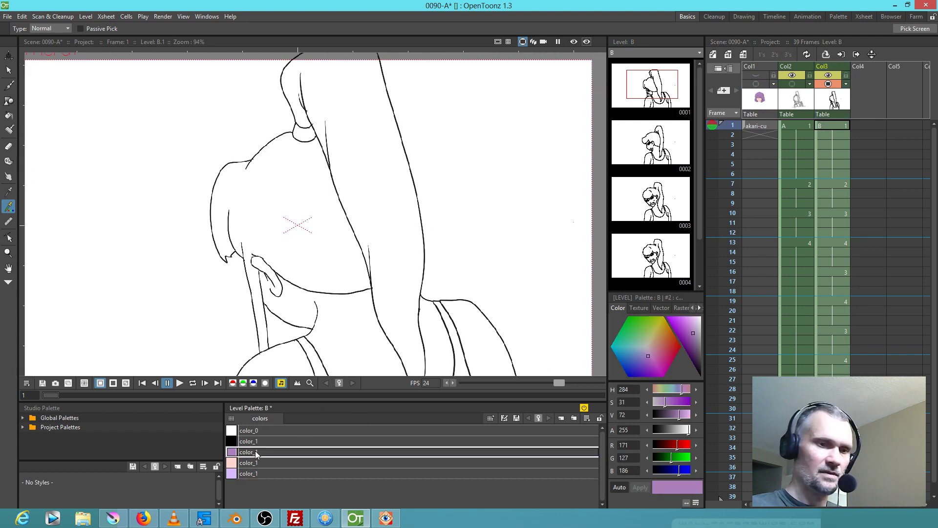
key(ctrl+v)
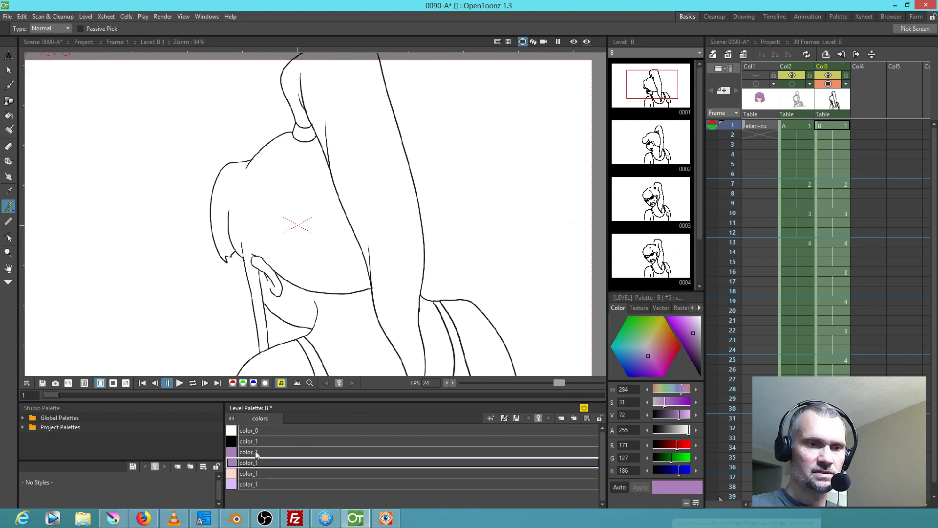
click(672, 413)
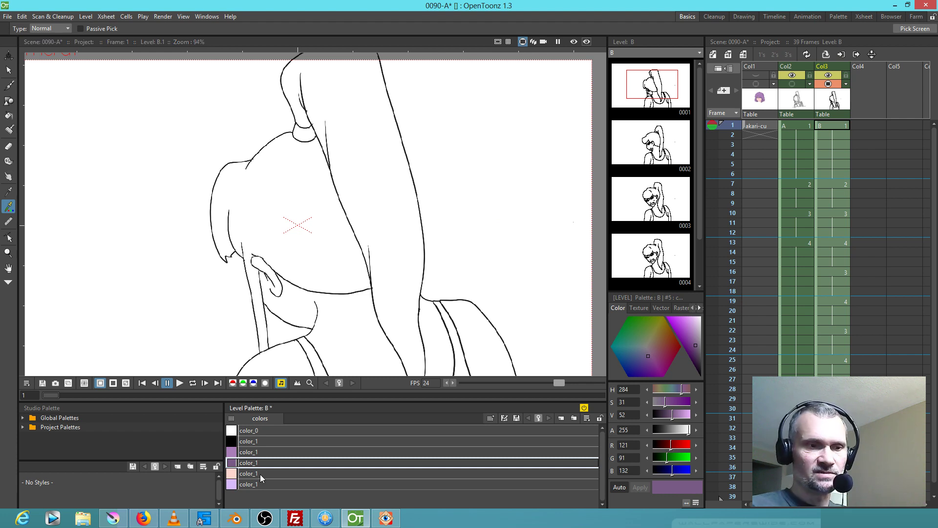
Fill the hair and ponytail of level B's drawing 1 with the lighter purple hair style
click(252, 453)
key(f)
click(299, 229)
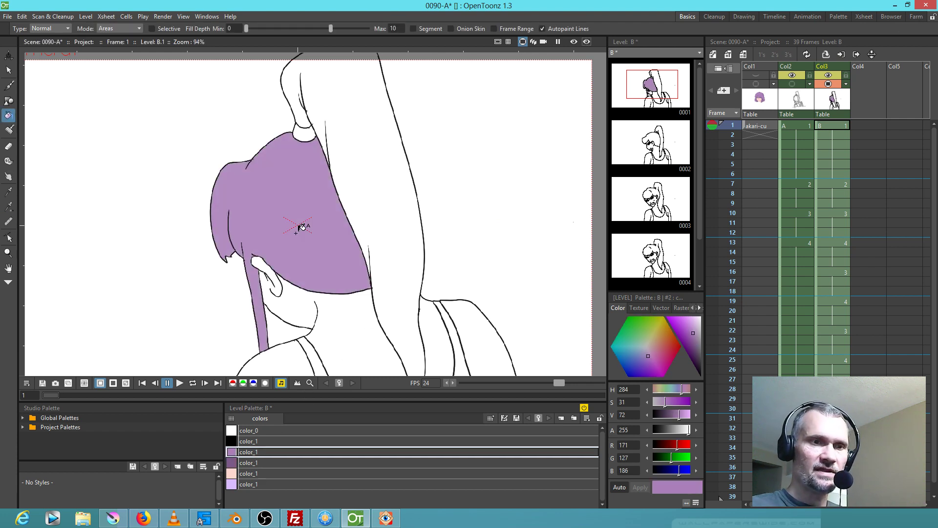
click(377, 208)
Fill the hair and ponytail of drawing 2 with the hair purple and remove the onion skin marker at frame 6
key(.)
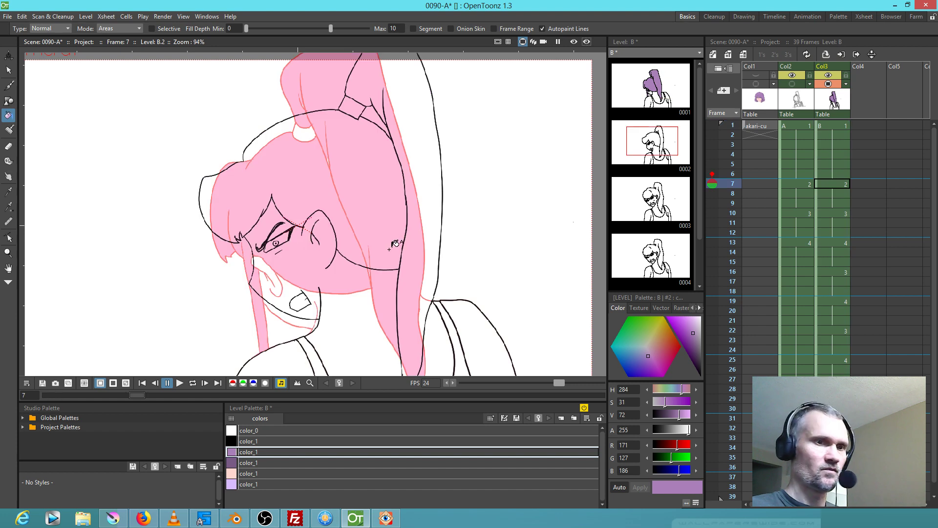
click(430, 200)
click(392, 199)
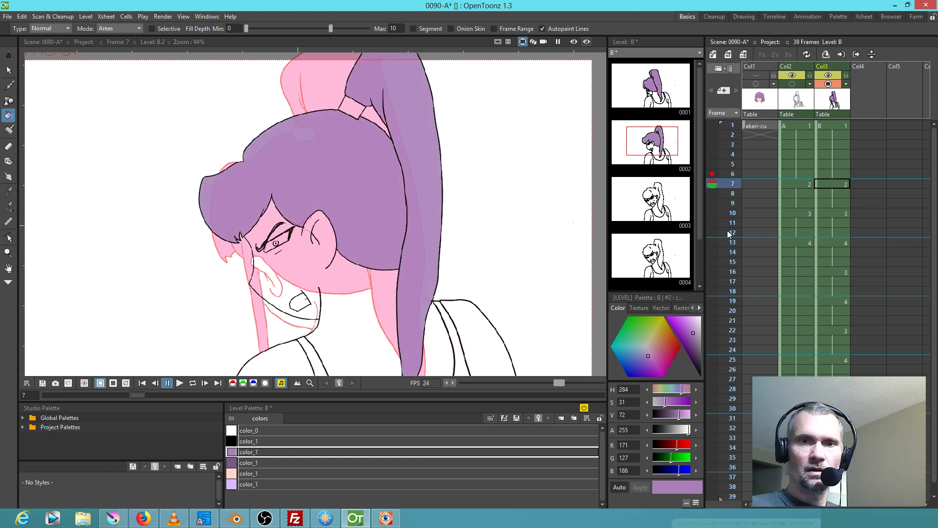
click(713, 175)
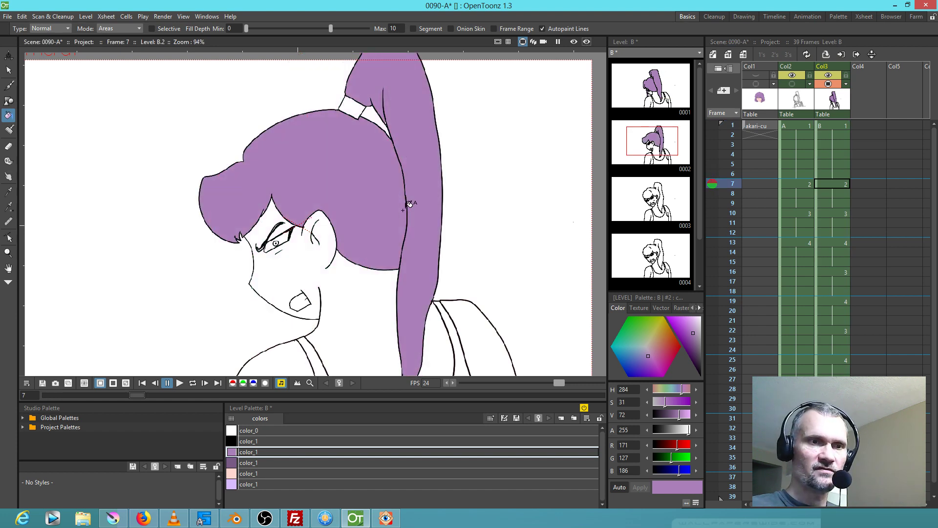
Fill the ponytail, hair and side lock of drawing 3 with the hair purple
key(.)
click(424, 196)
click(233, 230)
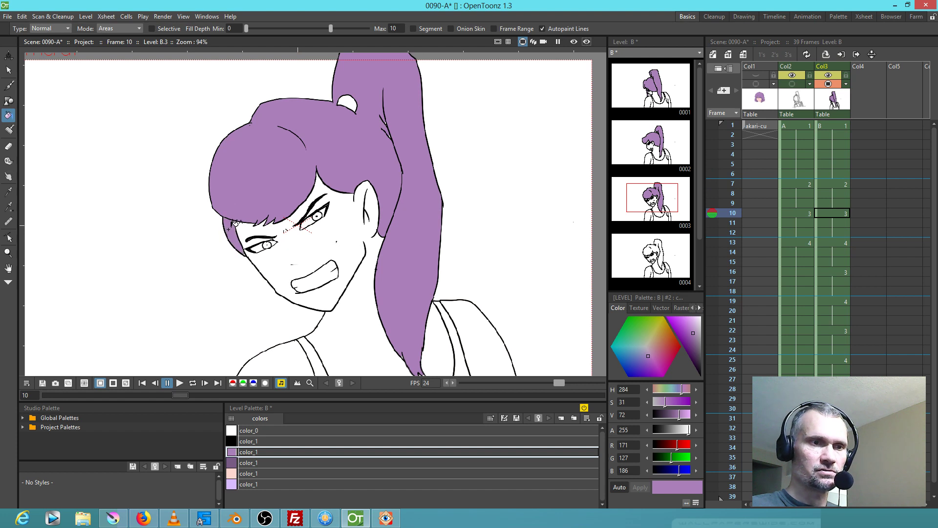
key(.)
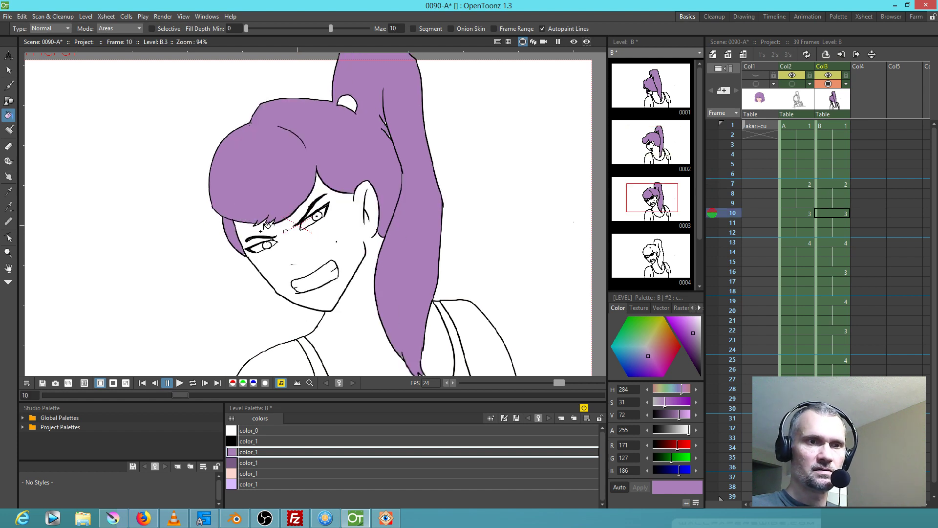
Fill the hair ties in drawings 1 to 3 with the dark purple style
click(241, 463)
key(comma)
key(comma)
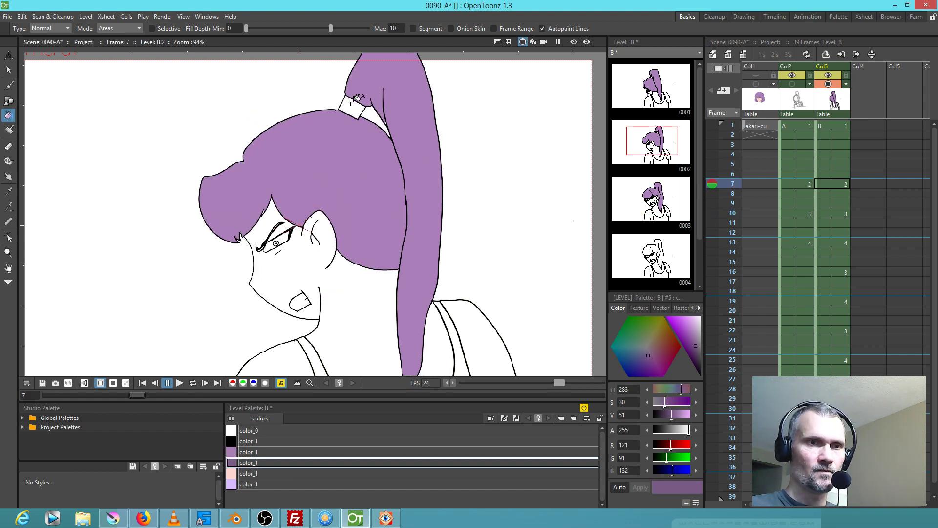
click(304, 131)
key(period)
key(period)
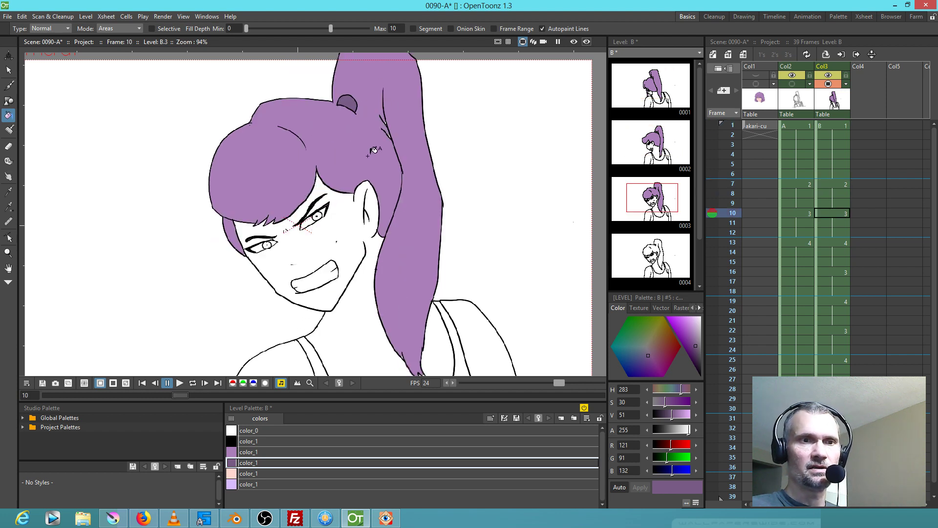
On drawing 4, fill the hair tie dark purple and the hair and ponytail with the lighter hair purple
key(period)
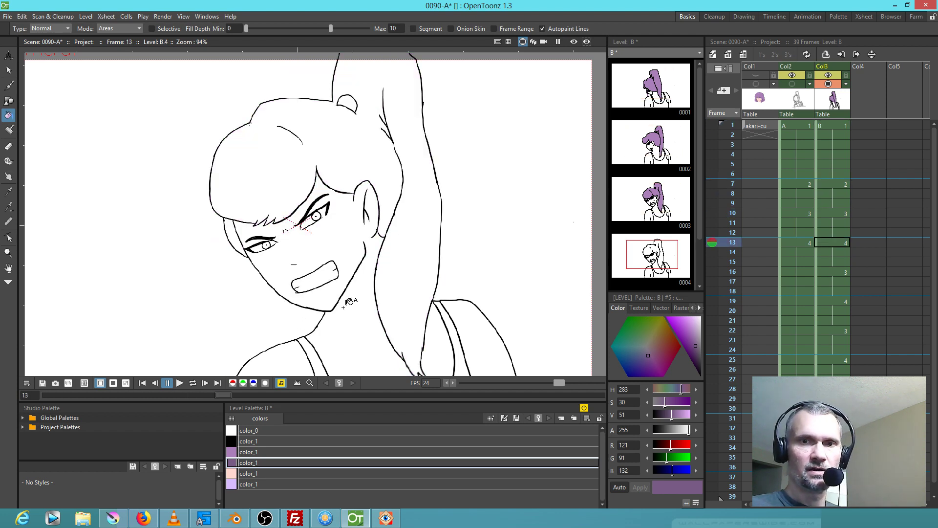
click(352, 104)
click(249, 453)
click(361, 163)
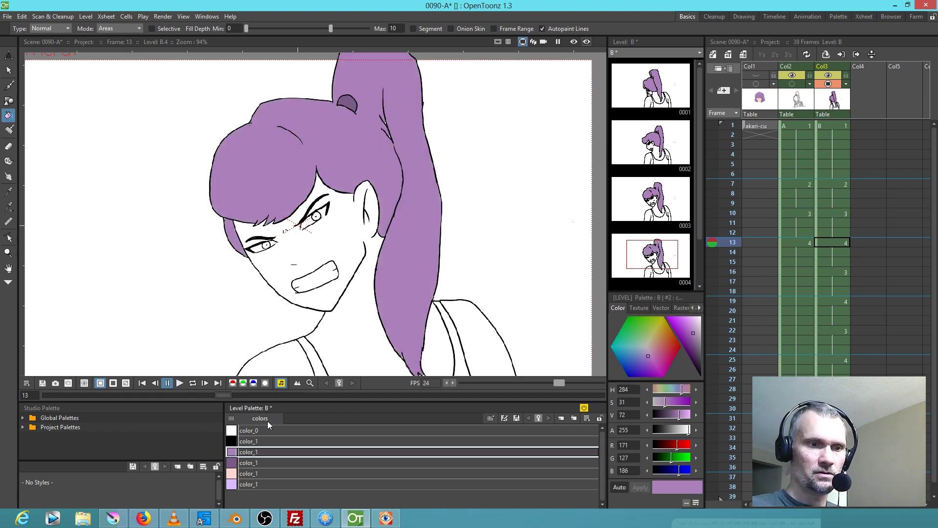
Fill the face, neck, chest, shoulders and arms of drawing 4 with the skin style
click(249, 474)
click(355, 323)
click(286, 361)
drag(428, 332, 409, 239)
click(480, 263)
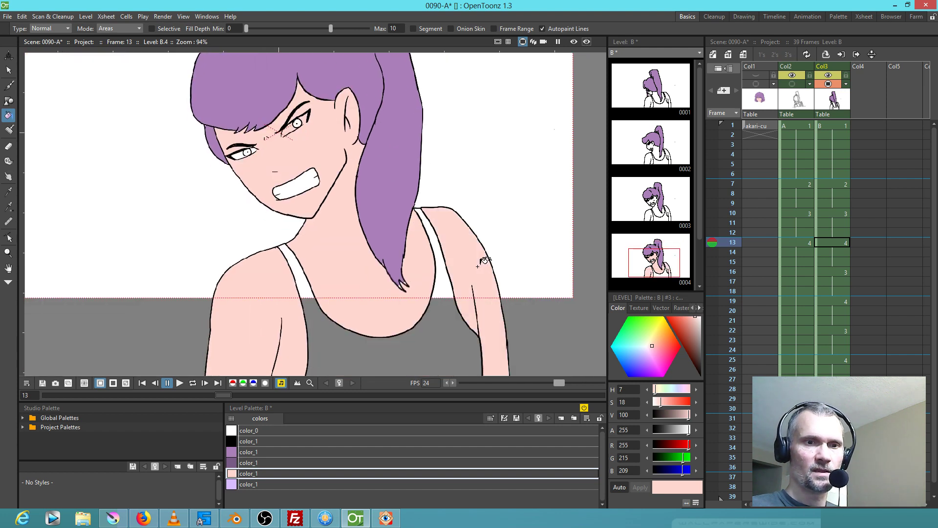
Fill the skin areas of drawings 3, 2 and 1 with the same skin style, including the arms and upper body
click(465, 262)
click(424, 269)
click(284, 298)
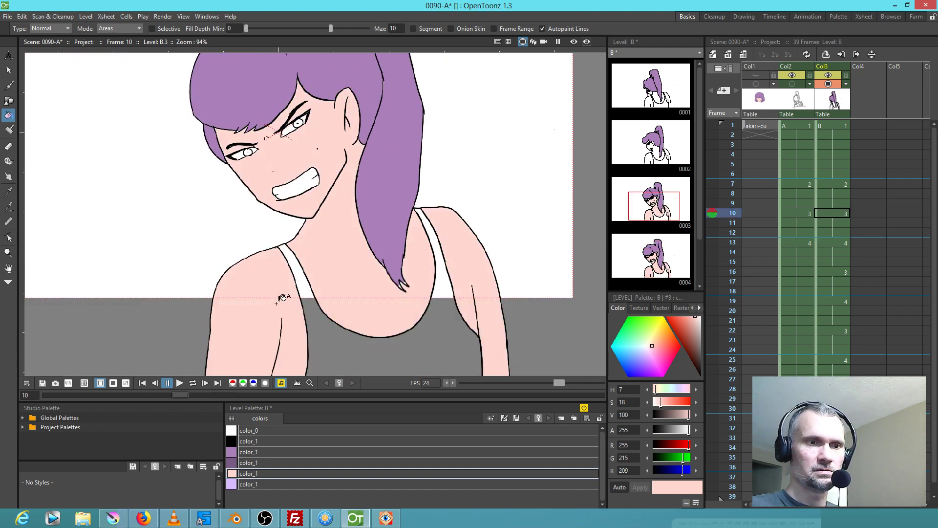
click(281, 297)
click(346, 267)
click(483, 268)
click(338, 269)
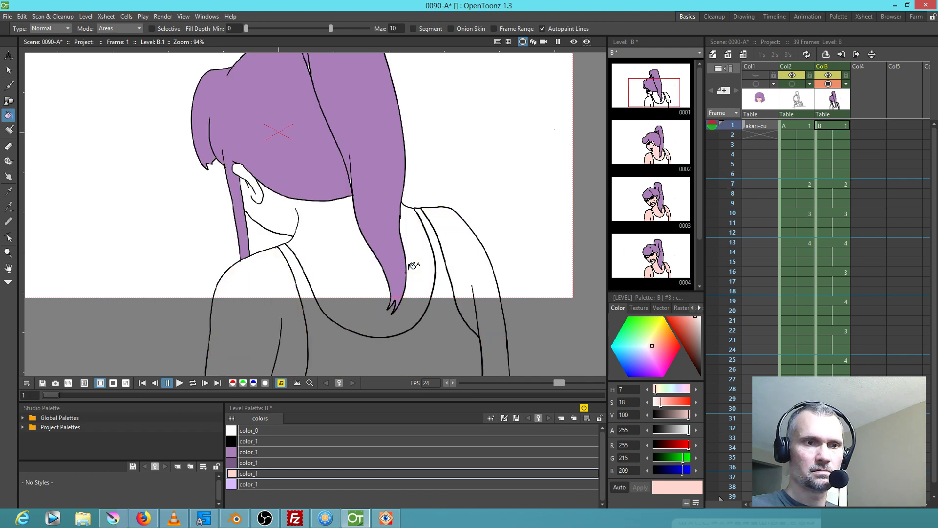
click(277, 289)
click(485, 277)
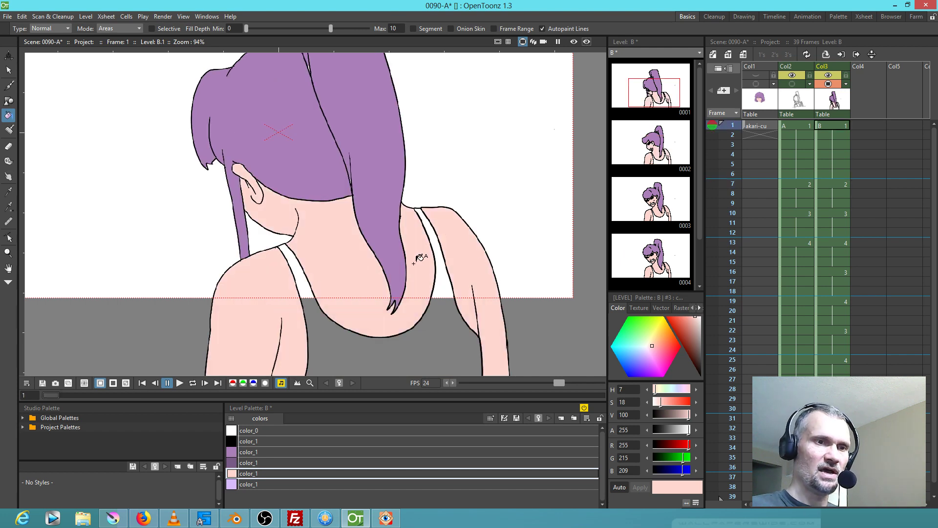
Fill the tank top with the lavender style in drawings 1 to 4 of level B
click(286, 484)
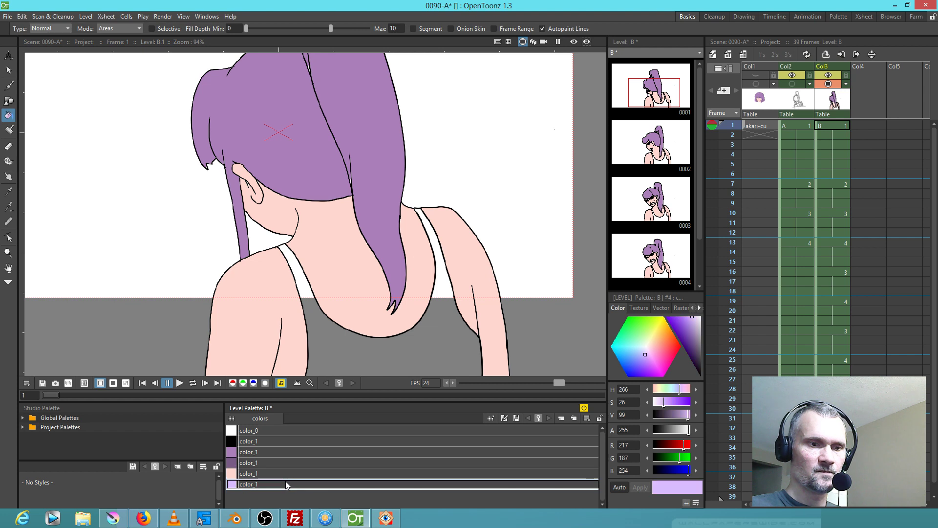
click(360, 353)
key(.)
click(362, 354)
key(.)
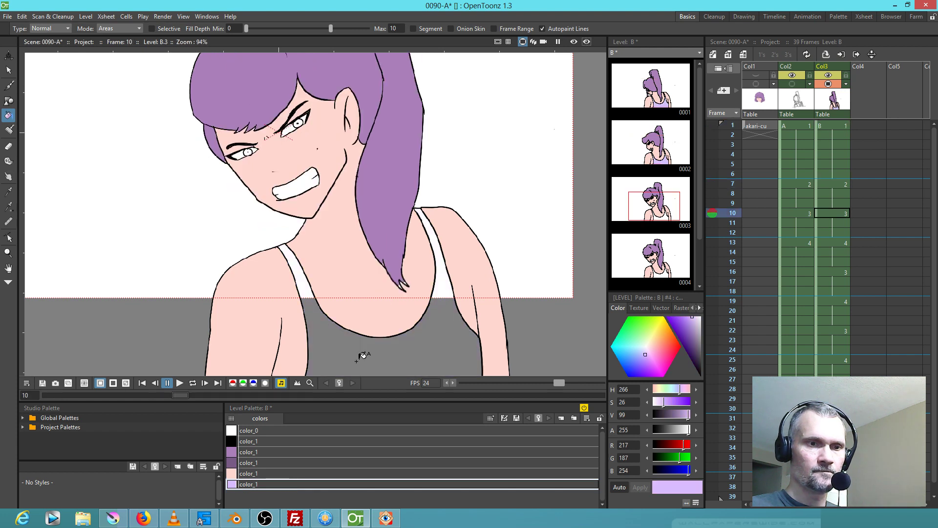
click(363, 355)
key(.)
click(365, 350)
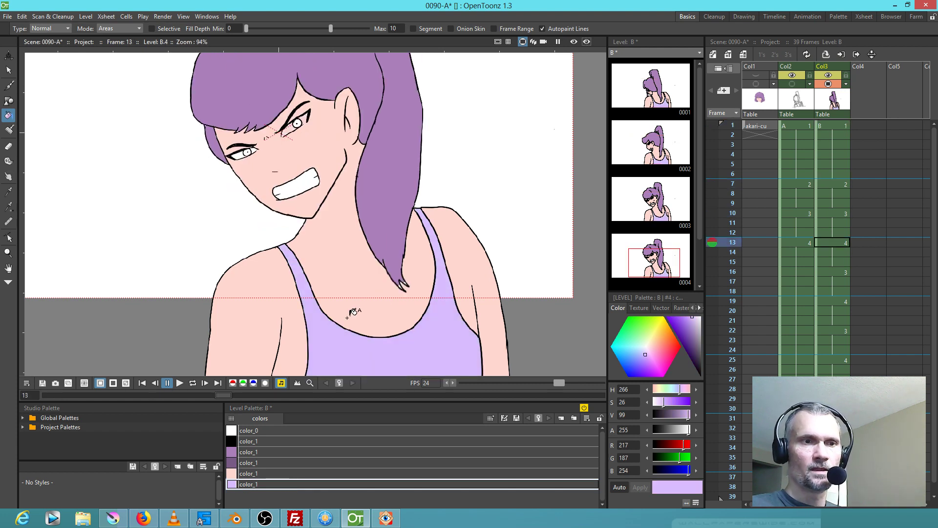
Fill the eyes' irises with the lavender style in drawings 4, 3 and 2
scroll(274, 122, up, 5)
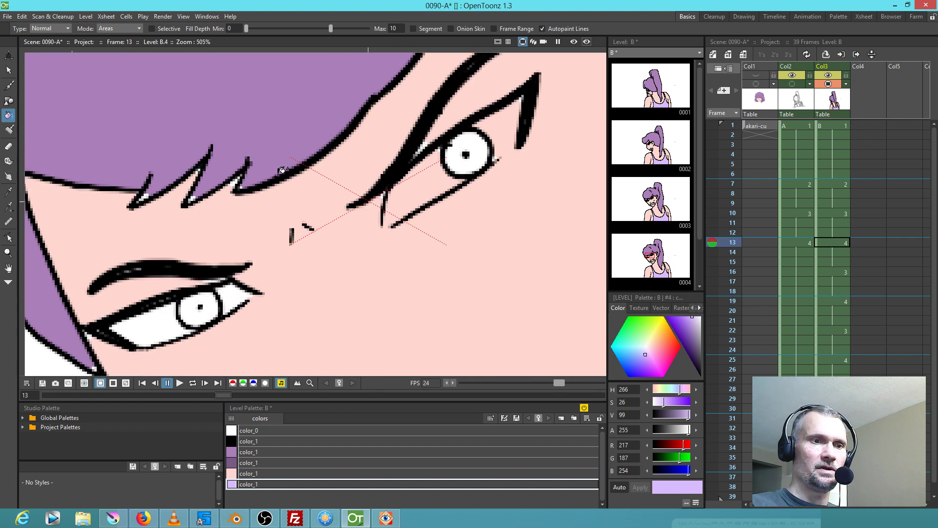
click(201, 302)
click(485, 164)
click(481, 159)
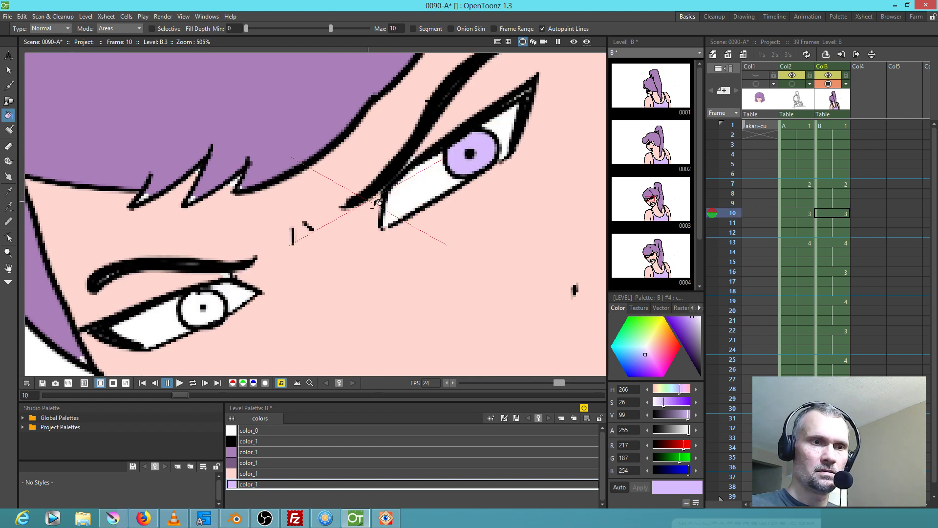
click(208, 303)
click(249, 293)
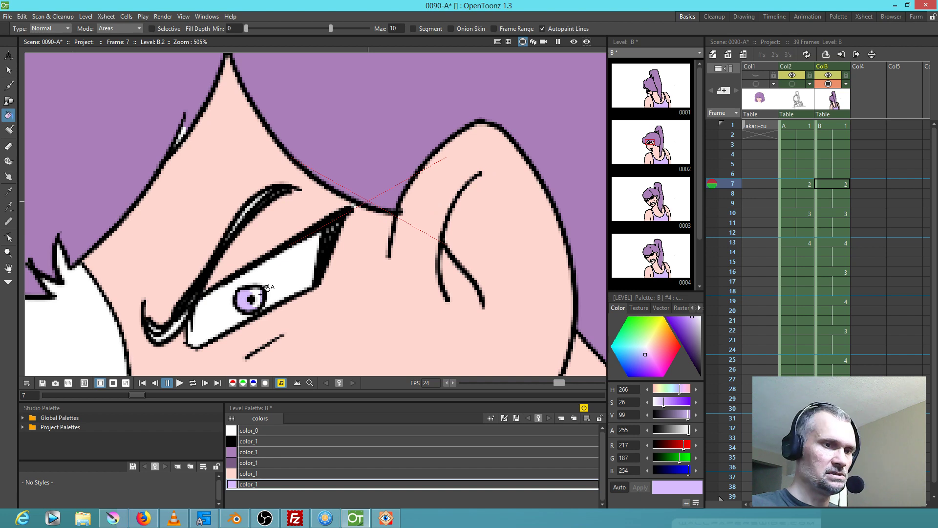
drag(267, 287, 410, 176)
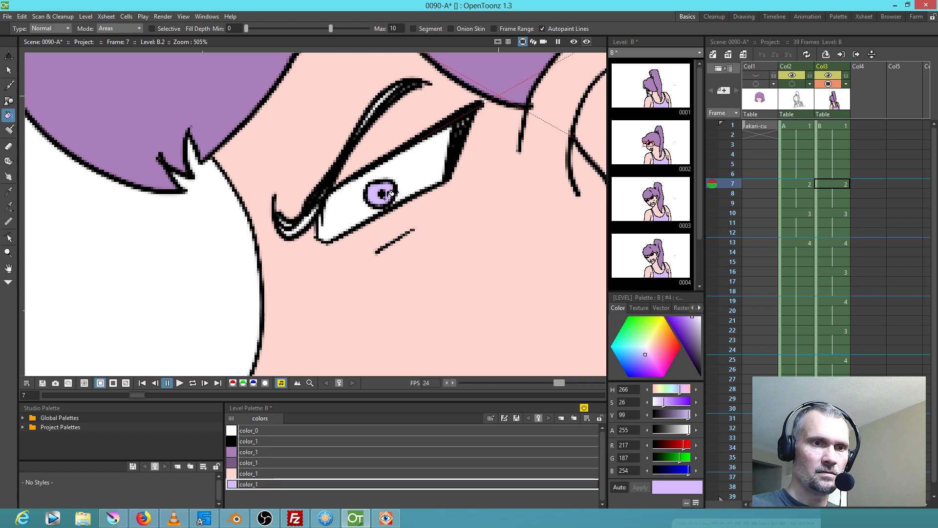
Add a new style to level B's palette and make it neutral grey with saturation 0 and value 61
key(.)
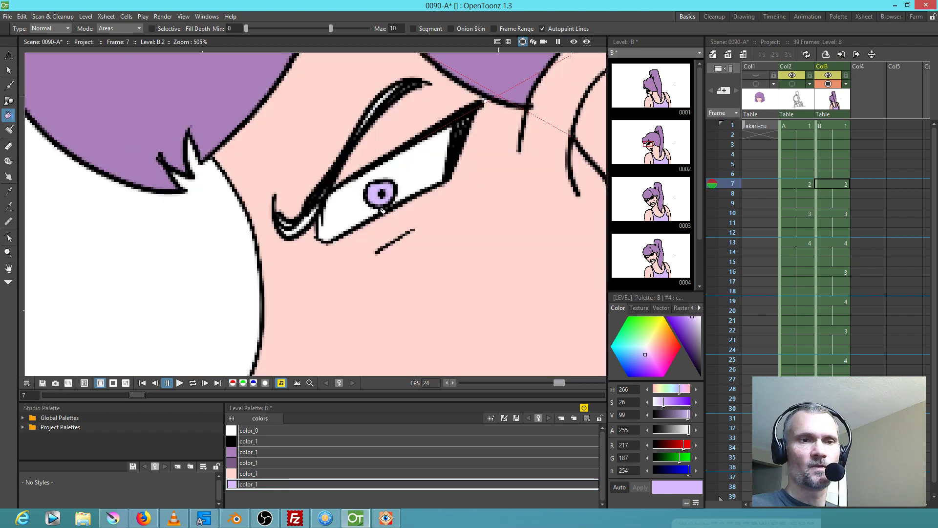
drag(477, 269, 373, 216)
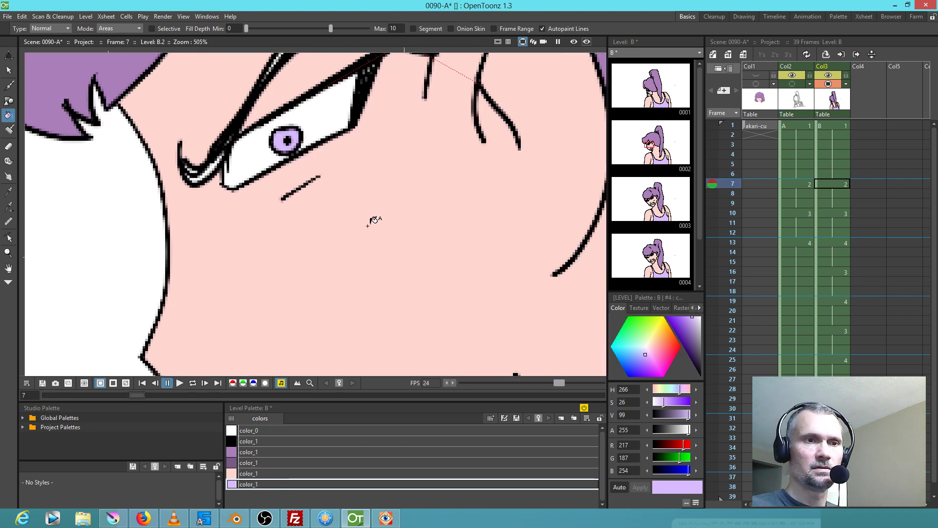
click(250, 495)
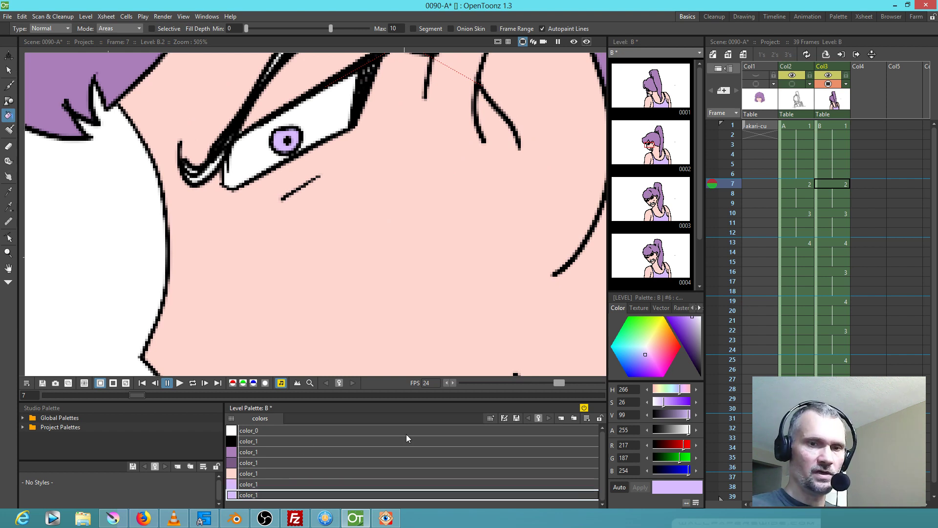
mouse_move(668, 405)
mouse_down()
mouse_move(658, 406)
mouse_move(673, 415)
mouse_up()
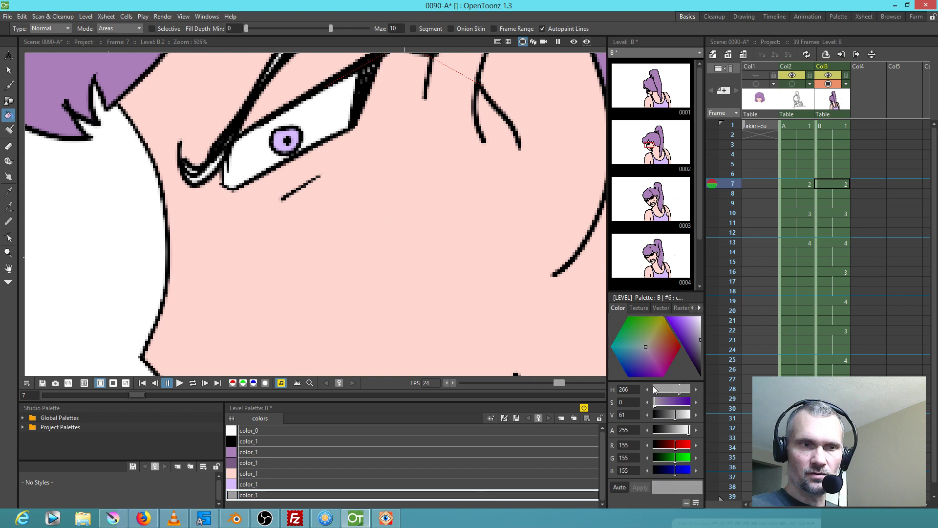
Fill the whites of the eyes in drawings 2 and 3 with the new grey style
click(336, 109)
key(comma)
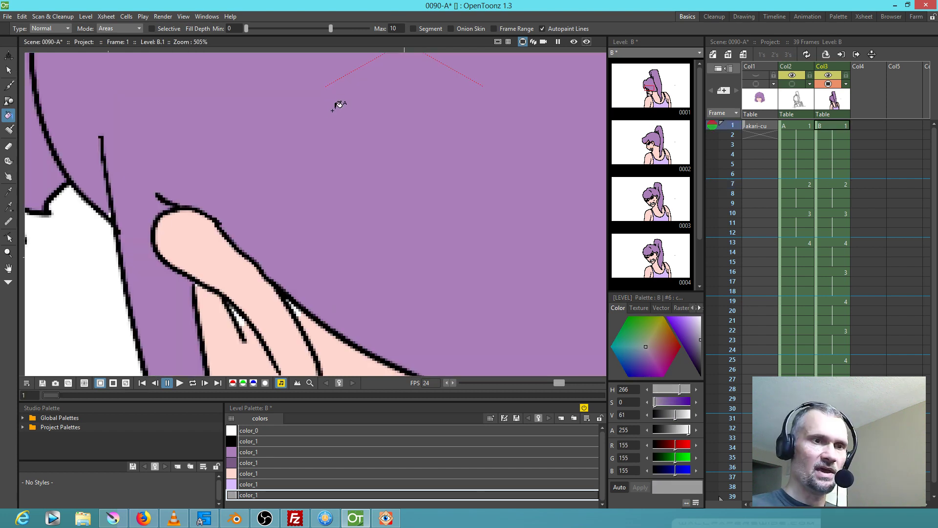
key(period)
key(period)
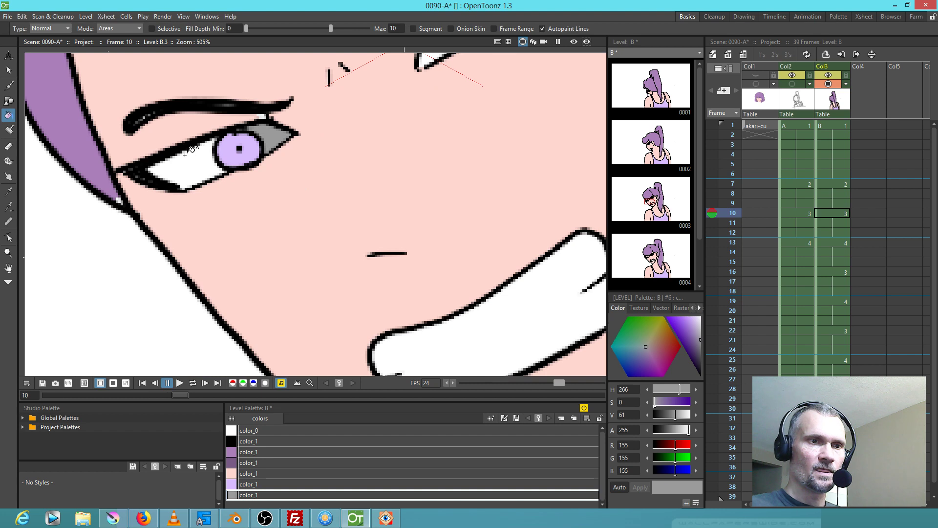
click(192, 155)
scroll(308, 152, down, 2)
click(347, 164)
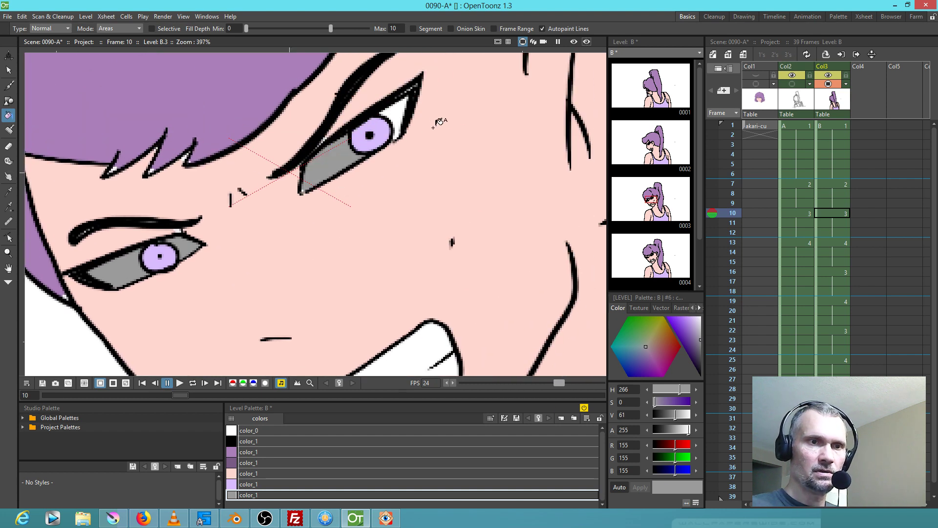
click(394, 111)
In drawing 4, undo the leaking eye-white fill and close the outer gap in the larger eye's lower outline with a grey brush stroke
key(period)
click(395, 112)
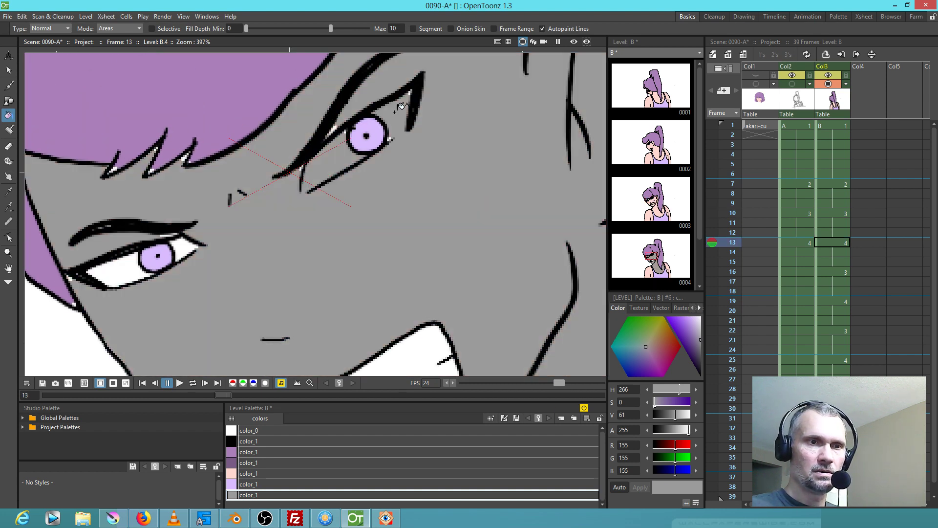
key(ctrl+z)
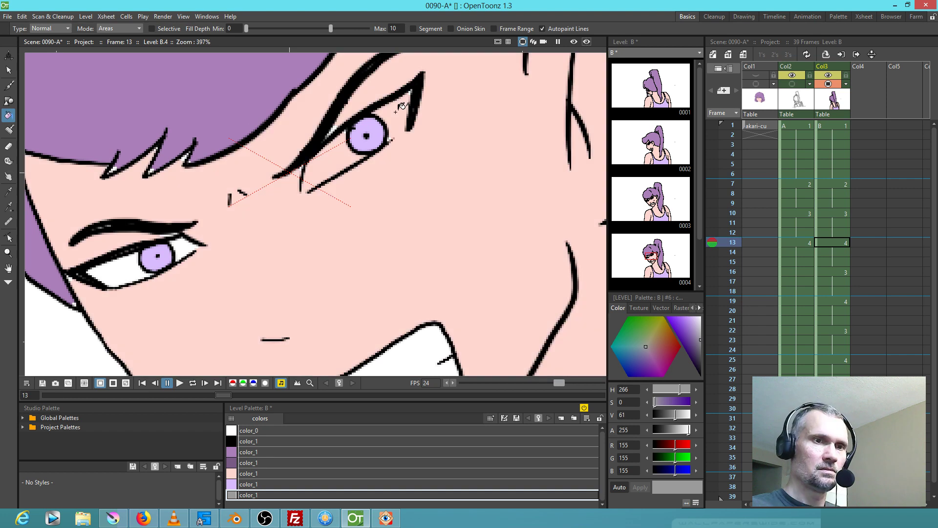
key(b)
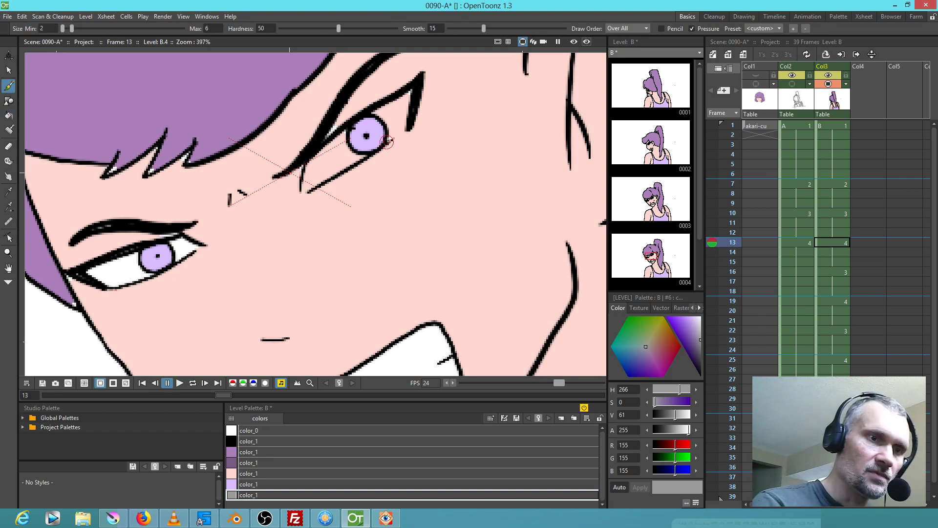
drag(388, 141, 412, 126)
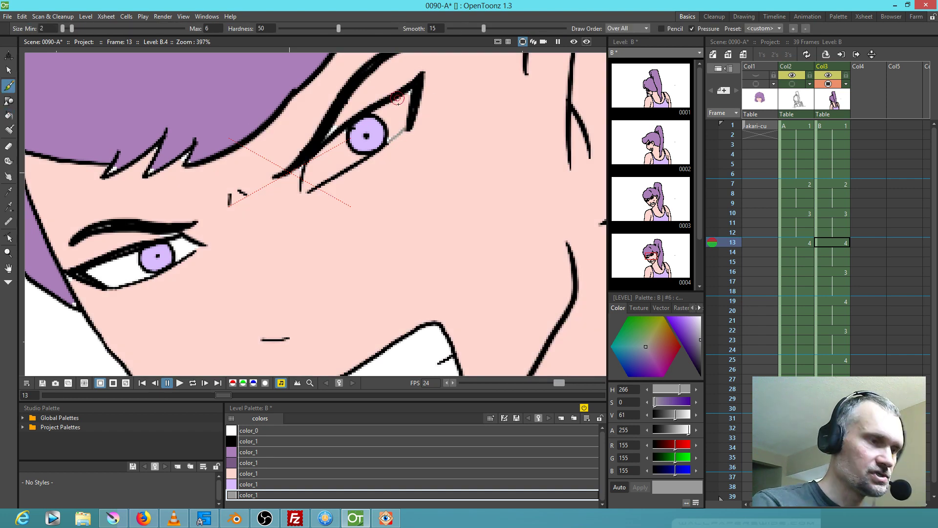
Fill the outer part of the larger eye's white in drawing 4 and close the outline gap at its inner corner with grey
key(f)
click(337, 159)
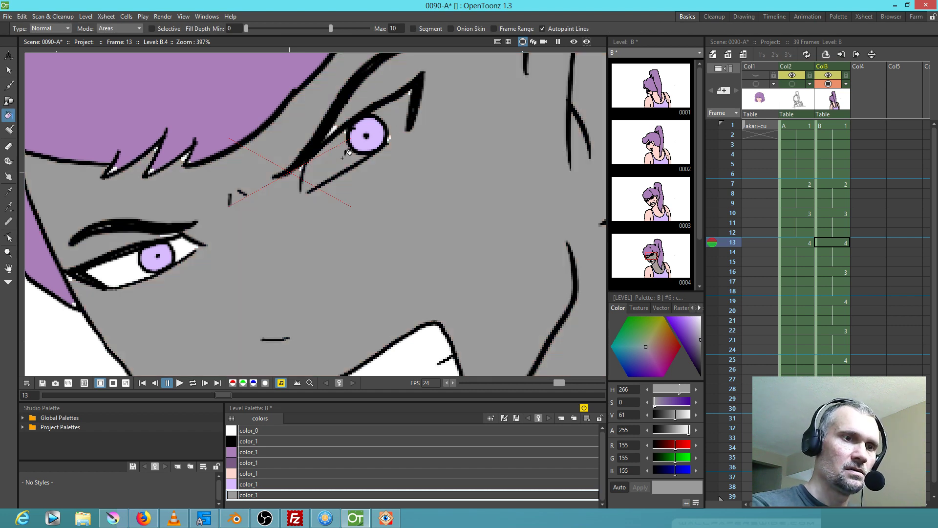
key(ctrl+z)
key(b)
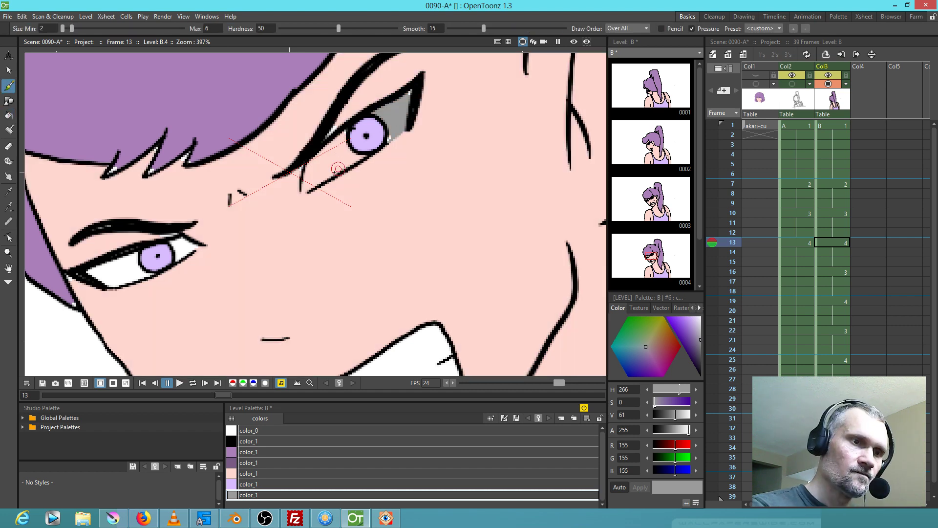
drag(302, 189, 309, 191)
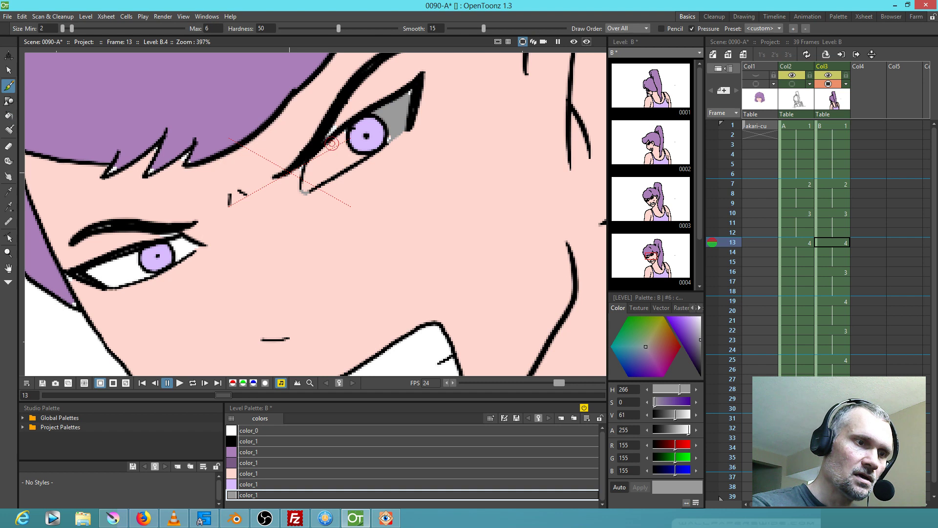
Fill the inner part of the larger eye's white and both sides of the smaller eye in drawing 4 with grey
key(f)
click(333, 156)
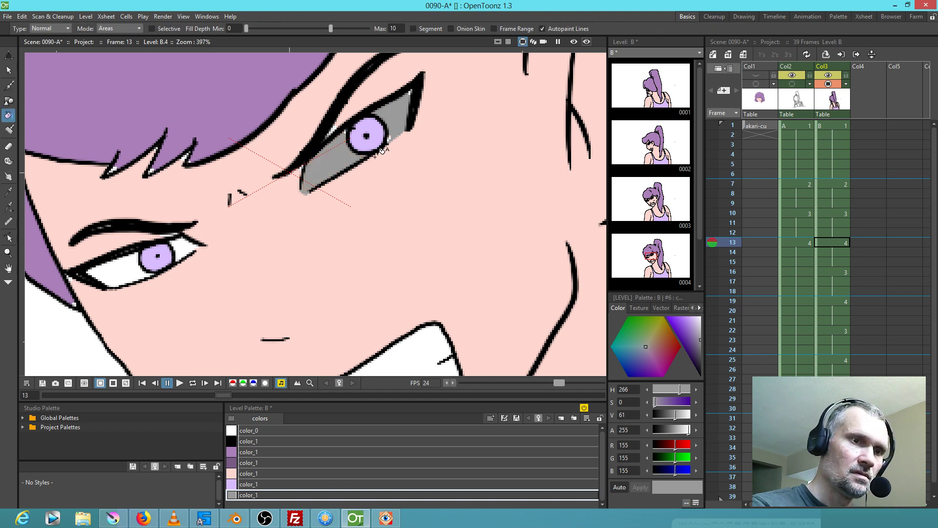
click(187, 247)
click(137, 270)
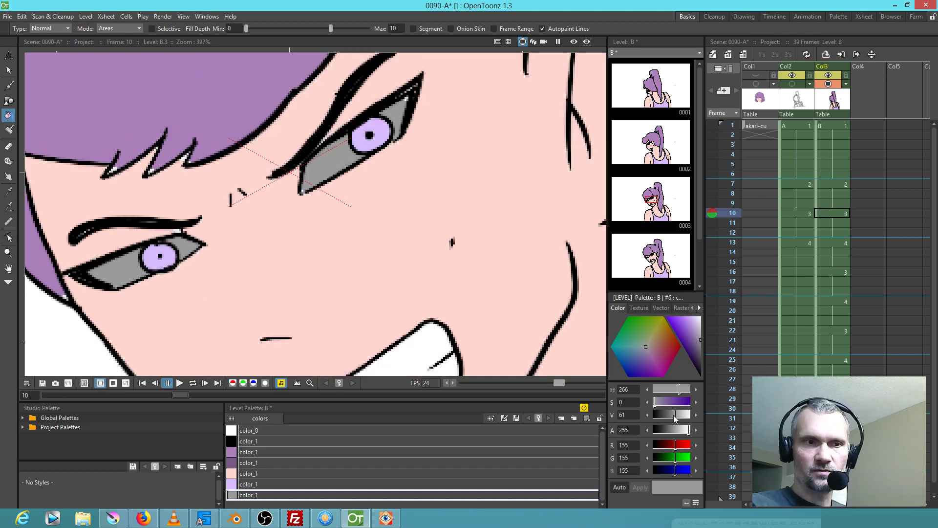
Brighten the grey eye-white style to a value of 96
drag(675, 418, 707, 418)
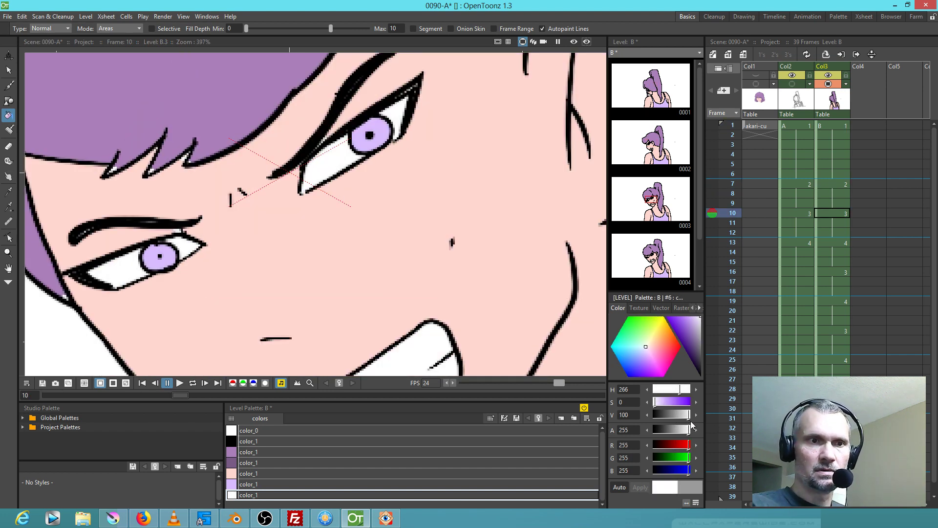
drag(691, 422, 687, 424)
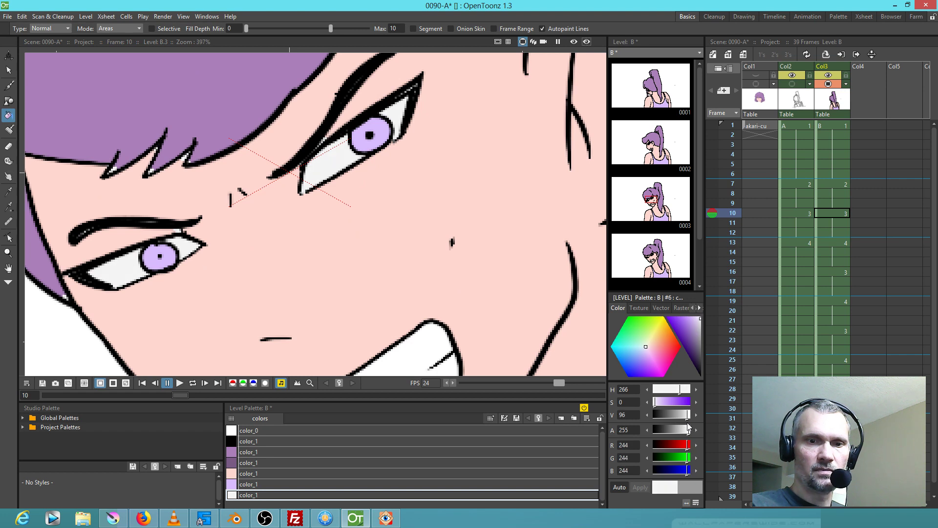
scroll(396, 296, down, 4)
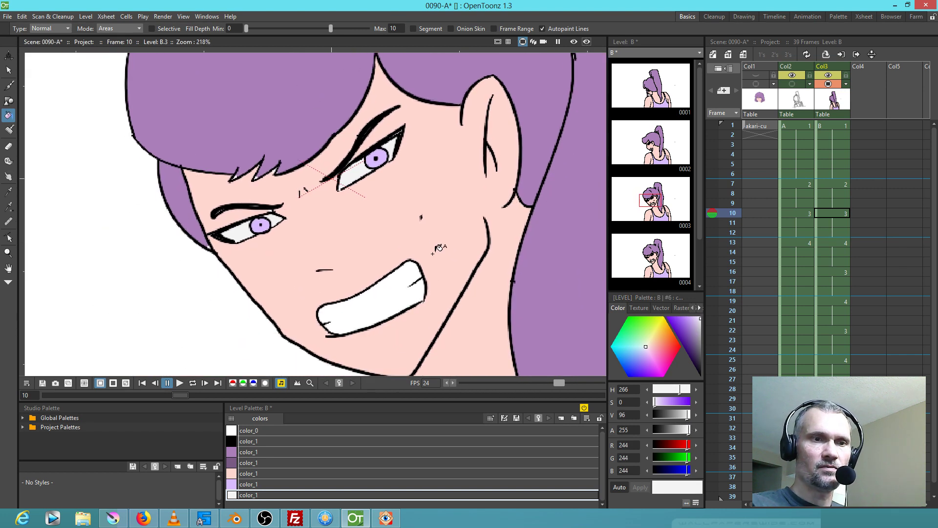
Fill the teeth in drawings 3 and 2 with the off-white eye style
click(395, 297)
key(comma)
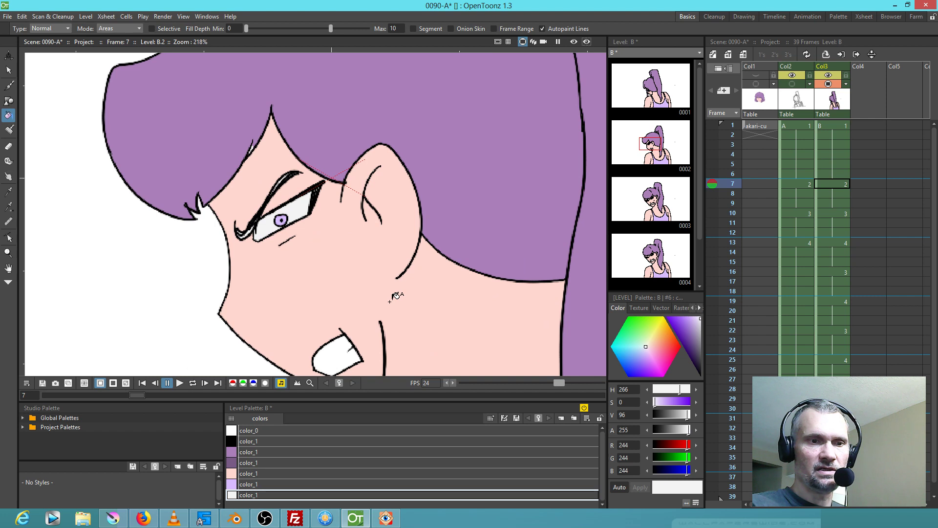
click(335, 352)
key(comma)
key(period)
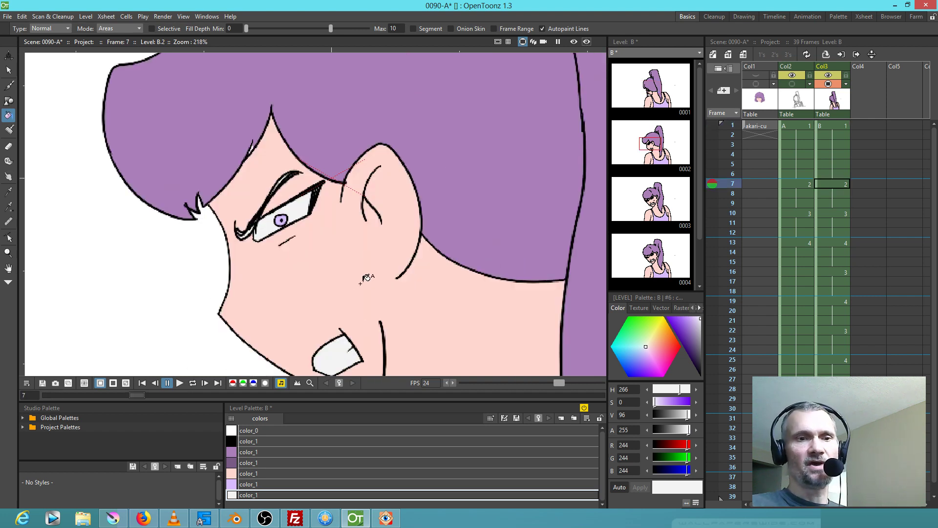
Recolour the black line style to a reddish brown with hue 0, saturation 30 and value 50
scroll(344, 353, down, 5)
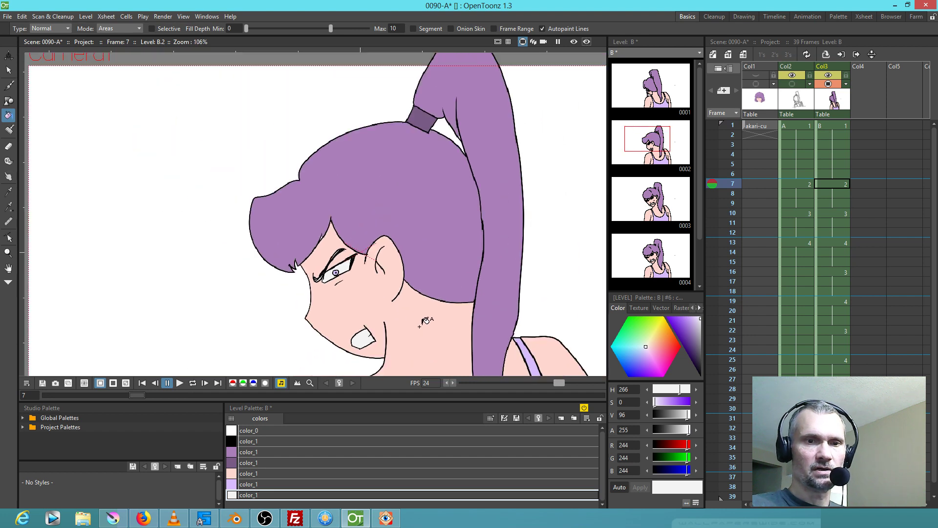
scroll(405, 266, up, 4)
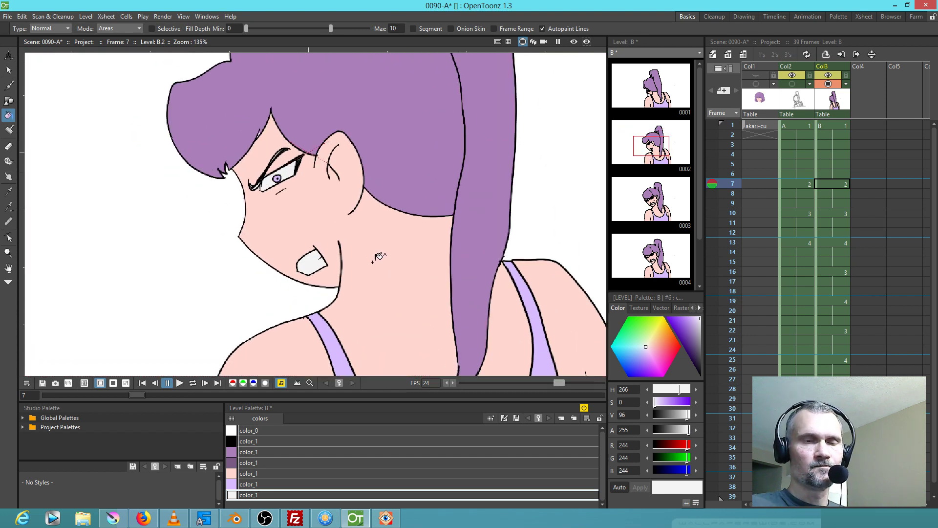
drag(397, 296, 407, 313)
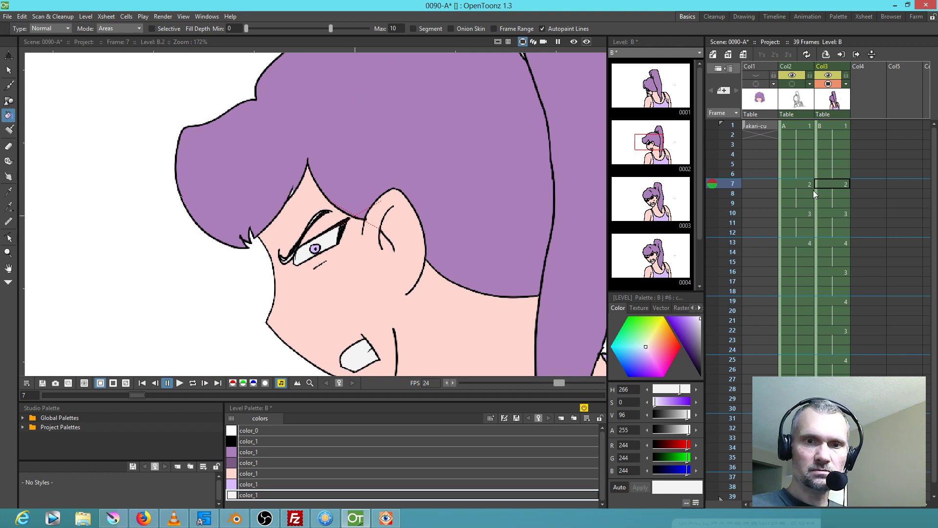
click(246, 440)
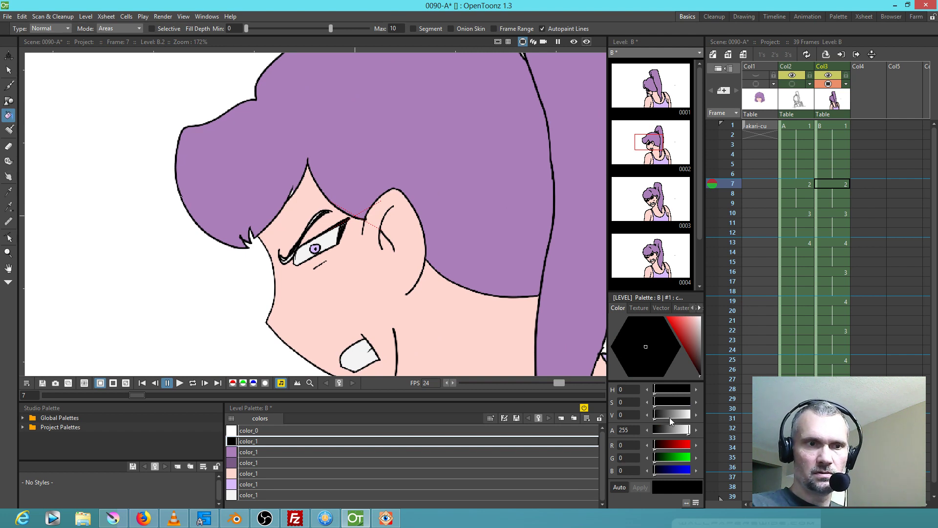
mouse_move(678, 418)
mouse_down()
mouse_move(661, 414)
mouse_move(680, 414)
mouse_move(668, 413)
mouse_up()
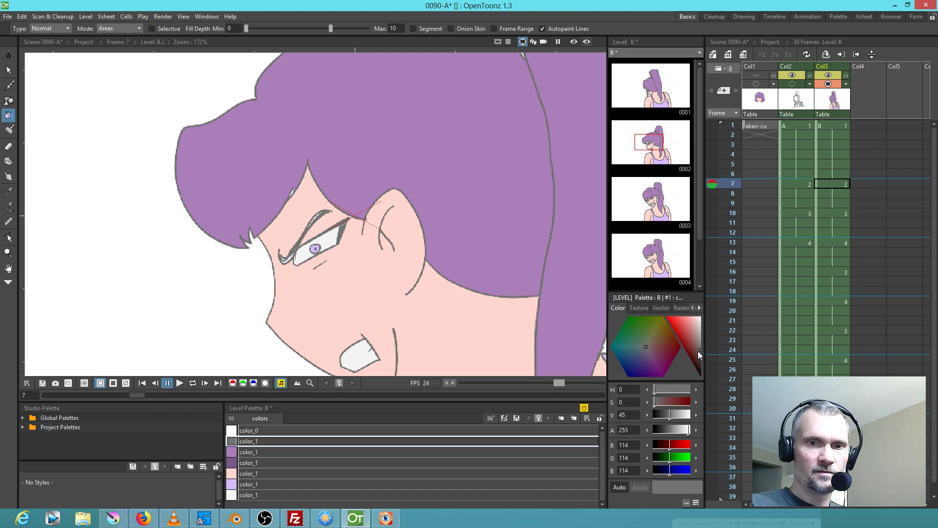
drag(656, 399, 667, 401)
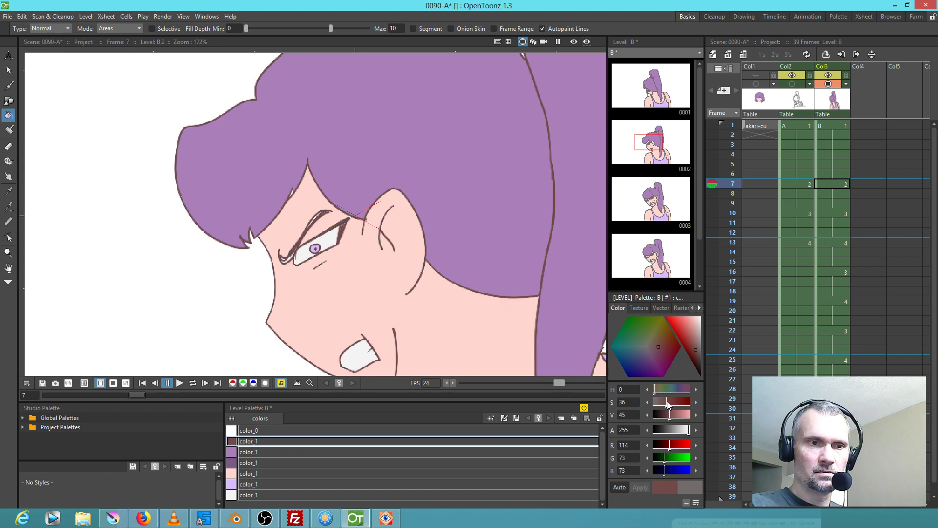
mouse_move(668, 414)
mouse_down()
mouse_move(679, 413)
mouse_move(671, 413)
mouse_up()
click(634, 416)
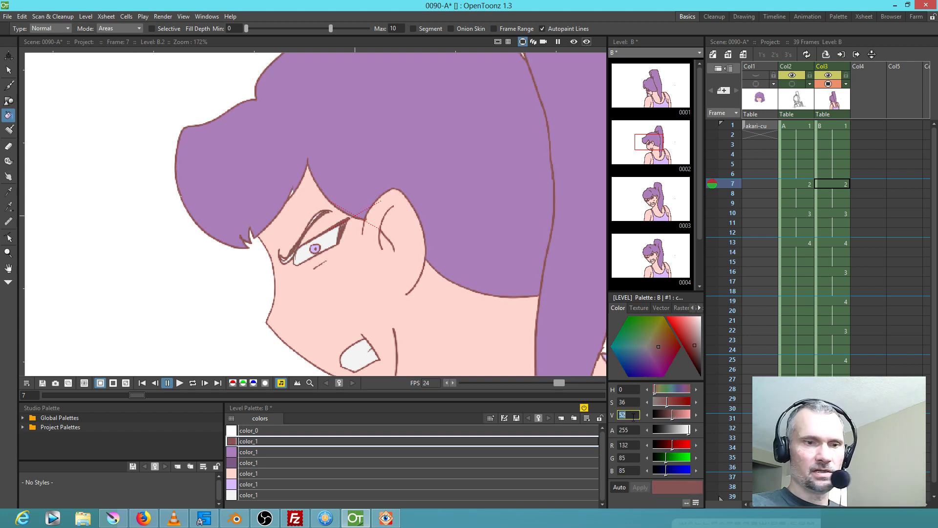
text(50)
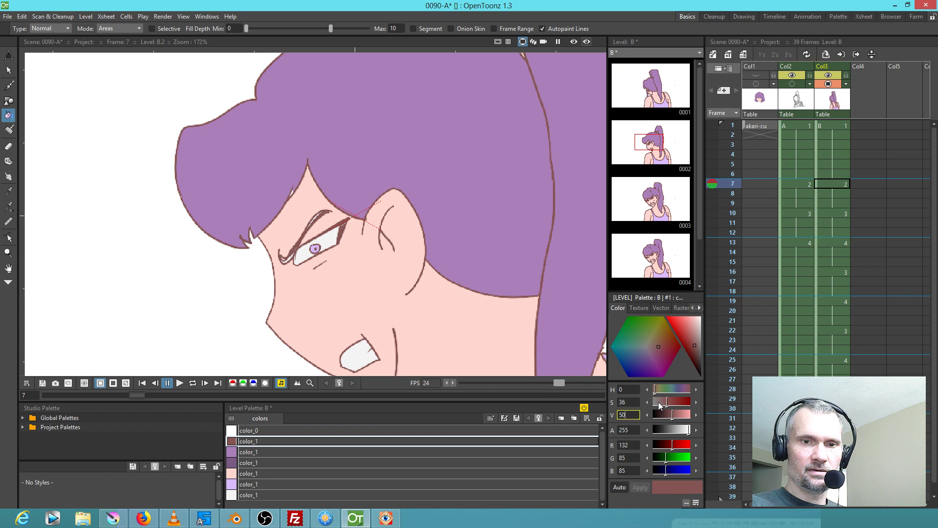
click(633, 401)
text(30)
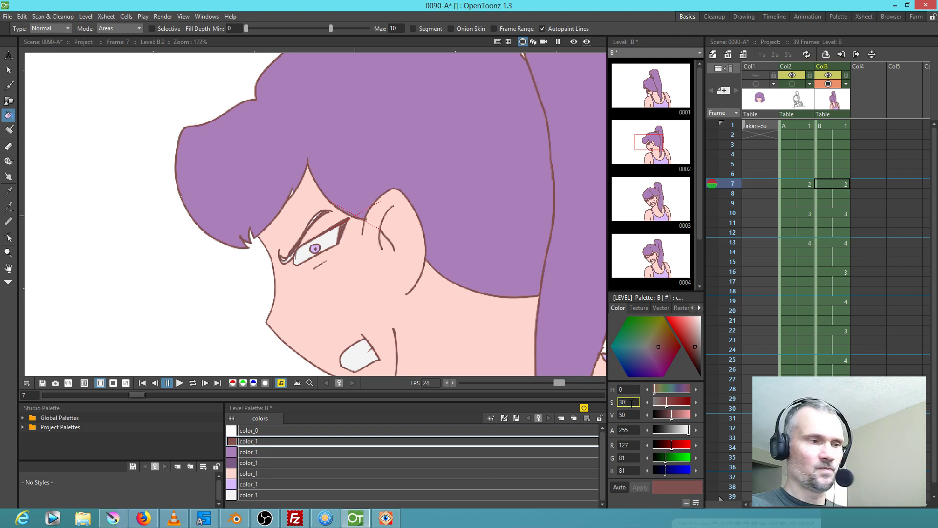
key(Return)
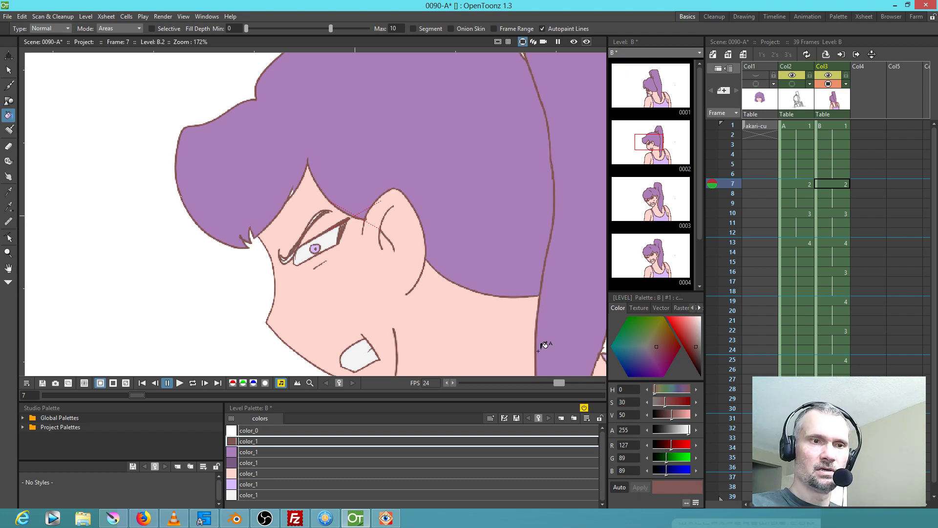
Draw a thin brown neck line between the jaw and ponytail in drawing 2, and compare it with the neighbouring drawings
scroll(494, 314, down, 3)
scroll(500, 308, down, 2)
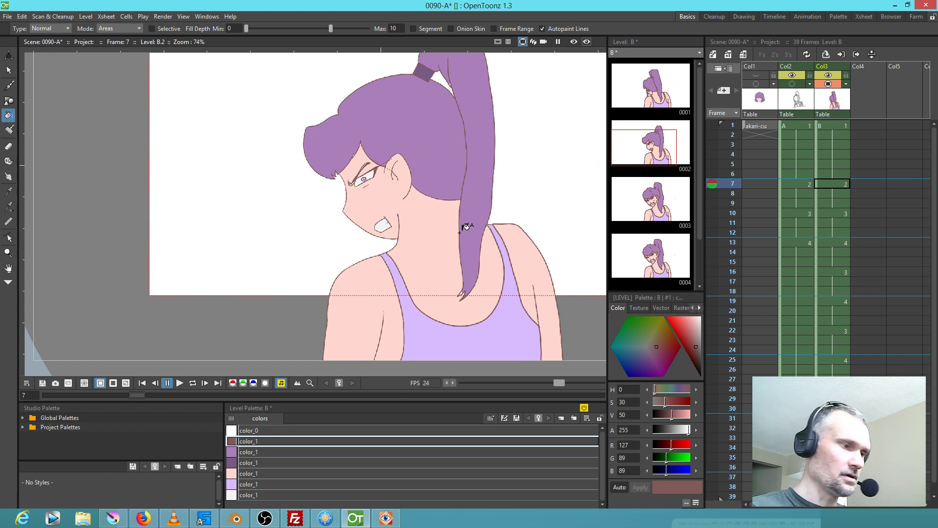
key(b)
drag(438, 215, 450, 248)
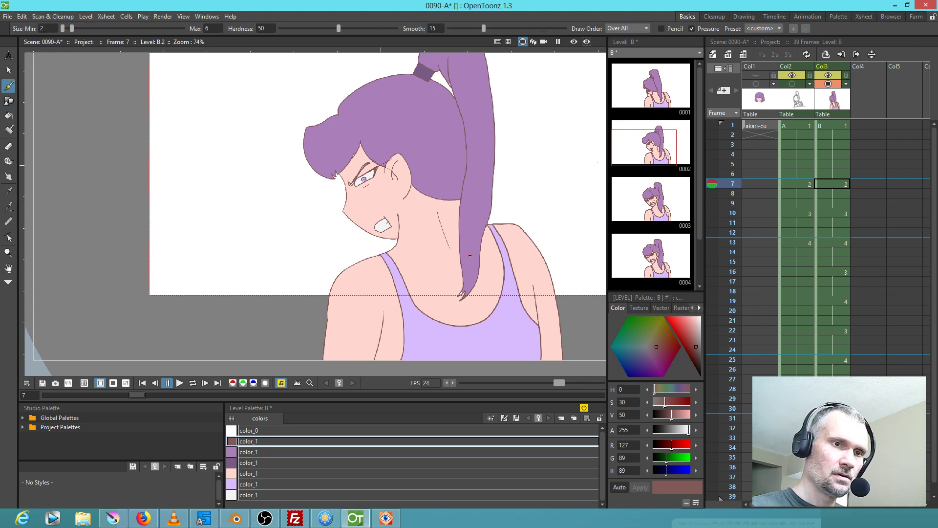
key(comma)
key(period)
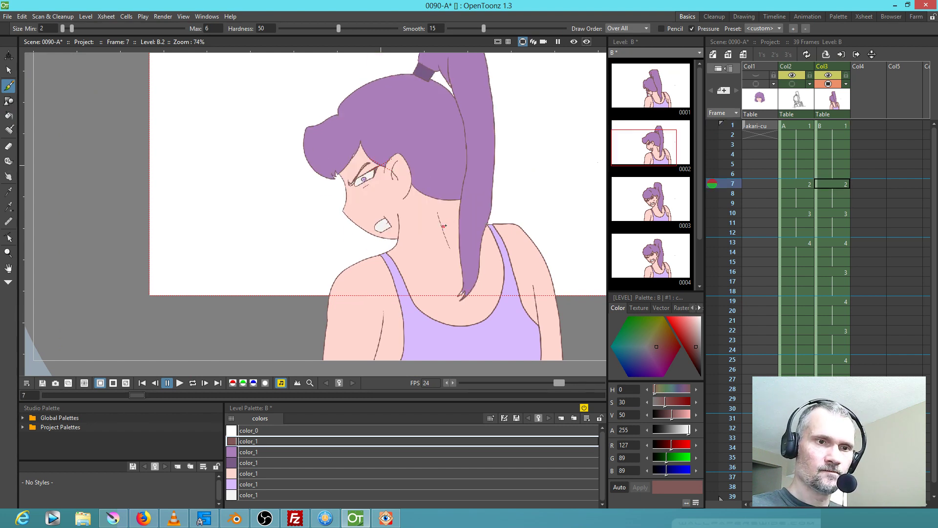
key(period)
key(comma)
key(comma)
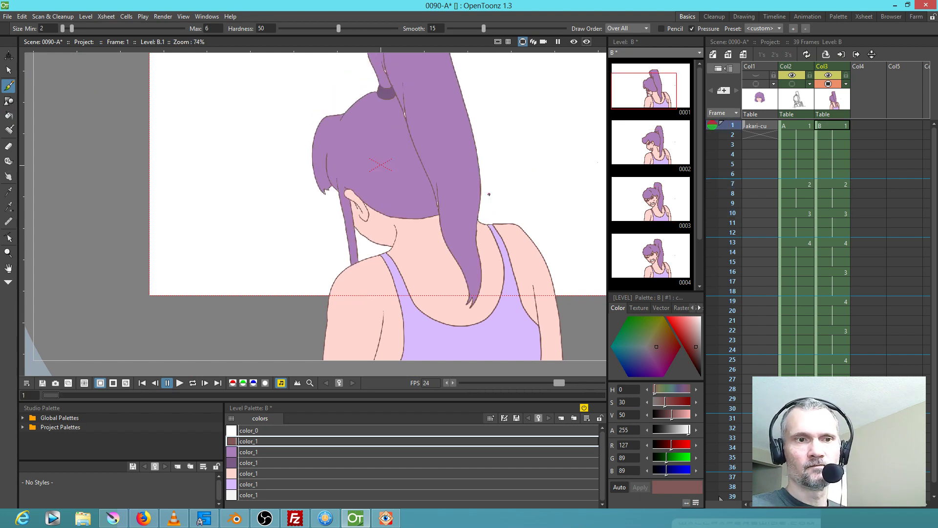
Switch the viewer to camera view and flip through drawings 1 to 3 to check the framing and outlines
key(period)
key(period)
scroll(479, 180, down, 4)
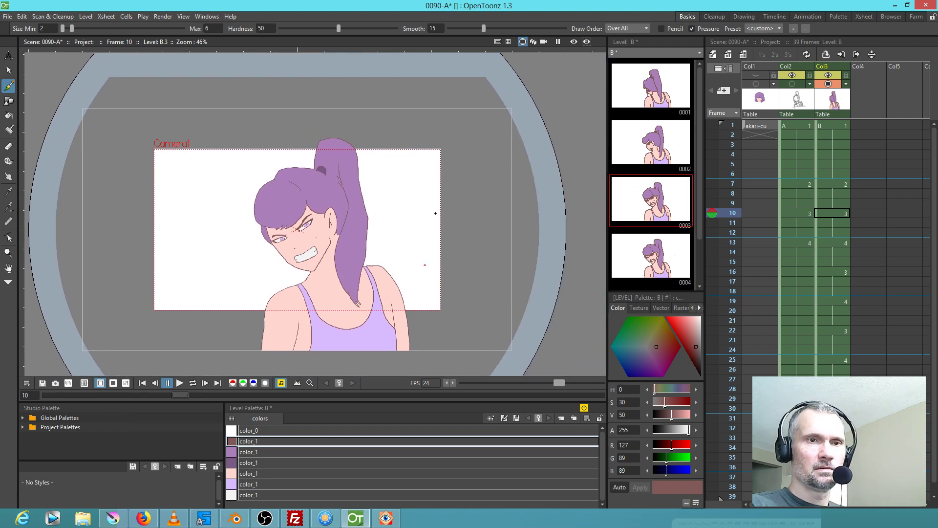
click(544, 42)
key(comma)
key(comma)
key(period)
key(period)
key(comma)
key(comma)
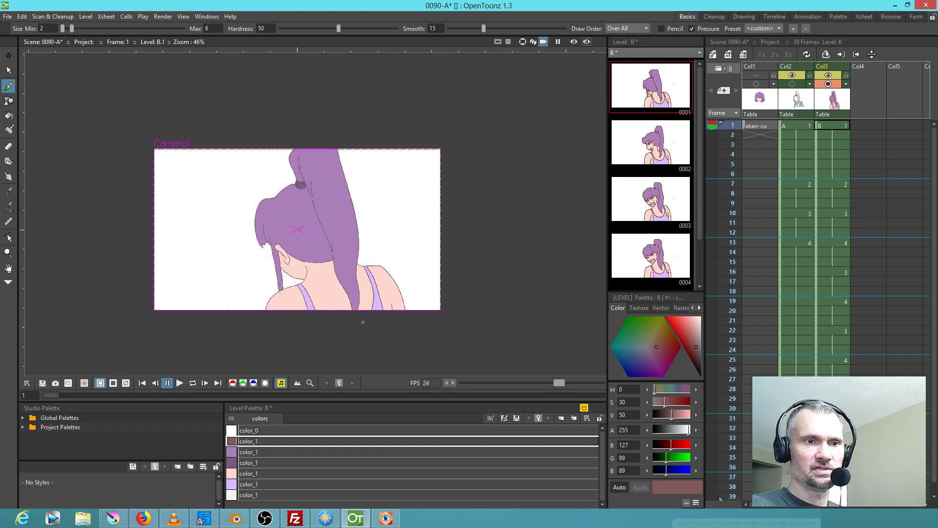
Save the scene with its levels and play the animation in camera view
click(756, 126)
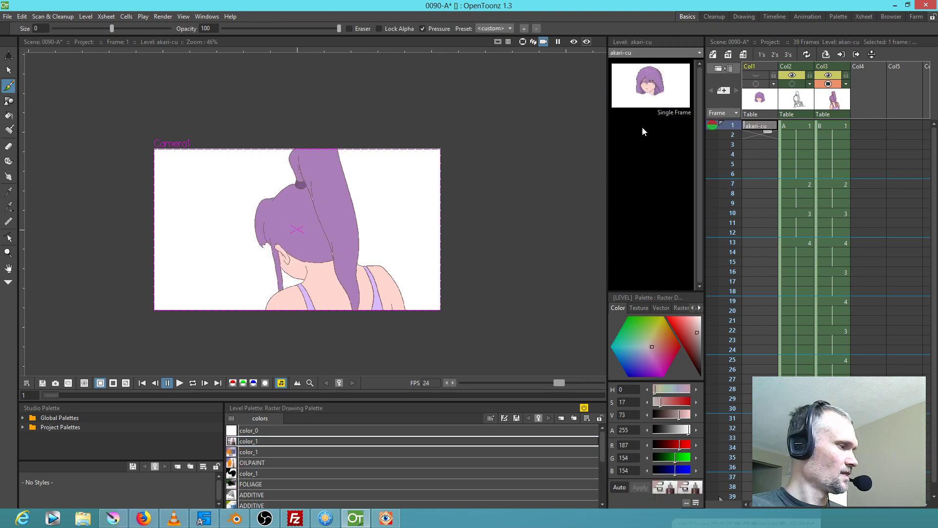
click(7, 16)
click(17, 49)
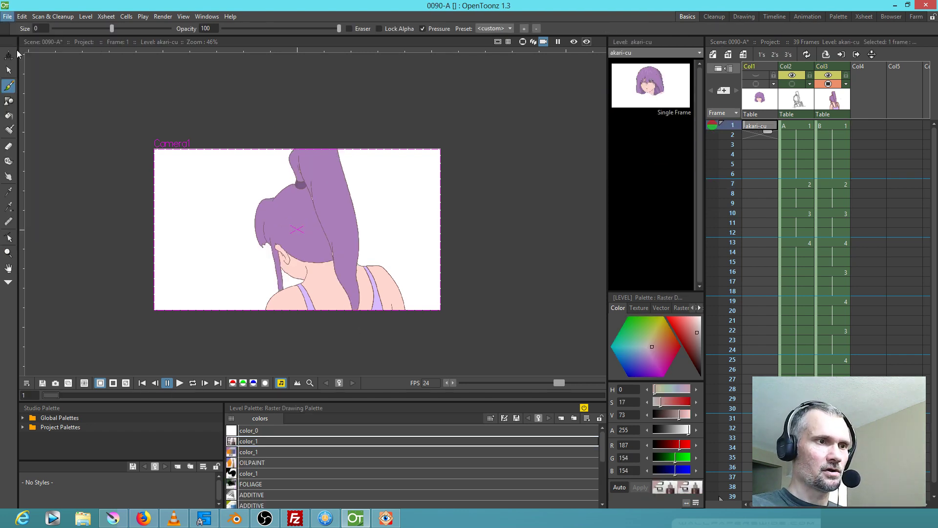
key(p)
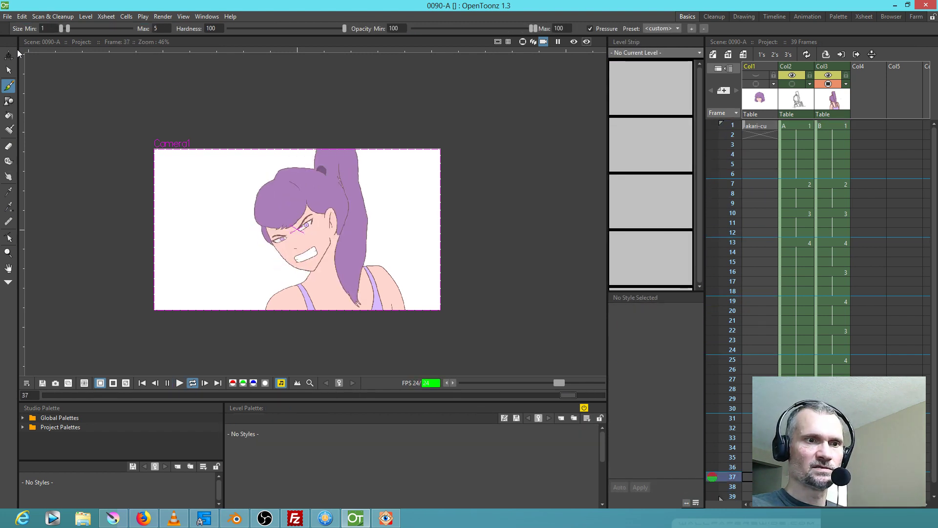
key(p)
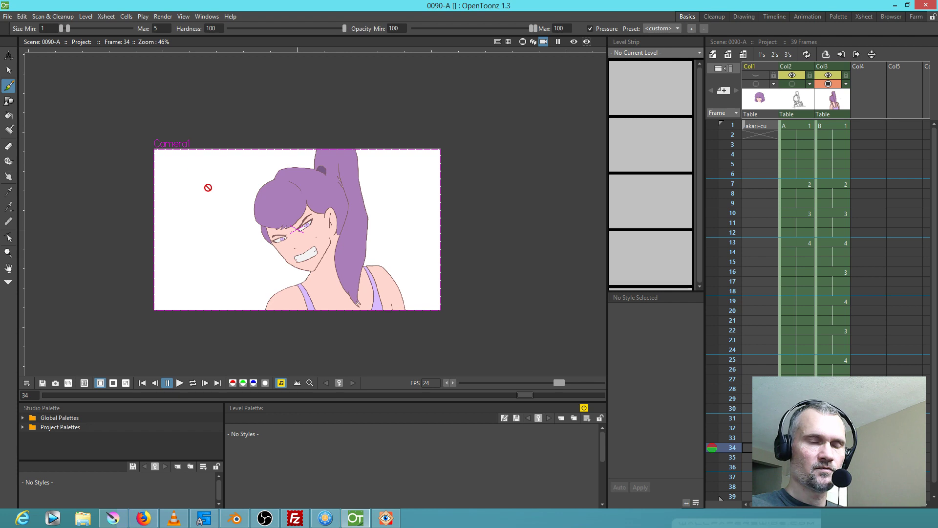
Fill the teeth in drawing 4 of level B with the off-white eye style
scroll(256, 249, up, 4)
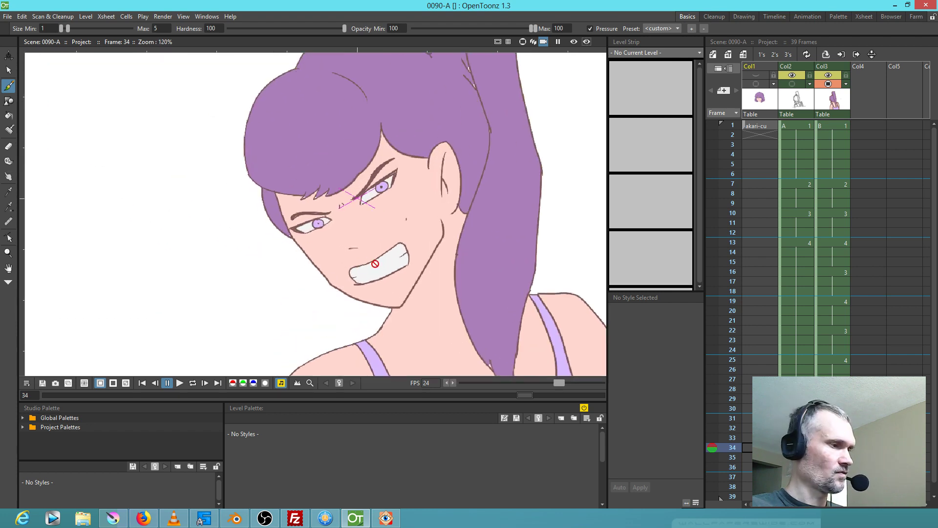
click(838, 123)
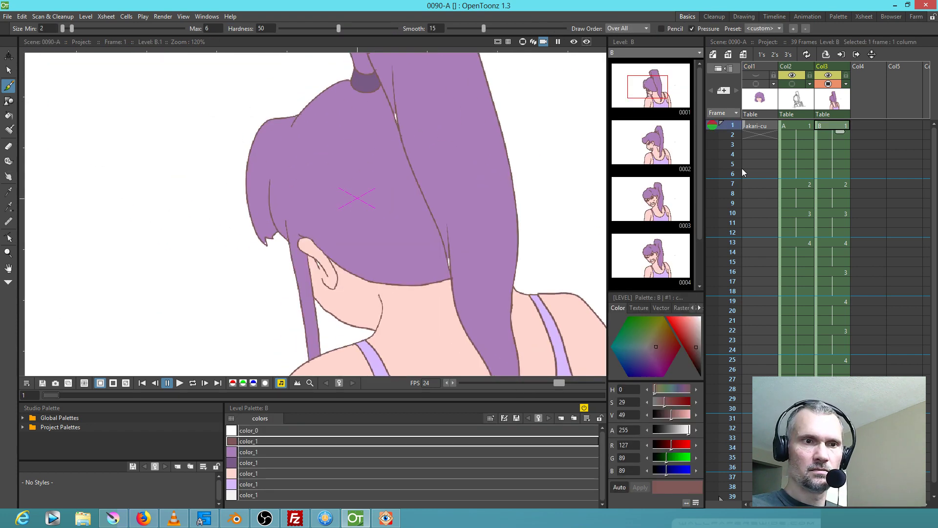
click(650, 247)
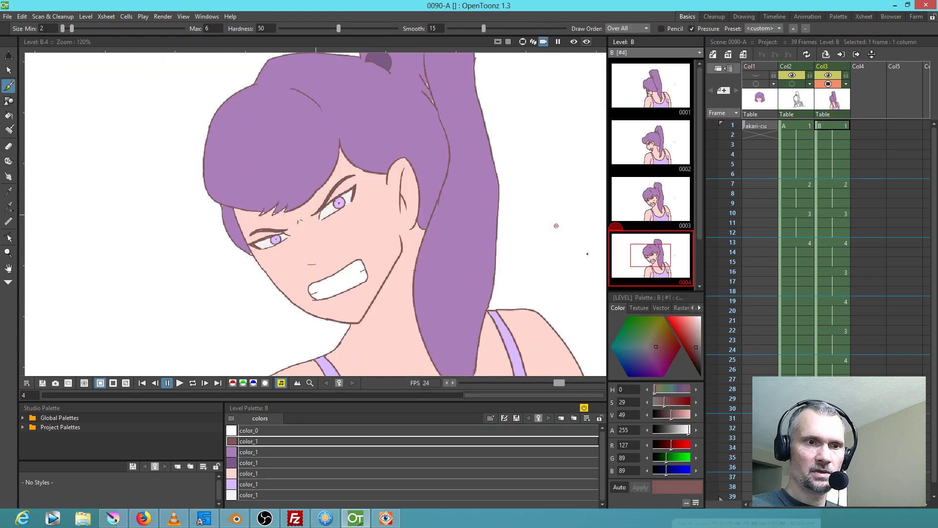
click(234, 494)
key(f)
click(351, 277)
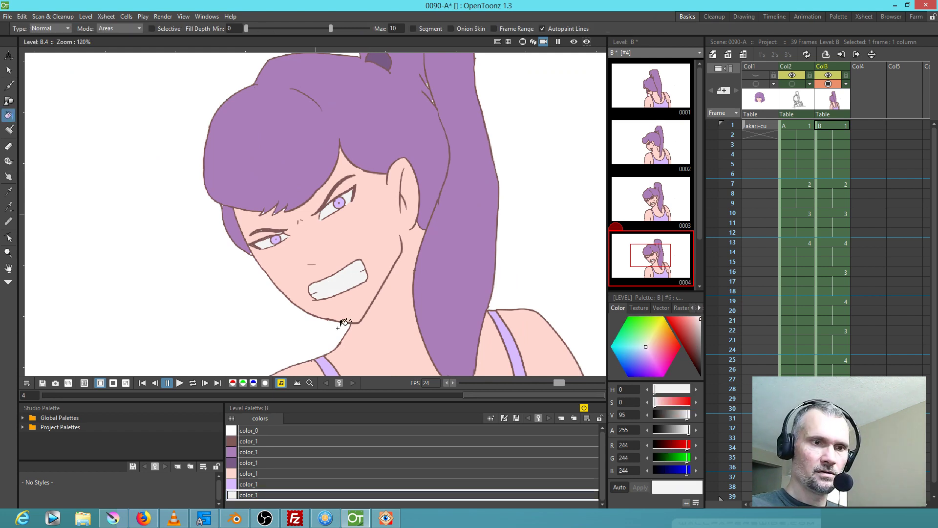
Play back level B's drawings and the whole scene from frame 1 to check the coloured animation
key(l)
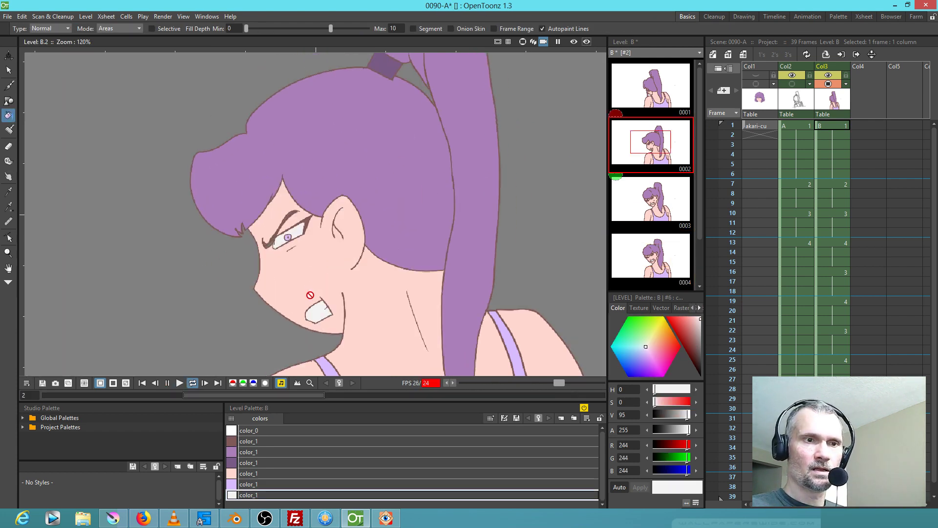
key(l)
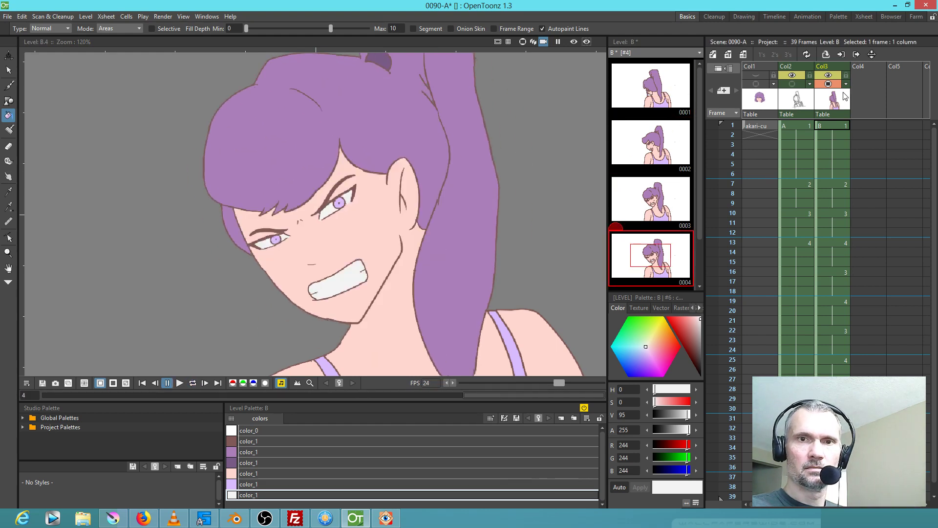
click(838, 125)
key(l)
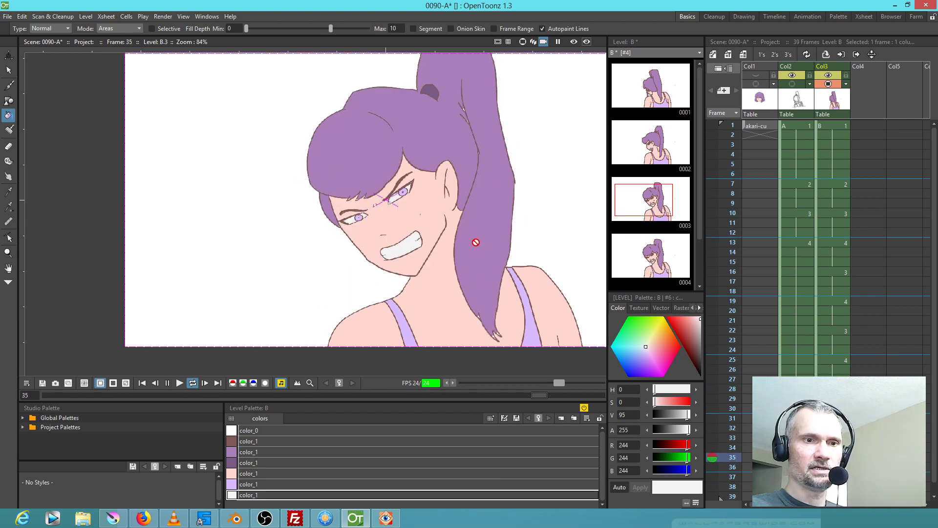
key(l)
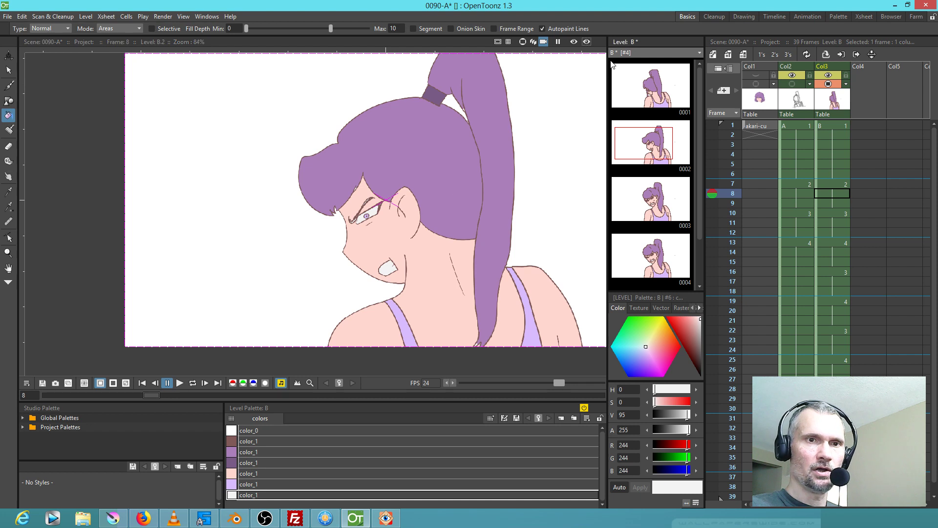
Exclude the sketch column A from the preview and set its camera-stand opacity to 100%, keeping it hidden in the viewer
click(574, 43)
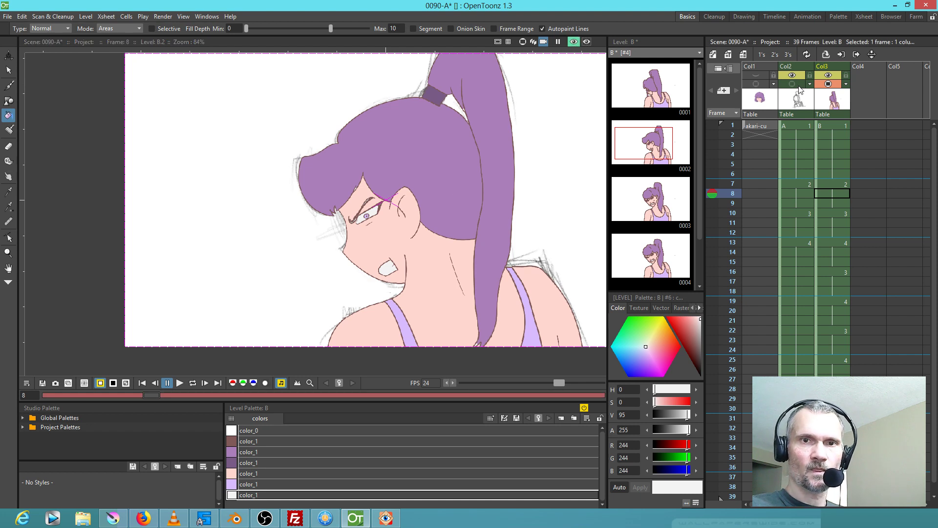
click(792, 76)
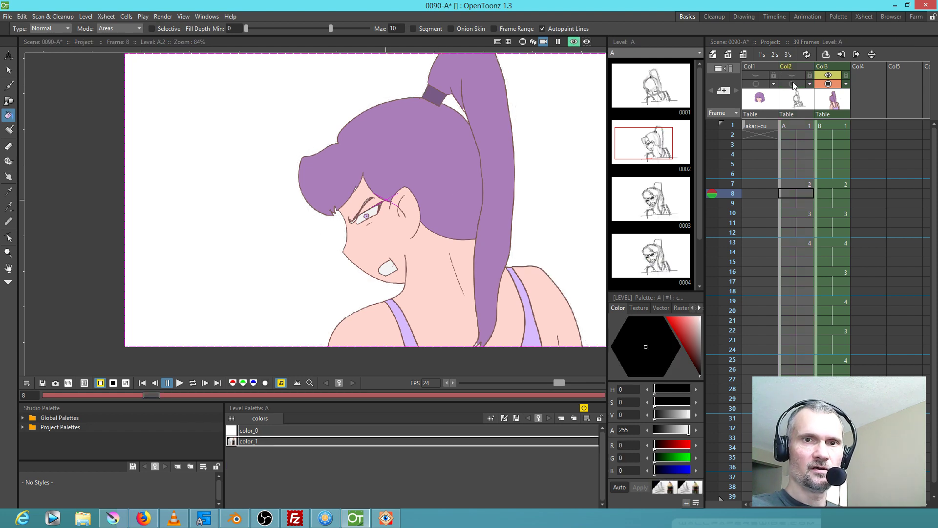
click(793, 84)
click(810, 84)
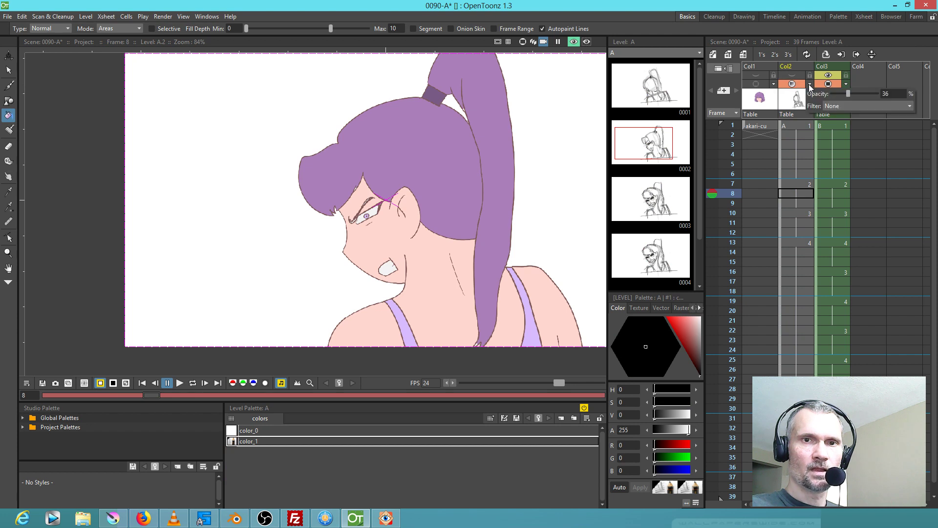
drag(848, 94, 878, 95)
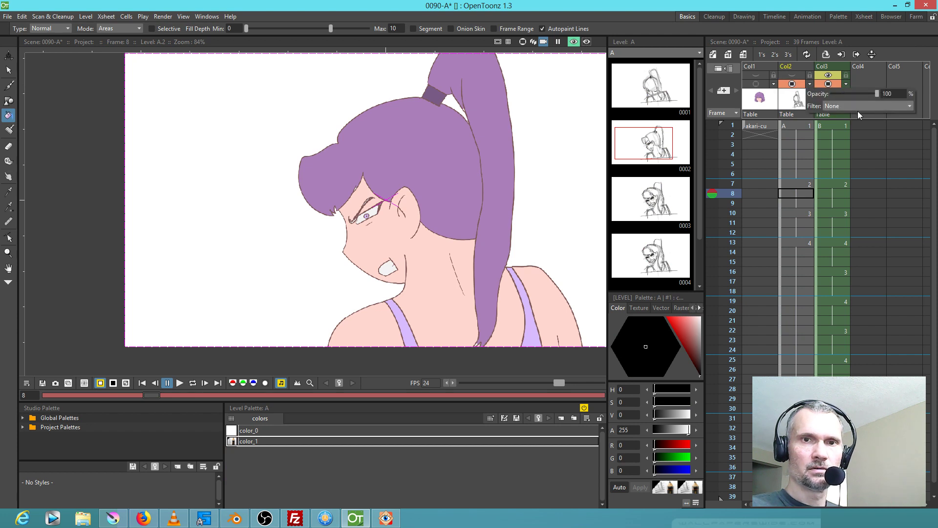
click(792, 83)
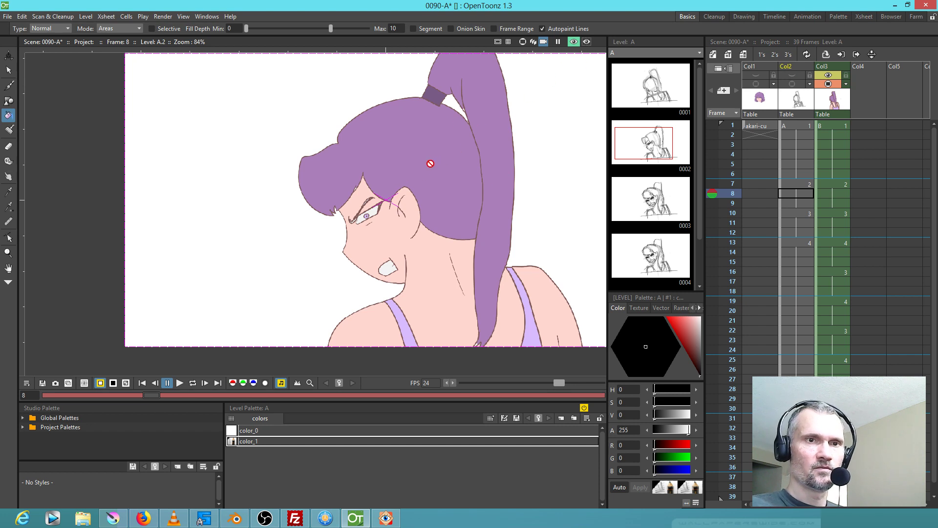
click(574, 41)
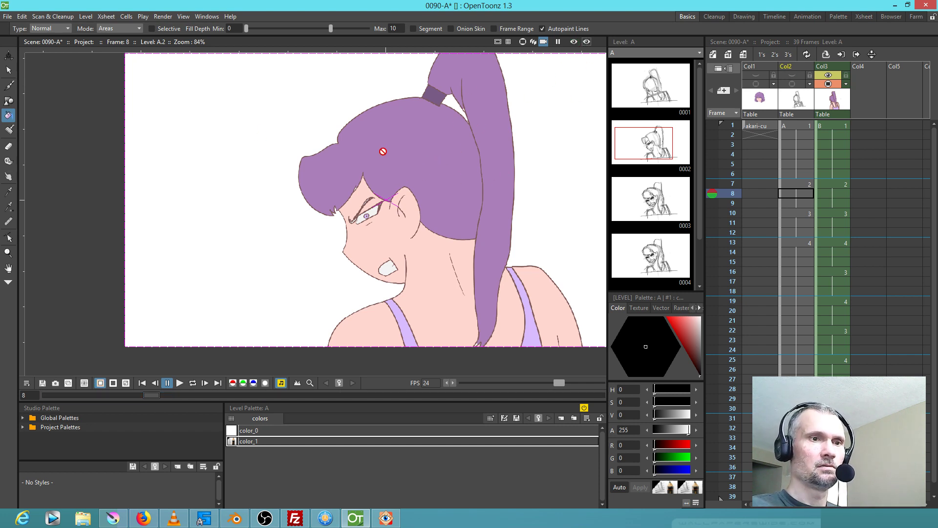
Save the scene and inspect the linework around the eye and ear in drawing 2
click(7, 17)
click(21, 50)
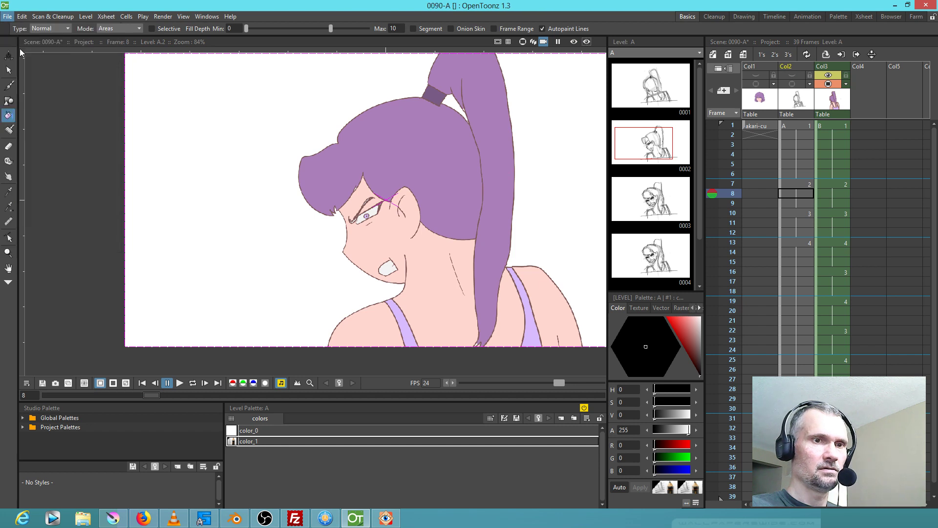
scroll(413, 195, down, 1)
scroll(413, 195, up, 5)
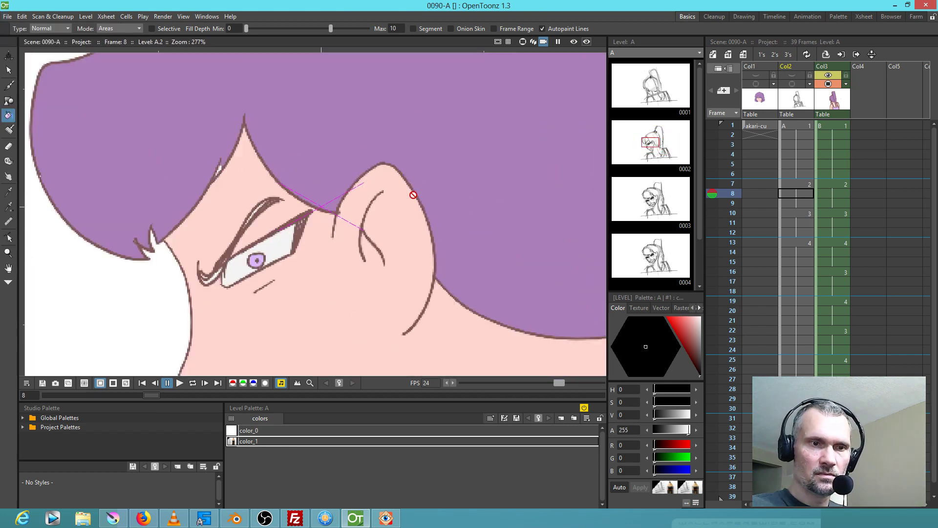
scroll(413, 195, up, 3)
scroll(304, 236, up, 2)
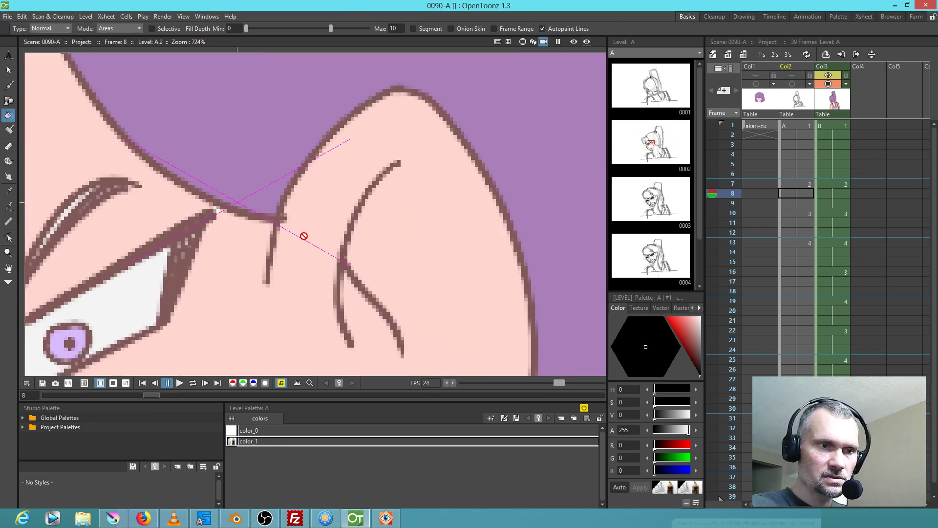
scroll(304, 236, down, 9)
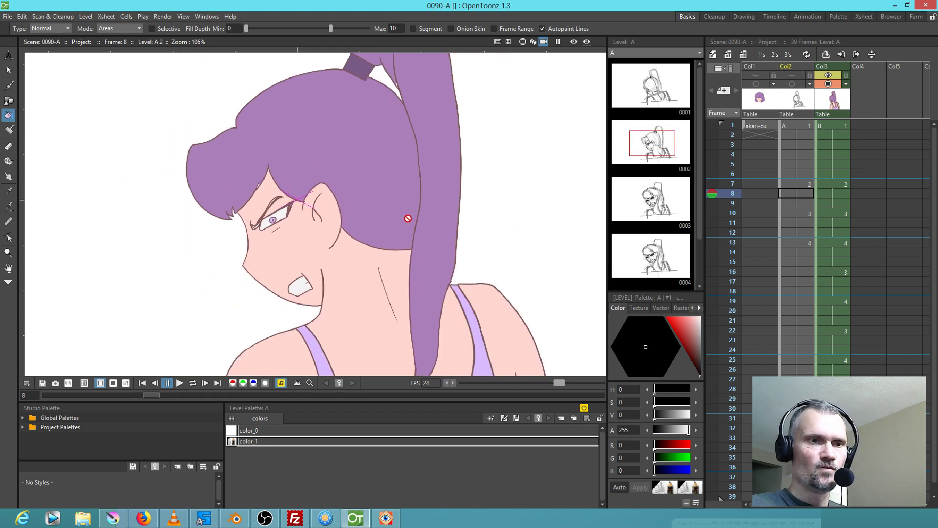
Brush thin brown hair strands onto the head and upper ponytail in drawing 1 of level B
click(836, 125)
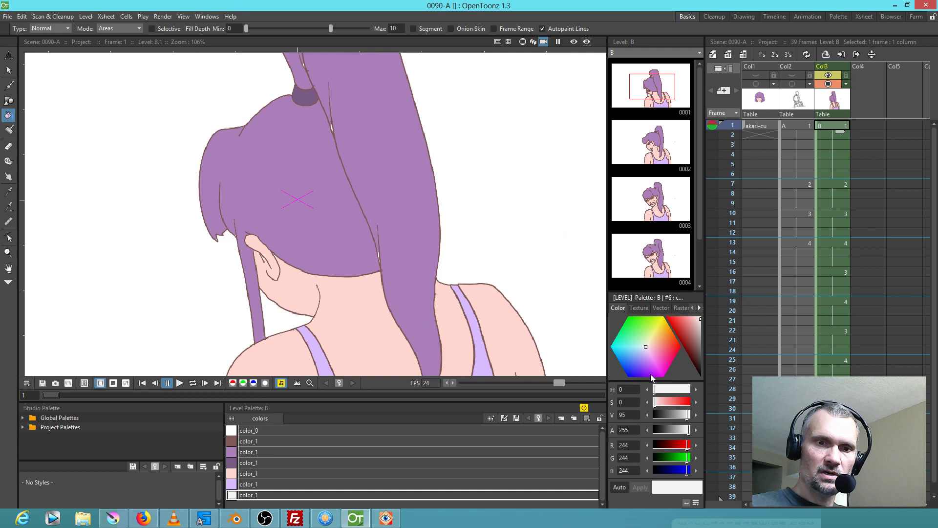
click(259, 441)
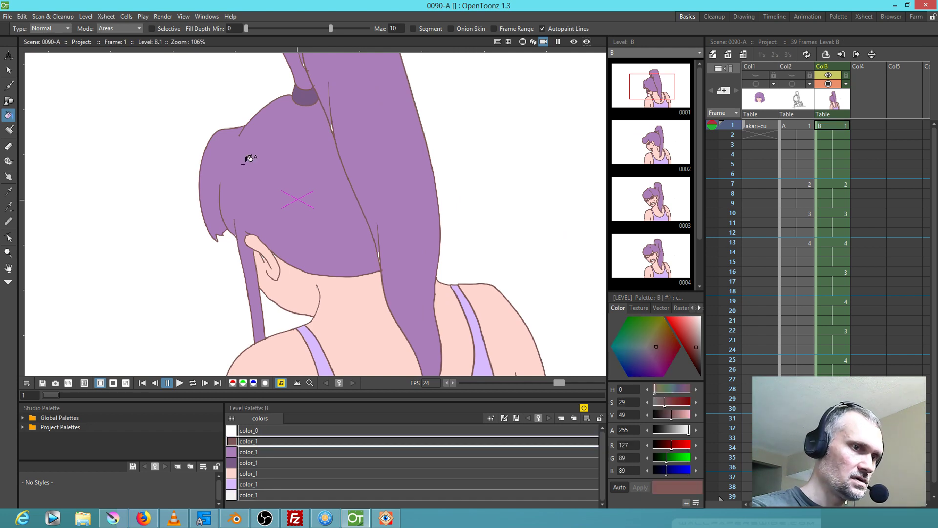
key(b)
mouse_move(264, 141)
mouse_down()
mouse_move(236, 166)
mouse_move(272, 140)
mouse_move(254, 183)
mouse_up()
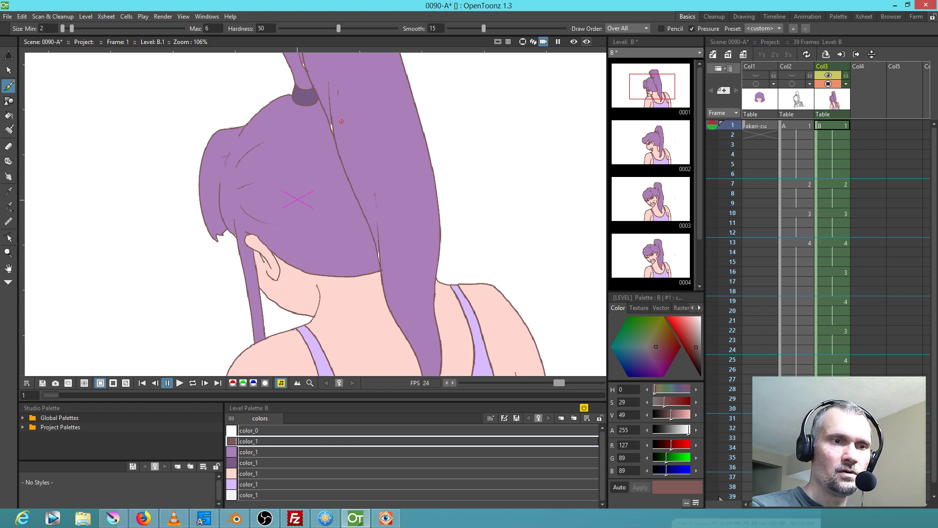
Brush thin brown hair strands onto the fringe, above the ear and at the back of the head in drawing 2
key(shift+period)
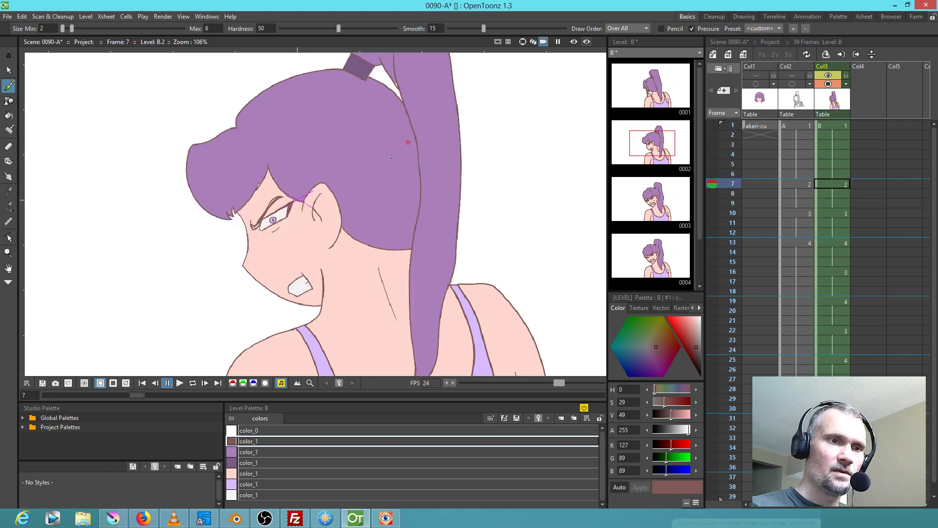
mouse_move(254, 139)
mouse_down()
mouse_move(263, 154)
mouse_move(283, 139)
mouse_move(313, 171)
mouse_up()
mouse_move(409, 175)
mouse_down()
mouse_move(390, 235)
mouse_move(387, 226)
mouse_up()
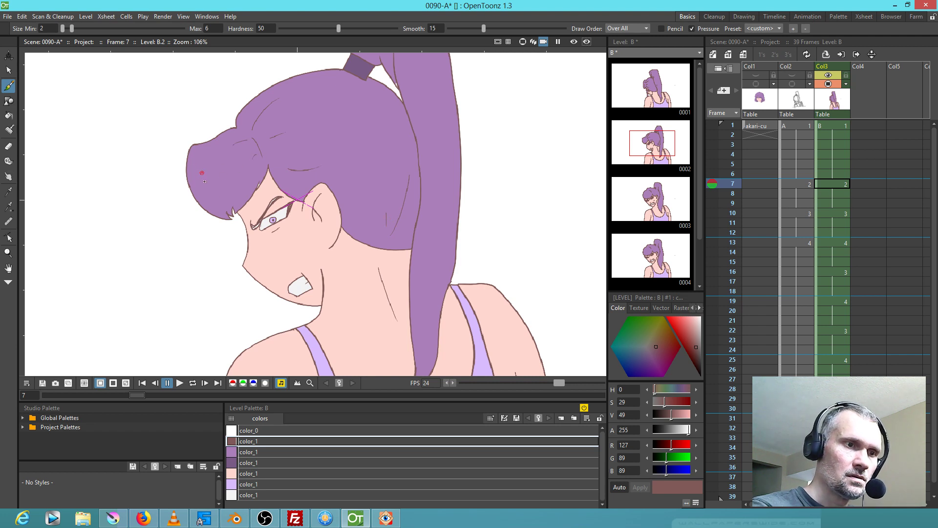
Brush thin brown hair strands onto the fringe, the side of the head and the ponytail in drawing 3
key(period)
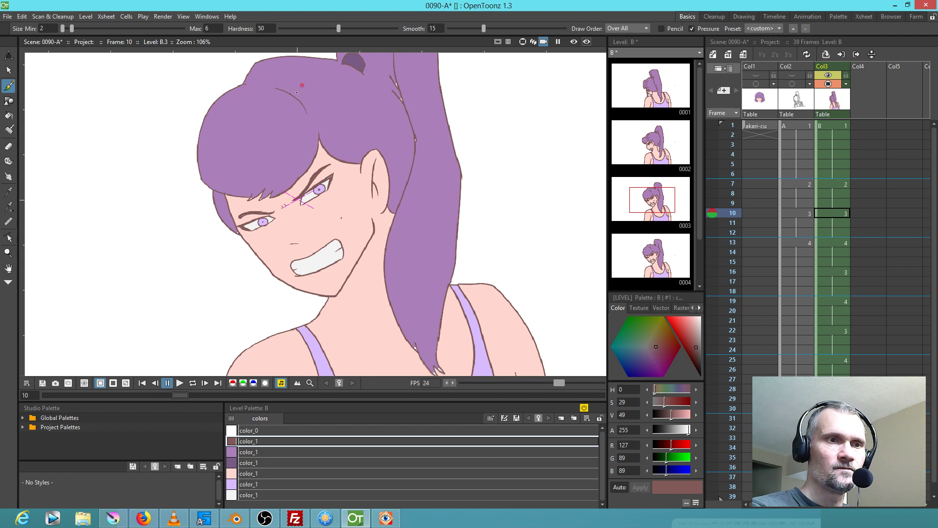
drag(272, 82, 300, 64)
mouse_move(306, 100)
mouse_down()
mouse_move(327, 97)
mouse_move(350, 127)
mouse_up()
drag(244, 98, 268, 90)
drag(307, 118, 303, 152)
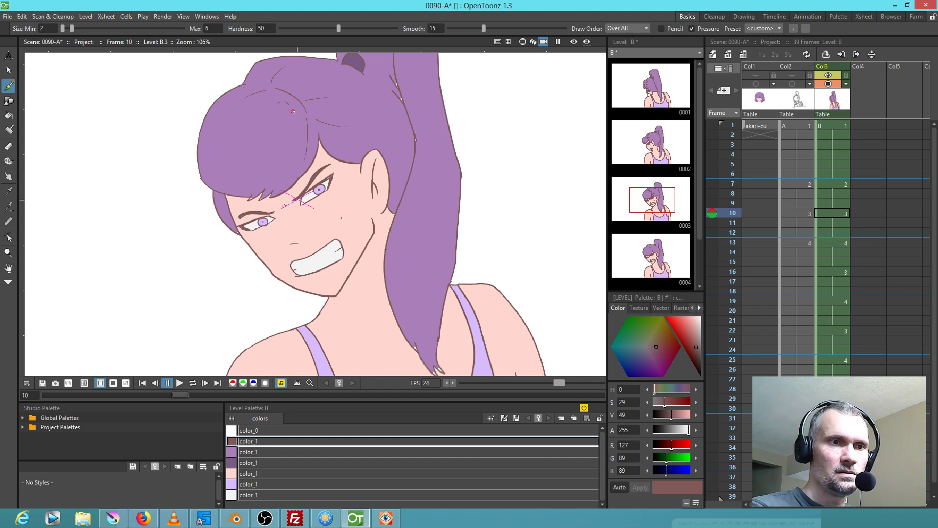
mouse_move(408, 108)
mouse_down()
mouse_move(427, 148)
mouse_move(394, 266)
mouse_up()
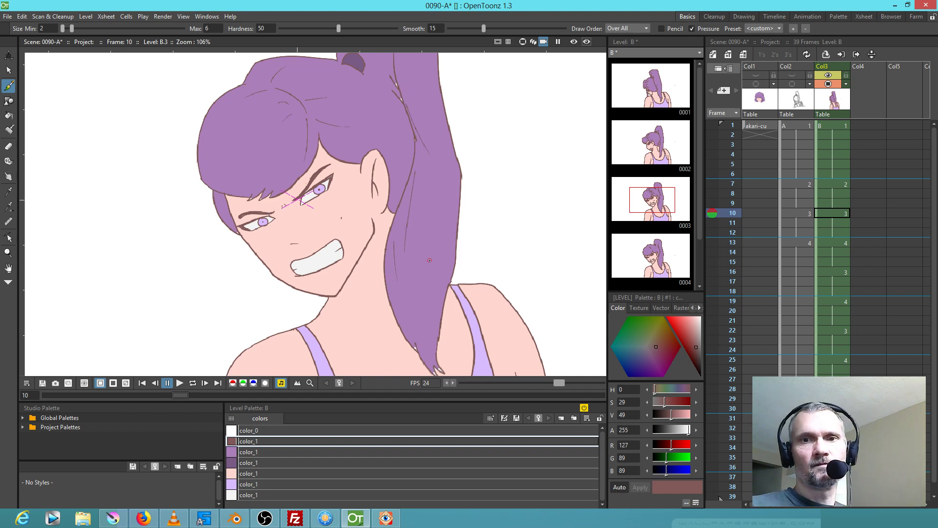
Compare the hair linework of drawings 3 and 4 of level B using onion skin on the preceding frames
click(842, 241)
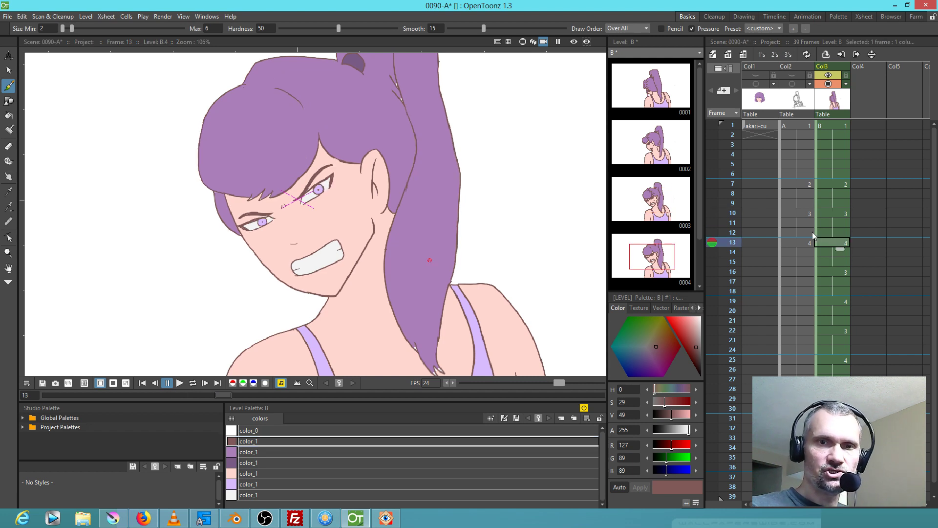
click(713, 233)
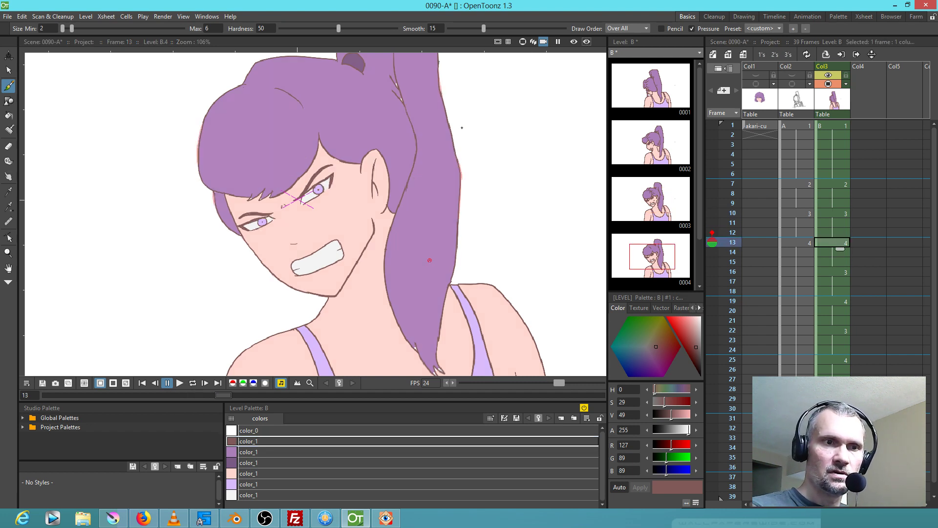
drag(498, 304, 462, 358)
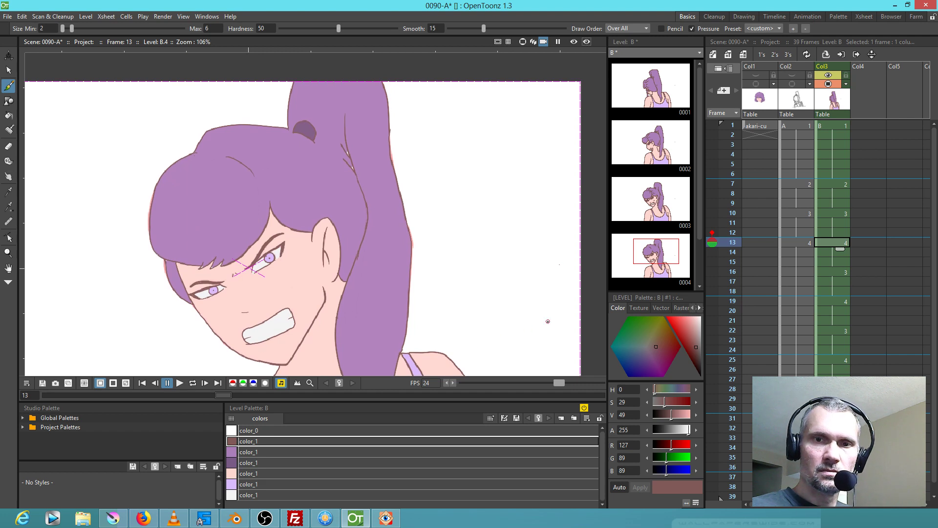
key(comma)
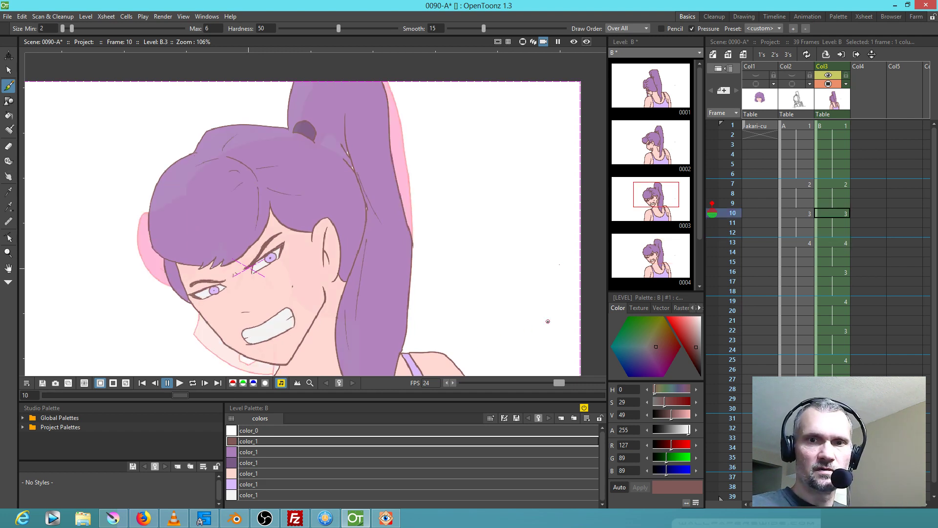
key(period)
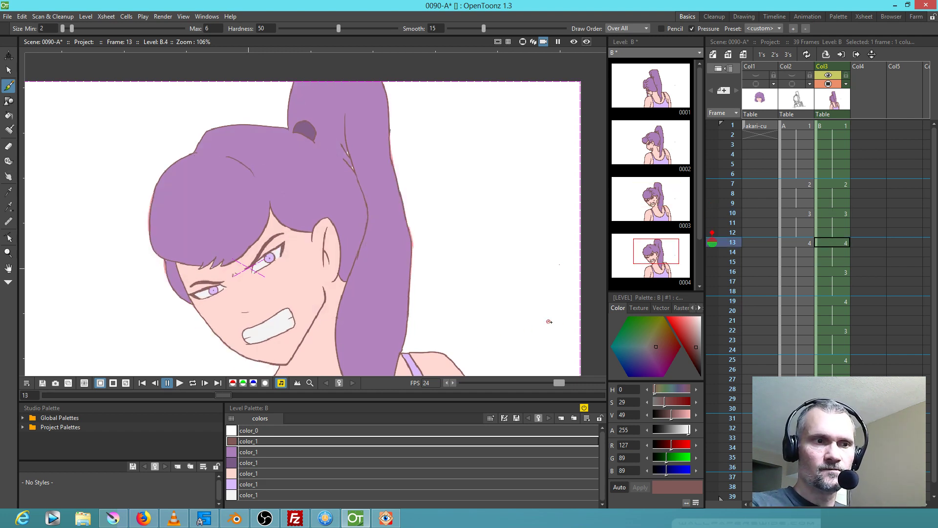
click(712, 214)
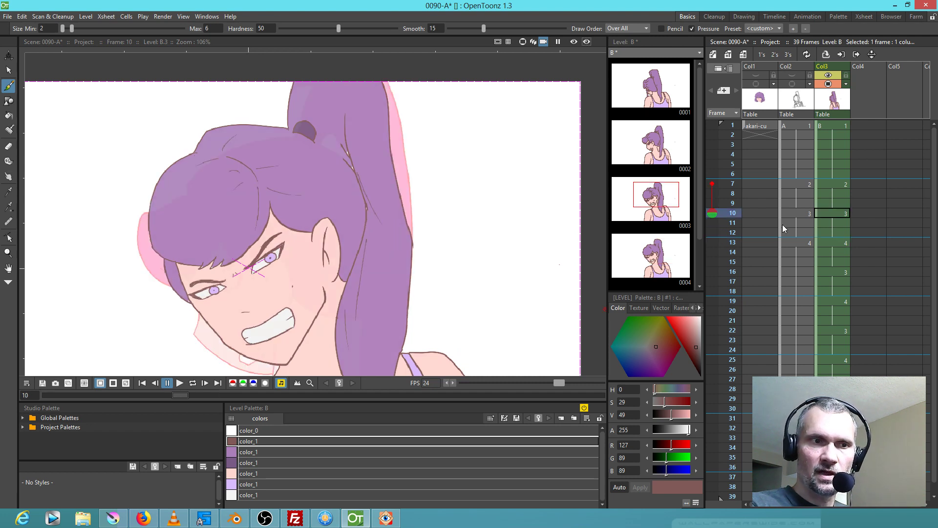
key(.)
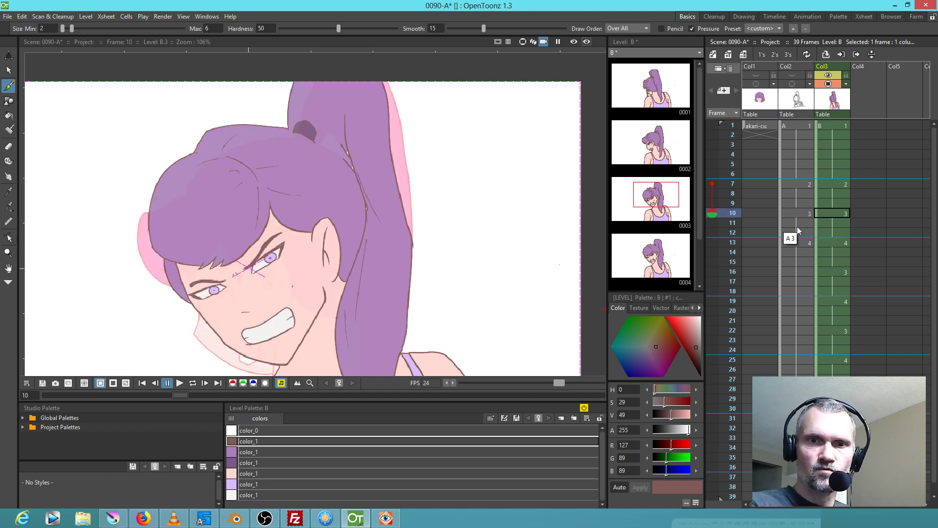
Save the scene together with level B
click(10, 17)
click(29, 46)
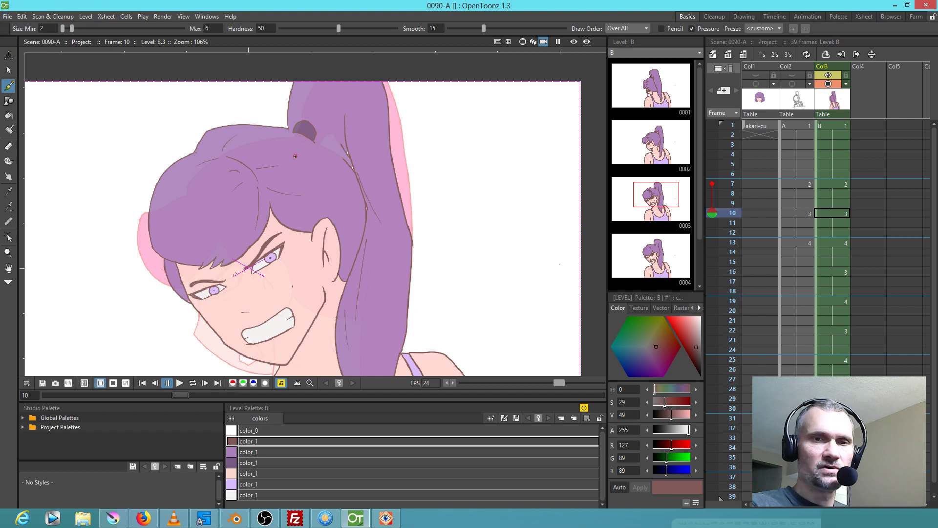
key(.)
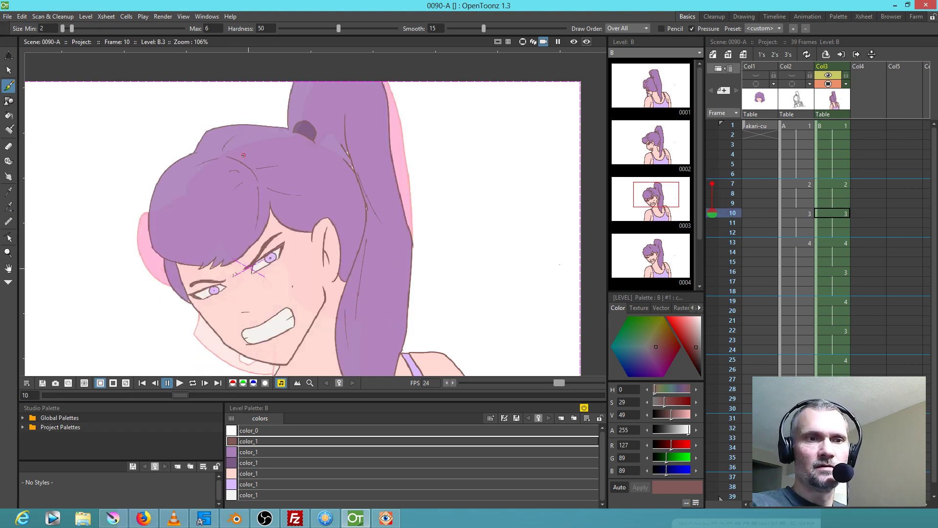
Turn off the onion skin and copy the freehand-selected ponytail strand lines from drawing 3 into drawing 4
click(836, 216)
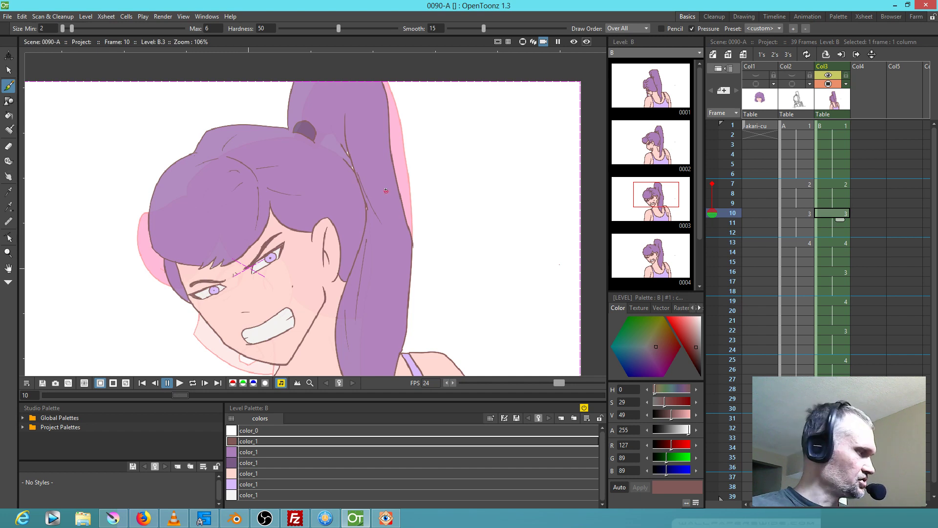
key(s)
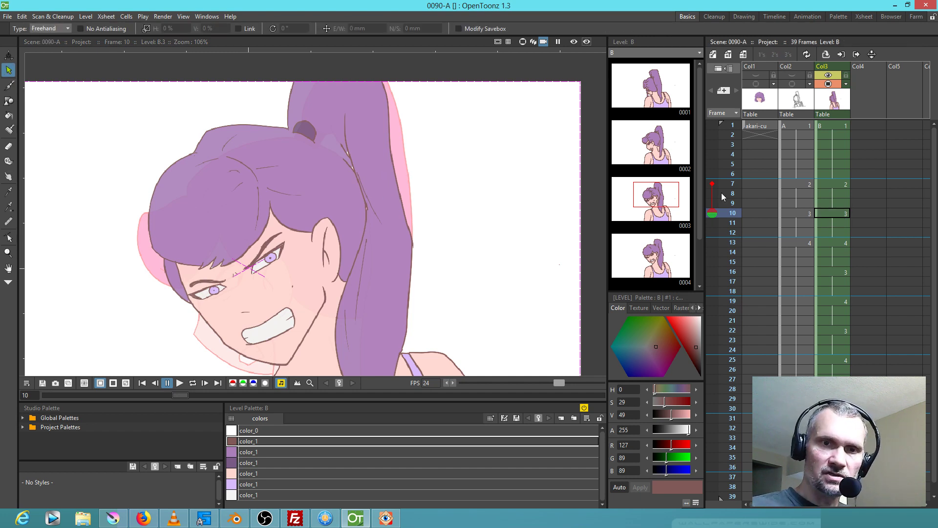
click(712, 184)
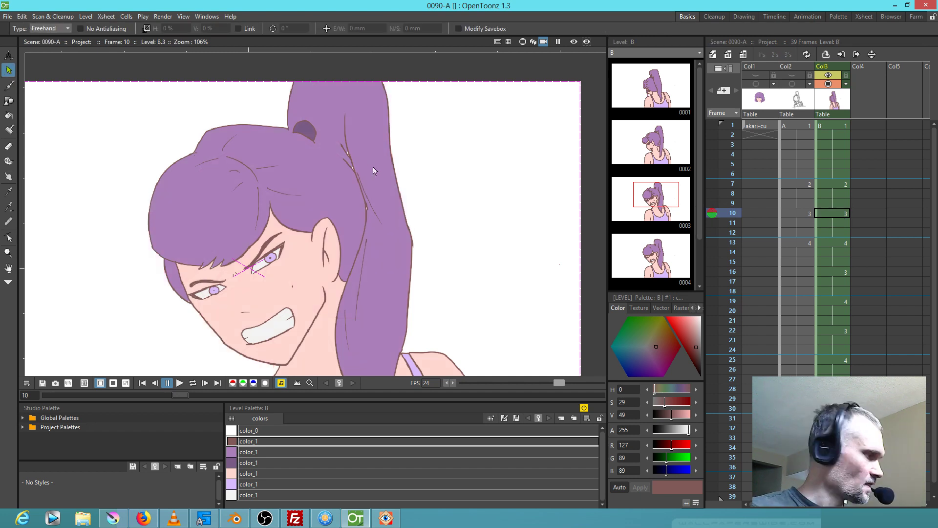
drag(372, 154, 359, 190)
mouse_move(374, 337)
mouse_down()
mouse_move(387, 260)
mouse_move(380, 168)
mouse_up()
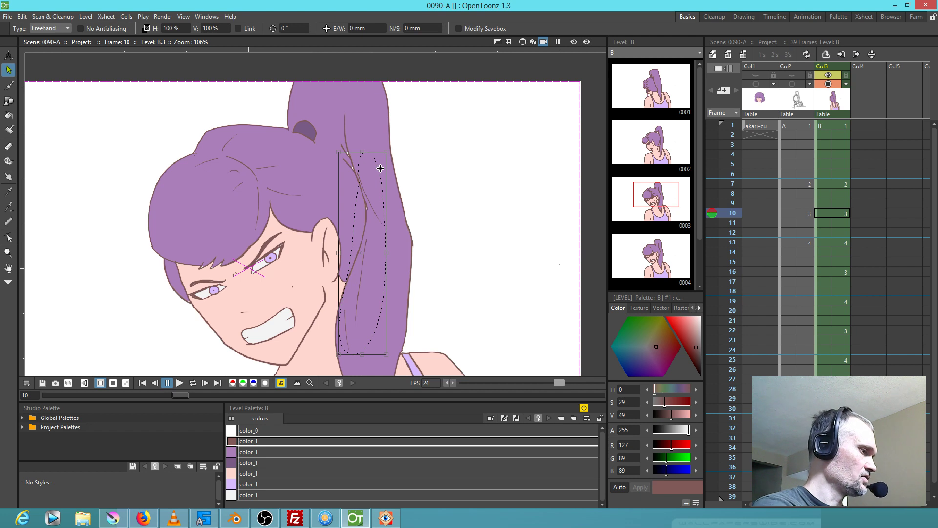
key(period)
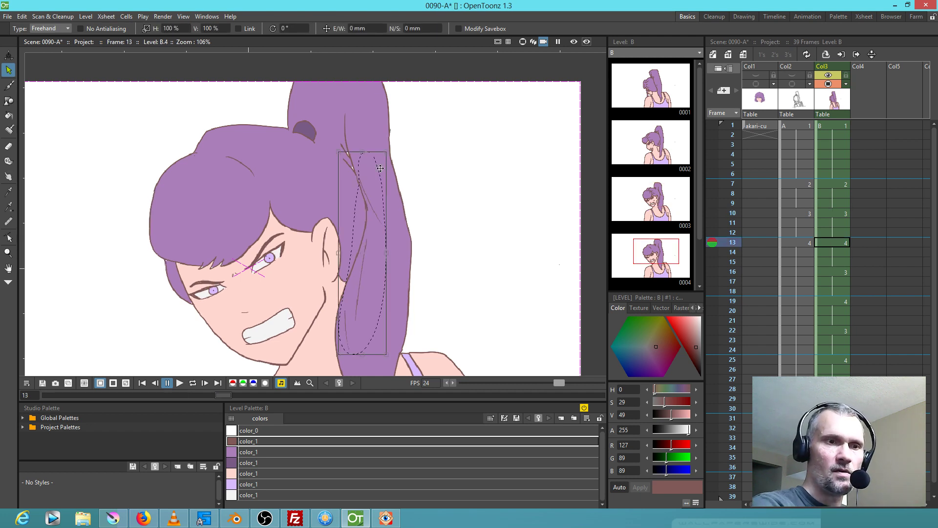
Try to copy the strand lines on the fringe and crown from drawing 3, and check drawing 4 in playback
key(comma)
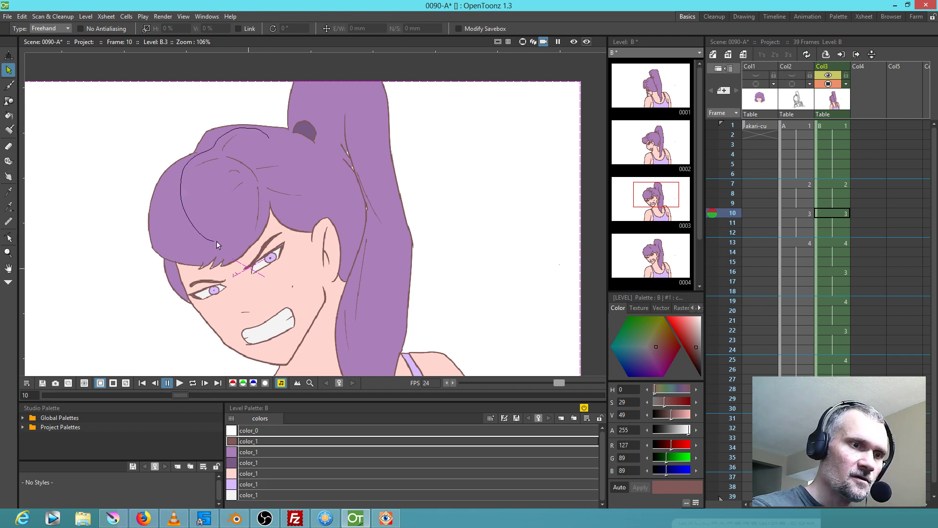
drag(245, 244, 280, 147)
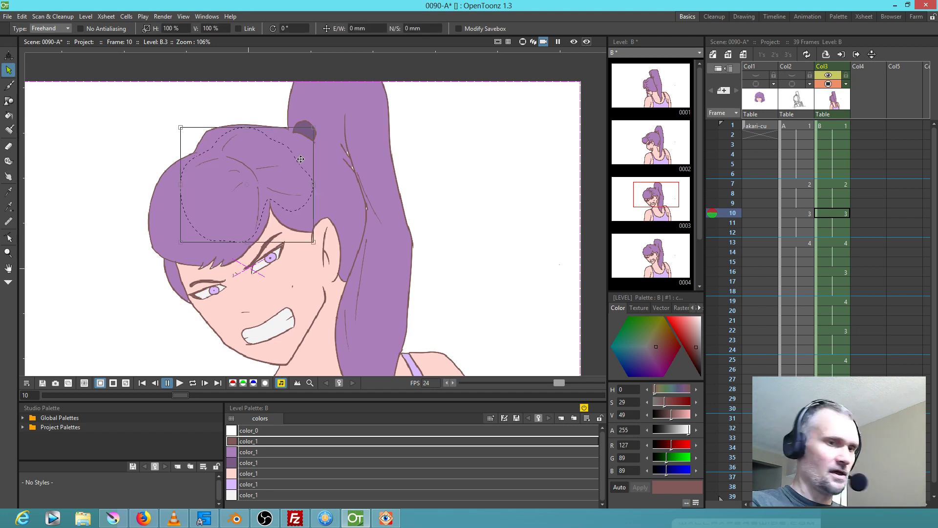
key(l)
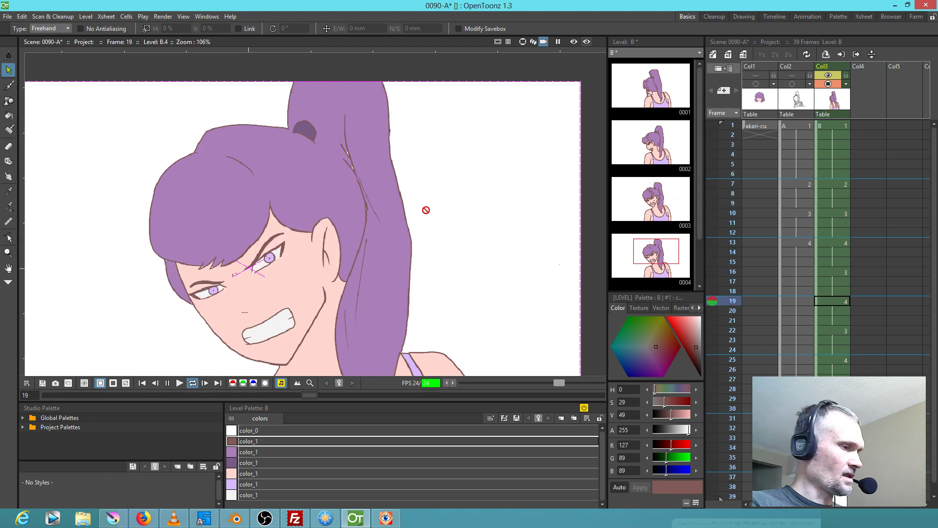
key(l)
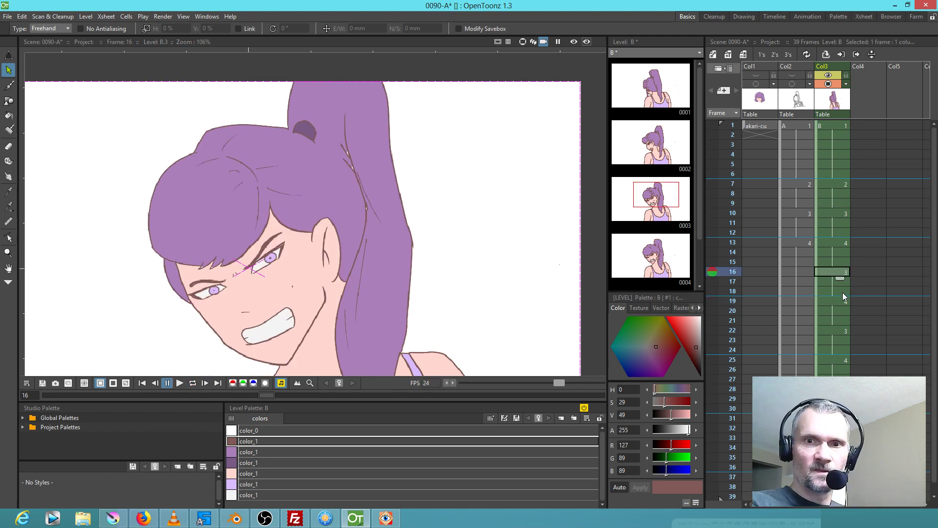
click(837, 302)
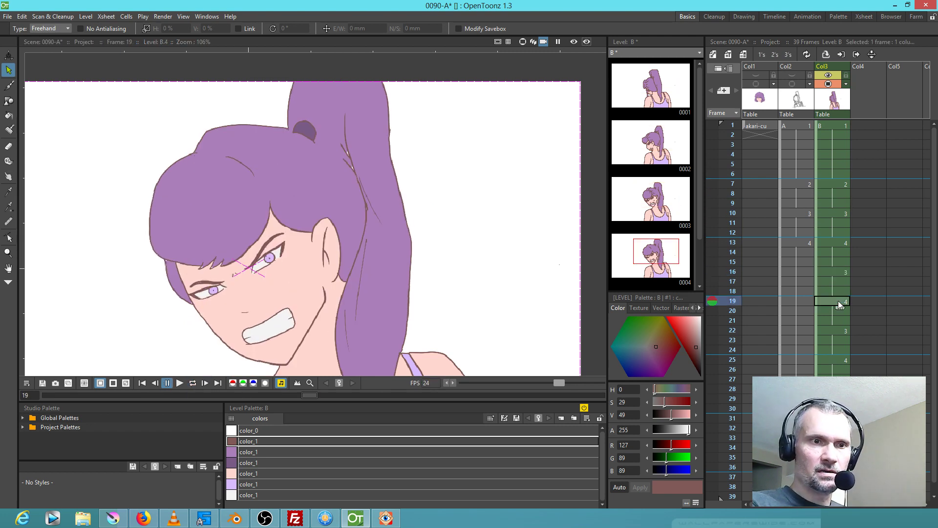
Copy the freehand-selected fringe and crown strand lines from drawing 3 into drawing 4 and play back the animation
click(834, 272)
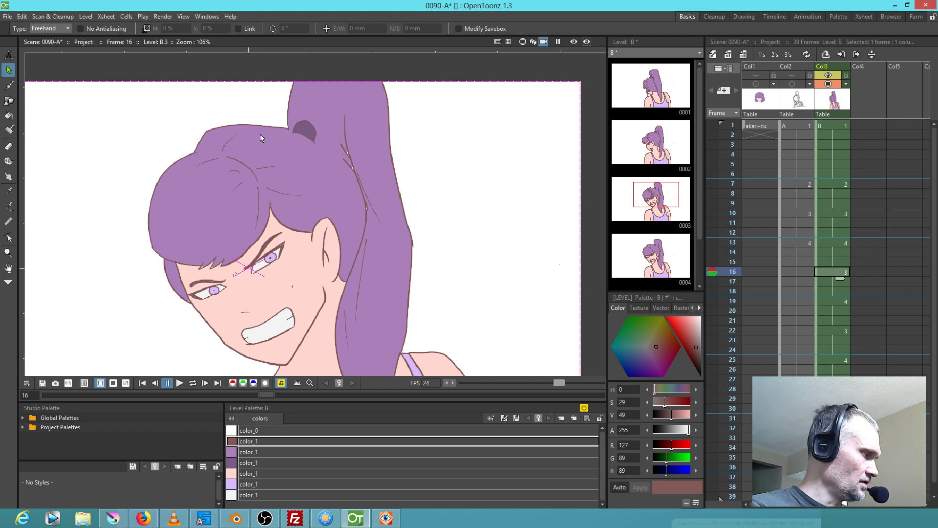
drag(273, 145, 246, 133)
mouse_move(197, 159)
mouse_down()
mouse_move(199, 211)
mouse_move(214, 237)
mouse_move(245, 238)
mouse_move(263, 209)
mouse_up()
drag(307, 166, 270, 149)
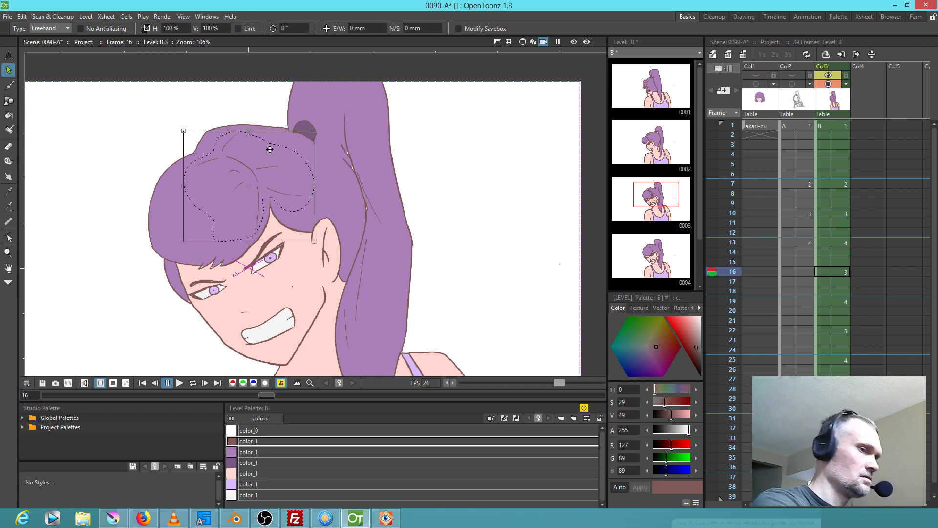
key(ctrl+v)
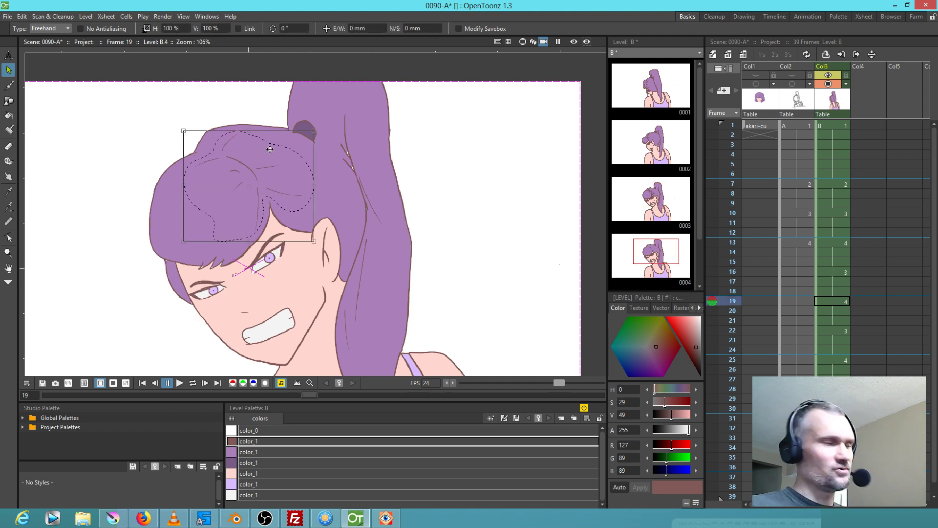
key(b)
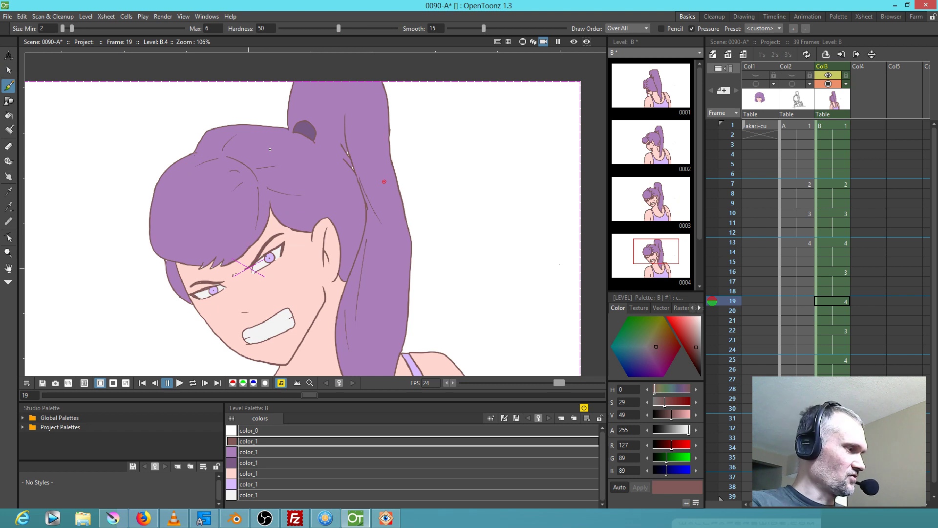
key(l)
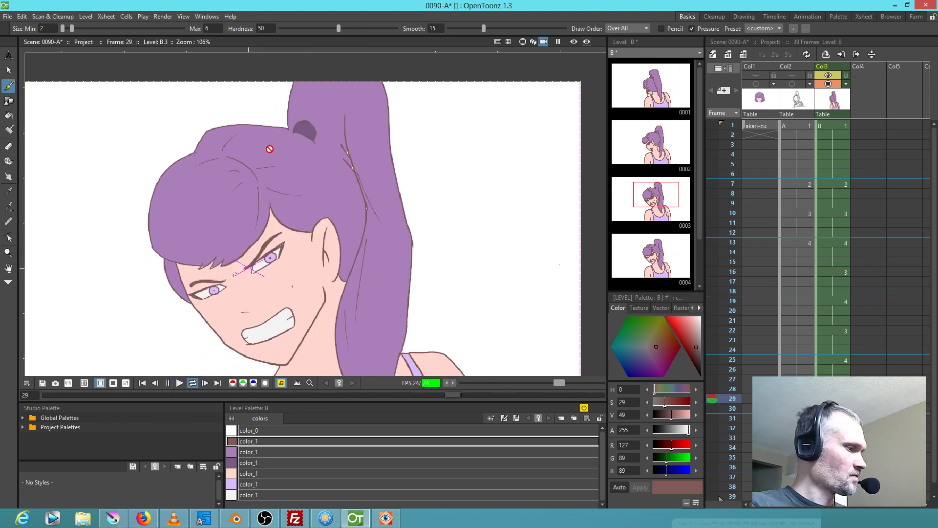
key(l)
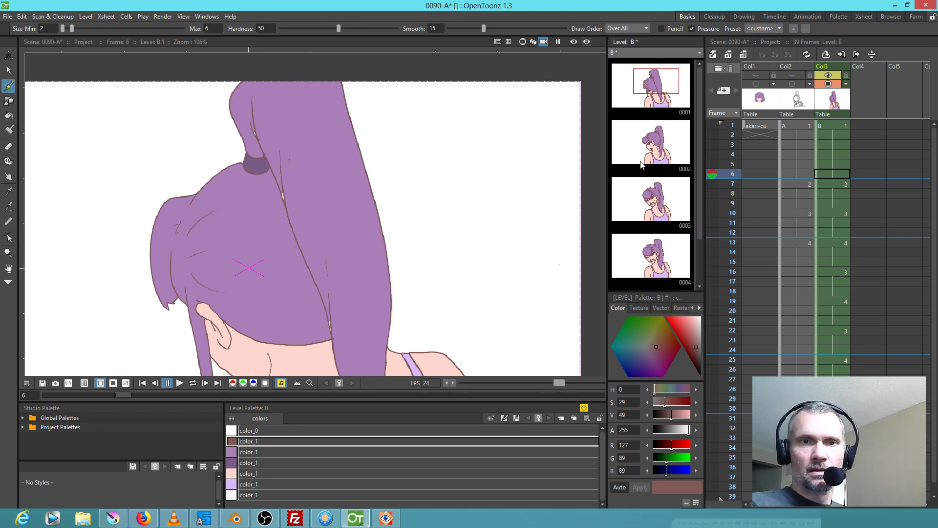
Paint the small white gaps along the ponytail in drawing 1 with the purple hair colour in Areas mode
click(653, 108)
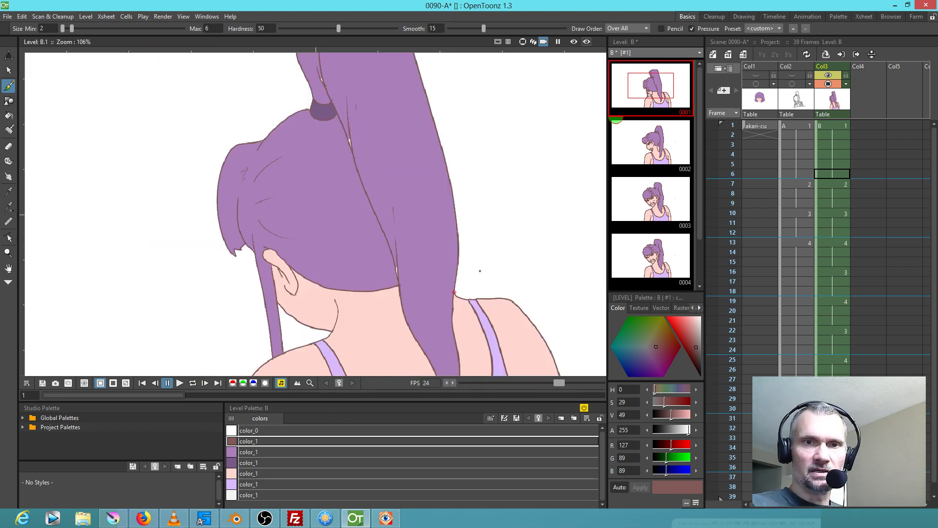
click(831, 125)
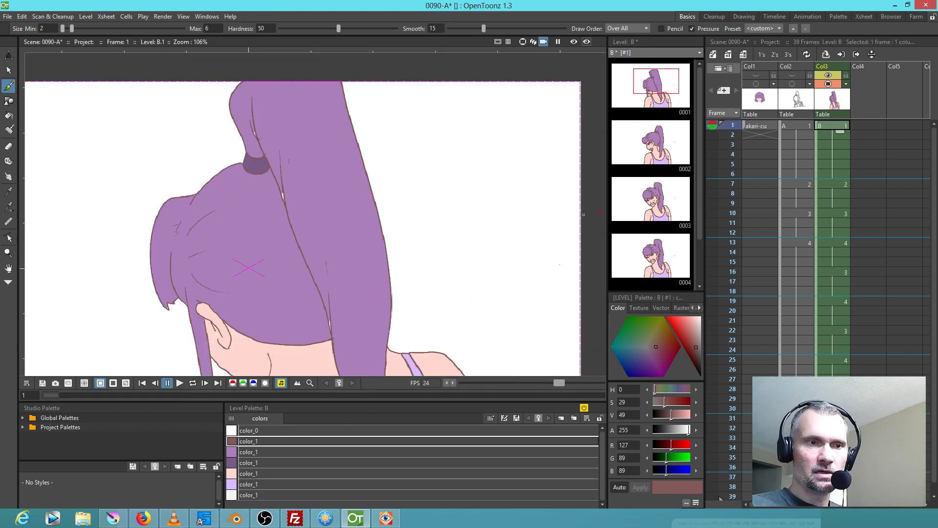
click(239, 452)
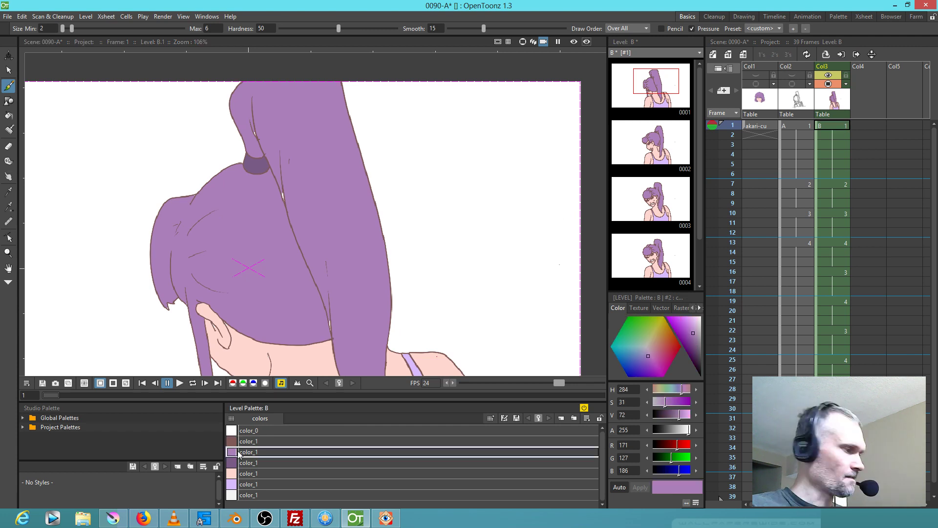
key(j)
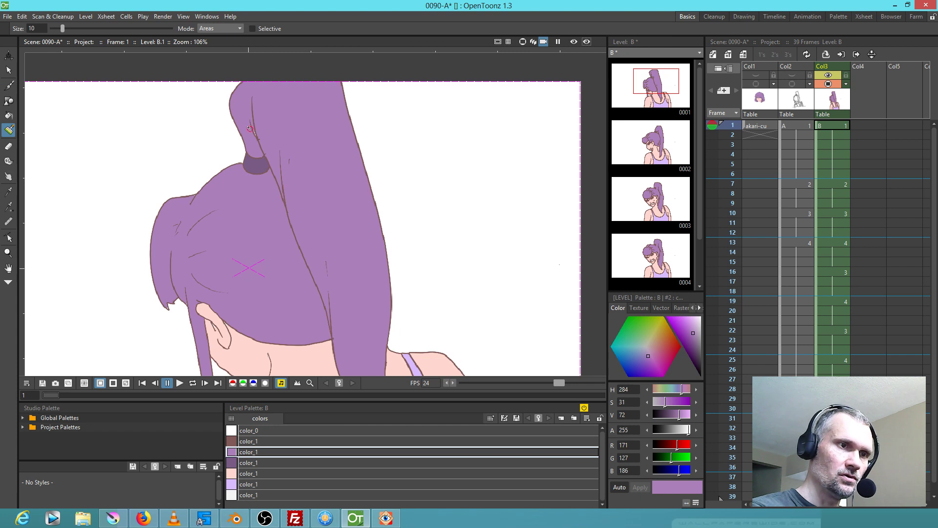
drag(332, 265, 356, 207)
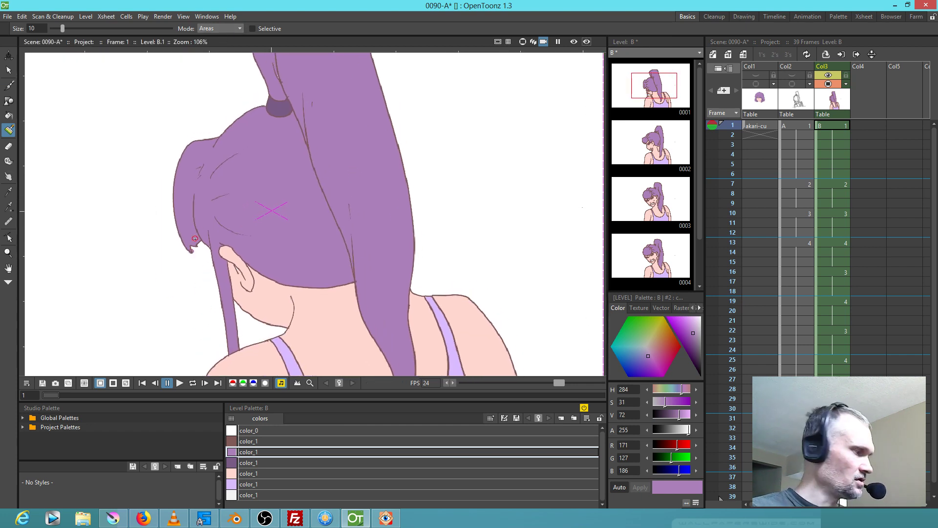
Erase the purple spill outside the fringe tip in drawing 1 with the Eraser in Areas mode at size 1
scroll(176, 249, up, 10)
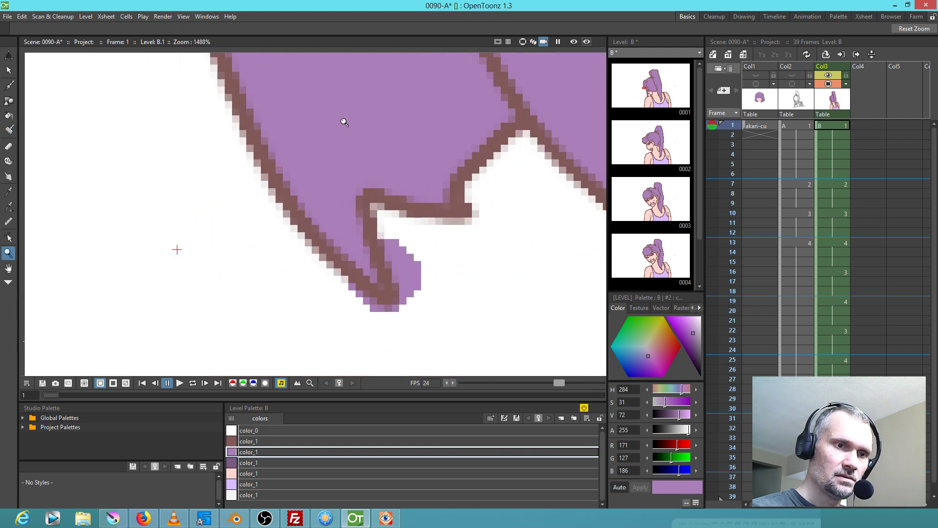
key(a)
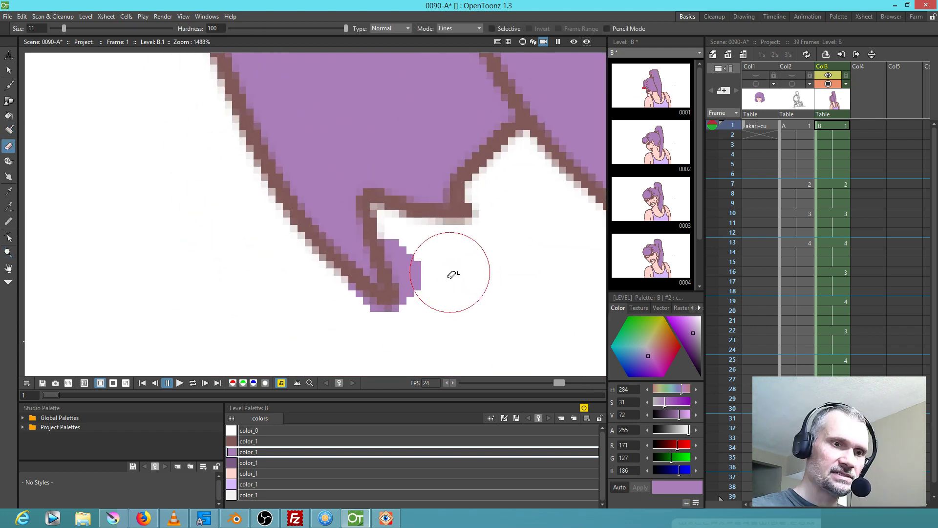
click(463, 27)
click(462, 43)
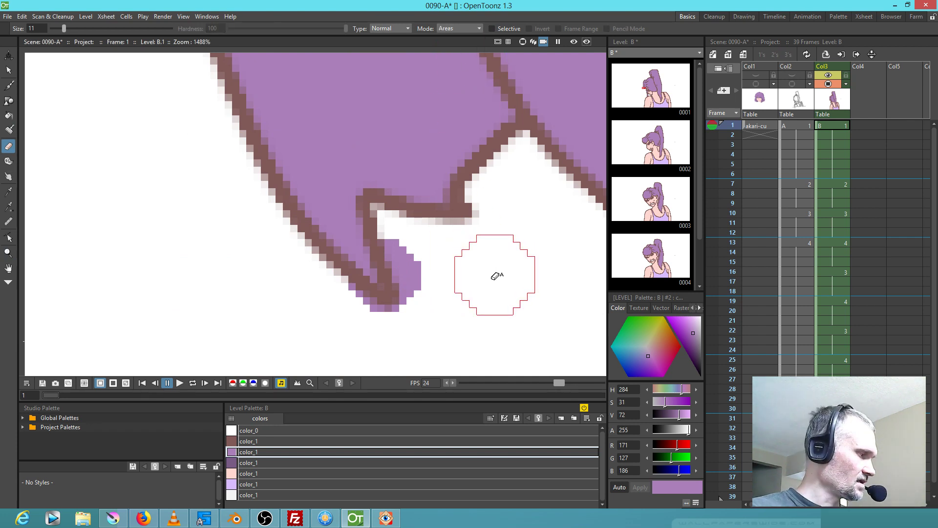
key(u)
key(u)
key(u)
key(u)
key(u)
key(u)
key(u)
key(u)
key(u)
key(u)
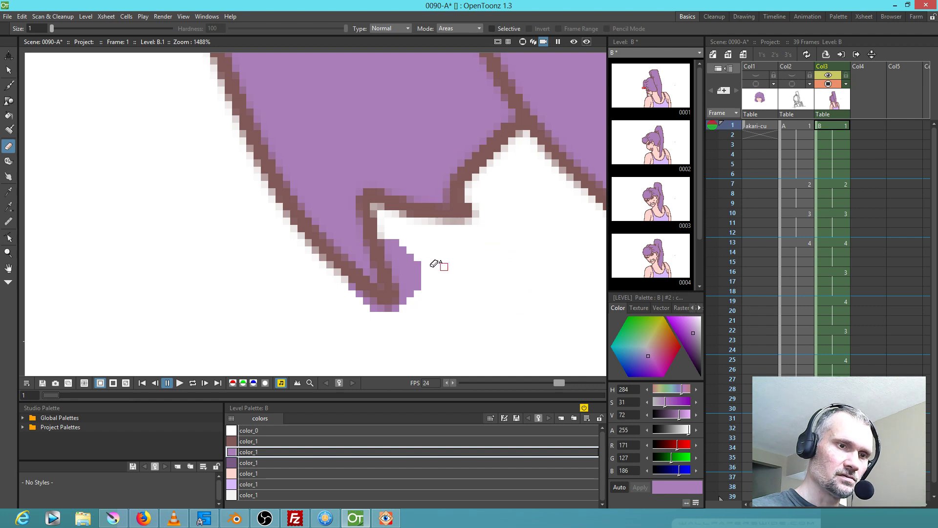
mouse_move(424, 283)
mouse_down()
mouse_move(396, 235)
mouse_move(389, 246)
mouse_move(404, 279)
mouse_move(403, 253)
mouse_move(407, 304)
mouse_move(405, 293)
mouse_move(432, 296)
mouse_move(381, 327)
mouse_move(366, 312)
mouse_move(405, 311)
mouse_move(369, 313)
mouse_move(353, 294)
mouse_up()
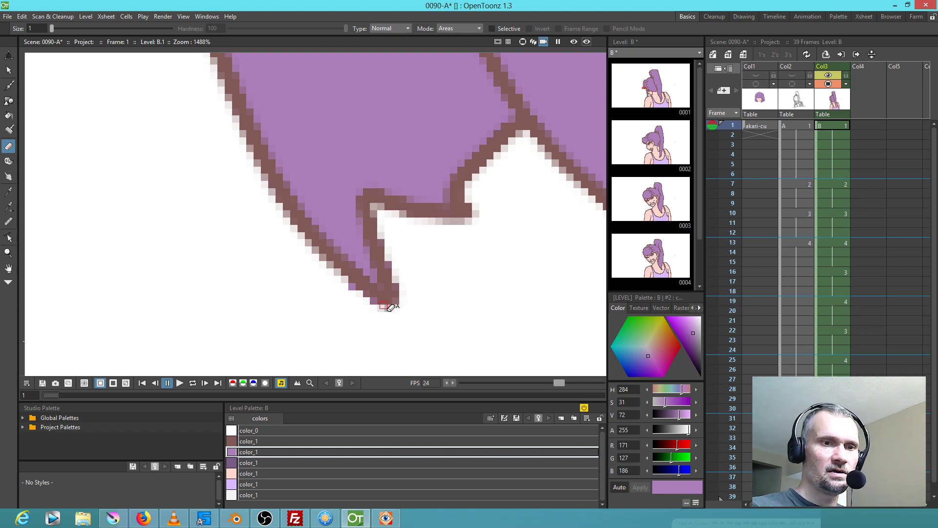
scroll(410, 293, down, 3)
scroll(429, 293, down, 7)
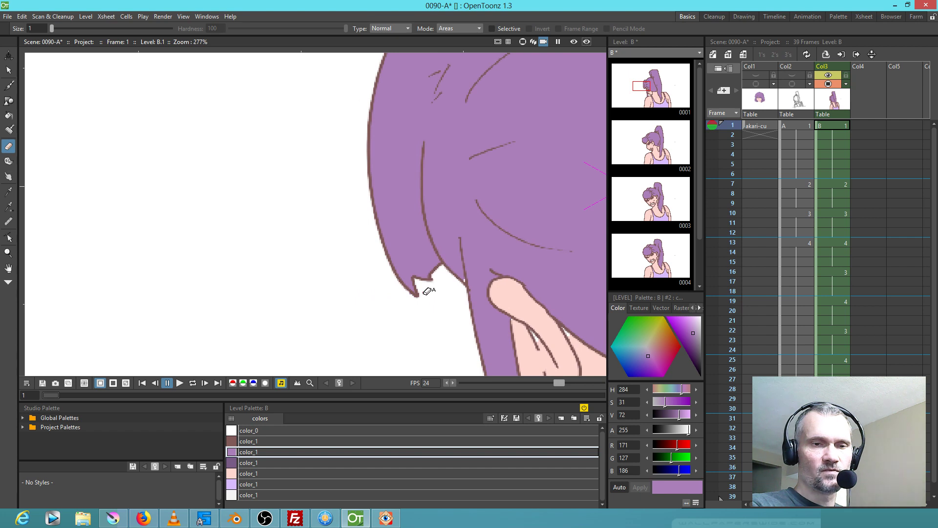
Touch up the tiny white gap where the side lock meets the fringe in drawing 1 with the purple Areas paint brush
scroll(426, 292, up, 5)
key(j)
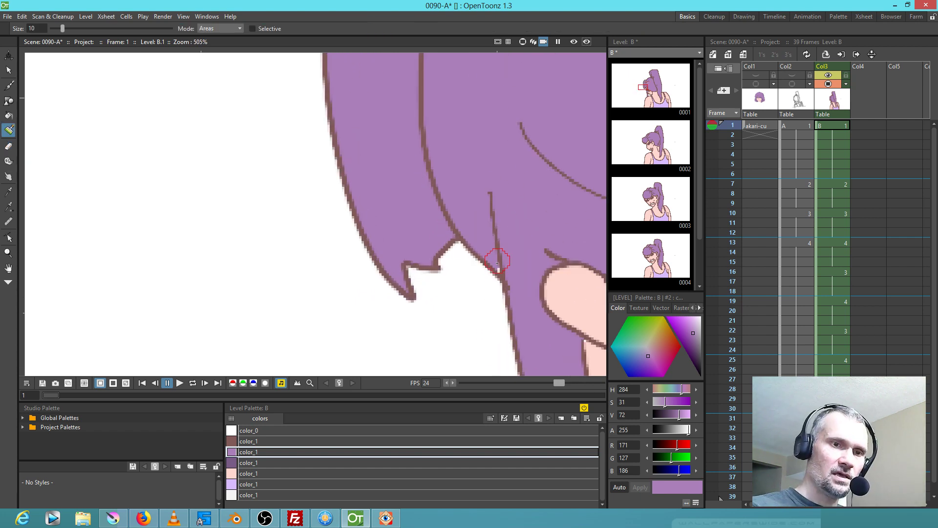
scroll(487, 315, down, 6)
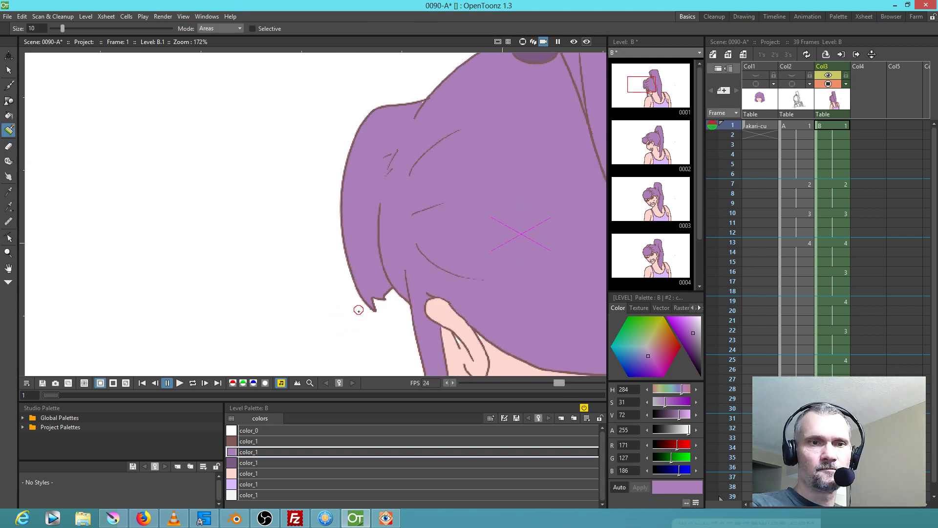
Check the hair fill in drawings 2 and 3, and select the light skin colour for painting in drawing 4
key(period)
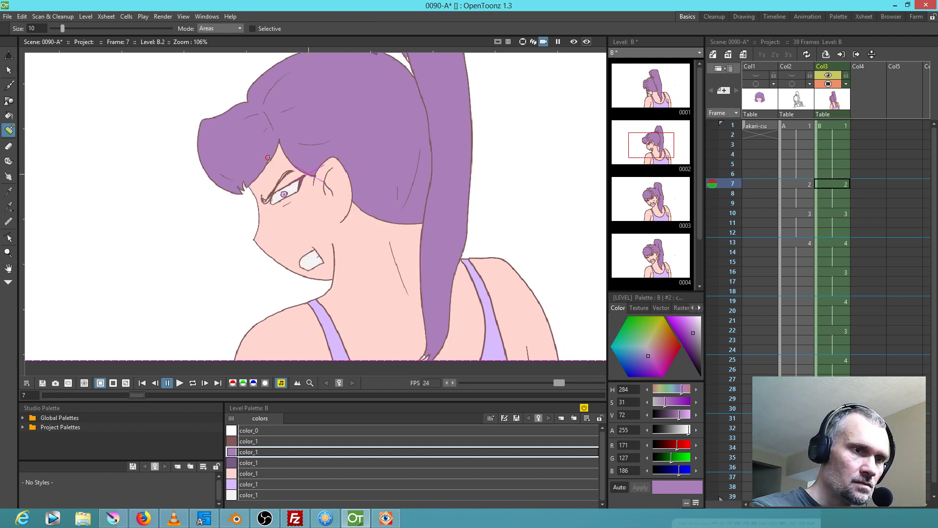
drag(405, 129, 403, 196)
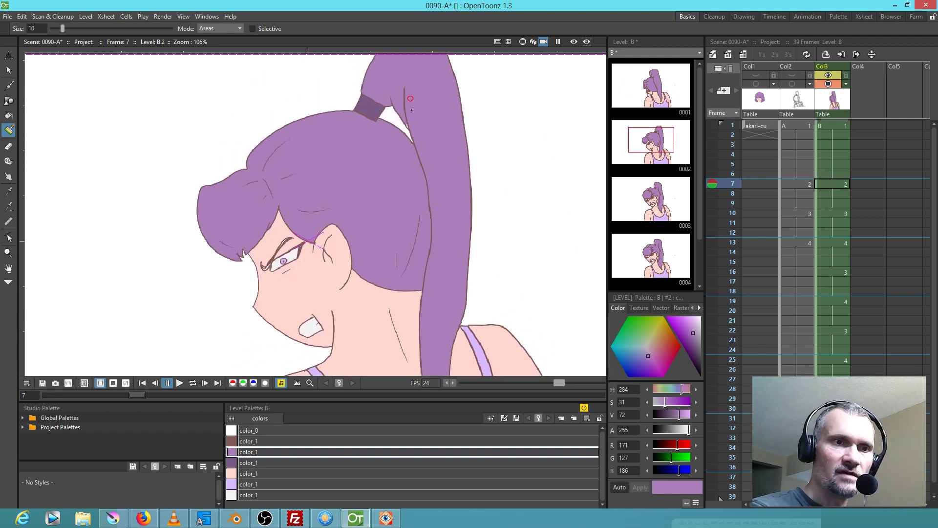
key(period)
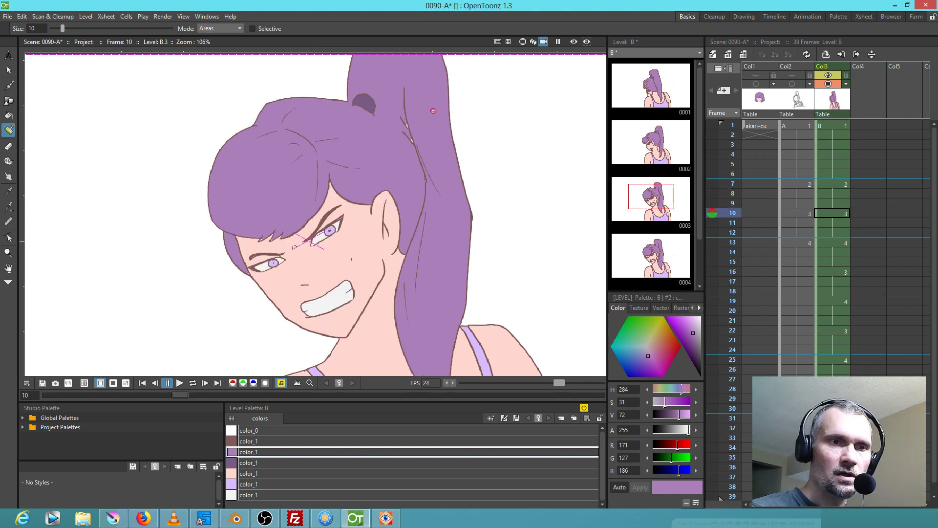
key(period)
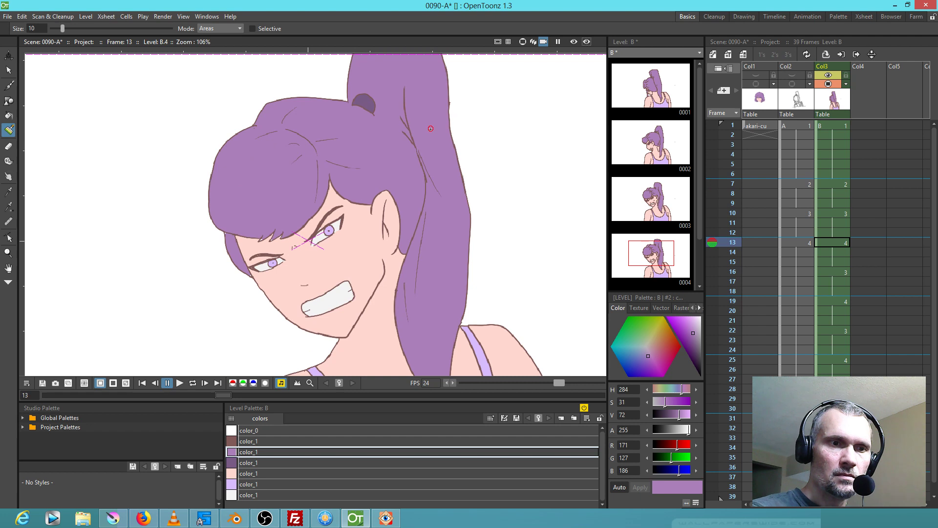
click(256, 474)
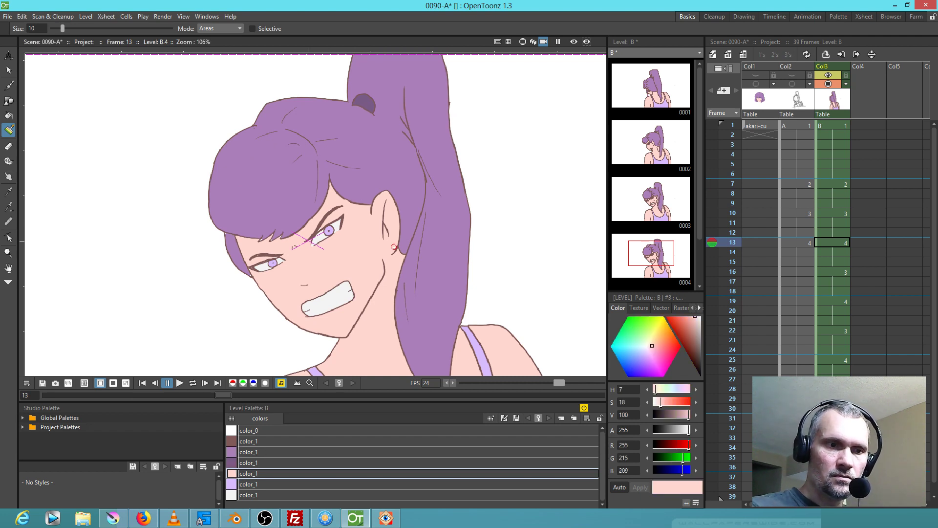
Flip back and forth through the level B drawings on frames 7 to 13 to compare their line art and colours
key(comma)
key(period)
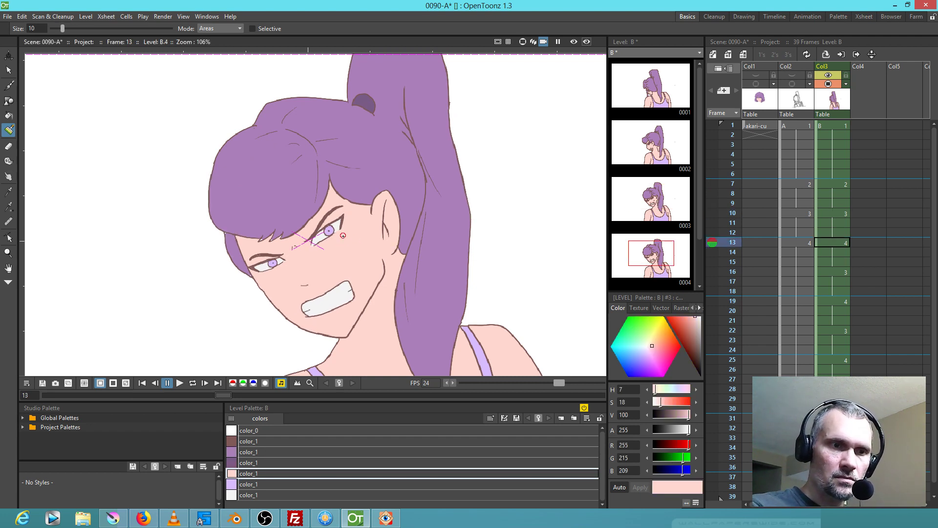
key(comma)
key(comma)
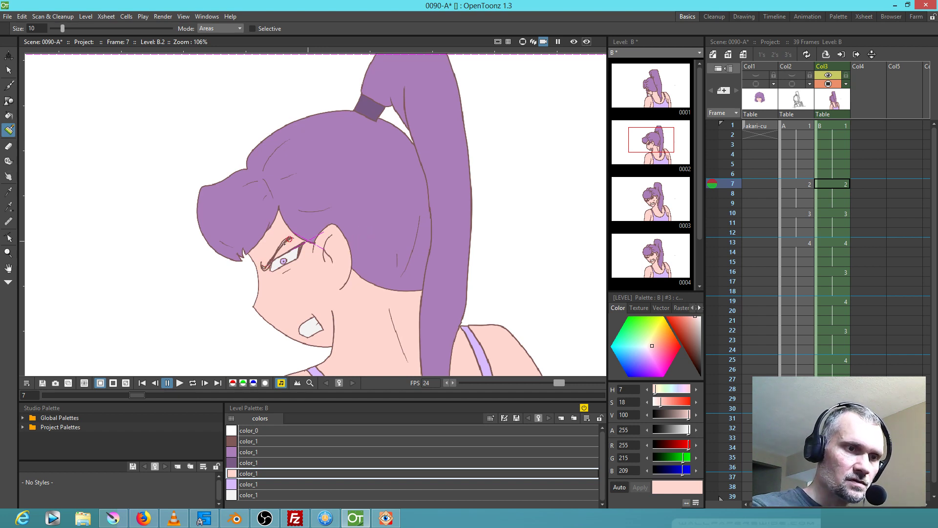
key(comma)
key(period)
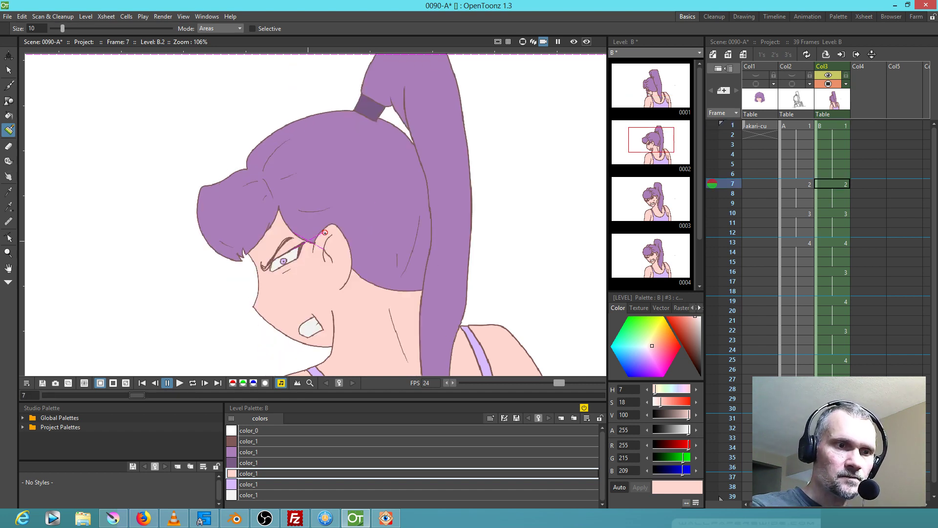
key(period)
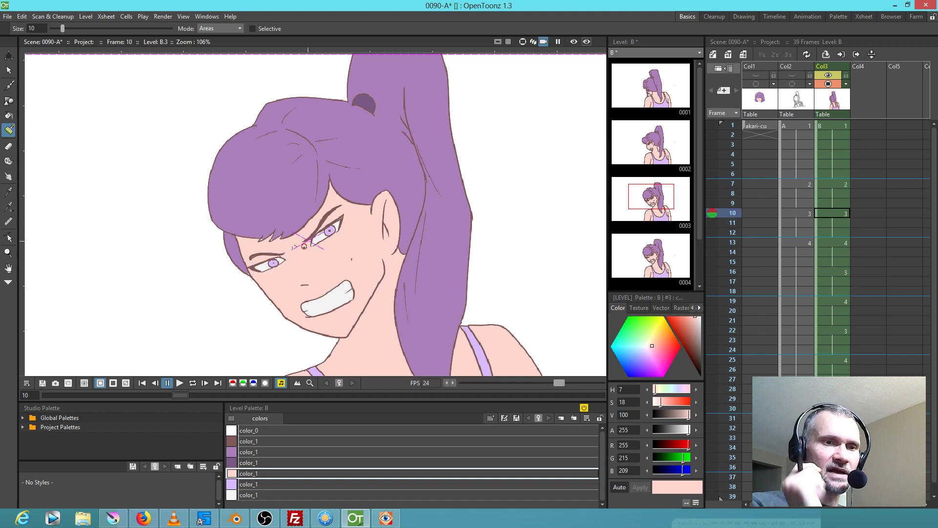
Save the scene along with level B and play back the animation to review the coloured head turn
scroll(312, 245, down, 2)
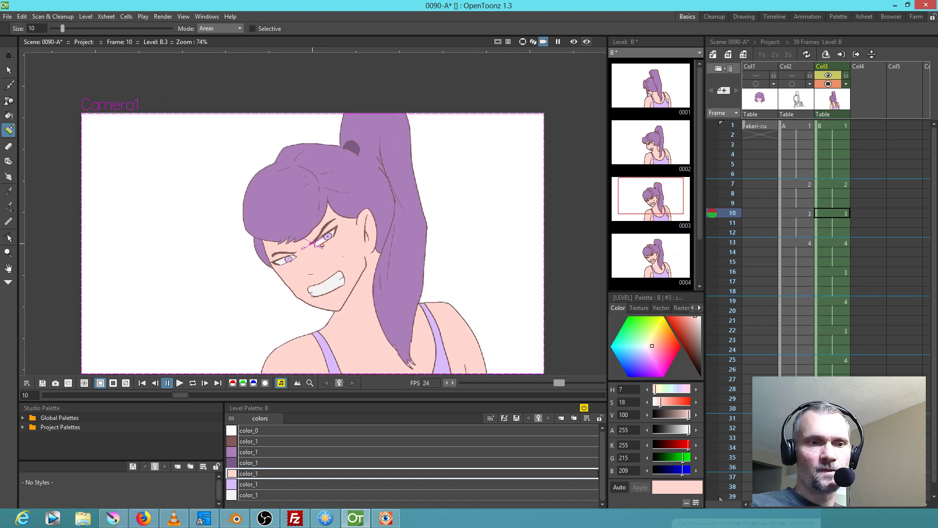
click(7, 16)
click(14, 48)
key(l)
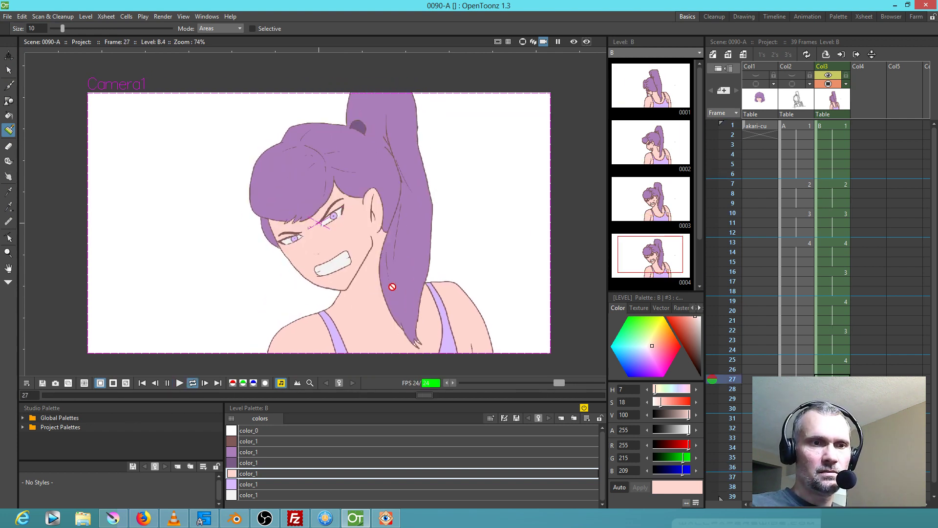
key(l)
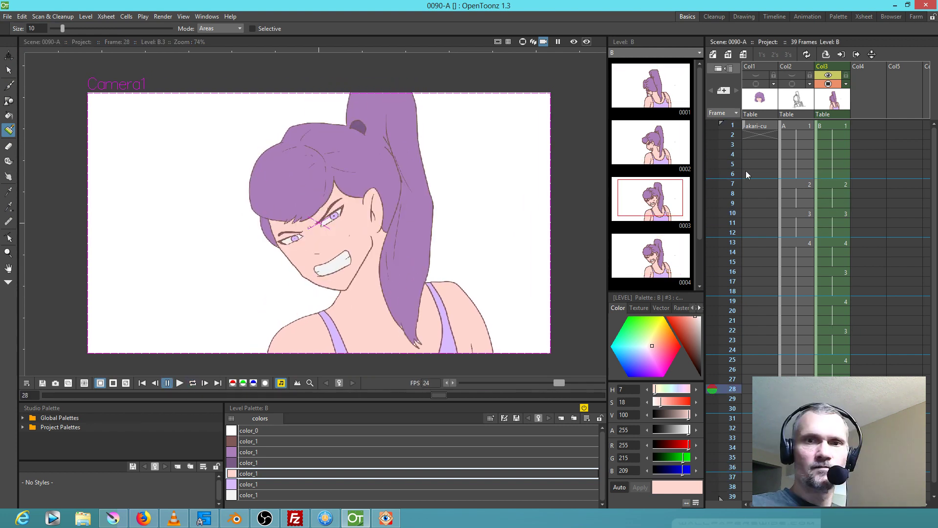
Start a new drawing at frame 1 of Col4 and brush a shadow outline inside the ponytail, head, neck and shoulders
click(869, 126)
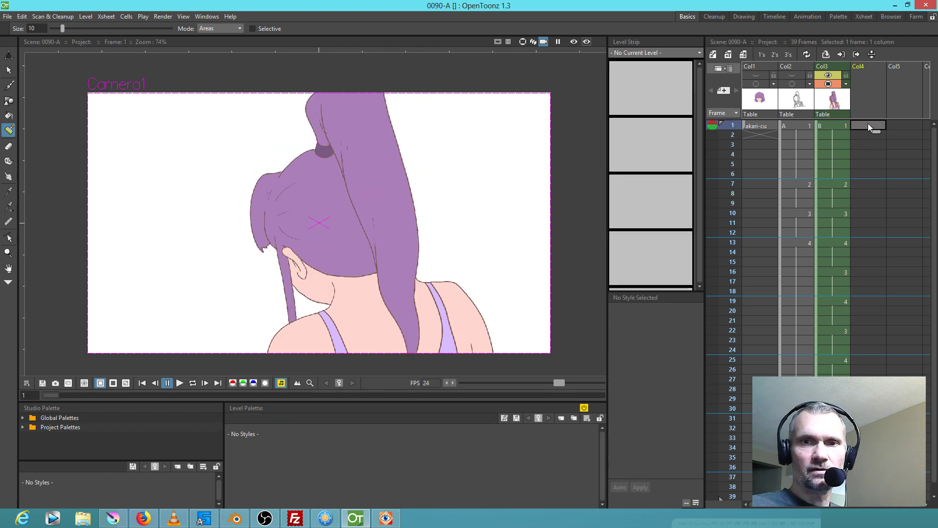
key(b)
click(427, 292)
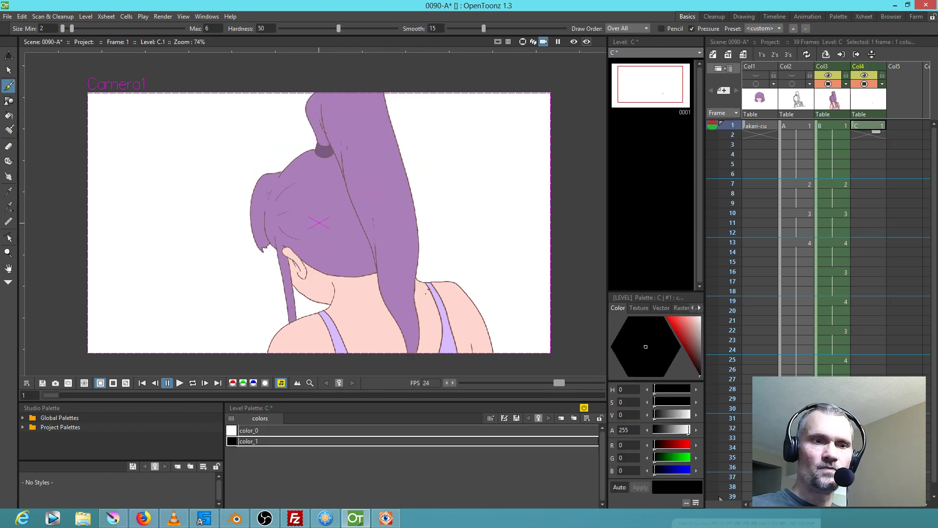
drag(485, 291, 458, 271)
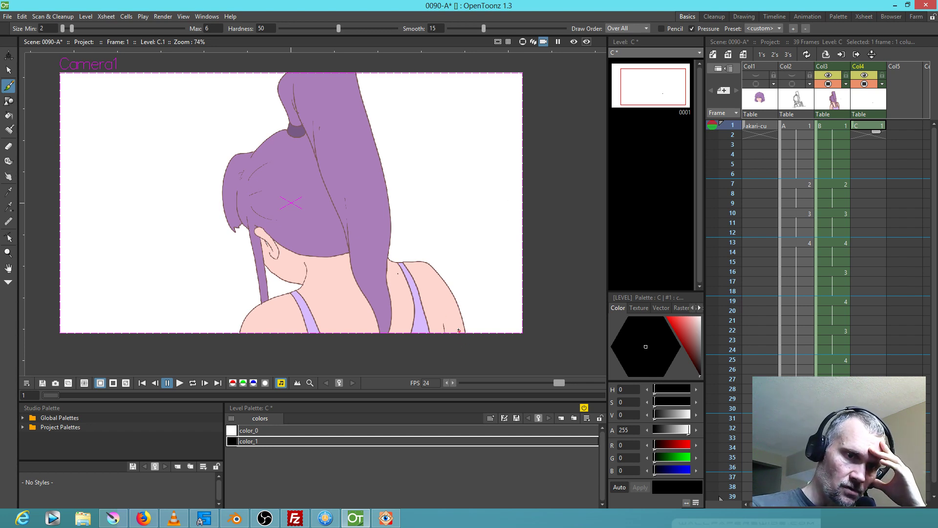
drag(381, 258, 361, 120)
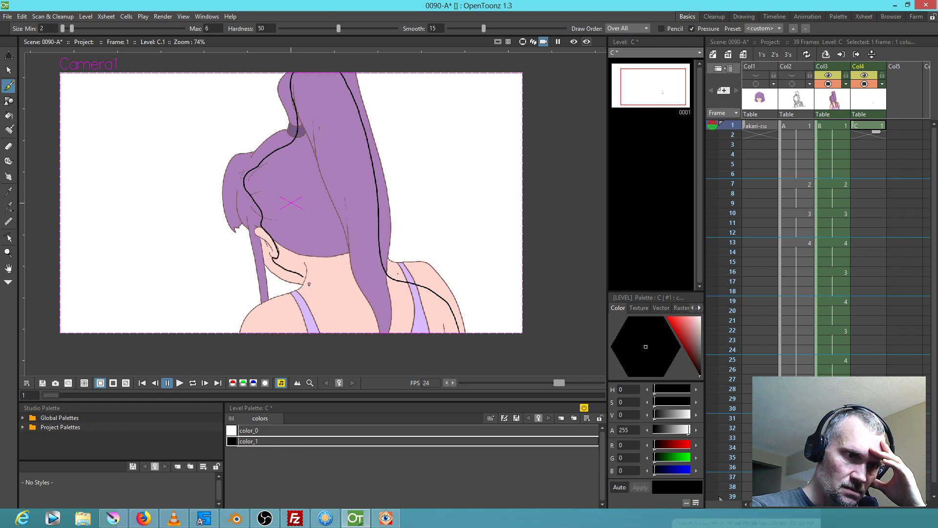
mouse_move(291, 306)
mouse_down()
mouse_move(254, 338)
mouse_move(260, 366)
mouse_up()
mouse_move(489, 316)
mouse_down()
mouse_move(486, 254)
mouse_move(488, 312)
mouse_up()
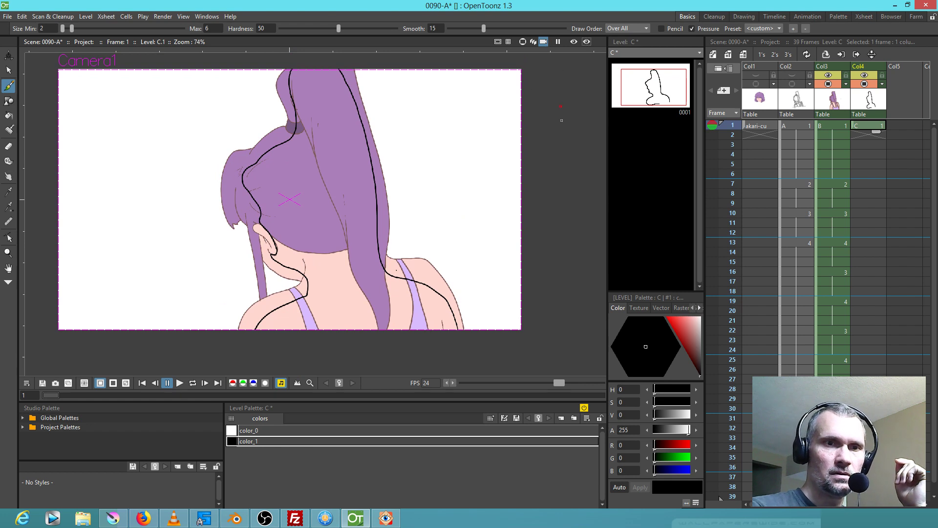
Show the area outside the camera, erase the curve across the back in Lines mode, and draw shadow edges down both arms to the figure's base
click(522, 41)
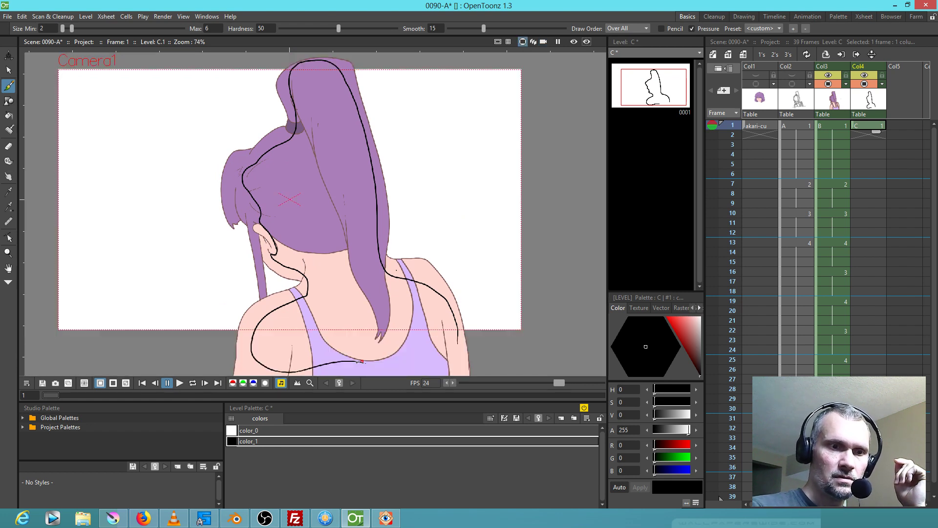
drag(494, 295, 489, 230)
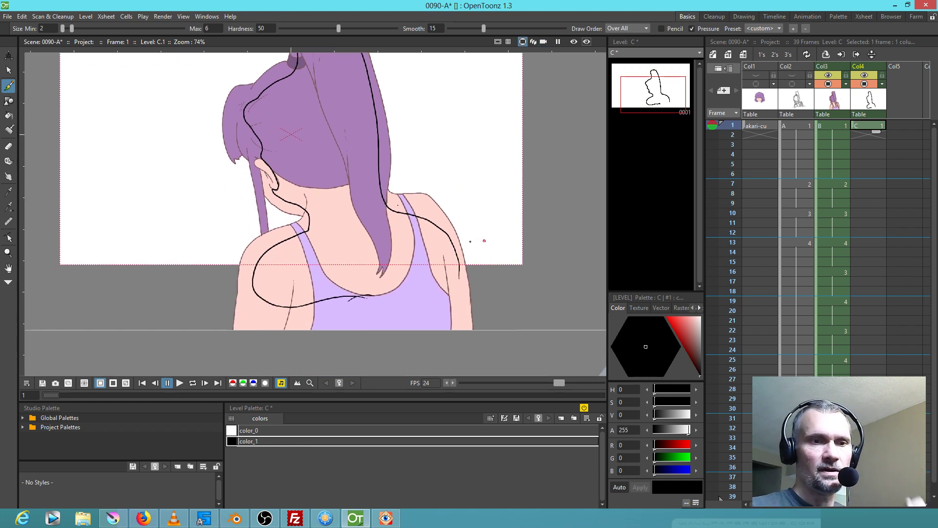
key(a)
key(ctrl+alt)
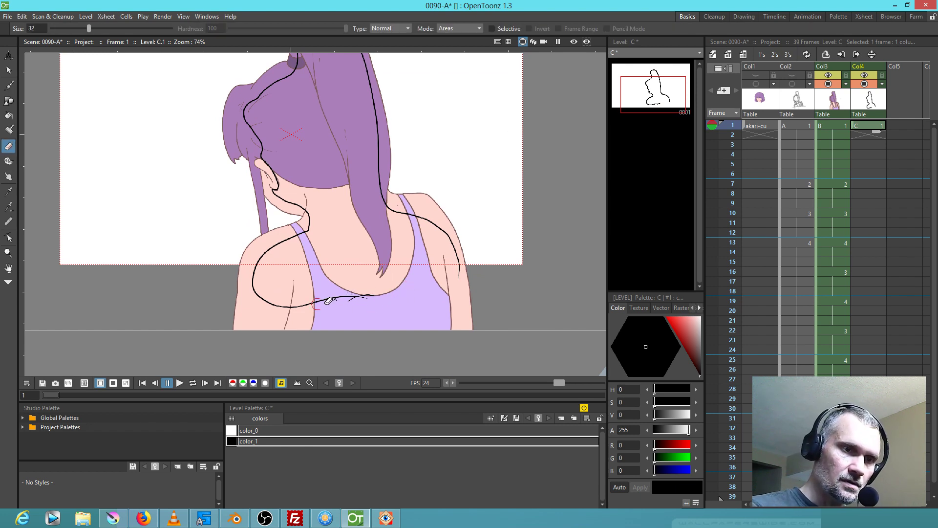
click(465, 32)
click(456, 45)
mouse_move(376, 293)
mouse_down()
mouse_move(271, 306)
mouse_move(259, 290)
mouse_move(267, 291)
mouse_up()
drag(459, 272, 451, 288)
key(b)
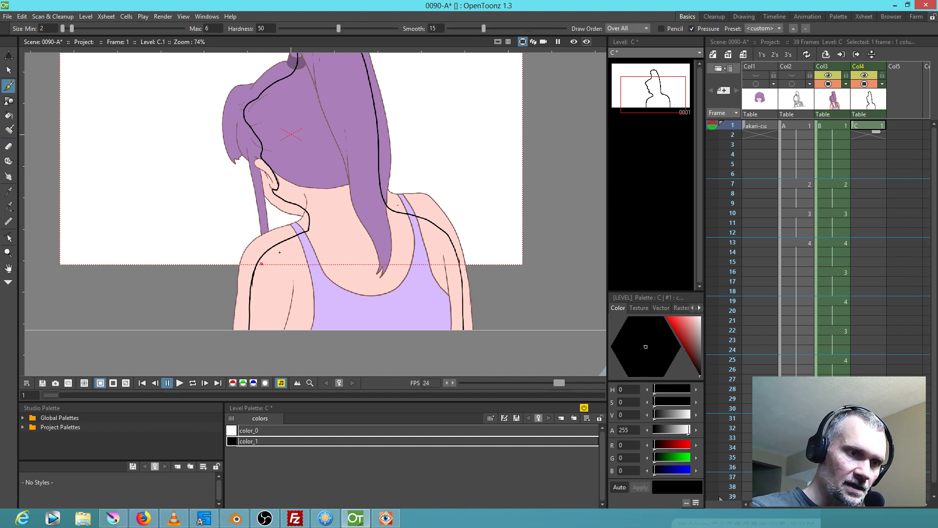
Fill the shadow silhouette with black color_1 and set that colour's alpha to 52
key(f)
click(312, 270)
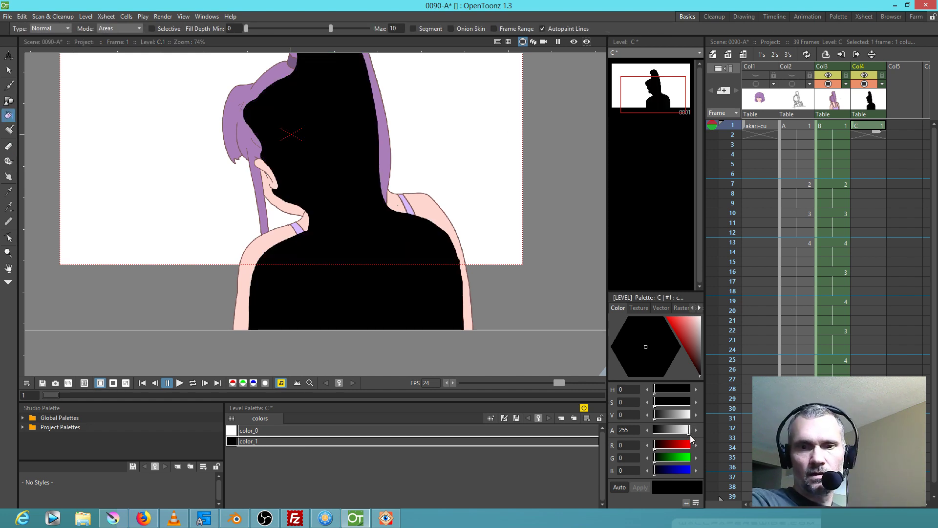
drag(690, 433, 662, 430)
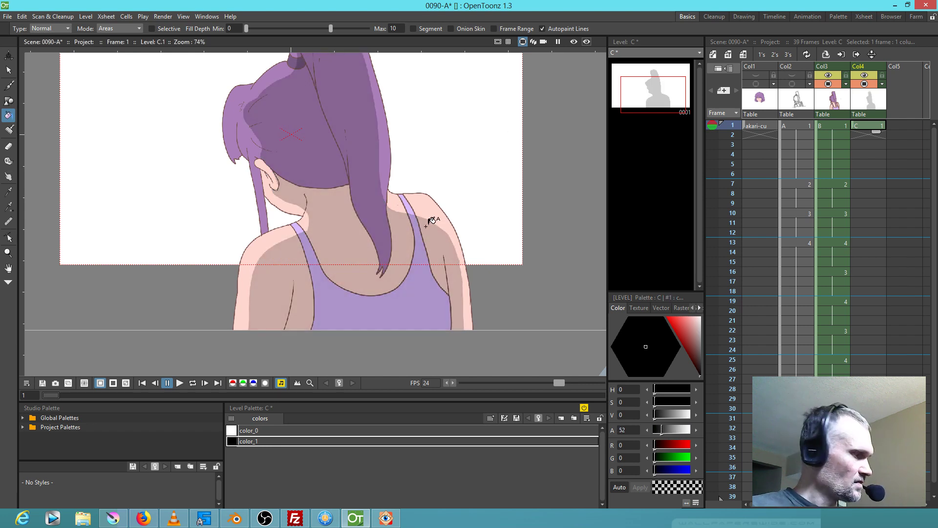
key(n)
drag(428, 216, 387, 209)
key(ctrl+z)
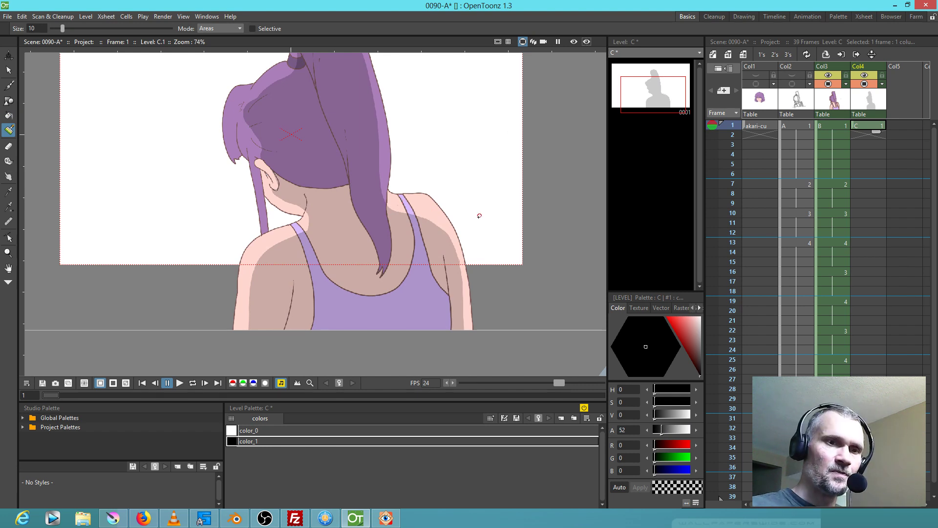
Set the eraser to Lines & Areas mode and rework the shadow's edge on the shoulder beside the ponytail with the brush and fill
key(a)
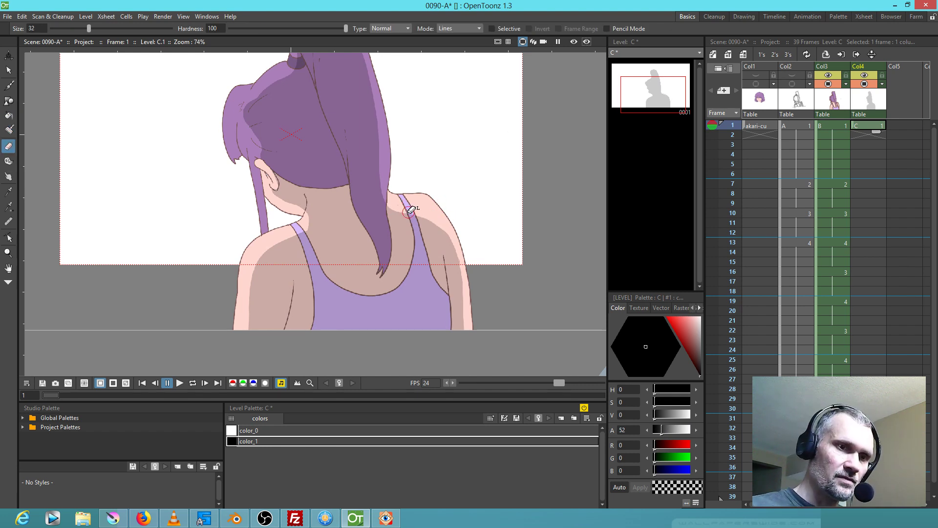
click(466, 29)
click(468, 52)
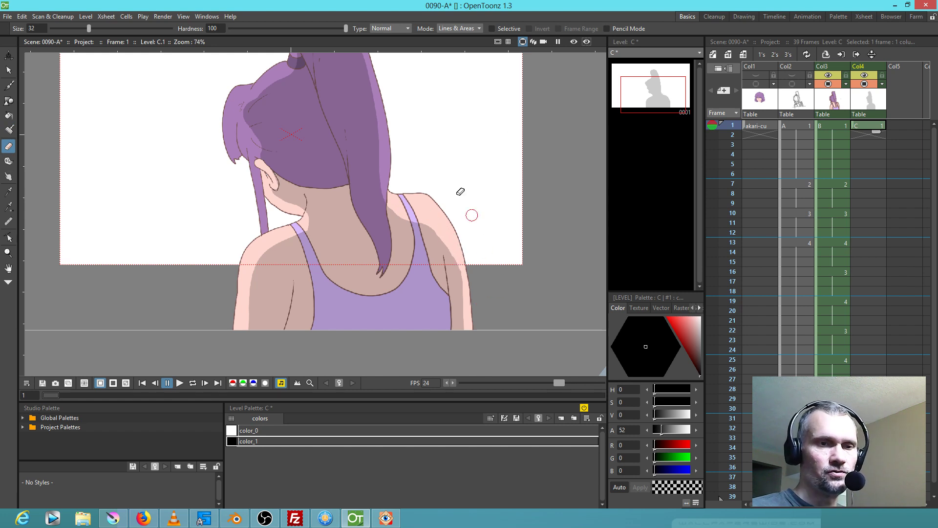
key(b)
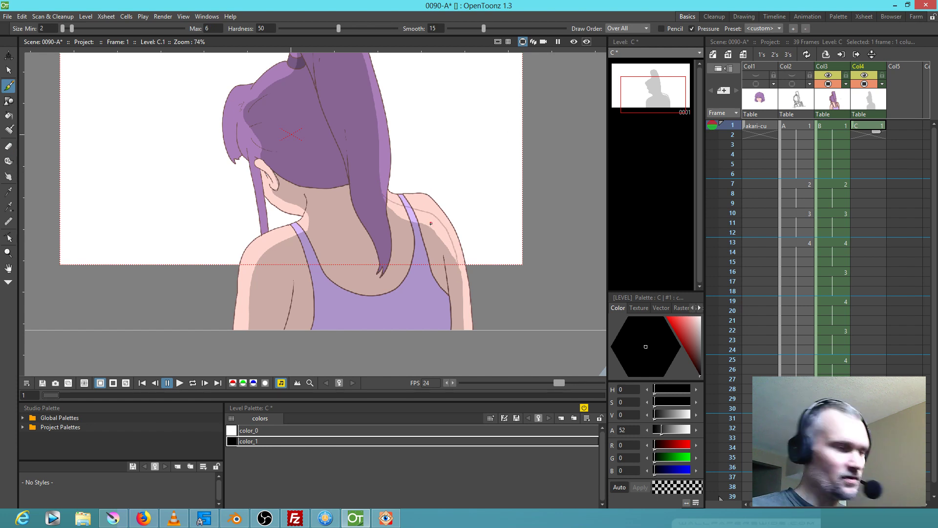
key(f)
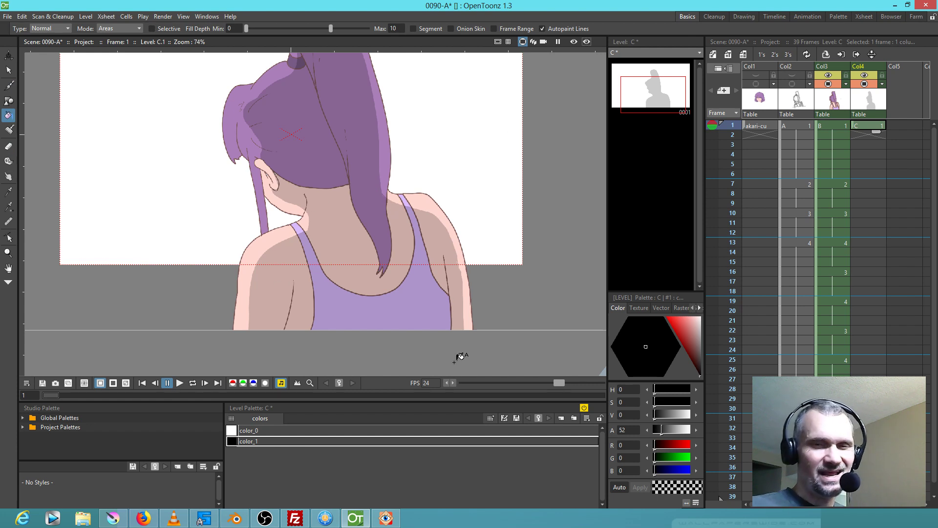
Extend the first shadow drawing of level C down Col4 through frame 39
drag(878, 135, 879, 381)
drag(878, 493, 878, 394)
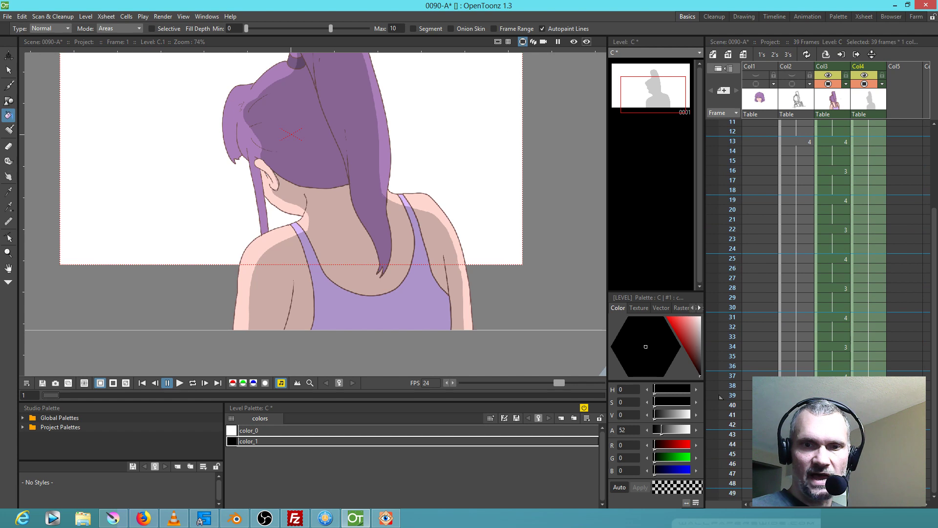
scroll(867, 347, up, 5)
scroll(850, 244, right, 1)
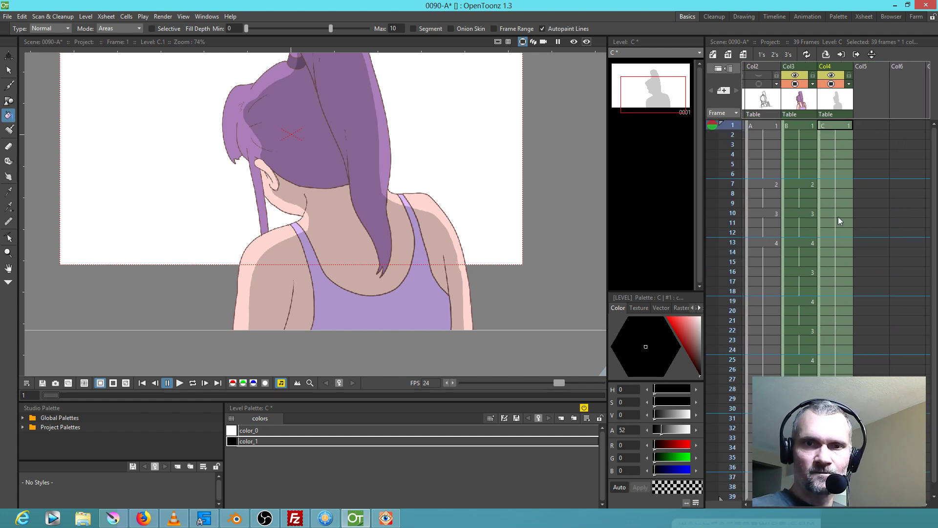
Duplicate the shadow drawing at frame 7 of level C as drawing 2
click(838, 184)
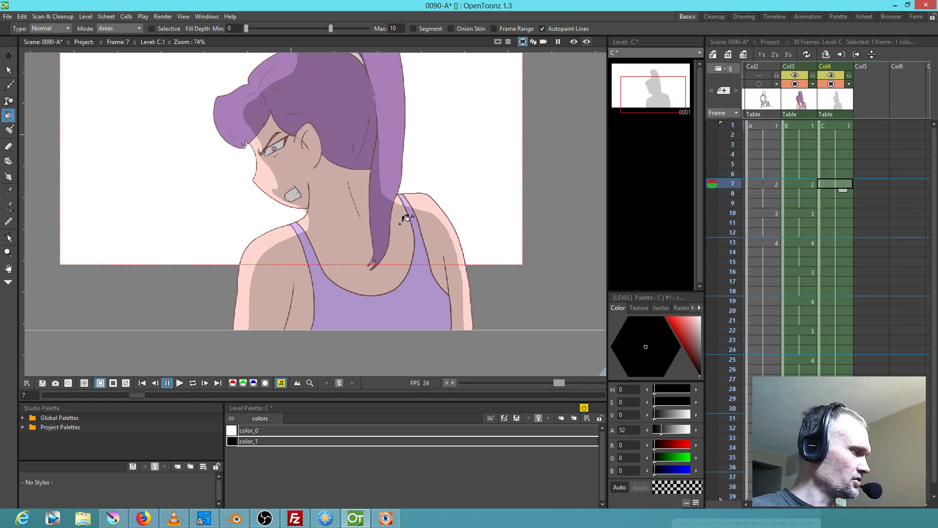
key(b)
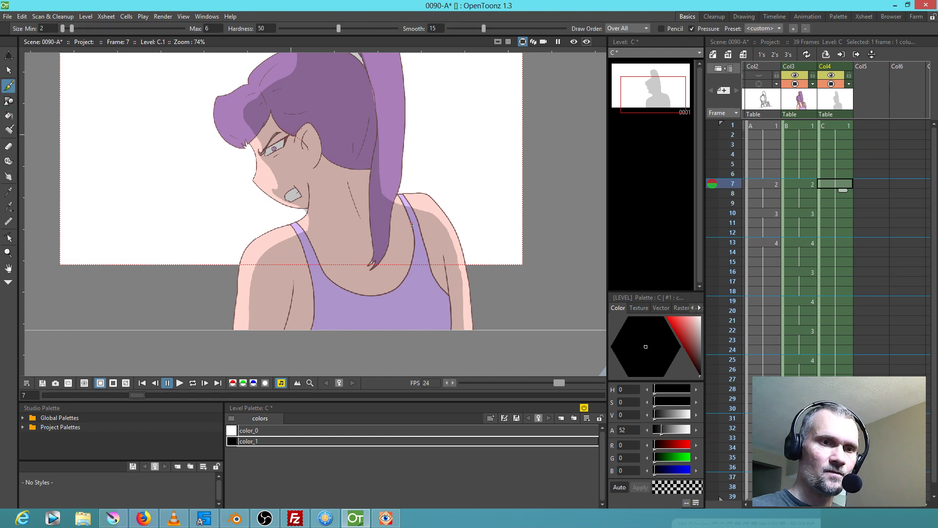
key(d)
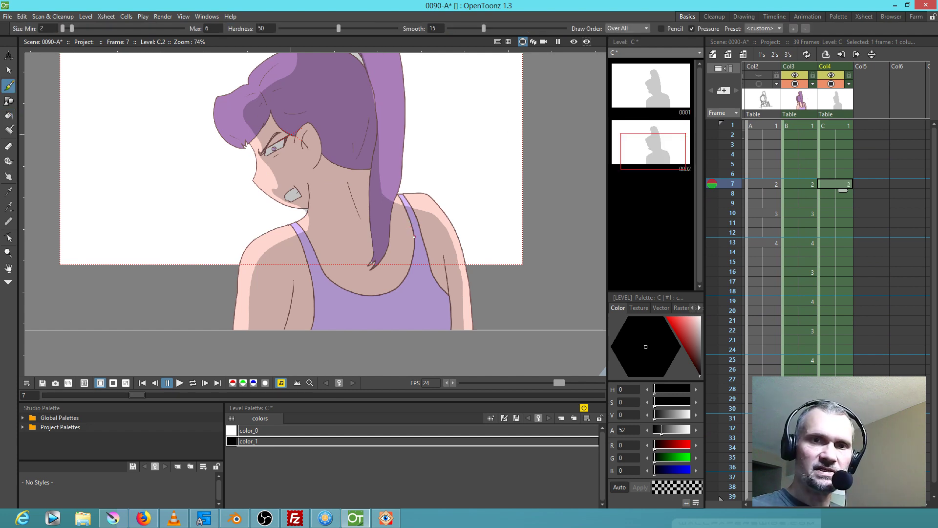
Erase the head and ponytail shadow from drawing 2 with an 88-size eraser, keeping only the body shadow
drag(394, 233, 395, 284)
drag(383, 167, 383, 200)
key(a)
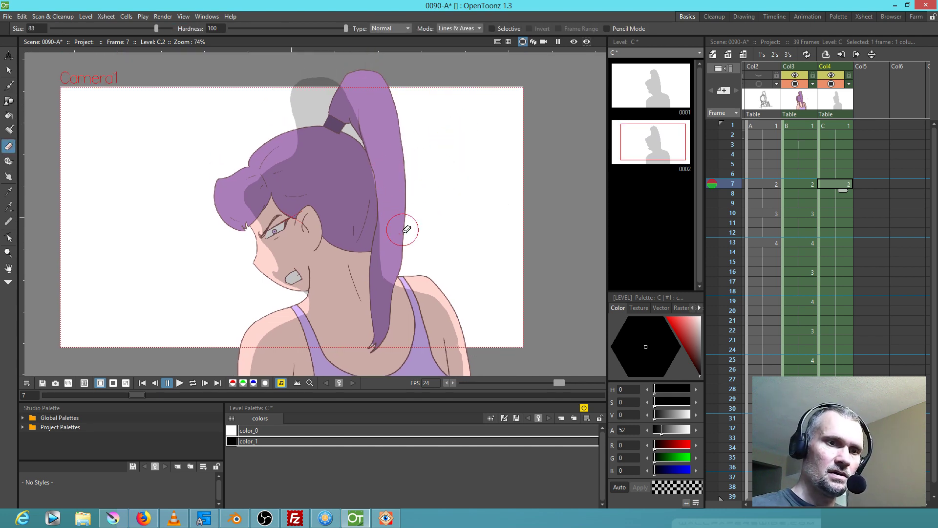
mouse_move(386, 232)
mouse_down()
mouse_move(274, 216)
mouse_move(257, 243)
mouse_move(308, 166)
mouse_move(317, 98)
mouse_move(342, 66)
mouse_up()
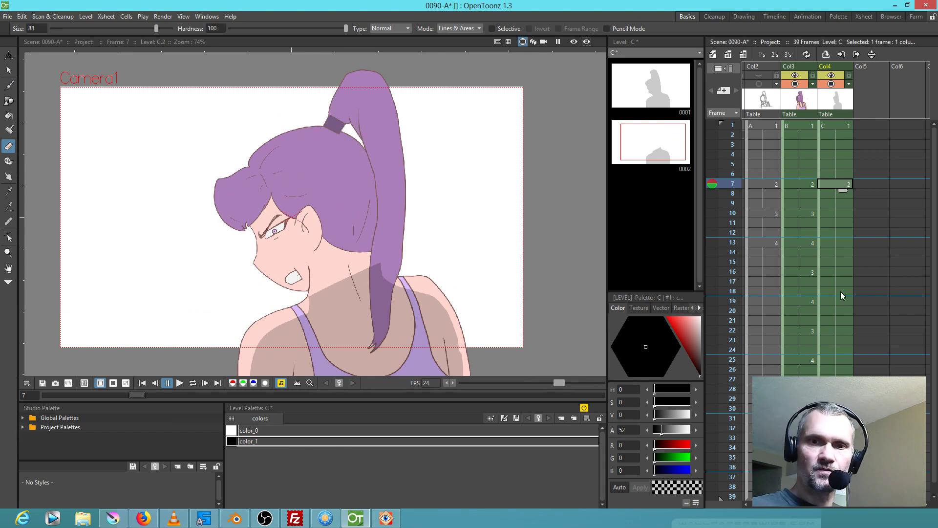
Duplicate the body-only shadow at frame 10 of level C as drawing 3
click(836, 215)
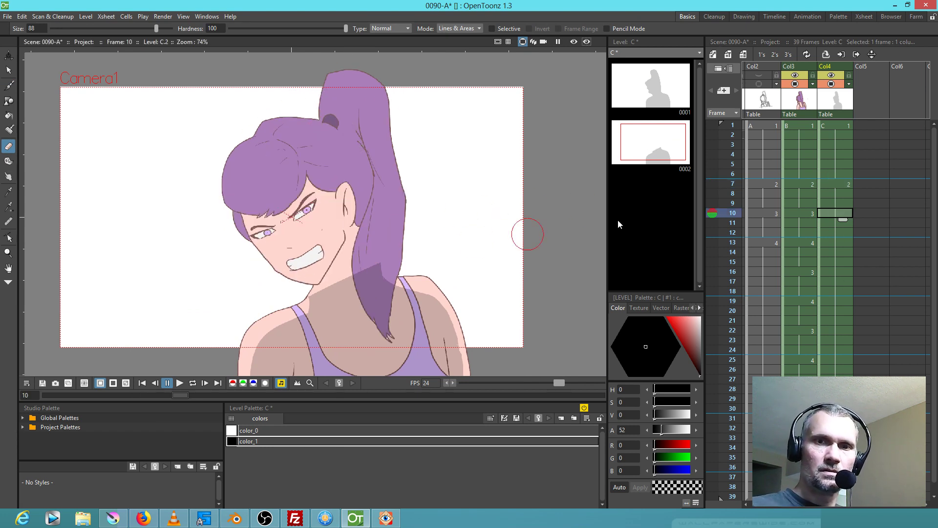
key(d)
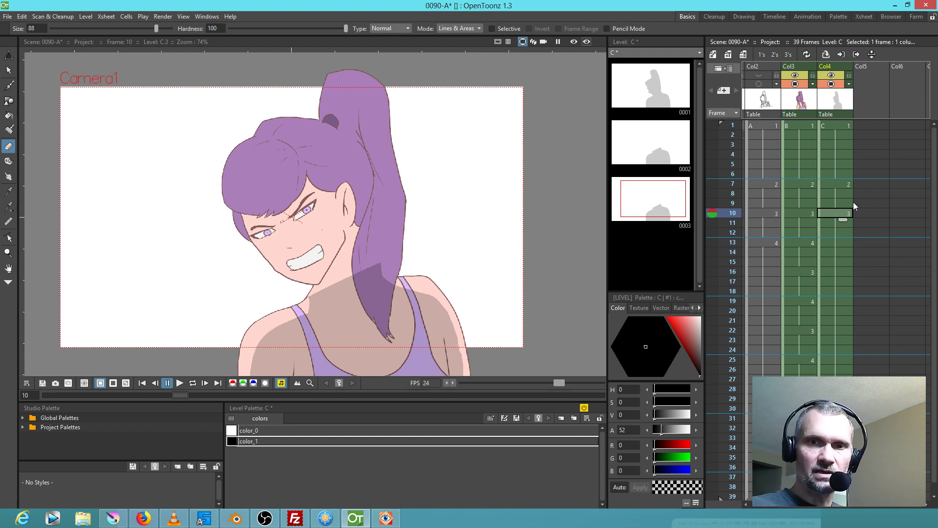
click(844, 187)
click(835, 283)
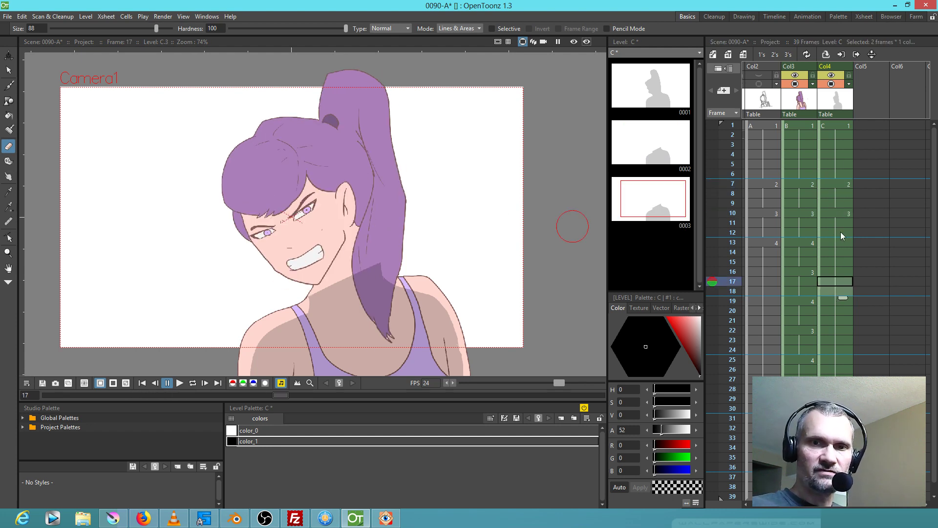
Outline the head and ponytail shadow on drawing 2 of level C at frame 7, close the gap by the hair tie, and fill it
click(837, 186)
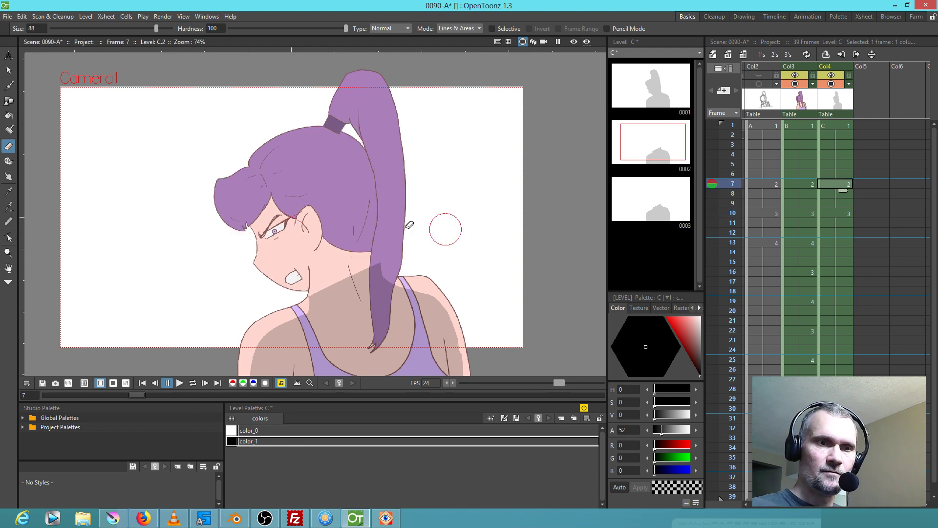
key(b)
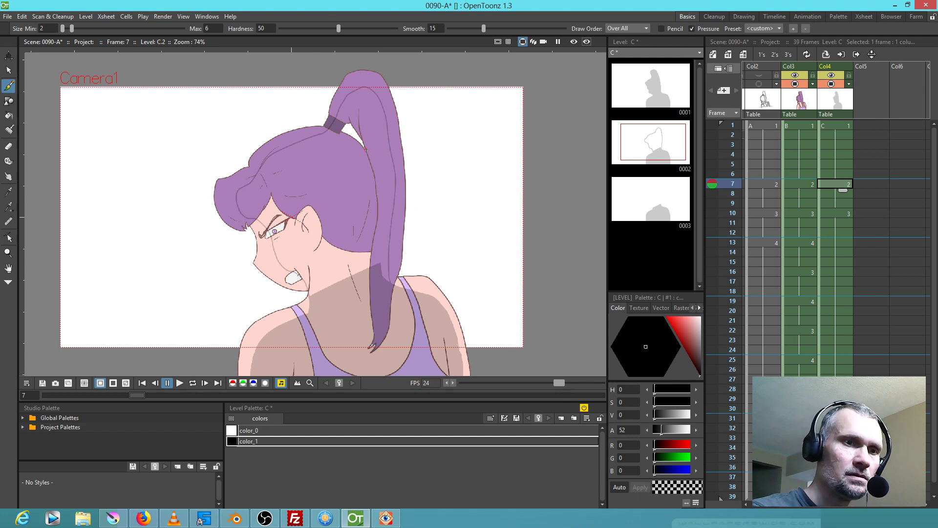
drag(373, 142, 345, 190)
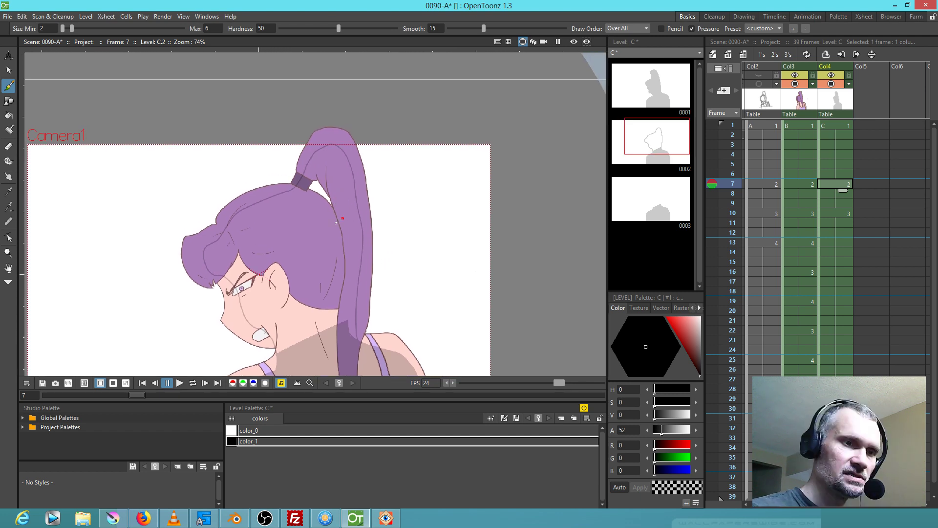
scroll(336, 223, up, 5)
mouse_move(310, 136)
mouse_down()
mouse_move(454, 146)
mouse_move(428, 137)
mouse_up()
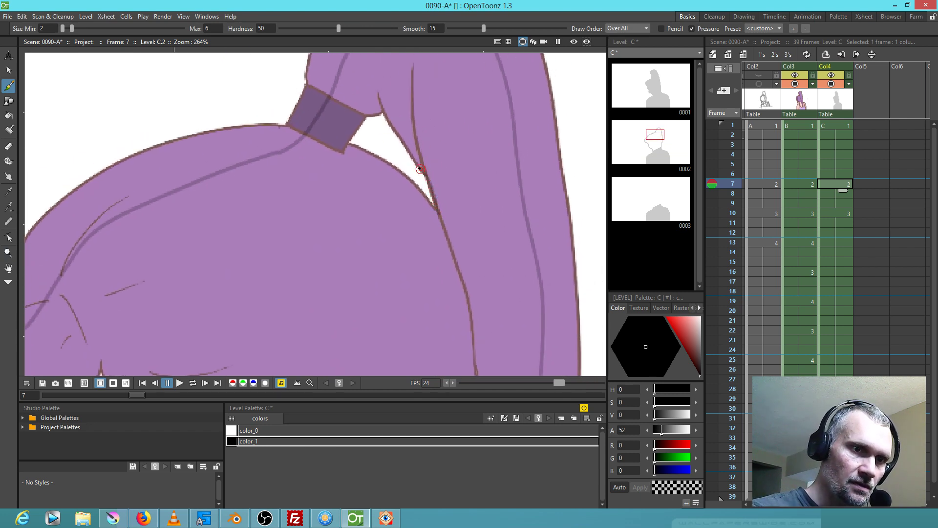
mouse_move(384, 111)
mouse_down()
mouse_move(363, 119)
mouse_move(346, 151)
mouse_move(444, 227)
mouse_move(429, 167)
mouse_up()
key(f)
click(370, 293)
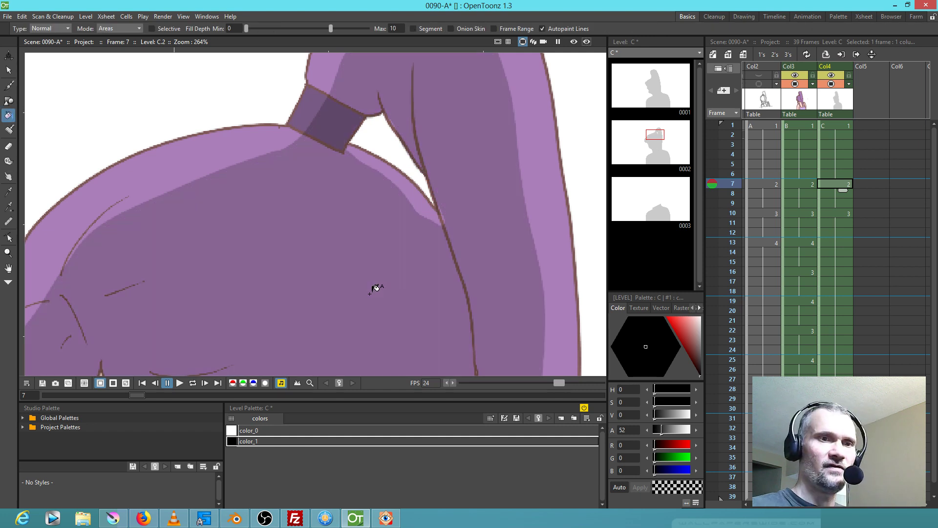
scroll(370, 293, down, 5)
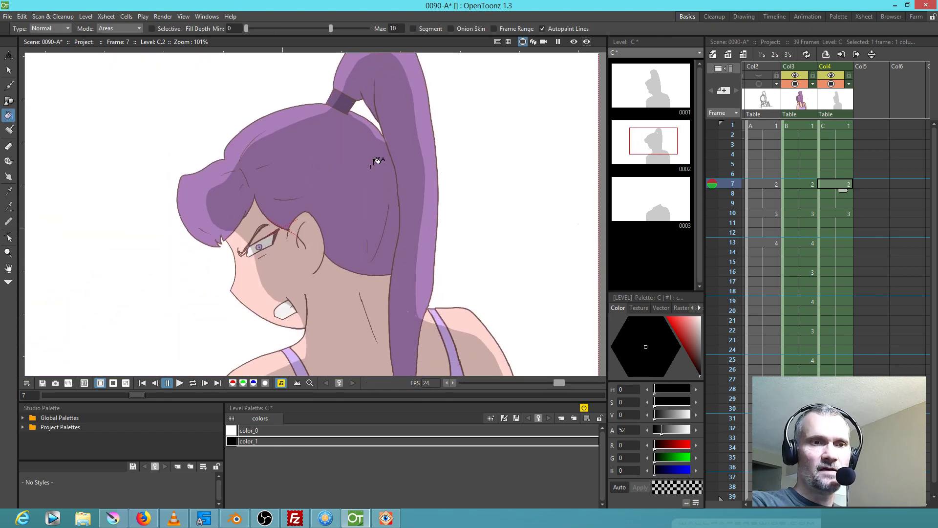
Outline the shadow along the ponytail, hair, face and chin on drawing 3 of level C at frame 10
click(843, 213)
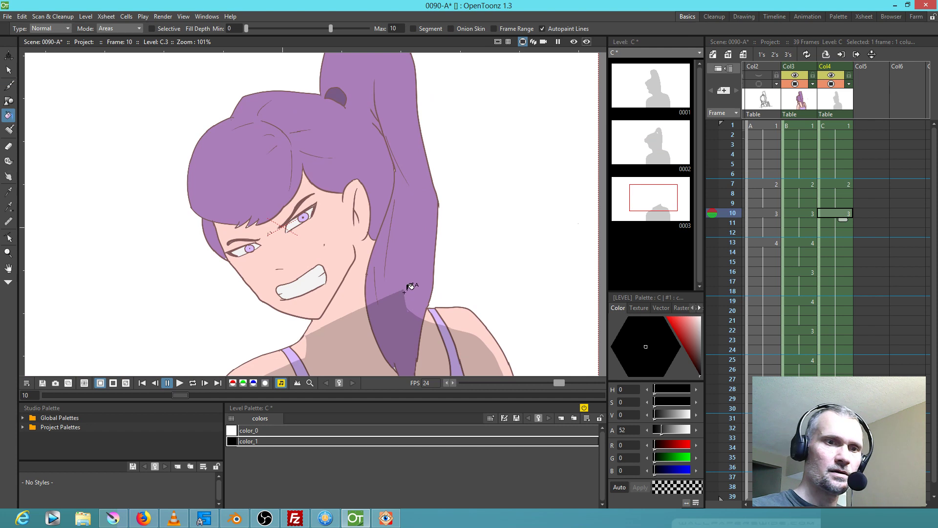
key(b)
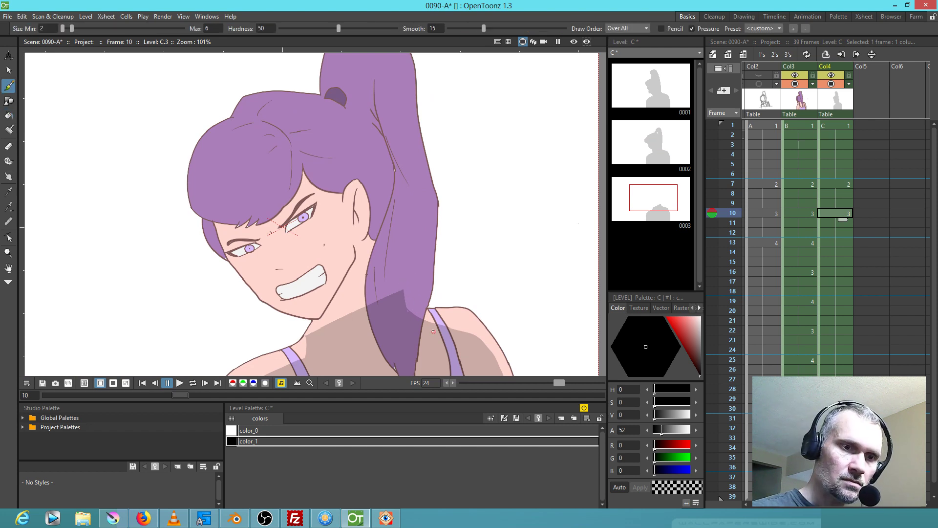
mouse_move(415, 295)
mouse_down()
mouse_move(418, 225)
mouse_move(398, 87)
mouse_up()
drag(391, 245, 389, 256)
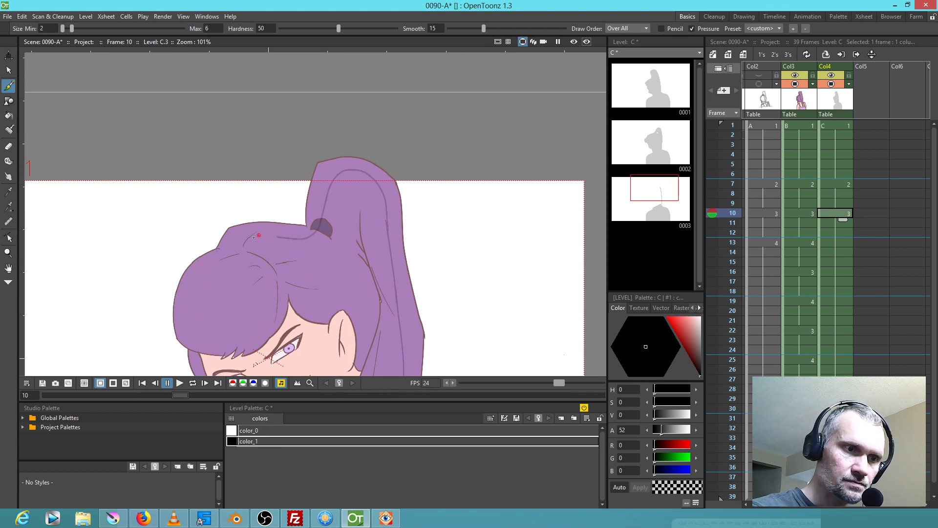
mouse_move(206, 276)
mouse_down()
mouse_move(197, 305)
mouse_move(209, 332)
mouse_up()
drag(272, 285, 355, 152)
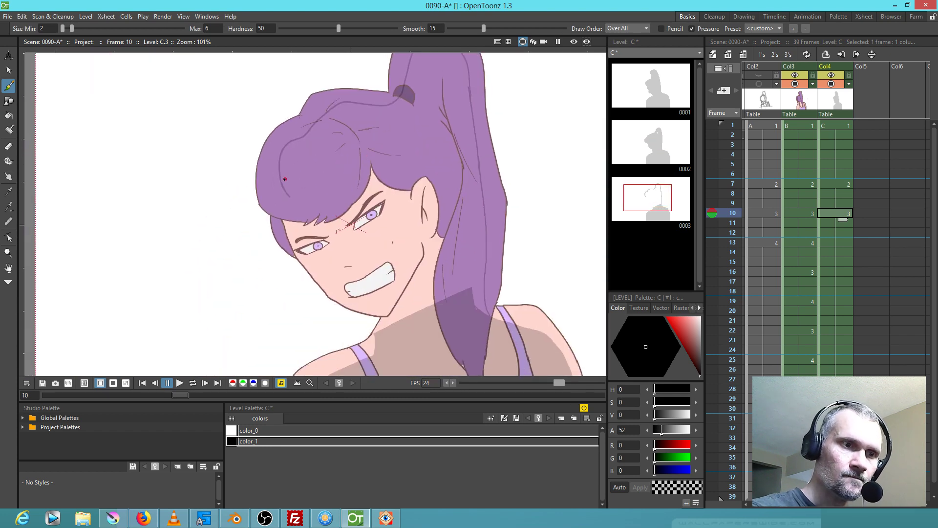
drag(303, 246, 378, 303)
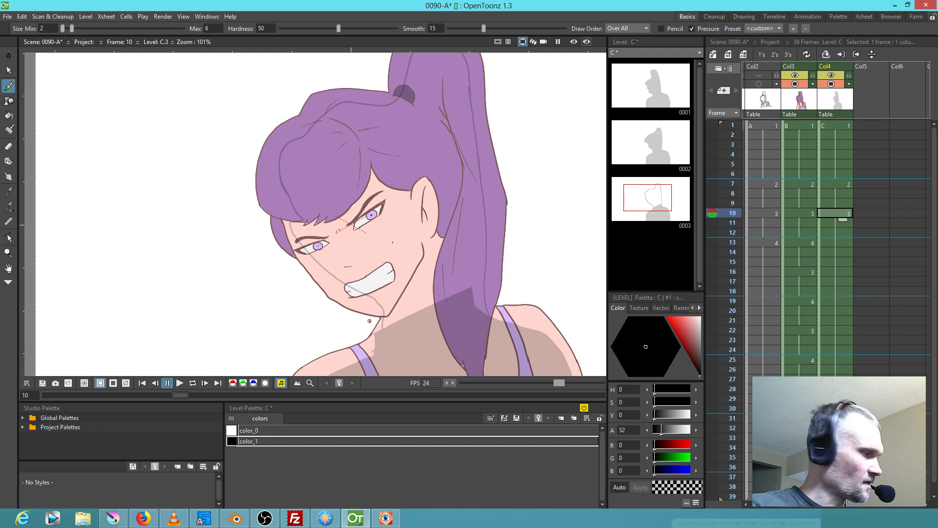
Reduce the eraser to size 18 and trim the neck shadow's edge below the chin in drawing 3
scroll(385, 332, up, 8)
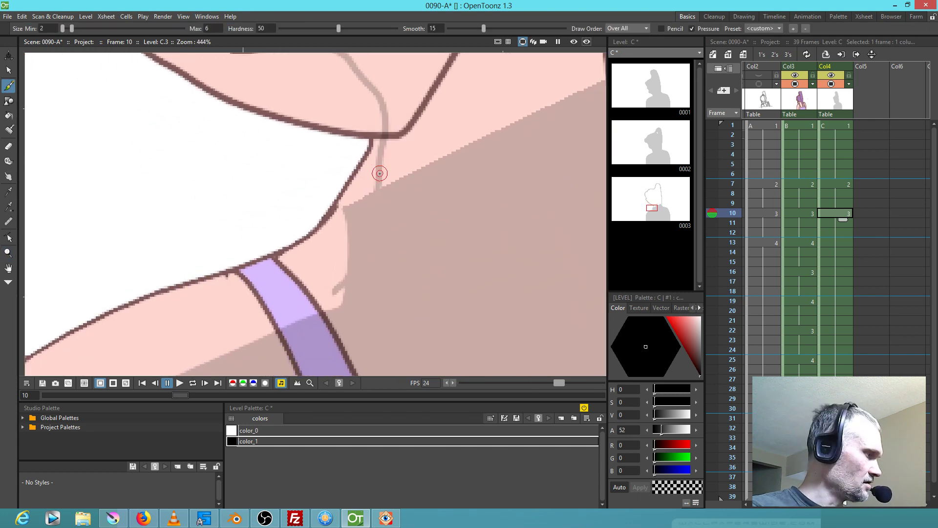
key(e)
mouse_move(245, 181)
mouse_down()
mouse_move(178, 247)
mouse_move(184, 243)
mouse_up()
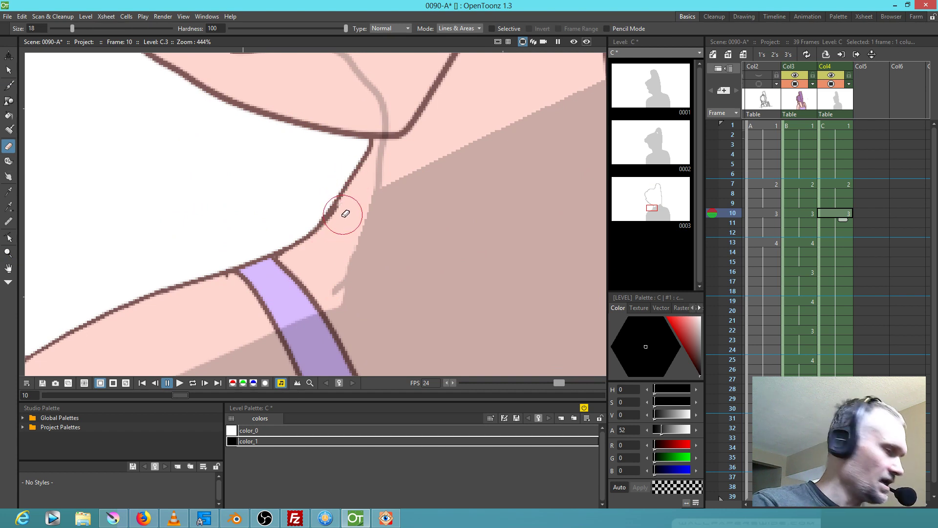
Try erasing the neck shadow's edge in drawing 3 with the eraser hardness at 0
drag(346, 28, 230, 28)
mouse_move(335, 200)
mouse_down()
mouse_move(328, 239)
mouse_move(355, 185)
mouse_move(342, 237)
mouse_up()
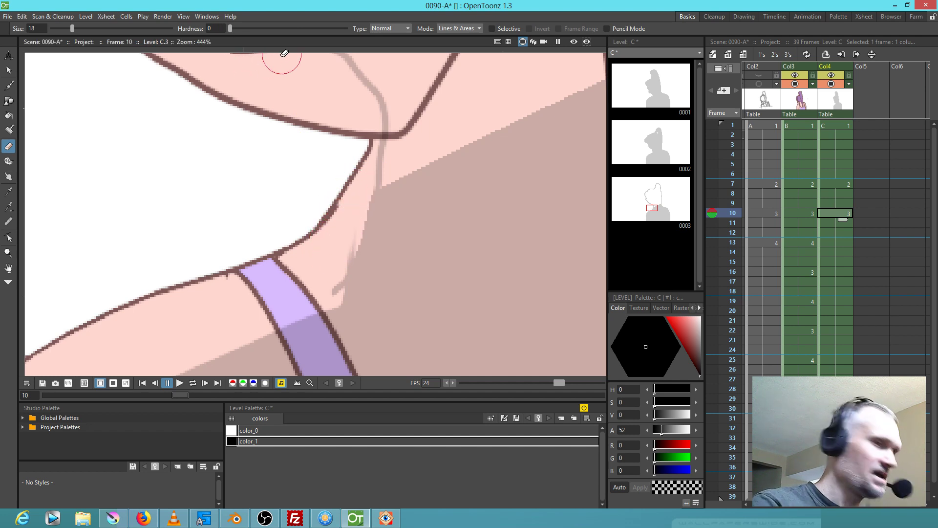
key(ctrl+z)
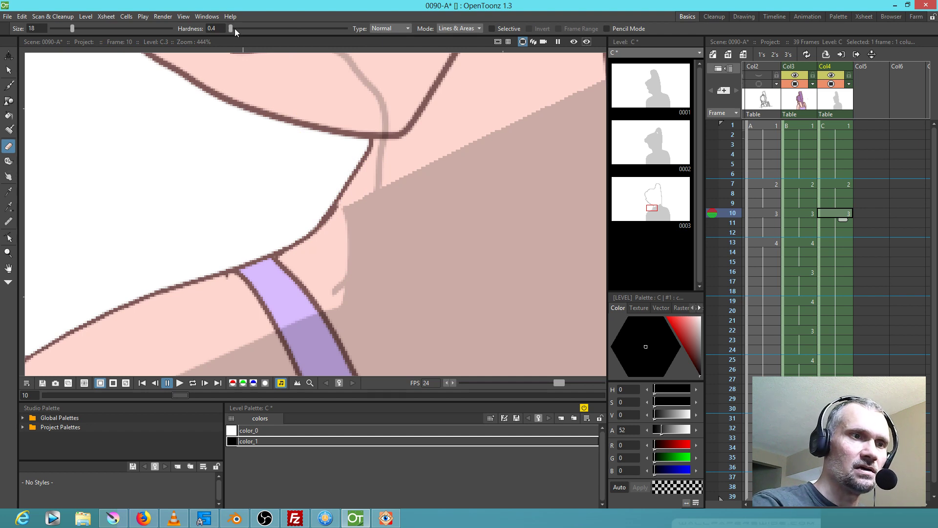
Trim the neck shadow's edge in drawing 3 with the eraser hardness at 100, and fill the outlined head and ponytail shadow
drag(287, 32, 365, 35)
mouse_move(335, 199)
mouse_down()
mouse_move(338, 226)
mouse_move(347, 197)
mouse_move(338, 236)
mouse_move(350, 193)
mouse_move(339, 237)
mouse_move(353, 183)
mouse_move(326, 282)
mouse_move(330, 251)
mouse_up()
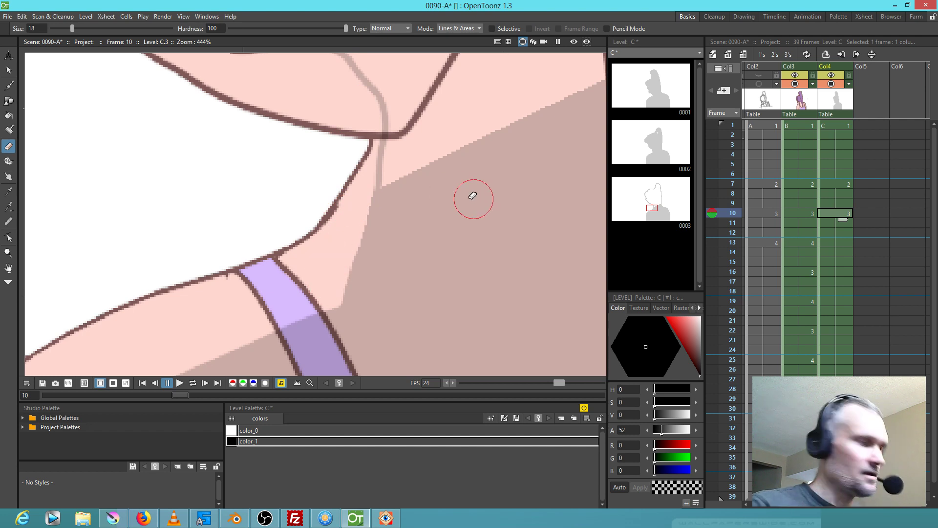
key(f)
click(497, 86)
scroll(477, 115, down, 6)
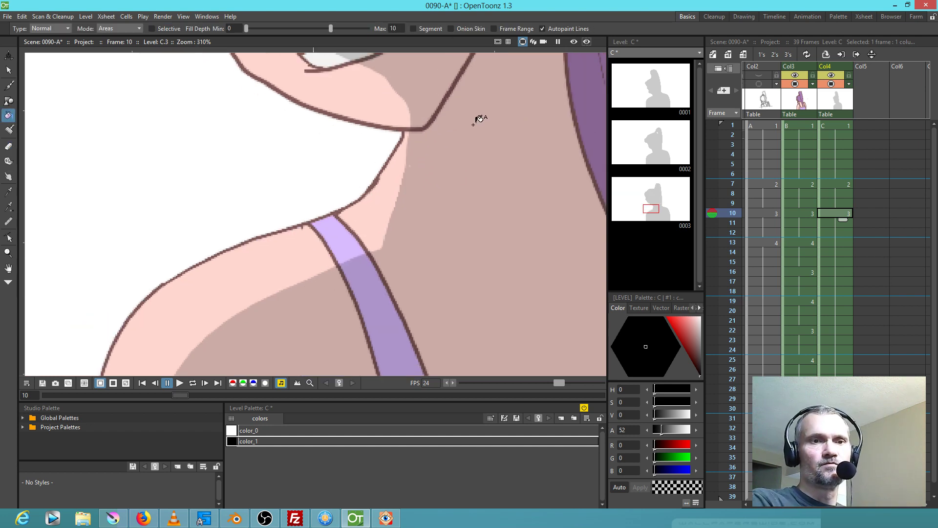
scroll(304, 236, down, 3)
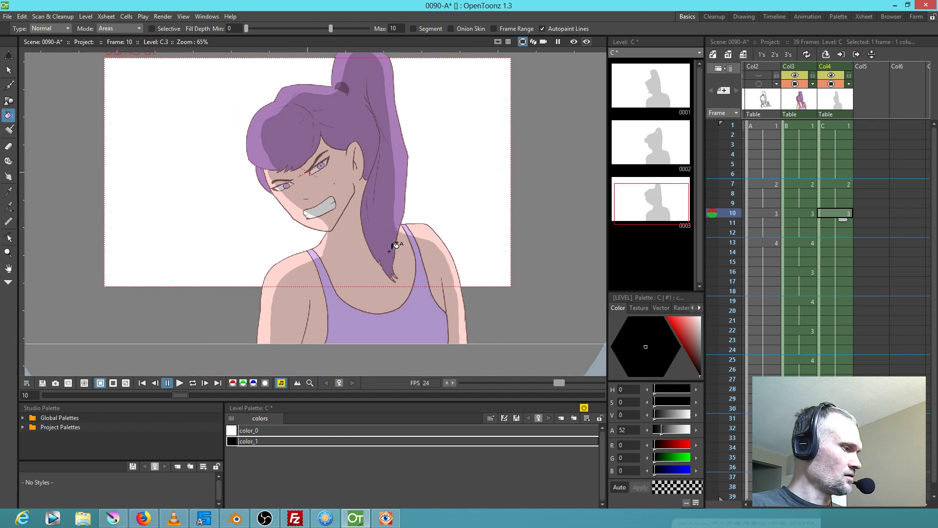
Play the animation in a loop to check the shadows, and save the scene with all its levels
key(l)
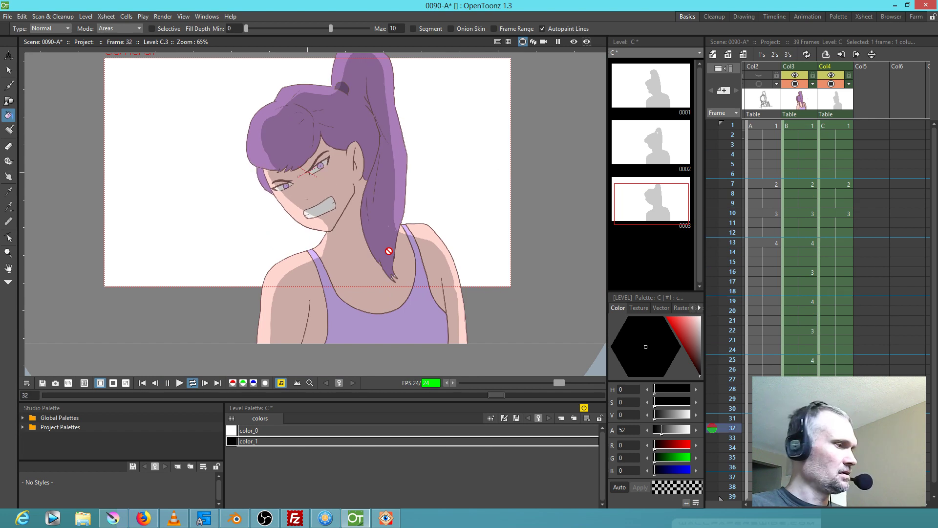
key(l)
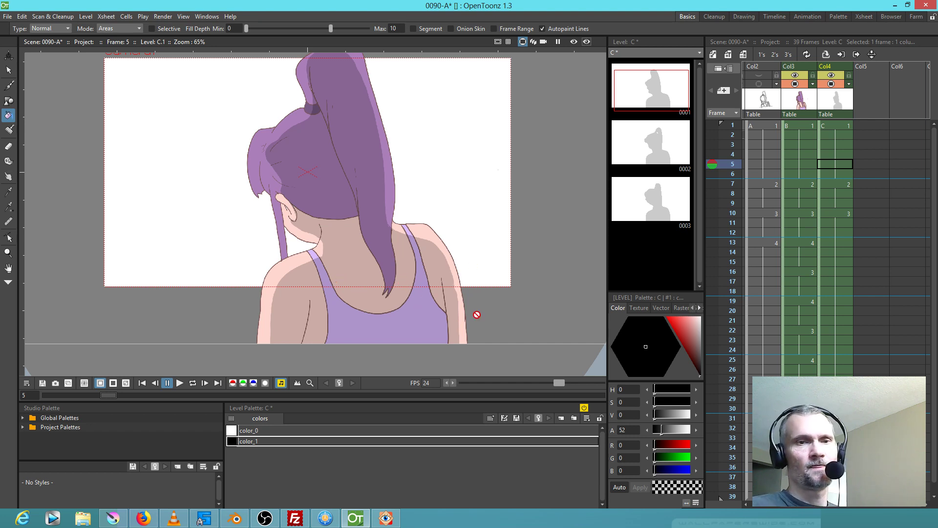
click(7, 17)
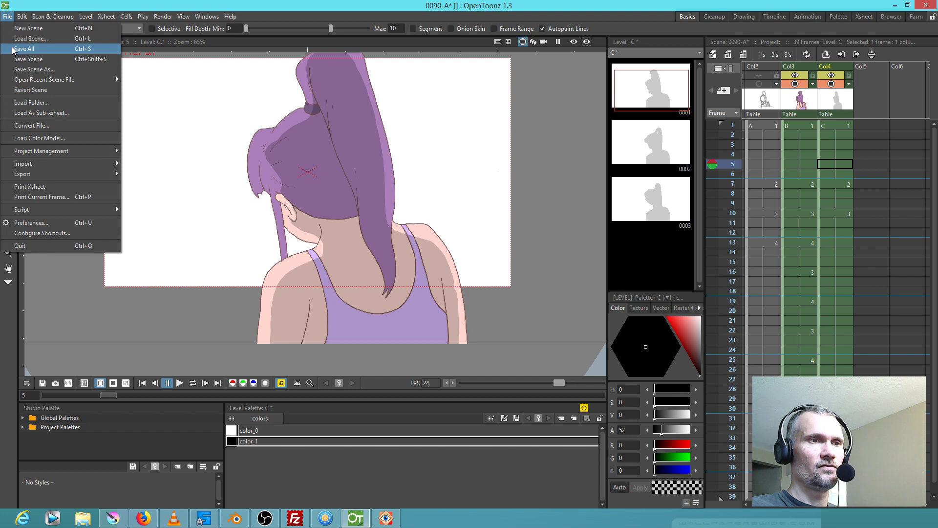
click(15, 48)
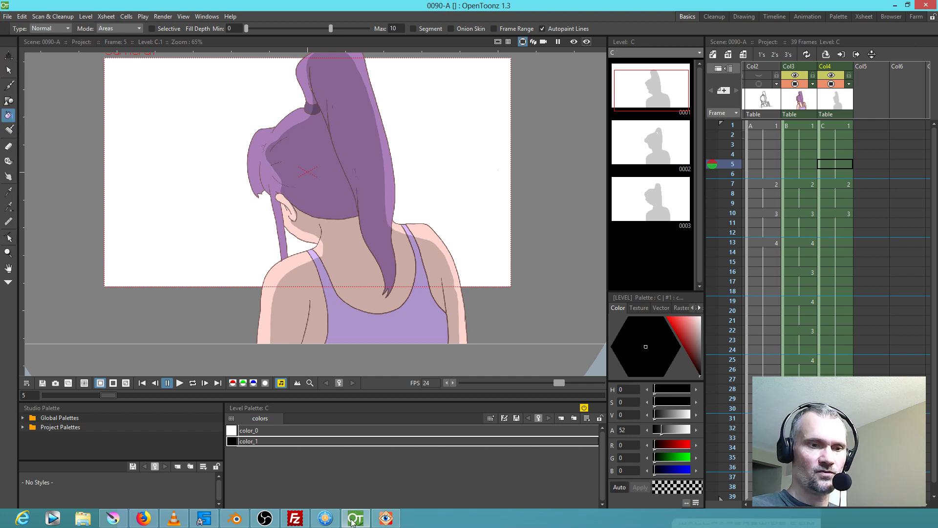
Find C.0137.tif in FastStone Image Viewer's bkgds folder and bring it into OpenToonz at frame 1 of Col5, loaded from its original location
click(385, 518)
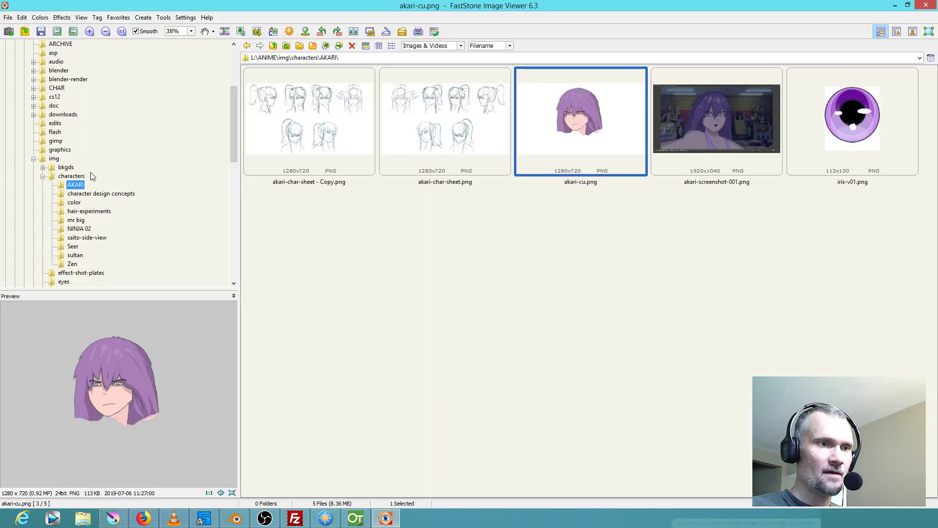
click(66, 167)
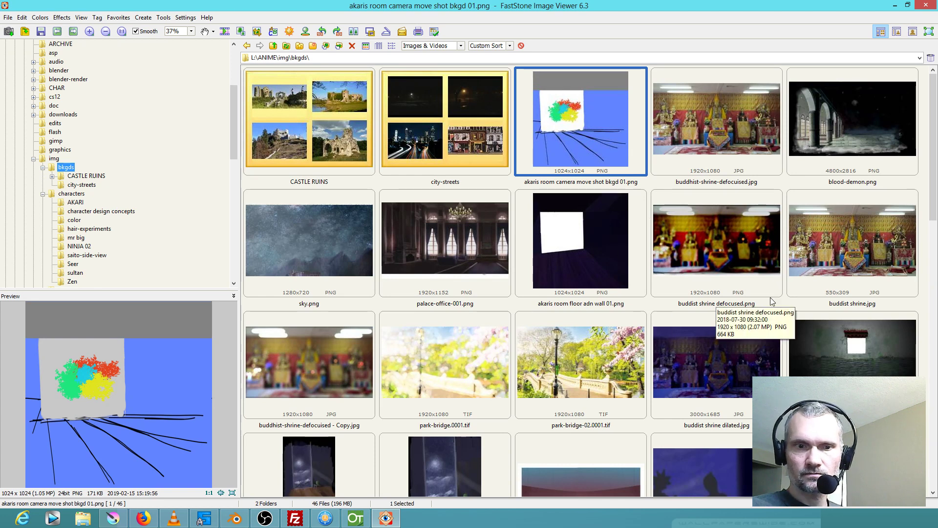
scroll(609, 268, down, 10)
scroll(582, 257, up, 5)
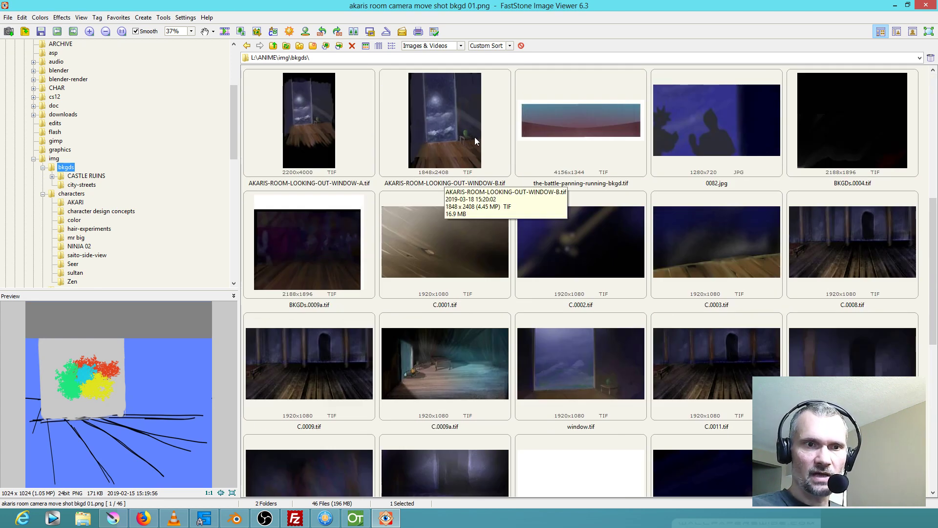
scroll(474, 138, down, 5)
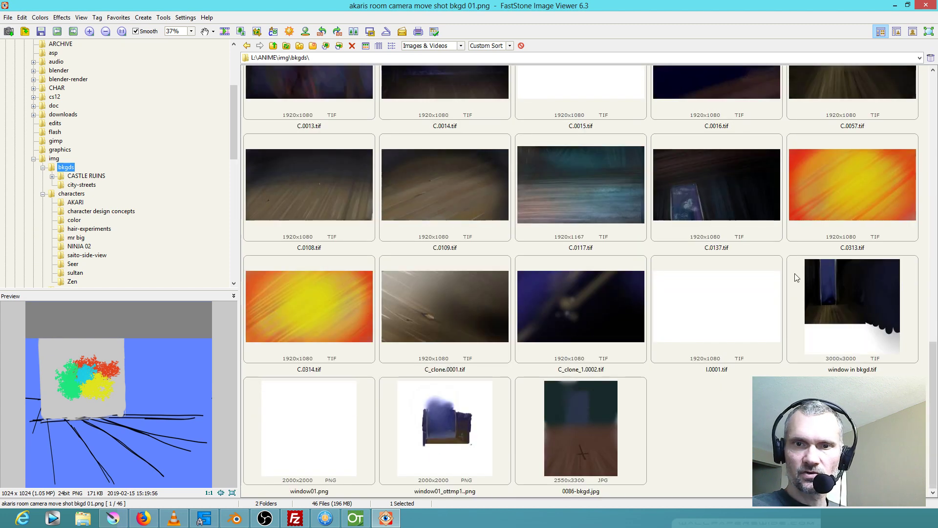
click(839, 288)
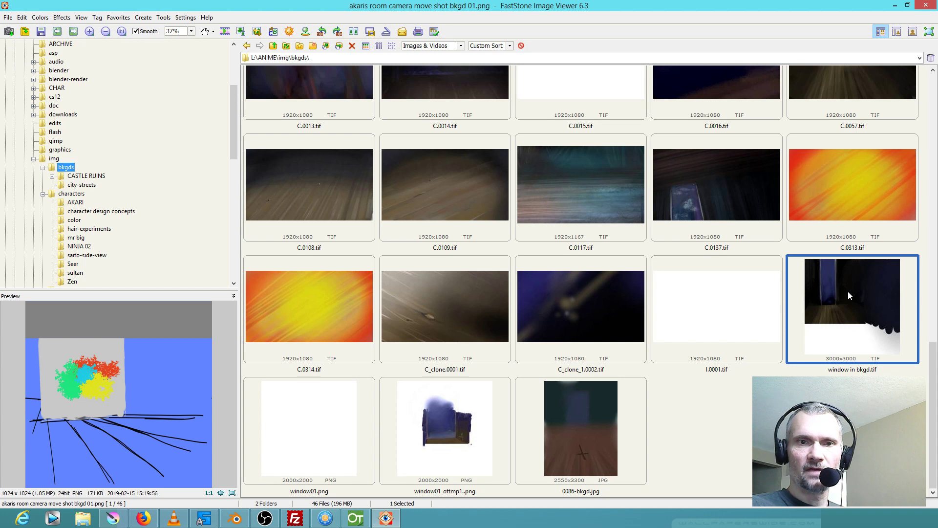
click(702, 202)
drag(701, 189, 860, 125)
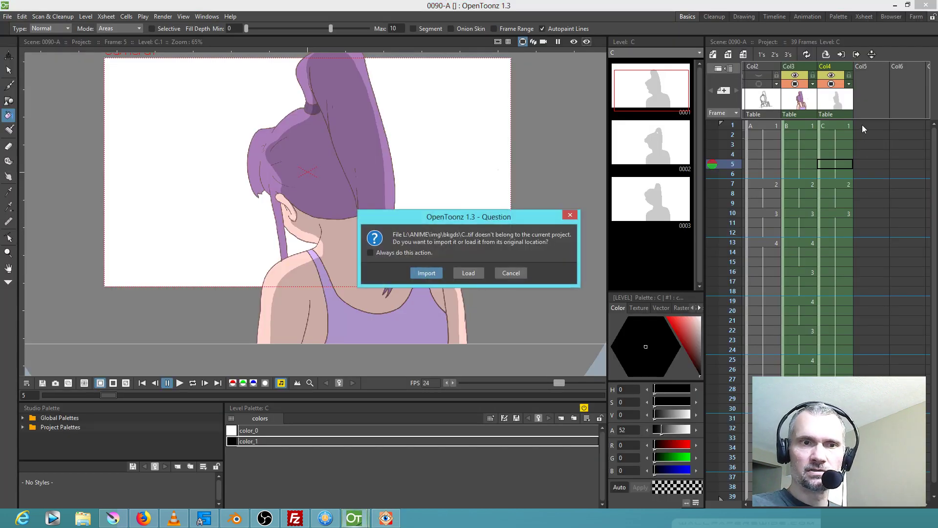
click(473, 275)
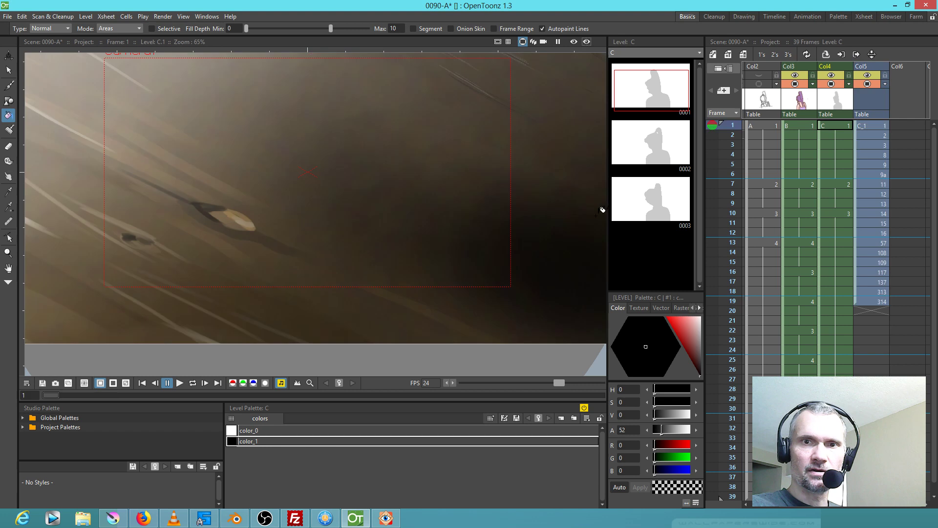
Check the loaded background drawings in Col5 and delete drawings 313 and 314 from frames 18 and 19
click(870, 125)
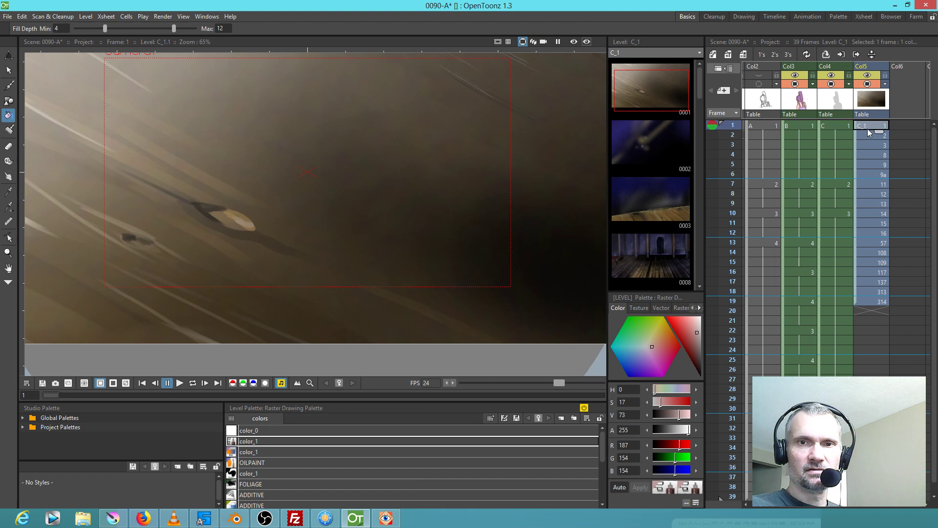
click(876, 300)
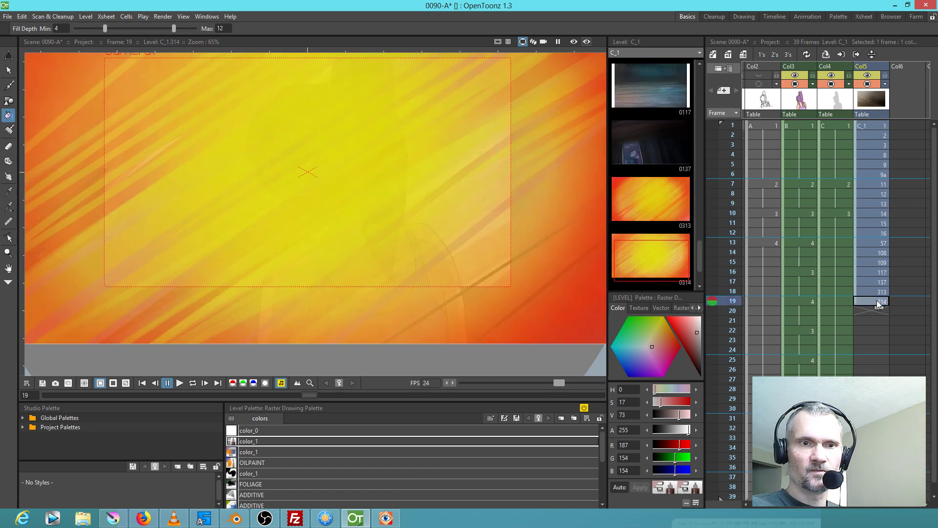
click(876, 294)
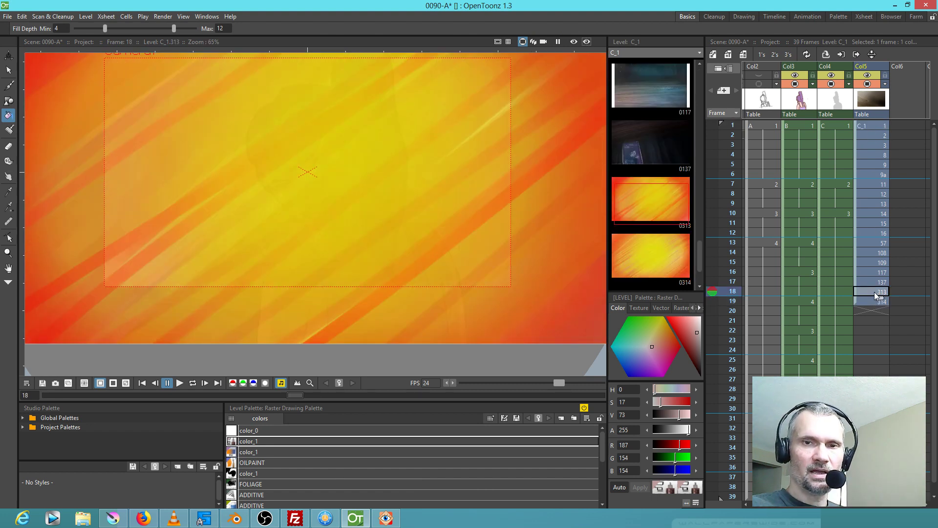
click(871, 281)
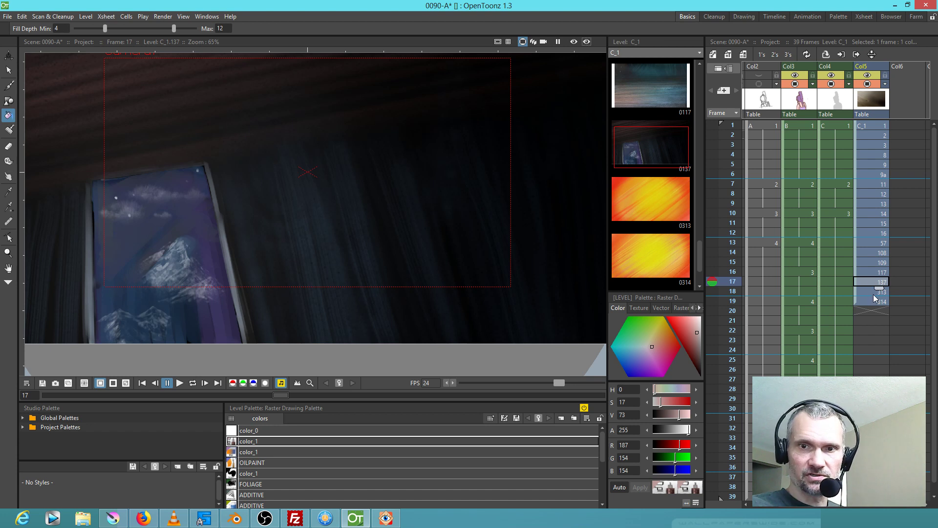
click(870, 292)
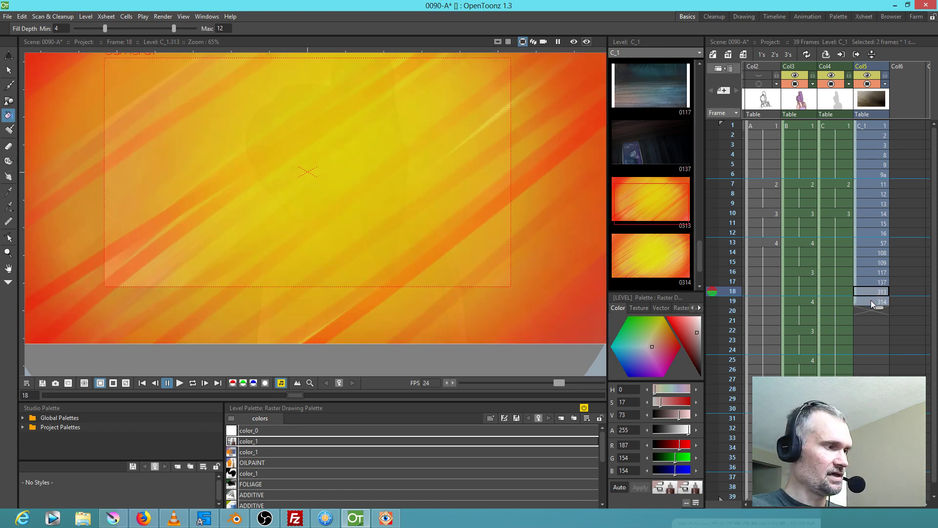
click(873, 272)
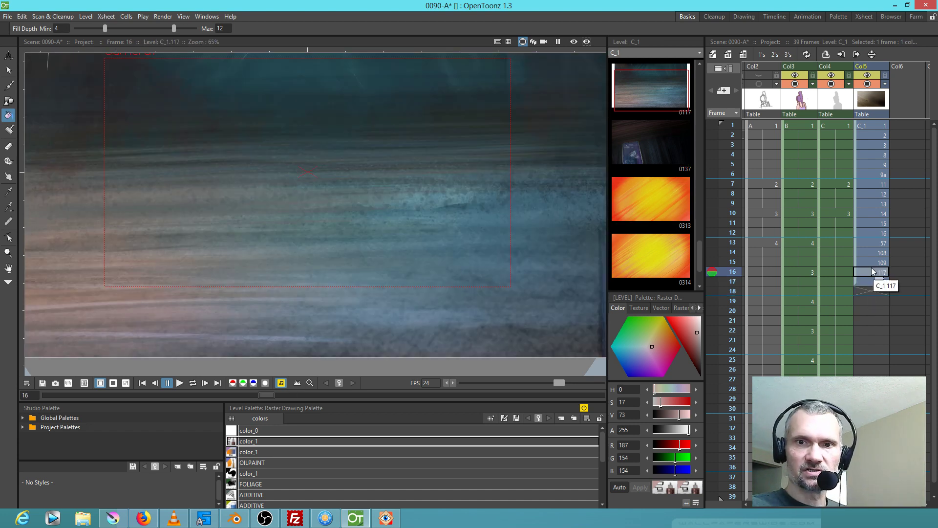
Examine the background drawings loaded in Col5 from frame 1 to frame 16 to judge which ones suit the scene
click(871, 263)
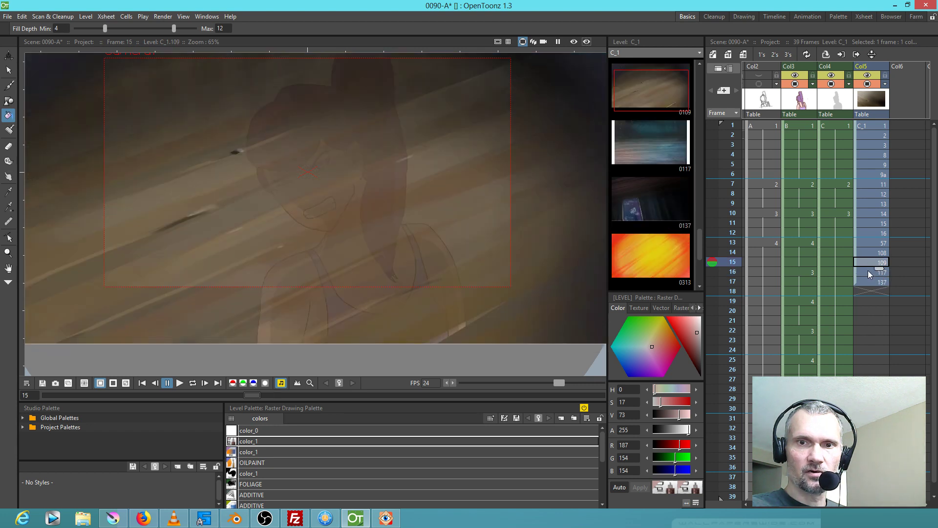
click(864, 203)
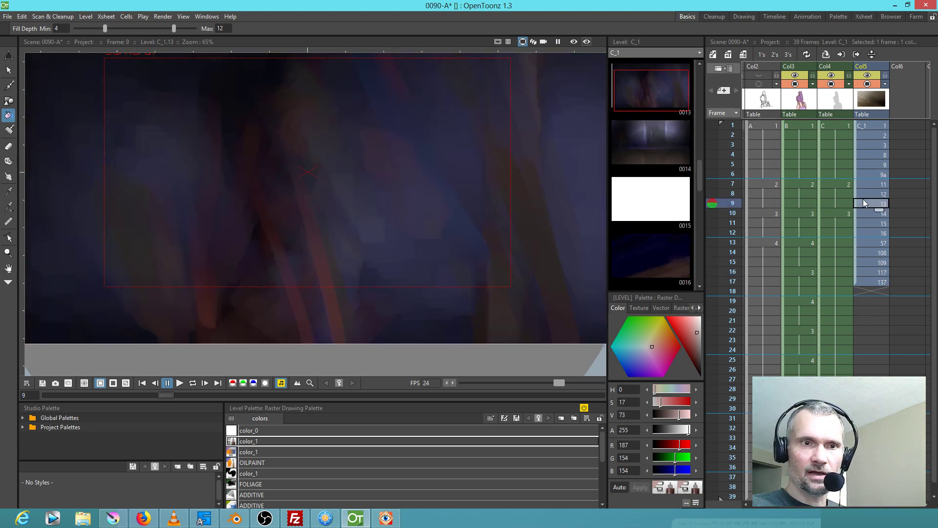
key(Up)
key(Up)
key(Up)
key(Up)
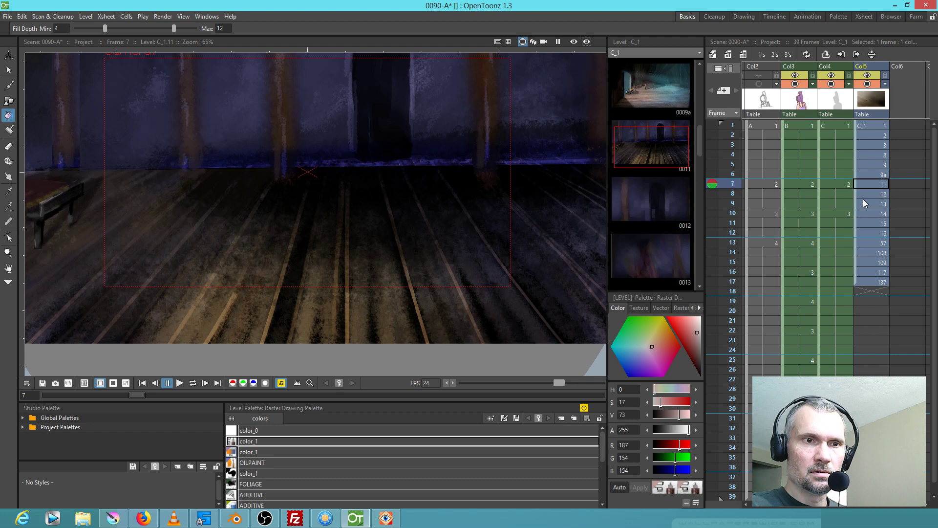
key(Up)
key(Up)
key(Up)
key(Up)
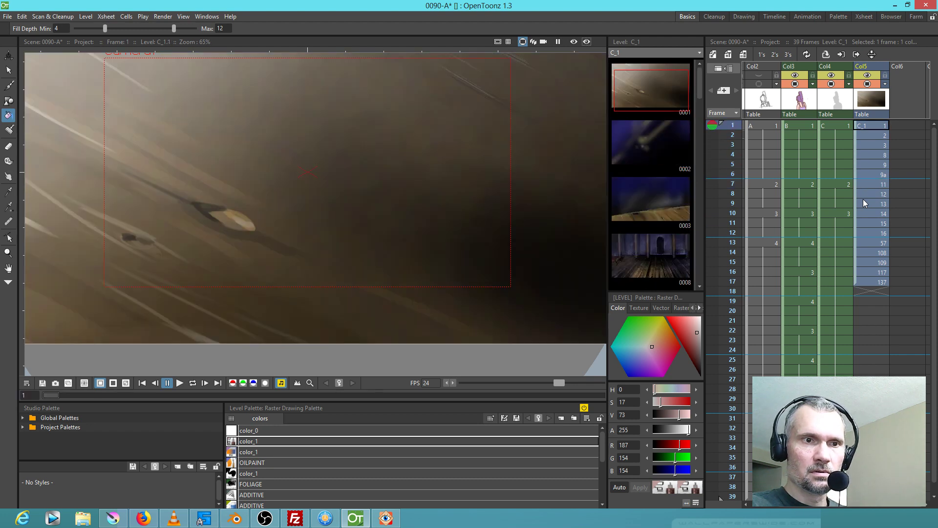
key(Down)
key(Down)
key(Down)
key(Up)
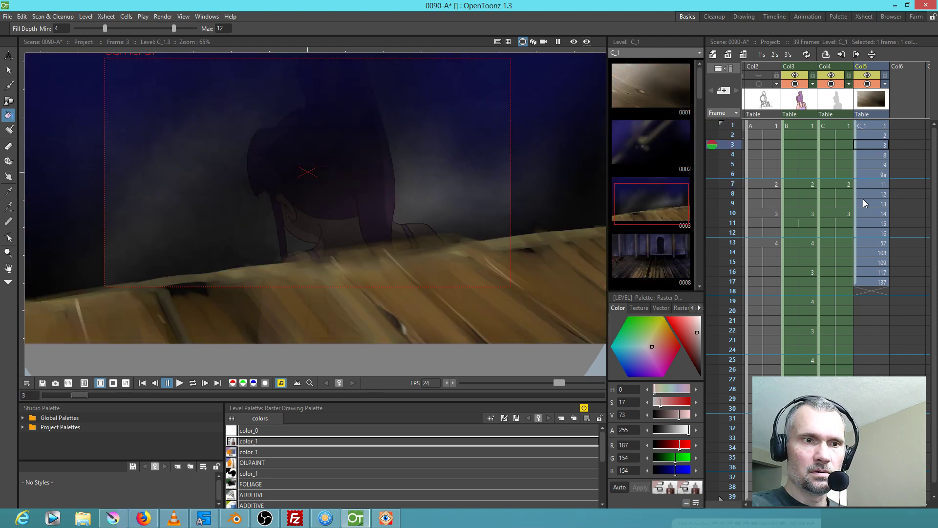
key(Down)
key(Down)
key(Down)
key(Down)
key(Down)
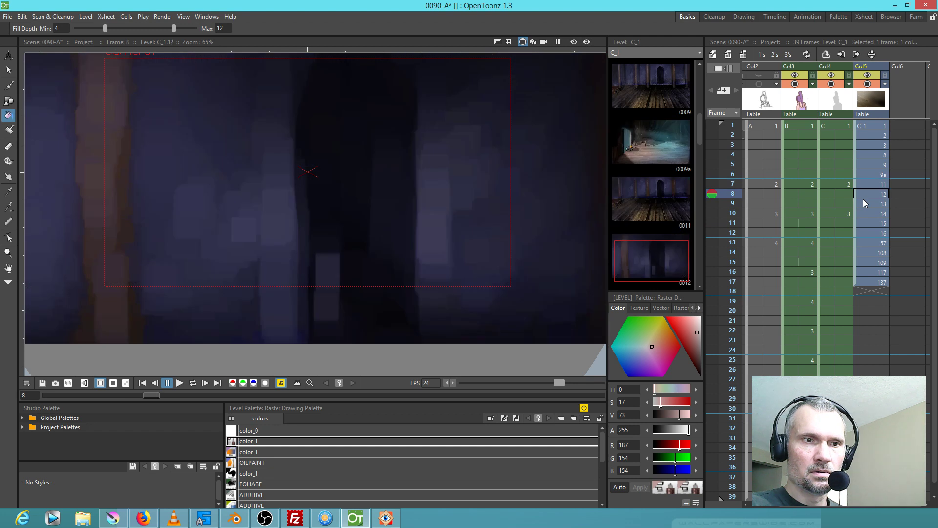
key(Down)
key(Down)
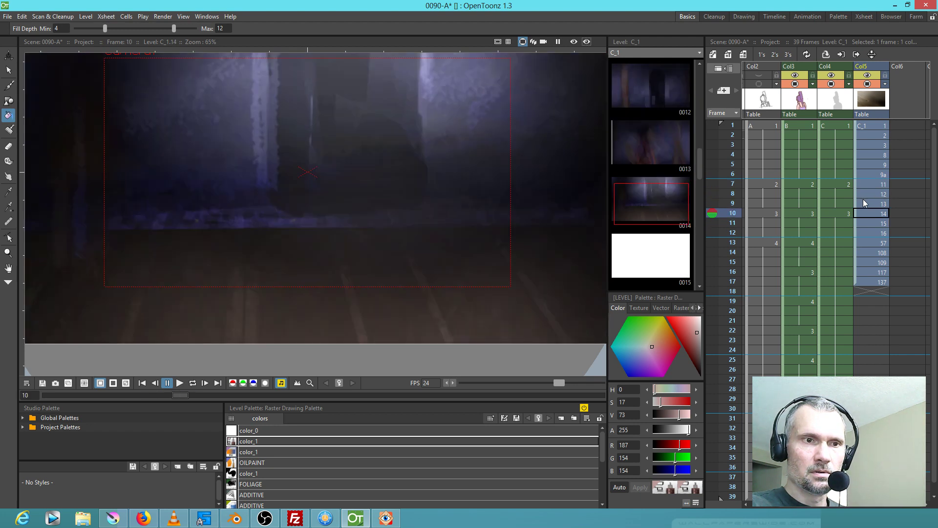
key(Down)
key(Down)
key(Down)
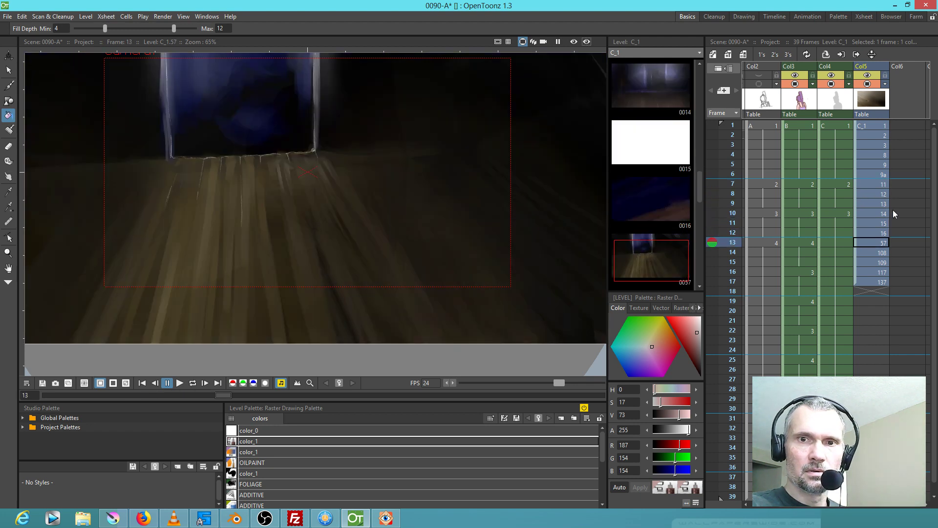
key(Down)
key(Up)
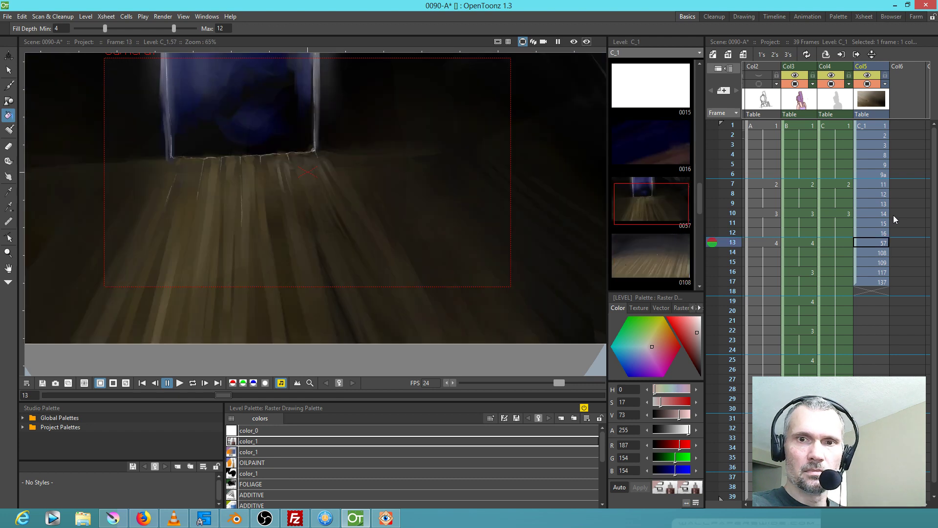
scroll(486, 234, down, 2)
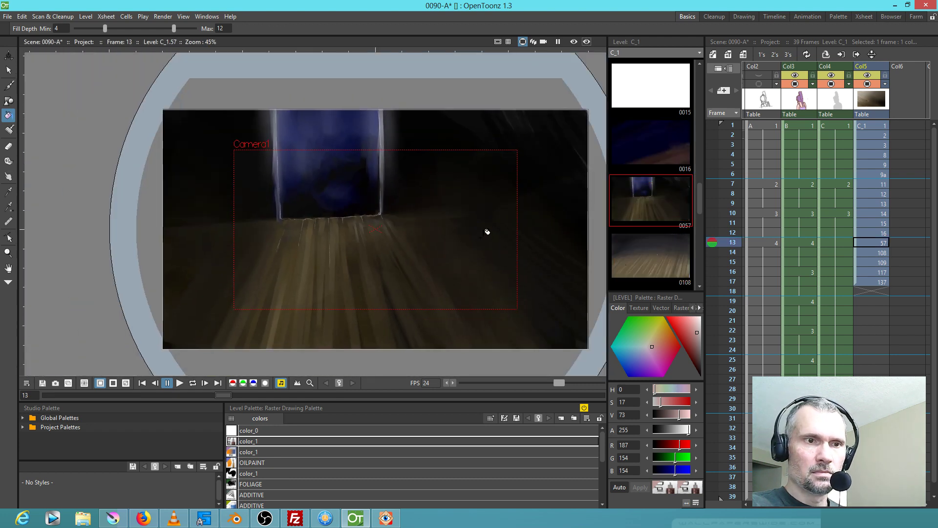
Delete the background drawings from frames 14 to 16 and frames 1 to 12 of Col5, keeping only drawings 57 and 137
click(876, 252)
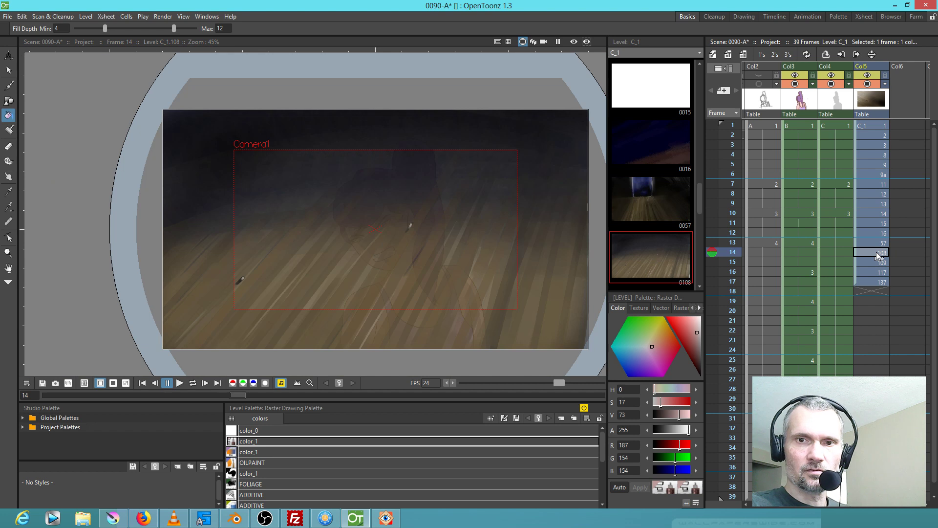
shift+click(872, 271)
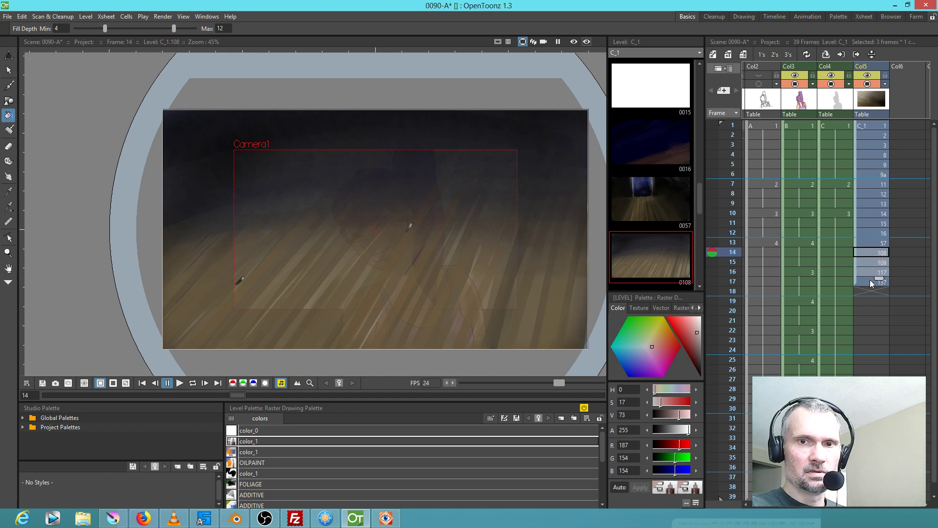
click(870, 280)
click(872, 270)
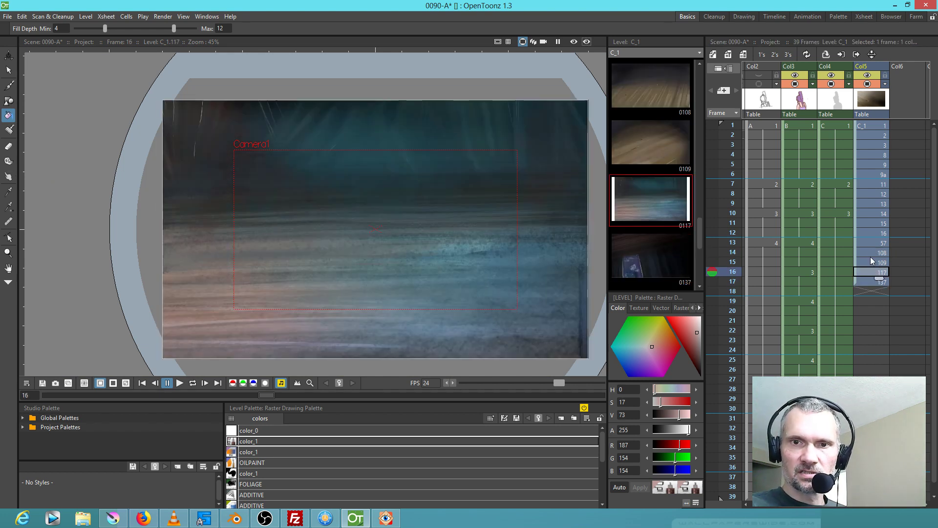
key(Delete)
click(873, 233)
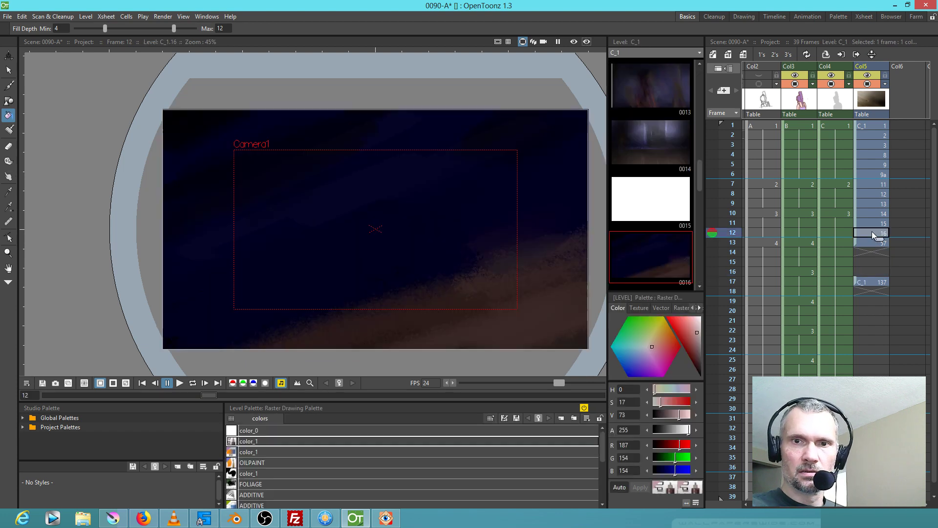
shift+click(872, 123)
key(Delete)
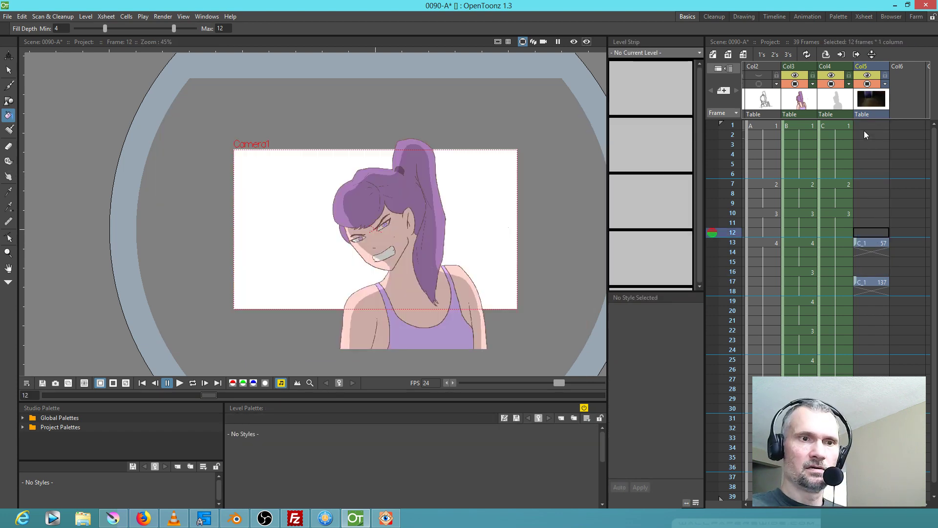
Save the scene with all its levels, and move drawing 137 to frame 1 of Col6 and drawing 57 to frame 1 of Col5
click(7, 16)
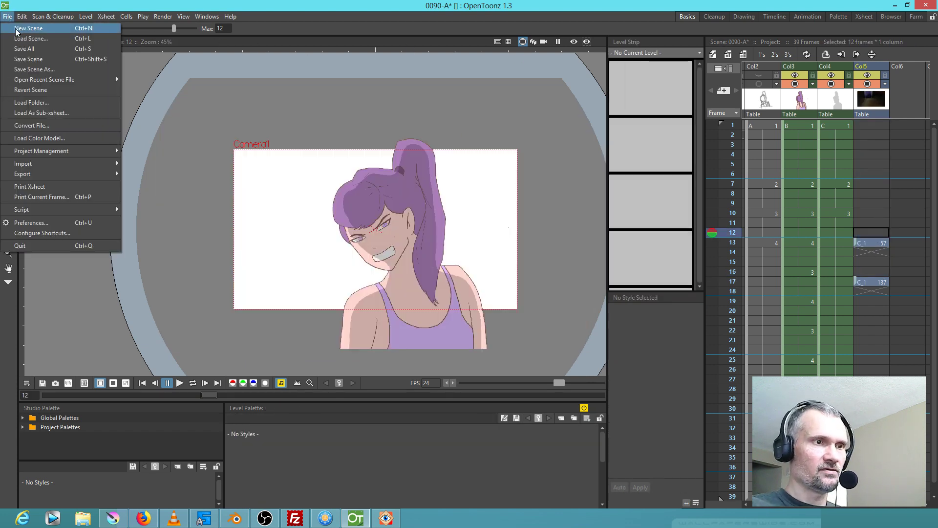
click(20, 49)
drag(855, 282, 907, 127)
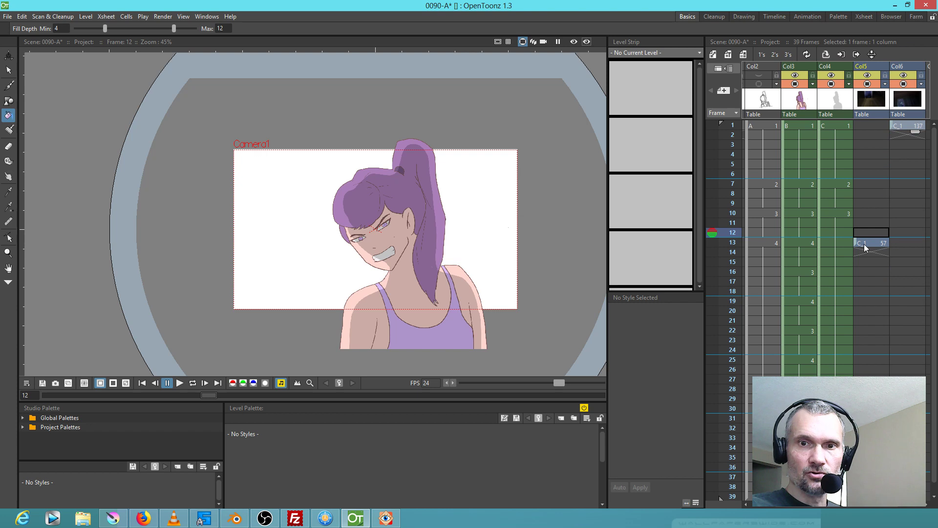
drag(855, 242, 867, 88)
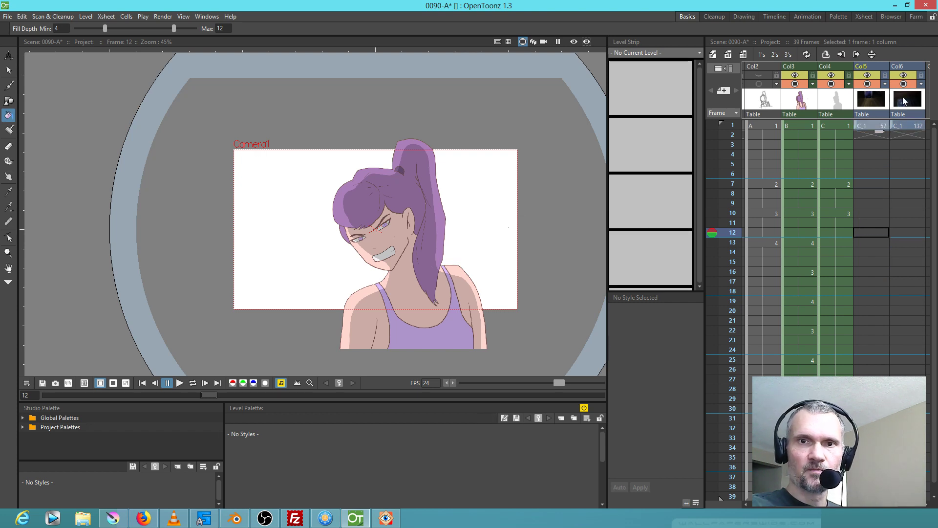
Move the two background columns ahead of the character columns, with drawing 137 in Col1 and drawing 57 in Col2, using the widened Xsheet room
click(866, 68)
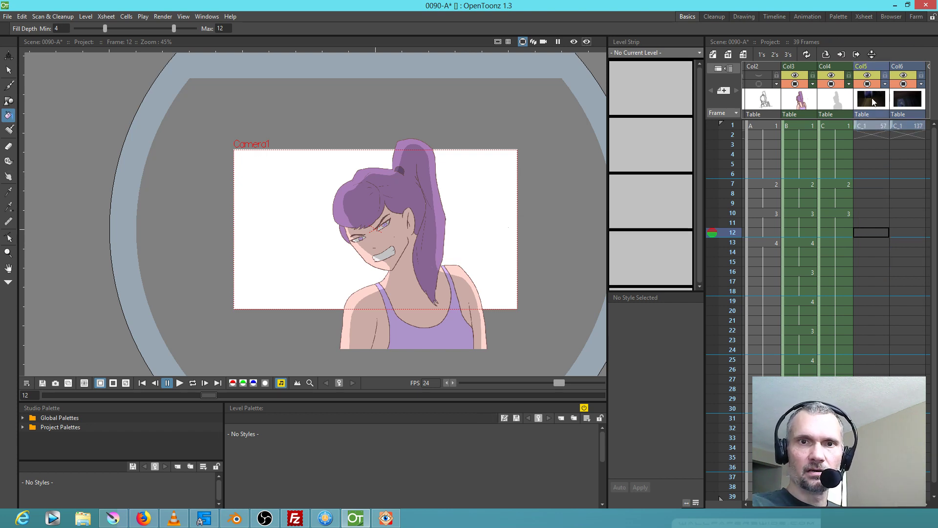
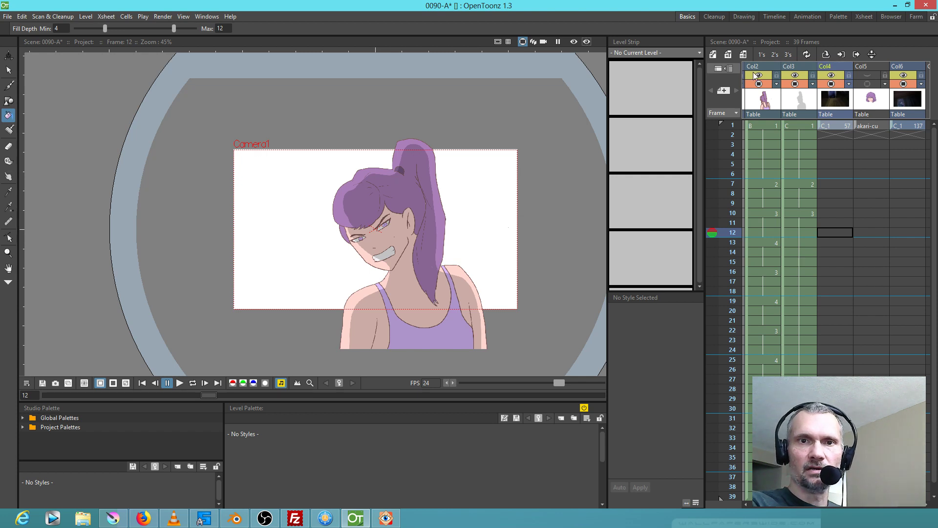
drag(837, 92, 736, 65)
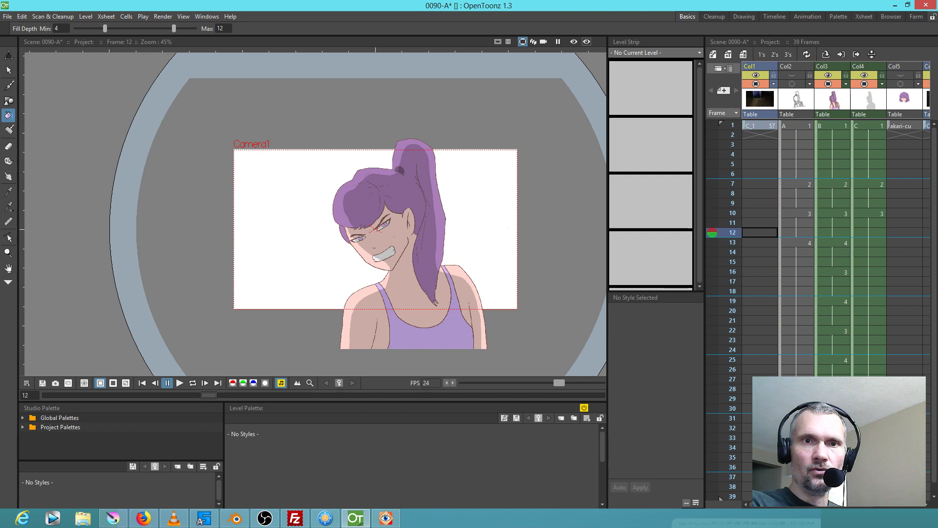
click(863, 17)
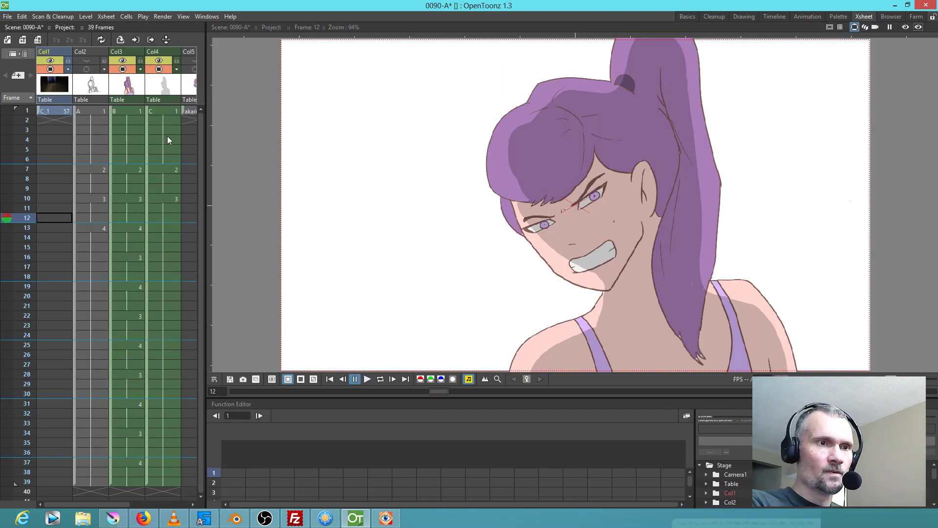
drag(207, 161, 455, 169)
click(237, 53)
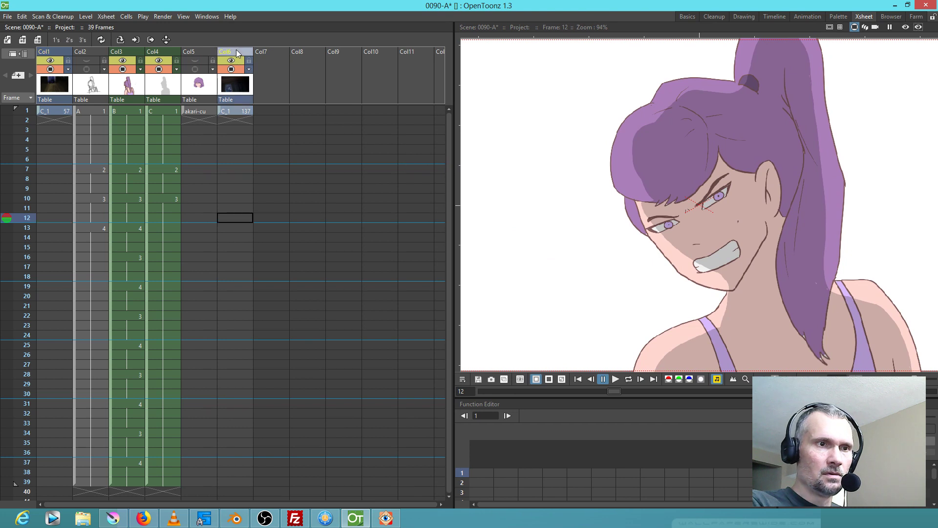
drag(237, 53, 55, 53)
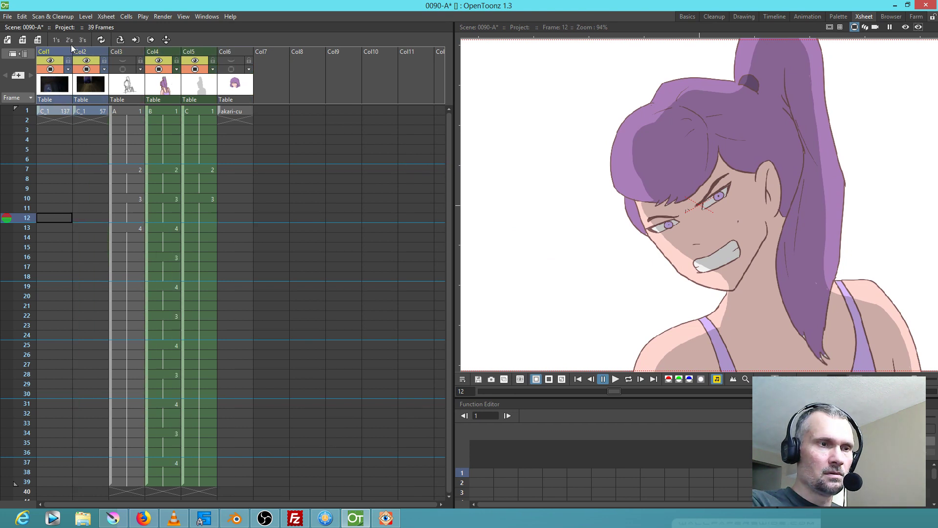
Compare the two backgrounds behind the character at frame 1, and turn off both the viewer and render visibility of Col2
click(90, 94)
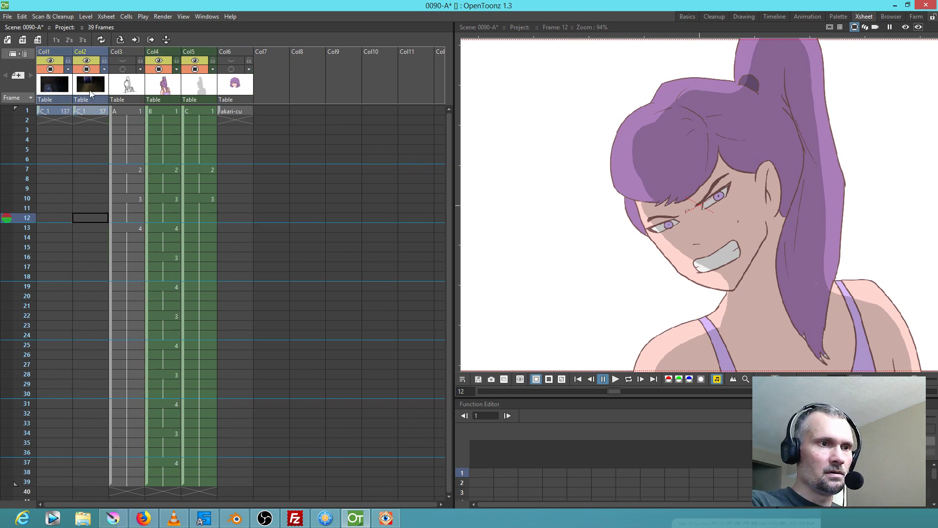
click(88, 114)
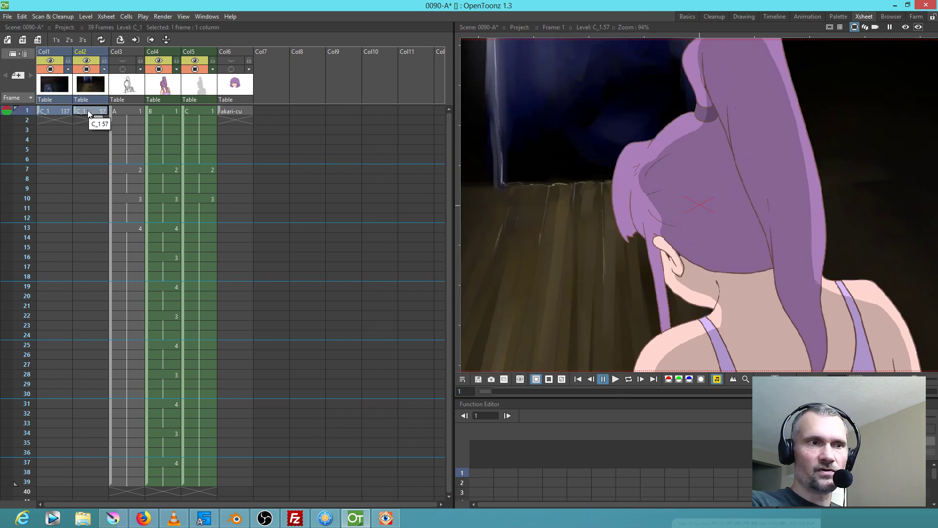
click(51, 70)
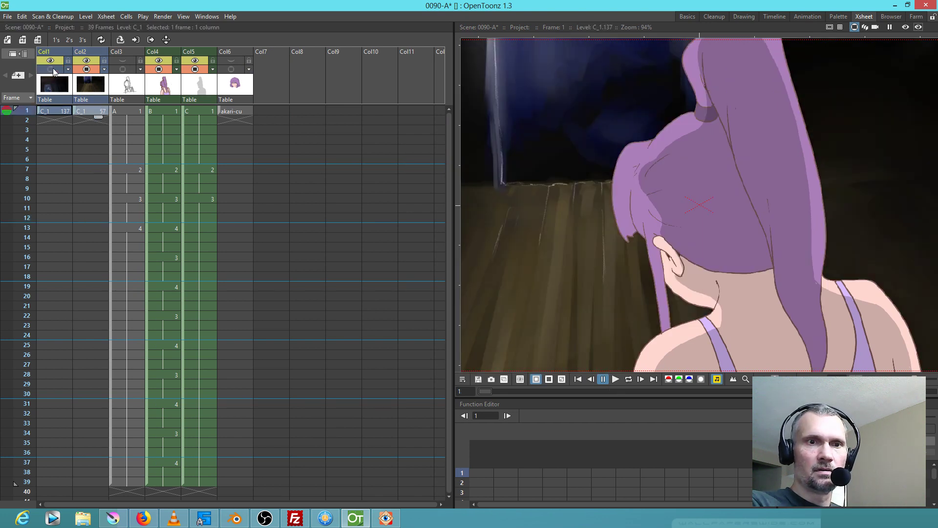
click(52, 69)
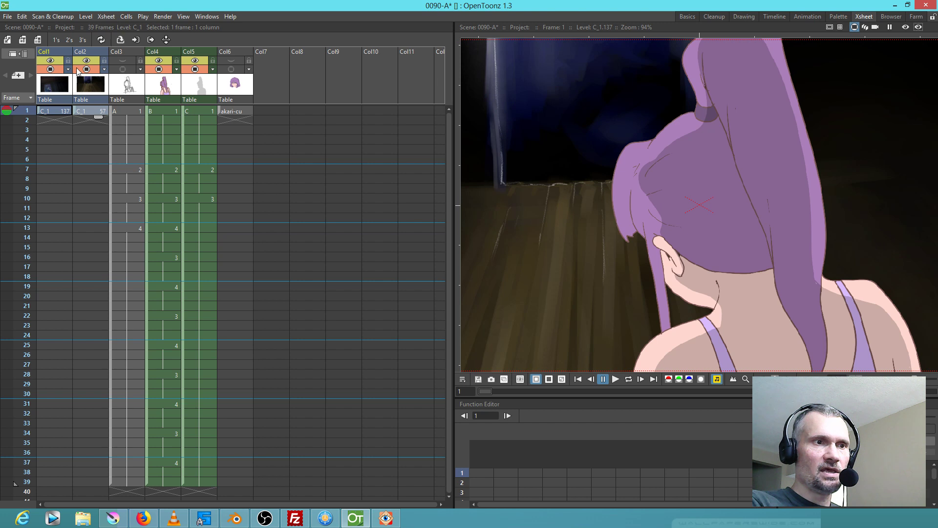
click(88, 69)
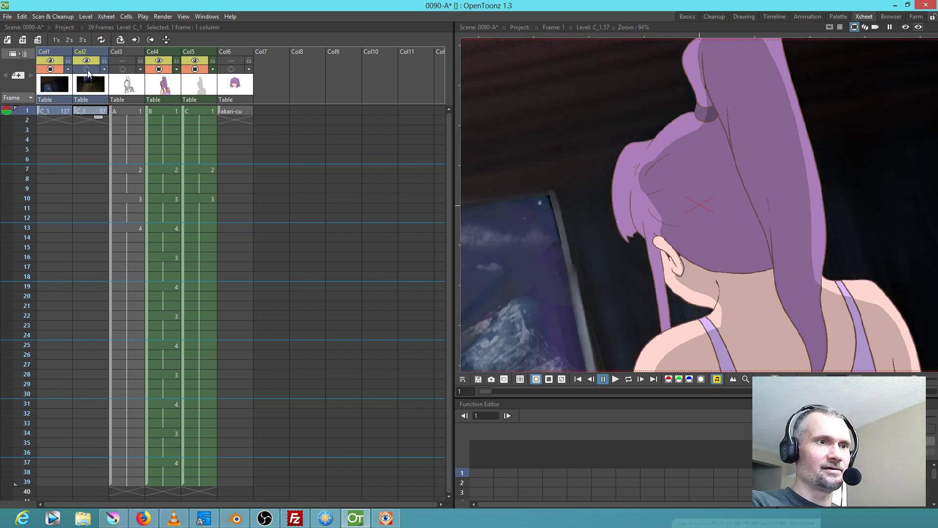
click(87, 70)
click(88, 70)
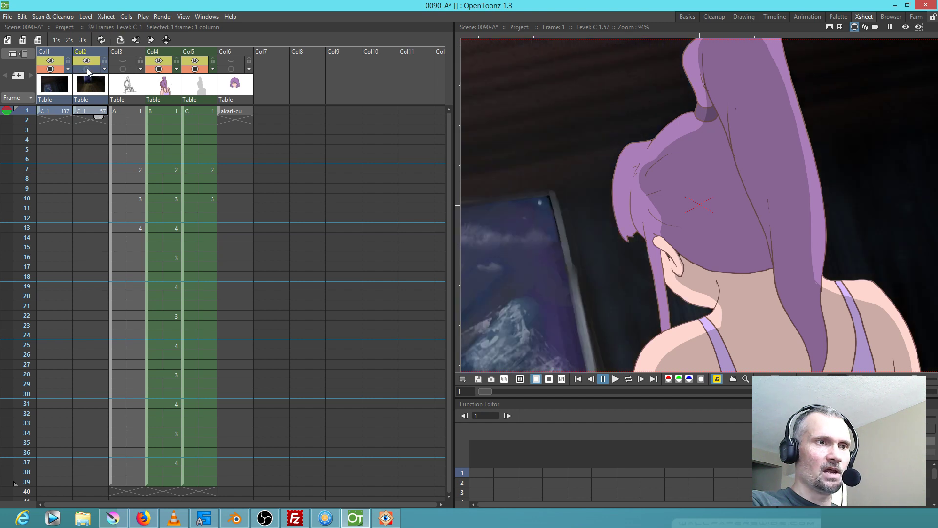
click(88, 70)
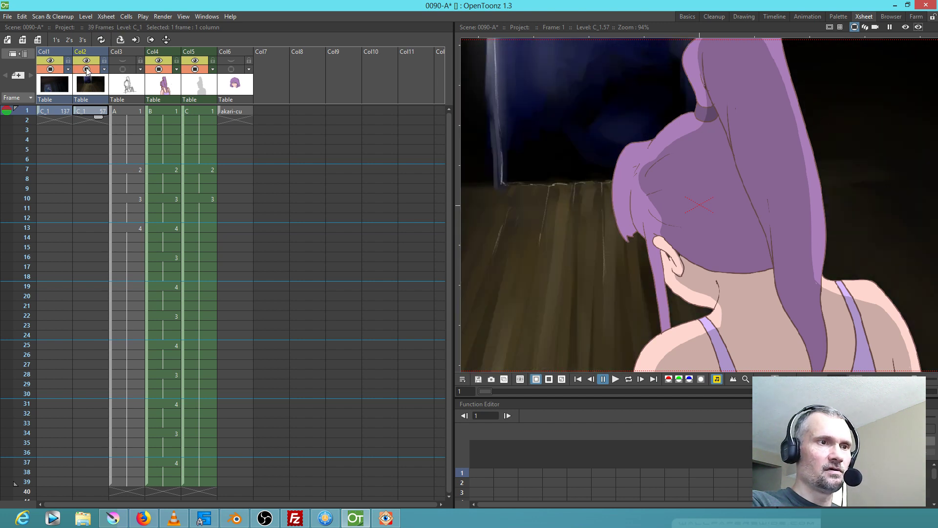
click(88, 70)
click(89, 60)
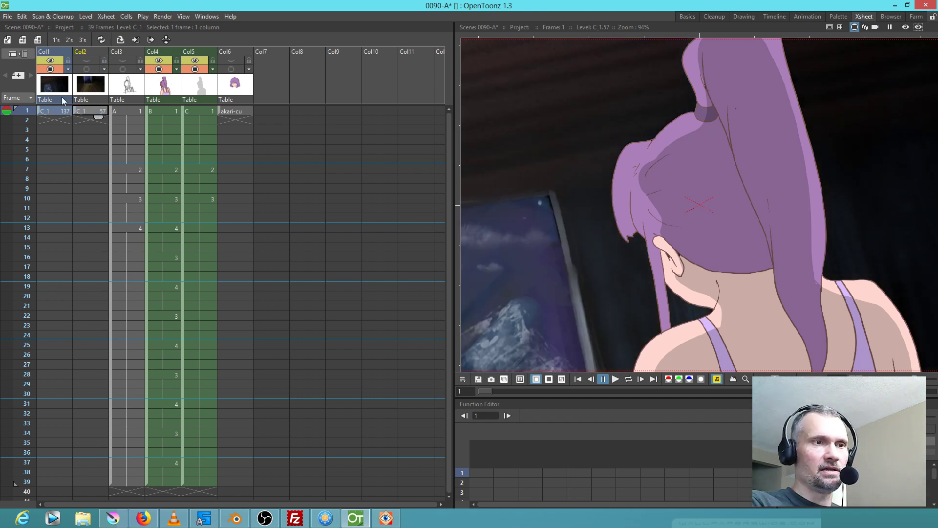
Extend background drawing 137 in Col1 through frame 39, and select its first frame with the Animate tool
click(62, 112)
drag(62, 118, 62, 488)
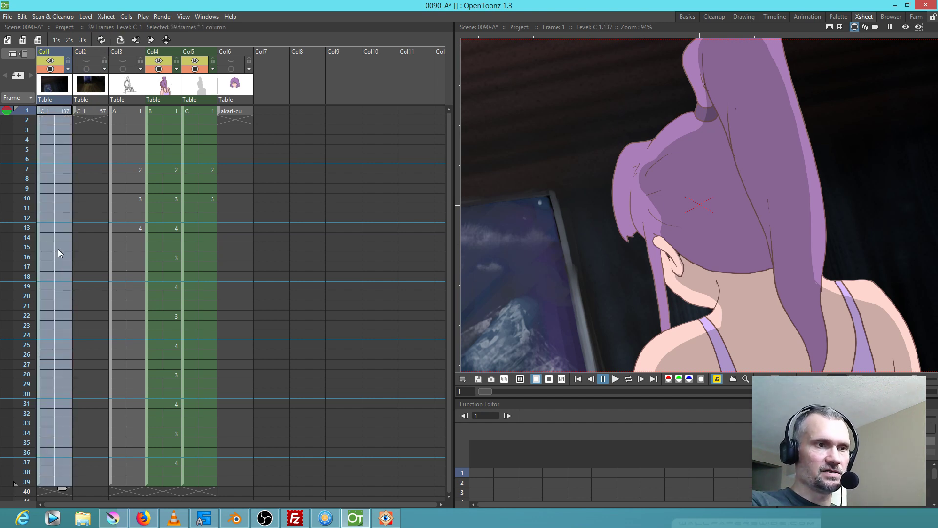
scroll(619, 237, down, 2)
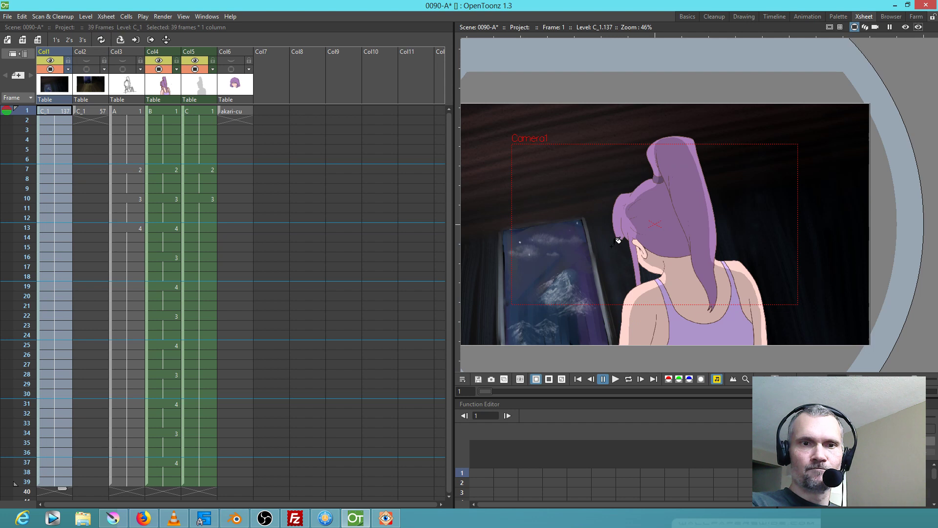
click(60, 110)
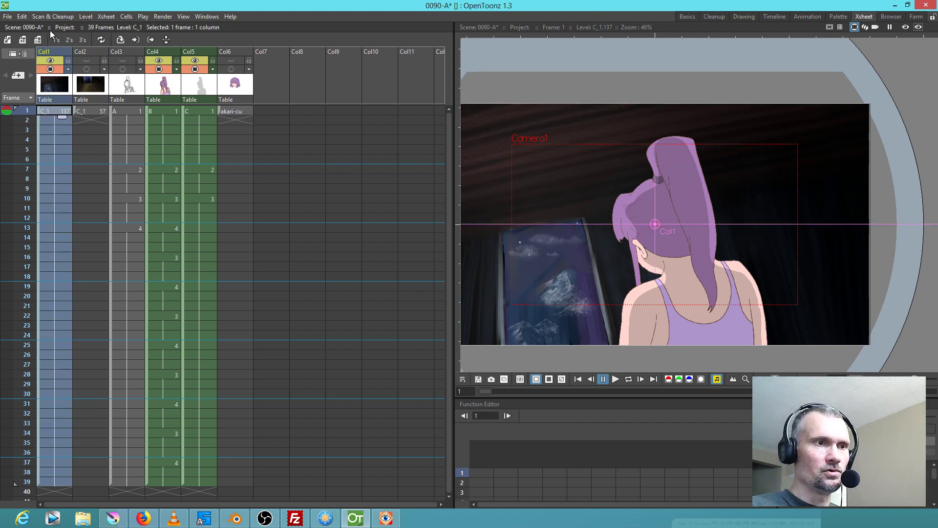
In the Basics room, enable all transform handles, enlarge the Col1 background to about 129% and shift it to about 26.7 mm E/W, 14 mm N/S
click(684, 17)
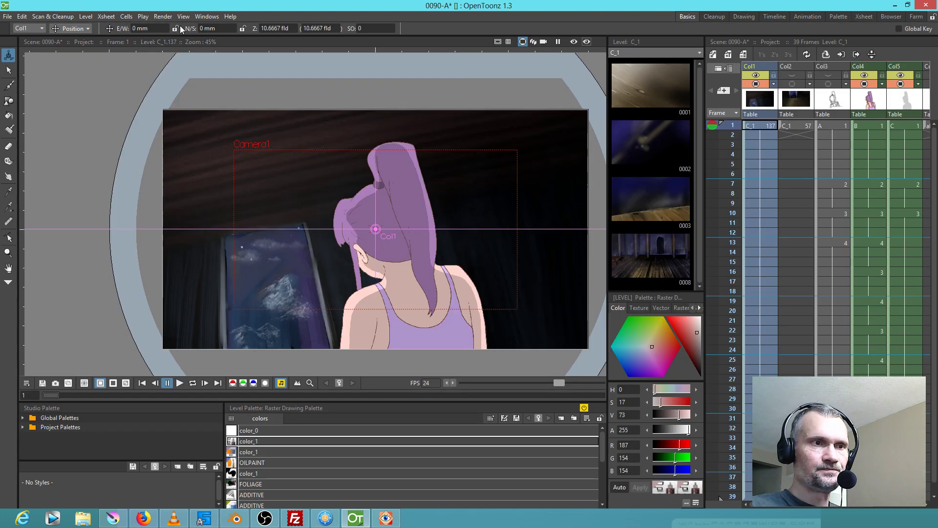
click(72, 29)
click(68, 98)
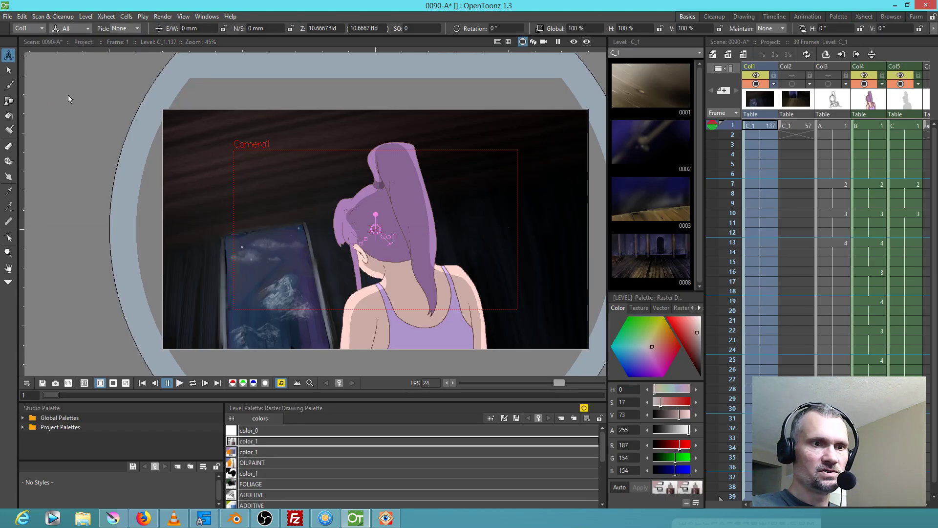
scroll(307, 184, down, 2)
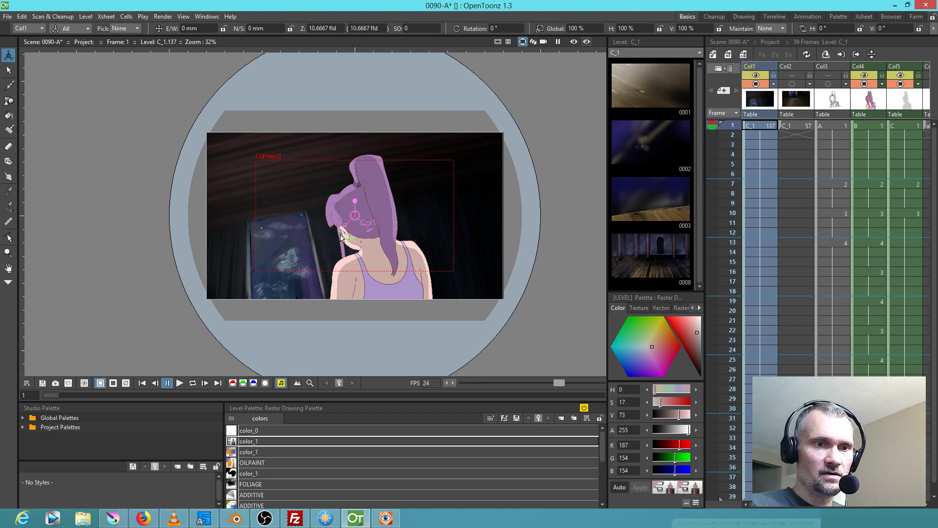
drag(339, 236, 330, 239)
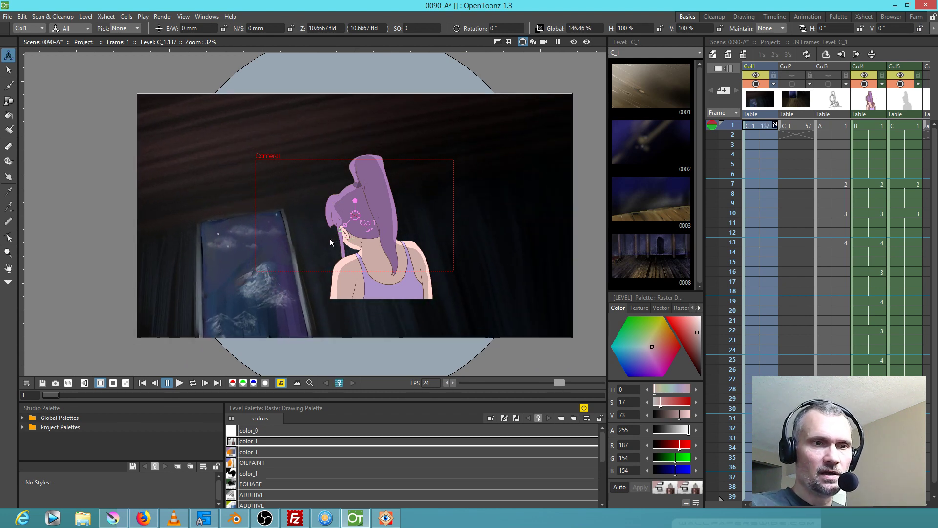
drag(283, 292, 323, 280)
mouse_move(392, 217)
mouse_down()
mouse_move(397, 226)
mouse_move(394, 216)
mouse_up()
drag(480, 225, 459, 232)
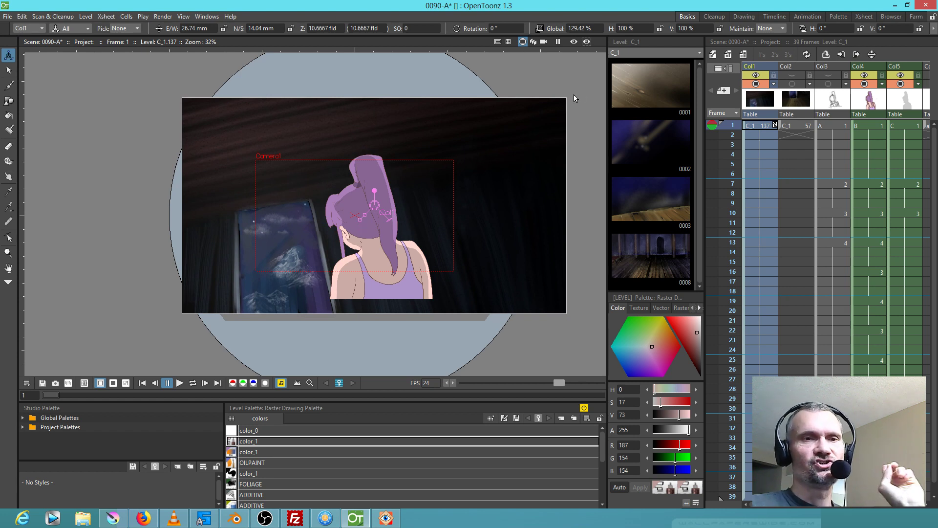
In the camera view, reposition the Col1 background to about 15.4 mm E/W and 12.7 mm N/S, and save the scene
click(544, 42)
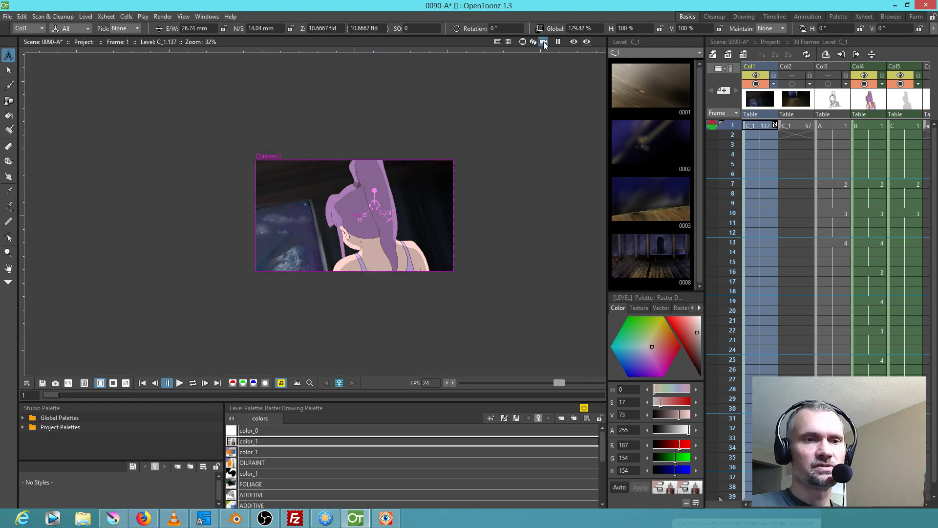
drag(428, 199, 421, 200)
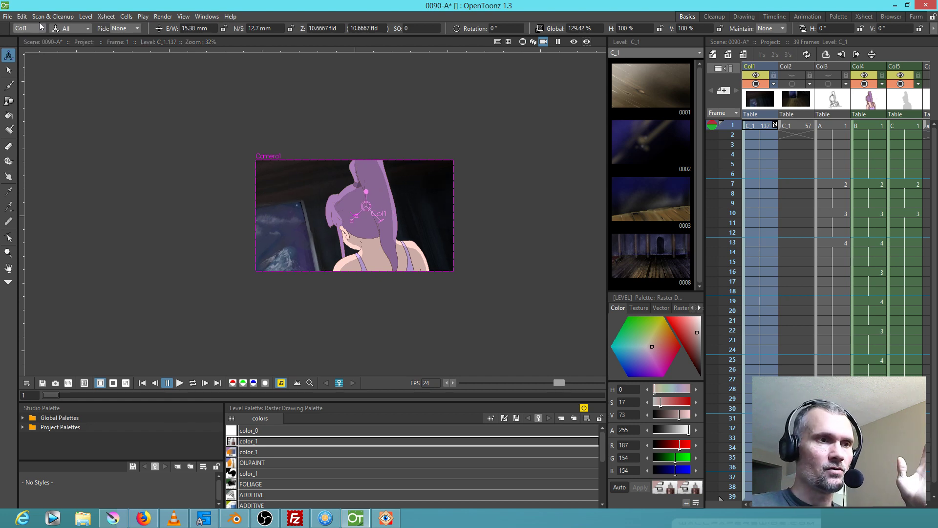
click(7, 16)
click(19, 48)
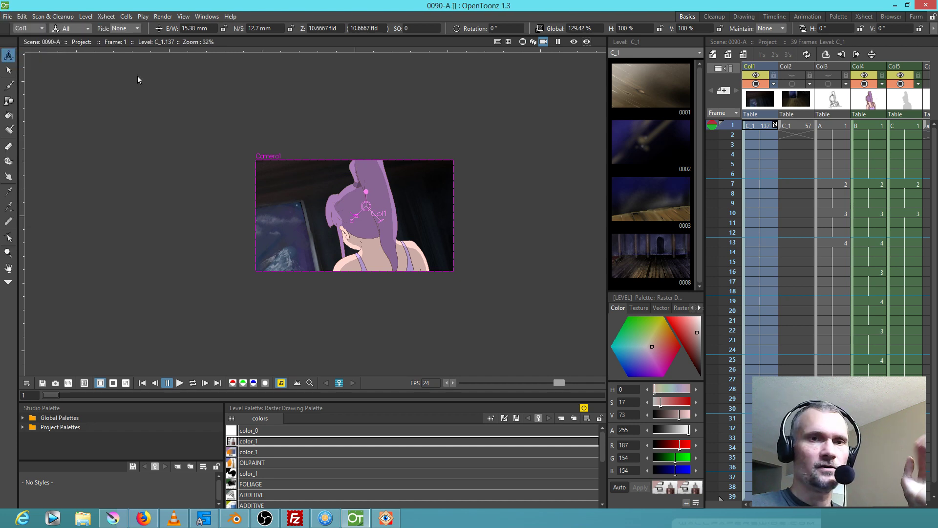
Show the scene in the 3D view and open a floating ComboViewer beside it for previewing depth changes
click(533, 43)
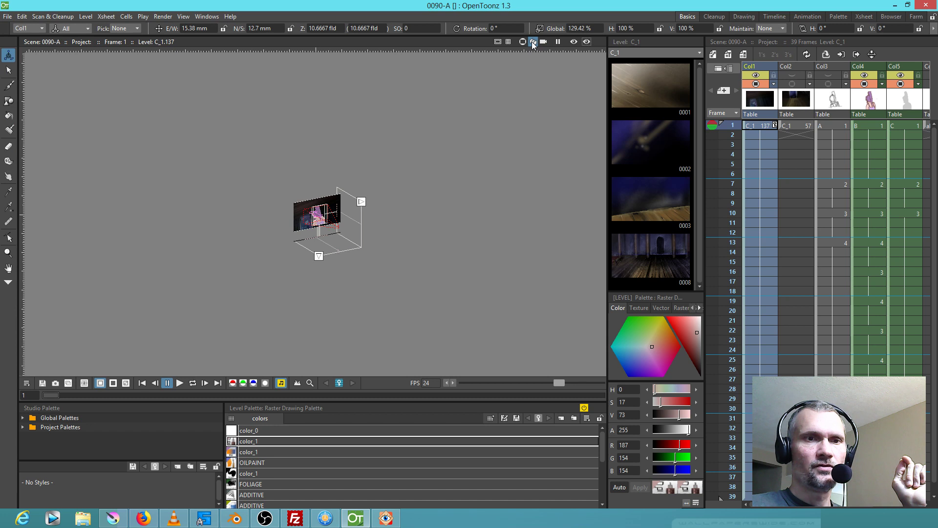
scroll(392, 211, up, 12)
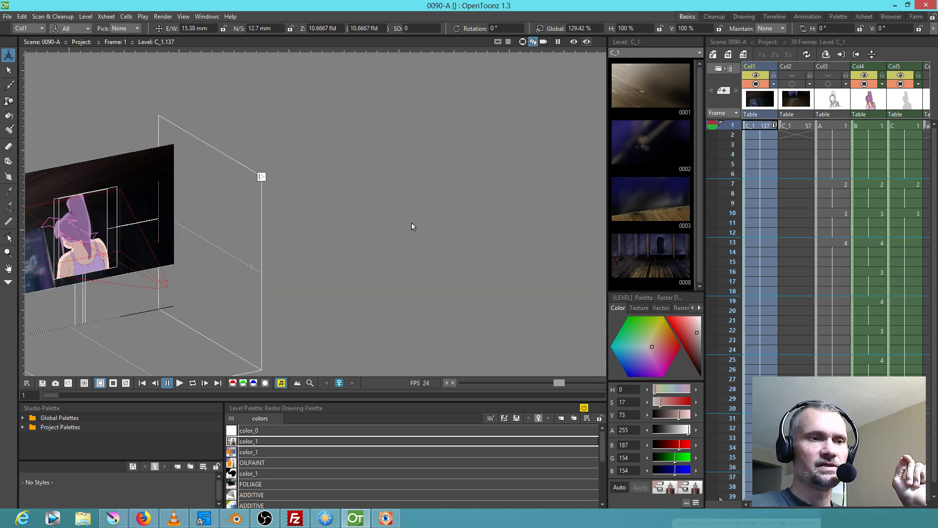
drag(370, 227, 503, 192)
drag(465, 217, 494, 247)
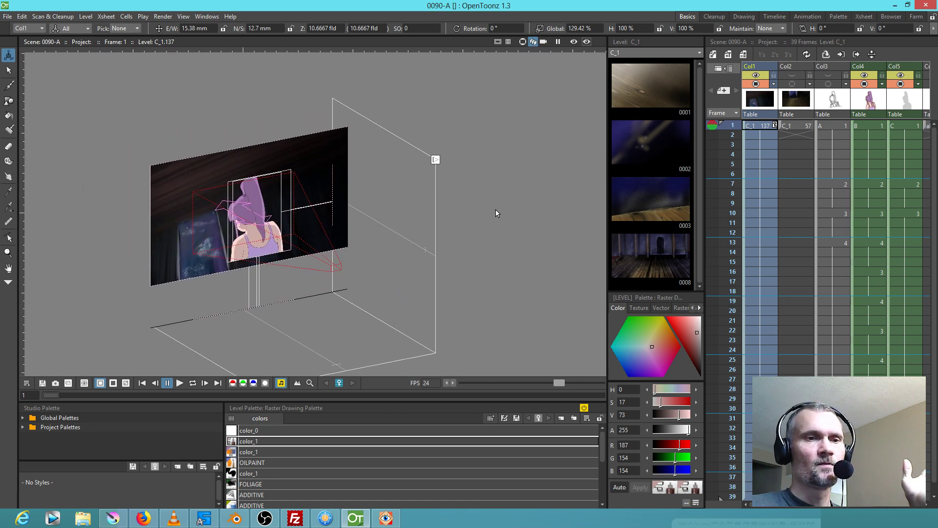
click(200, 17)
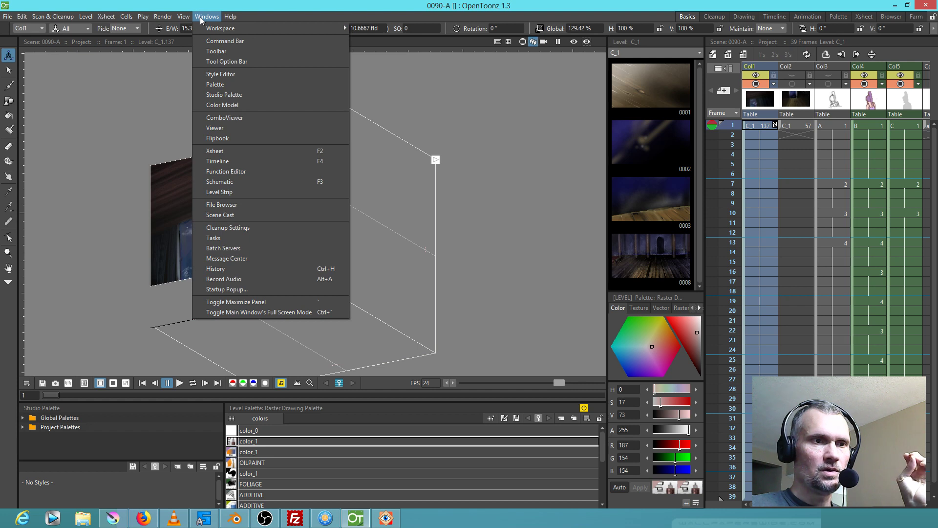
mouse_move(183, 16)
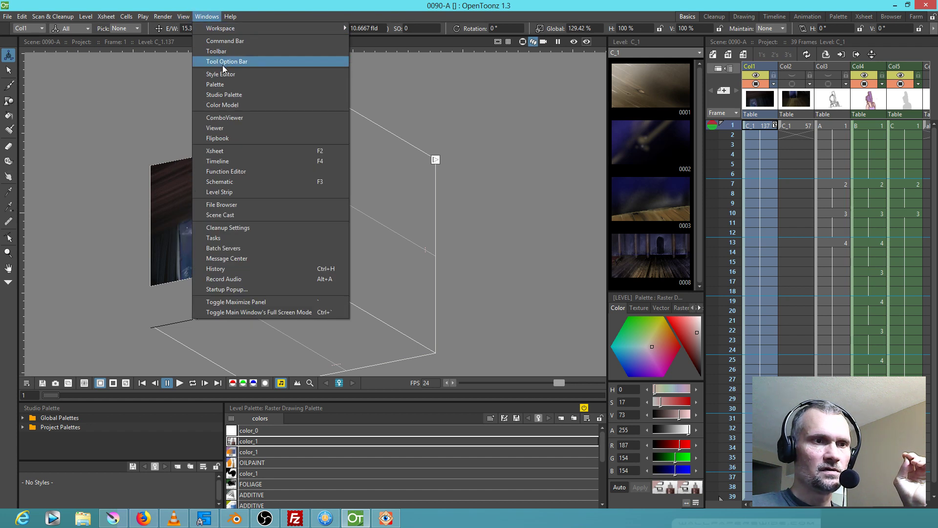
click(228, 118)
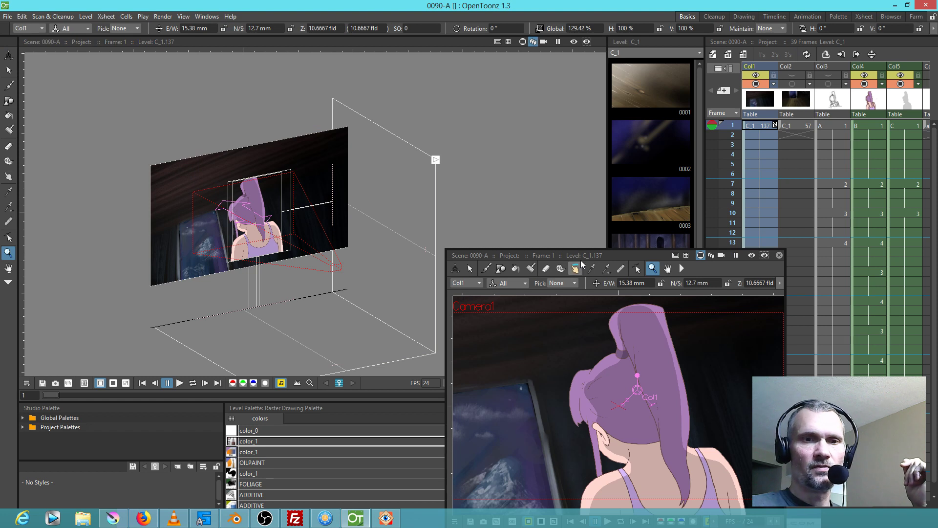
drag(581, 254, 662, 154)
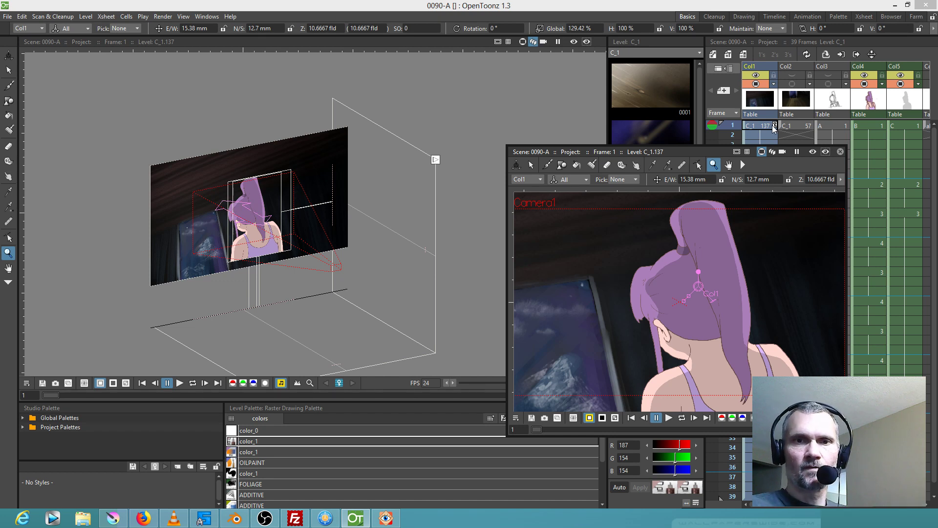
Push the Col1 background back in the 3D view to about Z 19 fld, and activate the Animate tool on its first frame
click(761, 123)
click(755, 101)
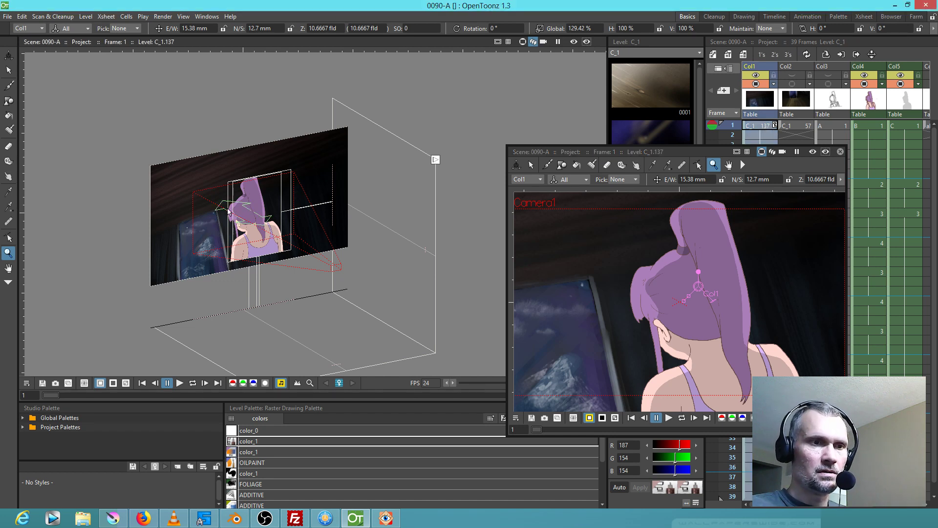
drag(229, 212, 169, 192)
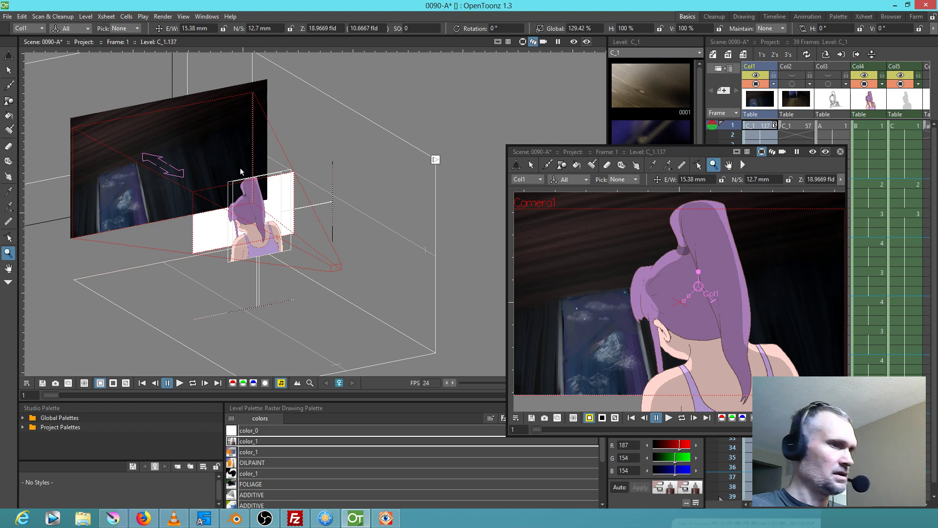
key(a)
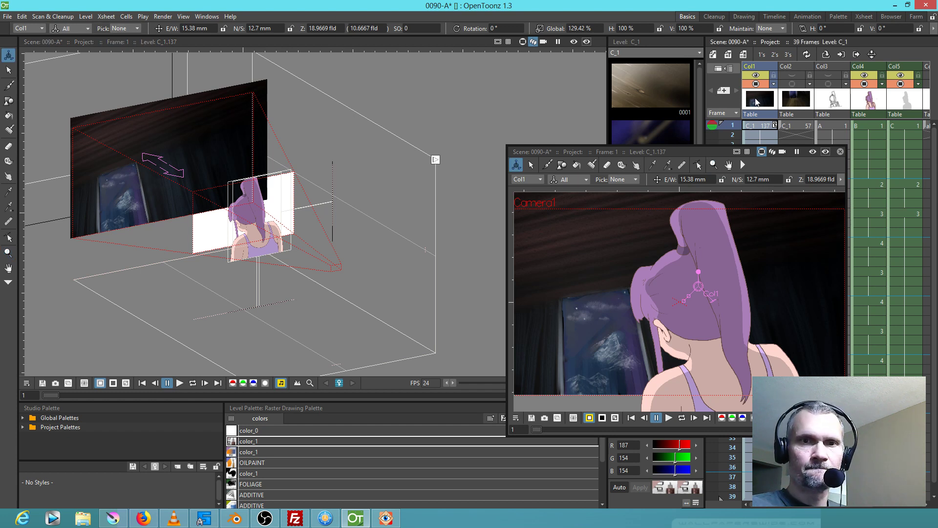
click(761, 128)
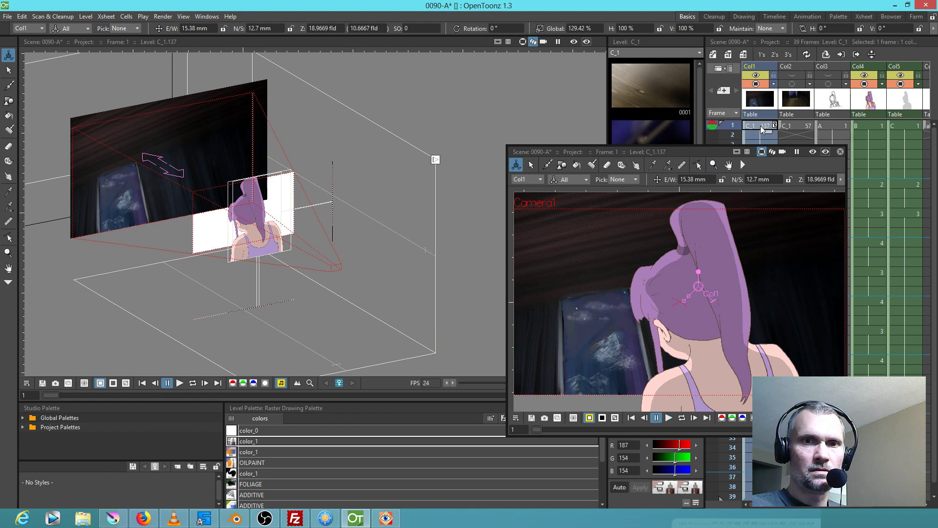
Try to scale the Col1 background in the 3D view using Scale mode, and undo the change
click(80, 29)
click(97, 83)
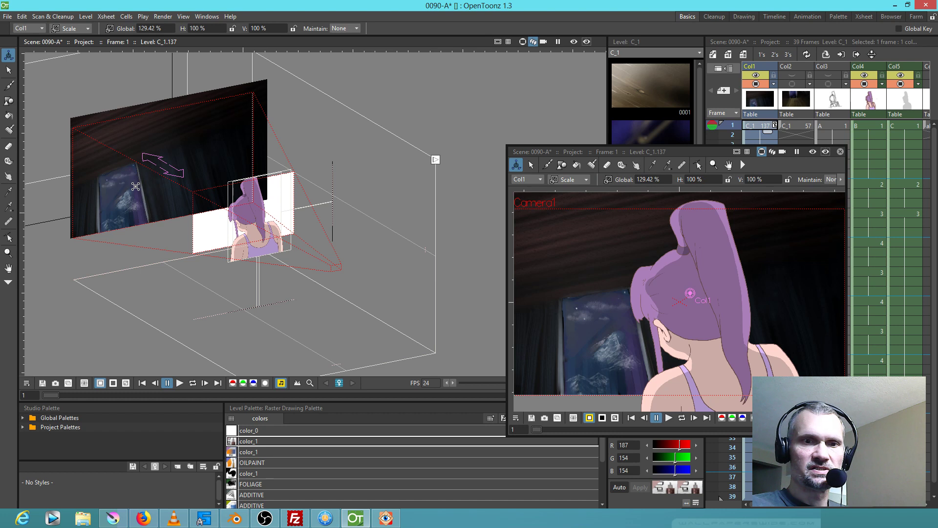
drag(603, 153, 592, 147)
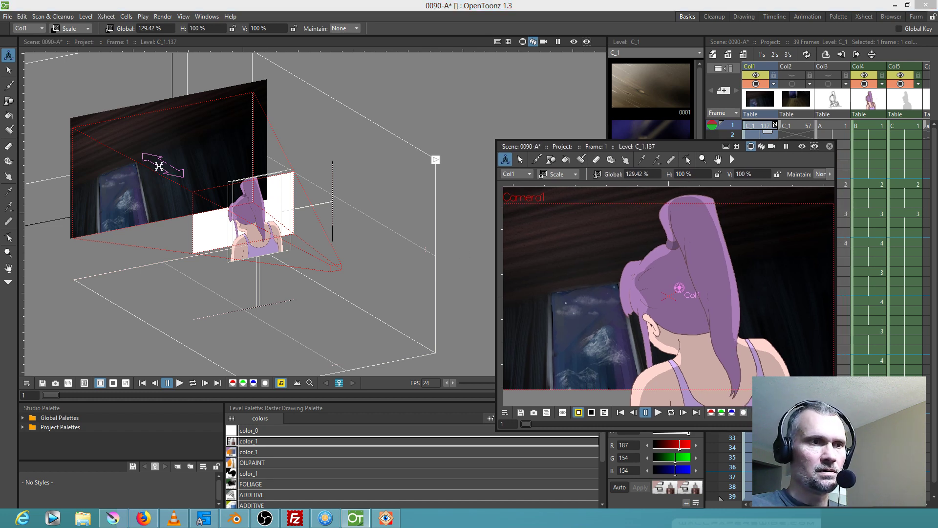
click(766, 126)
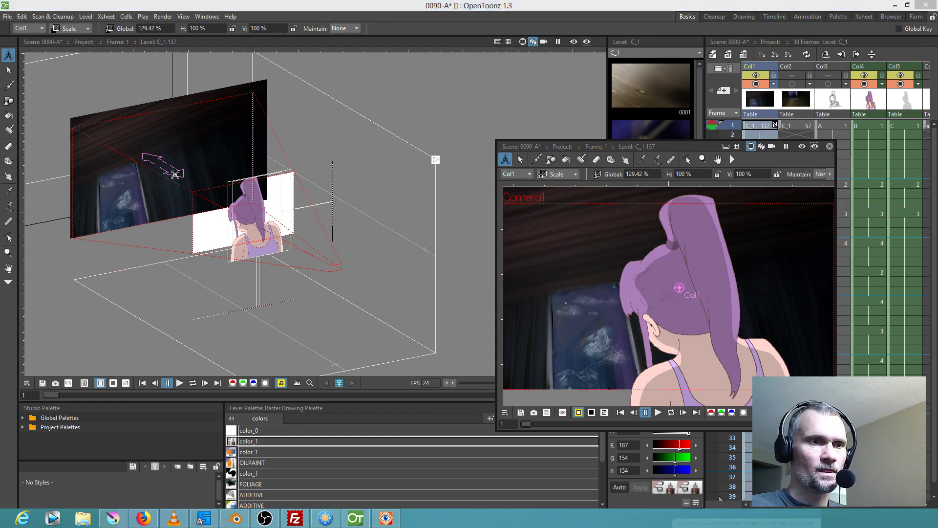
drag(186, 176, 193, 174)
key(ctrl+z)
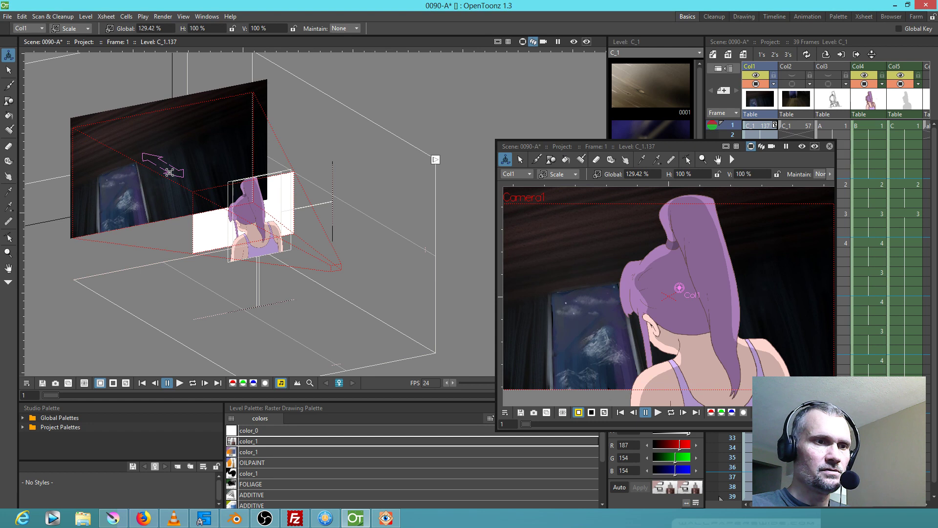
In Position mode, move the Col1 background forward and back in depth, leaving it at about Z 19.3 fld
click(71, 28)
click(69, 39)
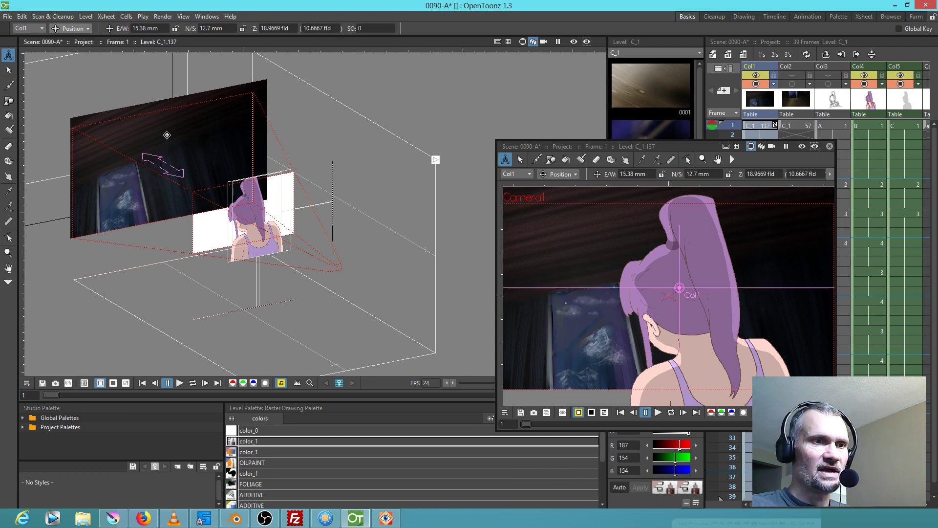
drag(180, 177, 221, 203)
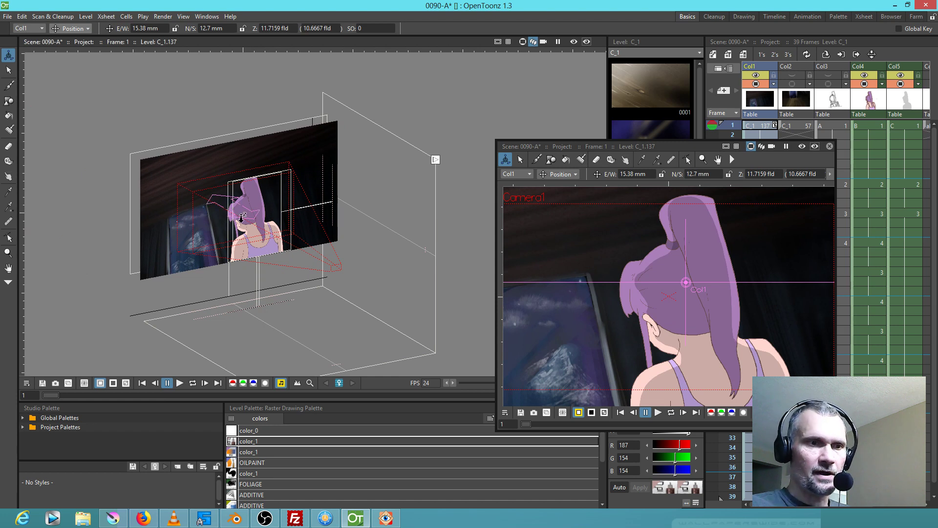
drag(247, 217, 201, 193)
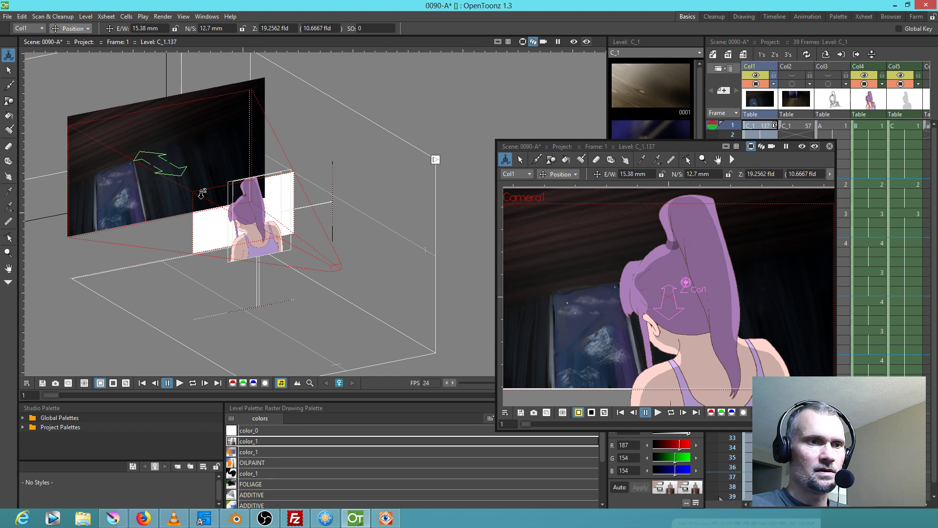
In Scale mode, enlarge the pushed-back Col1 background to about 209.5% so it fills the camera frame
click(87, 30)
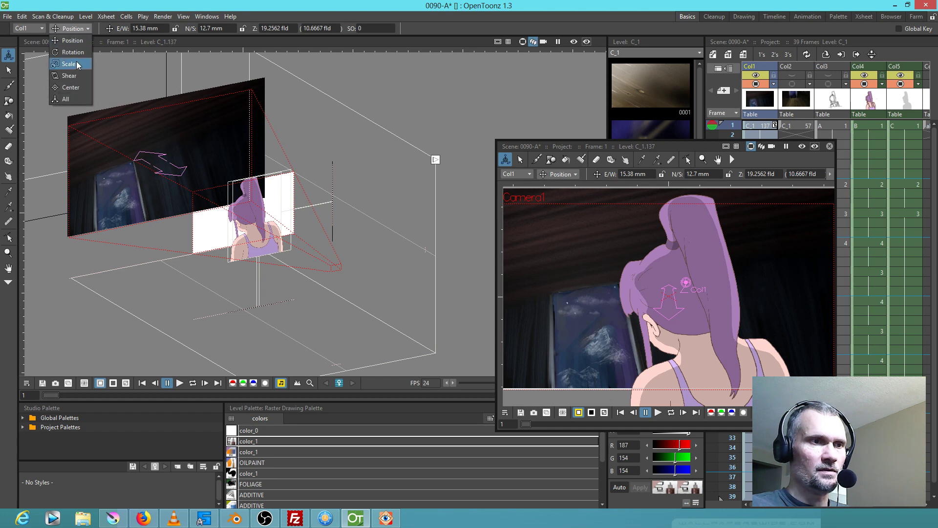
click(68, 64)
drag(108, 201, 24, 290)
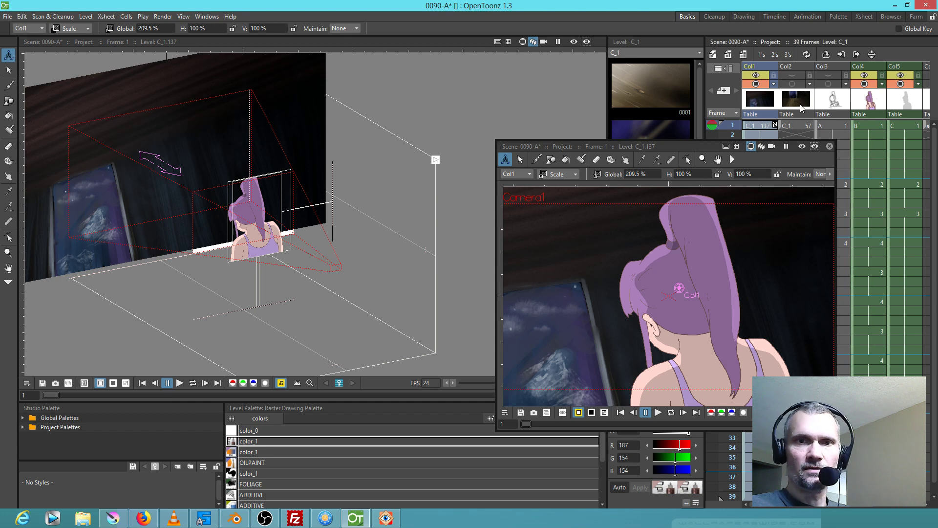
Close the floating viewer and return the main viewer to the camera stand view
drag(689, 148, 624, 163)
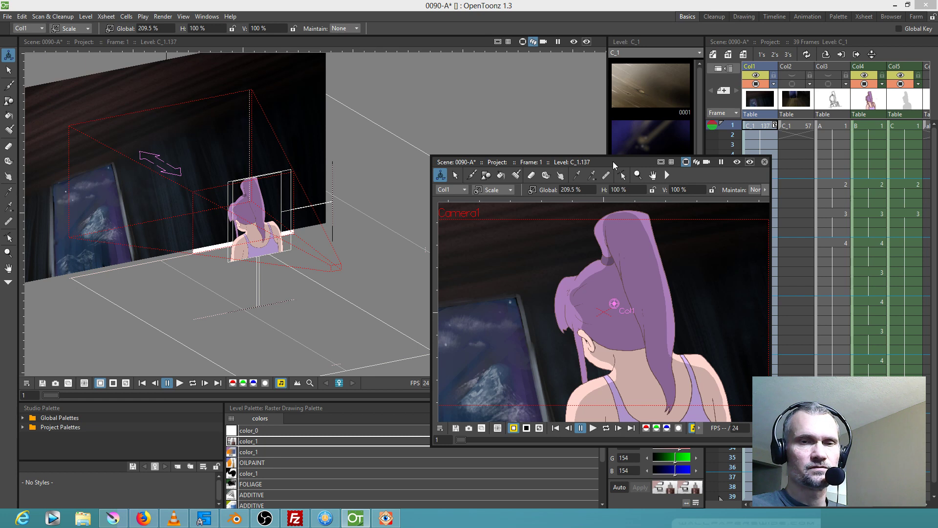
click(764, 161)
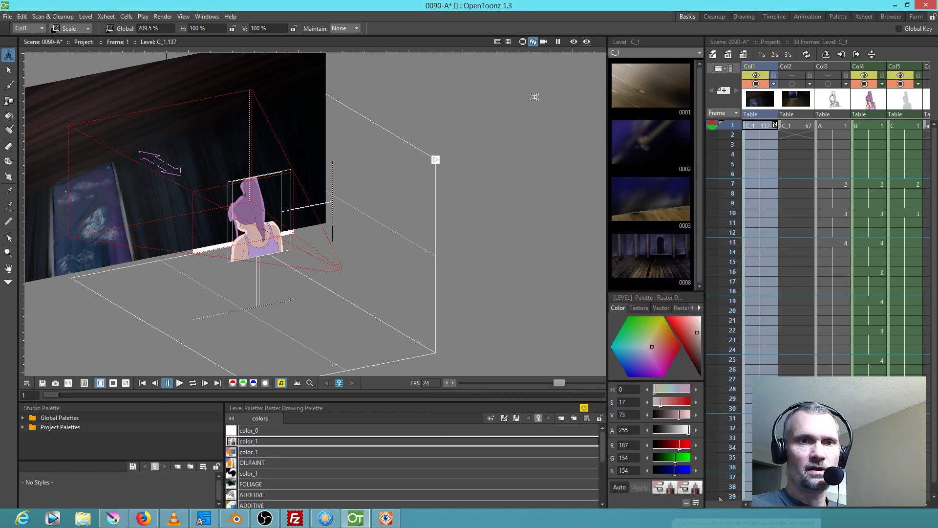
click(524, 42)
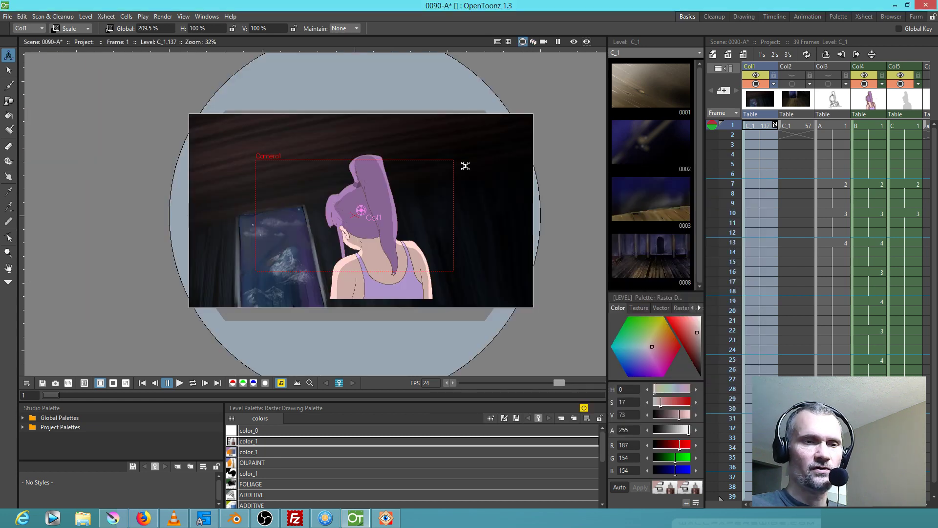
Show the scene through the camera and make Camera1 the Animate tool's target object
click(544, 41)
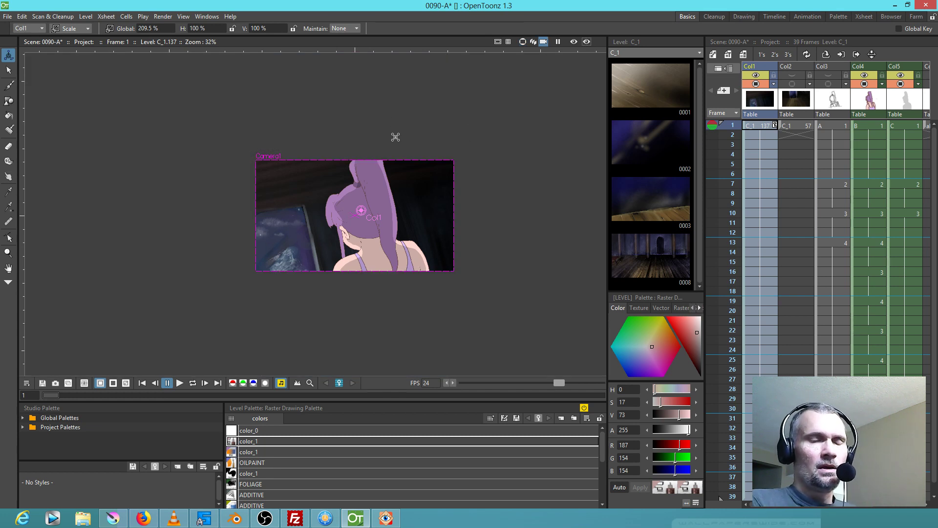
scroll(393, 134, up, 1)
scroll(393, 134, up, 4)
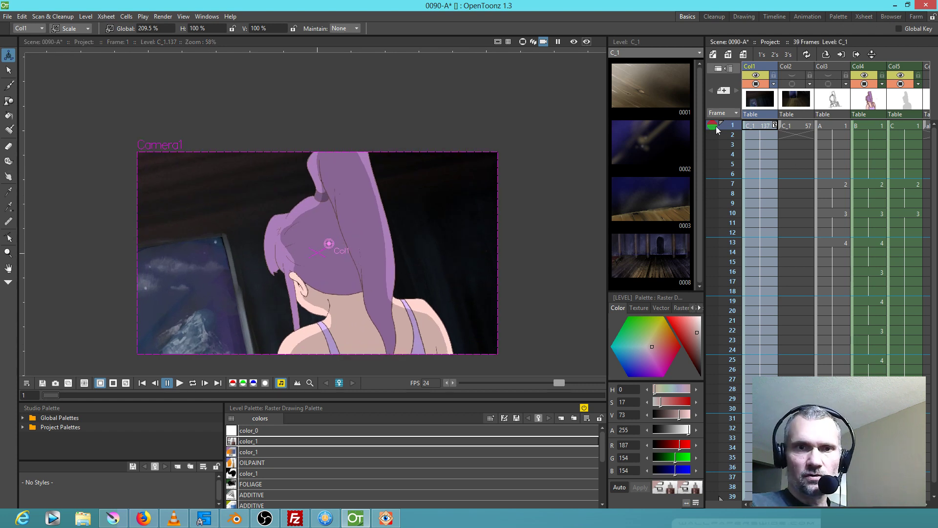
click(30, 28)
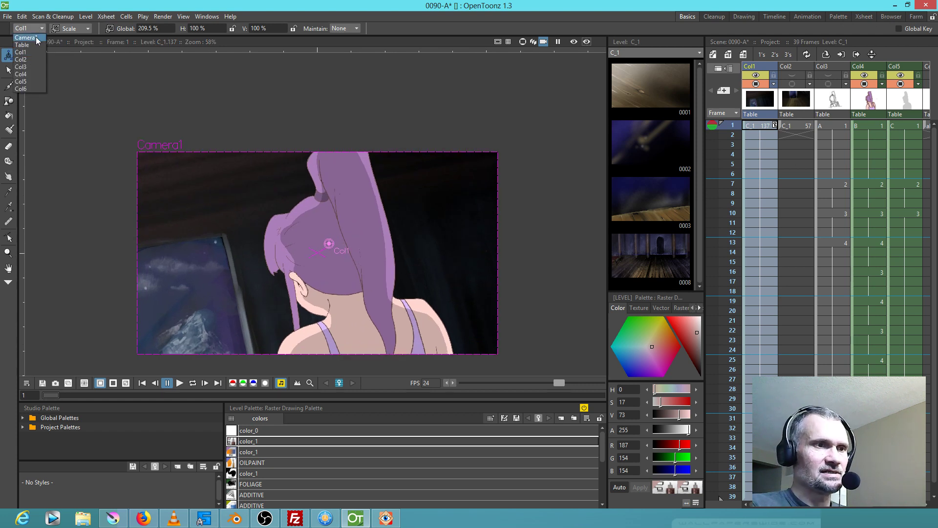
click(25, 38)
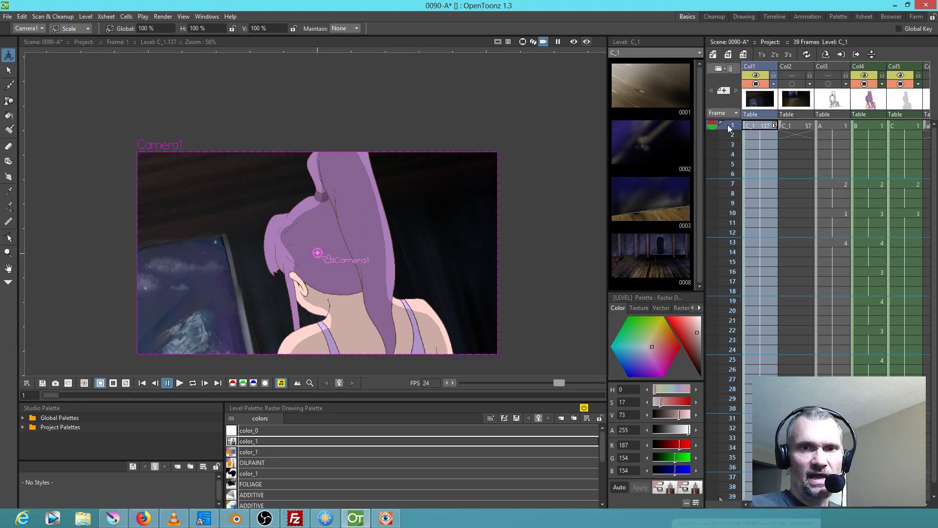
At frame 1, switch the Animate tool to Position mode and pull Camera1 back to about Z 13.68 fld
mouse_move(731, 124)
mouse_down()
mouse_move(729, 218)
mouse_move(722, 116)
mouse_up()
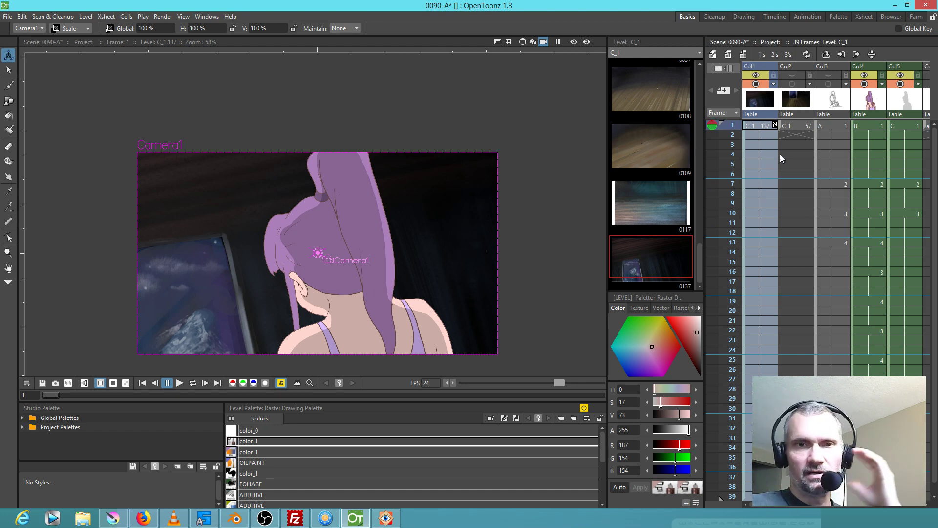
click(760, 193)
drag(725, 186, 720, 129)
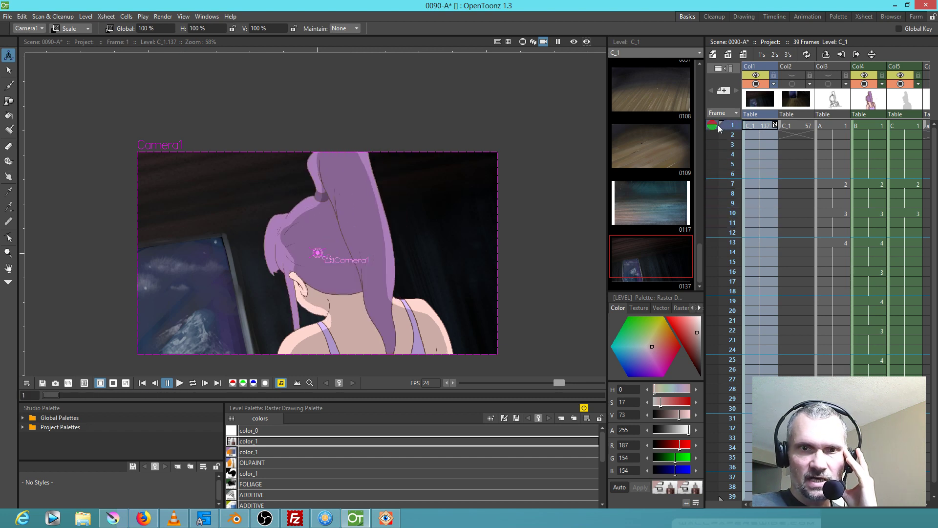
click(80, 31)
click(68, 39)
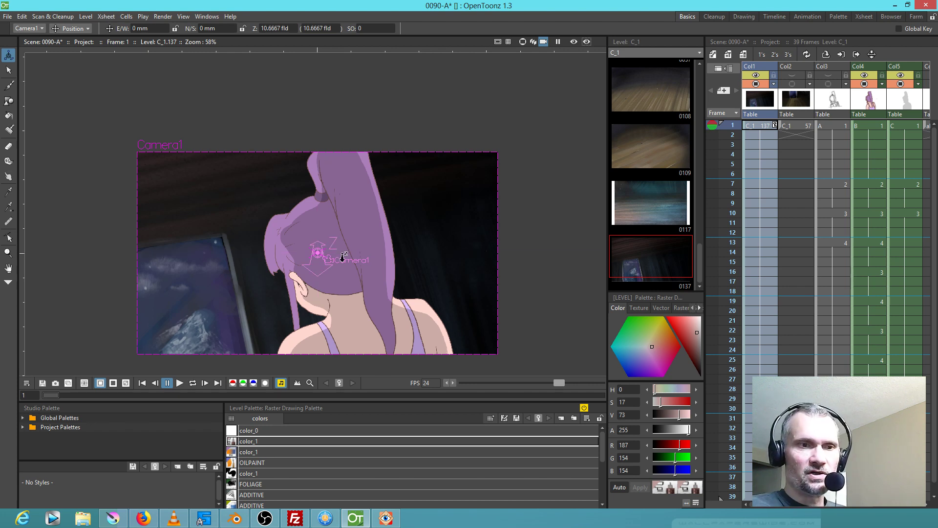
drag(343, 258, 377, 266)
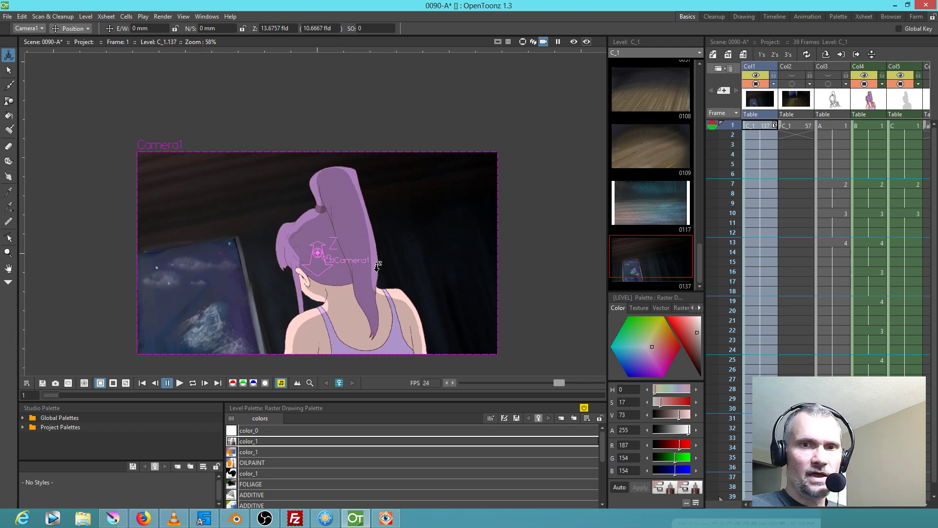
Check the pulled-back camera framing at frames 1 and 7 and inspect the Col1 keyframe at frame 1
drag(733, 126, 735, 186)
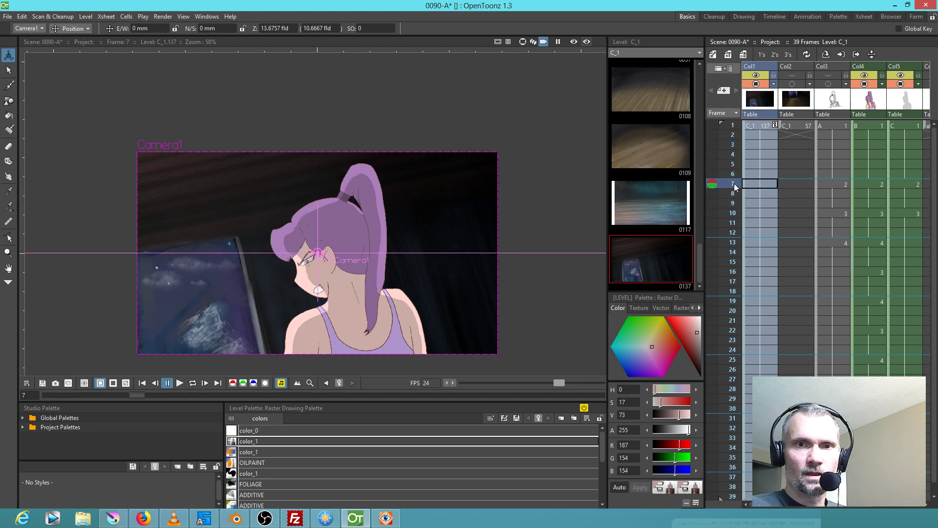
click(776, 126)
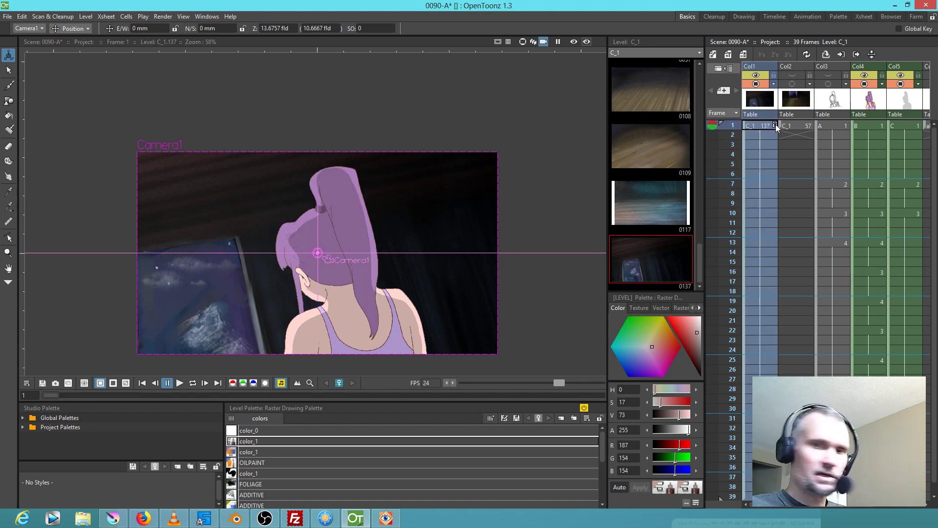
click(755, 127)
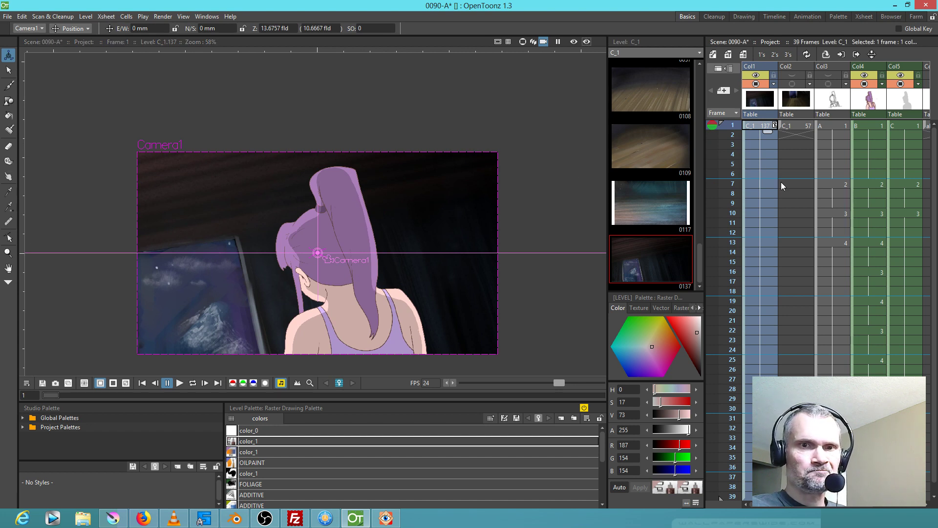
Check the default interpolation in the Animation preferences, leaving the settings as they are
click(7, 17)
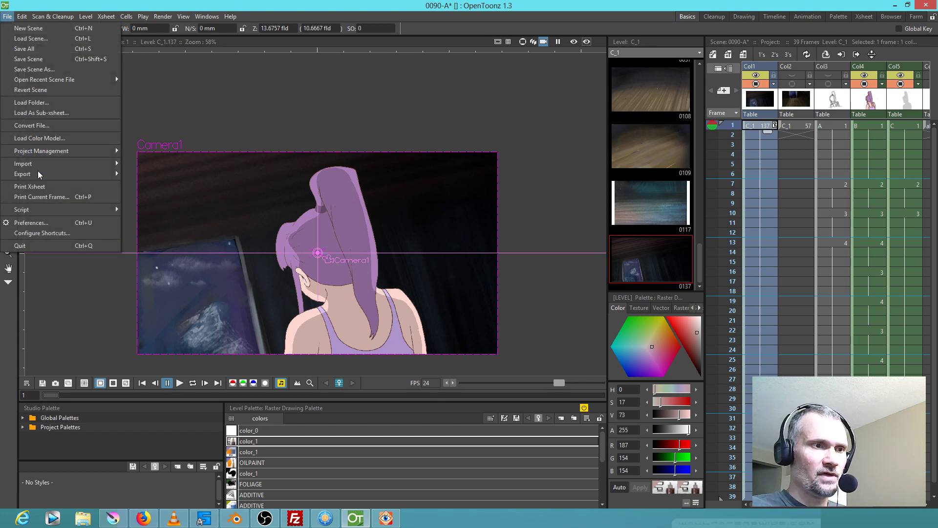
click(31, 220)
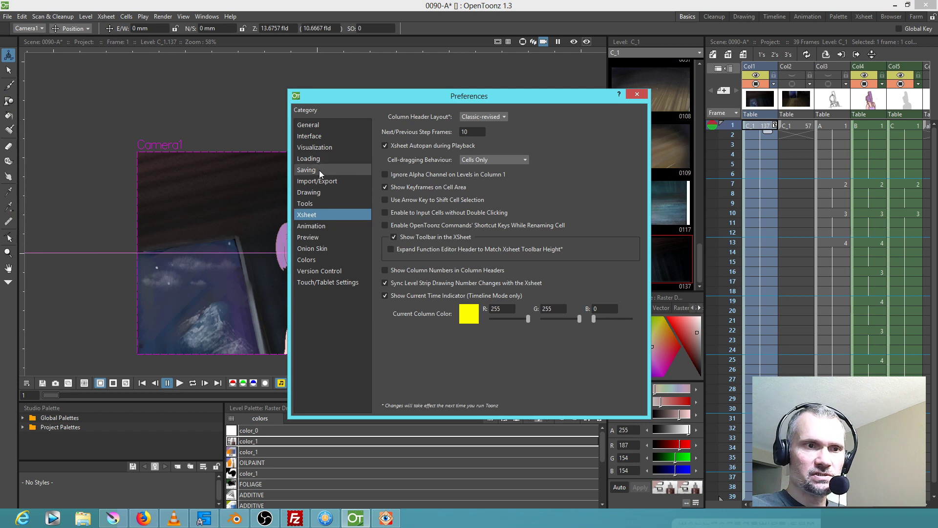
click(316, 226)
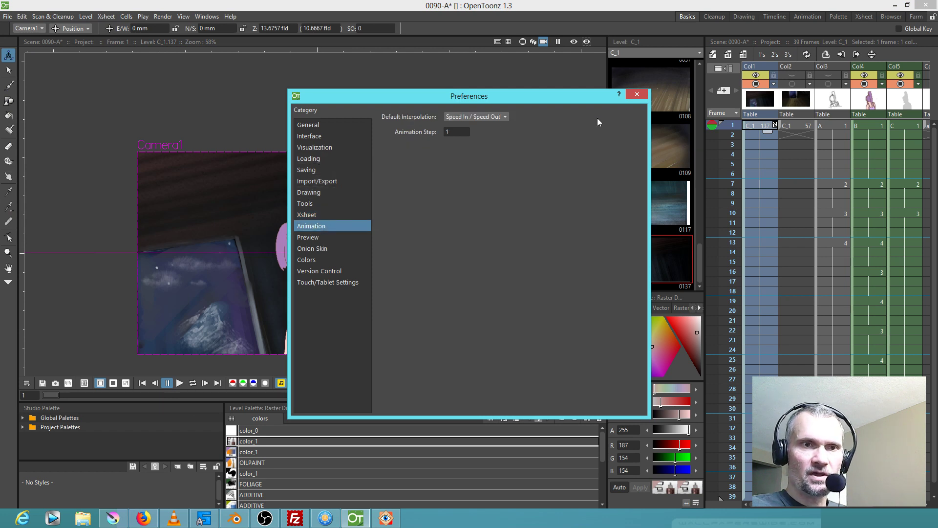
click(638, 95)
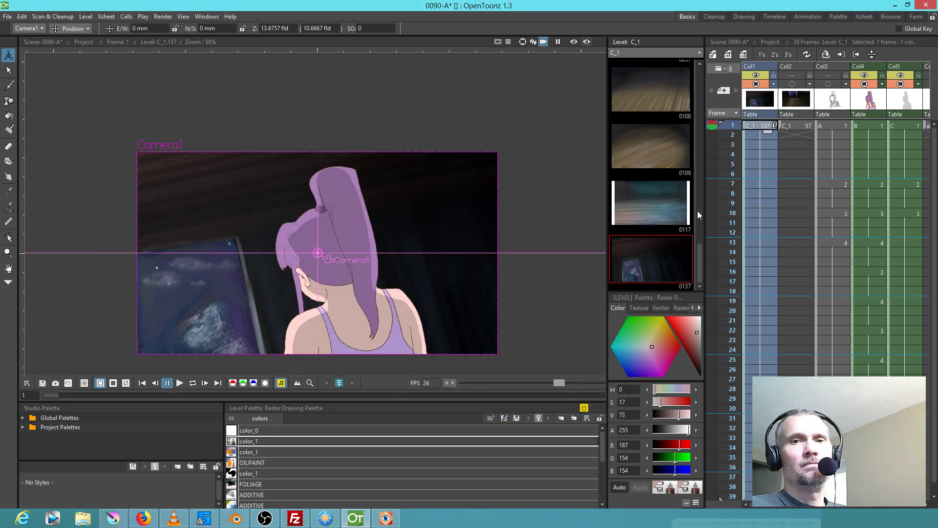
click(729, 135)
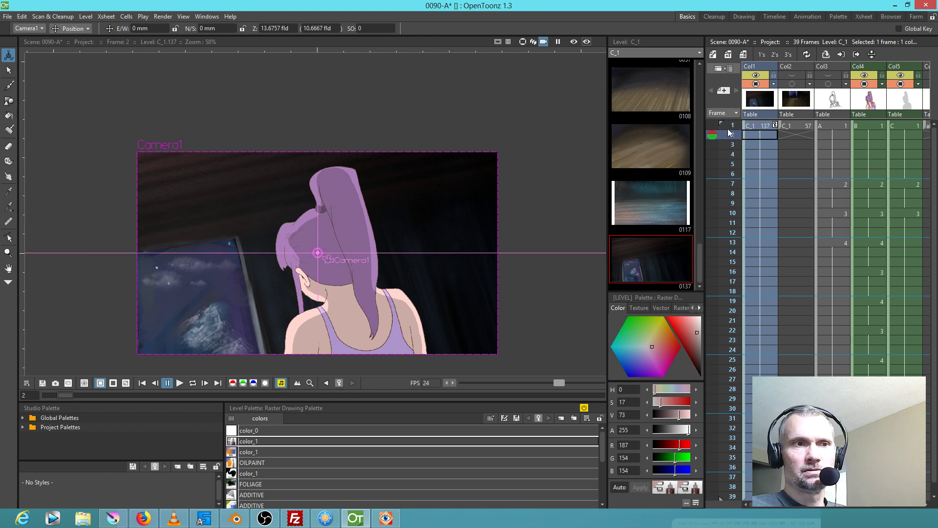
click(729, 127)
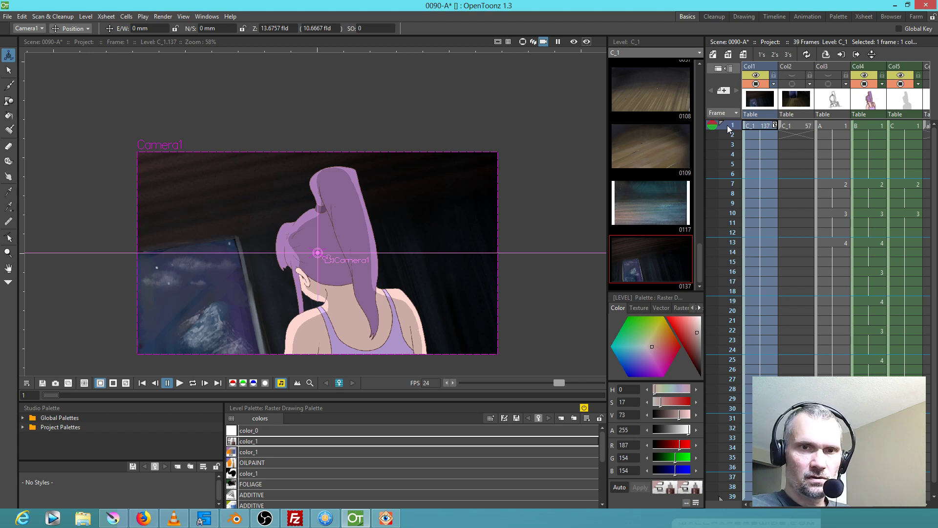
mouse_move(728, 127)
mouse_down()
mouse_move(731, 144)
mouse_move(726, 122)
mouse_up()
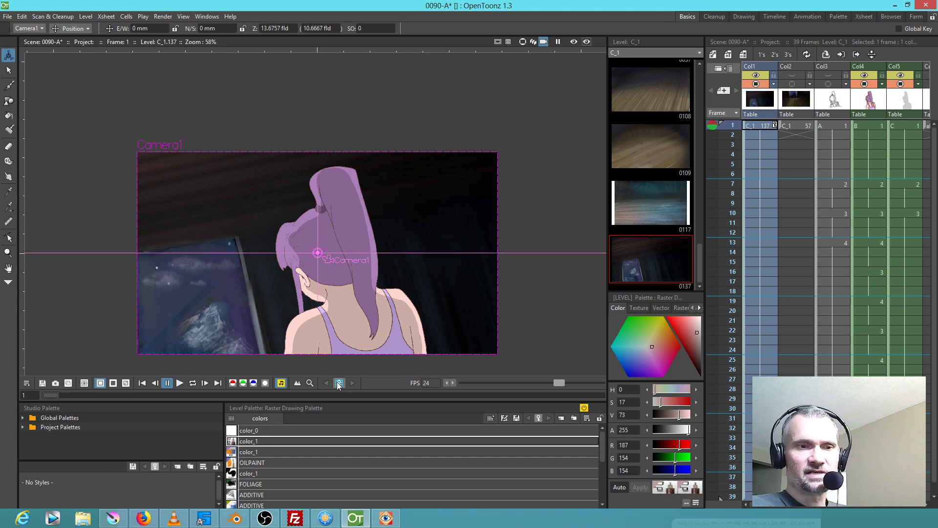
At frame 25, move Camera1 in closer to the character, to about Z 8.94 fld
drag(730, 127, 735, 202)
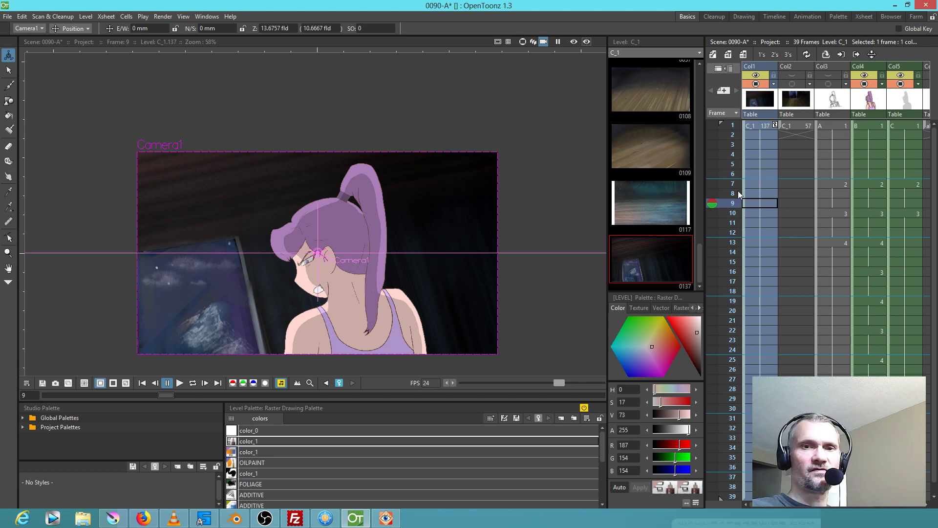
drag(735, 211, 741, 361)
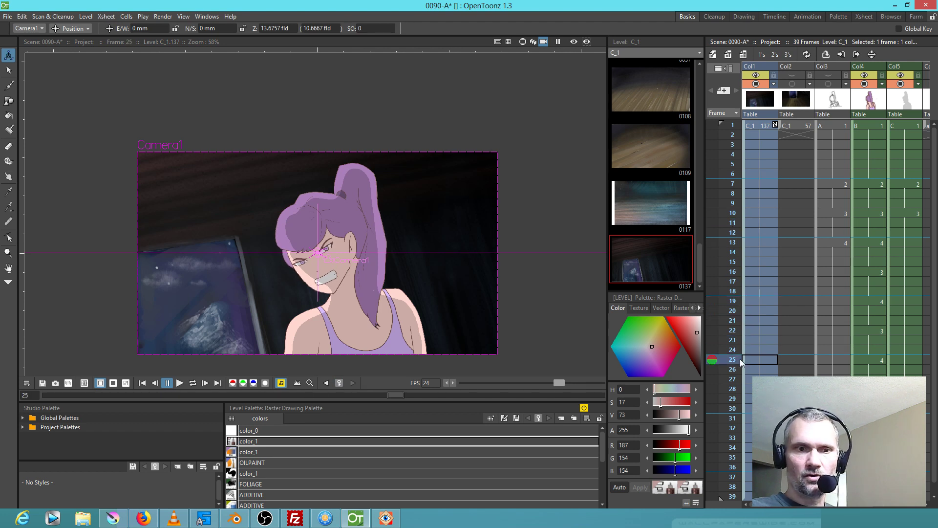
drag(343, 264, 259, 288)
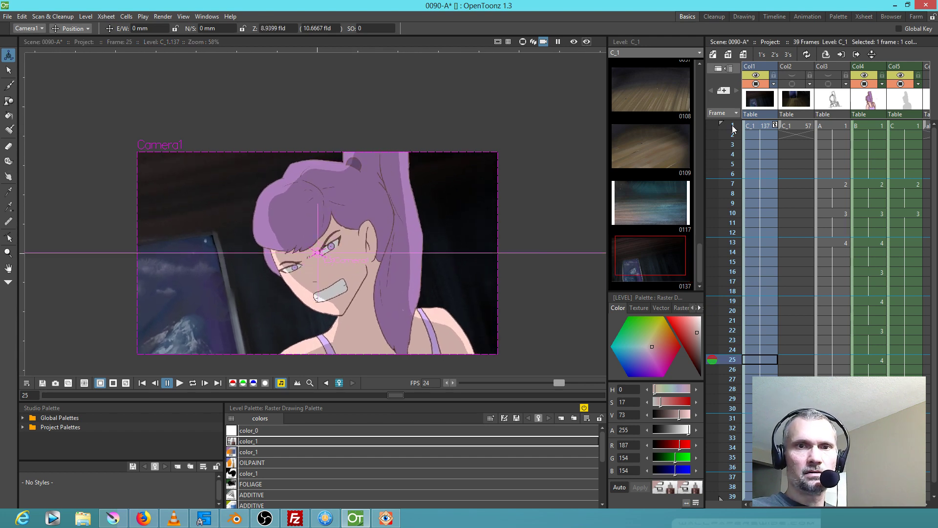
Loop the animation from frame 1 to review the camera push-in, then stop playback at frame 1
click(733, 128)
key(l)
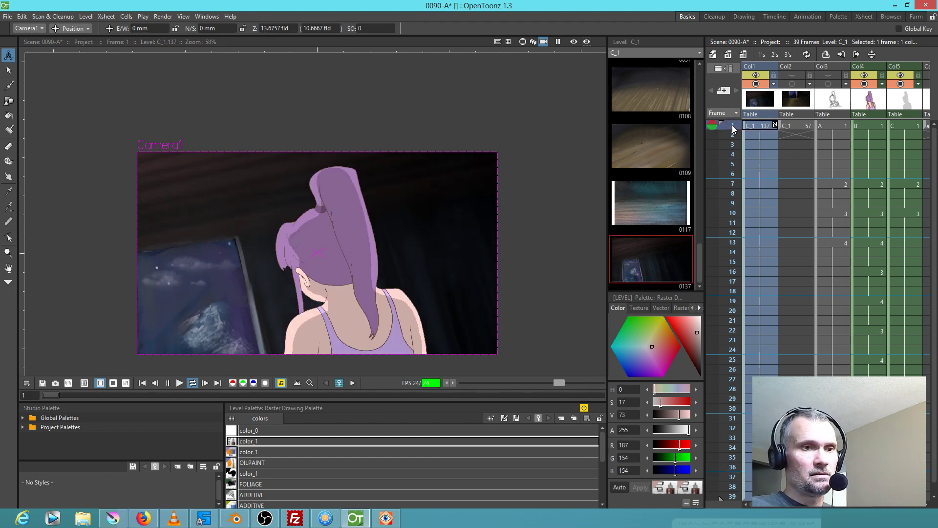
click(732, 127)
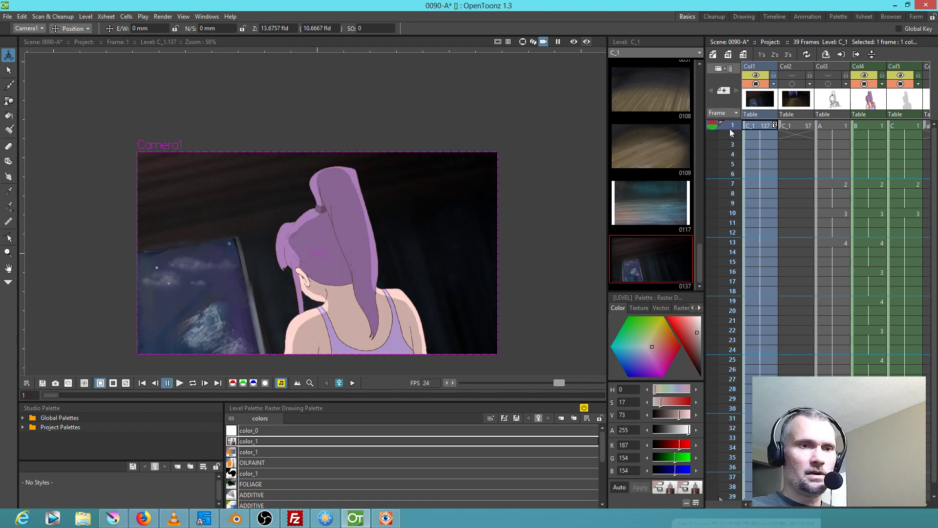
Make Col1 the Animate tool's target and push the background farther back at frame 1, to about Z 39.5 fld
click(758, 126)
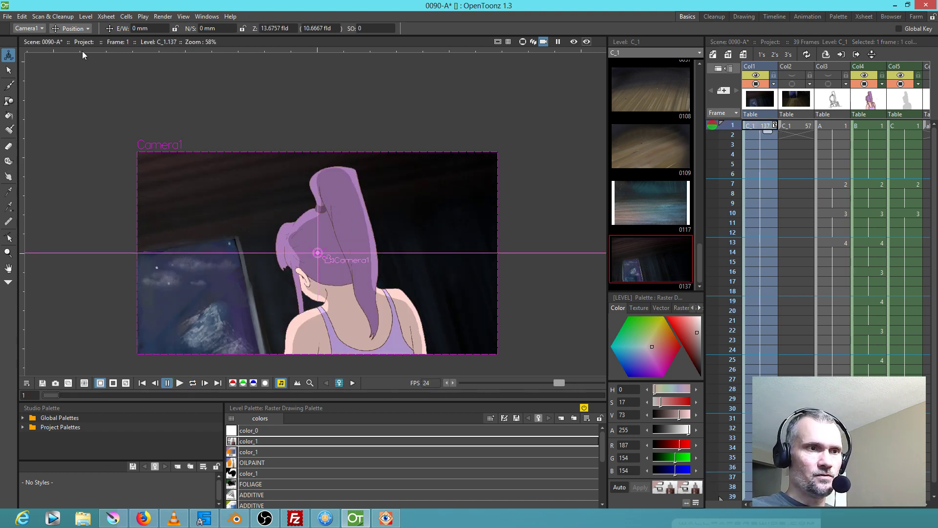
click(32, 29)
click(32, 31)
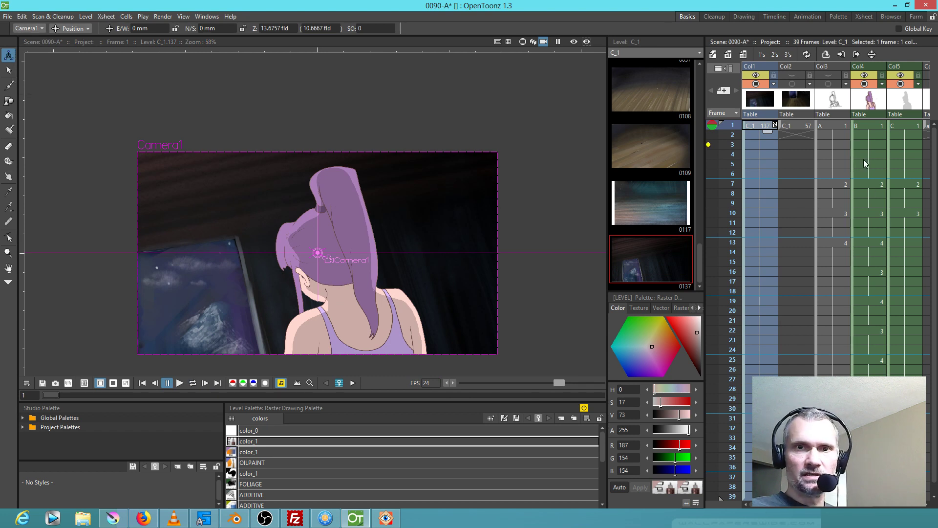
click(878, 102)
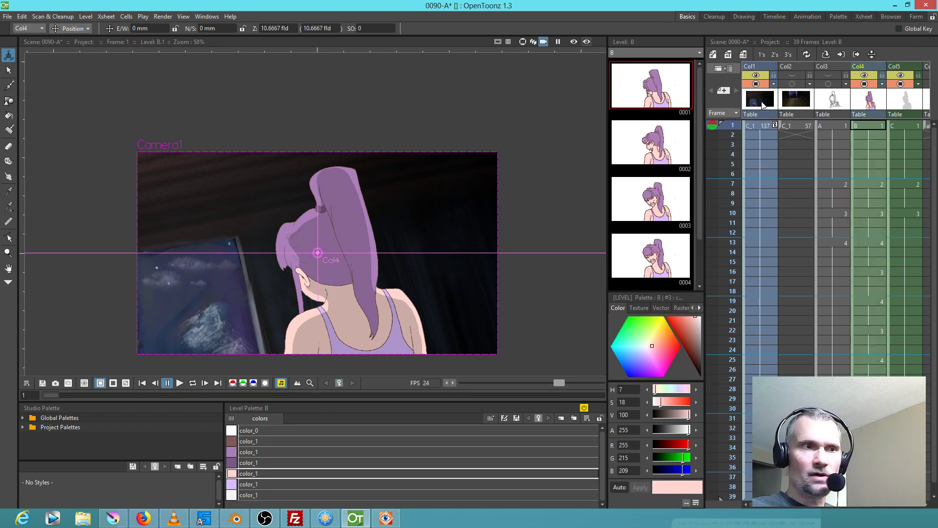
click(764, 105)
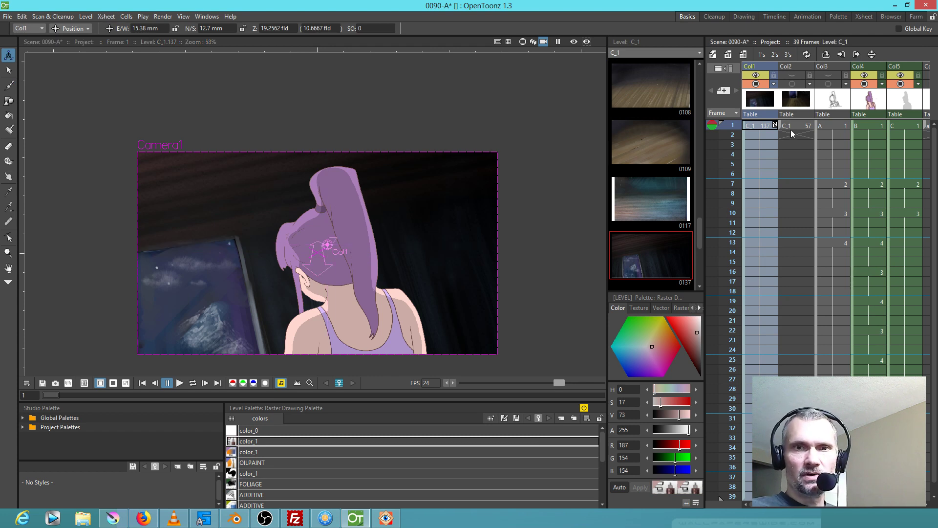
click(769, 129)
drag(456, 285, 183, 304)
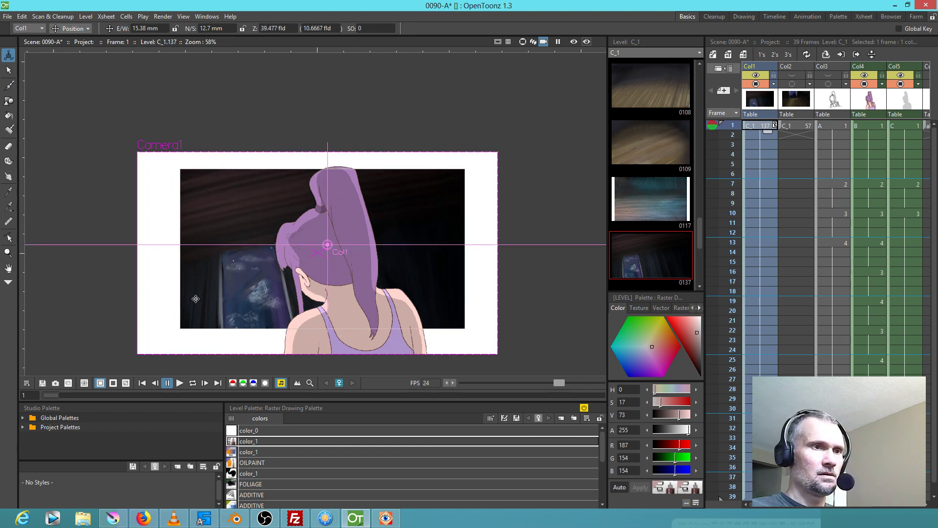
In Scale mode, enlarge the Col1 background to about 404% so it fills the camera frame
click(73, 28)
click(69, 64)
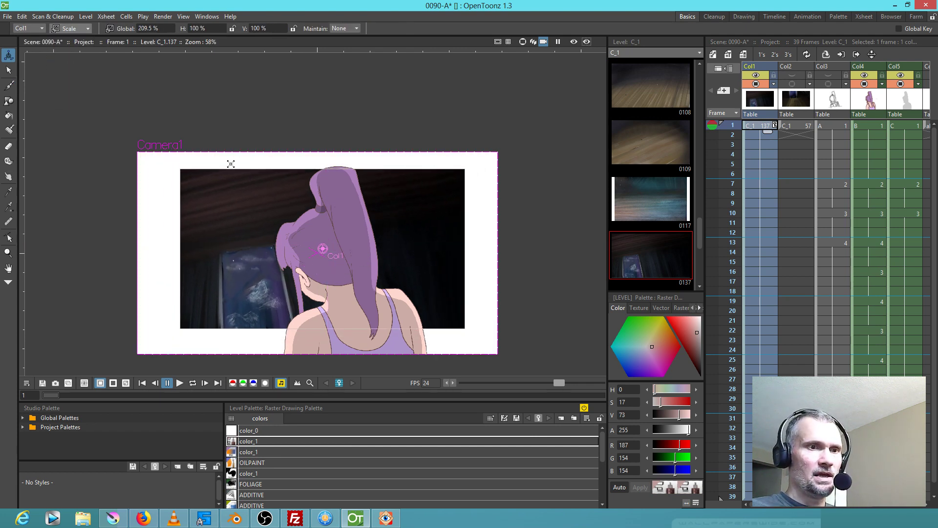
drag(436, 243, 532, 204)
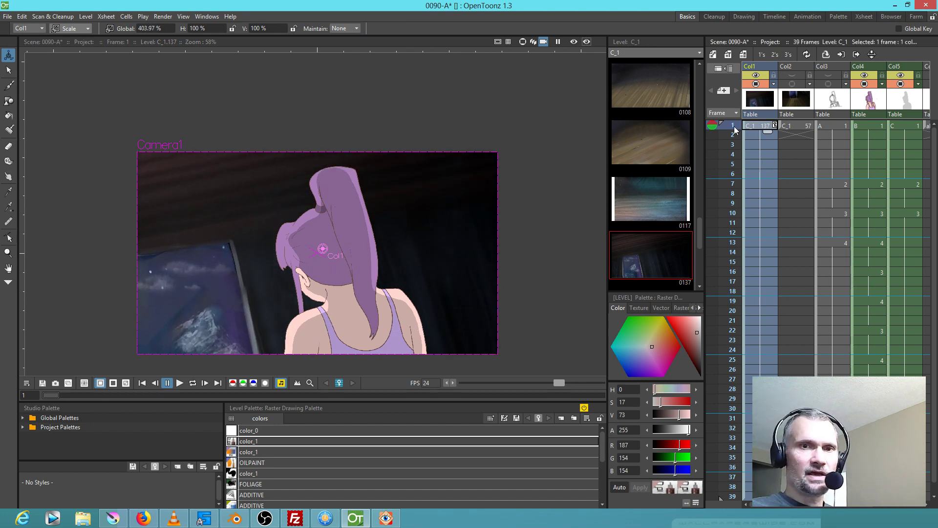
Loop the animation to review the background parallax, then save the scene and all its levels
key(l)
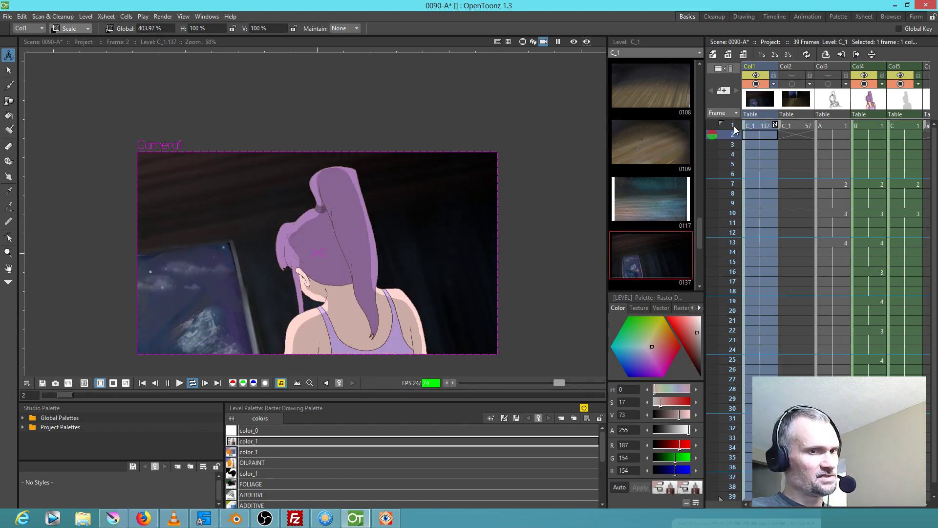
key(l)
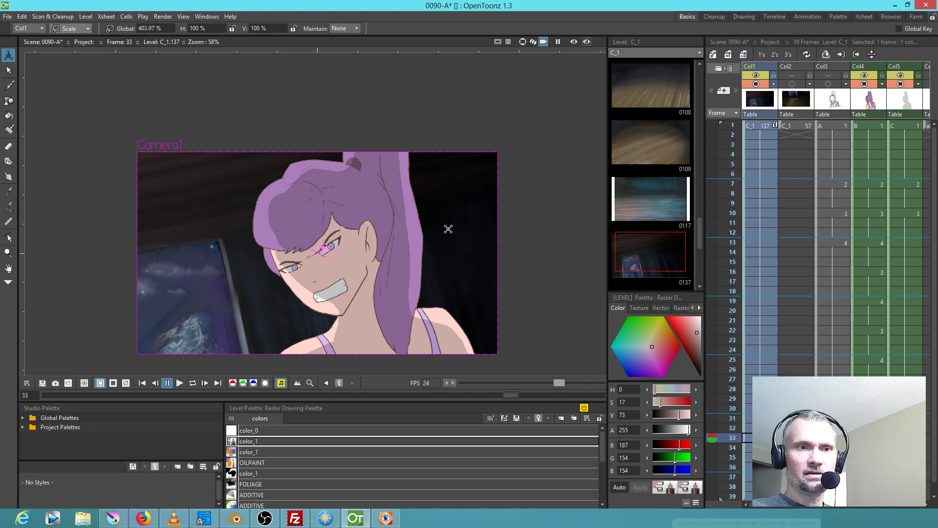
click(10, 17)
click(27, 49)
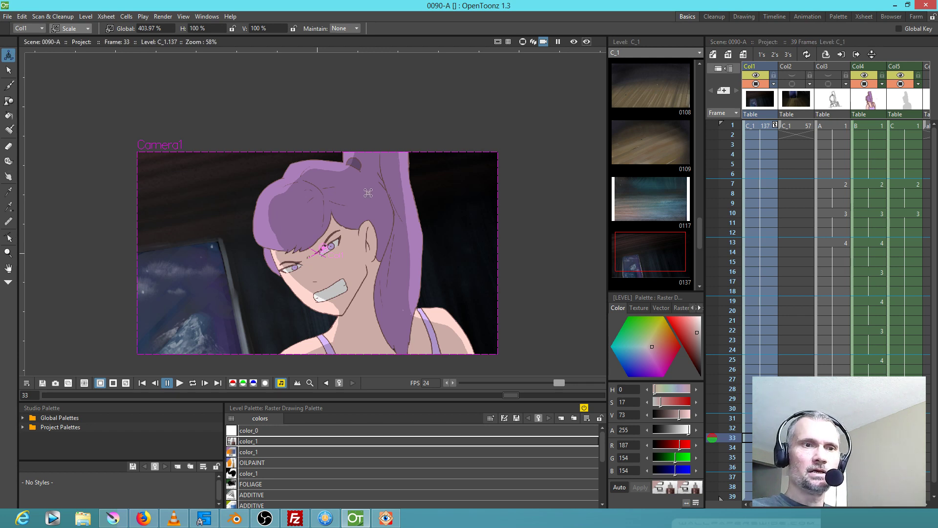
Delete the unneeded xsheet columns: the hair color model in Col6, the rough drawings in Col3 and the spare background in Col2
drag(870, 169, 813, 179)
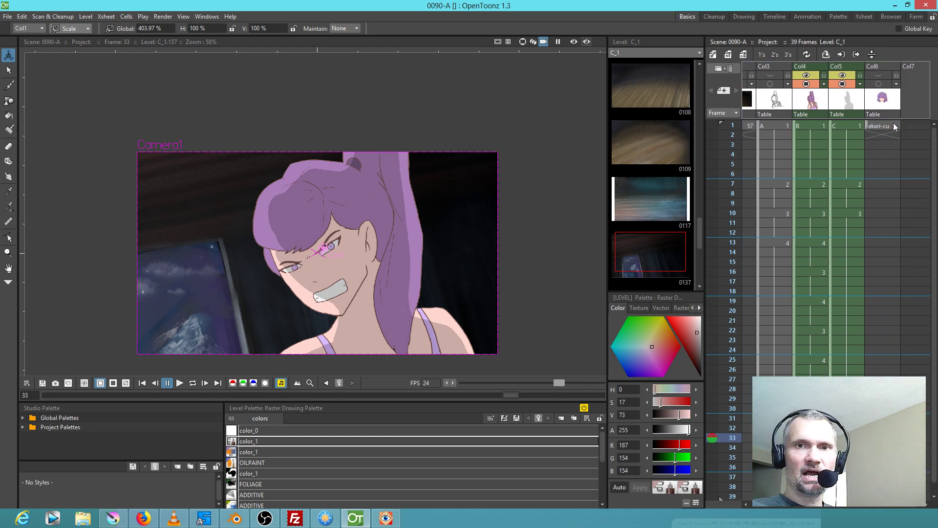
click(881, 100)
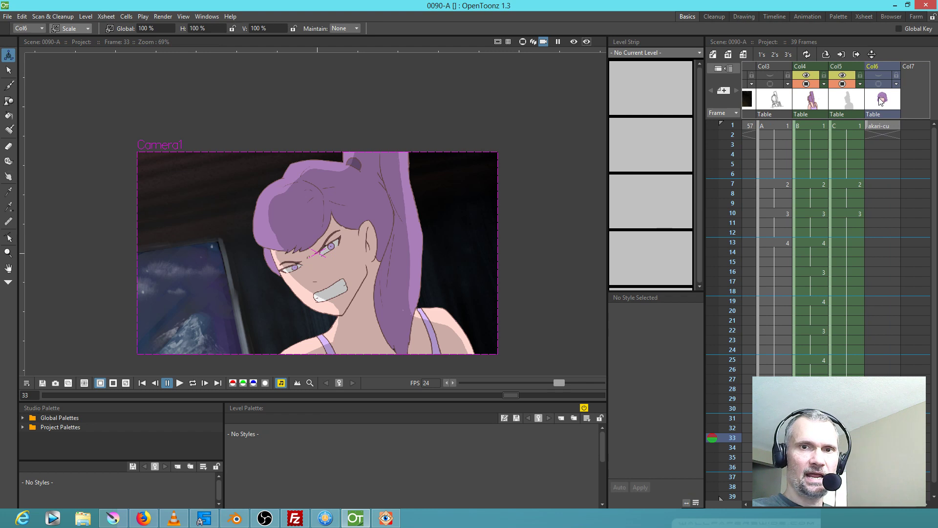
key(Delete)
click(769, 97)
key(Delete)
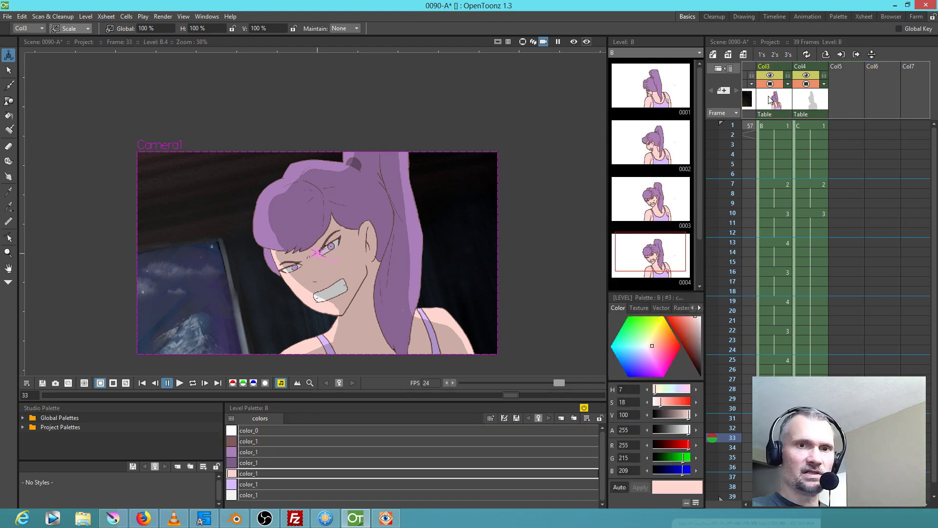
drag(794, 167, 905, 167)
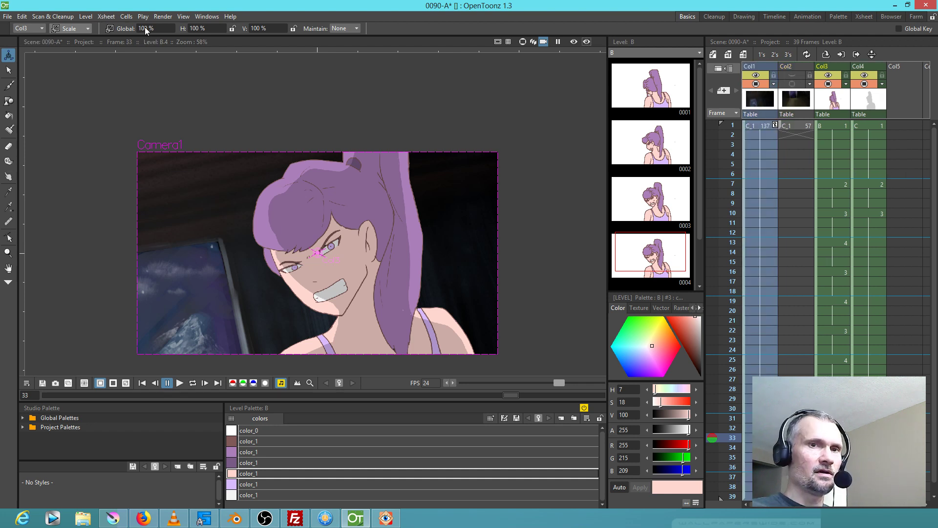
click(793, 100)
key(Delete)
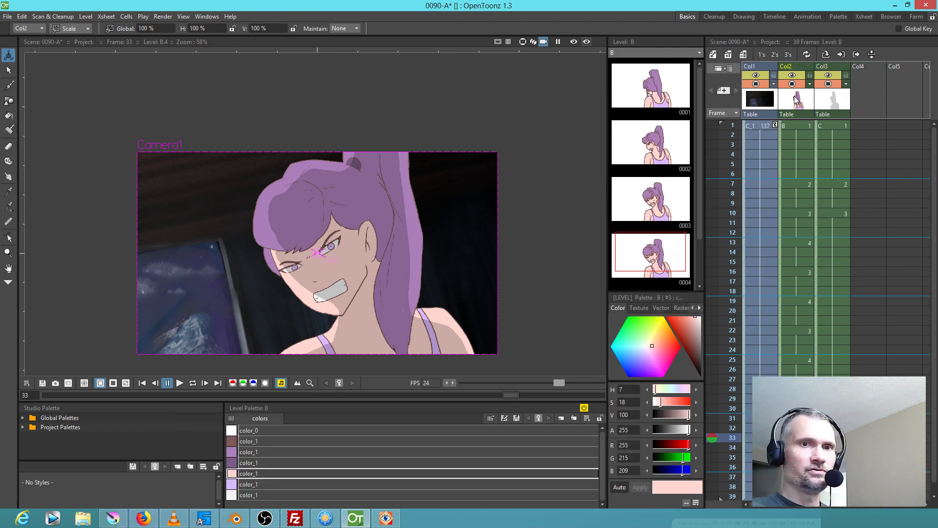
Save the scene and all its levels, then restart the program and reopen scene 0090-A
click(7, 16)
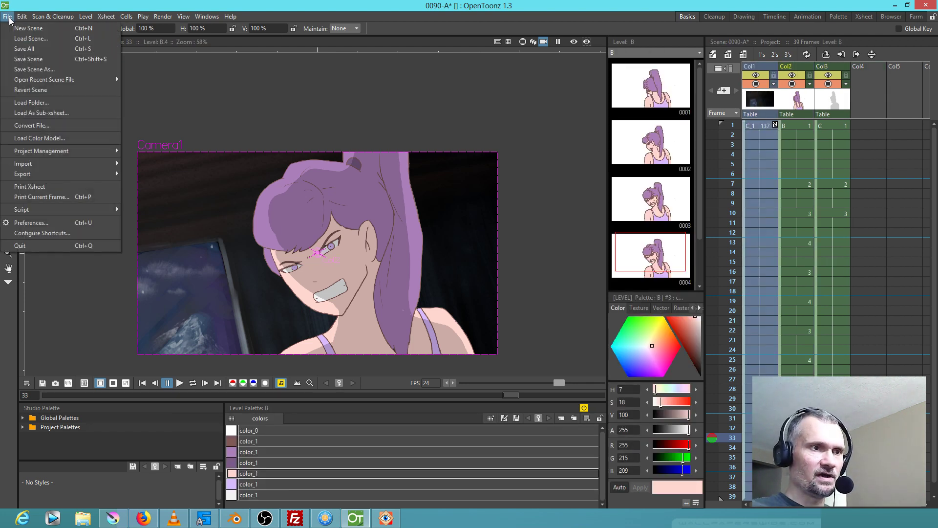
click(16, 50)
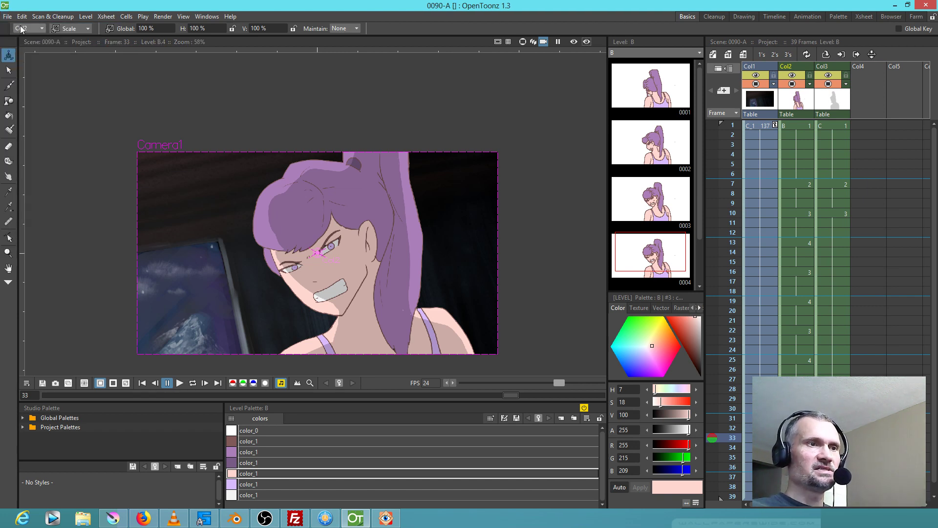
click(925, 6)
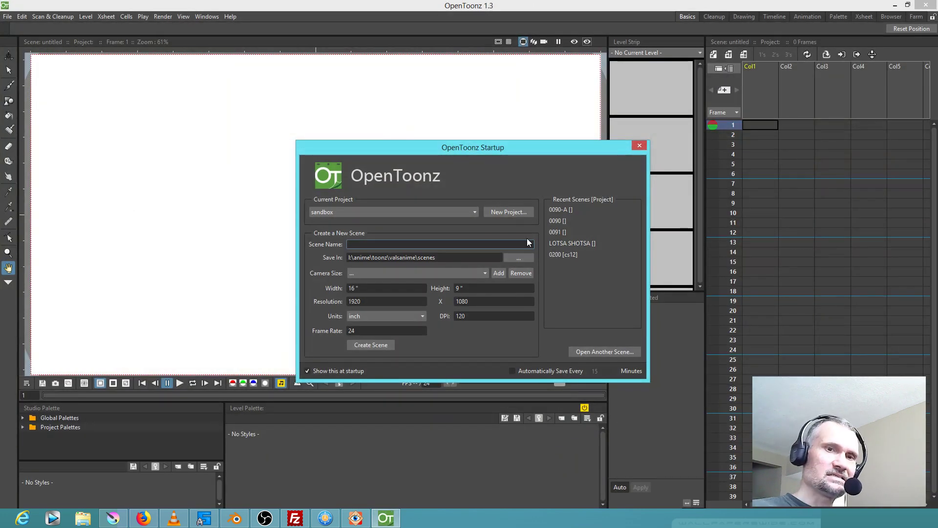
click(564, 210)
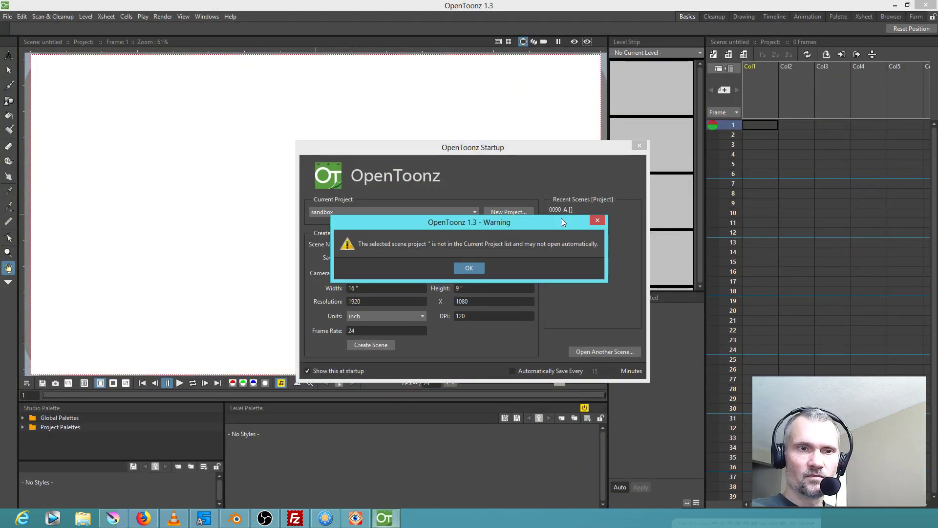
click(478, 266)
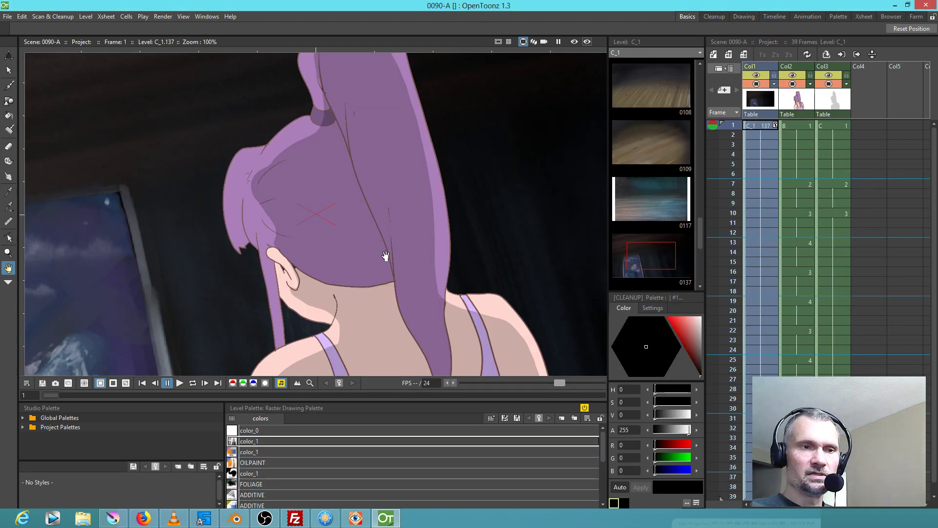
Switch to the camera view and play the animation in a loop to review the reopened scene
scroll(386, 255, down, 6)
scroll(386, 255, up, 1)
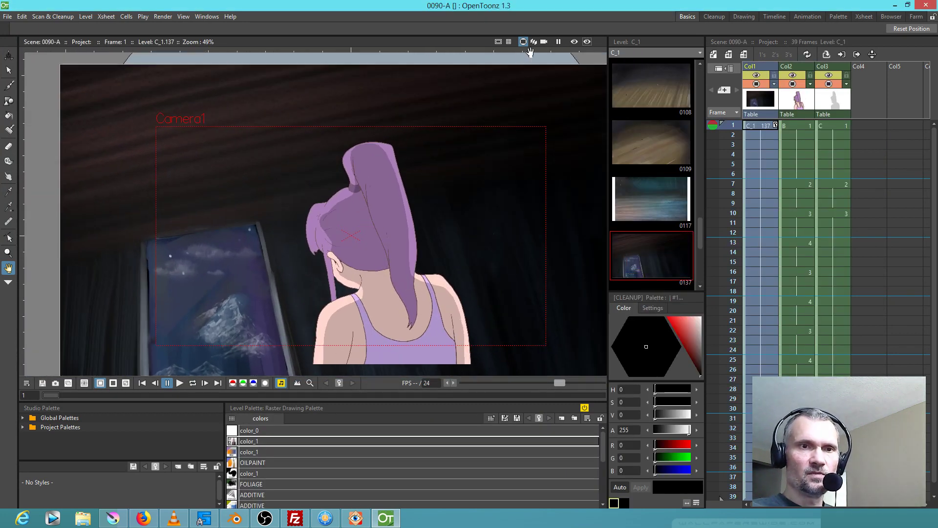
click(544, 43)
key(p)
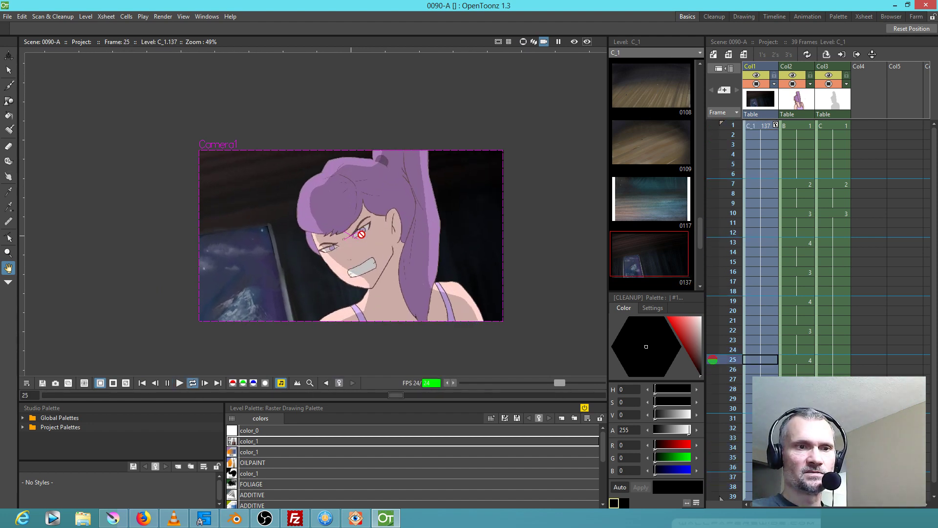
key(p)
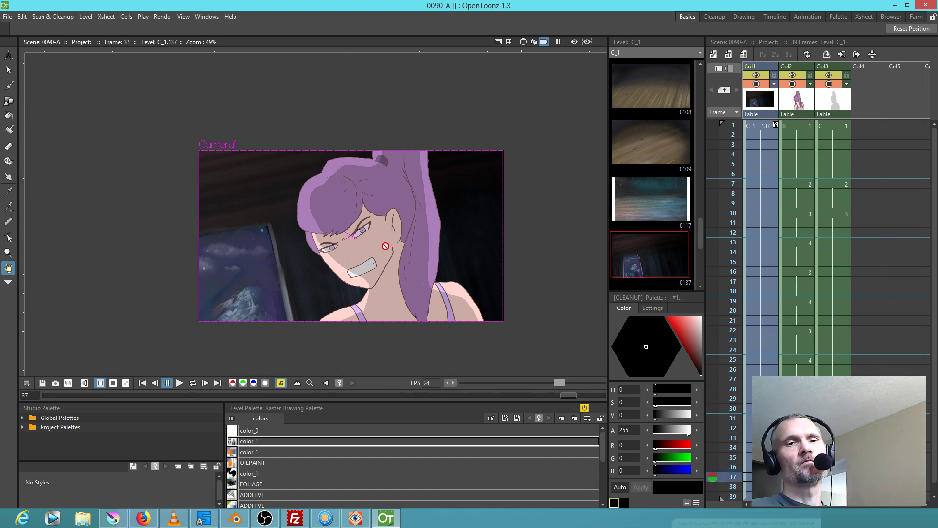
scroll(386, 246, up, 2)
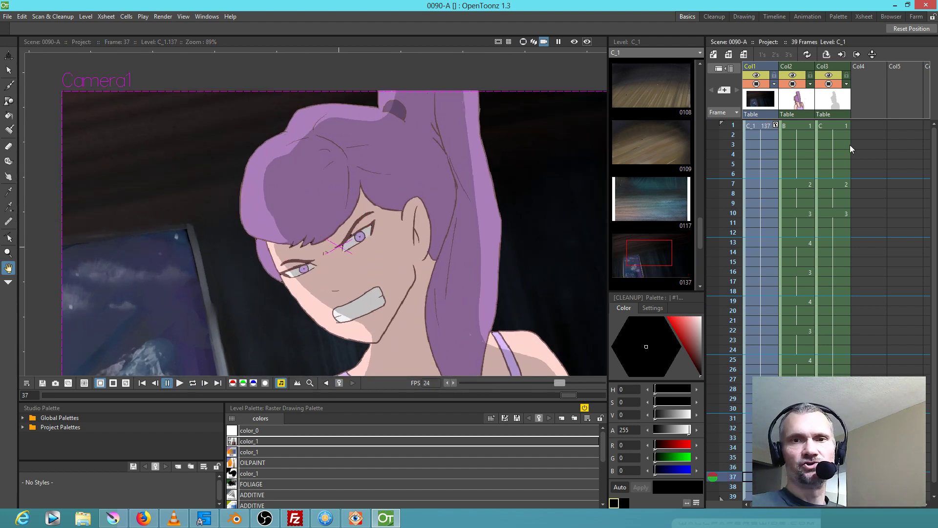
Duplicate the black shadow style in level C's palette and set the copy's alpha to 85
click(833, 127)
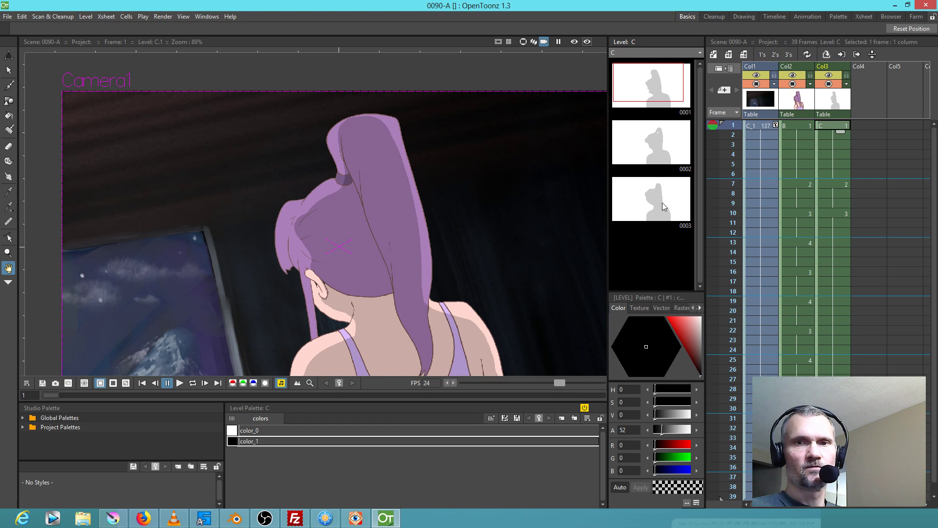
click(233, 443)
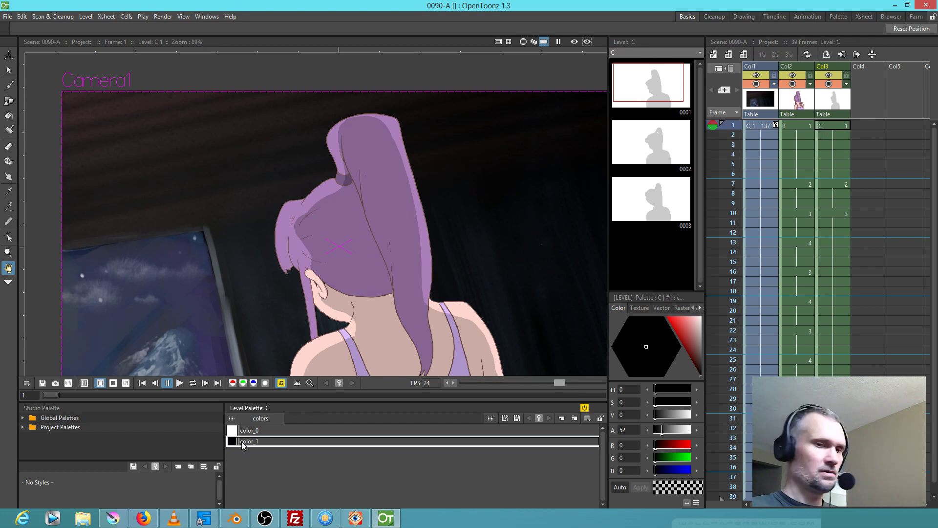
drag(248, 443, 276, 467)
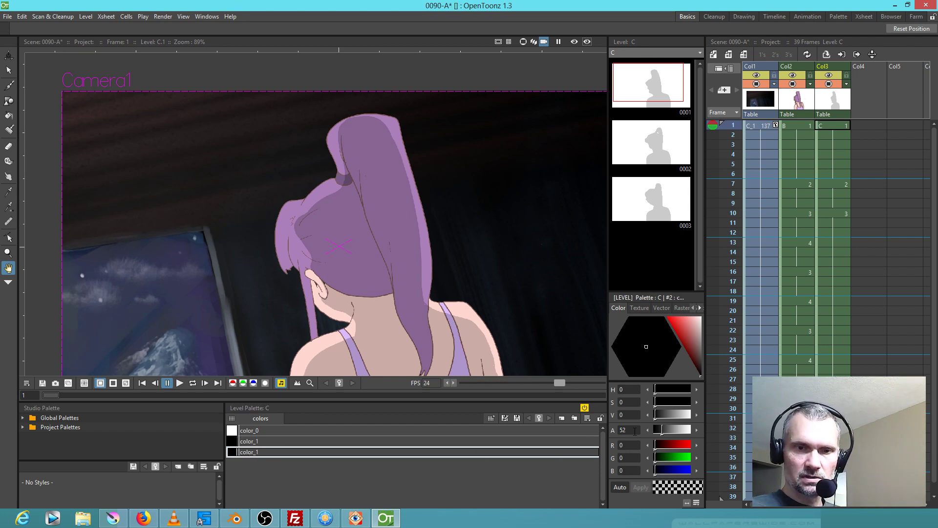
text(85)
key(Return)
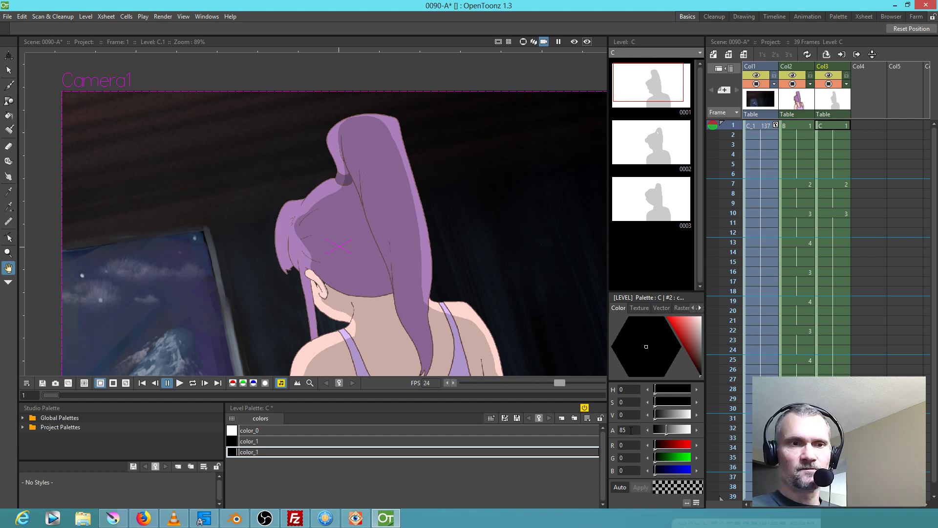
On level C frame 1, paint darker shadows along the nape hairline and the ponytail's edge with the Paint Brush at size 24 in Areas mode
click(837, 127)
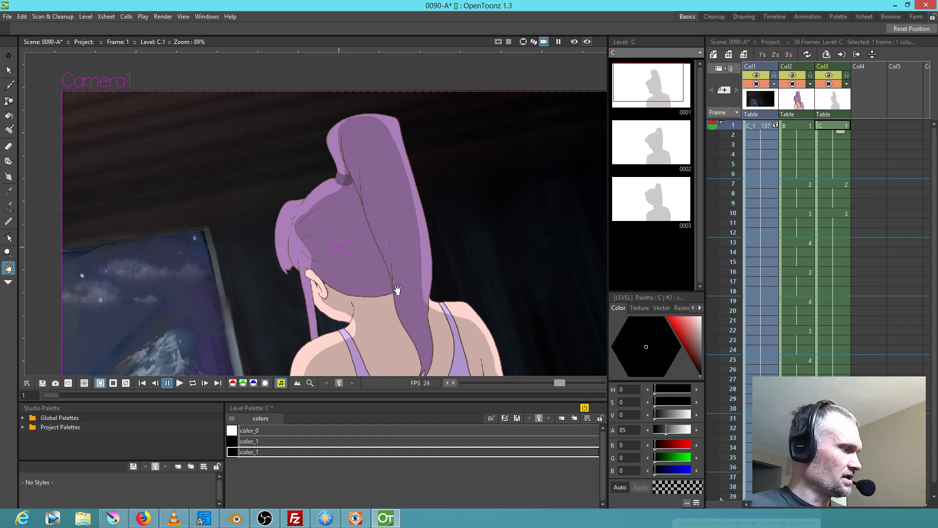
key(j)
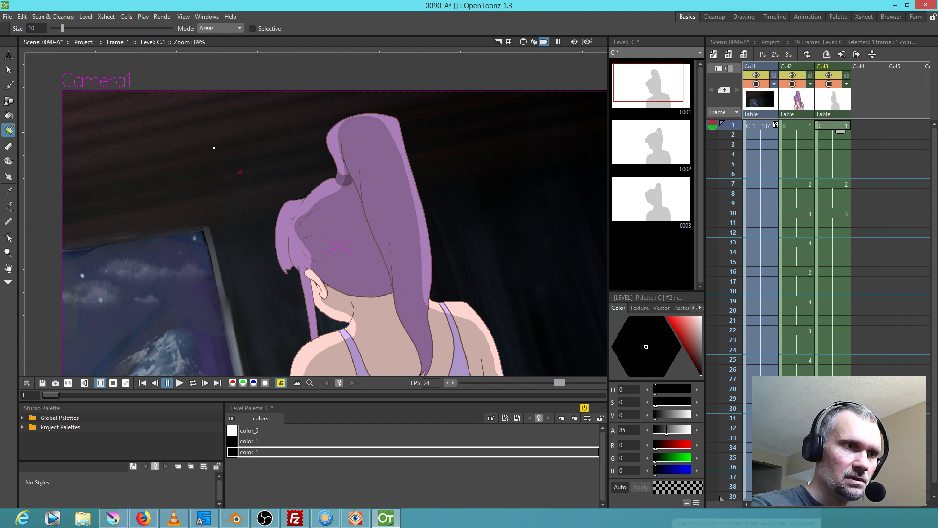
drag(63, 28, 79, 28)
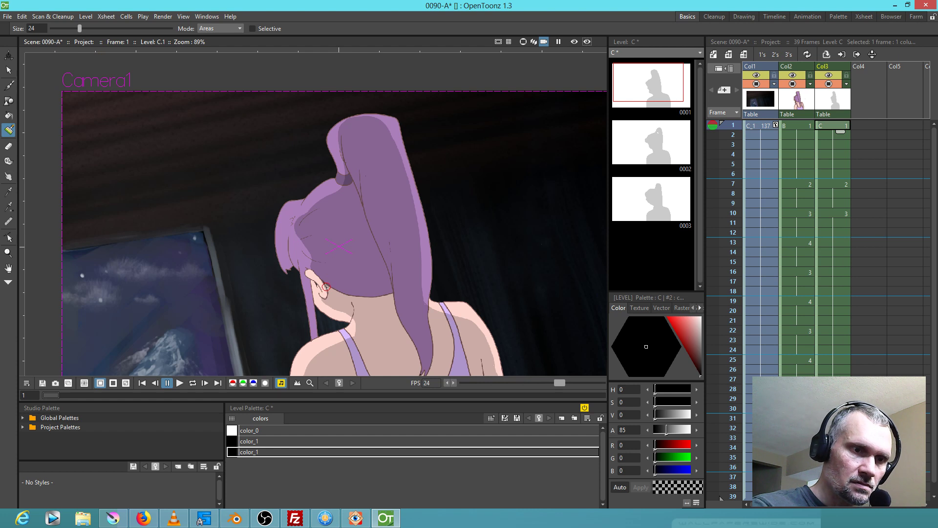
mouse_move(366, 300)
mouse_down()
mouse_move(391, 294)
mouse_move(348, 294)
mouse_move(391, 289)
mouse_up()
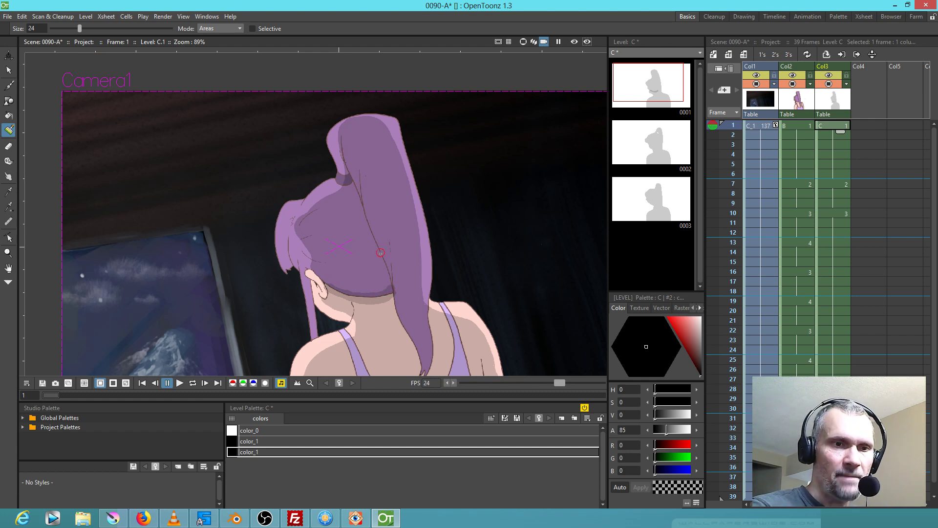
mouse_move(385, 293)
mouse_down()
mouse_move(385, 263)
mouse_move(394, 322)
mouse_move(413, 350)
mouse_up()
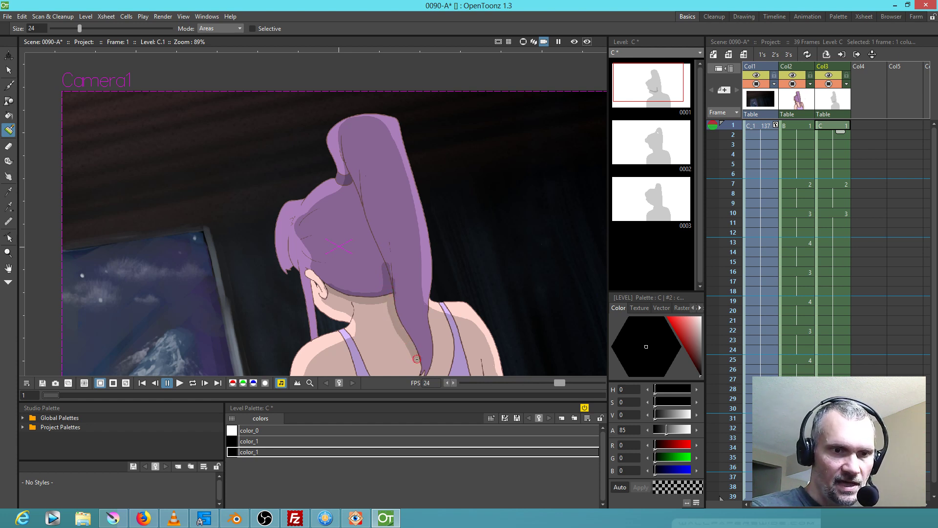
Refine the dark shadow beside the ponytail down to its tip with the Paint Brush at size 8
drag(80, 29, 72, 29)
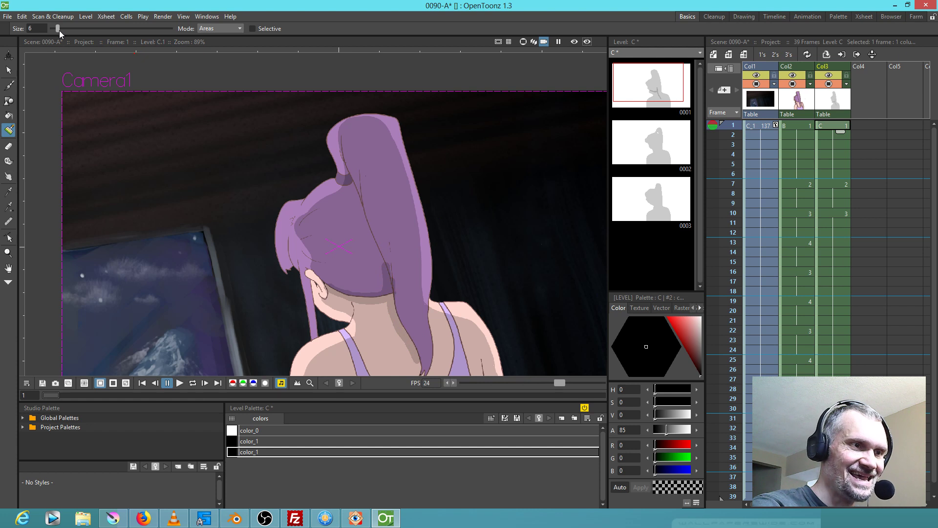
mouse_move(436, 326)
mouse_down()
mouse_move(379, 237)
mouse_move(317, 293)
mouse_move(316, 347)
mouse_move(330, 290)
mouse_up()
key(shift+space)
key(j)
drag(338, 249, 360, 341)
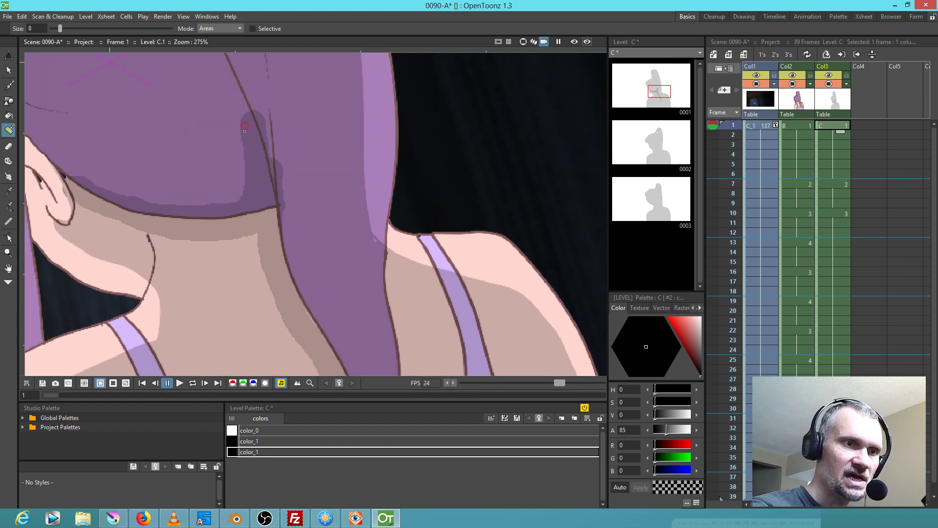
mouse_move(238, 85)
mouse_down()
mouse_move(278, 179)
mouse_move(246, 114)
mouse_up()
drag(361, 272, 459, 180)
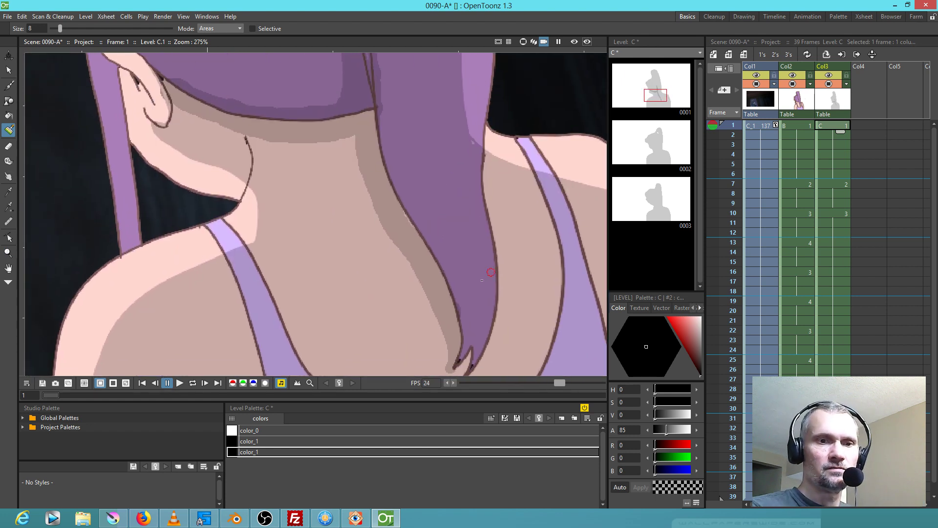
drag(490, 273, 438, 222)
drag(410, 302, 410, 309)
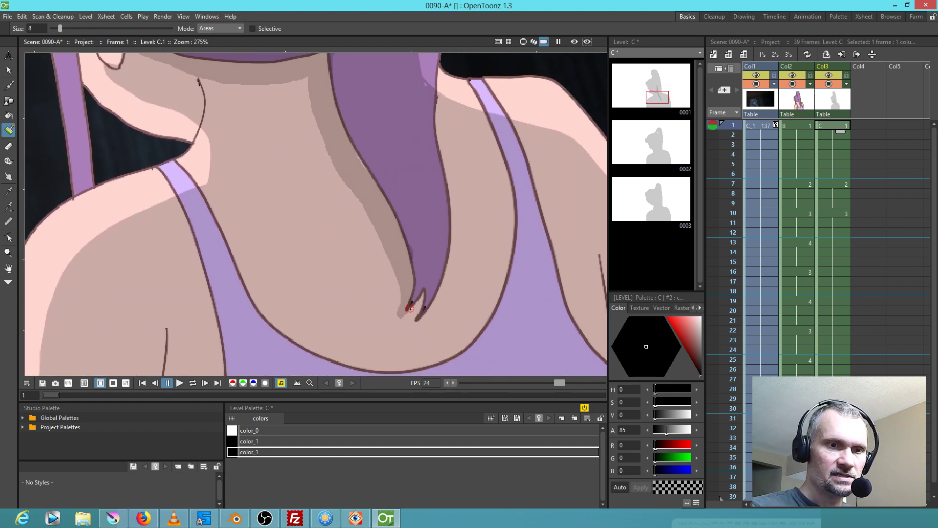
Save the scene together with all its levels
key(b)
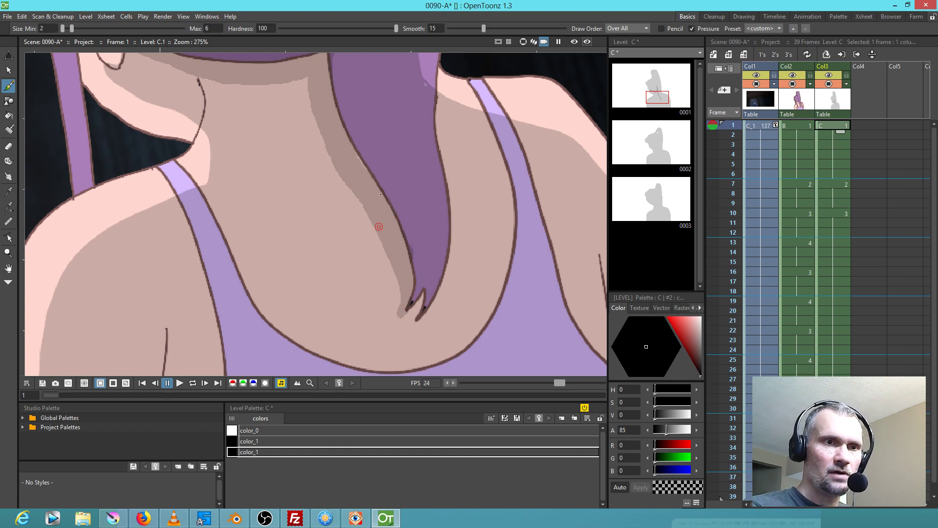
click(7, 17)
click(22, 50)
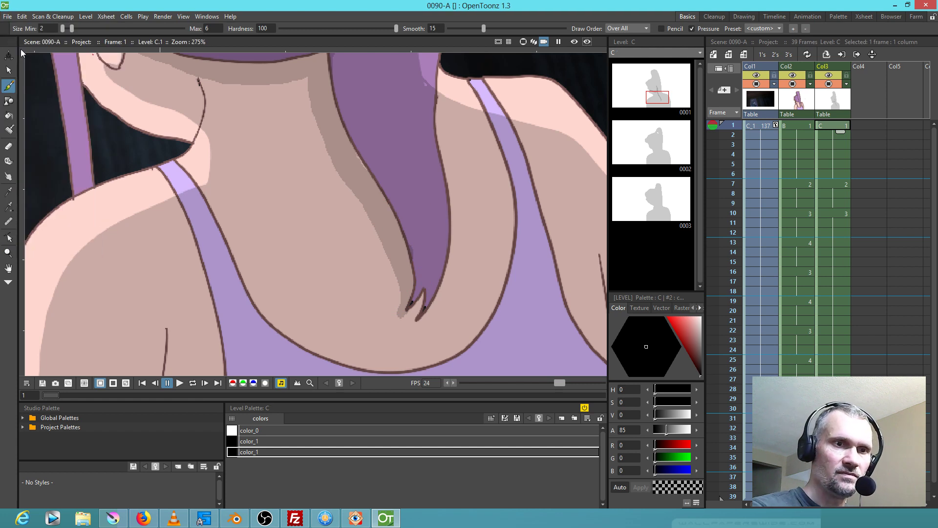
Try shading along the thin strand line in the front hair, and remove that shading again
drag(406, 148, 358, 203)
drag(357, 164, 324, 175)
mouse_move(318, 229)
mouse_down()
mouse_move(343, 245)
mouse_move(359, 314)
mouse_up()
mouse_move(333, 250)
mouse_down()
mouse_move(348, 281)
mouse_move(384, 291)
mouse_move(451, 409)
mouse_up()
drag(278, 251, 378, 290)
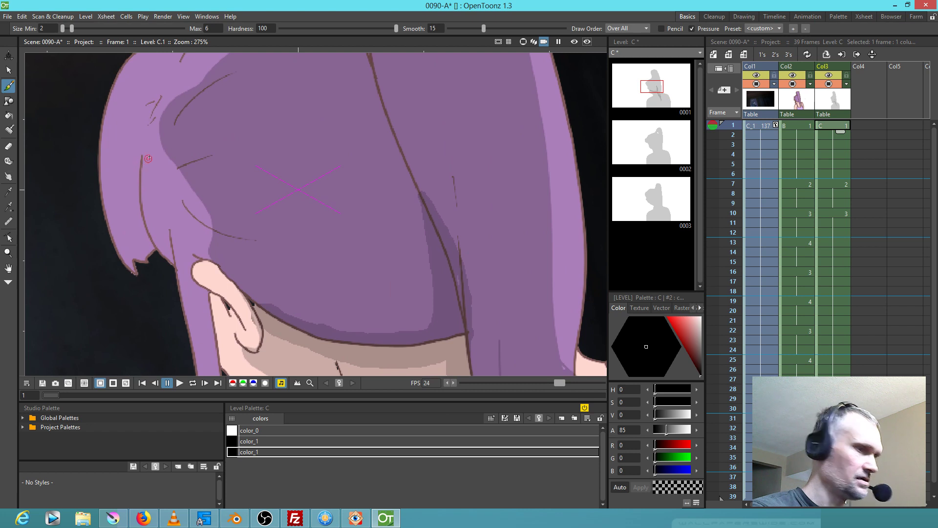
key(j)
mouse_move(140, 156)
mouse_down()
mouse_move(137, 209)
mouse_move(150, 250)
mouse_move(142, 140)
mouse_up()
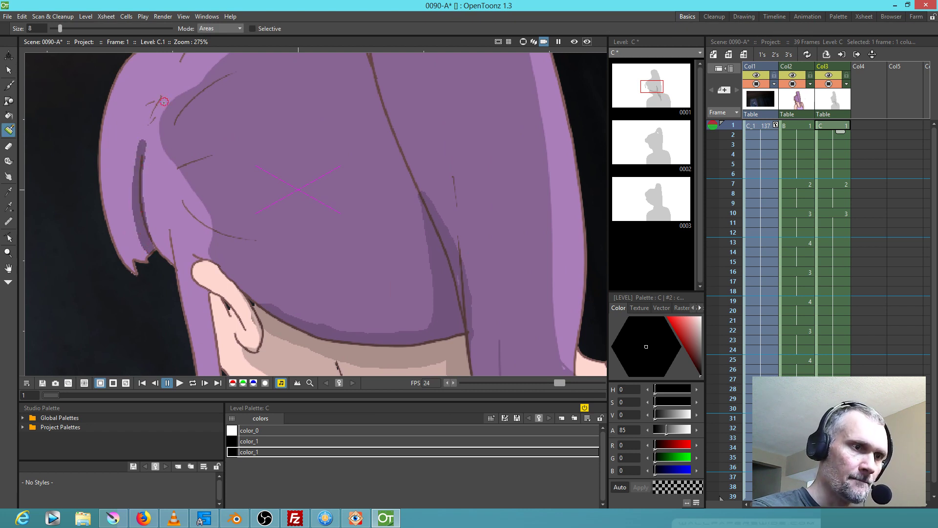
key(ctrl+z)
key(ctrl+z)
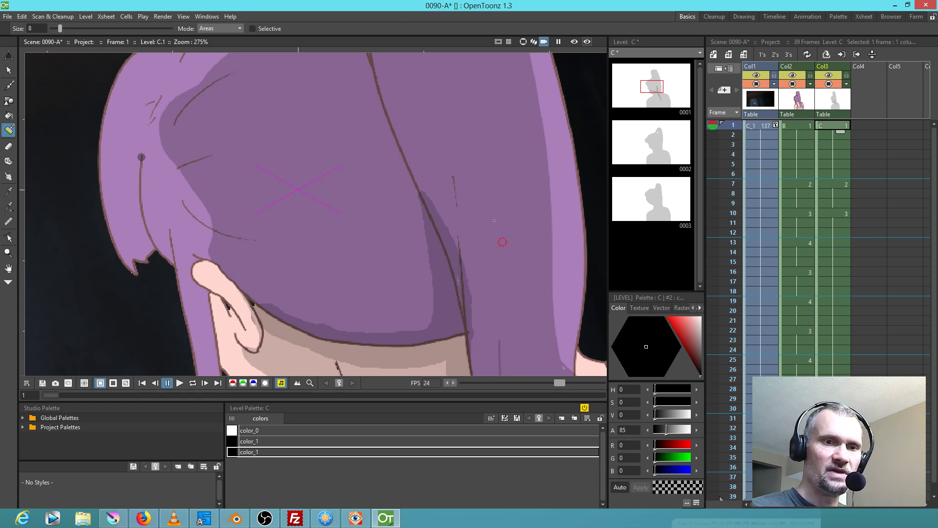
drag(512, 268, 489, 211)
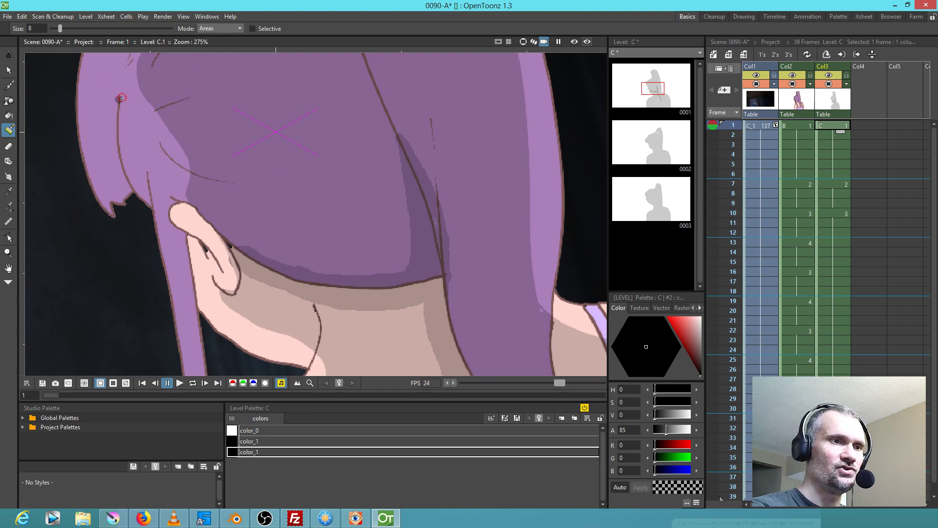
key(a)
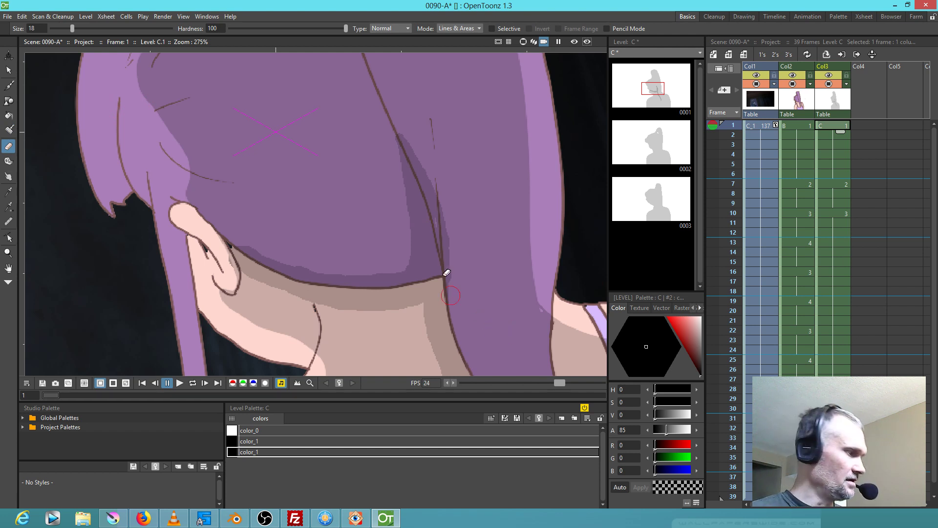
Draw two thin curved shadow strands inside the lower ponytail on level C frame 1 with the Brush tool
key(b)
drag(495, 313, 457, 217)
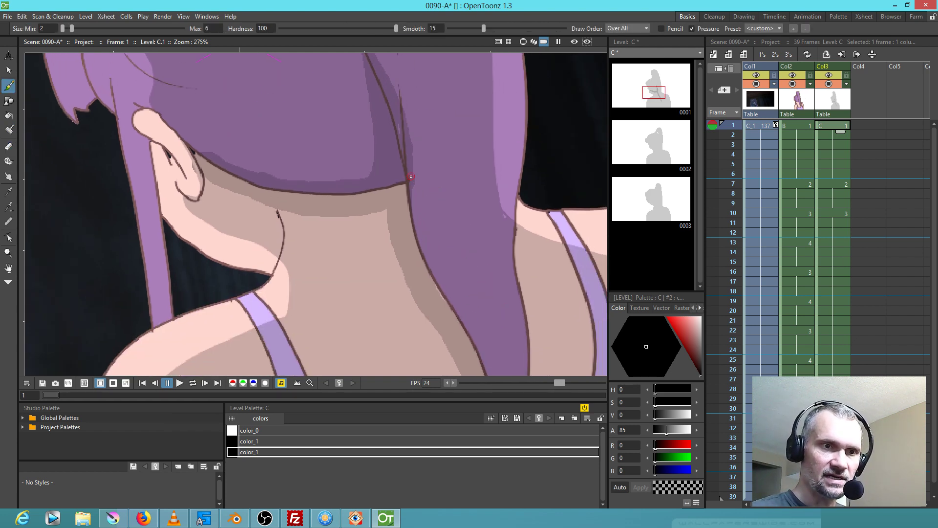
drag(430, 188, 445, 276)
drag(452, 219, 474, 299)
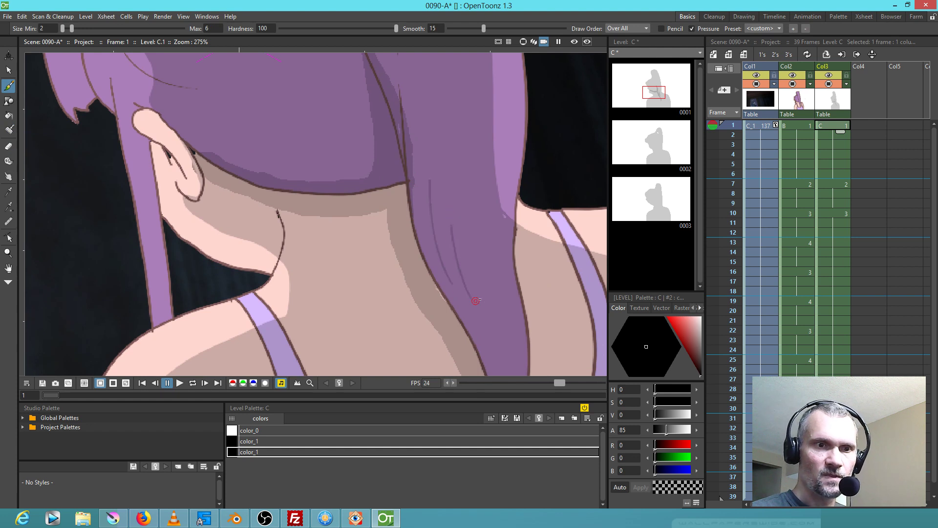
drag(337, 217, 359, 271)
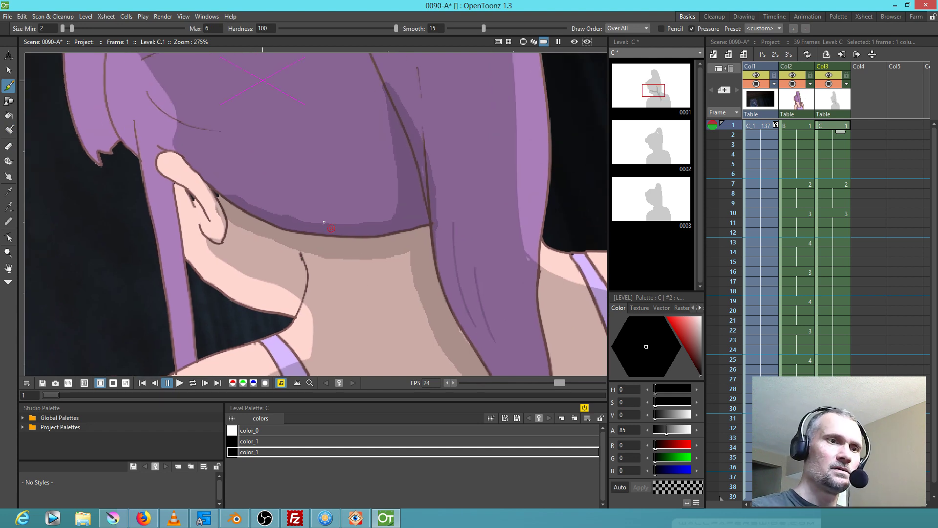
On level B frame 1, paint over the stray dark specks around the ear with the light skin color
click(794, 126)
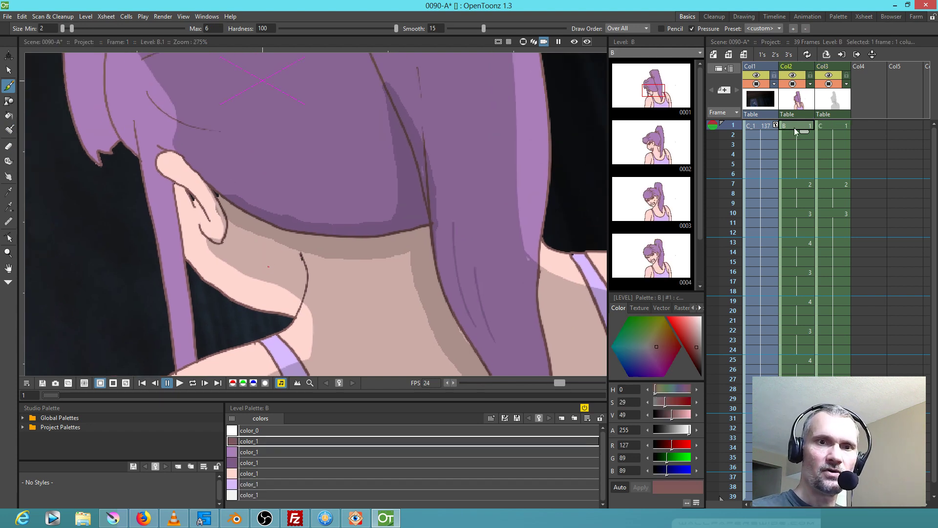
click(239, 473)
key(k)
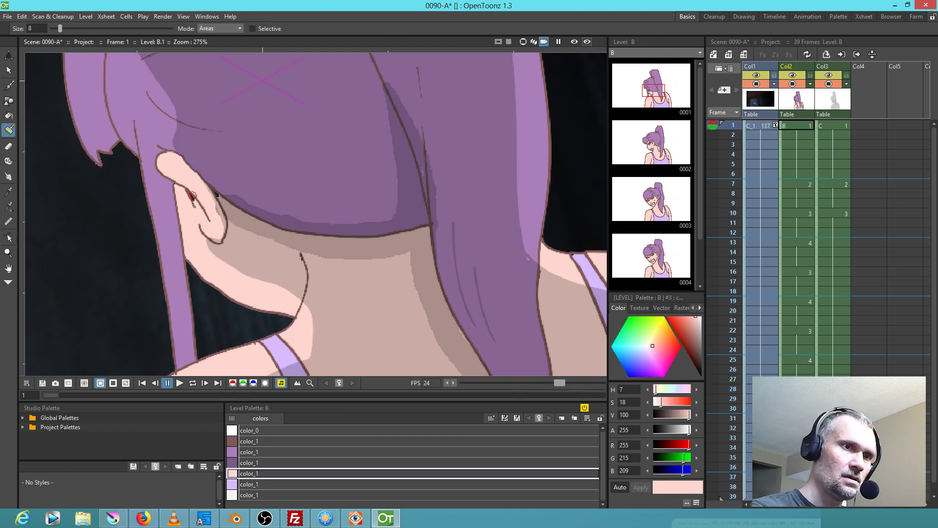
mouse_move(193, 175)
mouse_down()
mouse_move(198, 211)
mouse_move(192, 204)
mouse_move(214, 197)
mouse_up()
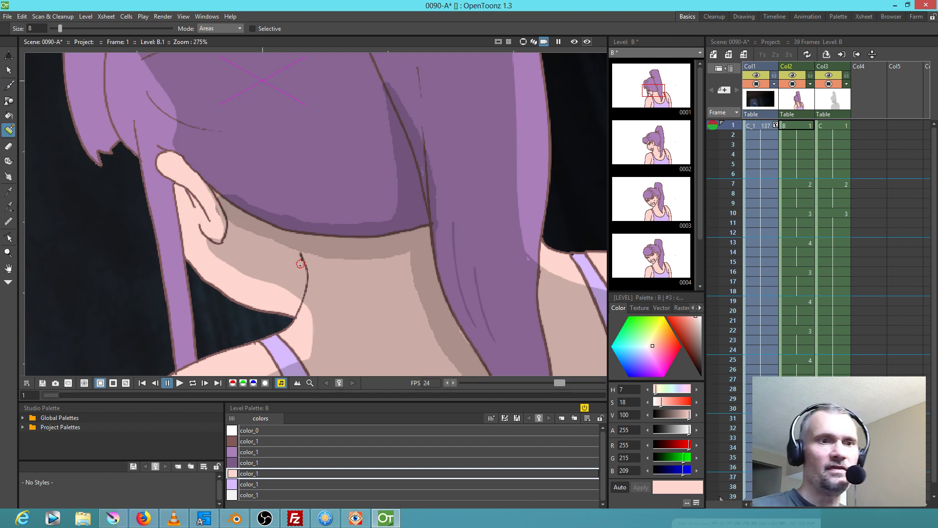
On level C frame 1, shade the hair edge behind the ear with translucent black and erase the shading spilling onto the ear
click(832, 126)
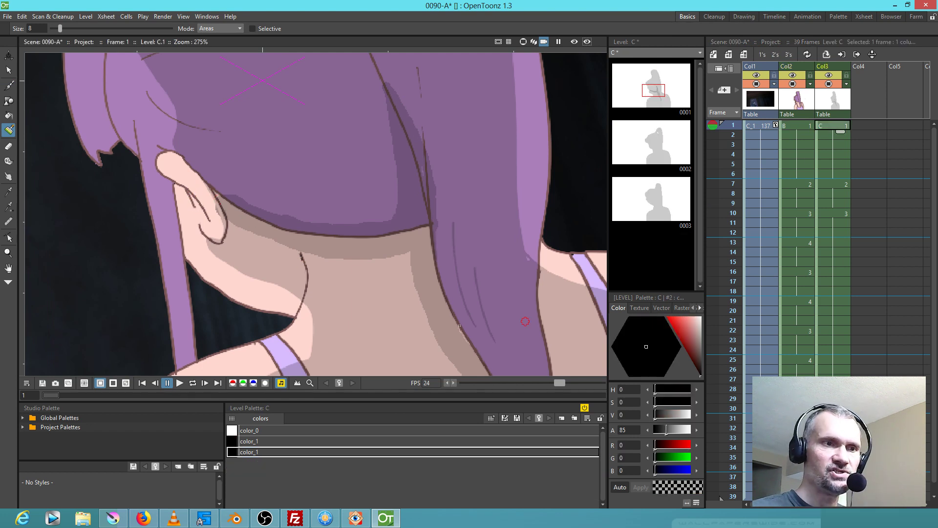
click(262, 453)
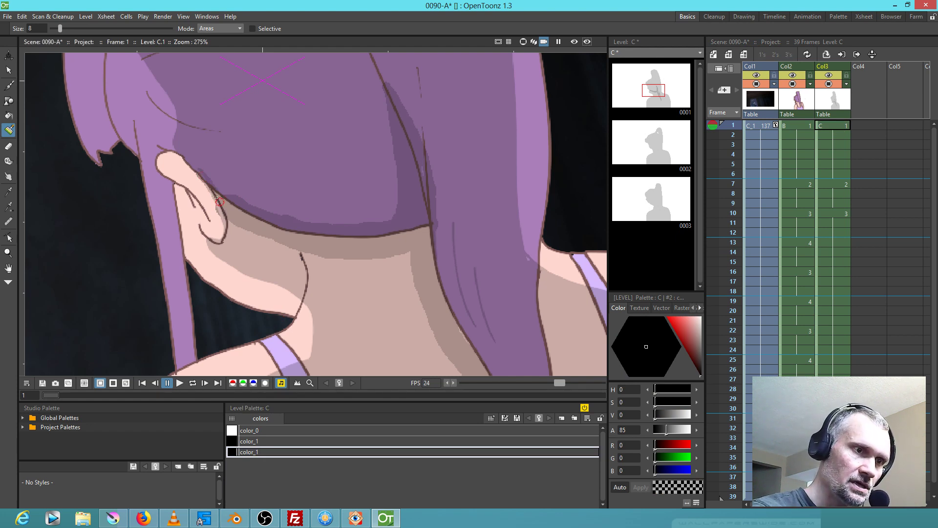
mouse_move(210, 184)
mouse_down()
mouse_move(227, 197)
mouse_move(182, 158)
mouse_up()
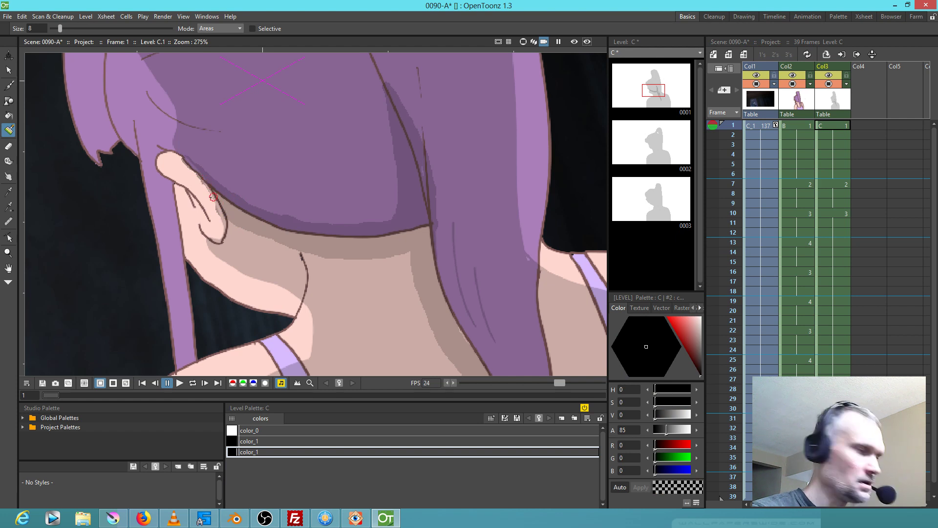
key(a)
drag(194, 182, 217, 227)
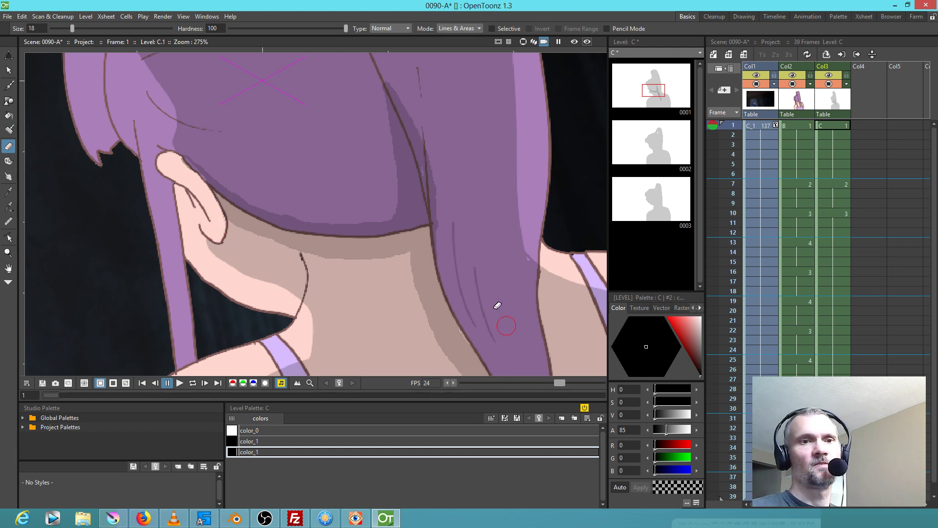
Add a new highlight style to level C's palette, white with an alpha of 85
scroll(503, 315, down, 4)
drag(425, 271, 389, 293)
double_click(246, 452)
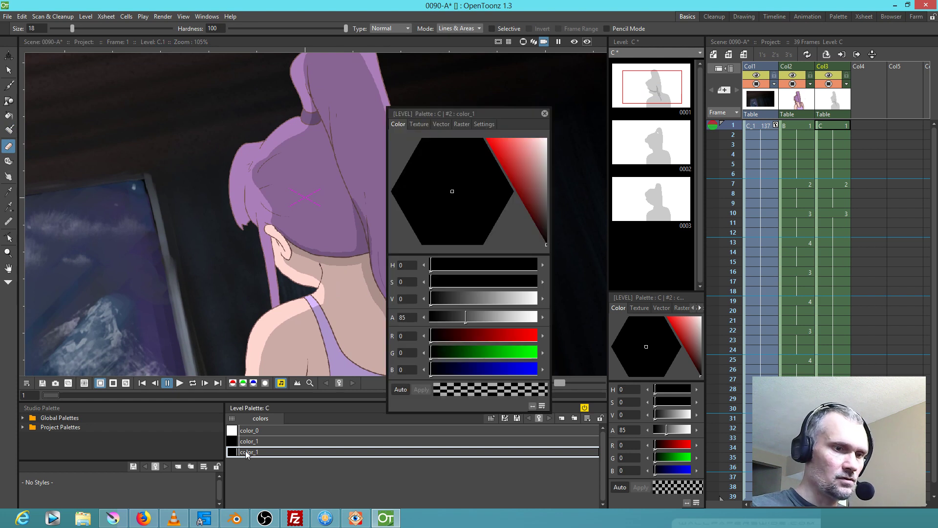
click(254, 462)
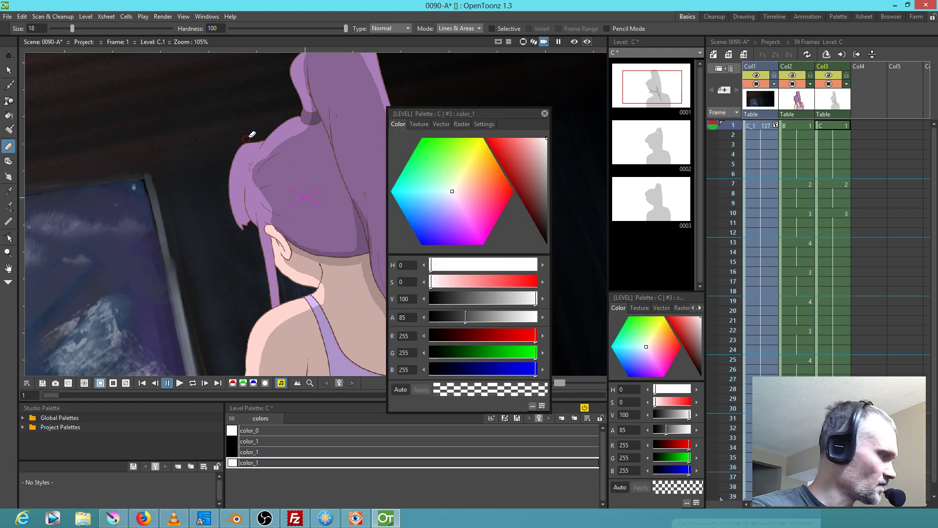
Brush thin white highlight strands along the front hair and the upper edges of the hair on level C frame 1
key(b)
mouse_move(250, 148)
mouse_down()
mouse_move(236, 181)
mouse_move(241, 199)
mouse_up()
drag(271, 142, 291, 122)
drag(295, 55, 294, 188)
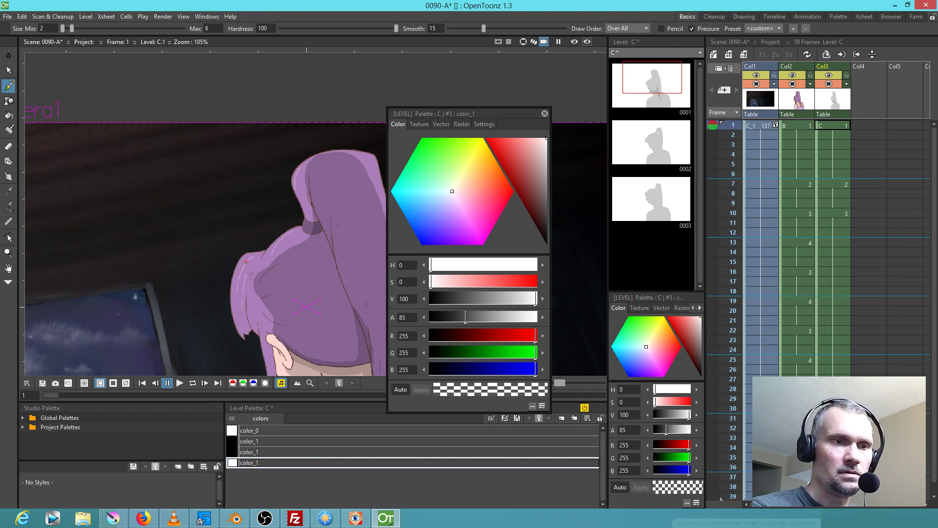
drag(250, 269, 238, 303)
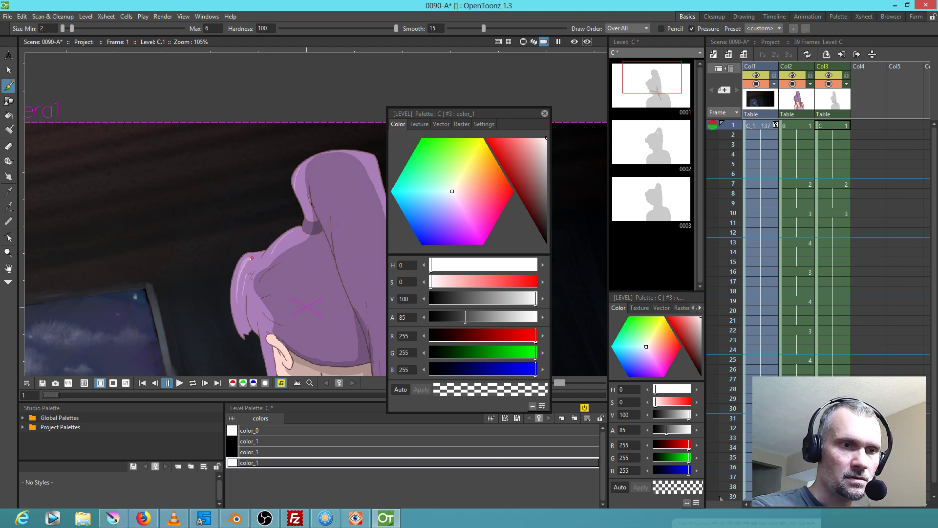
Try a magenta tint on the highlight style, and return its color to white
drag(459, 353, 425, 352)
drag(371, 247, 366, 209)
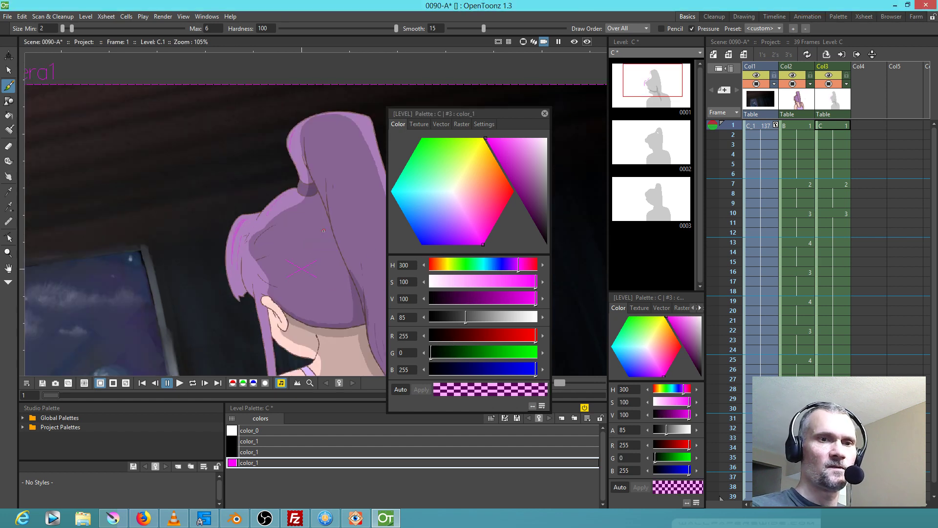
click(544, 113)
drag(380, 258, 403, 254)
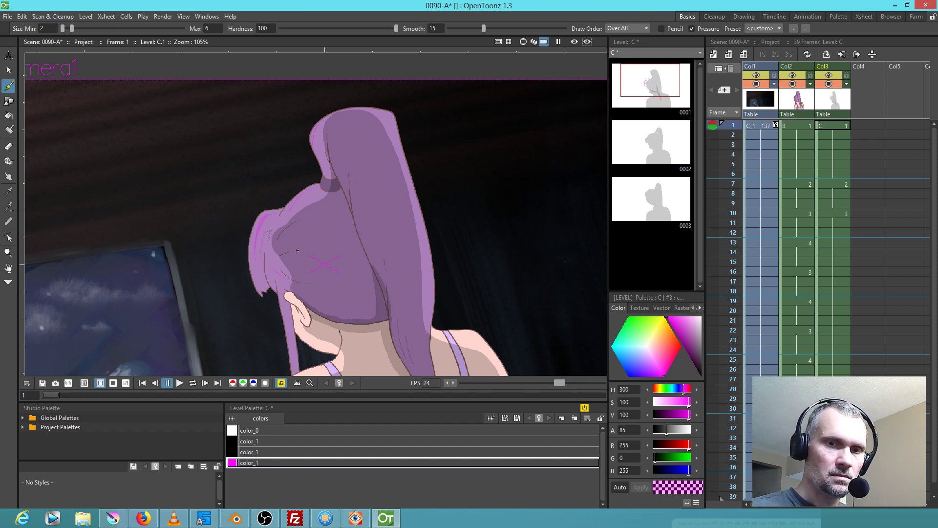
click(646, 346)
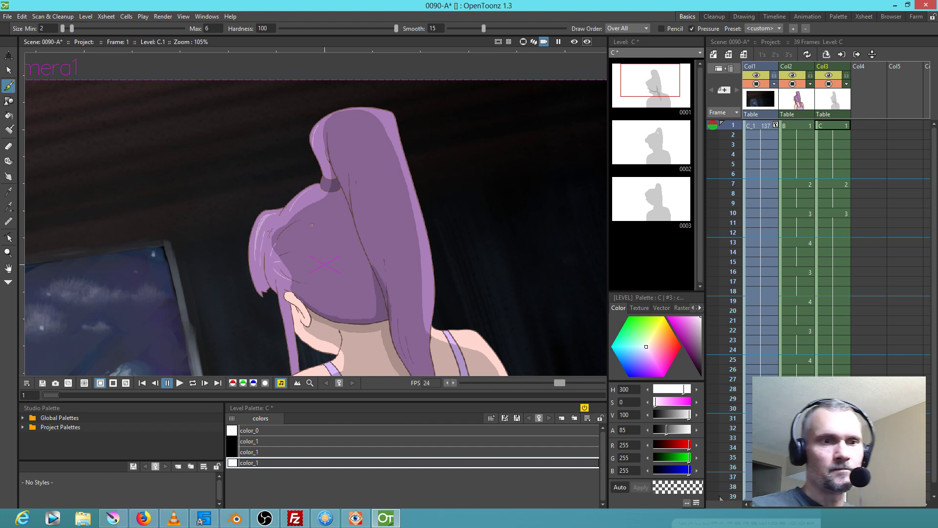
On frame 7 of level C, brush white highlights along the front hair and ponytail edges and short strands above the forehead
key(period)
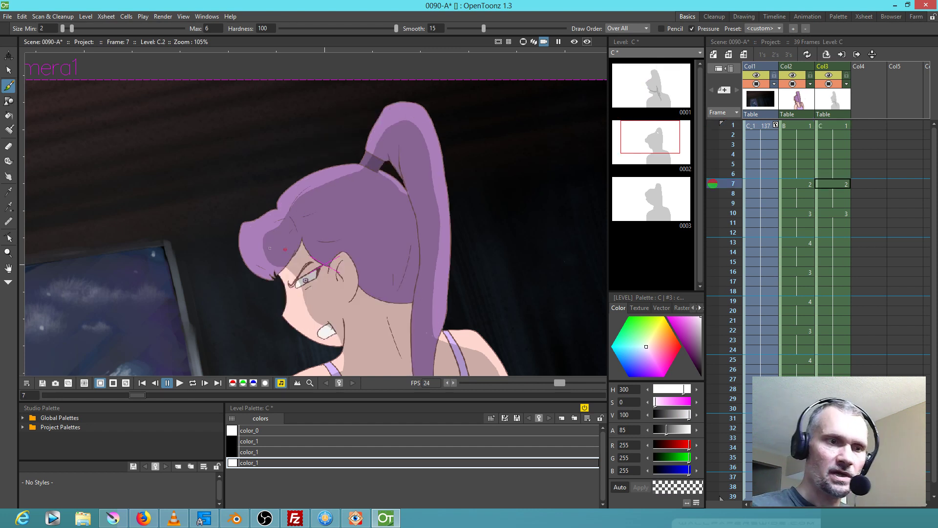
drag(244, 227, 258, 269)
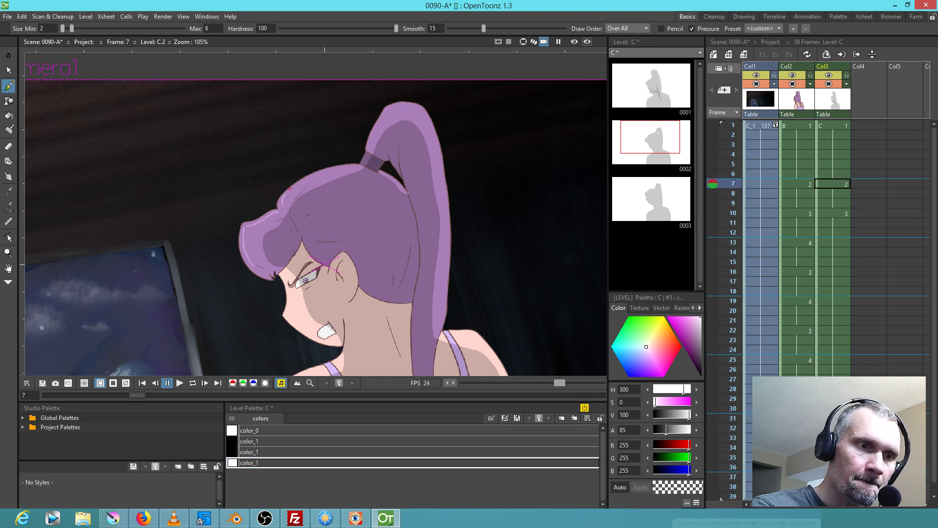
drag(387, 109, 370, 145)
drag(298, 216, 318, 199)
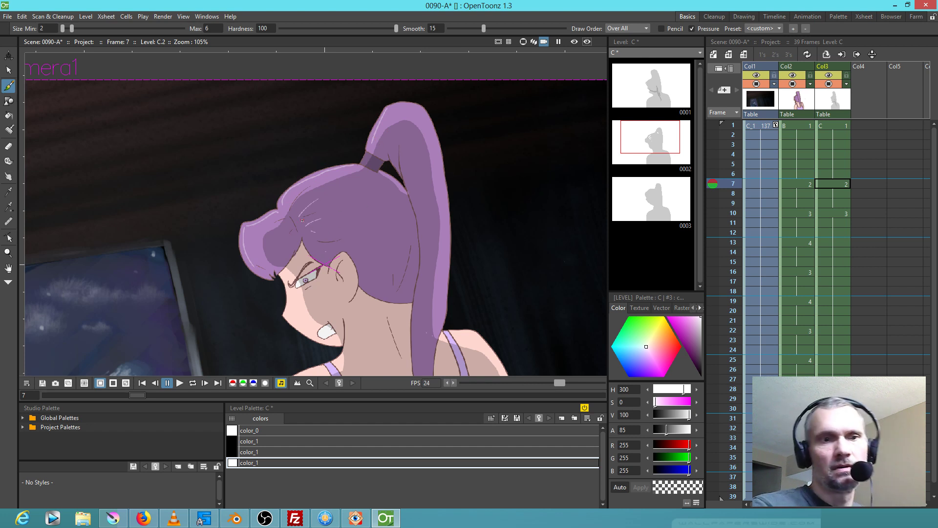
On frame 10 of level C, brush white highlights along the outer edges of the bangs, crown and ponytail
key(.)
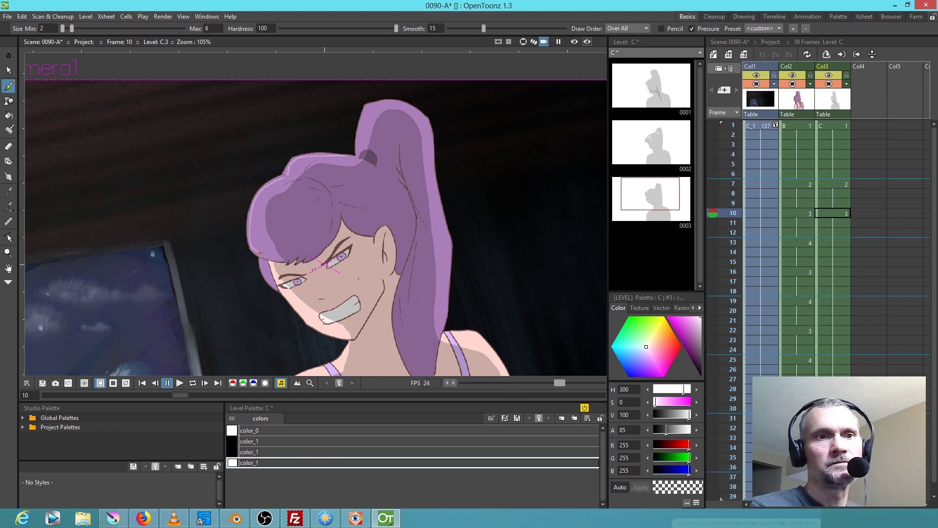
drag(359, 130, 368, 106)
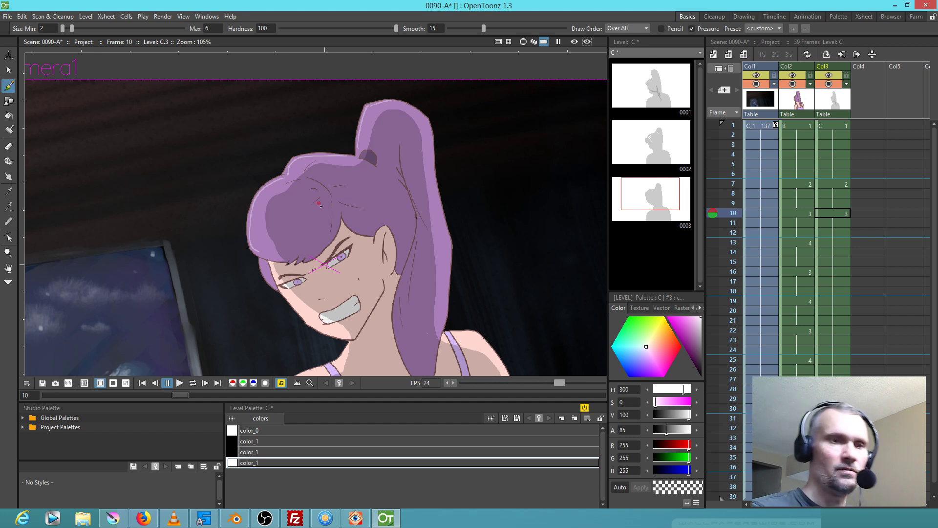
drag(321, 224, 309, 245)
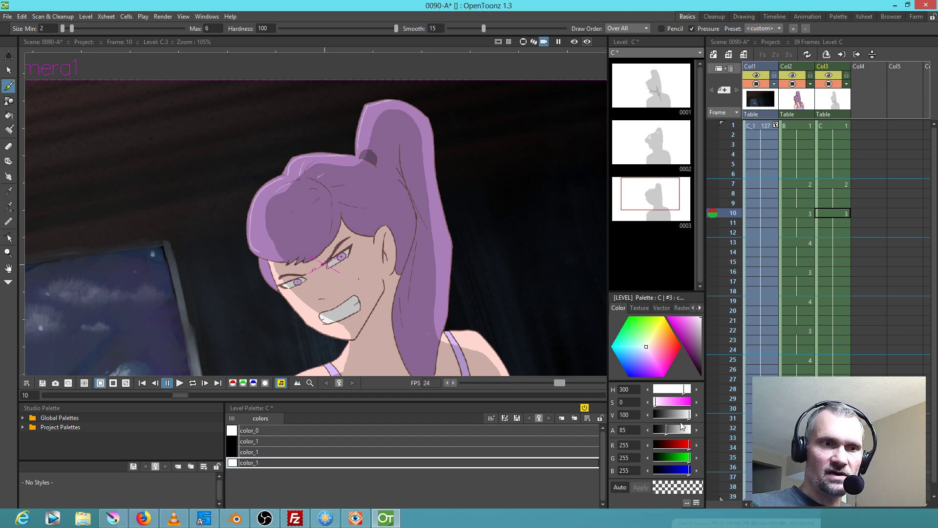
Duplicate the white highlight style, set the copy's alpha to 40, and brush soft highlight strands inside the bangs on frame 10
drag(667, 434, 669, 435)
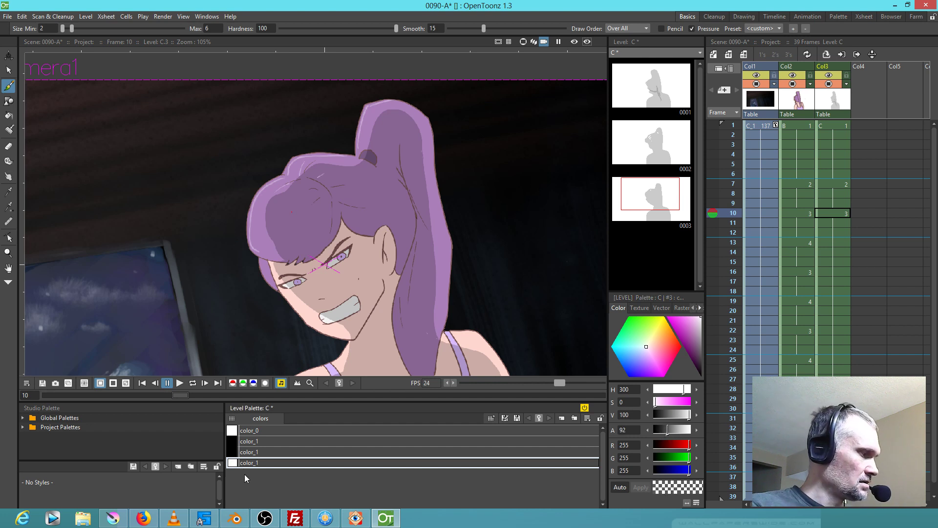
key(ctrl+v)
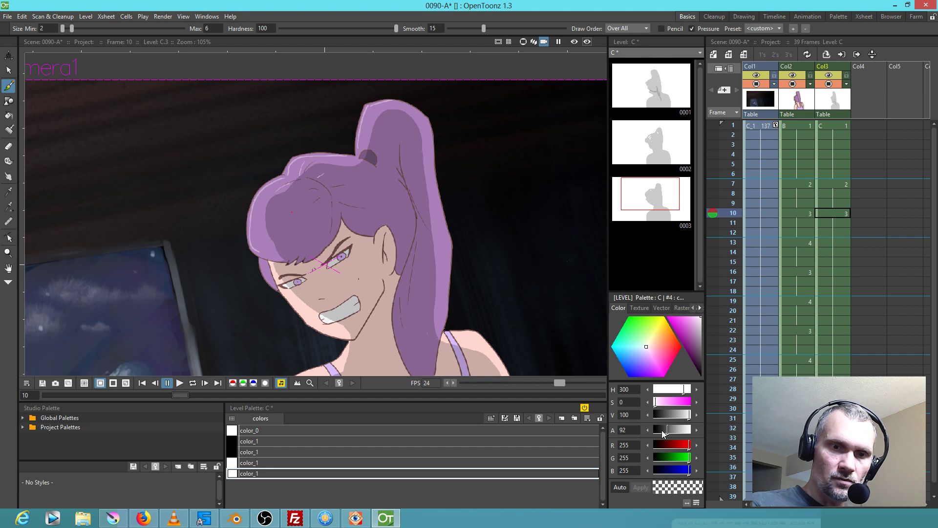
double_click(628, 430)
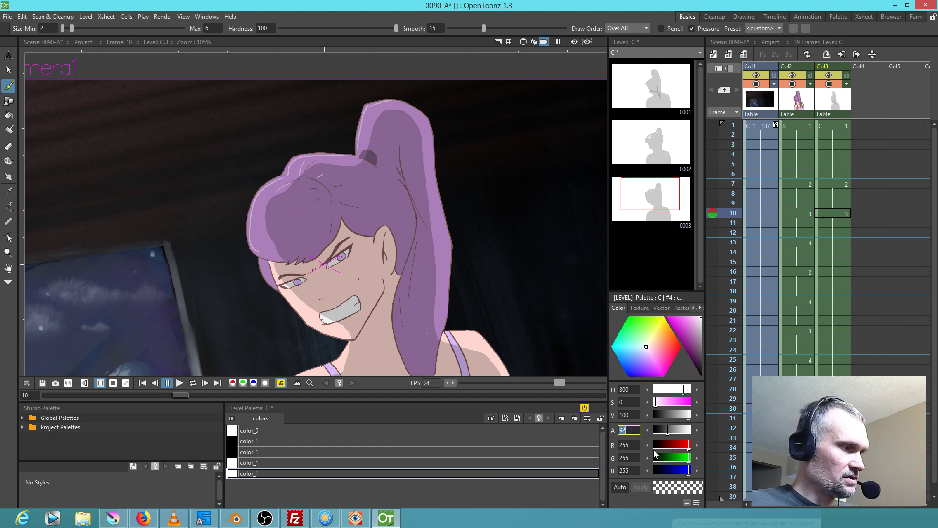
text(40)
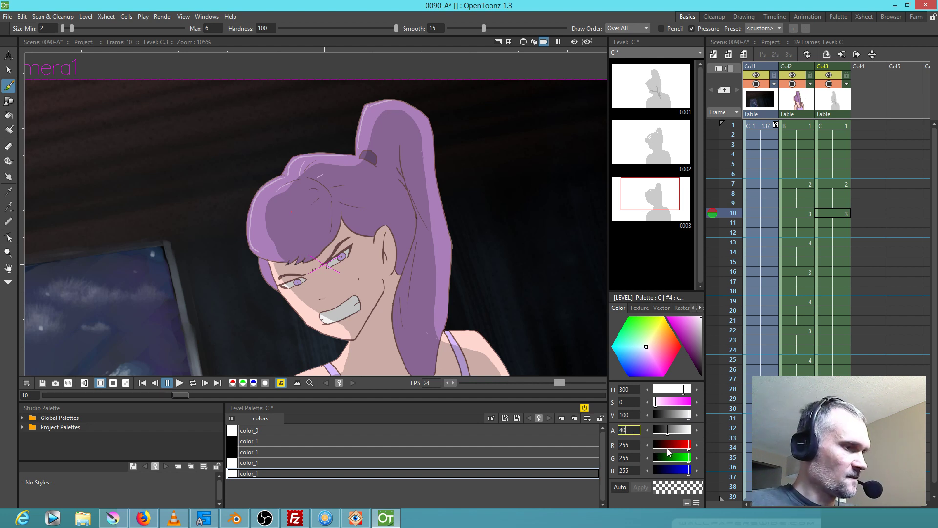
key(Return)
mouse_move(295, 195)
mouse_down()
mouse_move(292, 203)
mouse_move(318, 233)
mouse_up()
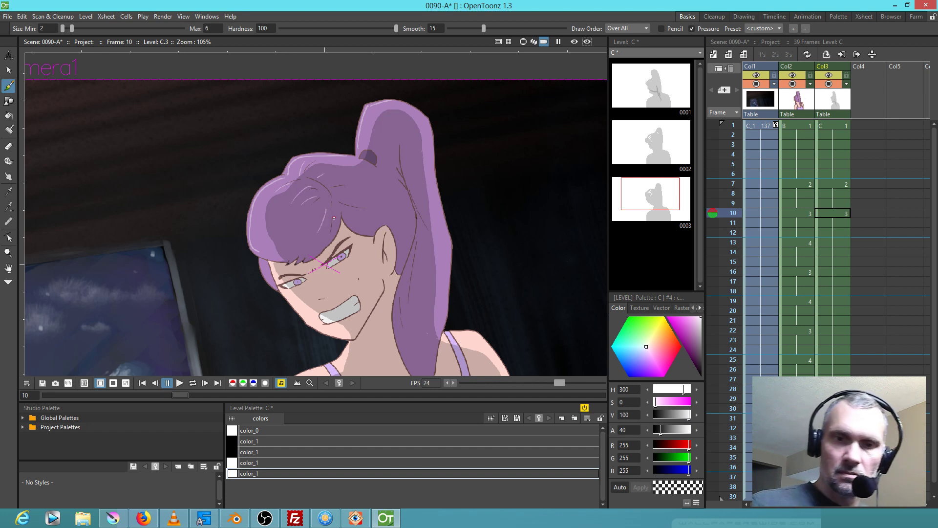
Lower the soft highlight style's alpha to 0 and raise the main highlight style's alpha to 133
mouse_move(664, 429)
mouse_down()
mouse_move(649, 434)
mouse_move(681, 430)
mouse_move(630, 431)
mouse_up()
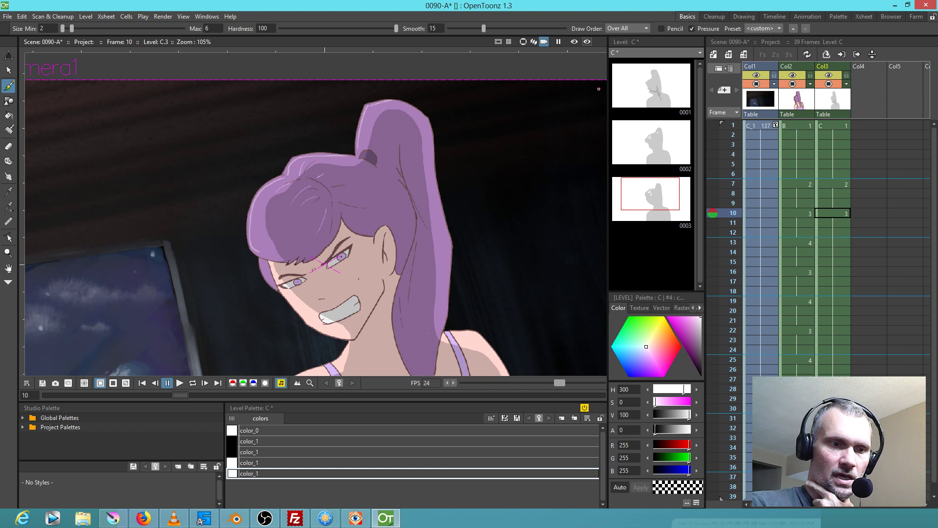
click(254, 462)
mouse_move(667, 431)
mouse_down()
mouse_move(685, 433)
mouse_move(672, 429)
mouse_up()
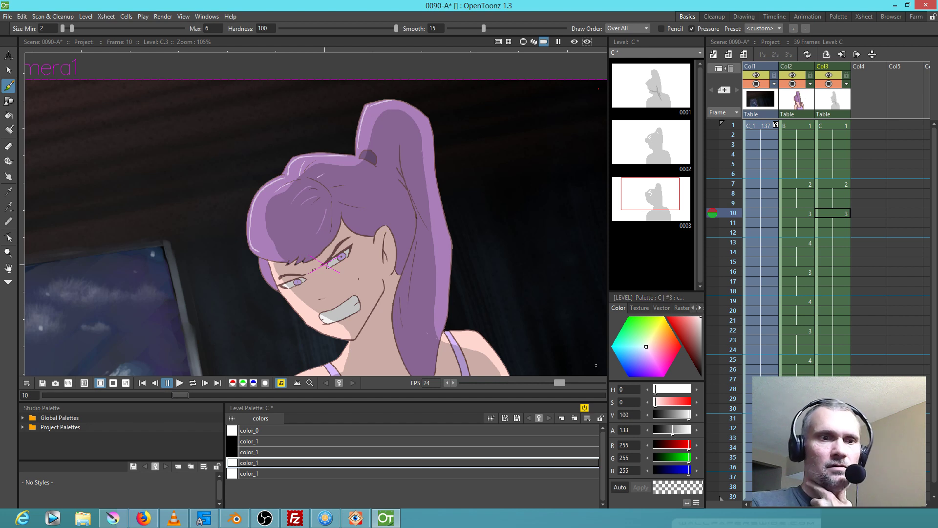
click(259, 473)
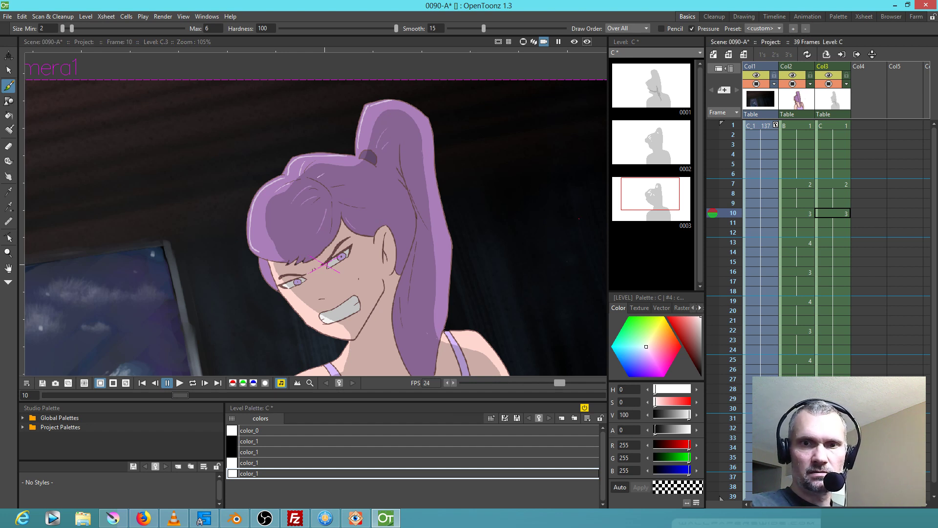
On frame 7 of level C, paint translucent black shadow on the nape below the hairline and on the hair beside the ponytail
click(251, 451)
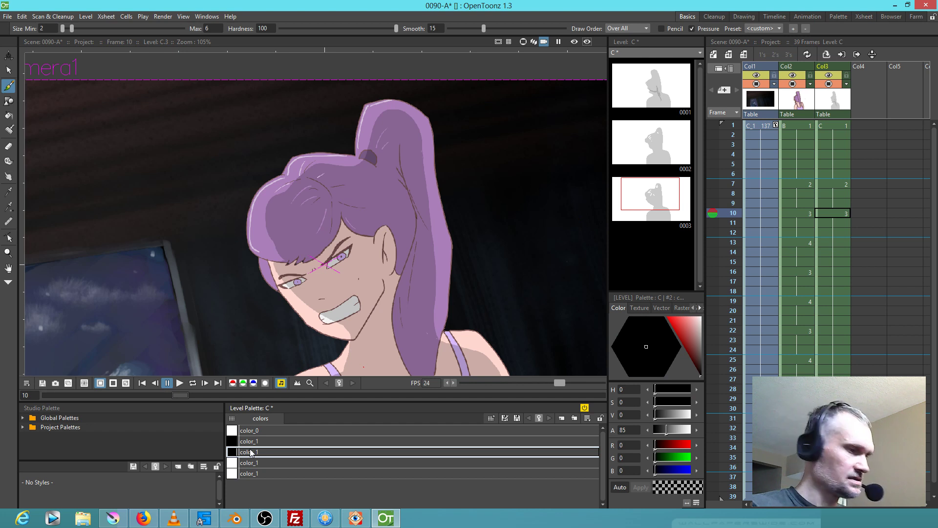
key(comma)
key(comma)
key(j)
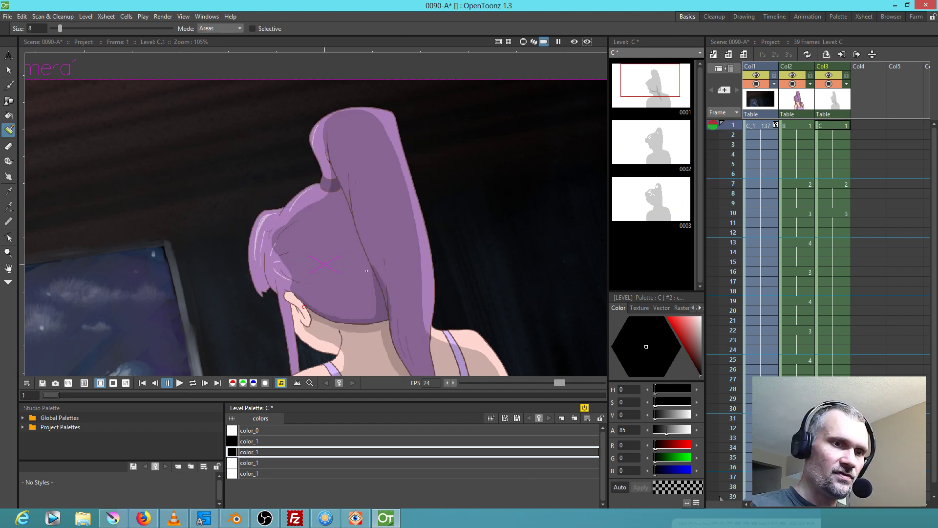
key(period)
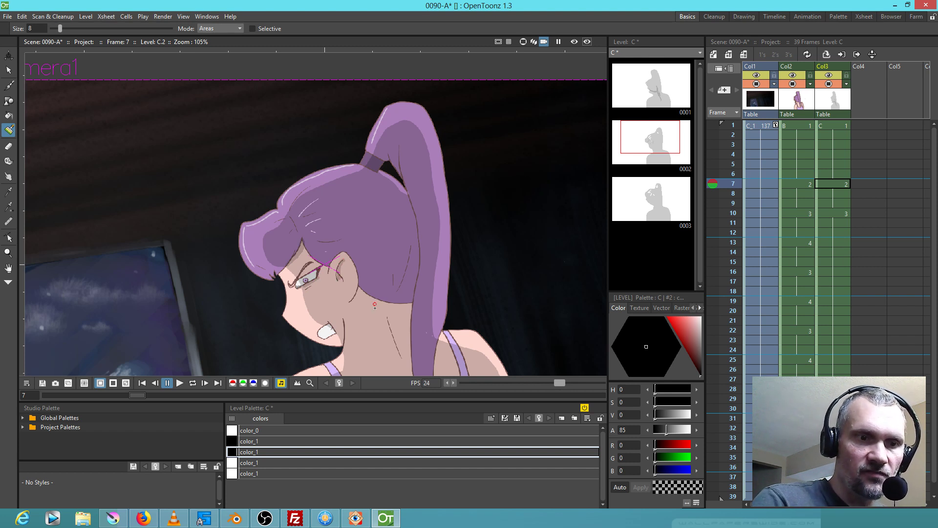
drag(369, 297, 408, 305)
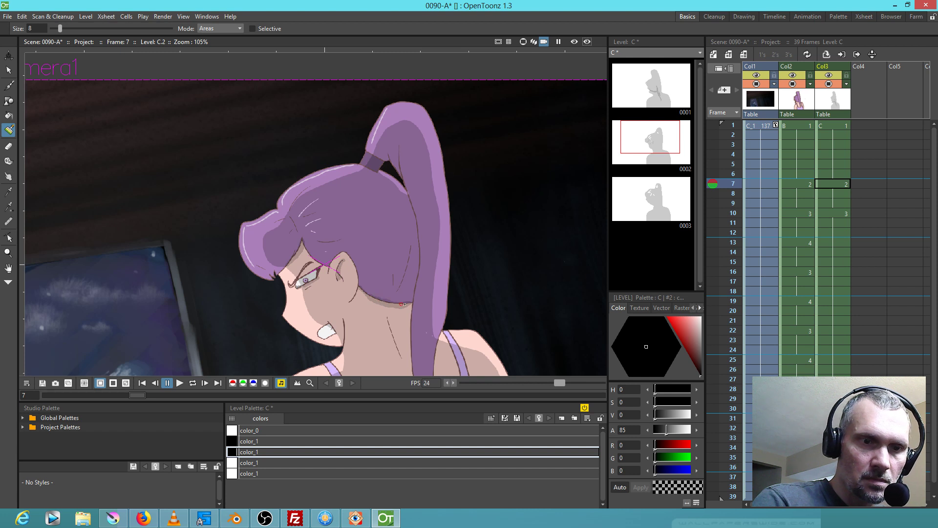
mouse_move(412, 297)
mouse_down()
mouse_move(418, 221)
mouse_move(400, 299)
mouse_up()
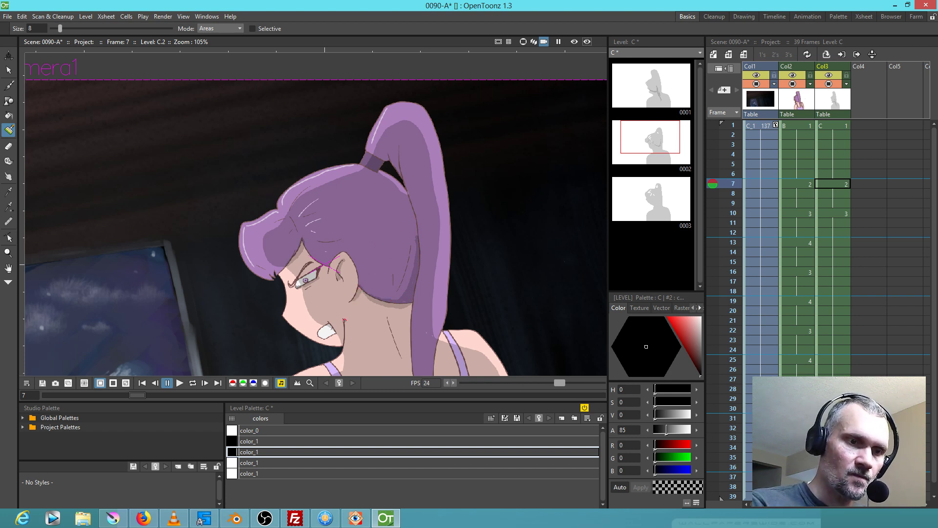
Paint translucent black shadow on the forehead and temple beneath the front hair on frame 7
drag(418, 332, 413, 312)
drag(293, 267, 316, 244)
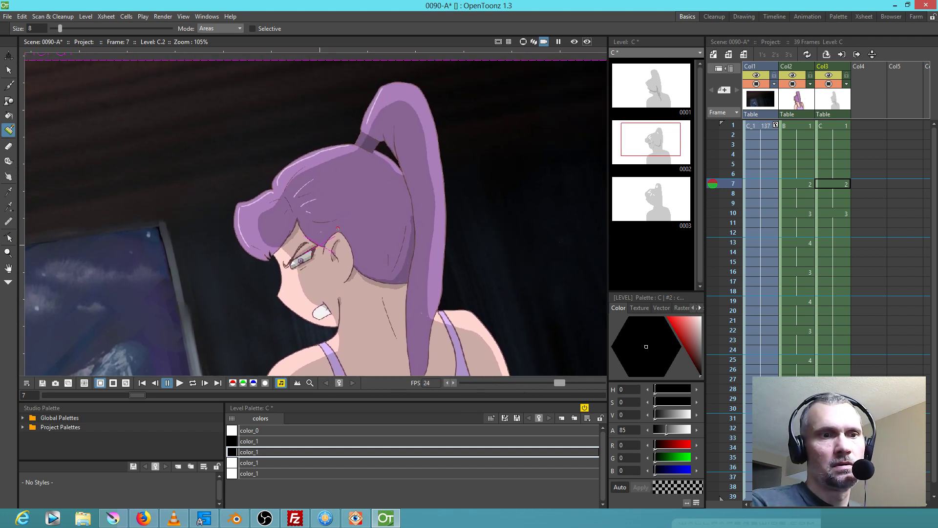
drag(297, 226, 316, 245)
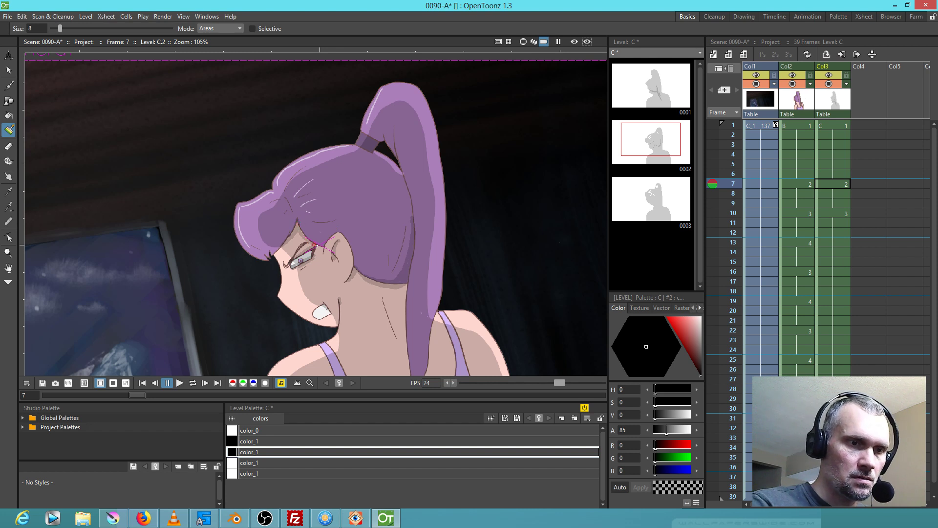
On frame 10 of level C, paint translucent black shadow on the hair behind the ear, below the earlobe and under the temple hairline
key(period)
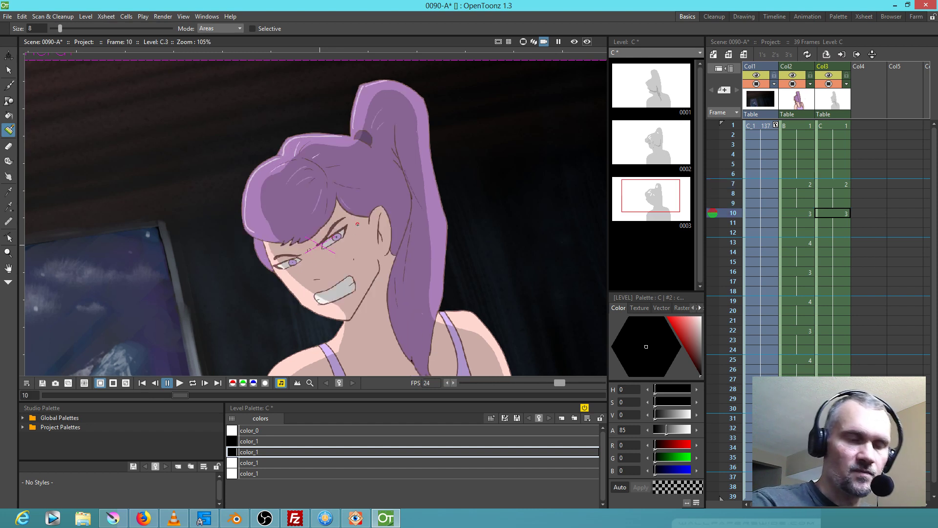
scroll(328, 291, up, 5)
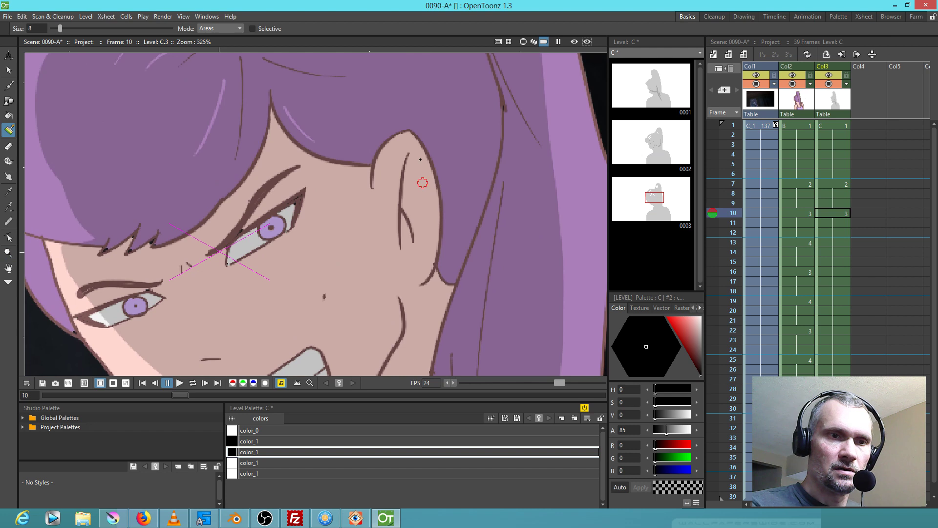
mouse_move(405, 161)
mouse_down()
mouse_move(405, 244)
mouse_move(429, 280)
mouse_move(445, 218)
mouse_up()
drag(439, 272, 452, 286)
drag(483, 231, 461, 281)
mouse_move(452, 71)
mouse_down()
mouse_move(477, 148)
mouse_move(475, 212)
mouse_move(423, 354)
mouse_move(459, 224)
mouse_move(455, 73)
mouse_move(469, 141)
mouse_move(465, 195)
mouse_move(471, 154)
mouse_move(465, 230)
mouse_up()
mouse_move(253, 146)
mouse_down()
mouse_move(276, 205)
mouse_move(312, 225)
mouse_move(349, 226)
mouse_move(278, 193)
mouse_move(254, 147)
mouse_move(276, 191)
mouse_move(303, 215)
mouse_move(358, 194)
mouse_move(407, 144)
mouse_up()
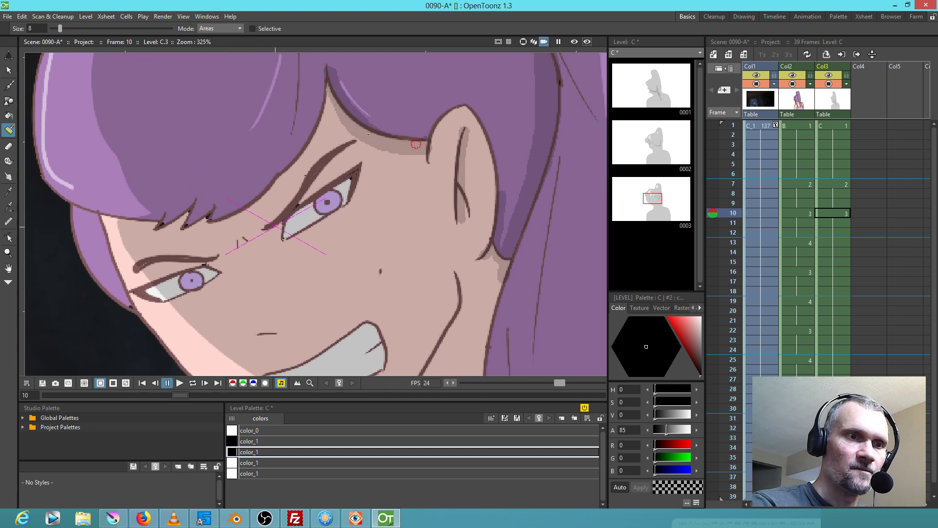
Paint translucent black shadow on the temple and forehead beneath the front hair on frame 10 of level C, undoing the final stroke
mouse_move(327, 83)
mouse_down()
mouse_move(303, 152)
mouse_move(210, 220)
mouse_move(265, 196)
mouse_move(329, 114)
mouse_move(338, 86)
mouse_up()
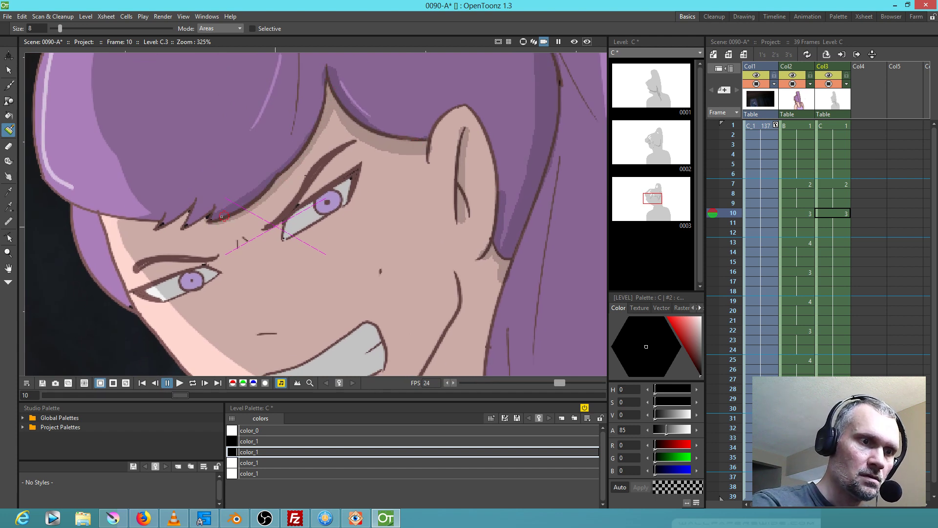
mouse_move(203, 223)
mouse_down()
mouse_move(172, 237)
mouse_move(188, 214)
mouse_move(153, 231)
mouse_move(117, 209)
mouse_move(134, 224)
mouse_move(83, 198)
mouse_up()
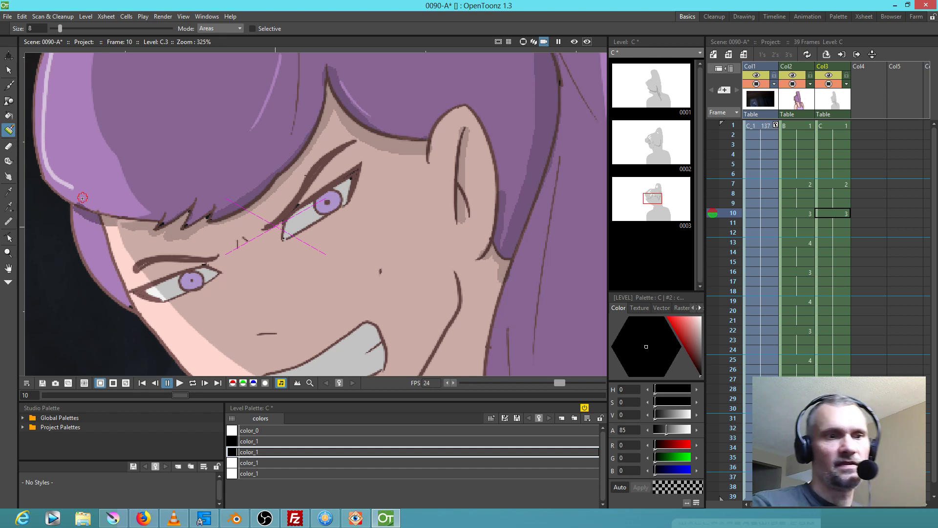
key(ctrl+z)
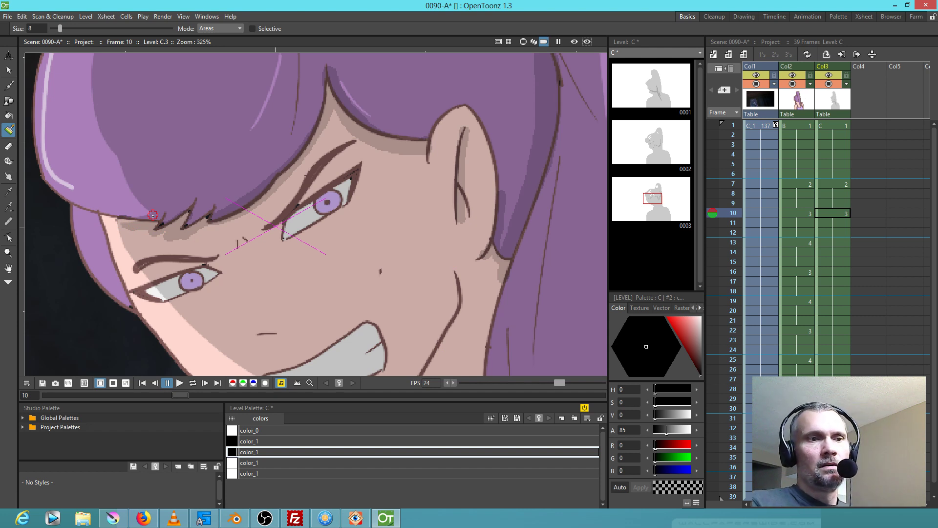
On frame 10 of level B, fill the unpainted gaps in the fringe tips with the purple hair style at brush size 4
click(802, 214)
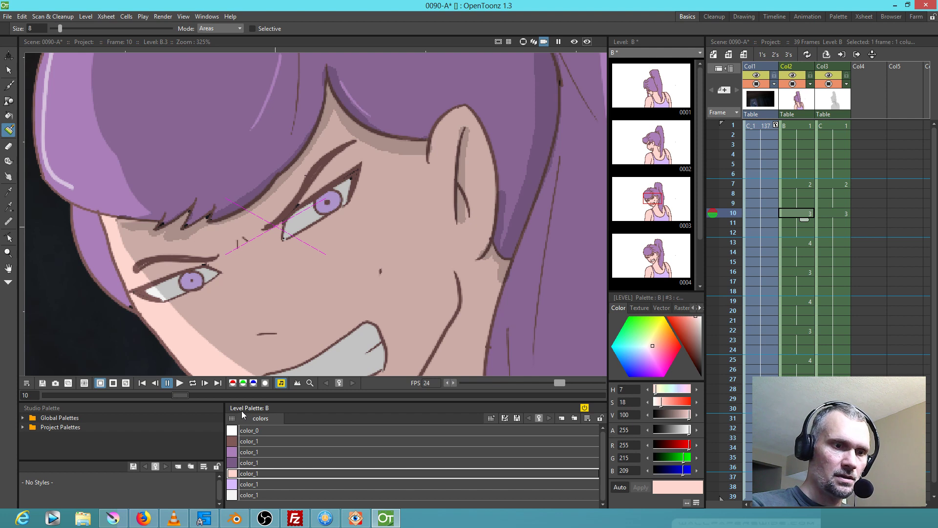
click(246, 452)
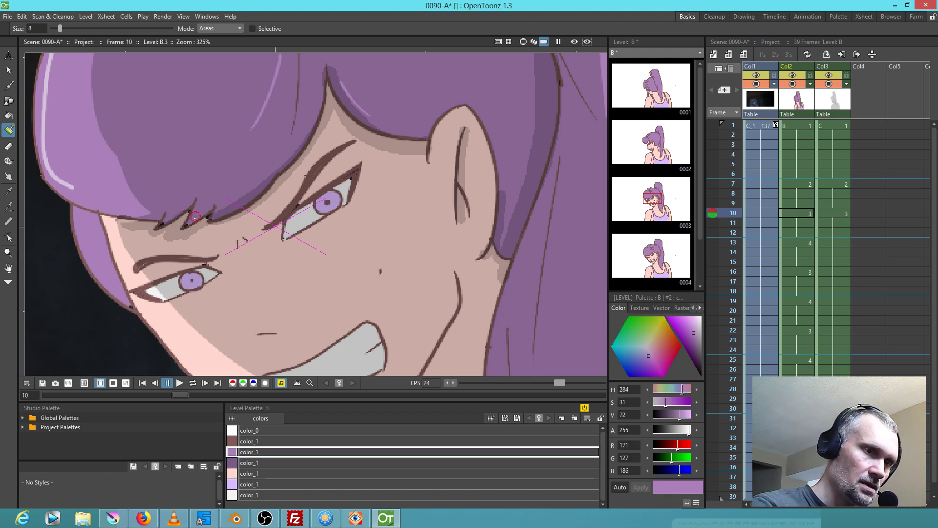
drag(60, 29, 55, 29)
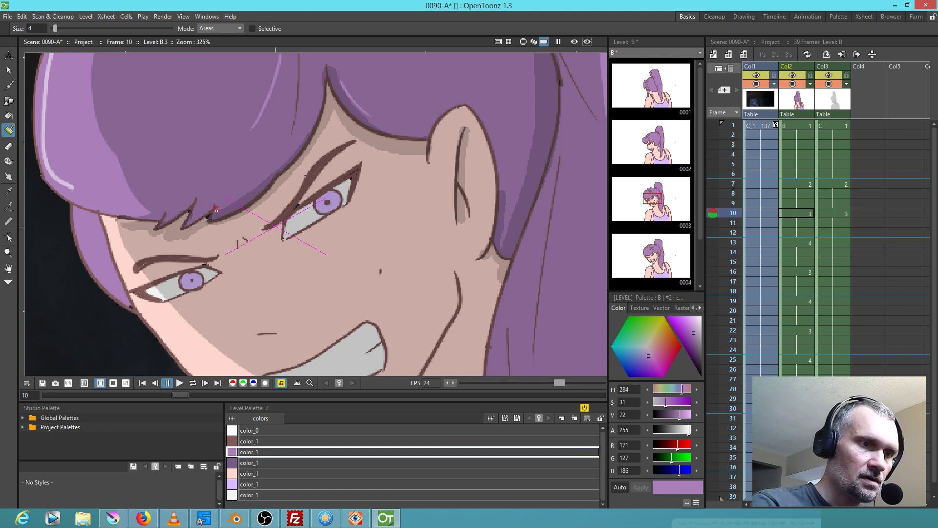
key(period)
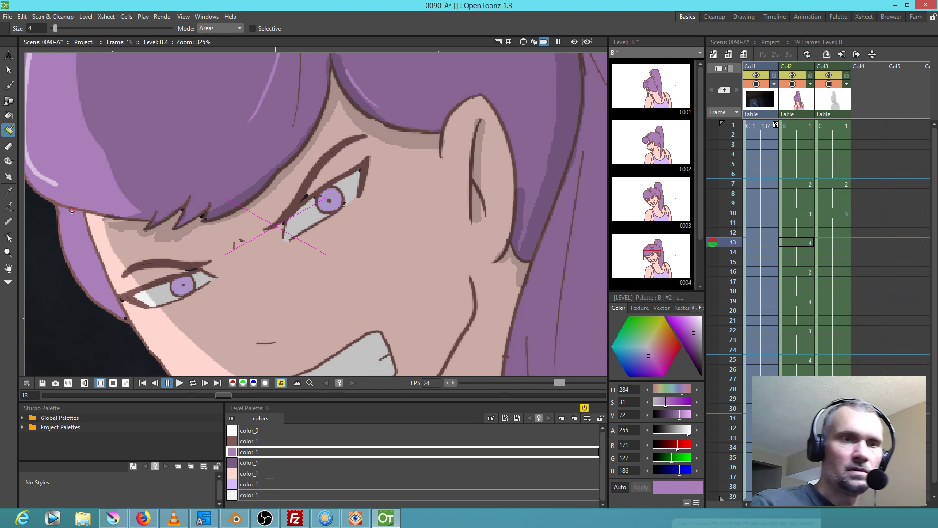
key(comma)
key(period)
key(comma)
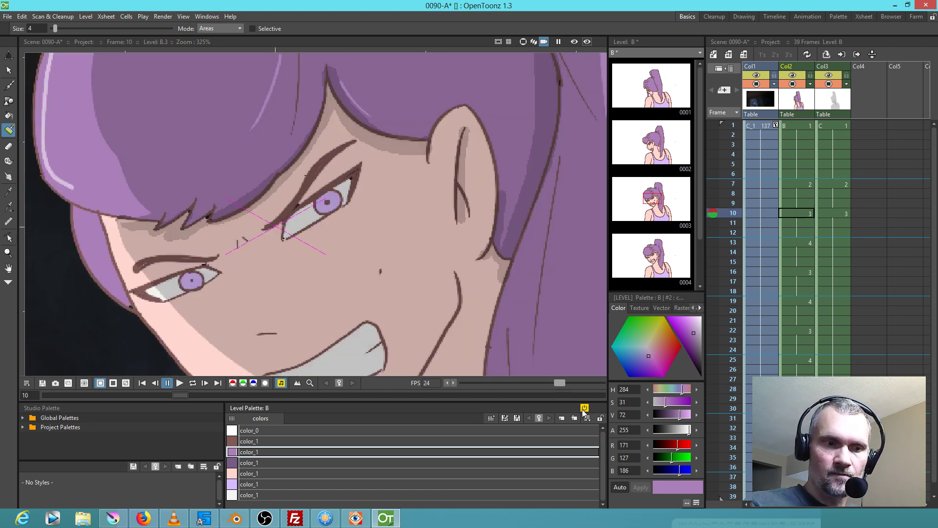
On frame 10 of level C, paint thin translucent black shadow around both eyes and below the nose
click(831, 215)
click(257, 452)
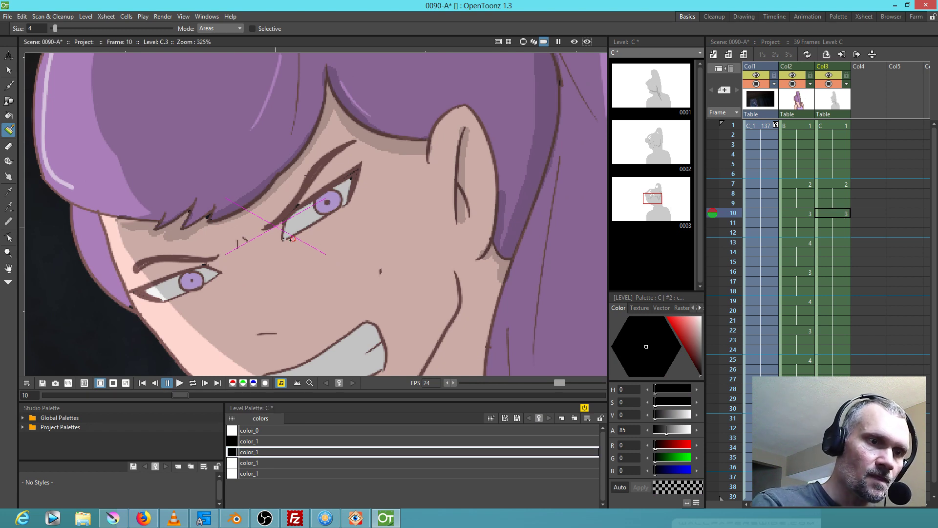
mouse_move(285, 239)
mouse_down()
mouse_move(349, 197)
mouse_move(352, 179)
mouse_up()
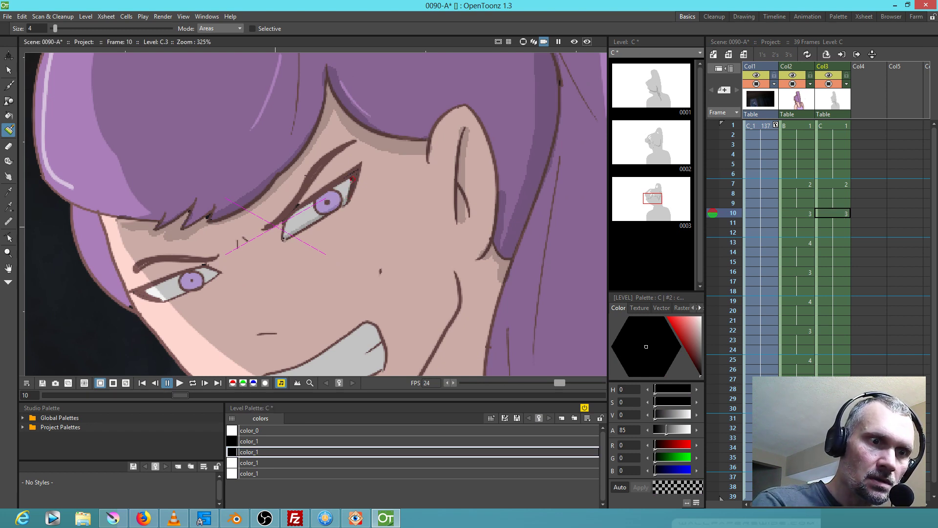
drag(286, 220, 352, 178)
mouse_move(298, 202)
mouse_down()
mouse_move(363, 164)
mouse_move(351, 198)
mouse_move(301, 231)
mouse_move(321, 224)
mouse_move(355, 182)
mouse_up()
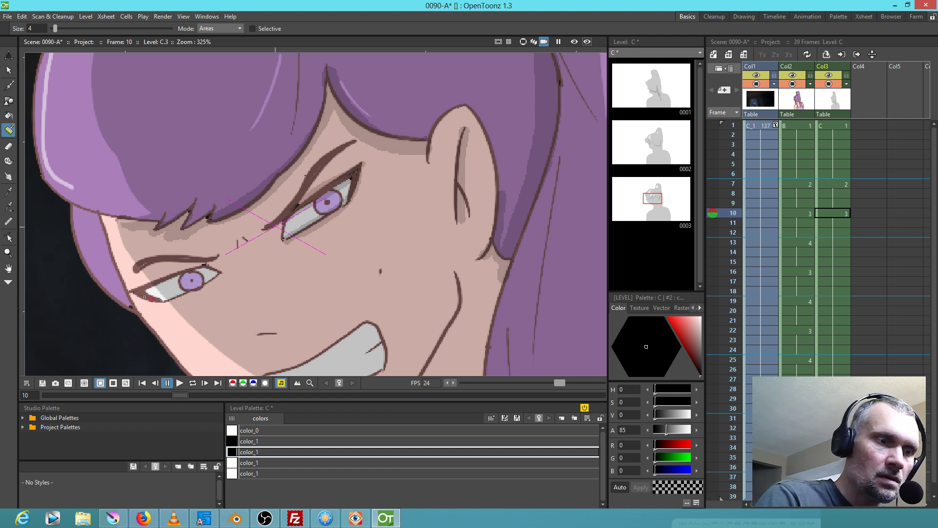
mouse_move(144, 295)
mouse_down()
mouse_move(161, 301)
mouse_move(217, 278)
mouse_move(179, 300)
mouse_move(171, 297)
mouse_move(194, 269)
mouse_move(172, 282)
mouse_move(172, 274)
mouse_move(215, 272)
mouse_up()
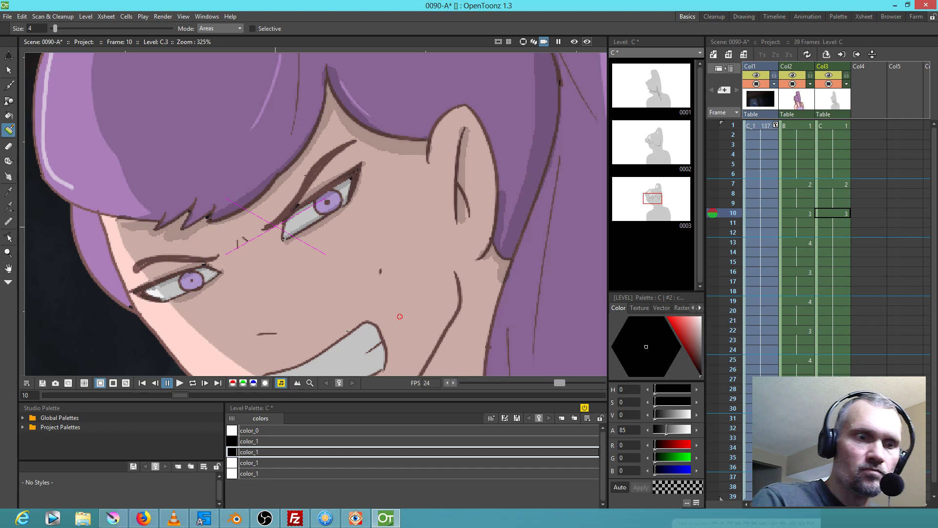
drag(269, 334, 279, 333)
Paint translucent black shadow on the neck along the jawline and under the chin on frame 10 of level C
drag(471, 321, 449, 192)
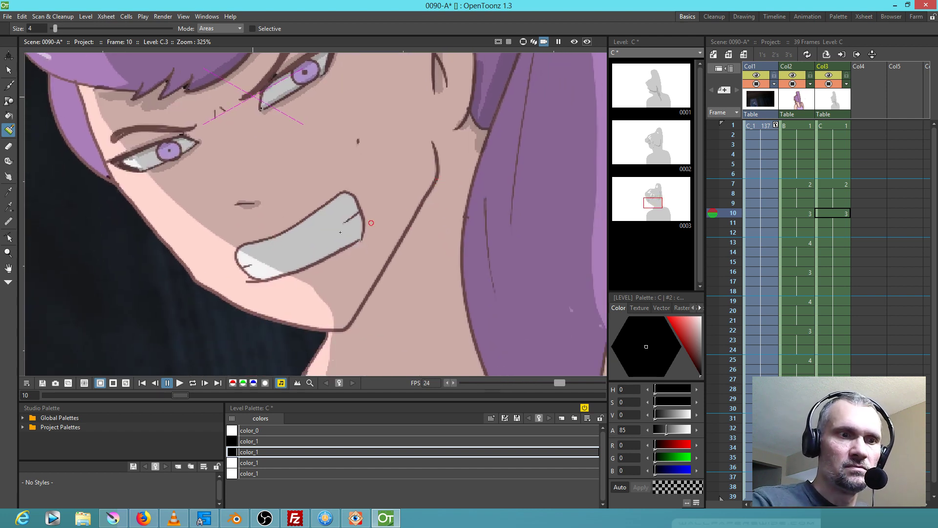
drag(237, 254, 349, 194)
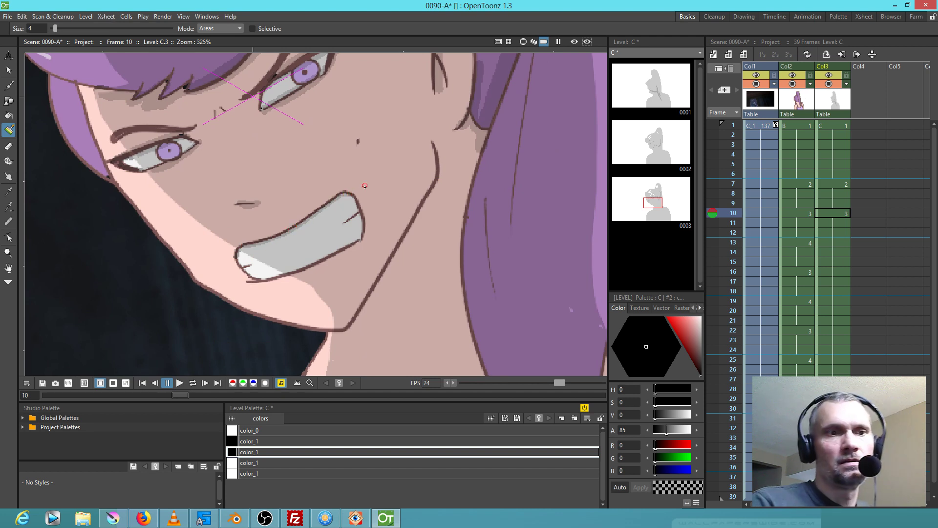
key(ctrl+z)
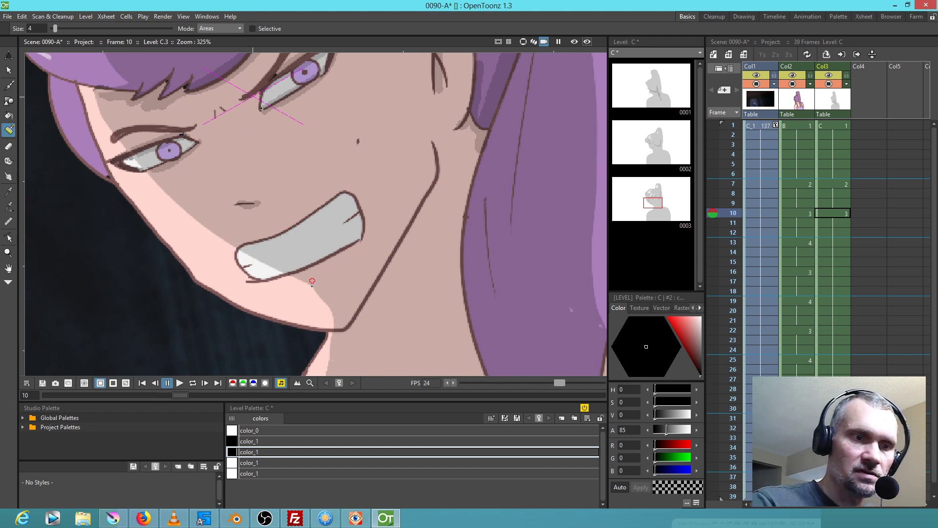
mouse_move(437, 175)
mouse_down()
mouse_move(359, 337)
mouse_move(332, 361)
mouse_move(334, 333)
mouse_move(368, 305)
mouse_move(403, 243)
mouse_move(375, 302)
mouse_move(380, 286)
mouse_move(339, 333)
mouse_move(337, 356)
mouse_move(361, 322)
mouse_up()
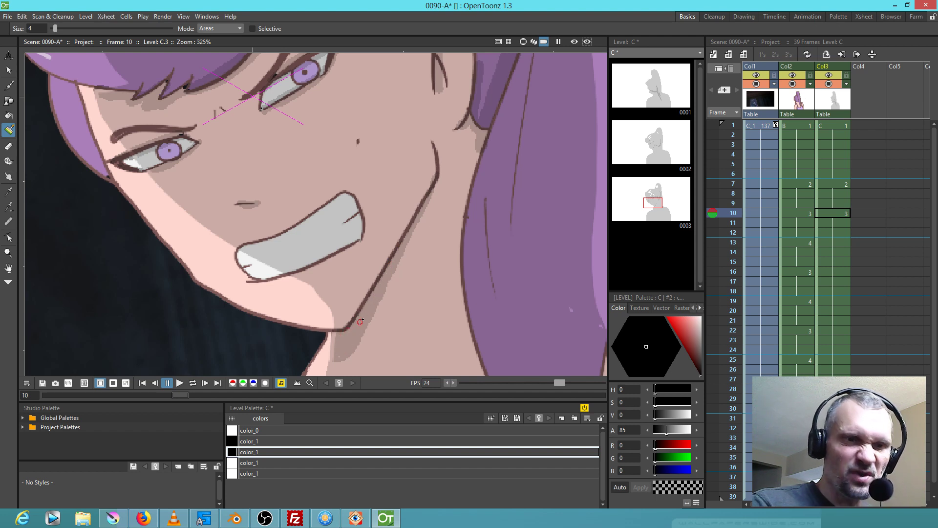
Preview the animation over the background and compare frames 22, 16, 13 and 10 of level B
scroll(477, 272, down, 5)
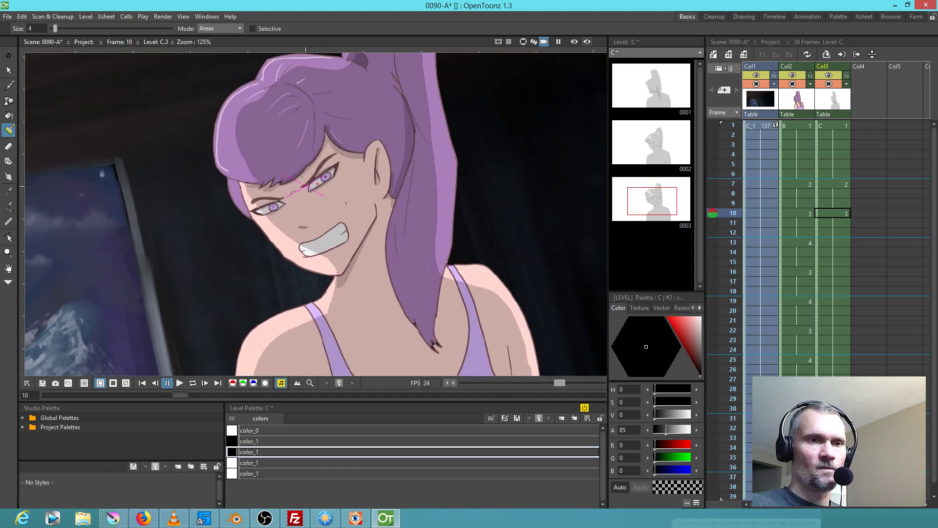
scroll(302, 178, down, 3)
click(574, 42)
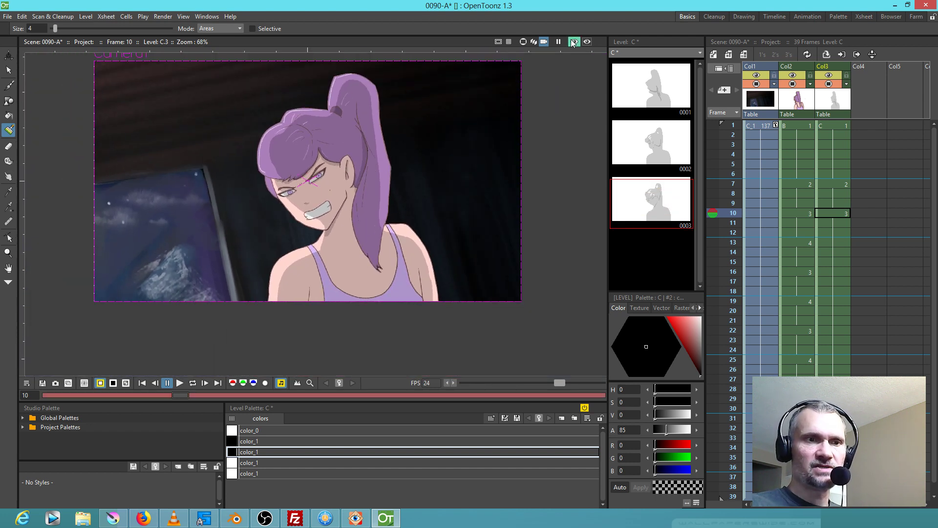
drag(421, 183, 435, 206)
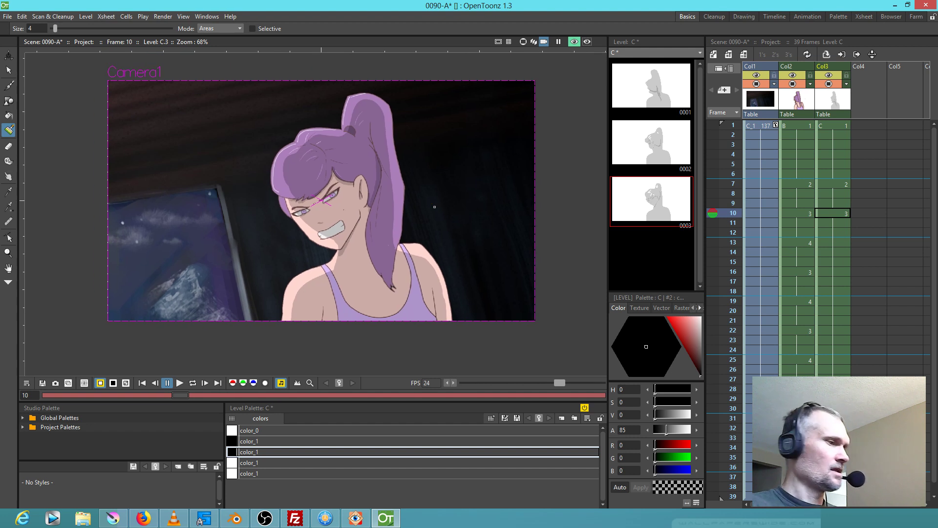
key(l)
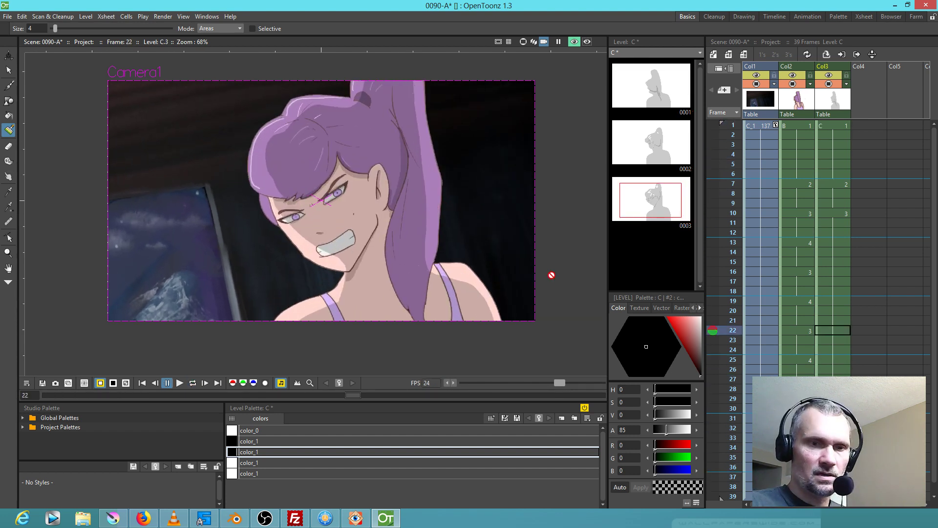
click(801, 332)
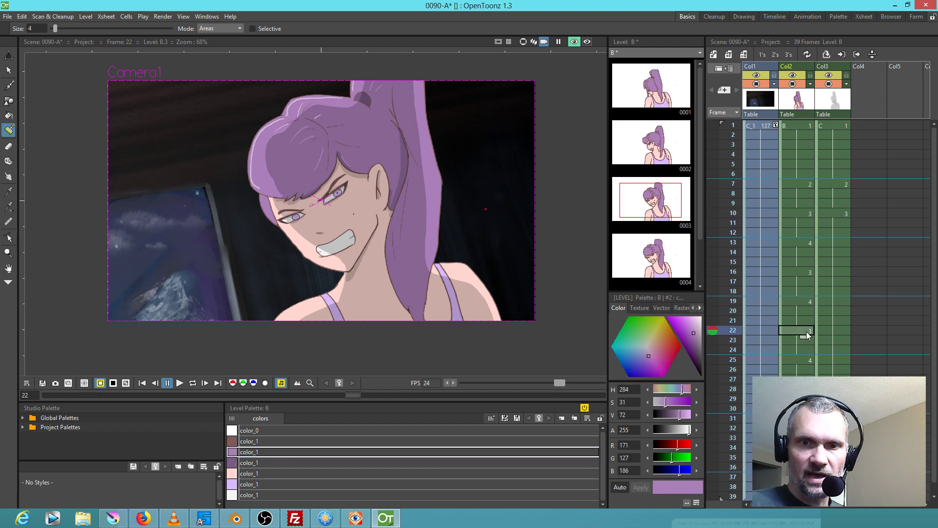
click(799, 271)
click(798, 245)
click(799, 212)
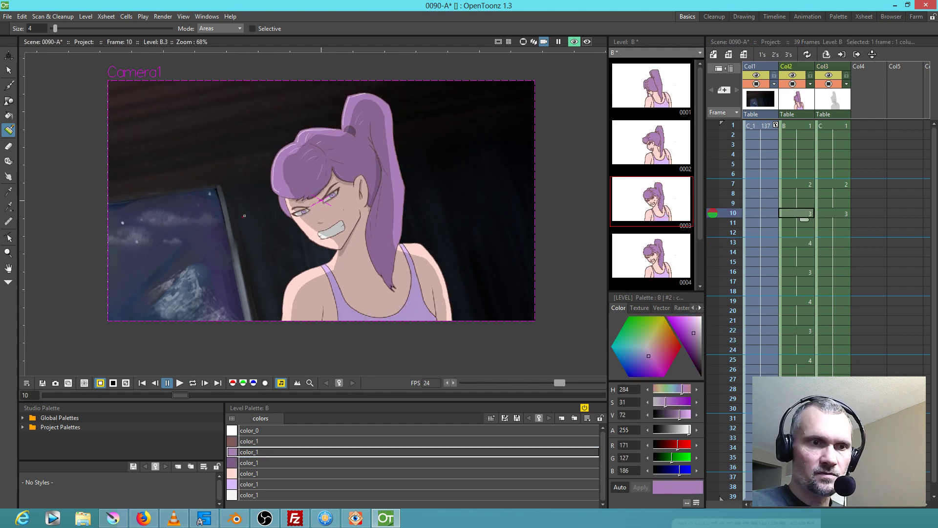
Erase the small dark mark on the cheek on frame 10 of level B and turn the preview off
scroll(299, 233, up, 4)
scroll(300, 233, up, 3)
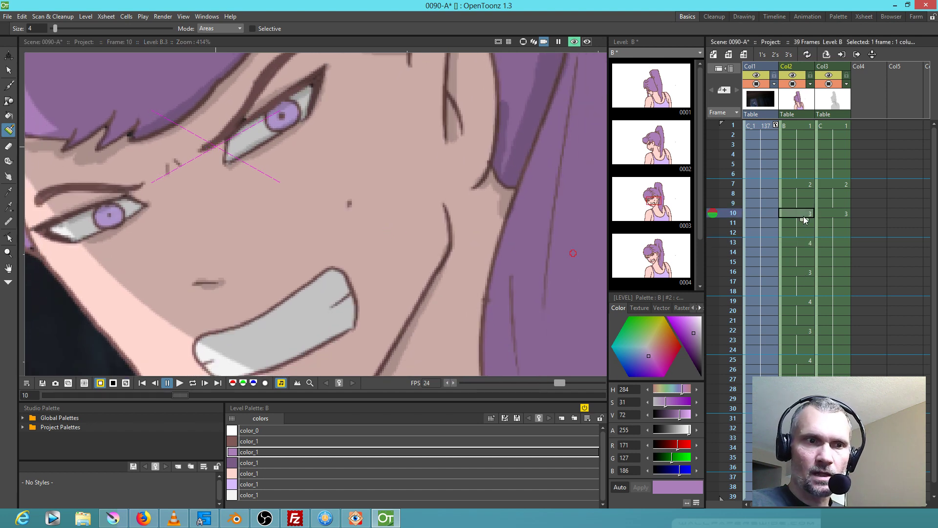
key(e)
click(352, 200)
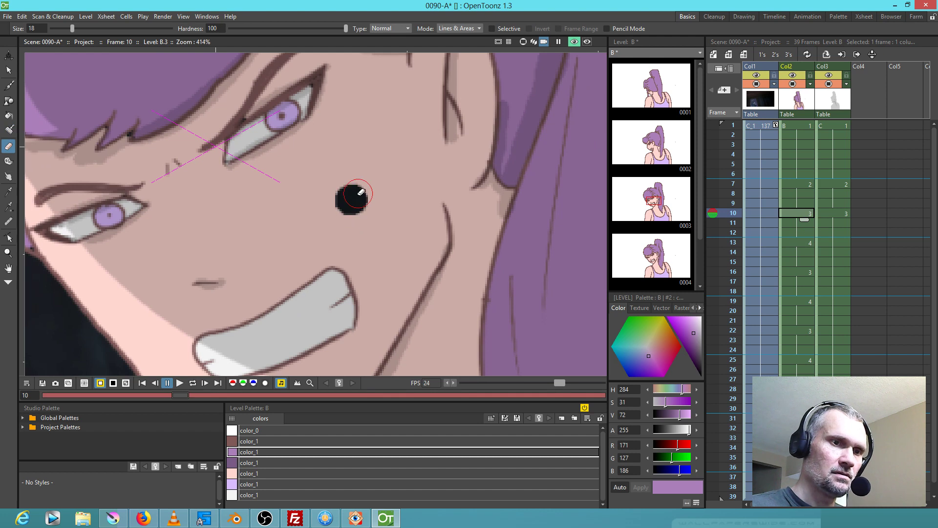
drag(352, 200, 349, 217)
click(575, 42)
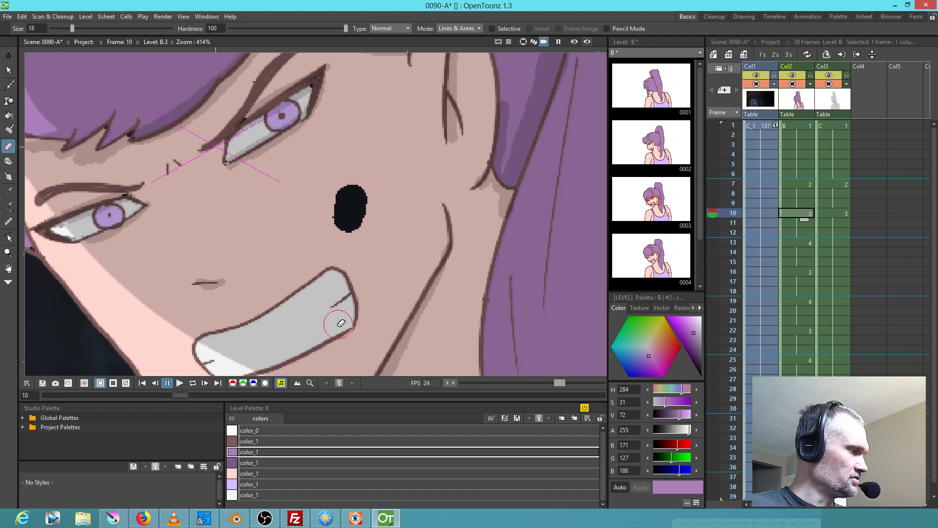
Paint over the erased hole in the cheek with the light skin style on frame 10 of level B
key(j)
click(241, 474)
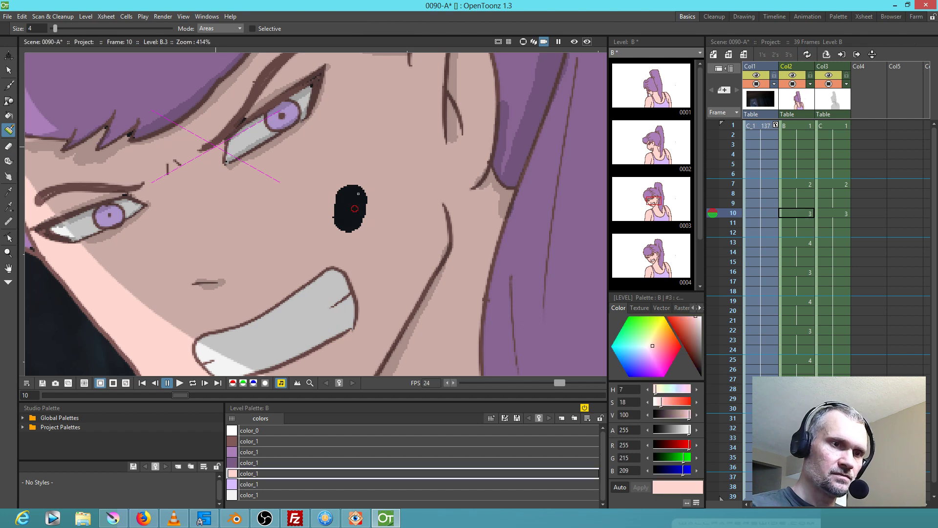
drag(344, 202, 360, 174)
mouse_move(332, 221)
mouse_down()
mouse_move(364, 196)
mouse_move(351, 228)
mouse_up()
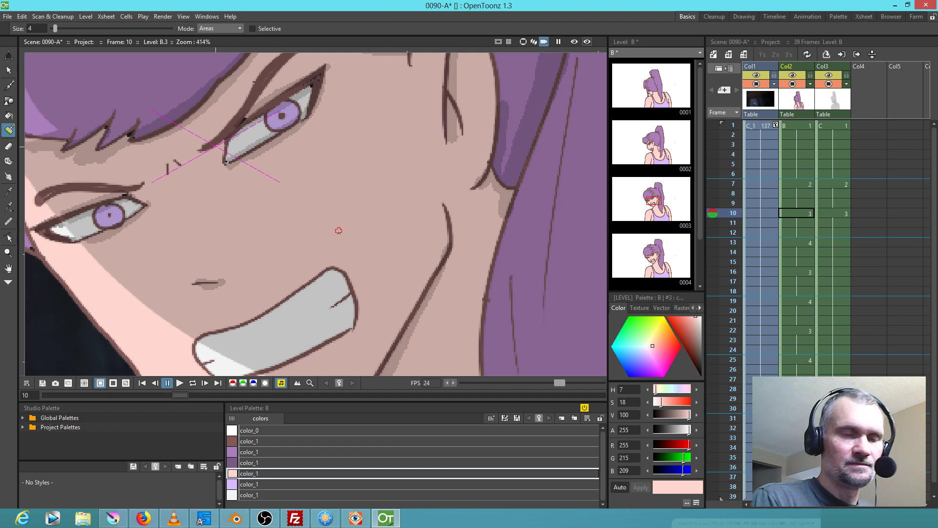
Fill the unpainted specks in the hair beside the outer eye corner with the purple hair style on frame 10 of level B
scroll(339, 230, down, 2)
scroll(298, 195, up, 3)
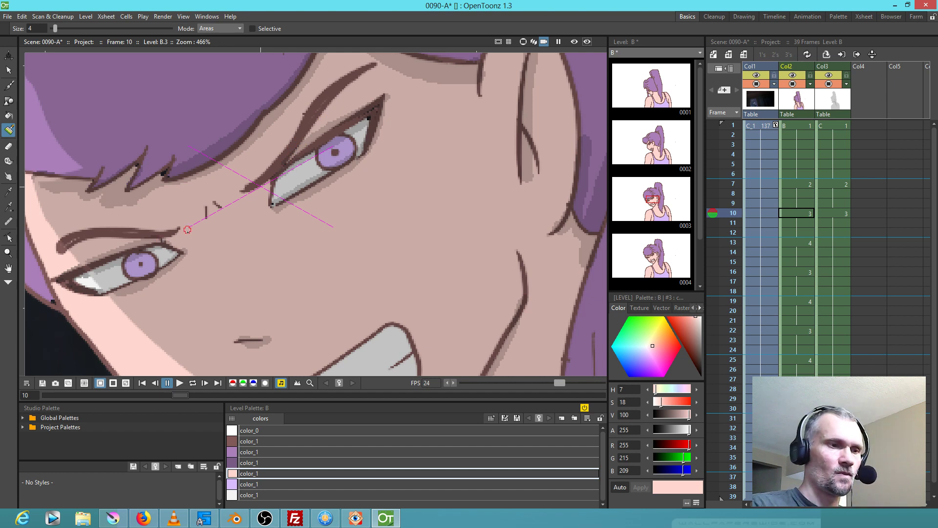
click(241, 453)
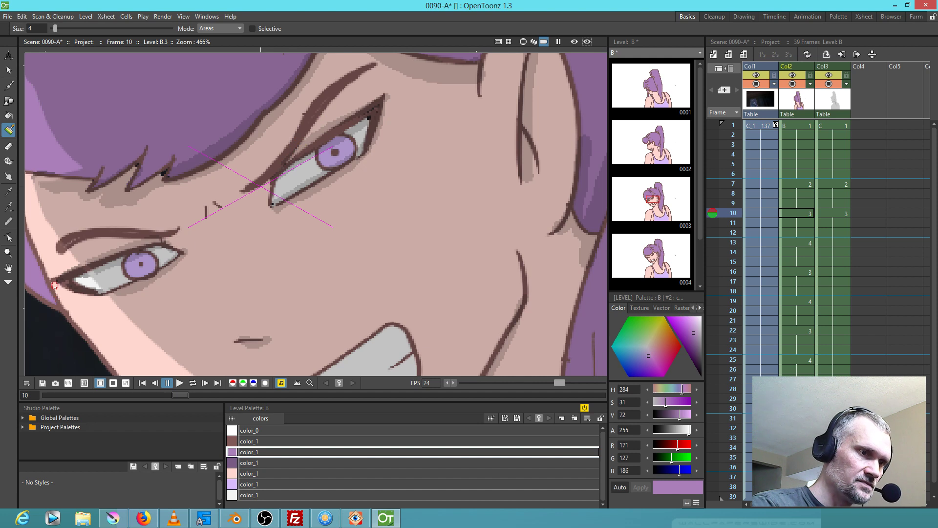
Fill unpainted specks around the eyes with the light skin, off-white and lavender styles on frame 13 of level B
key(.)
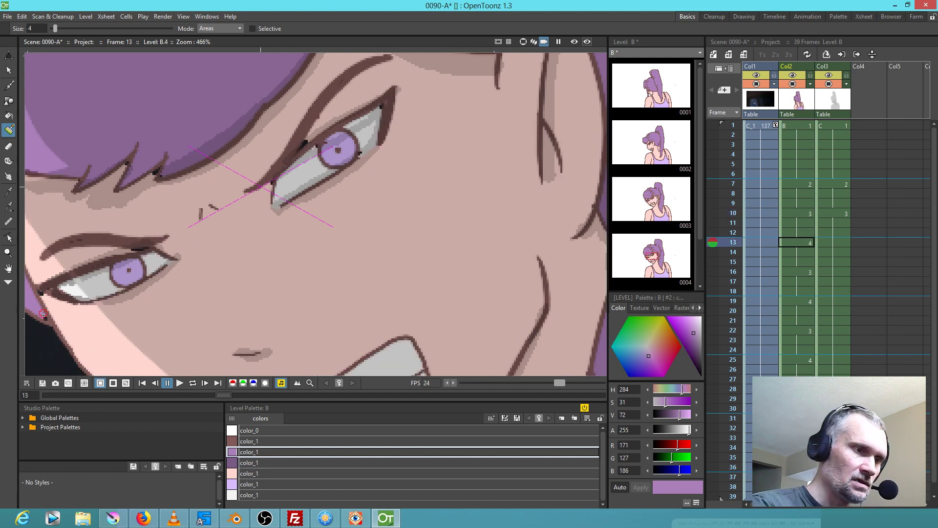
click(251, 473)
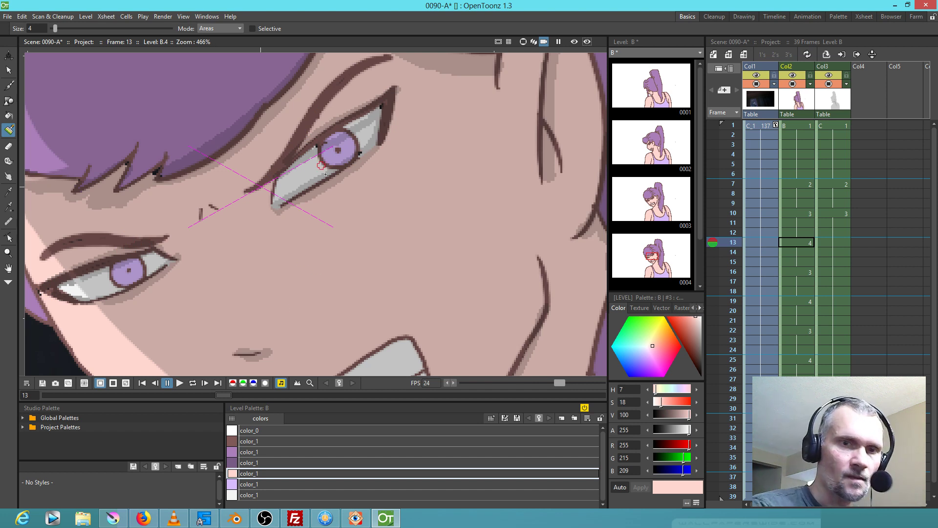
click(245, 494)
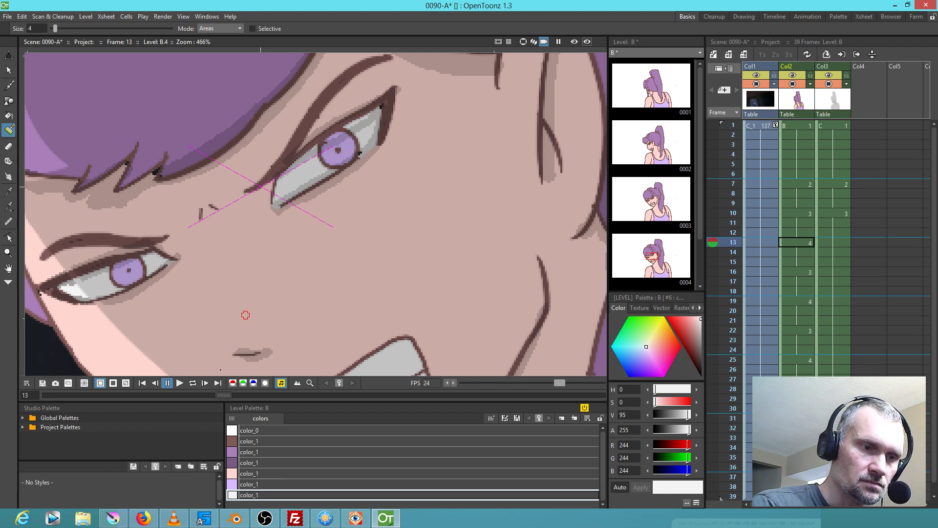
click(252, 484)
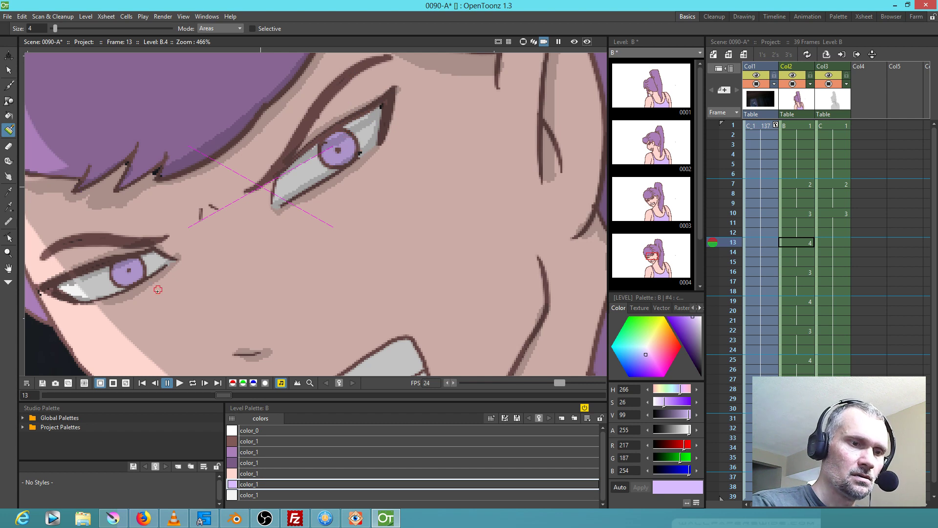
click(235, 473)
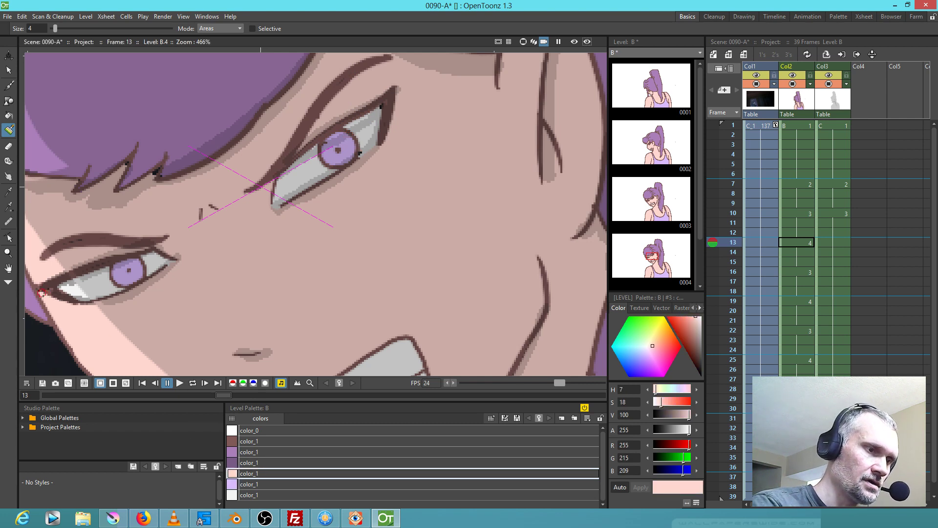
Erase stray line pixels in the iris of the eye nearer the ear on frame 13, using a size 5 eraser in Lines mode
drag(341, 219, 323, 277)
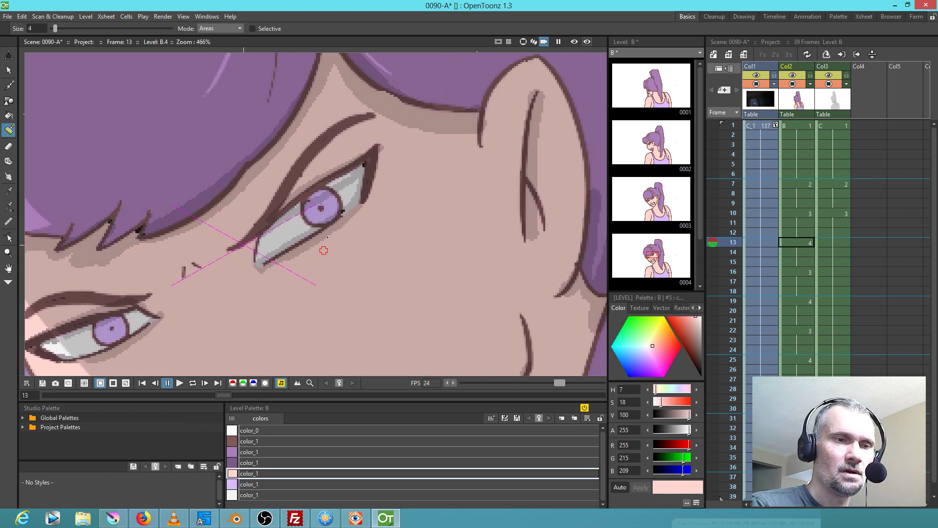
key(a)
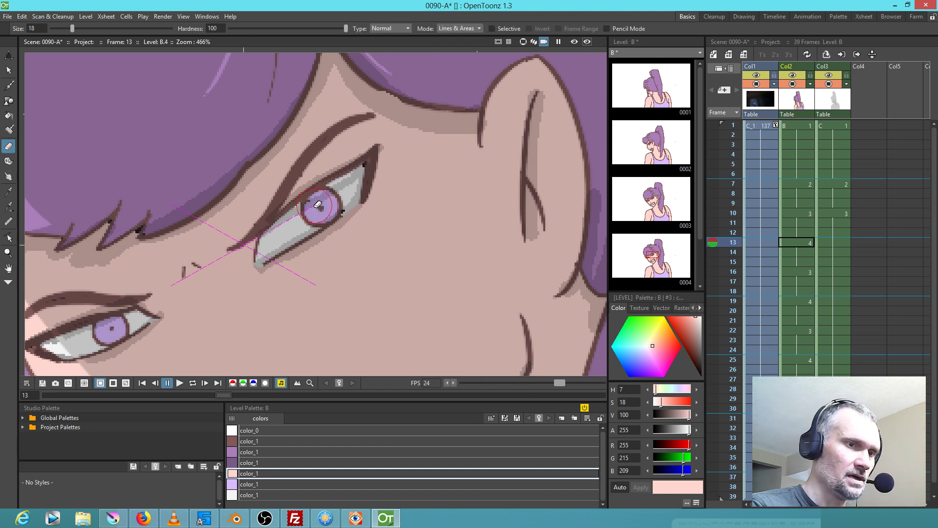
key(u)
key(u)
key(u)
key(u)
key(u)
key(u)
key(u)
key(u)
key(u)
key(u)
key(u)
key(u)
key(u)
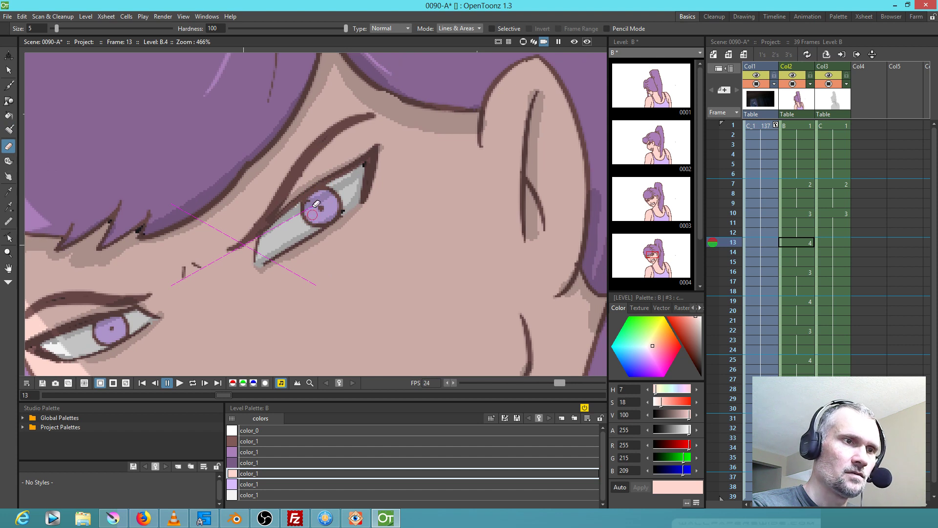
click(476, 28)
click(472, 39)
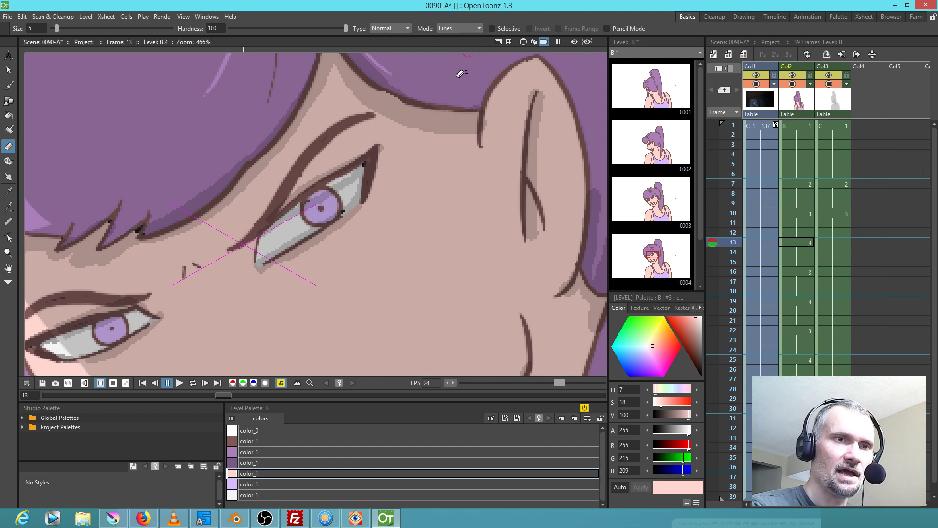
scroll(371, 215, up, 5)
drag(383, 201, 363, 241)
click(361, 197)
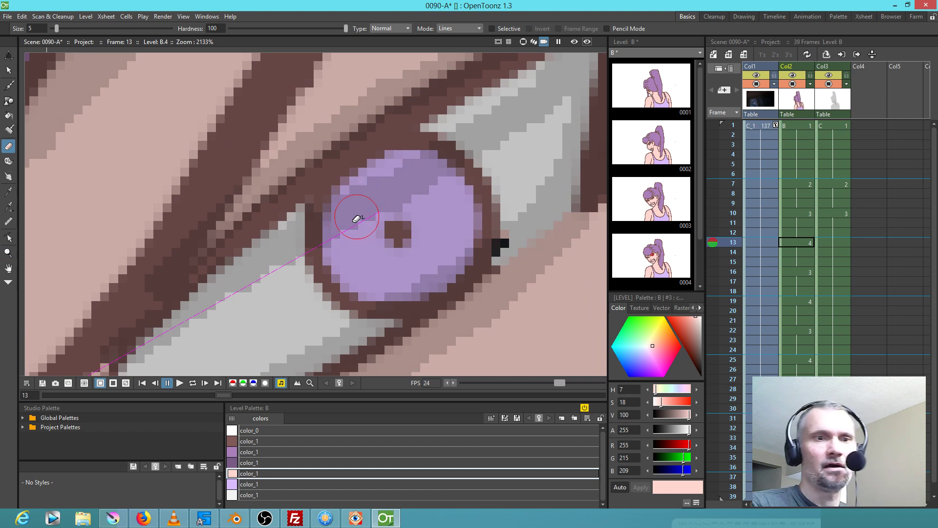
Draw the missing lower eyelid line from the iris to the outer corner with the dark brown outline style on frame 13
scroll(356, 219, down, 10)
scroll(337, 243, up, 6)
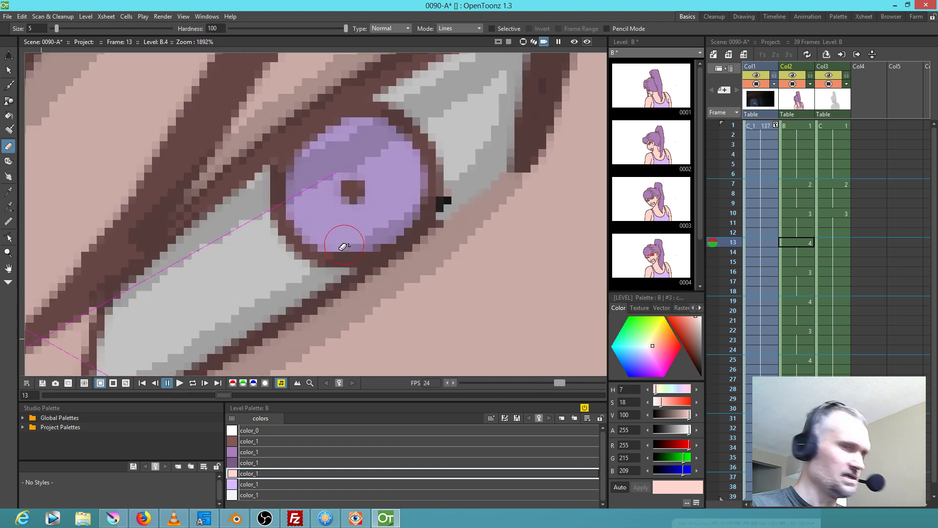
key(.)
key(.)
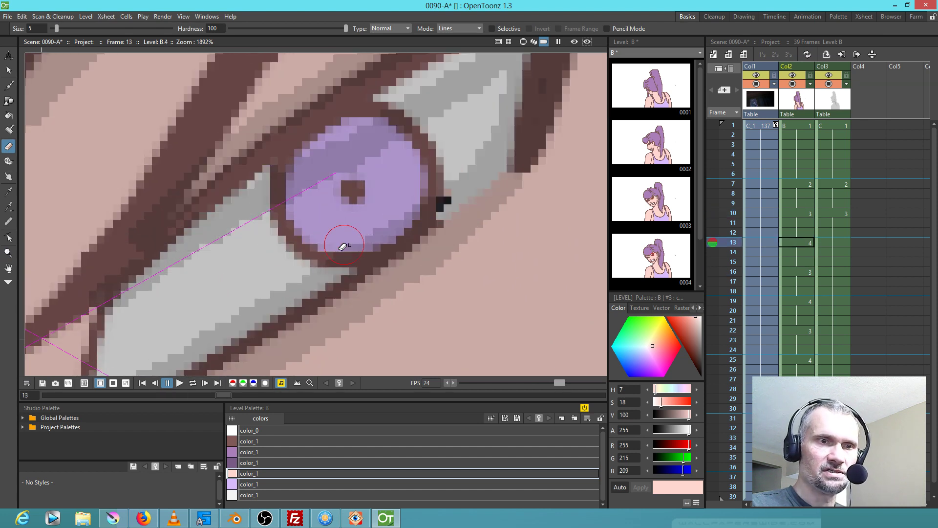
key(.)
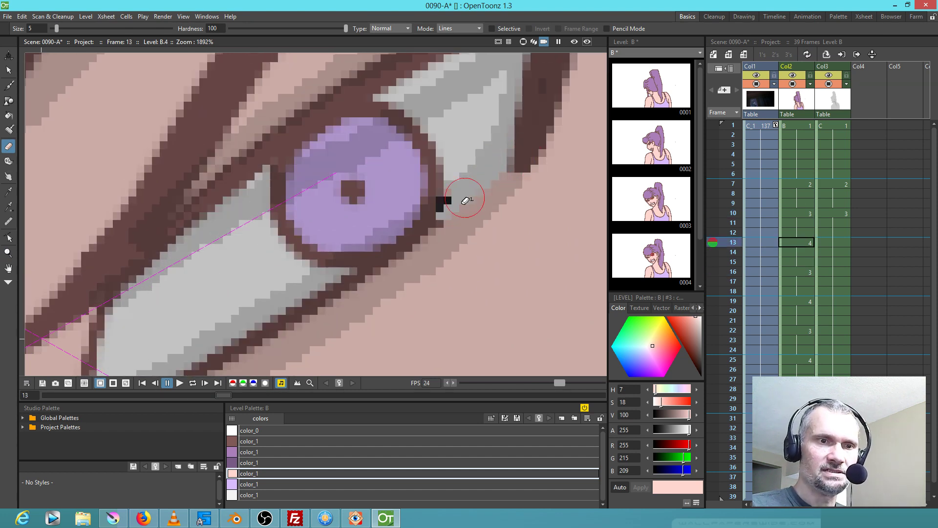
click(250, 441)
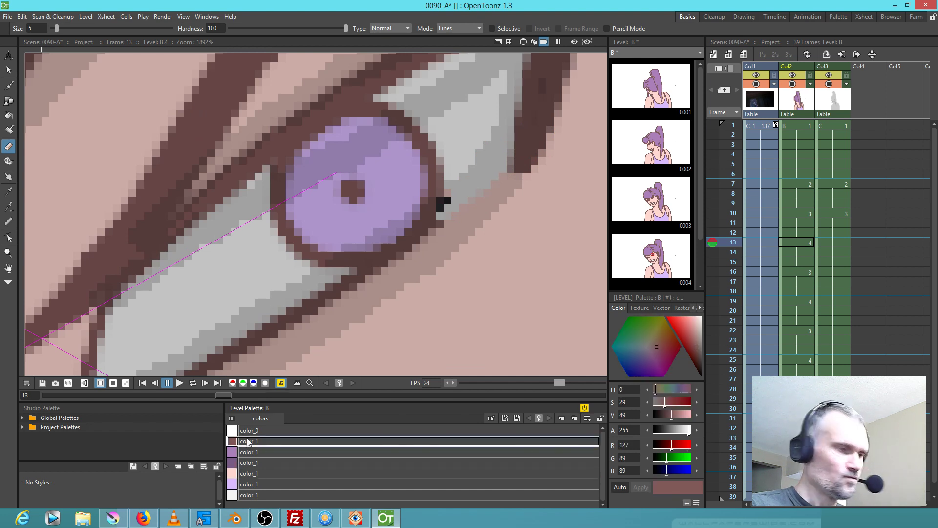
key(b)
drag(438, 224, 530, 146)
key(comma)
key(period)
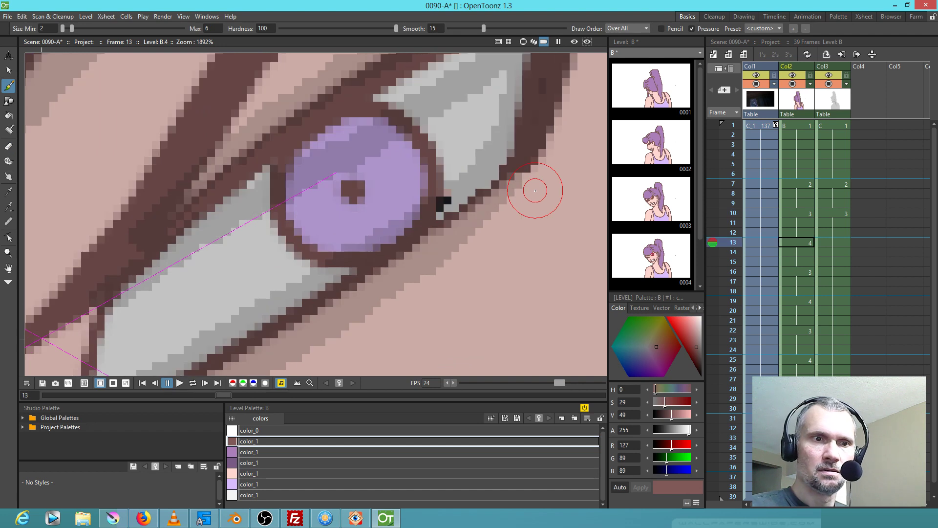
key(comma)
key(period)
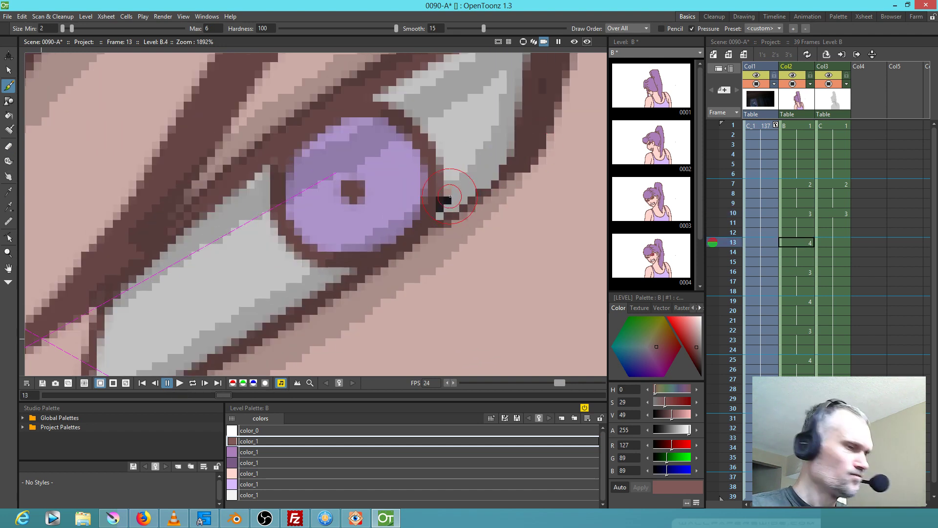
Try to erase line pixels beside the outer edge of the iris on frame 13, and undo the last two edits
key(a)
click(455, 192)
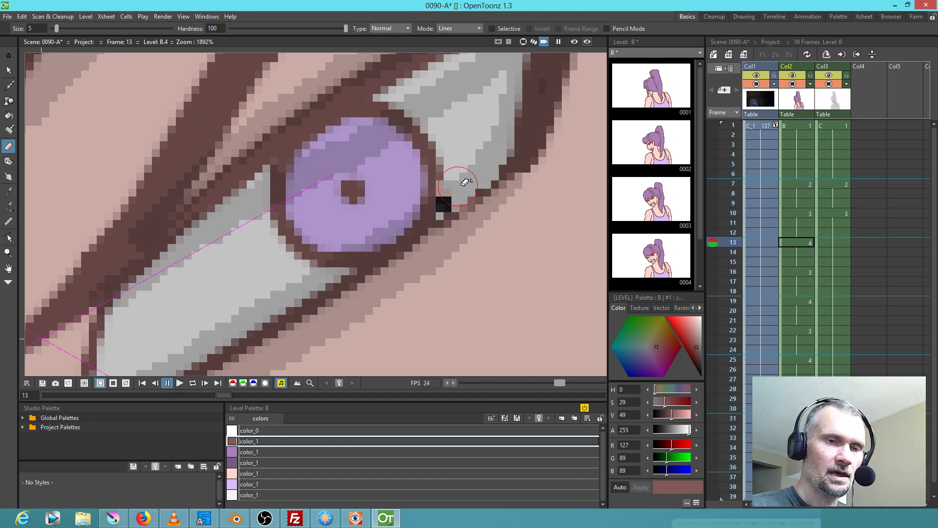
key(ctrl+z)
key(ctrl+z)
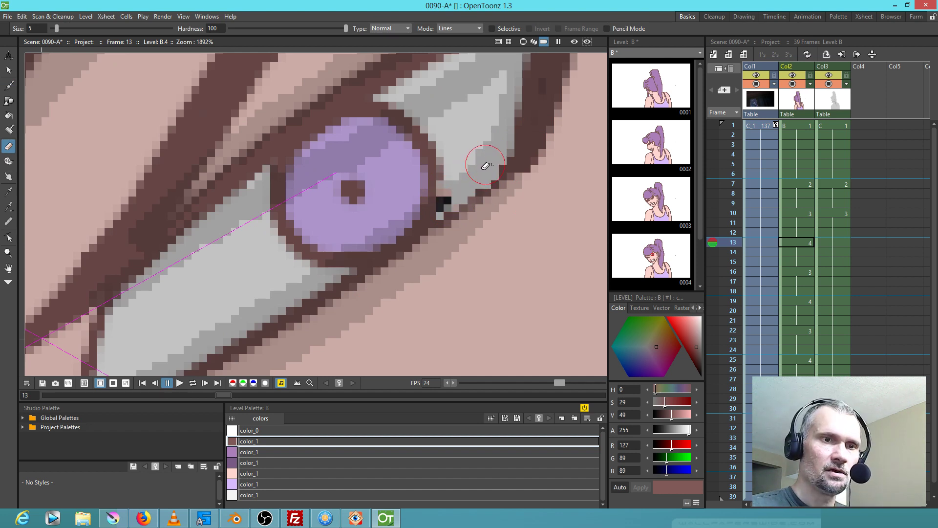
Fill the unpainted specks in the eye white beside the iris with the off-white style on frame 13
click(253, 495)
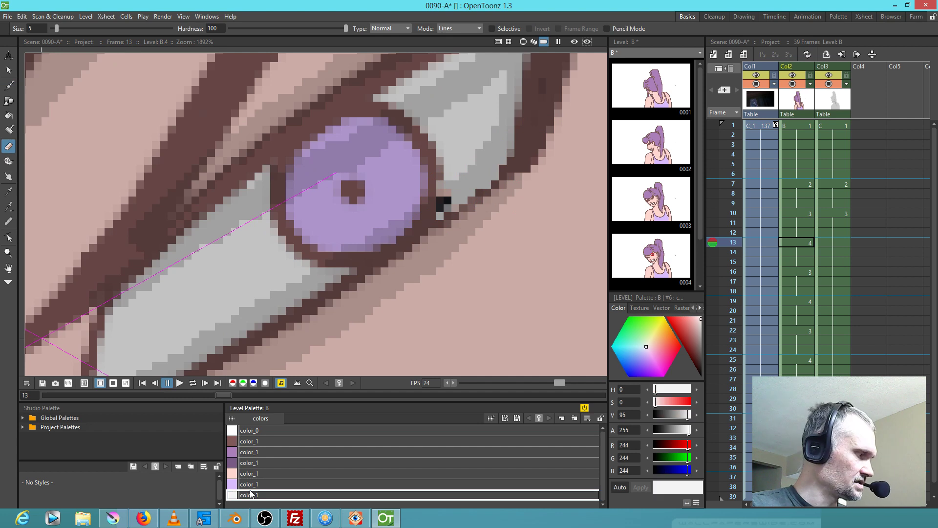
key(f)
drag(451, 191, 448, 201)
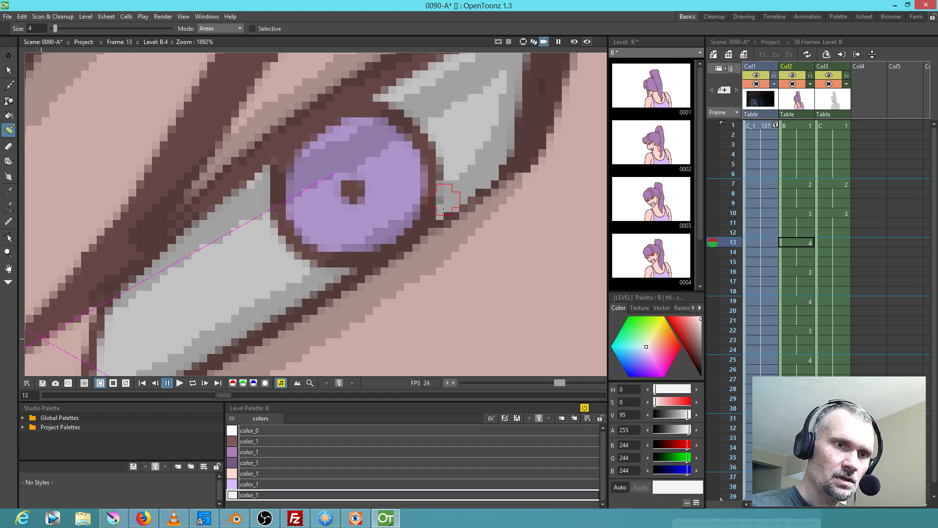
scroll(364, 274, down, 8)
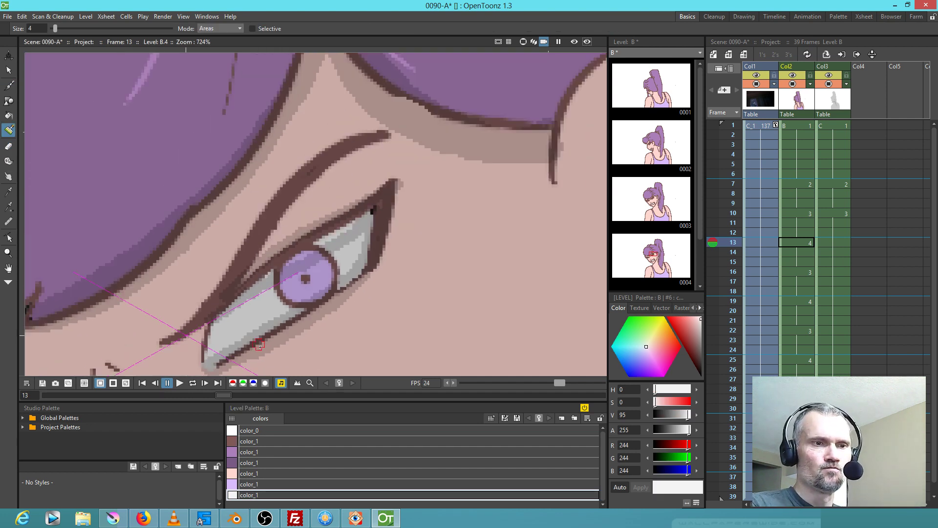
drag(368, 259, 372, 253)
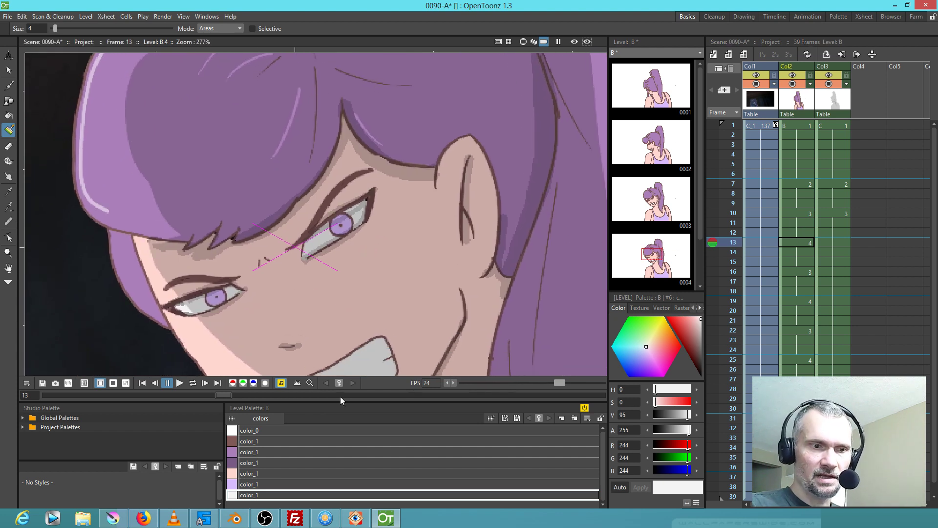
Add a new style to level B's palette, set its V value to 100 for pure white, and compare frames 10 and 13
click(252, 501)
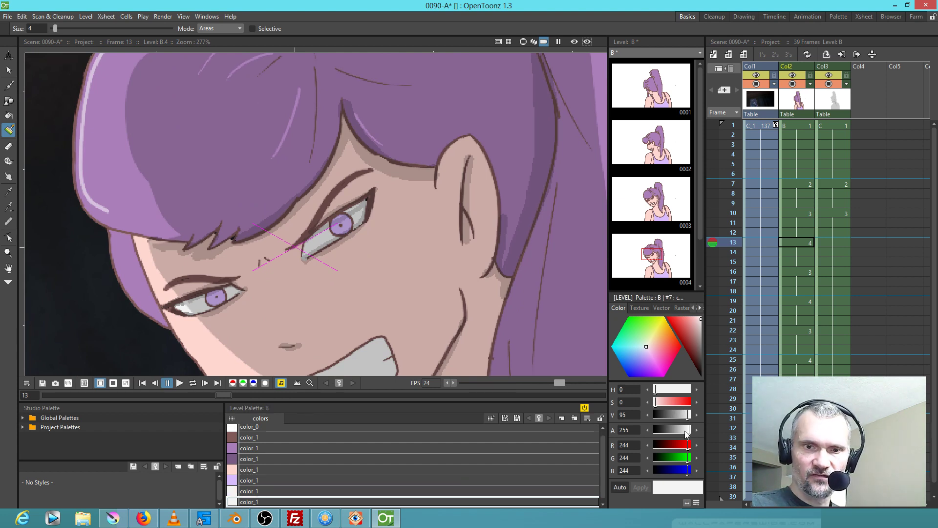
drag(678, 416, 710, 416)
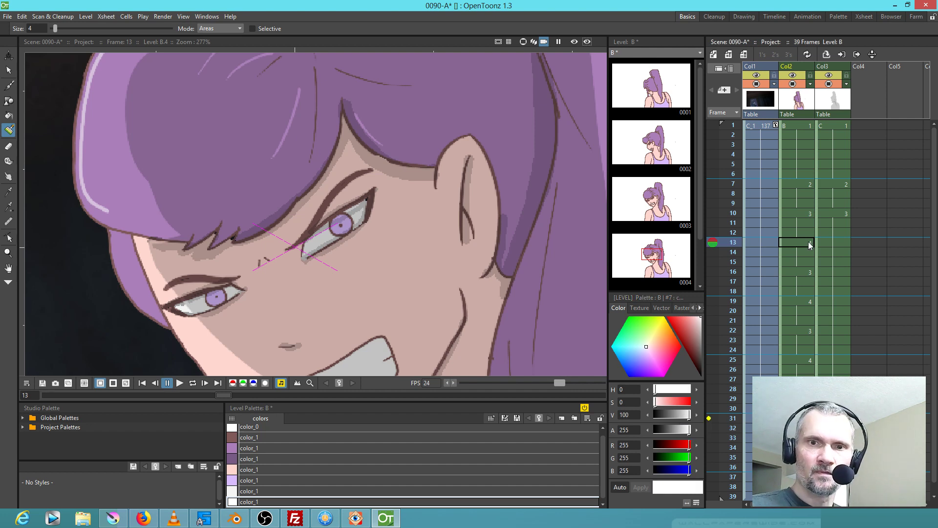
click(795, 213)
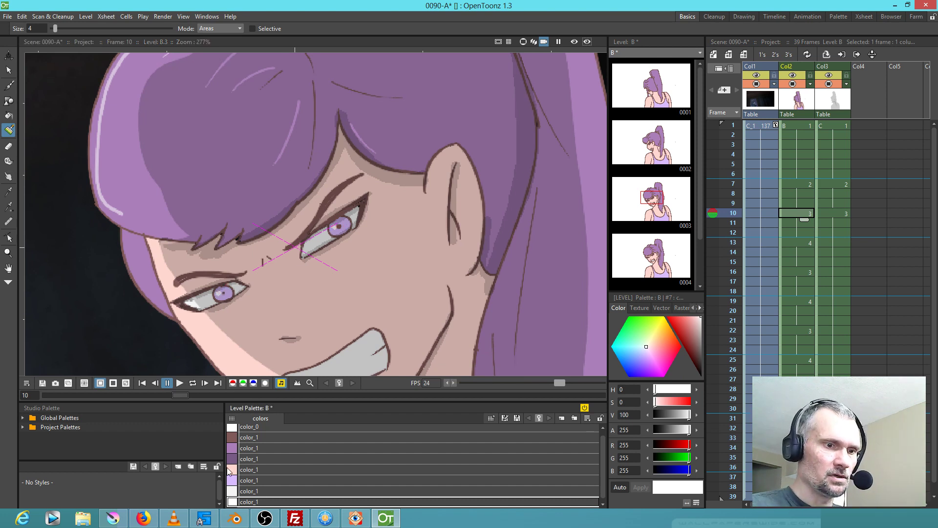
key(.)
Paint small highlights in the irises with the new pure white style on frame 13 of level B
key(shift+space)
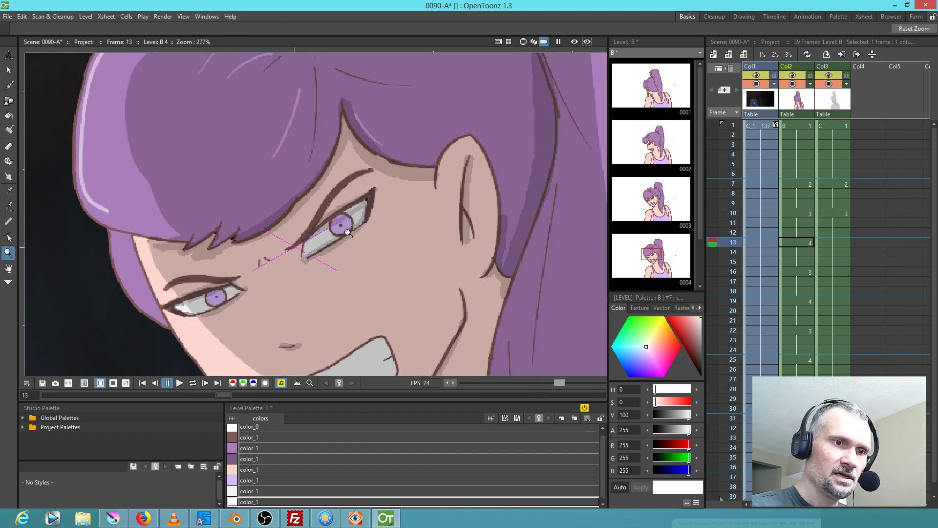
drag(346, 237, 411, 181)
drag(306, 202, 310, 199)
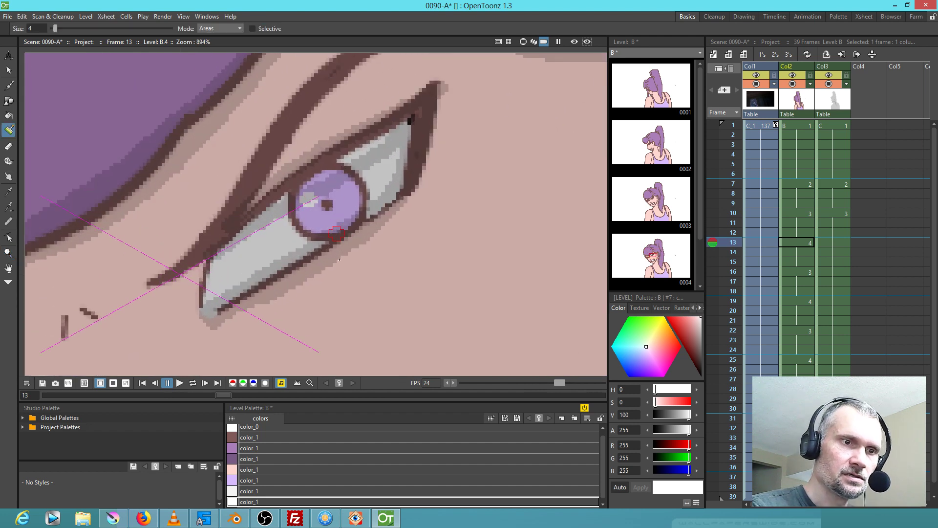
drag(331, 248, 555, 182)
mouse_move(200, 290)
mouse_down()
mouse_move(278, 205)
mouse_move(214, 281)
mouse_up()
scroll(159, 266, down, 1)
scroll(131, 300, down, 6)
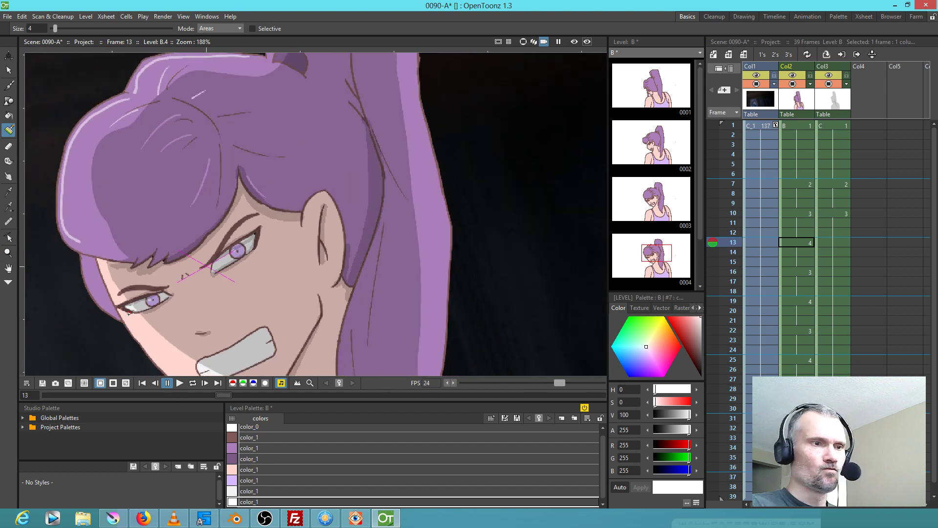
scroll(129, 313, down, 2)
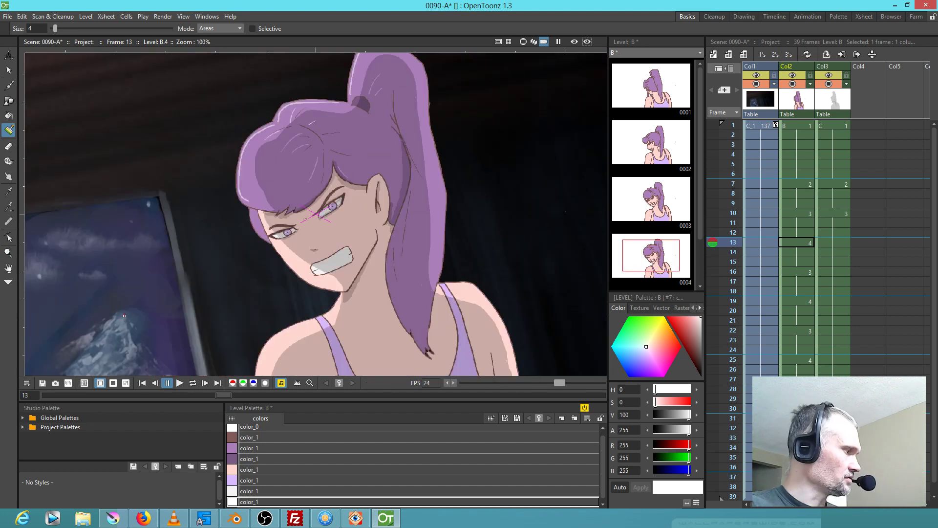
Loop the animation in the enlarged viewer, turn on the preview to check the result, and stop playback
key(grave)
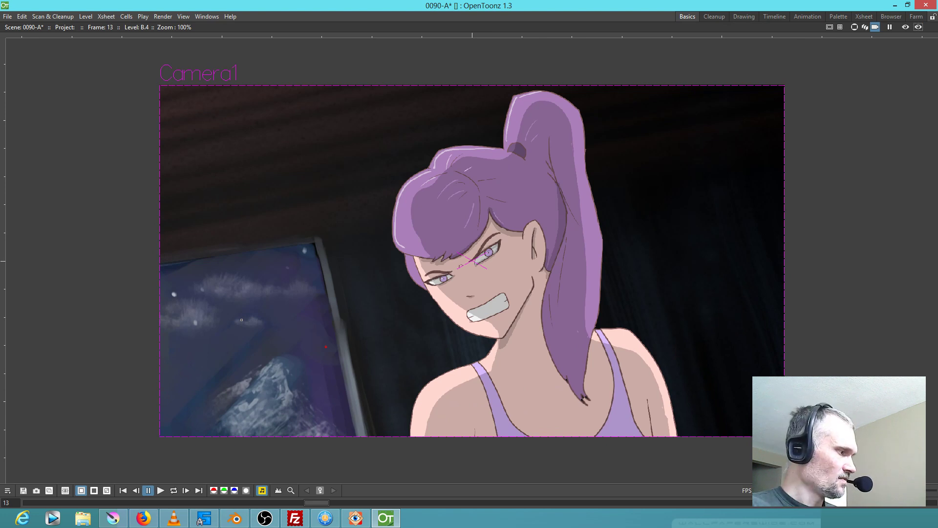
key(l)
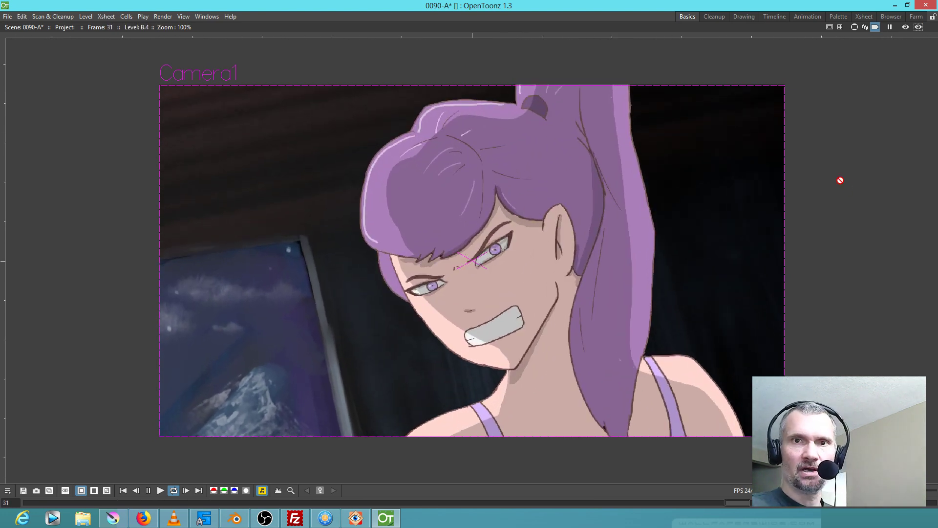
click(906, 27)
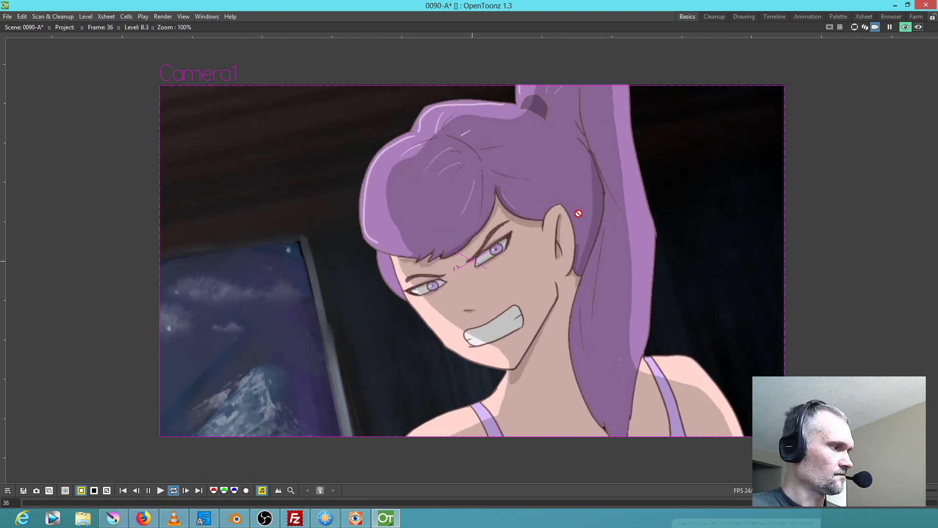
key(l)
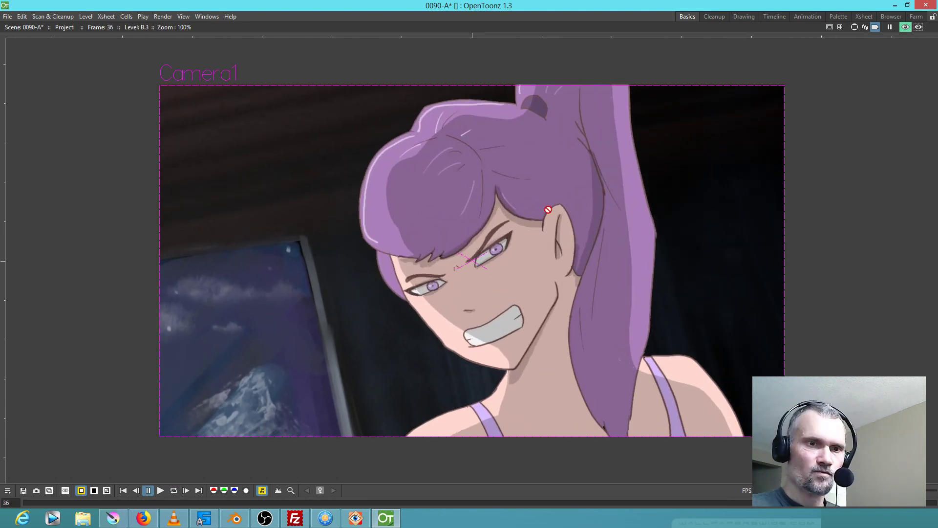
key(grave)
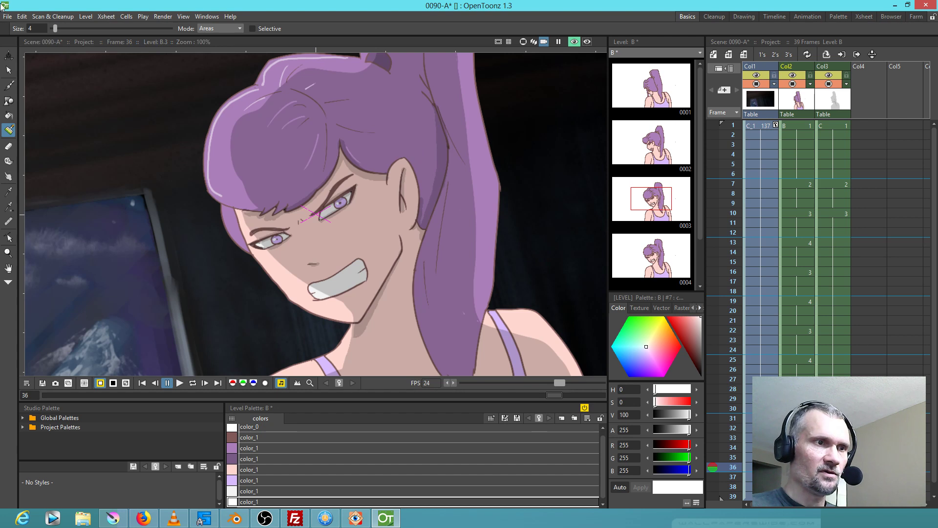
Save the scene 0090-A together with its modified level B and palette
click(7, 17)
click(15, 49)
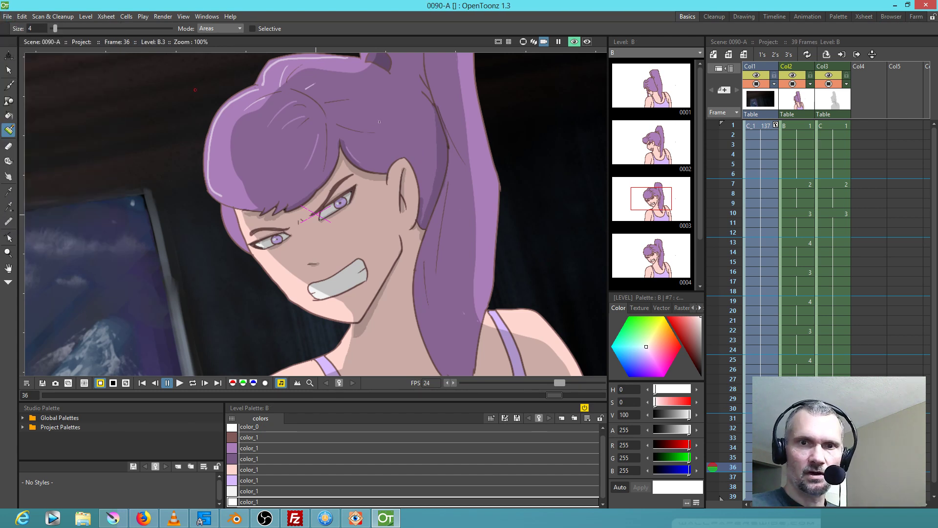
Brush faint shadow lines beneath both eyes on frame 10 of level C, using the semi-transparent black style with alpha 85
click(835, 185)
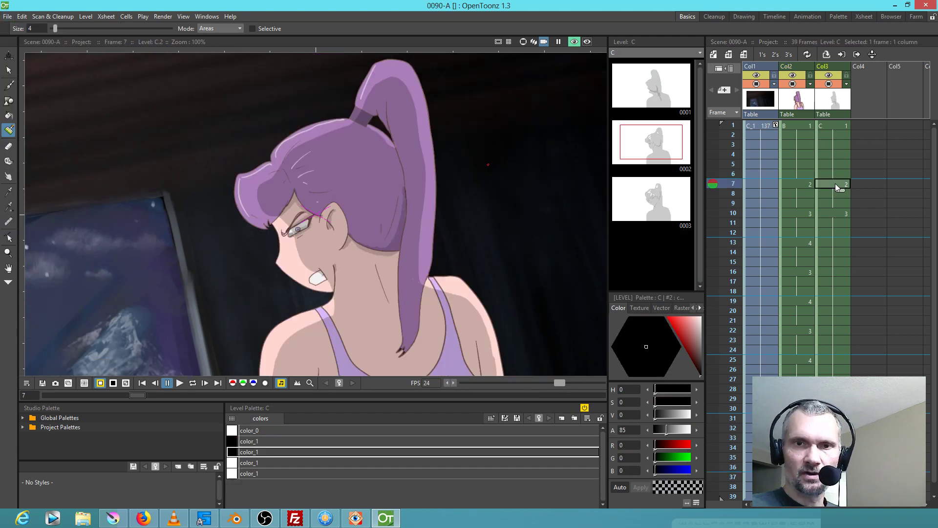
click(841, 214)
scroll(443, 275, up, 5)
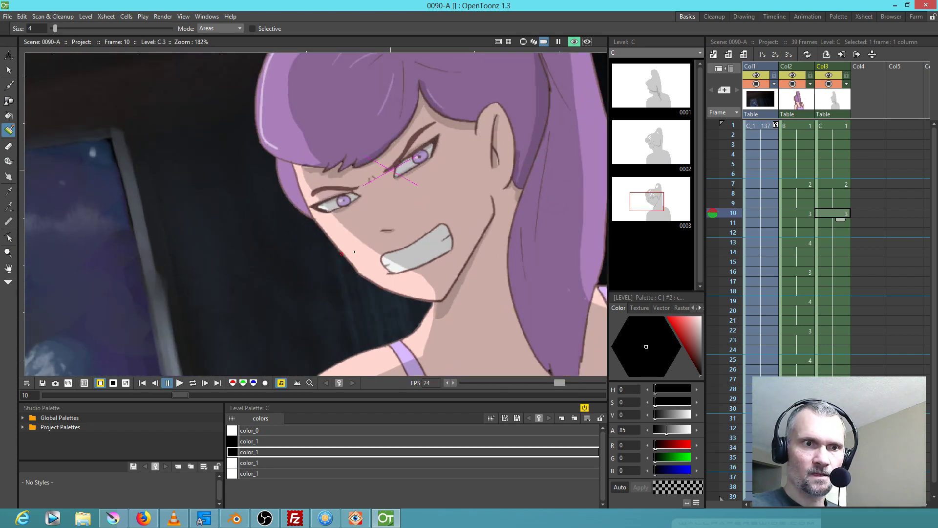
drag(373, 271, 376, 272)
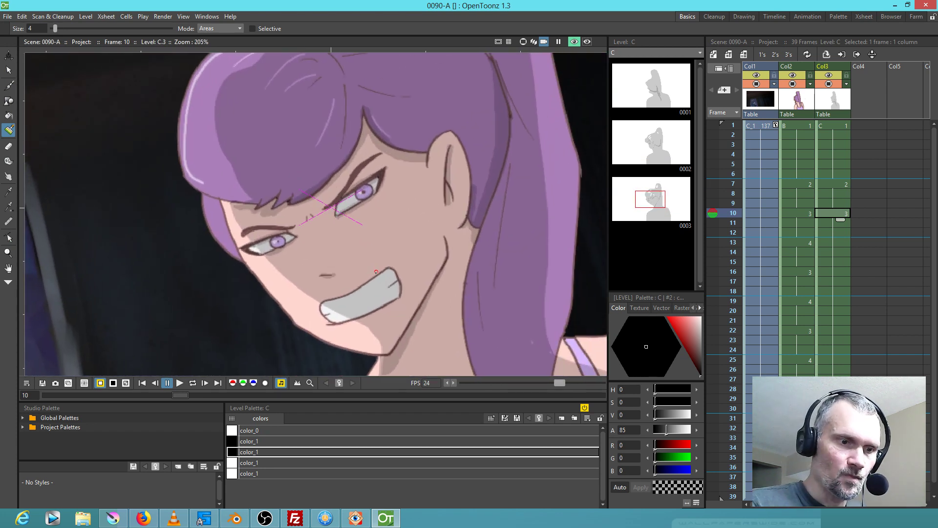
click(254, 440)
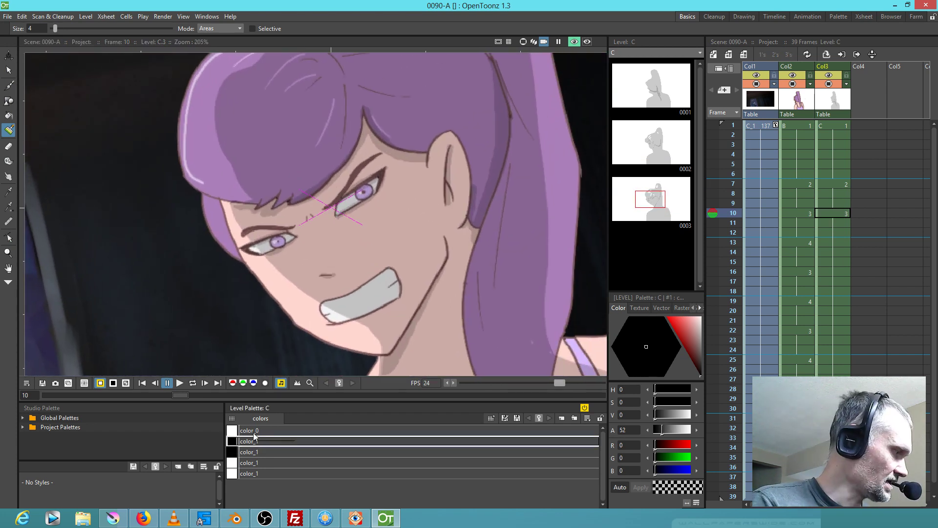
click(255, 452)
key(b)
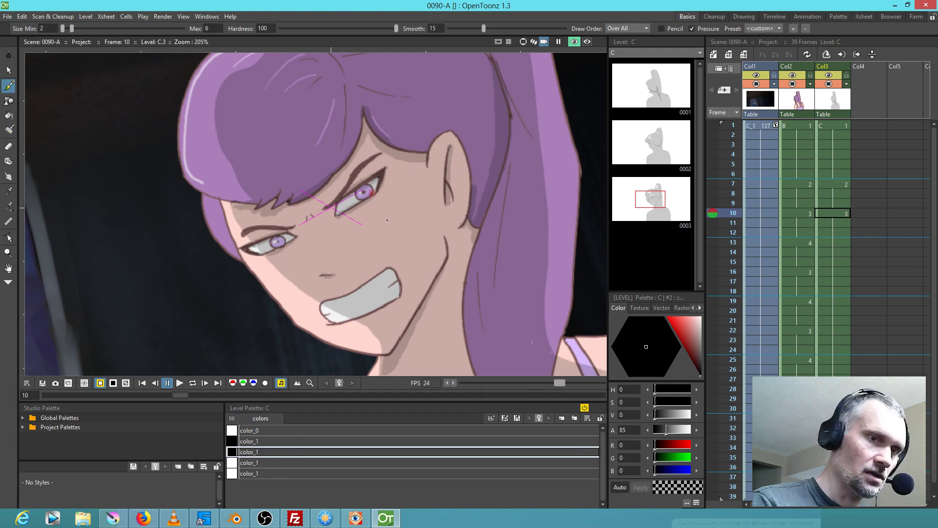
drag(357, 215, 374, 205)
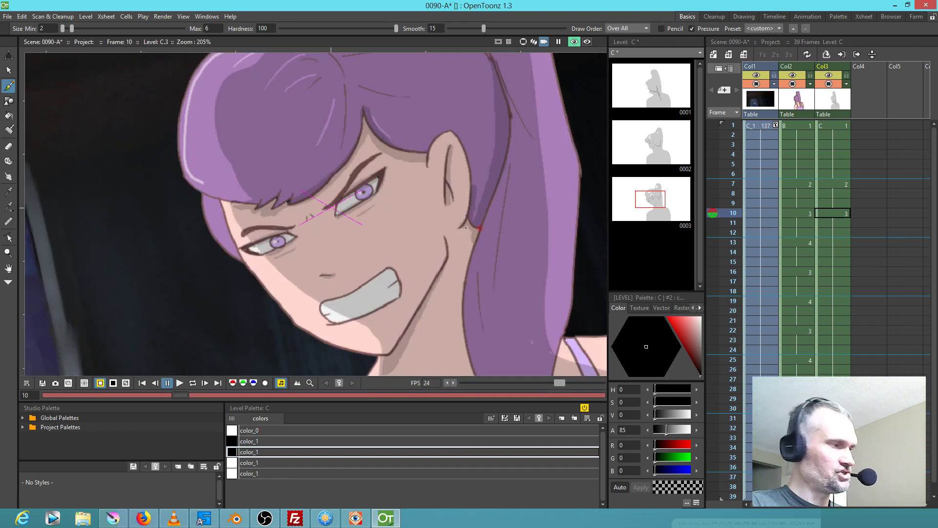
Loop the animation in the viewer to check the new under-eye shadows at full-face view, and stop playback
key(p)
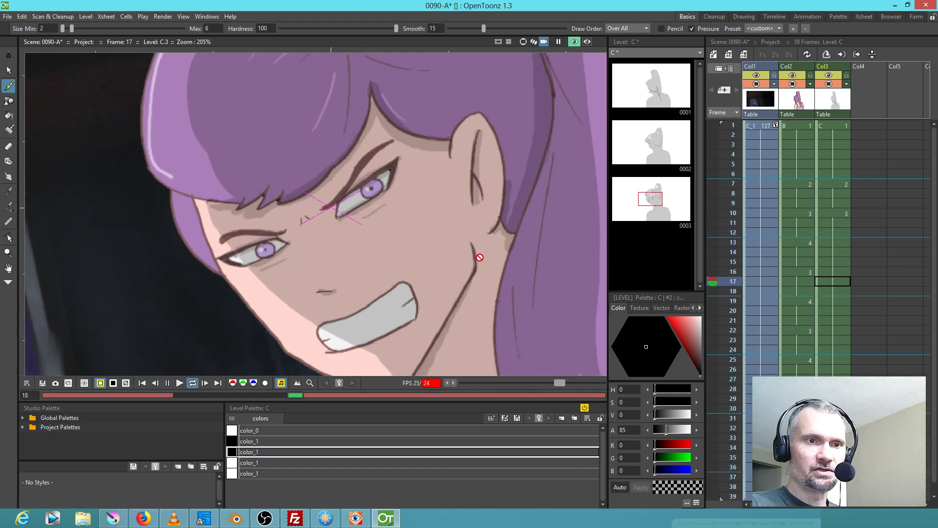
scroll(478, 257, down, 3)
scroll(479, 257, down, 1)
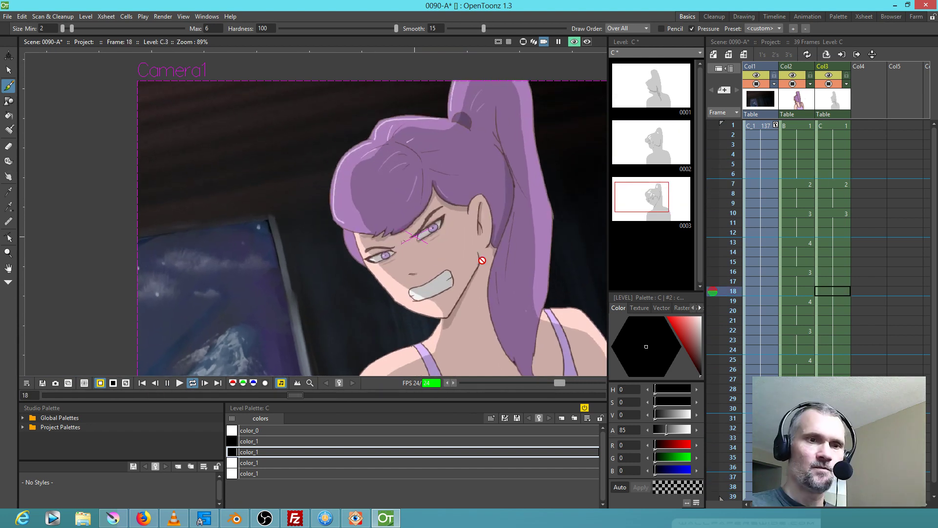
key(p)
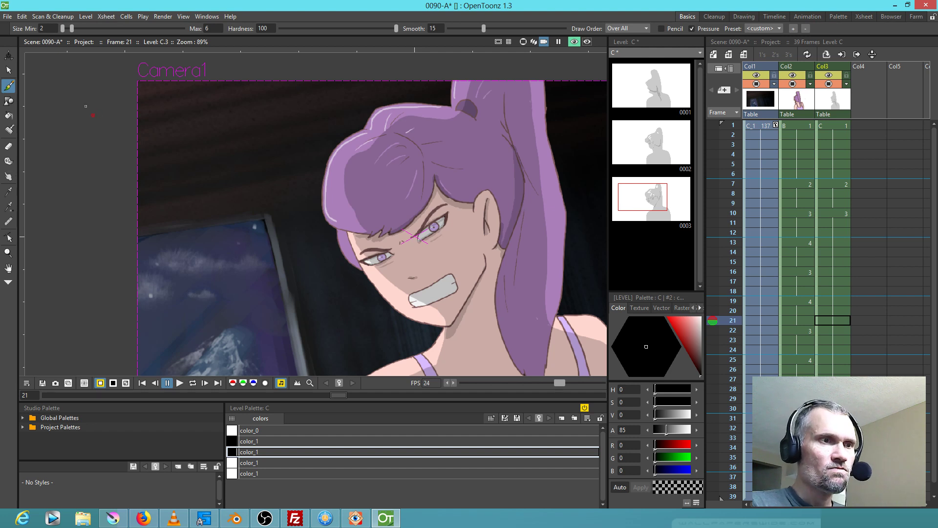
Save the scene 0090-A together with its modified shadow level C
click(8, 16)
click(19, 53)
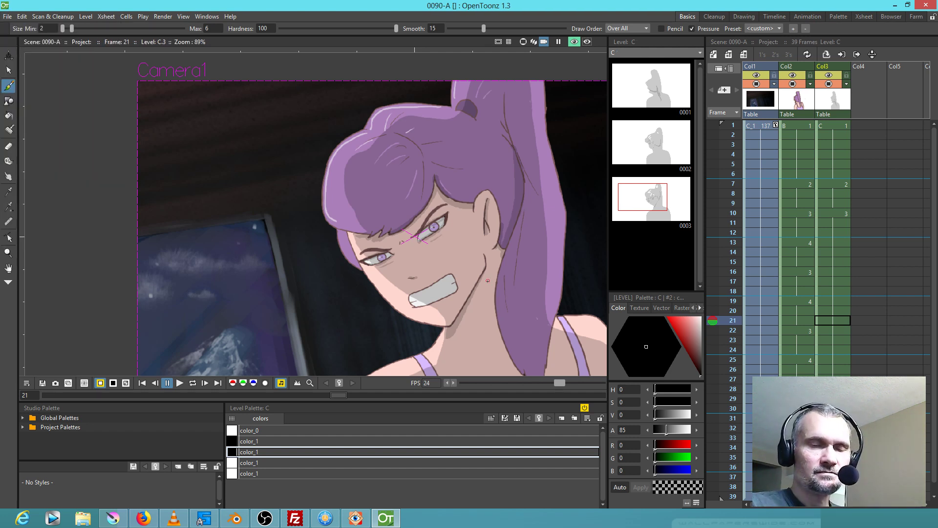
scroll(152, 154, down, 3)
scroll(392, 246, up, 2)
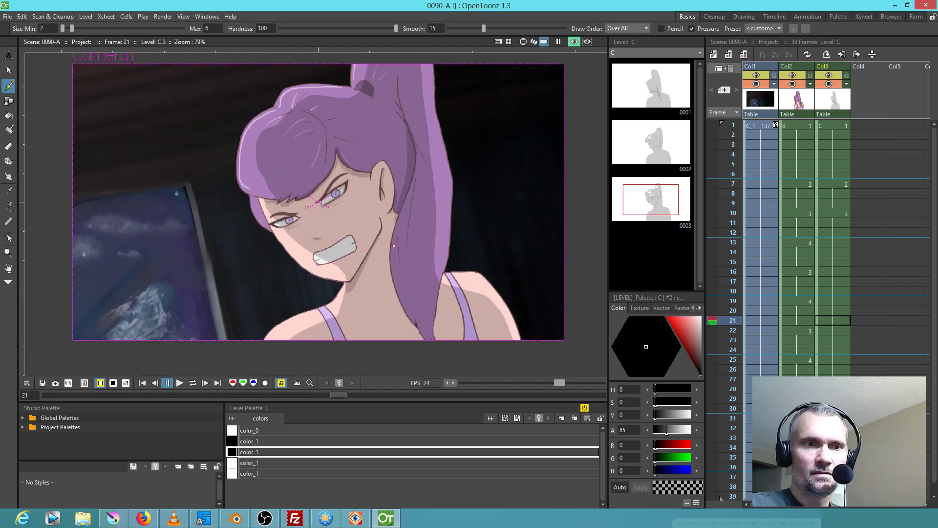
drag(392, 243, 406, 254)
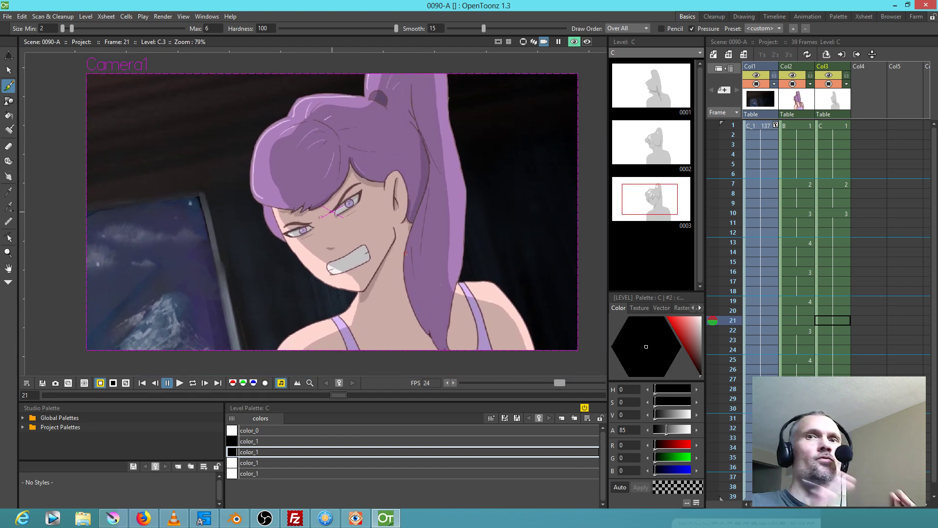